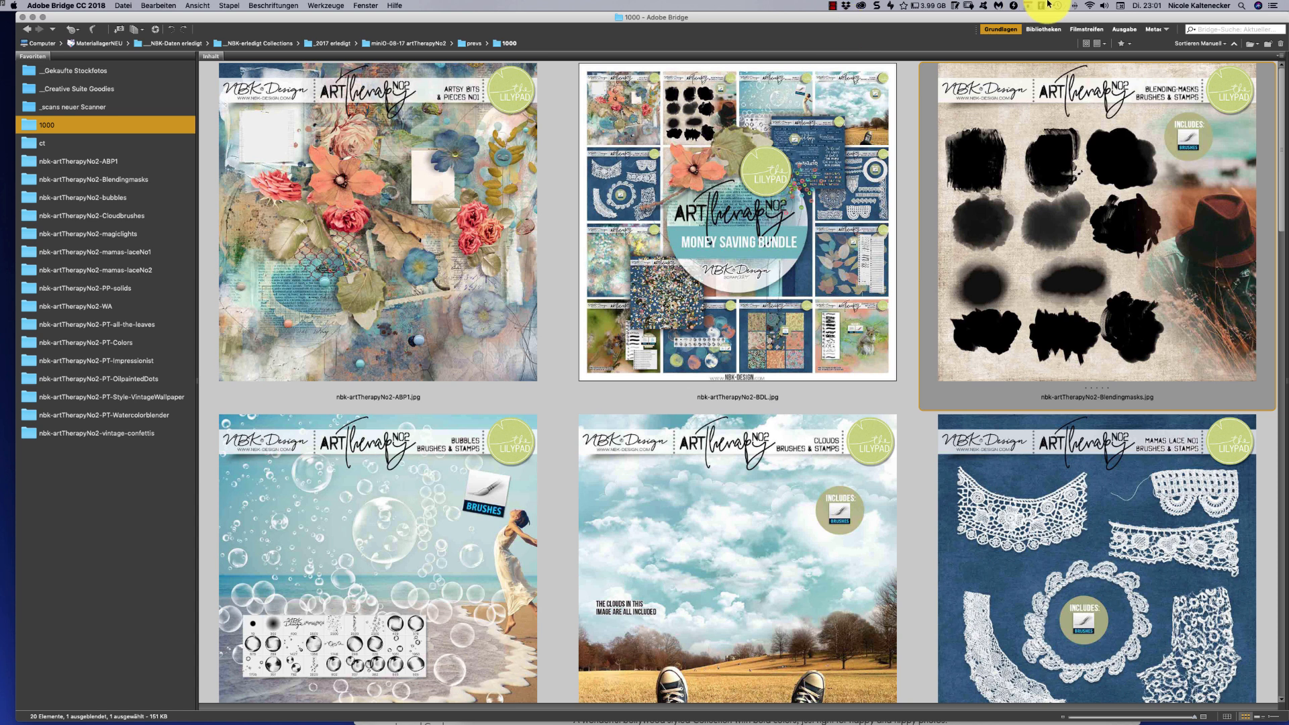
Look through all the Art Therapy No2 product preview images in the 1000 folder, from the artsy bits to the word arts
scroll(1278, 79, "down", 1)
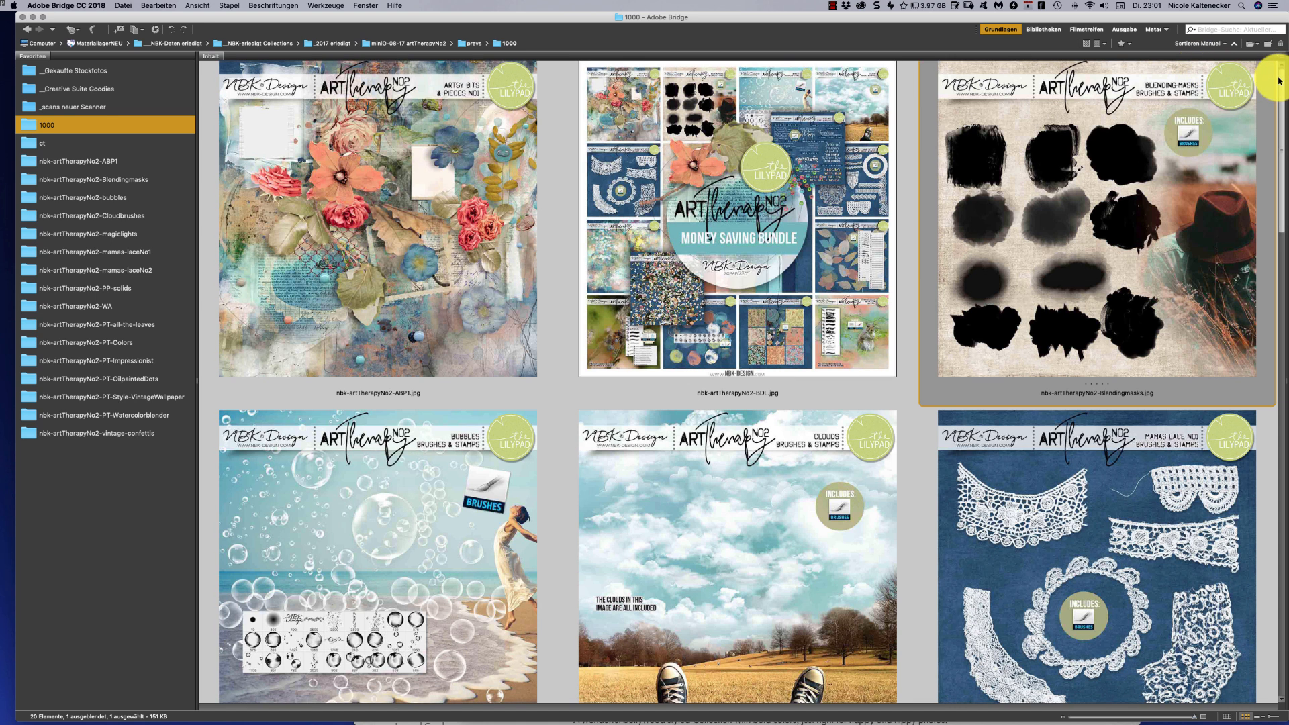
left_click_drag(1279, 81, 1245, 131)
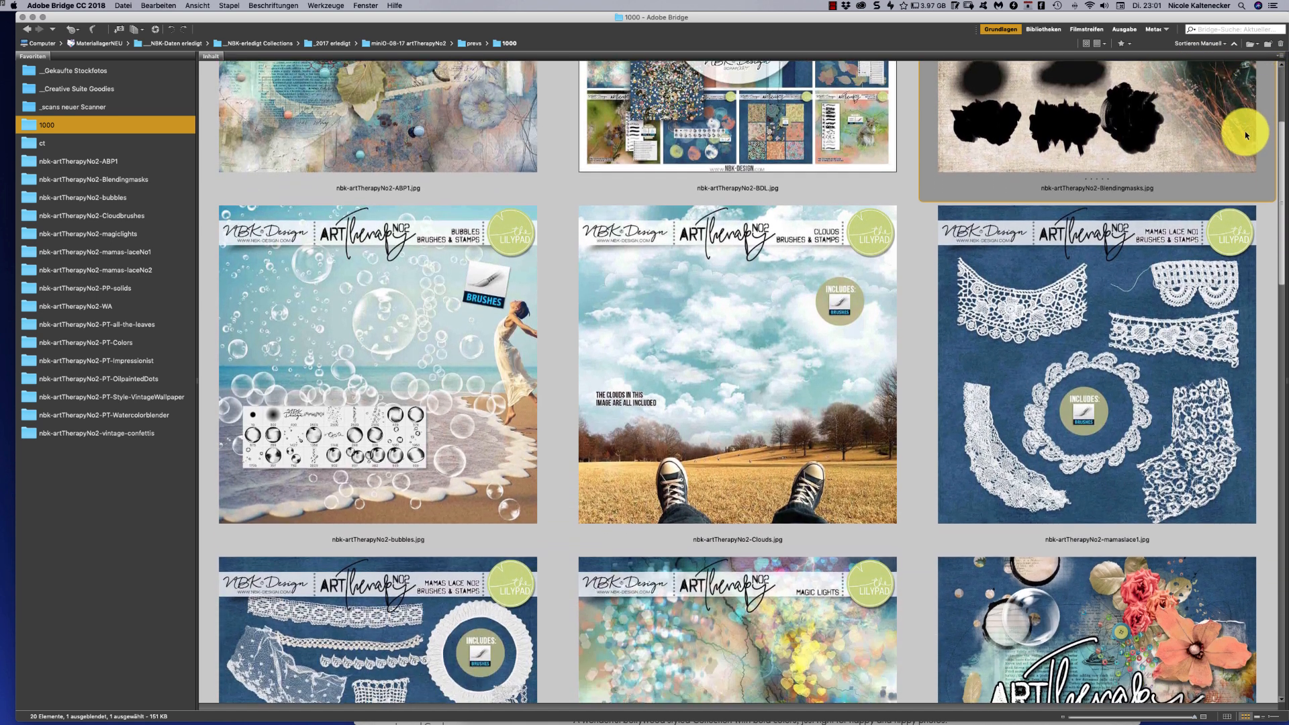
scroll(1244, 131, "down", 5)
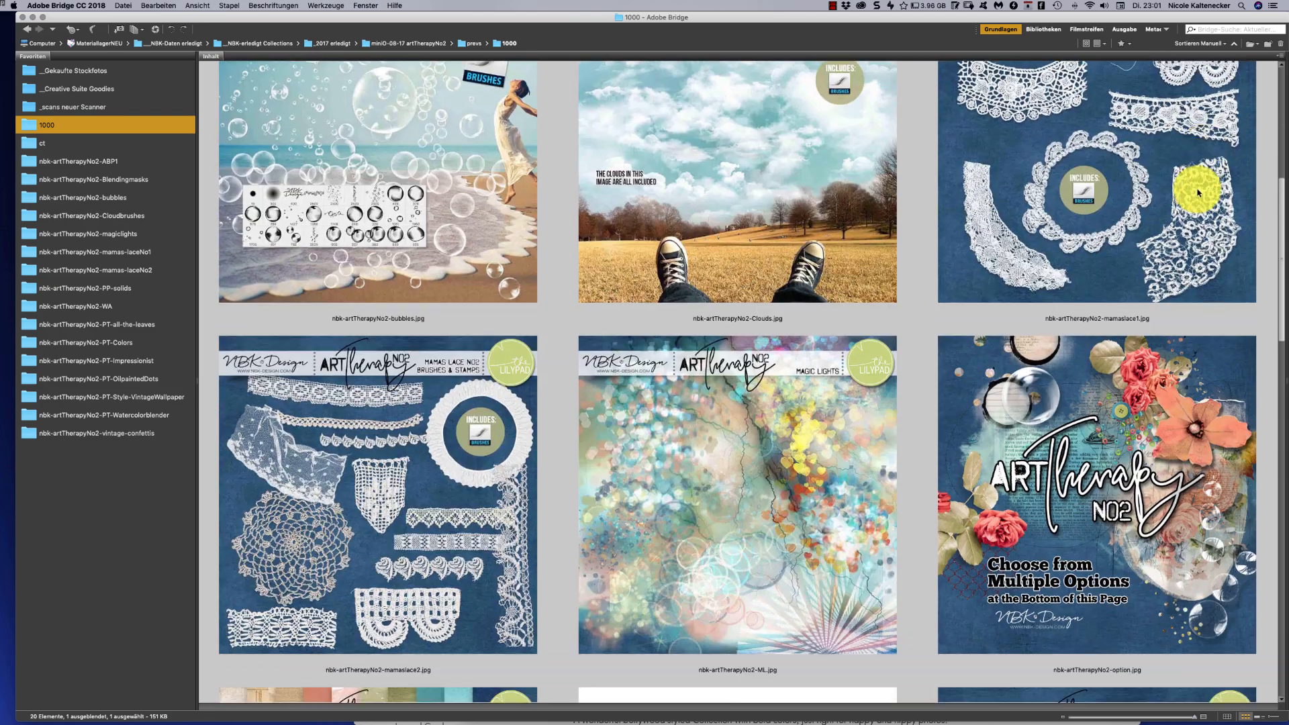
scroll(1199, 192, "down", 7)
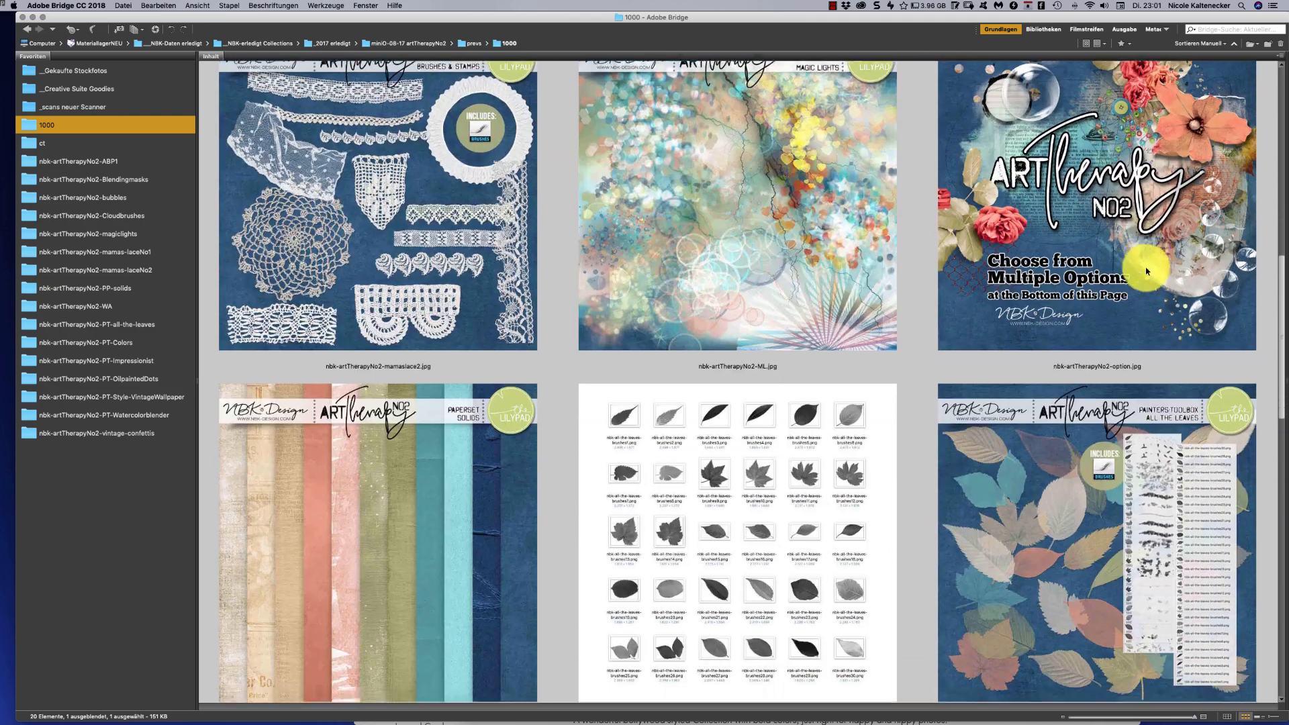
scroll(1147, 271, "down", 6)
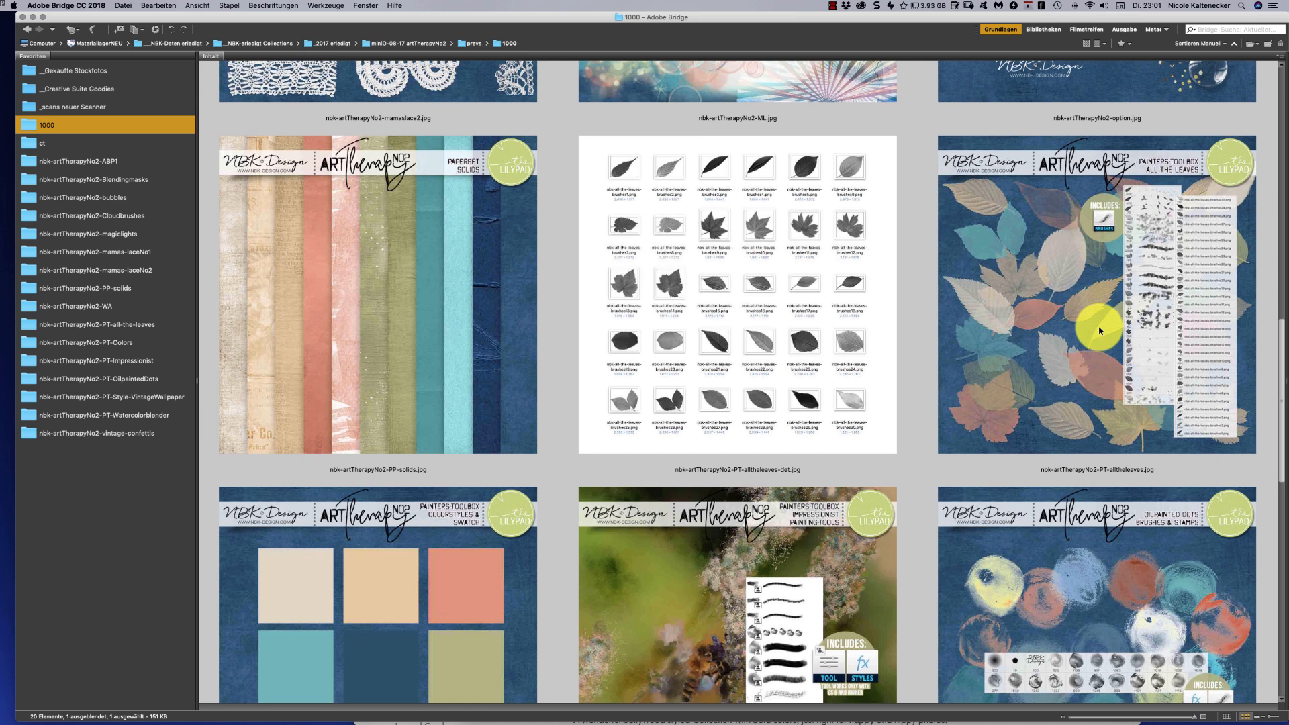
scroll(1095, 336, "down", 2)
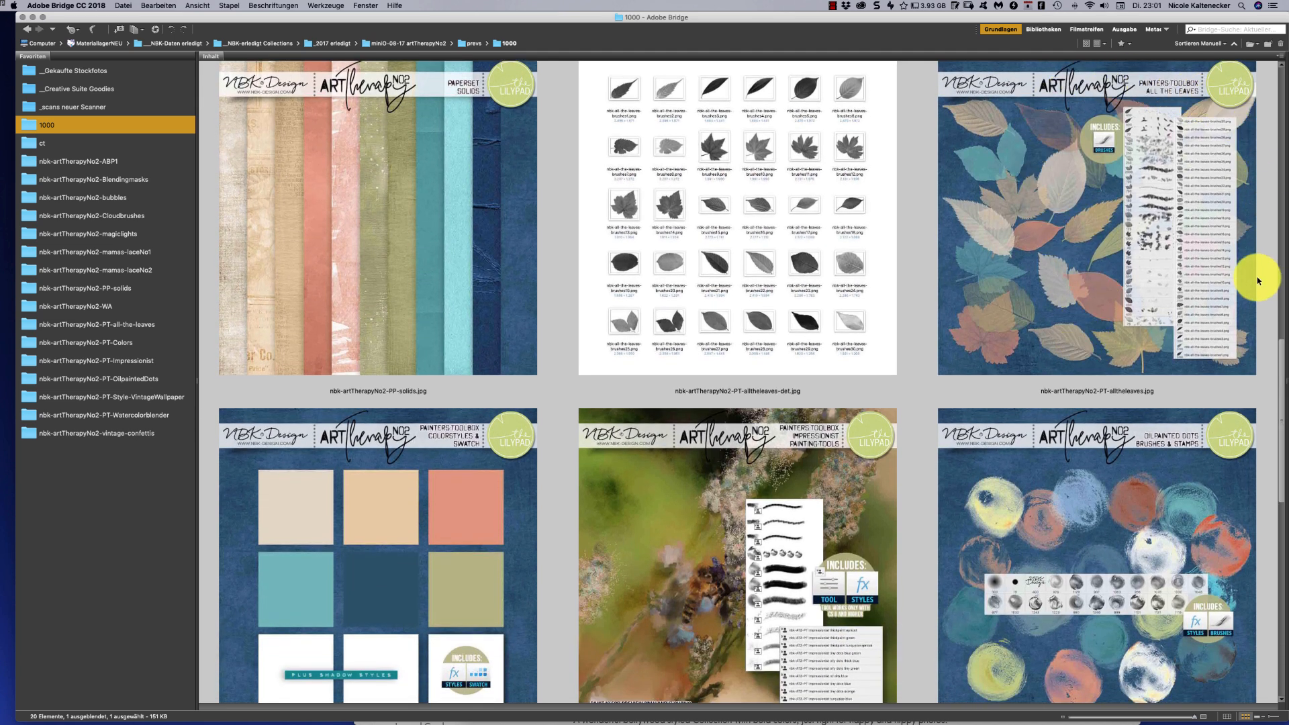
scroll(1273, 359, "down", 1)
scroll(1268, 376, "down", 1)
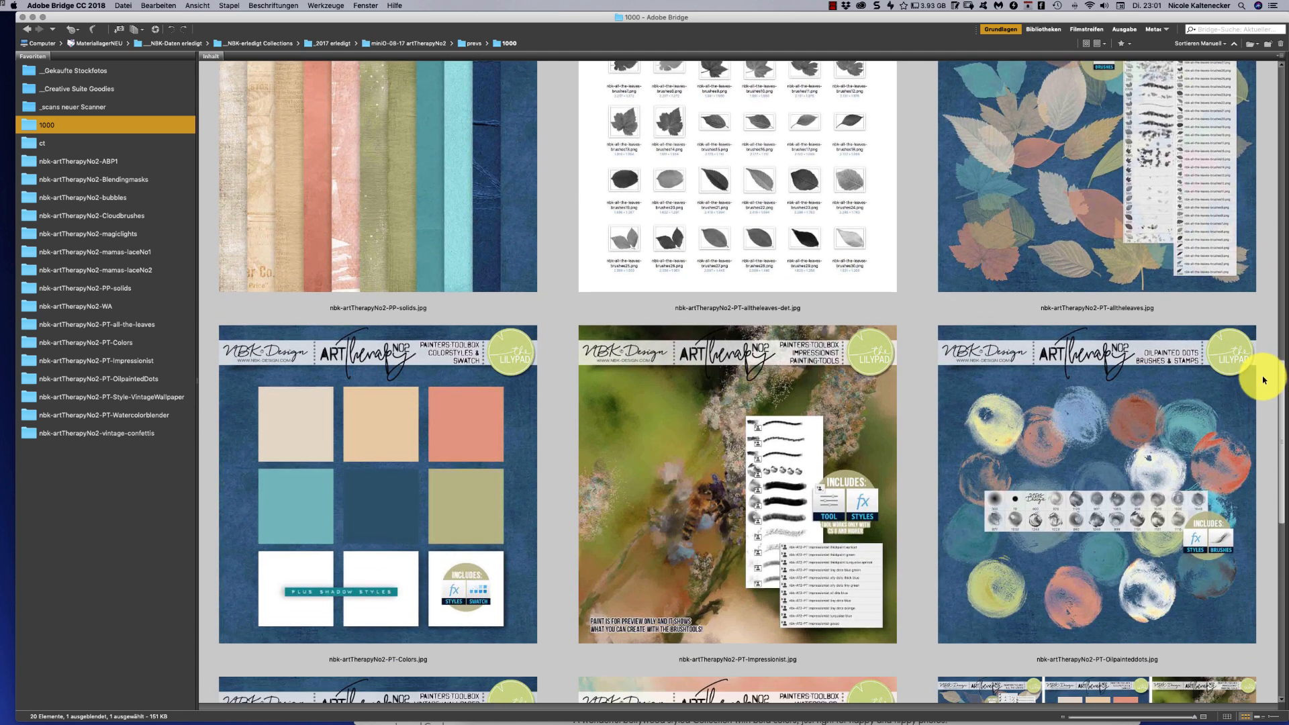
scroll(1263, 380, "down", 2)
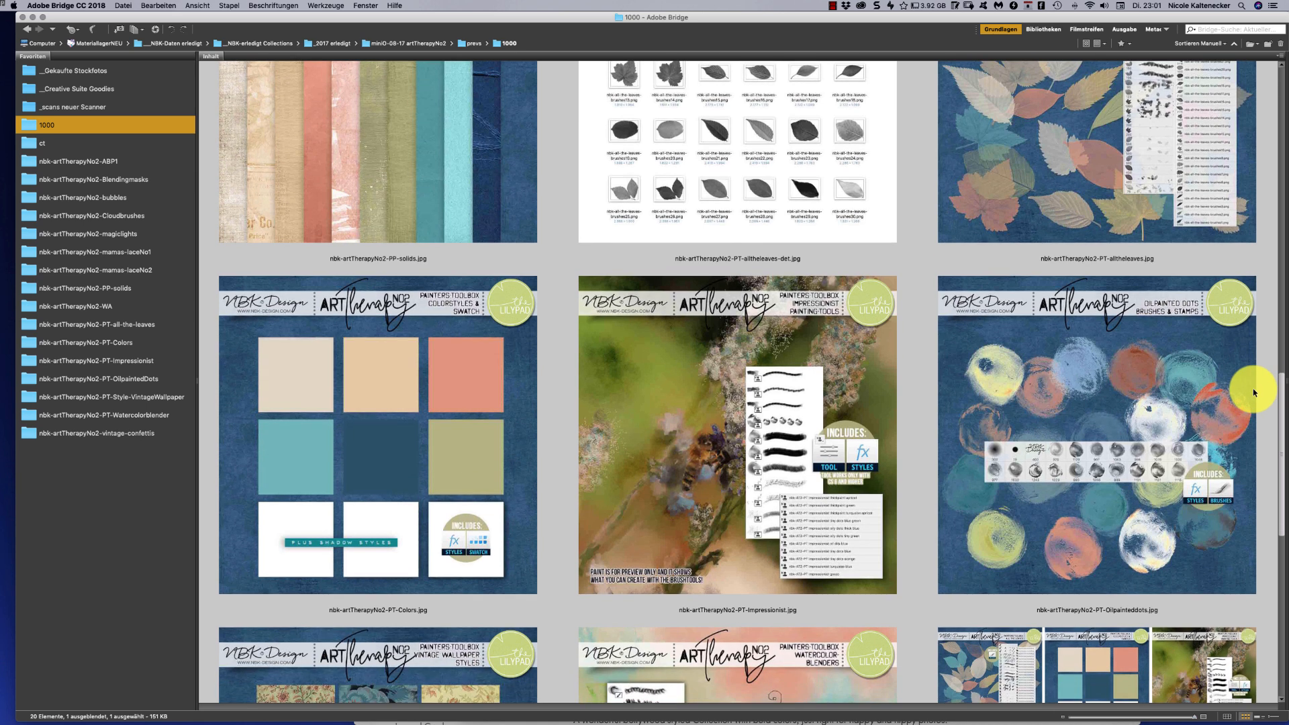
scroll(1238, 410, "down", 1)
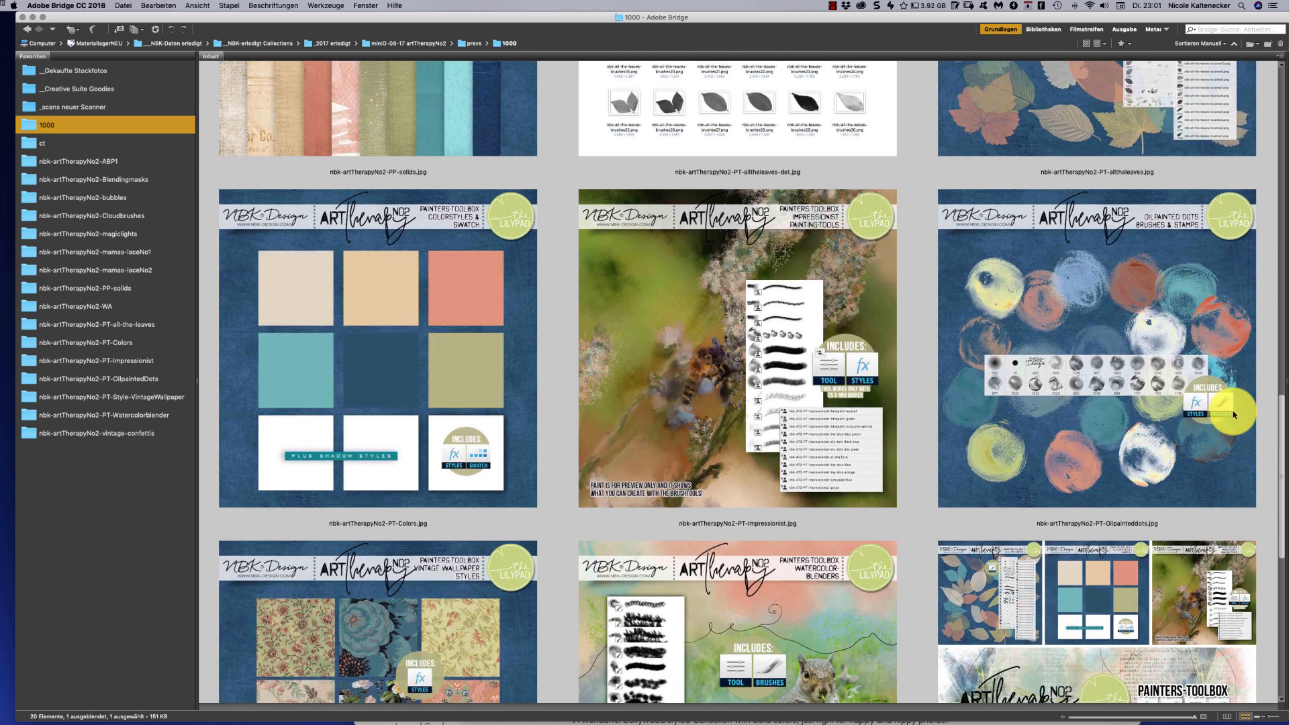
scroll(1233, 409, "down", 3)
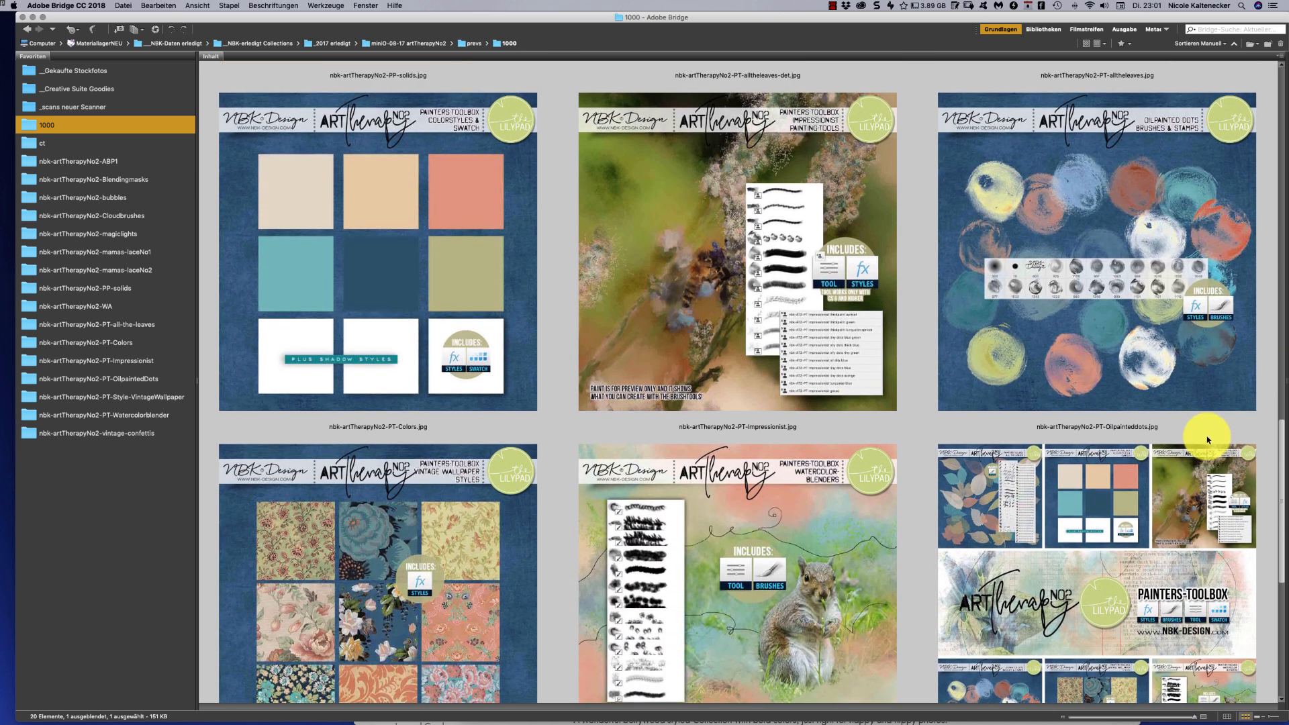
scroll(1205, 457, "down", 8)
scroll(1128, 528, "down", 3)
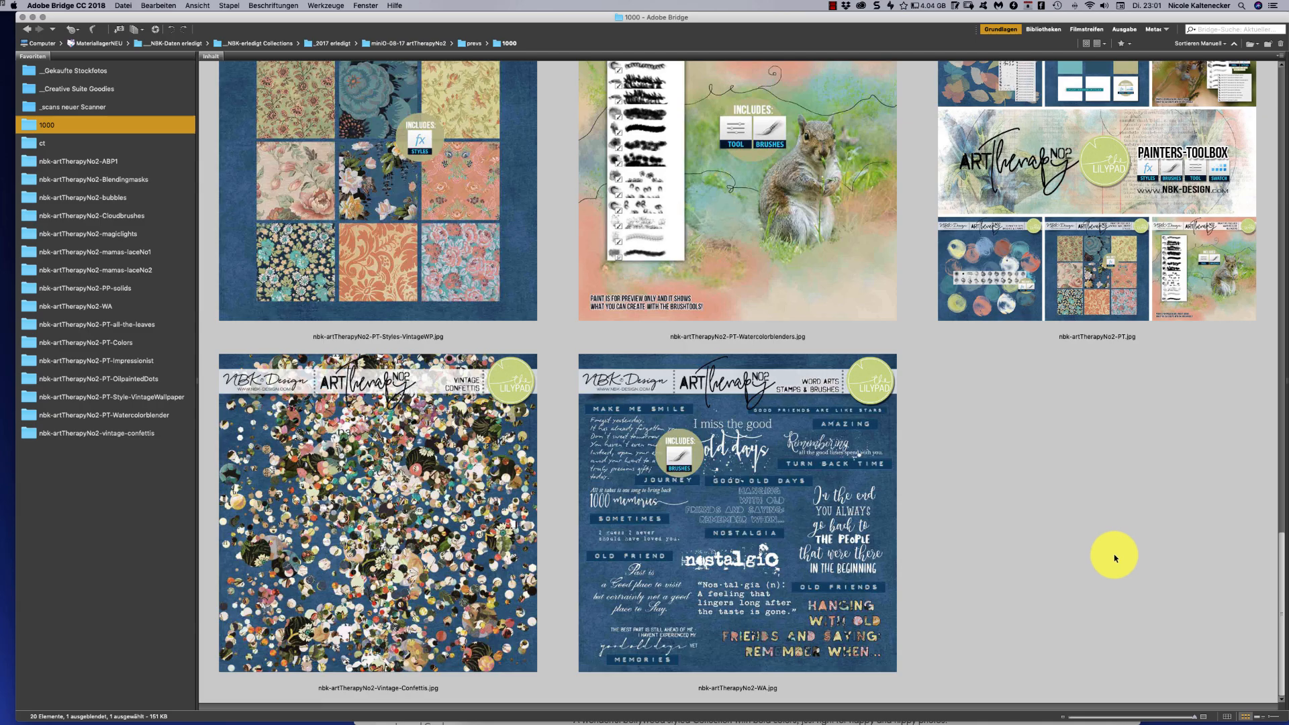
scroll(1112, 559, "up", 20)
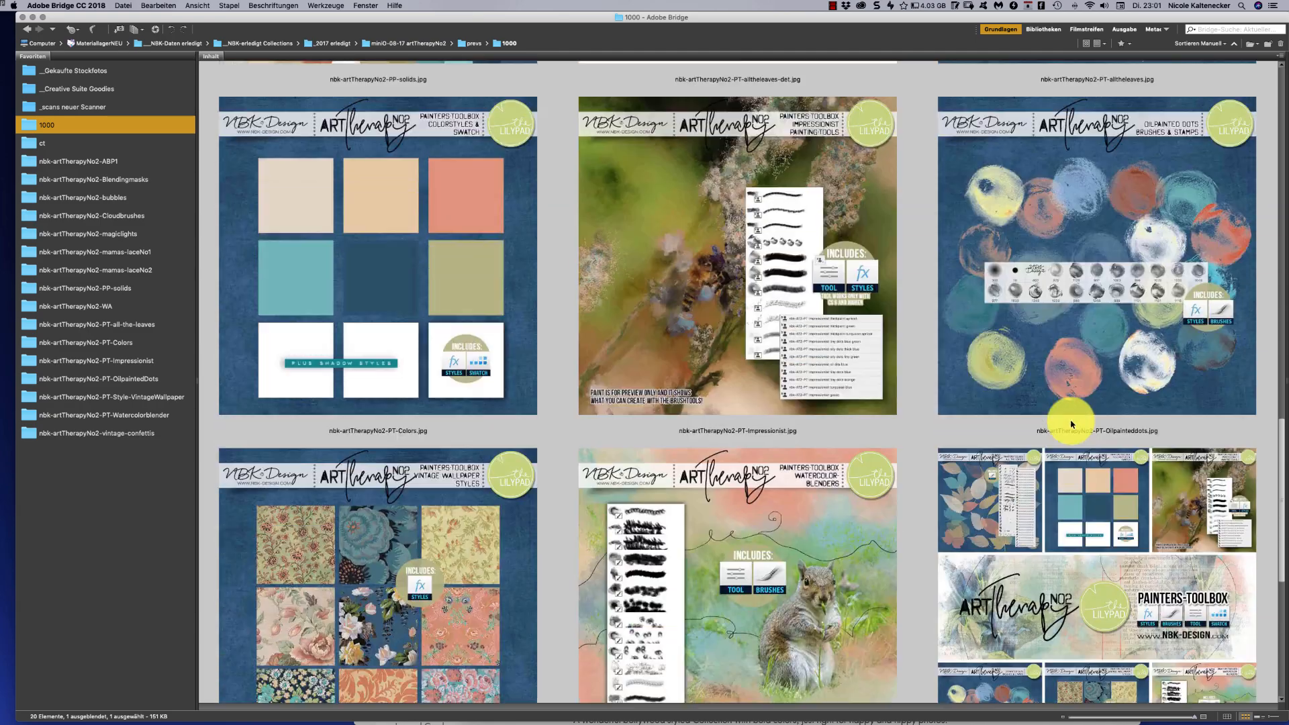
scroll(1068, 88, "up", 2)
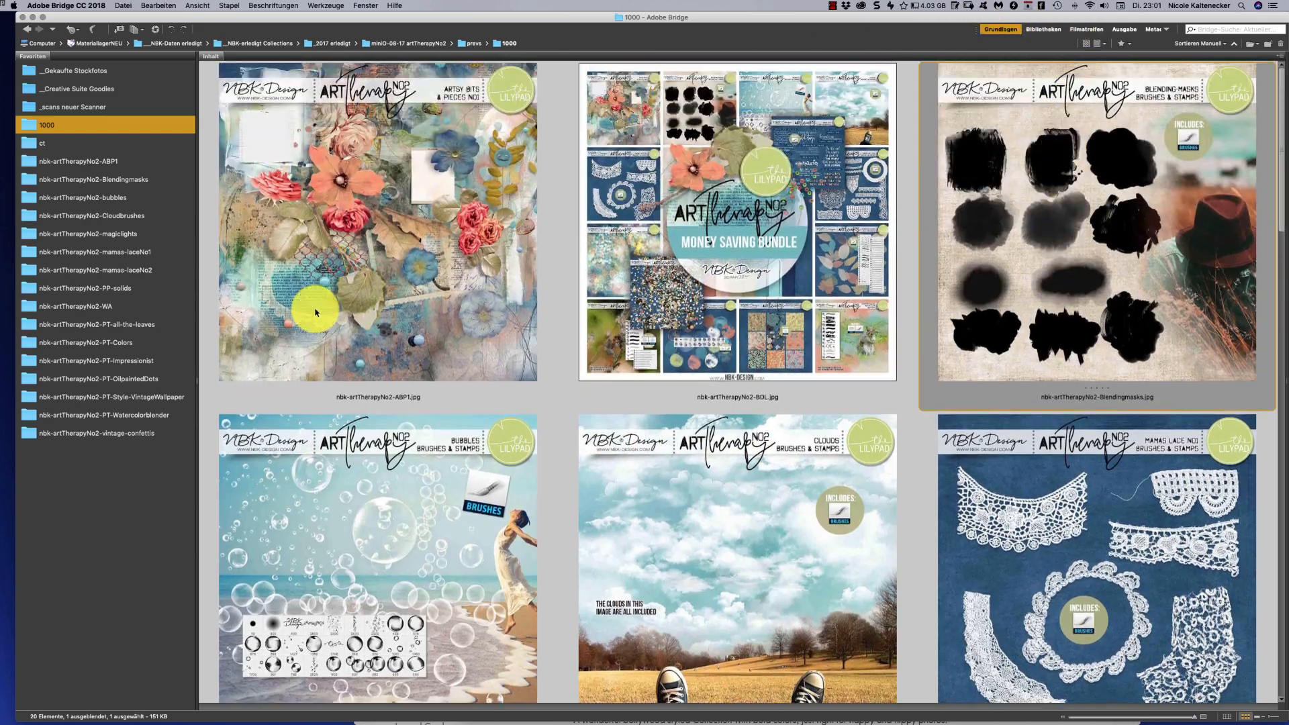
Open the ct folder and look through all the sample layouts made with the collection
left_click(114, 143)
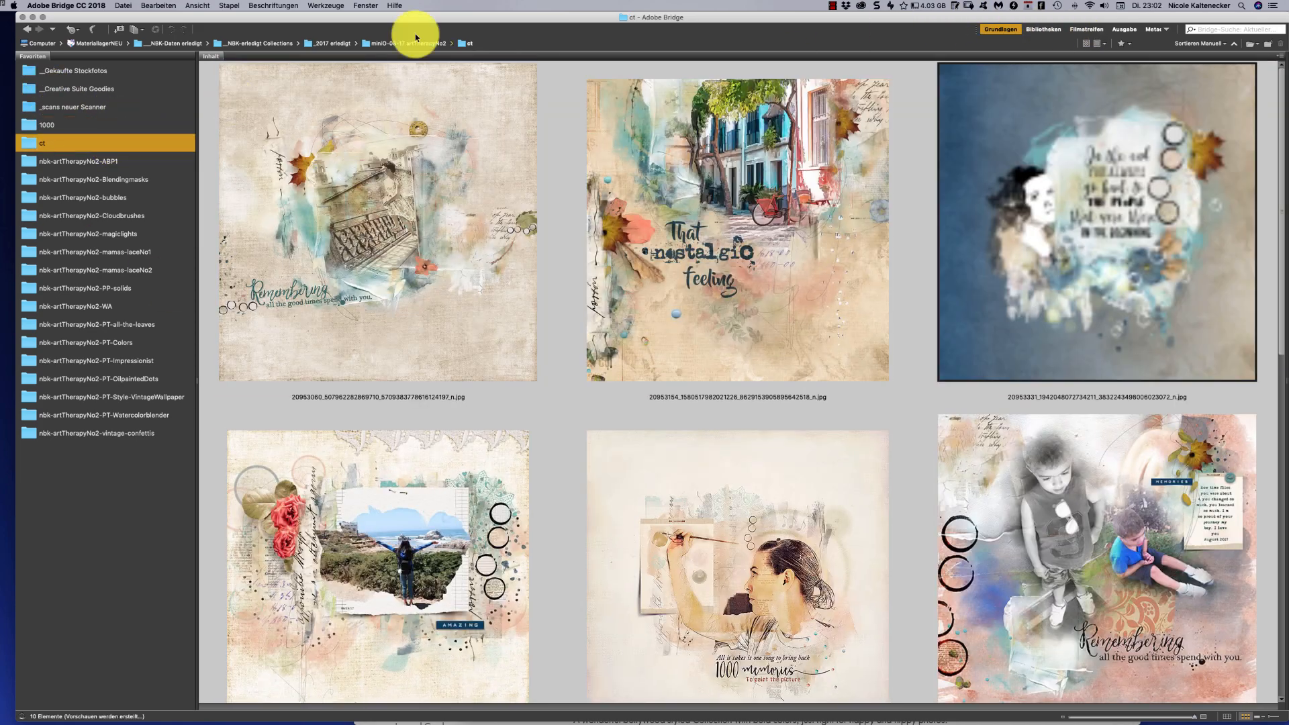
left_click(1271, 102)
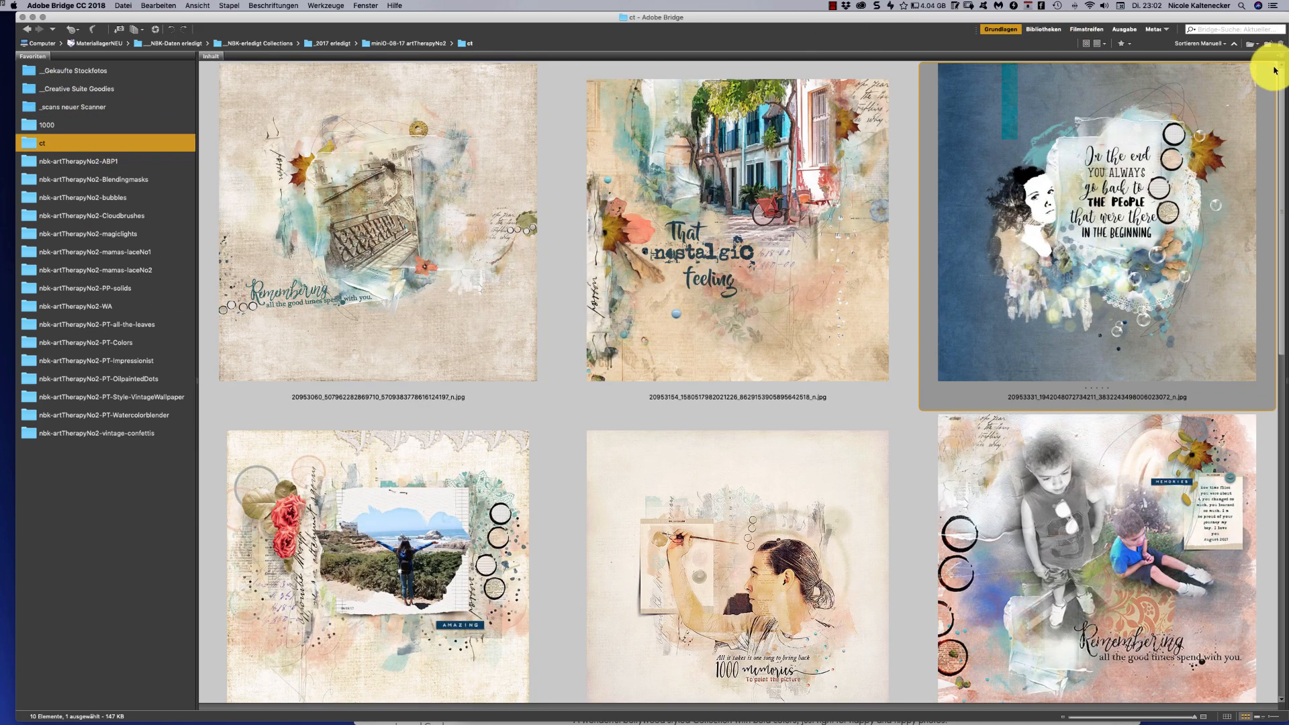
scroll(1284, 78, "down", 1)
scroll(1283, 76, "down", 5)
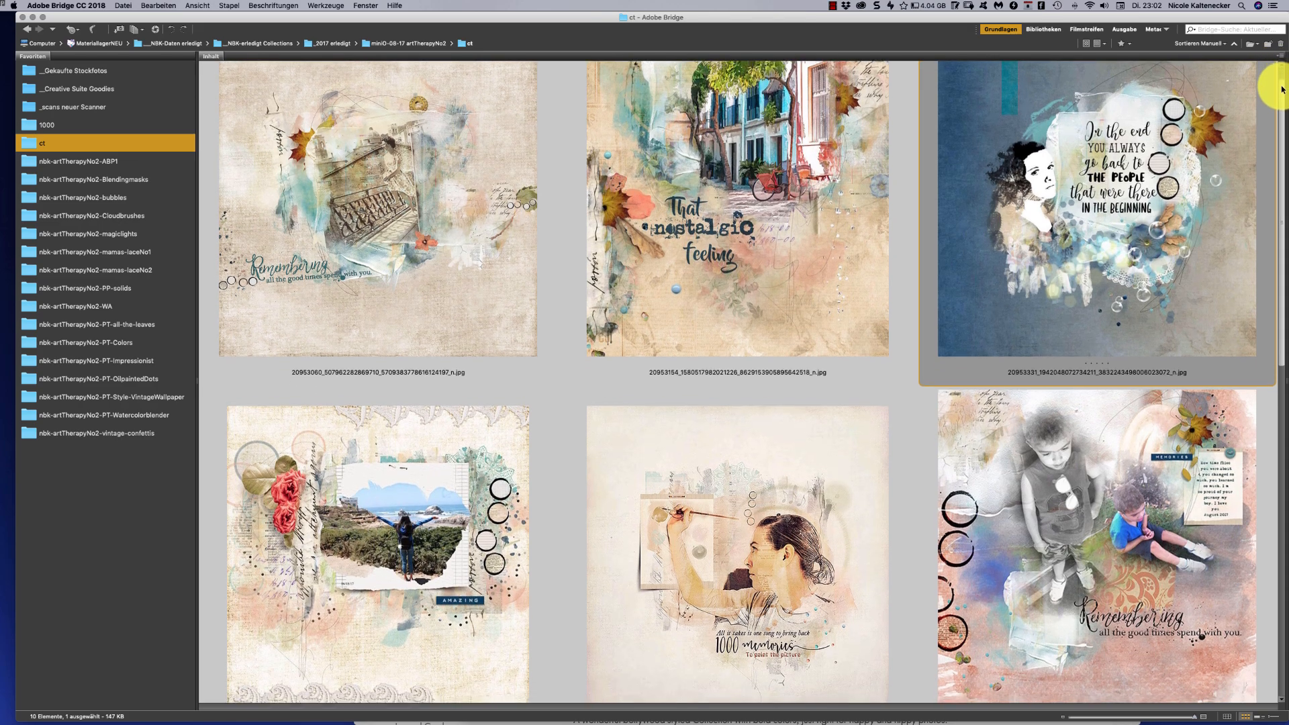
scroll(1268, 127, "down", 12)
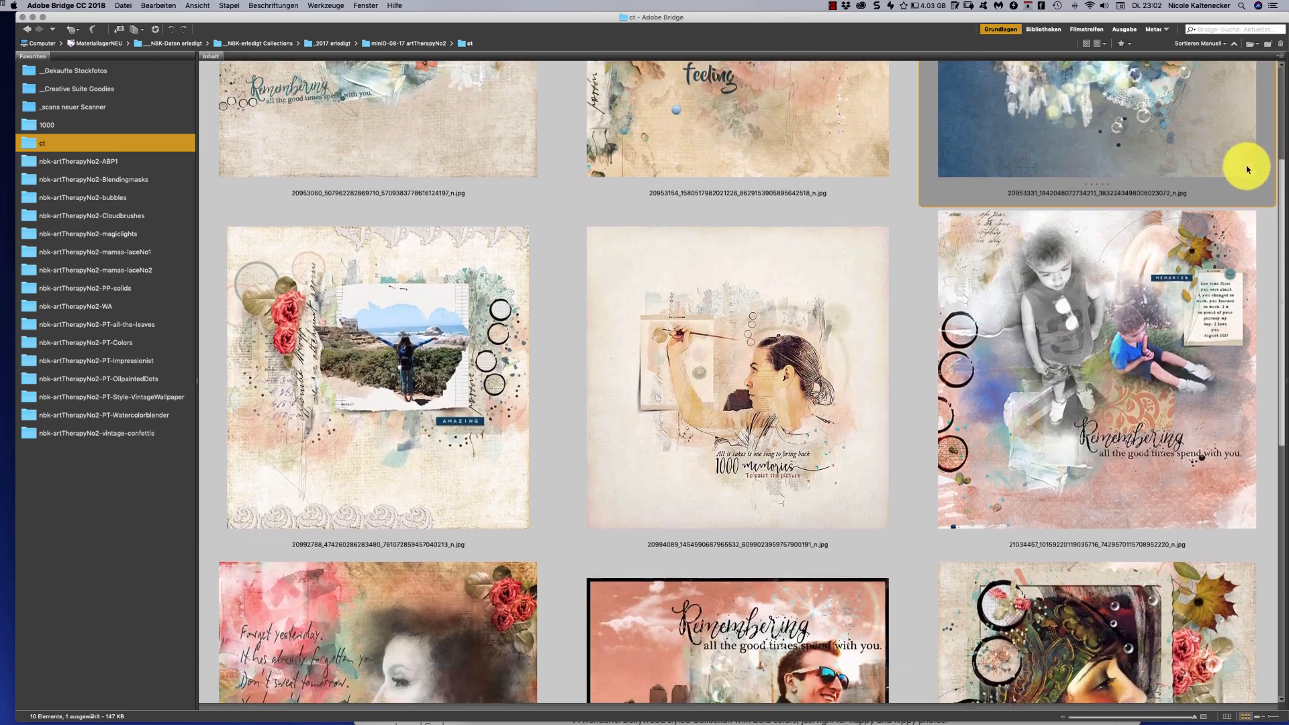
scroll(1205, 256, "down", 12)
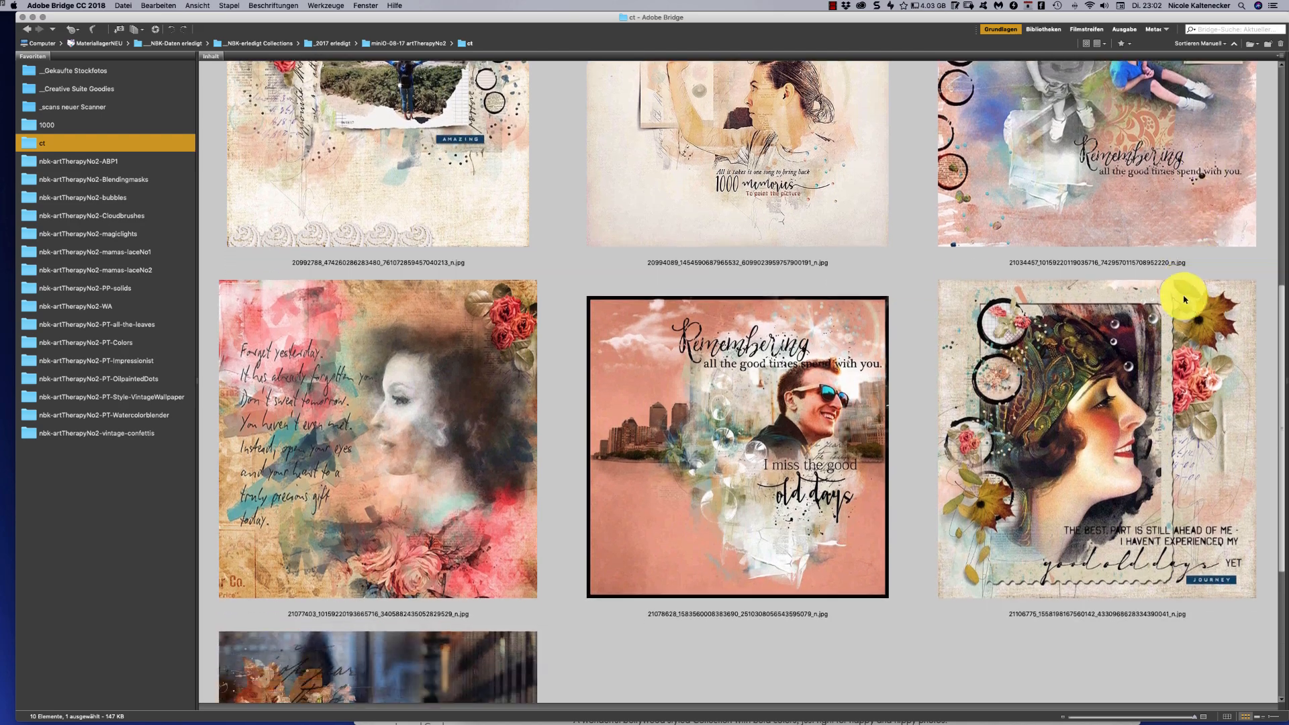
scroll(1138, 381, "down", 4)
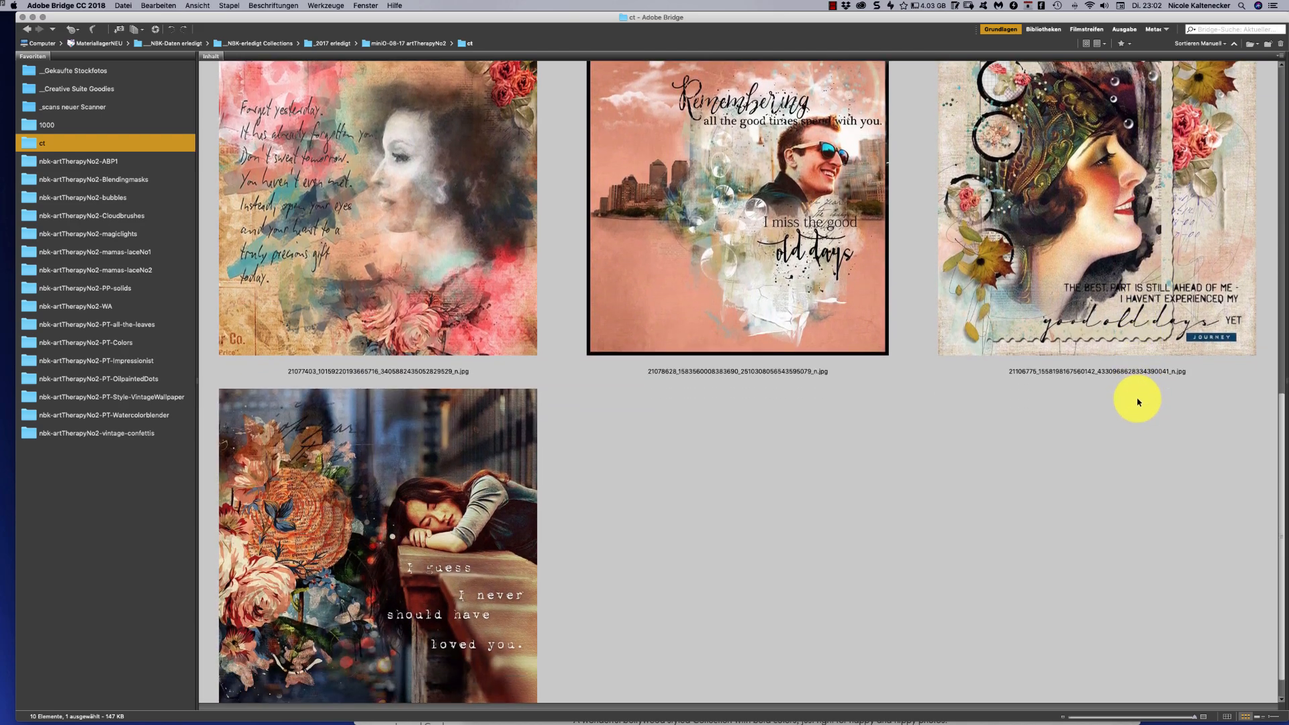
scroll(1122, 432, "up", 11)
scroll(1148, 300, "up", 13)
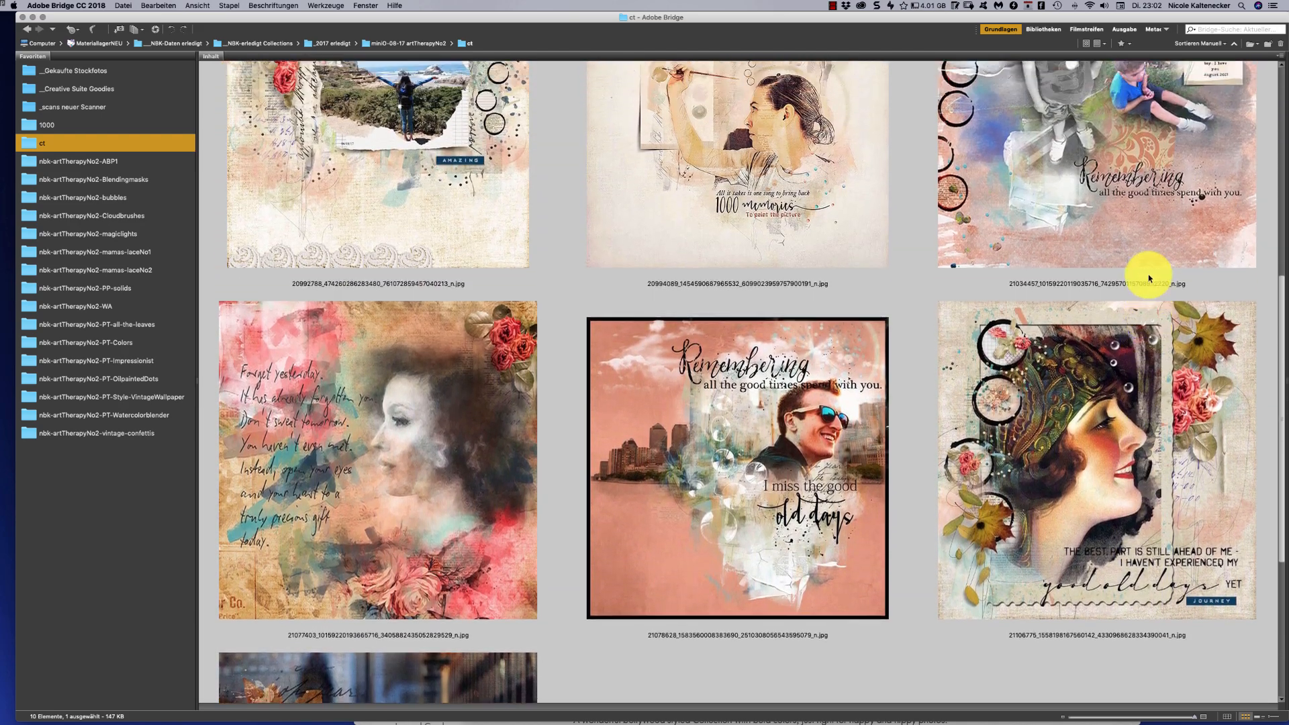
scroll(1163, 151, "up", 7)
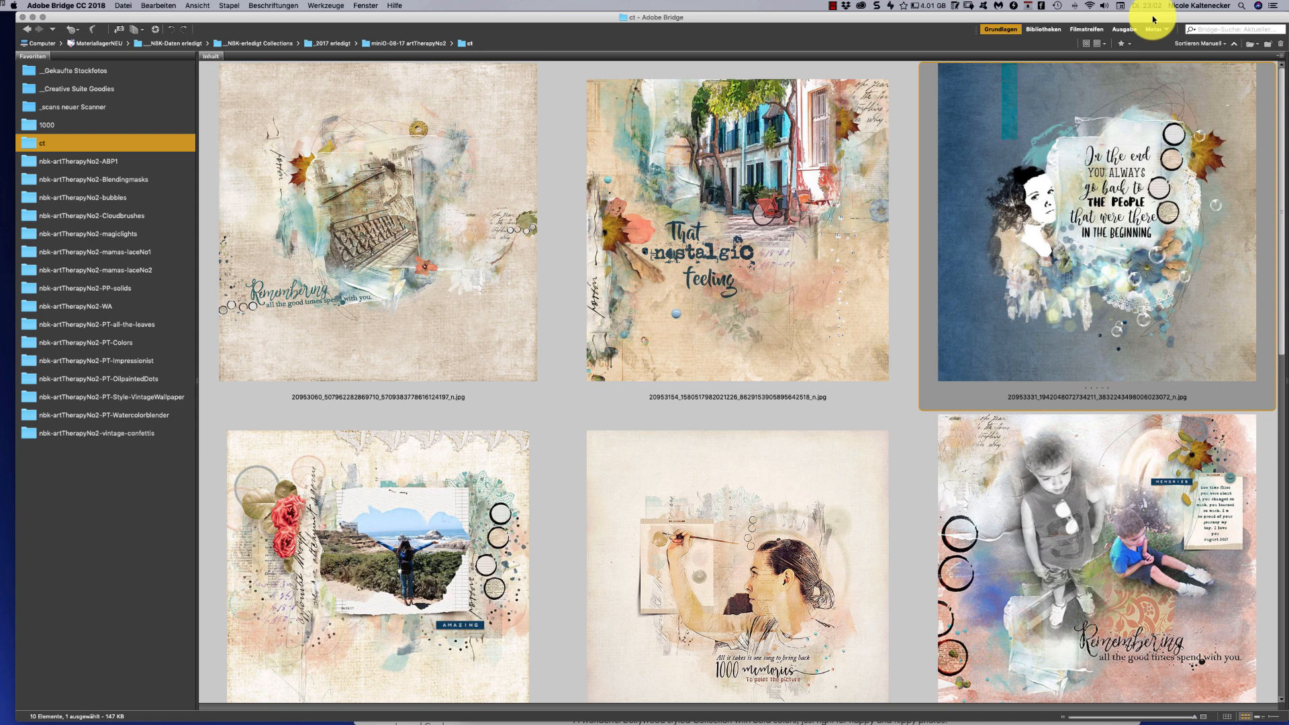
Open the nbk-artTherapyNo2-ABP1 folder and look through the artsyBits images from 1 to 14
left_click(155, 162)
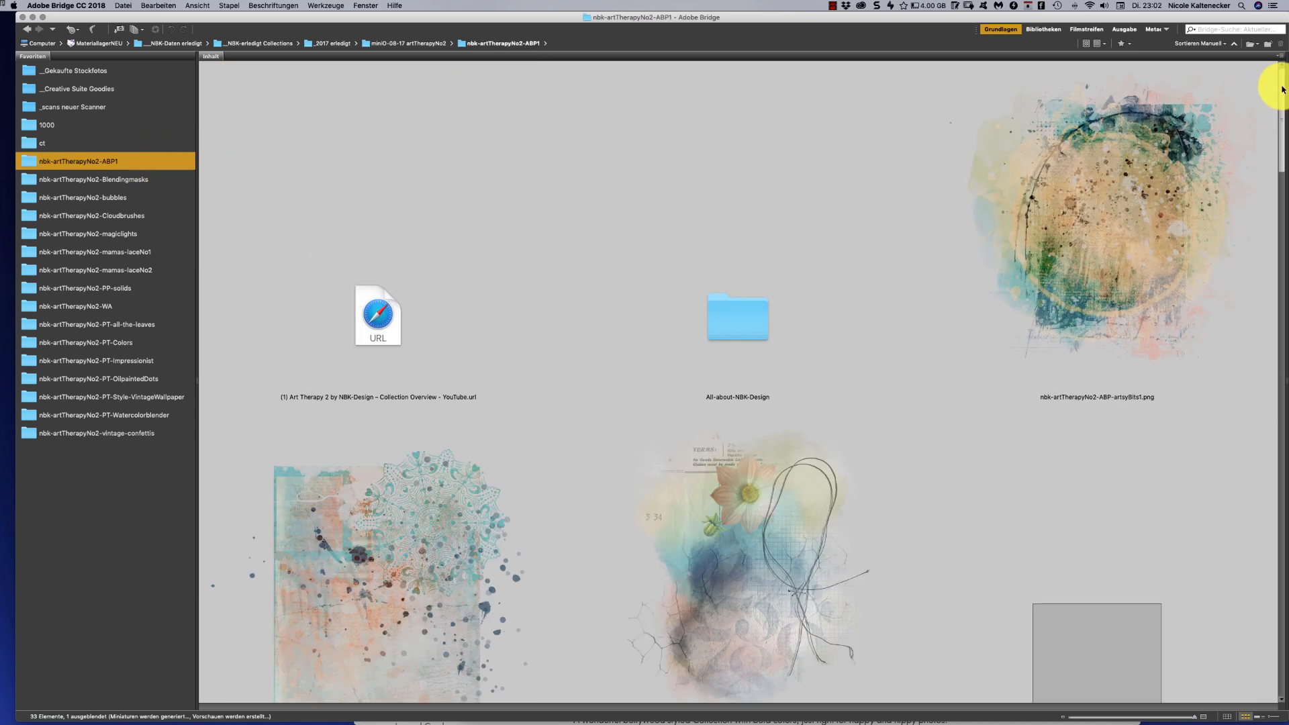
mouse_move(1282, 90)
left_mouse_down()
mouse_move(1274, 78)
mouse_move(1273, 110)
left_mouse_up()
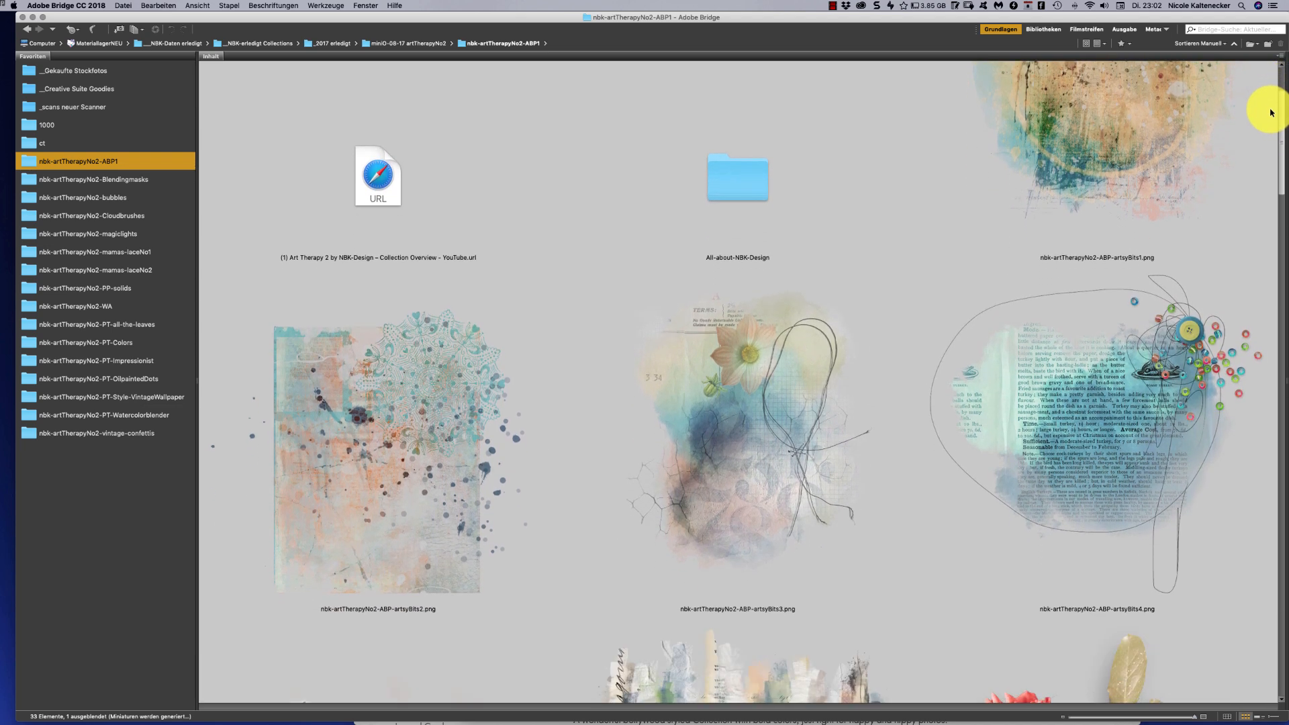
scroll(1255, 135, "down", 4)
scroll(1243, 156, "down", 1)
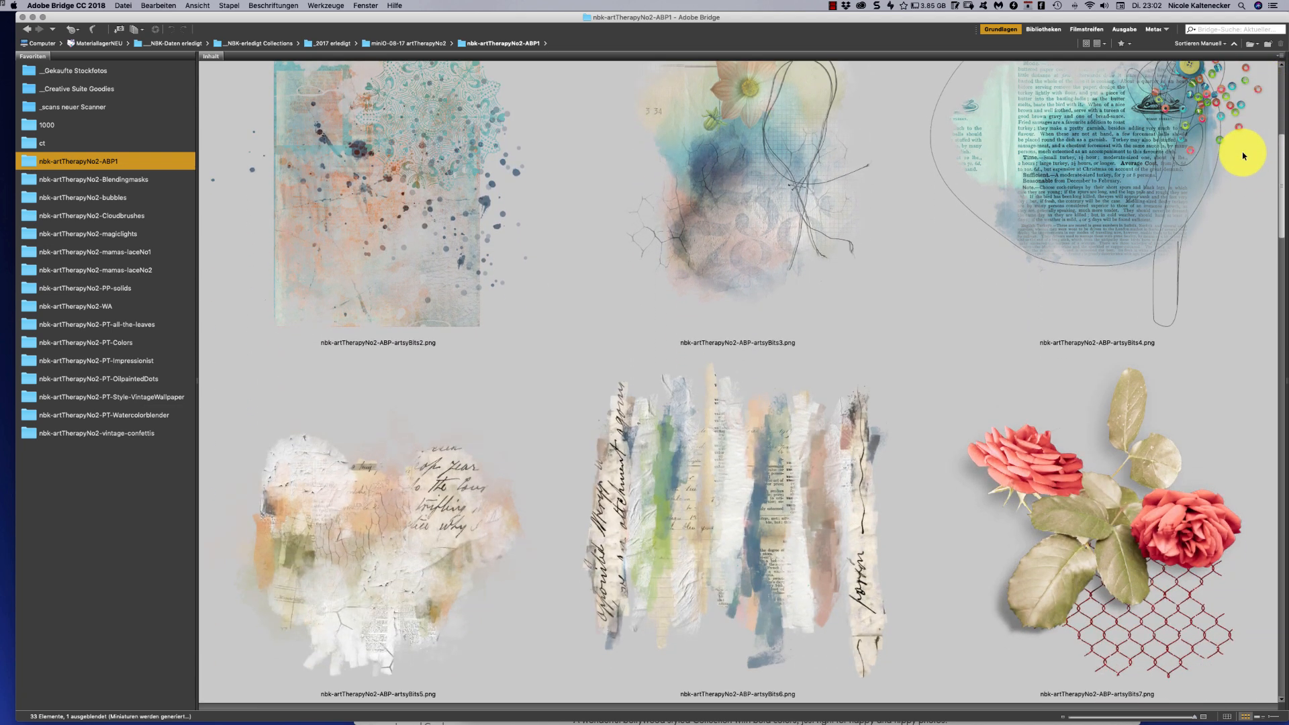
scroll(1242, 157, "down", 3)
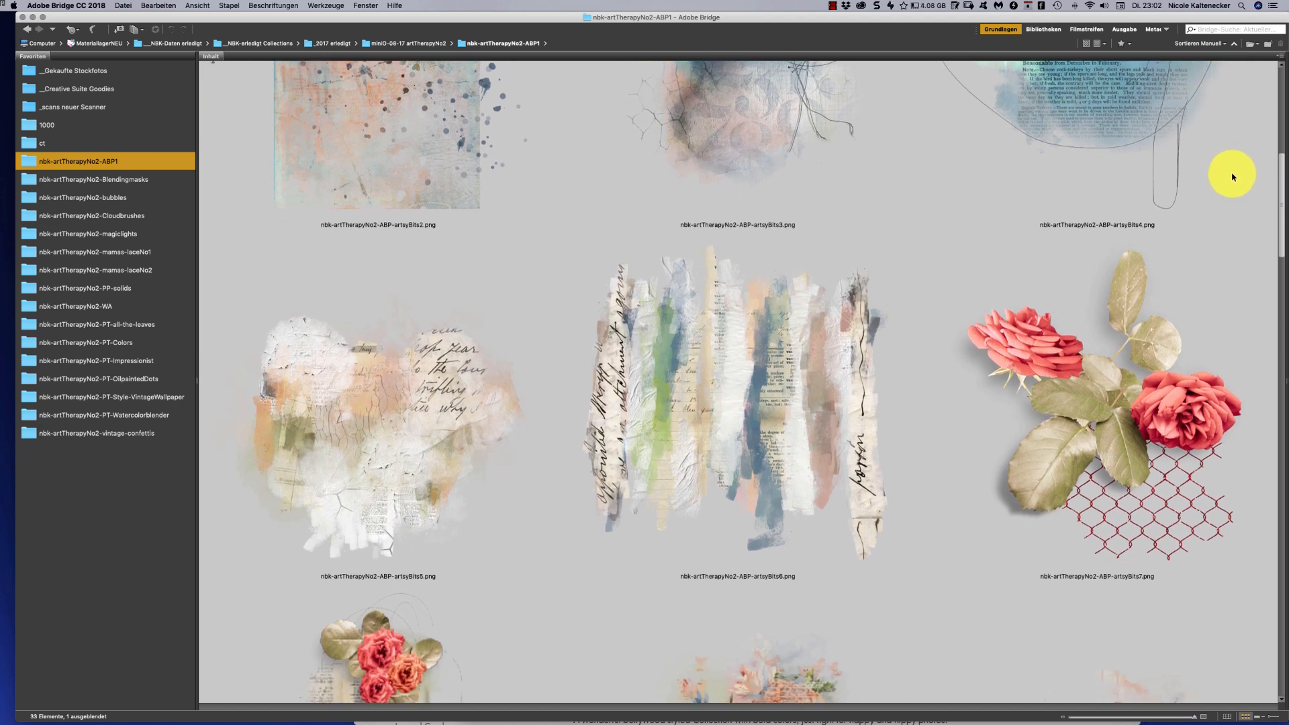
scroll(1220, 194, "down", 4)
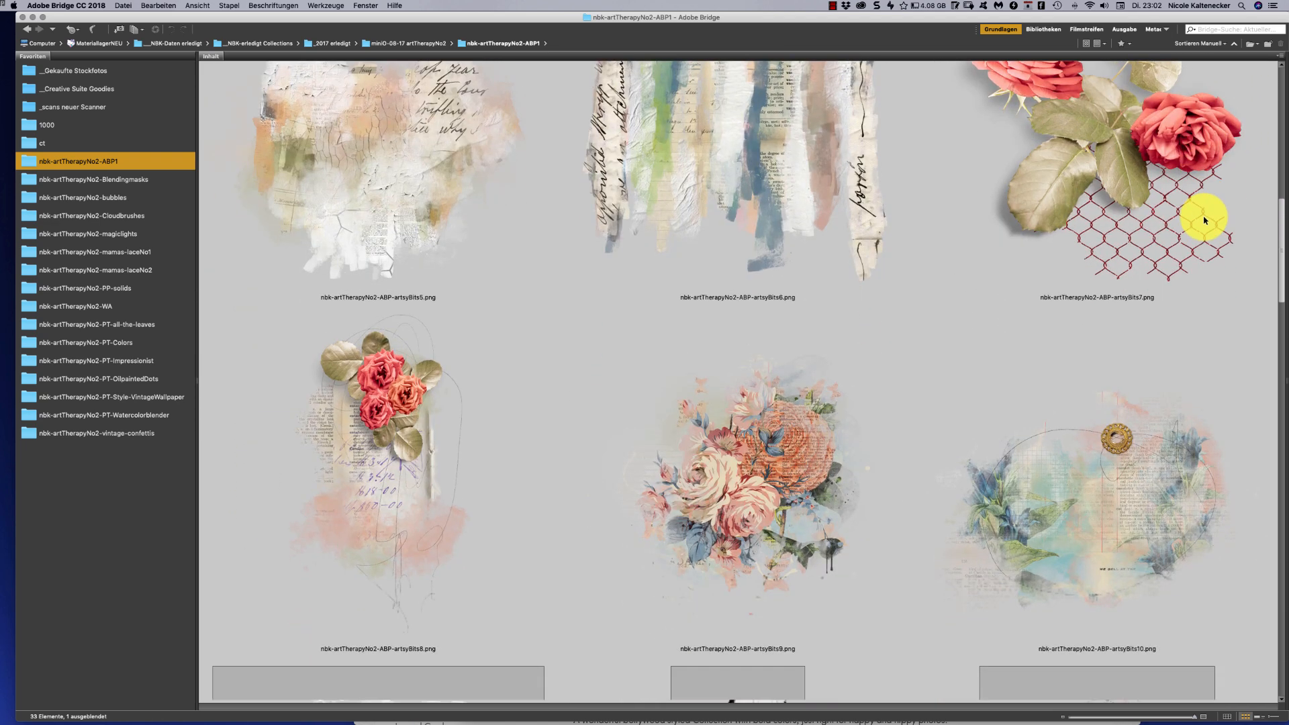
scroll(1202, 225, "down", 2)
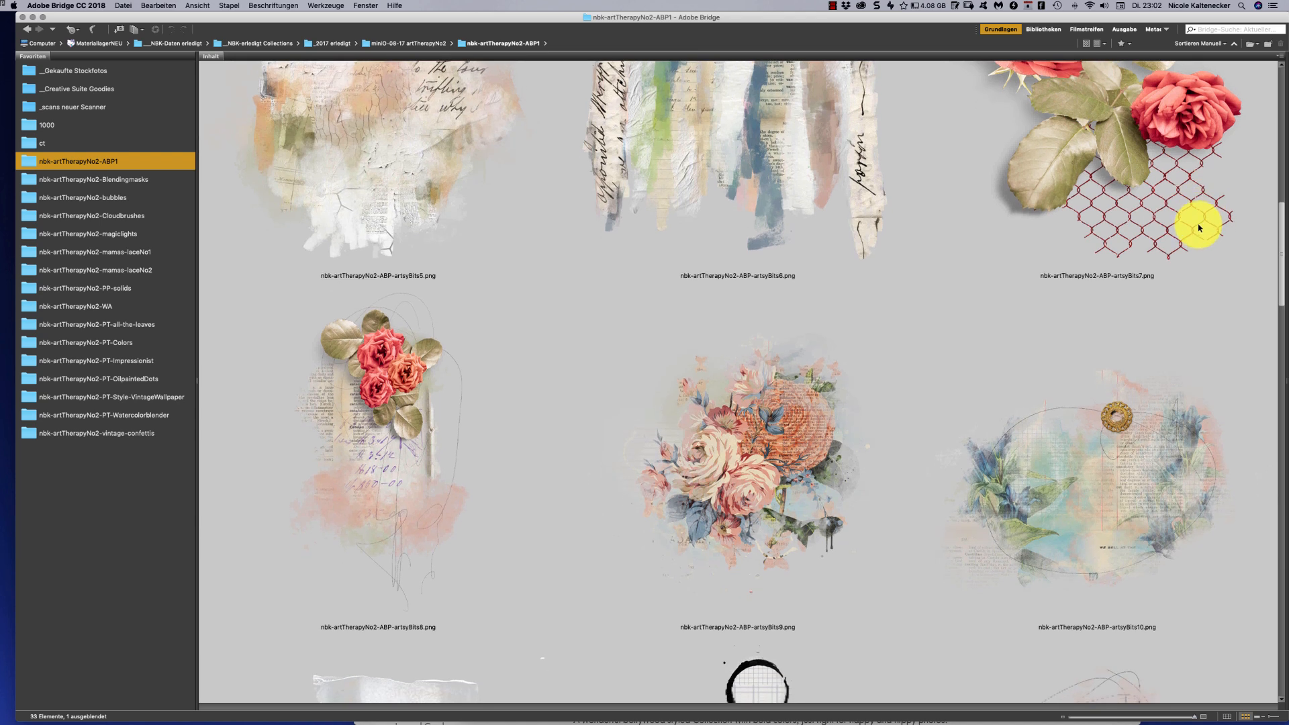
scroll(1187, 247, "down", 3)
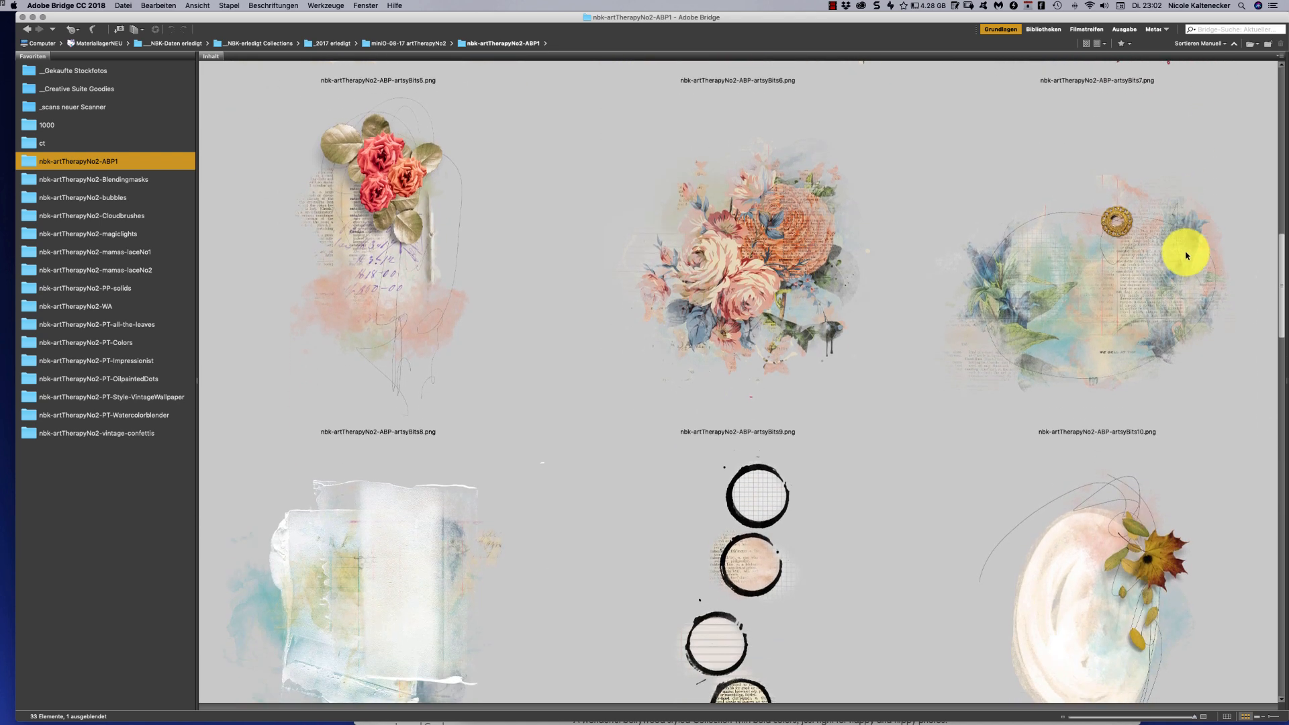
scroll(1175, 275, "down", 4)
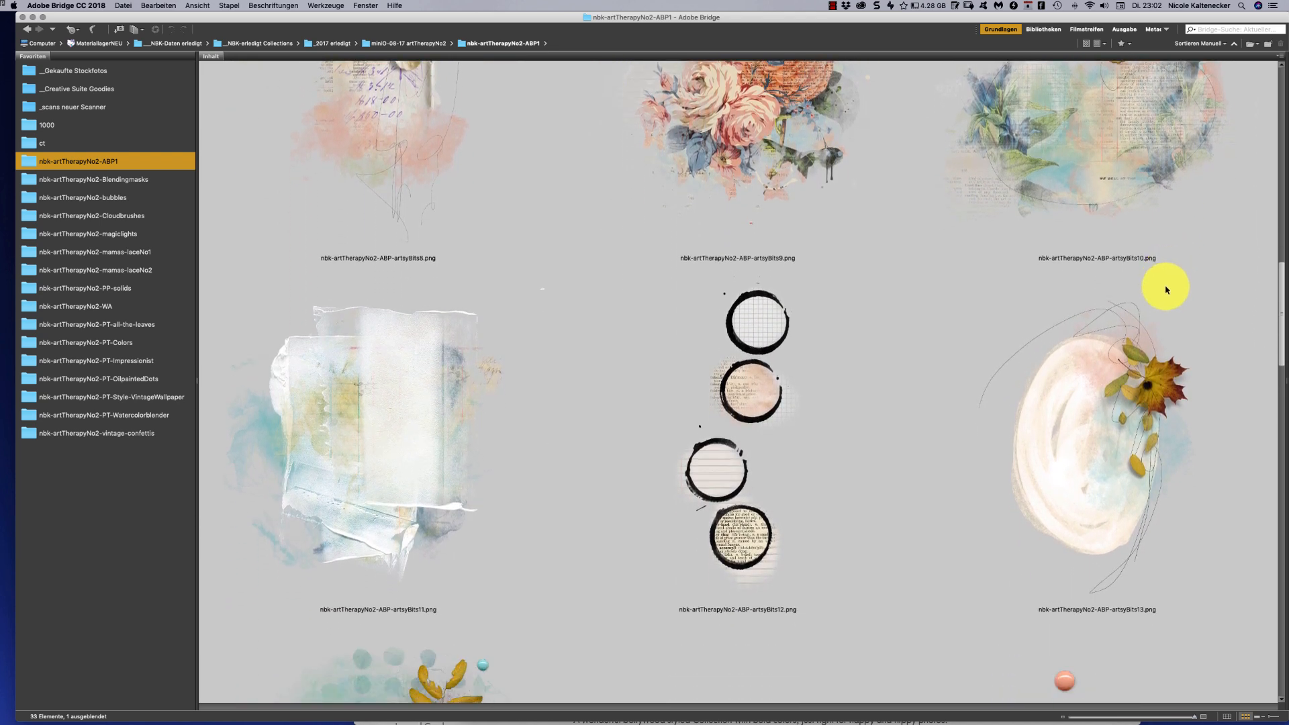
scroll(1148, 316, "down", 5)
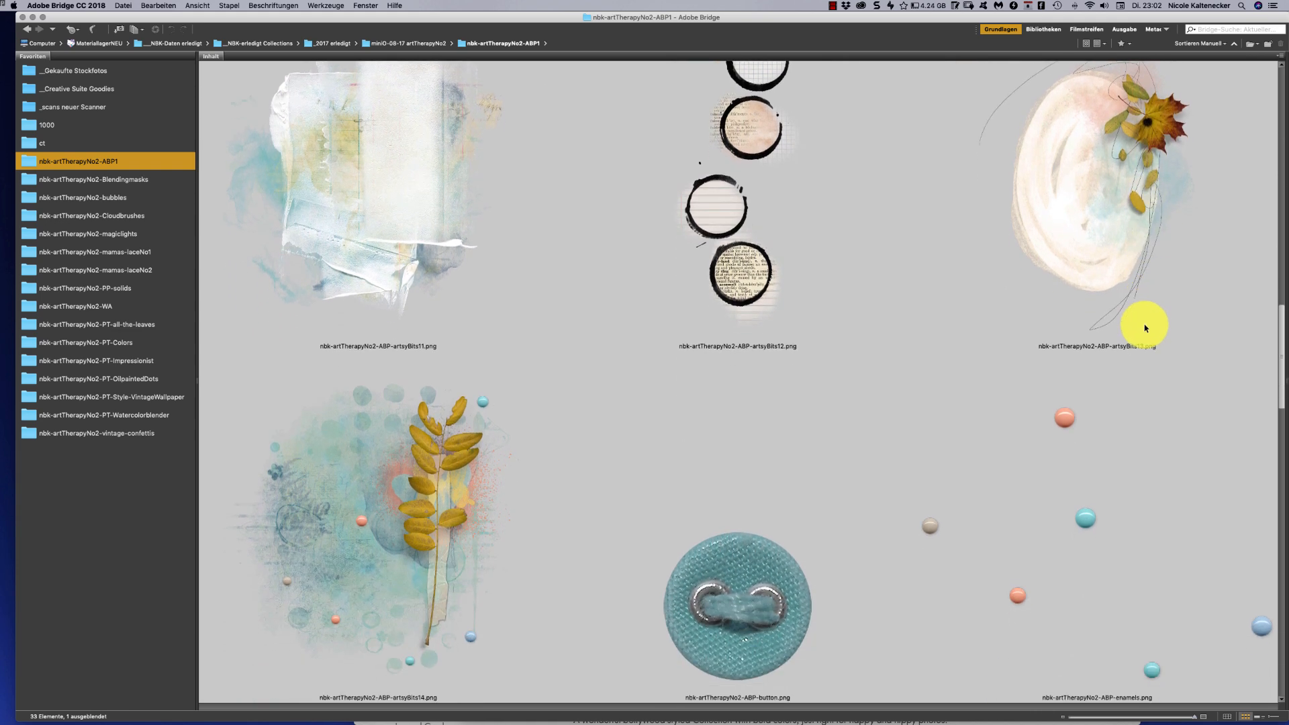
Look through the remaining ABP1 elements, from the film frame and flowers to the leaves, notes, paint splats and pack preview
scroll(1130, 358, "down", 4)
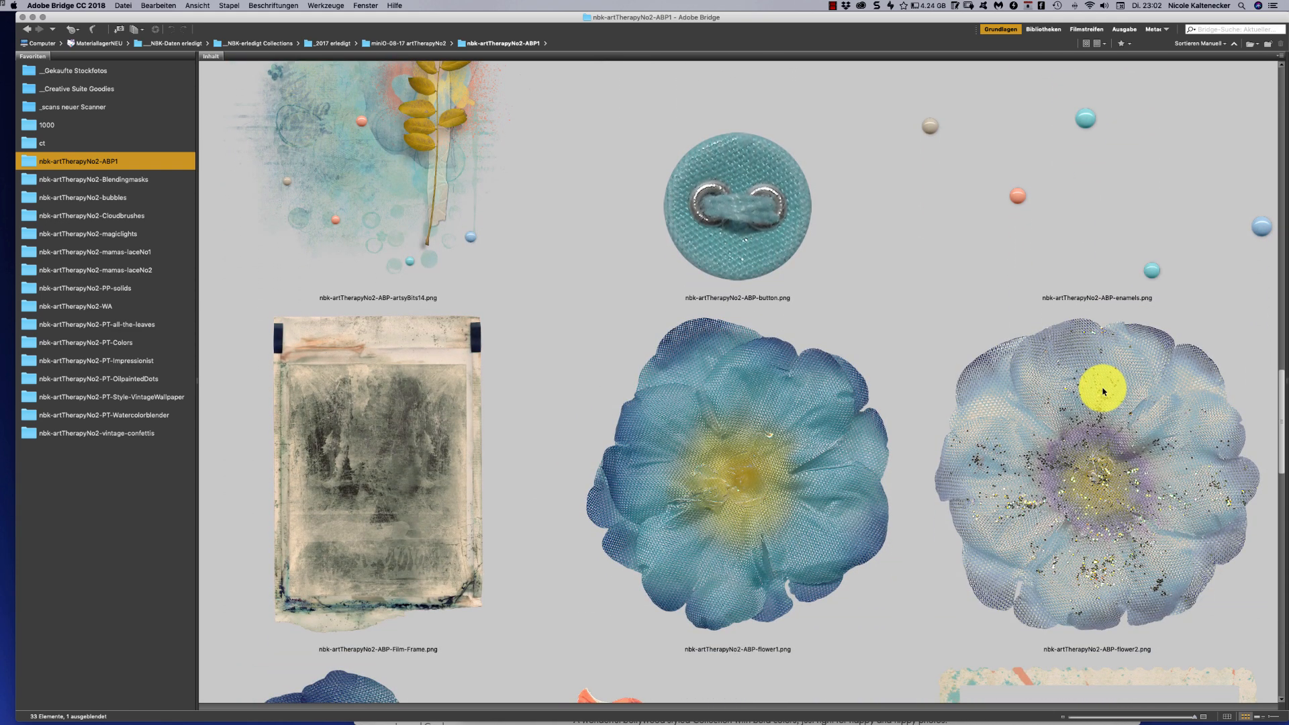
scroll(1104, 391, "down", 2)
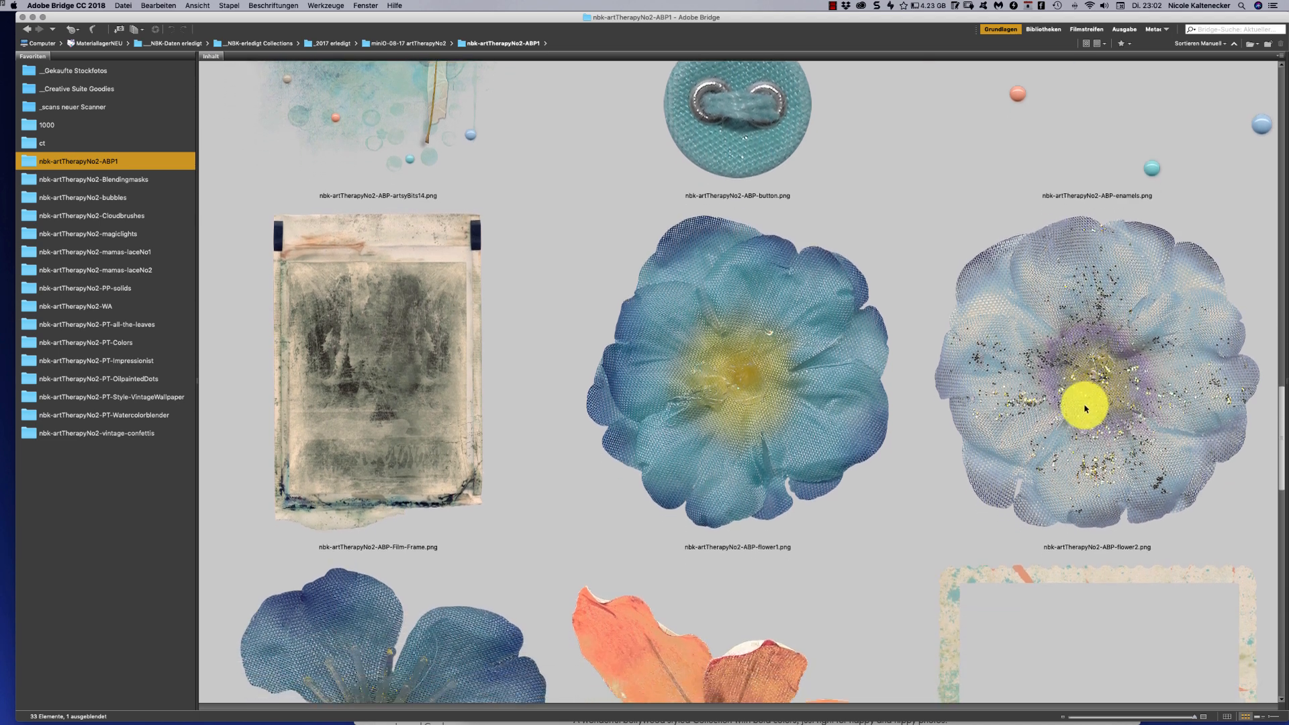
scroll(1083, 405, "down", 5)
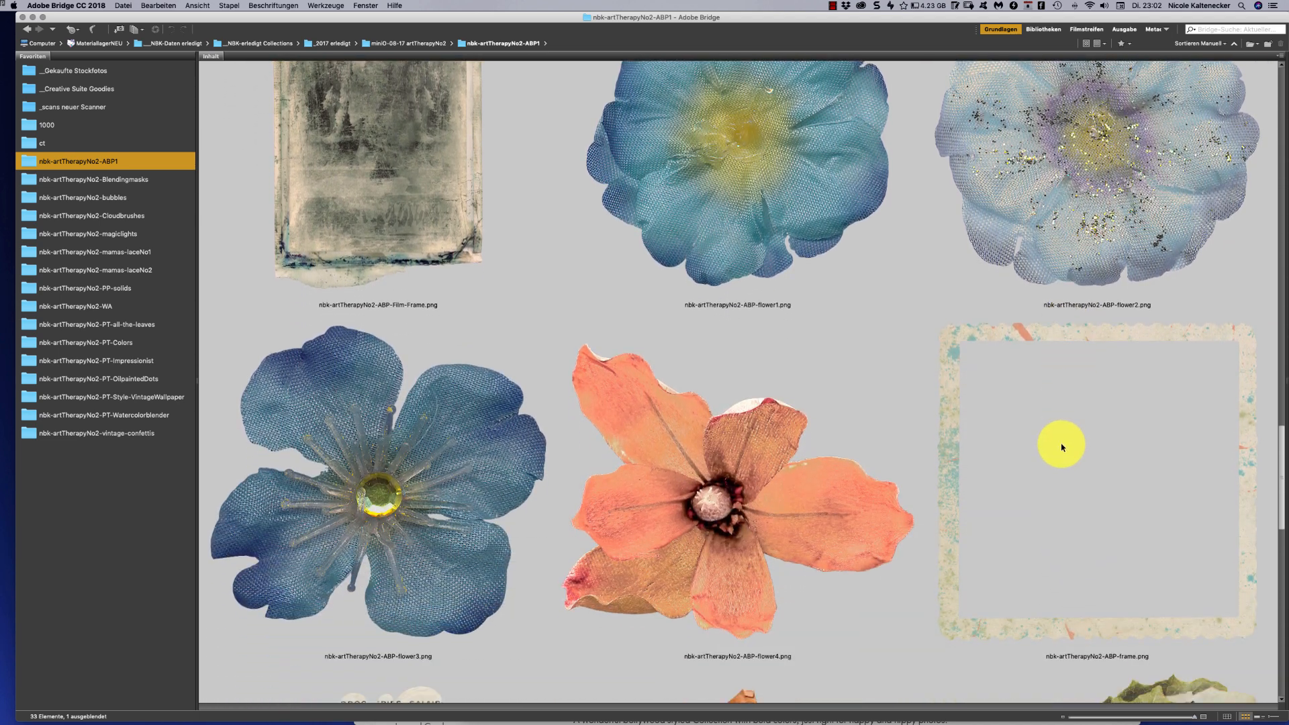
scroll(1060, 448, "down", 5)
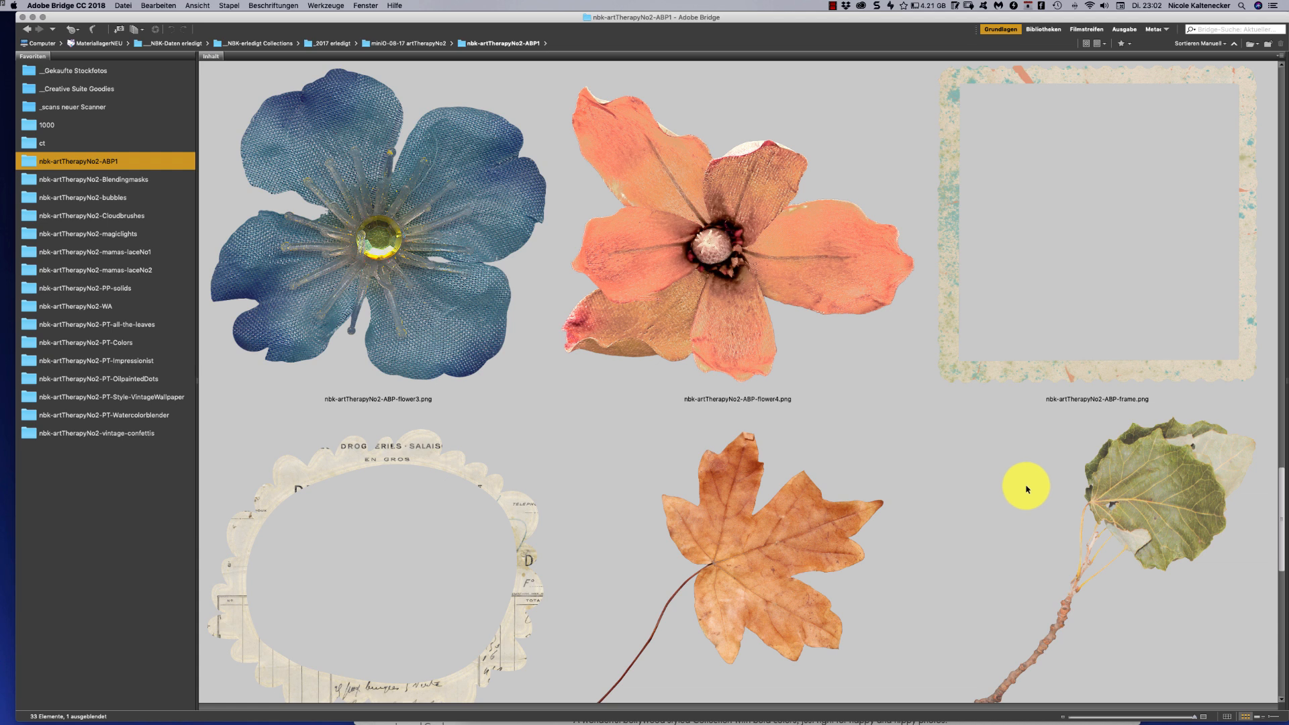
scroll(1027, 490, "down", 11)
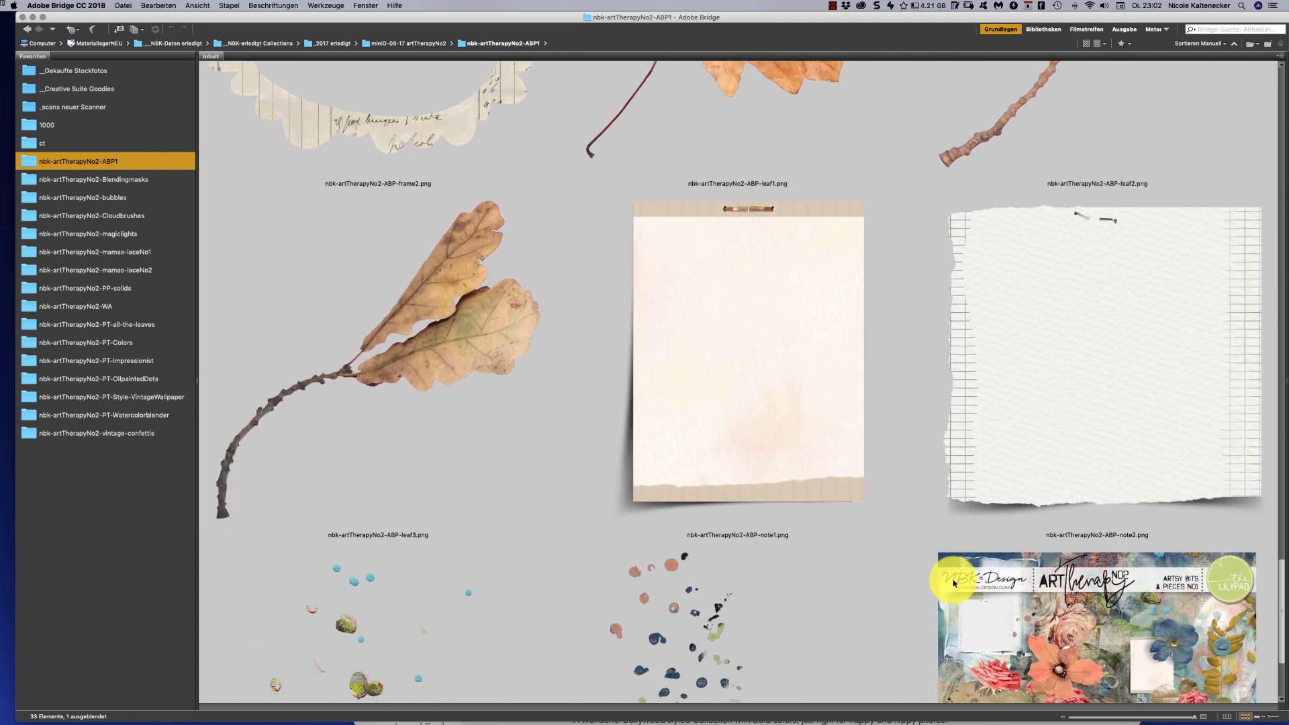
scroll(954, 583, "down", 4)
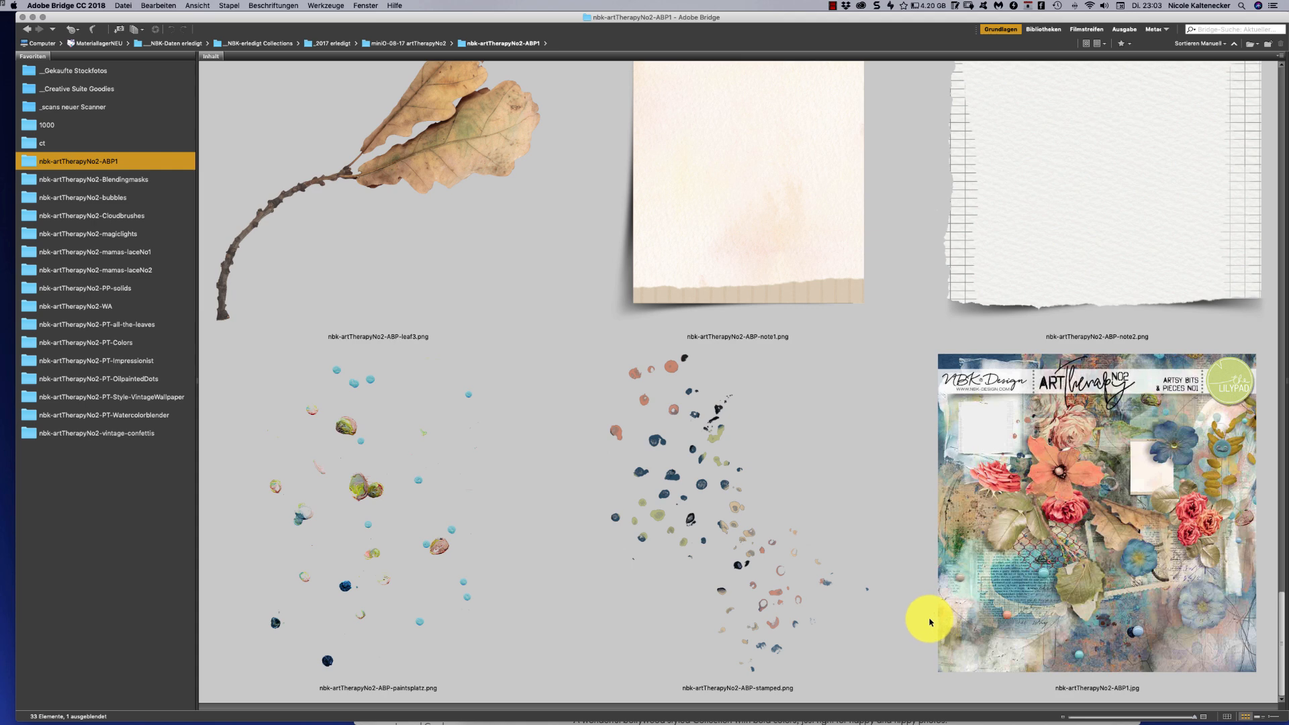
Return to the start of the ABP1 folder and review its whole contents once more through to the pack preview
scroll(926, 616, "up", 20)
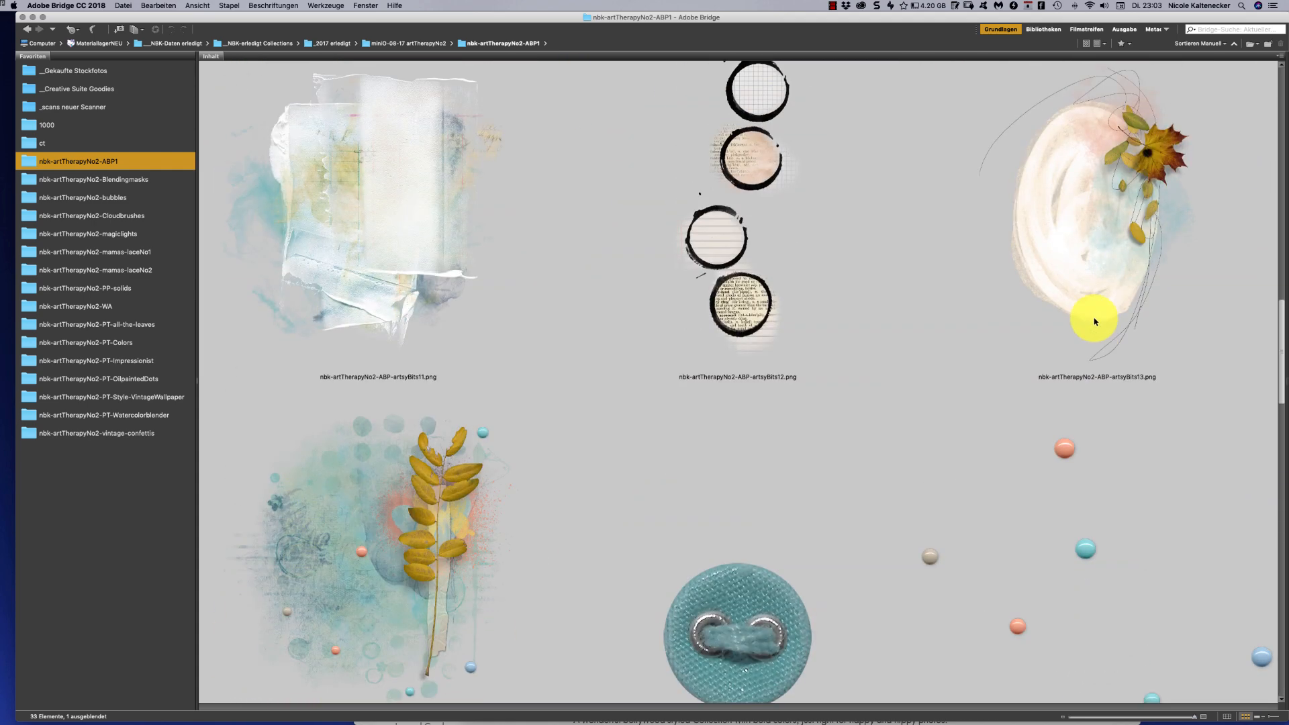
scroll(1095, 321, "up", 17)
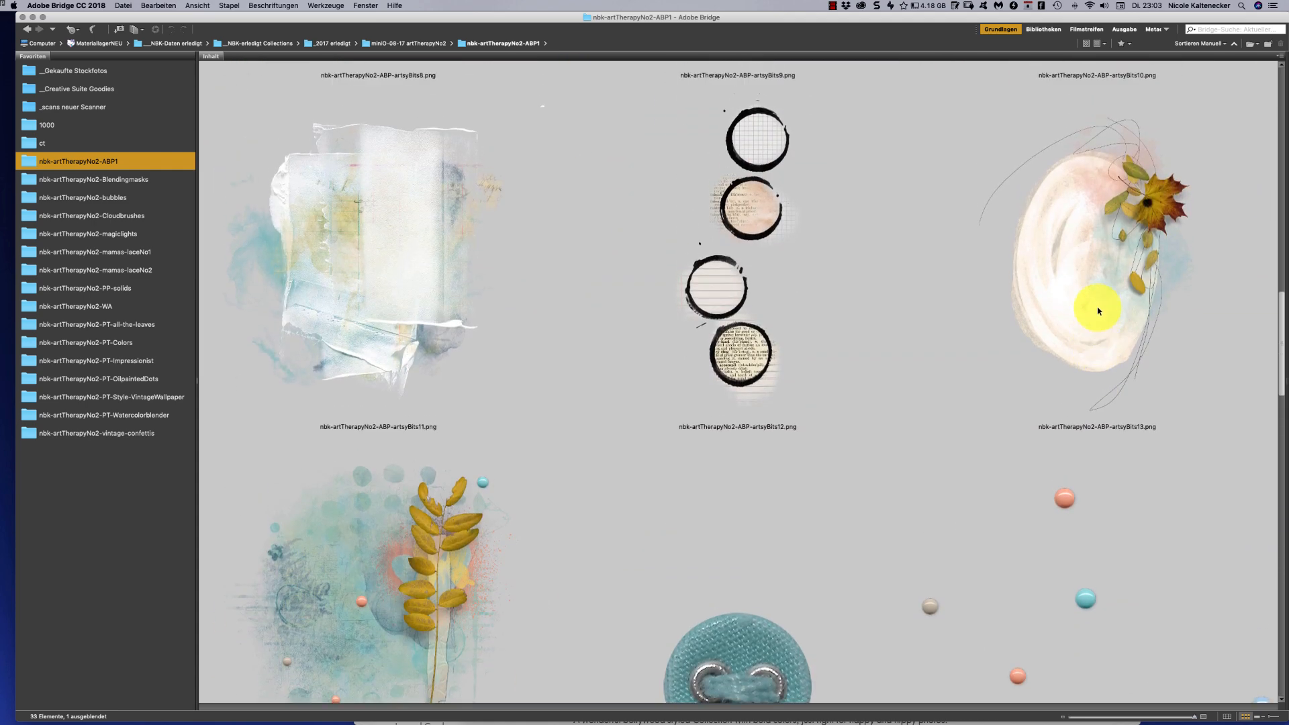
scroll(1197, 175, "up", 5)
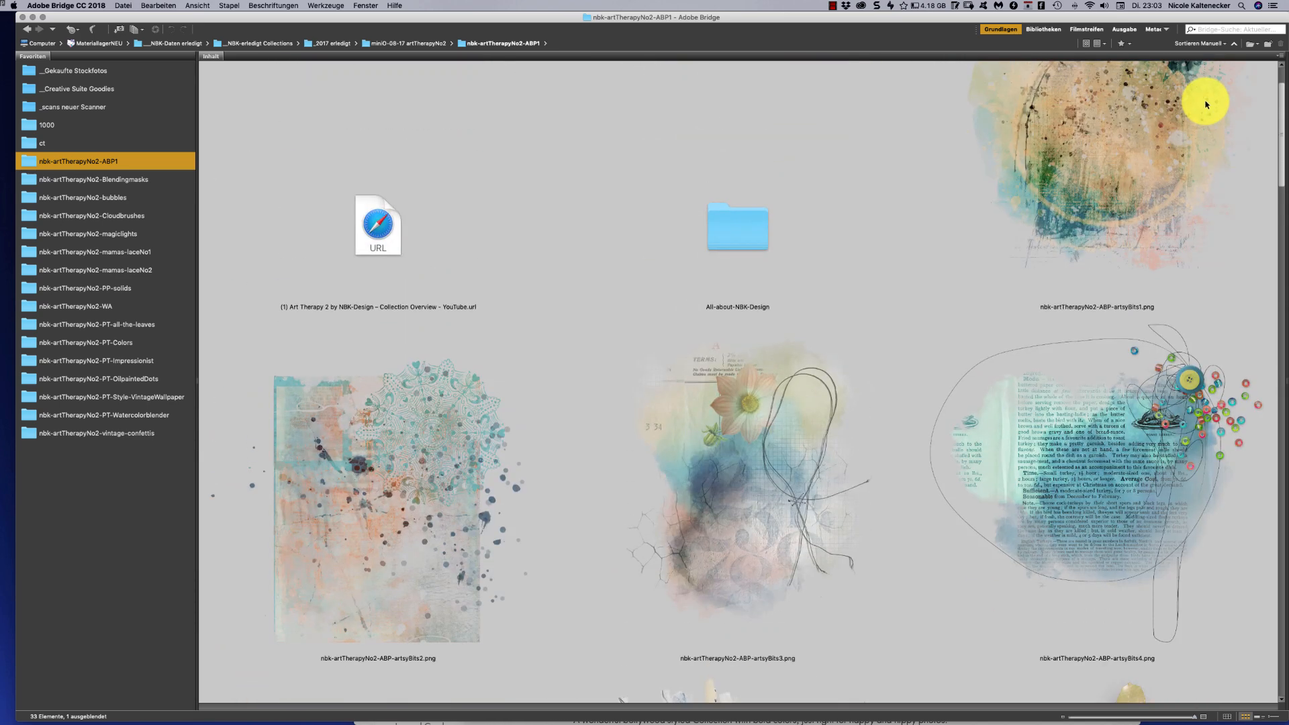
scroll(1206, 104, "up", 3)
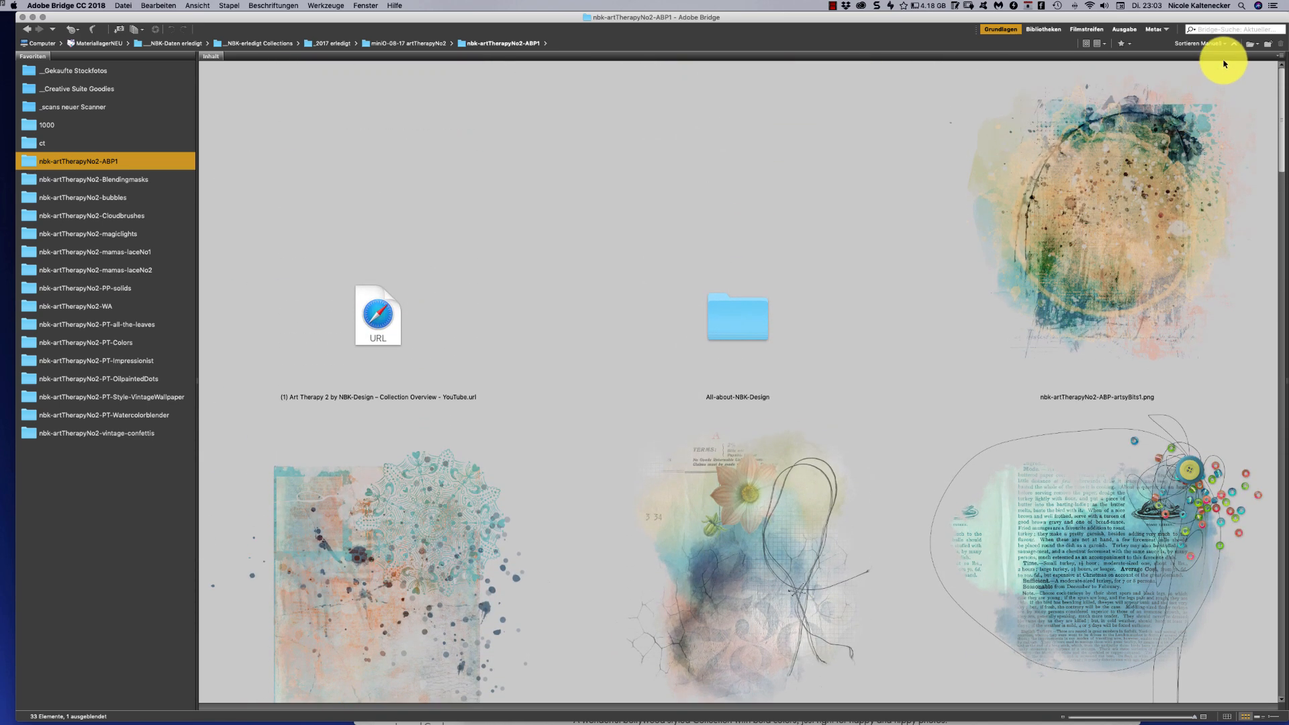
scroll(1208, 129, "down", 6)
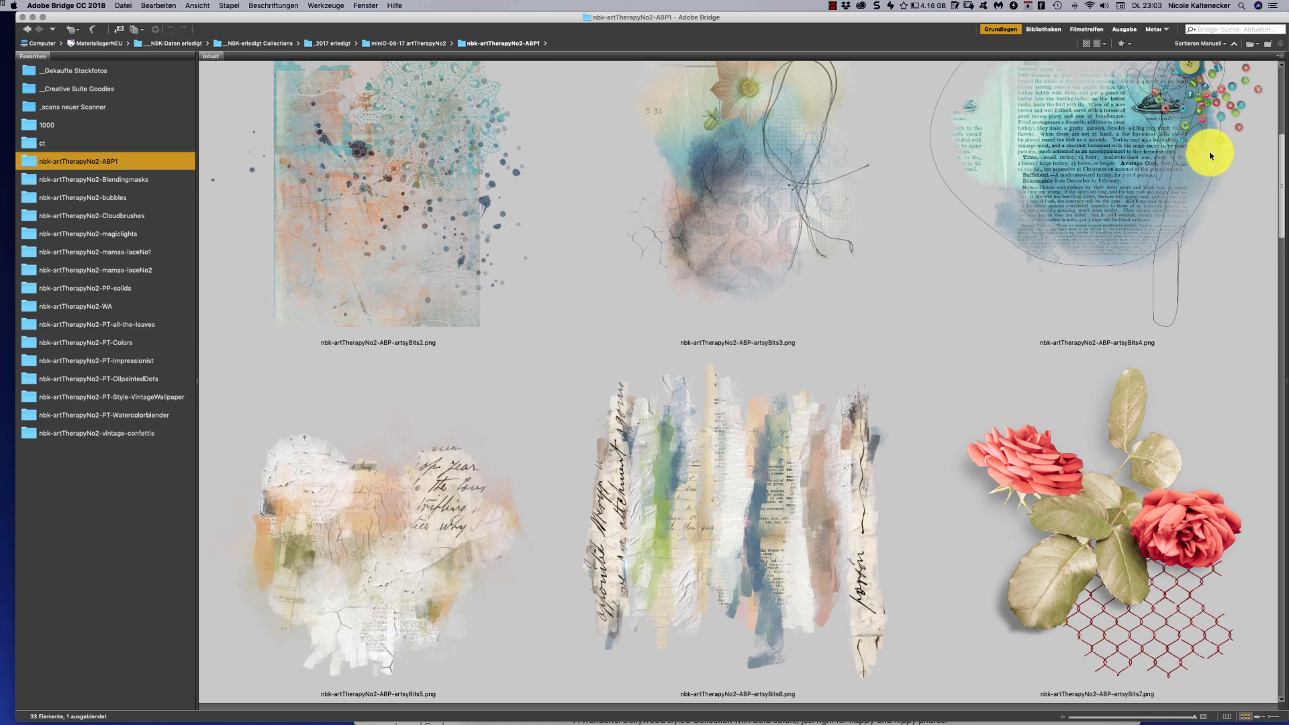
scroll(1208, 161, "down", 10)
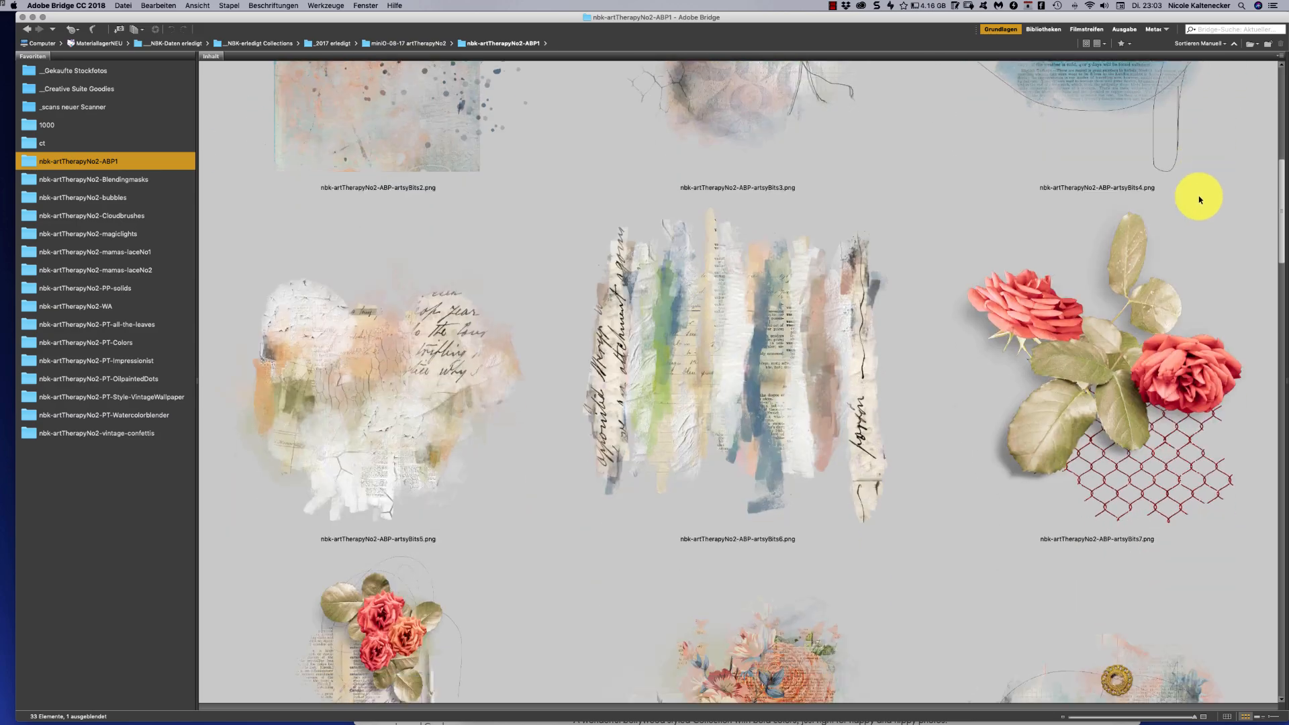
scroll(1153, 282, "down", 10)
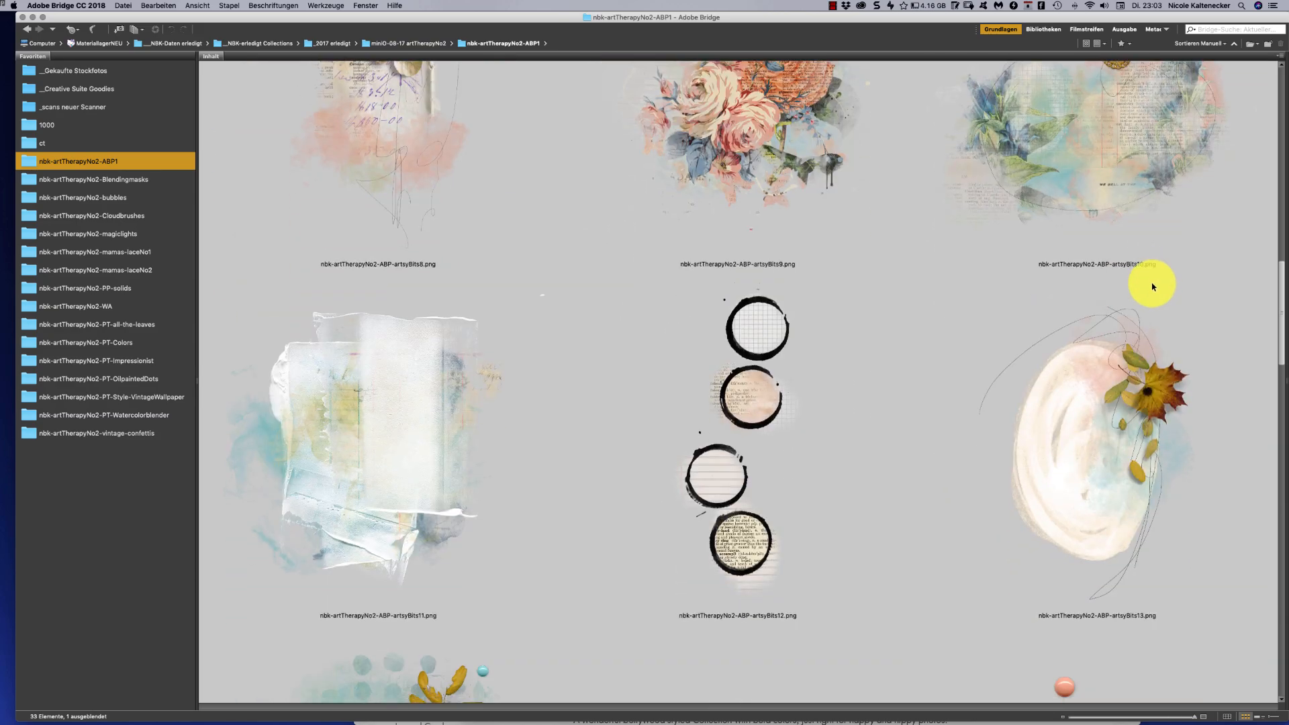
scroll(1090, 357, "down", 20)
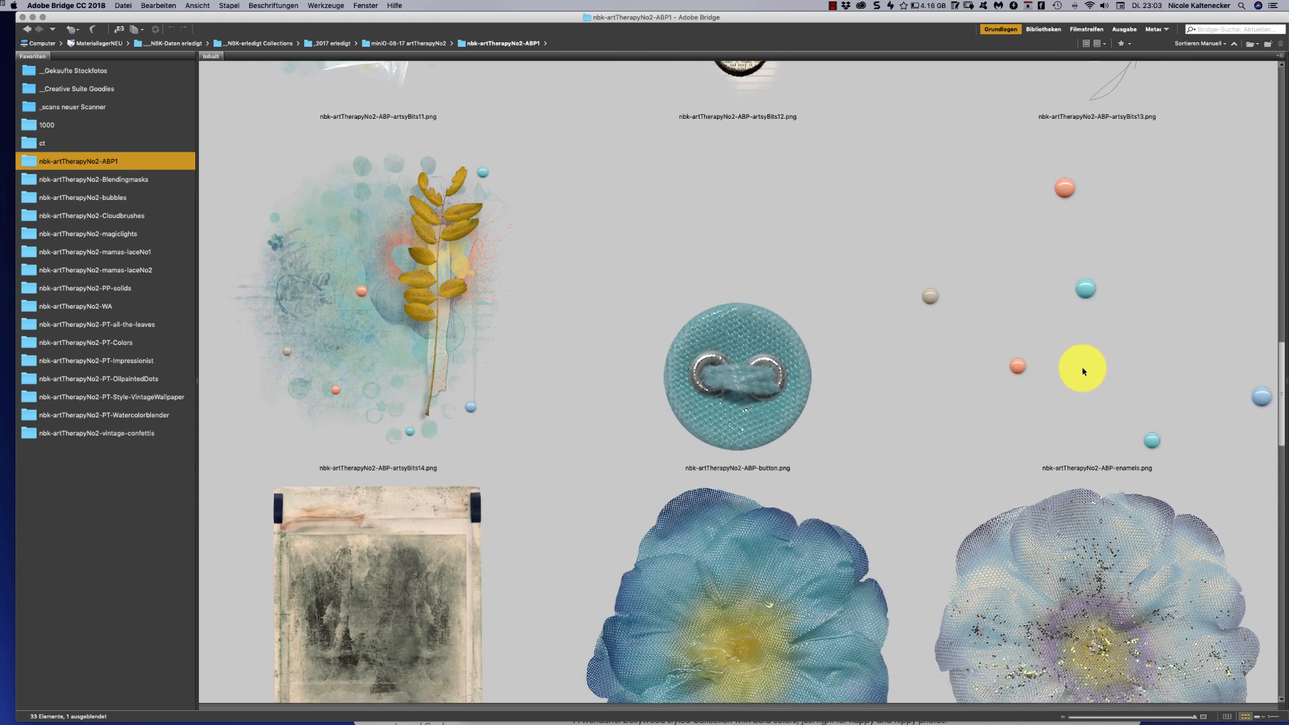
scroll(987, 498, "down", 15)
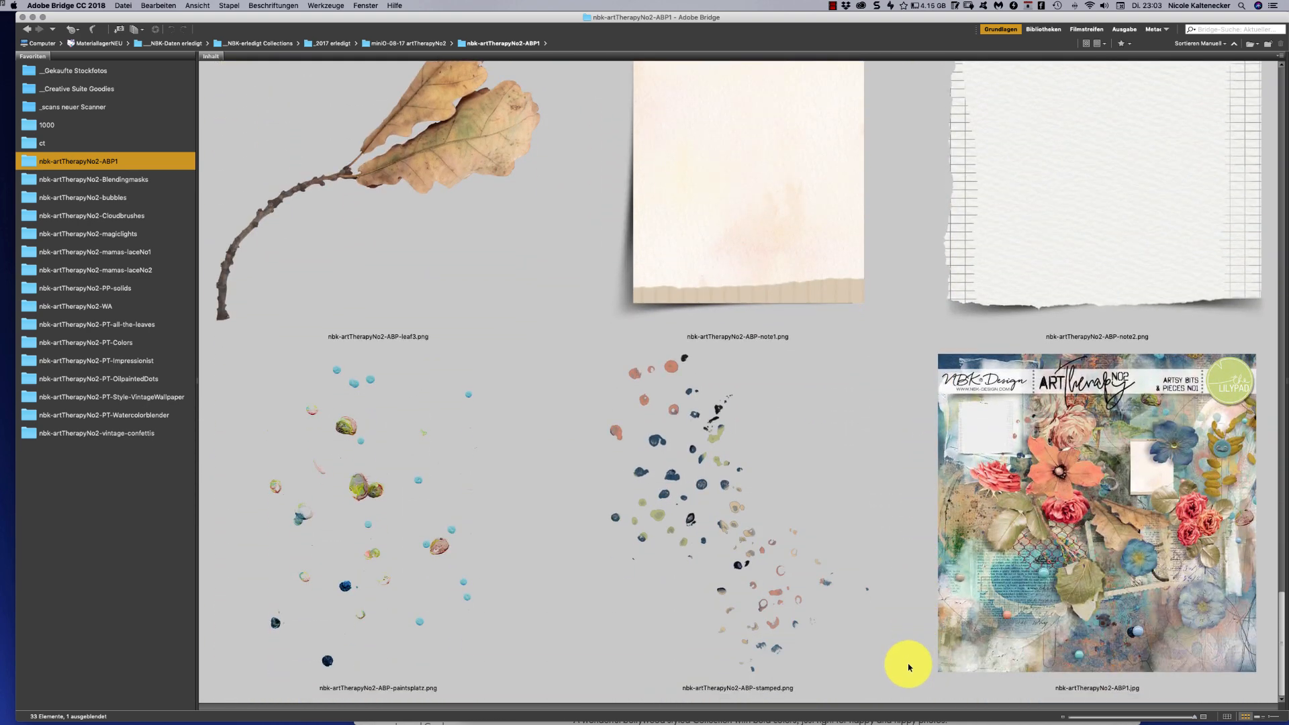
Open the nbk-artTherapyNo2-Blendingmasks folder and look through all the masks through to Blendingmasks12
left_click(152, 184)
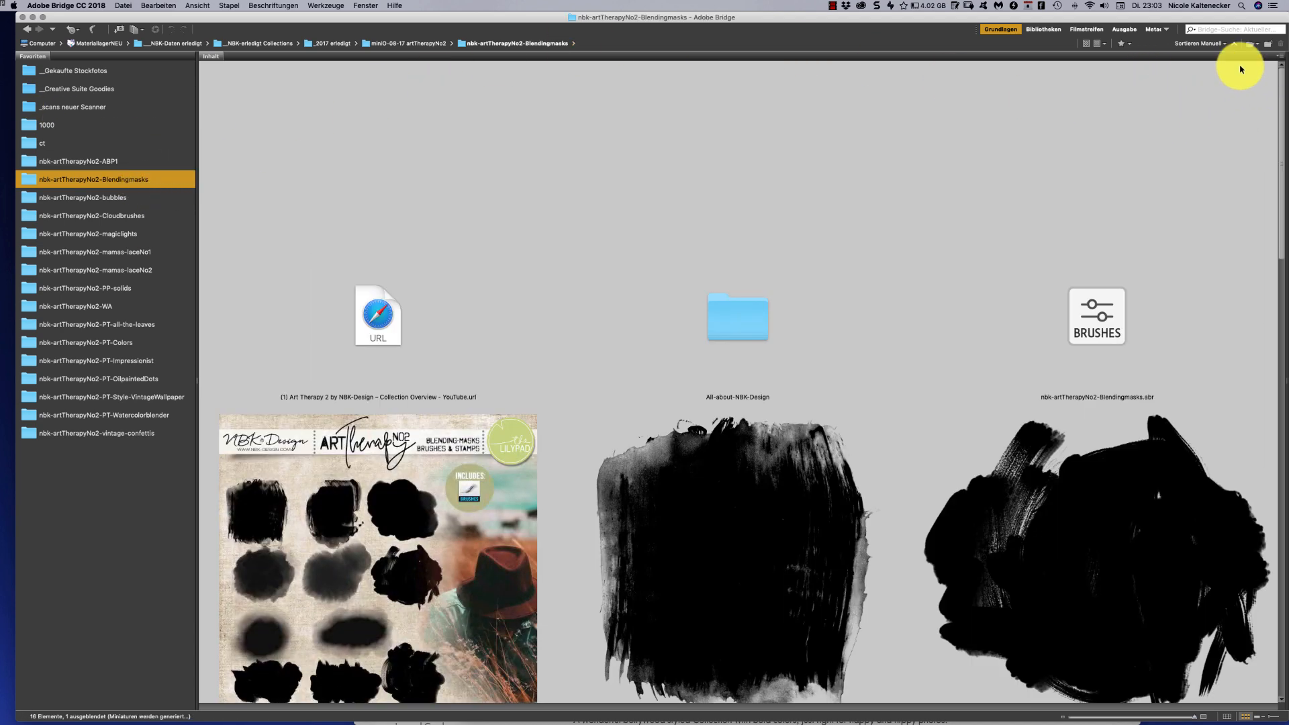
scroll(1257, 114, "down", 5)
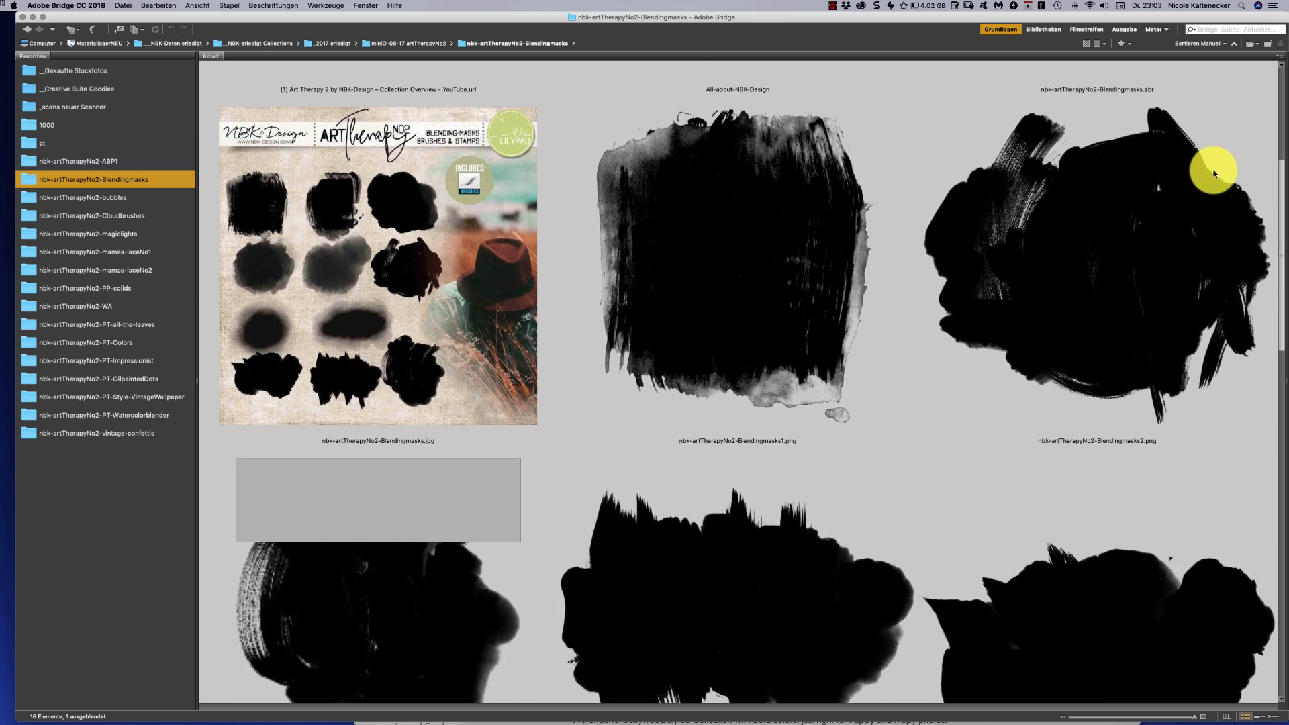
scroll(1187, 206, "down", 1)
scroll(1185, 214, "down", 5)
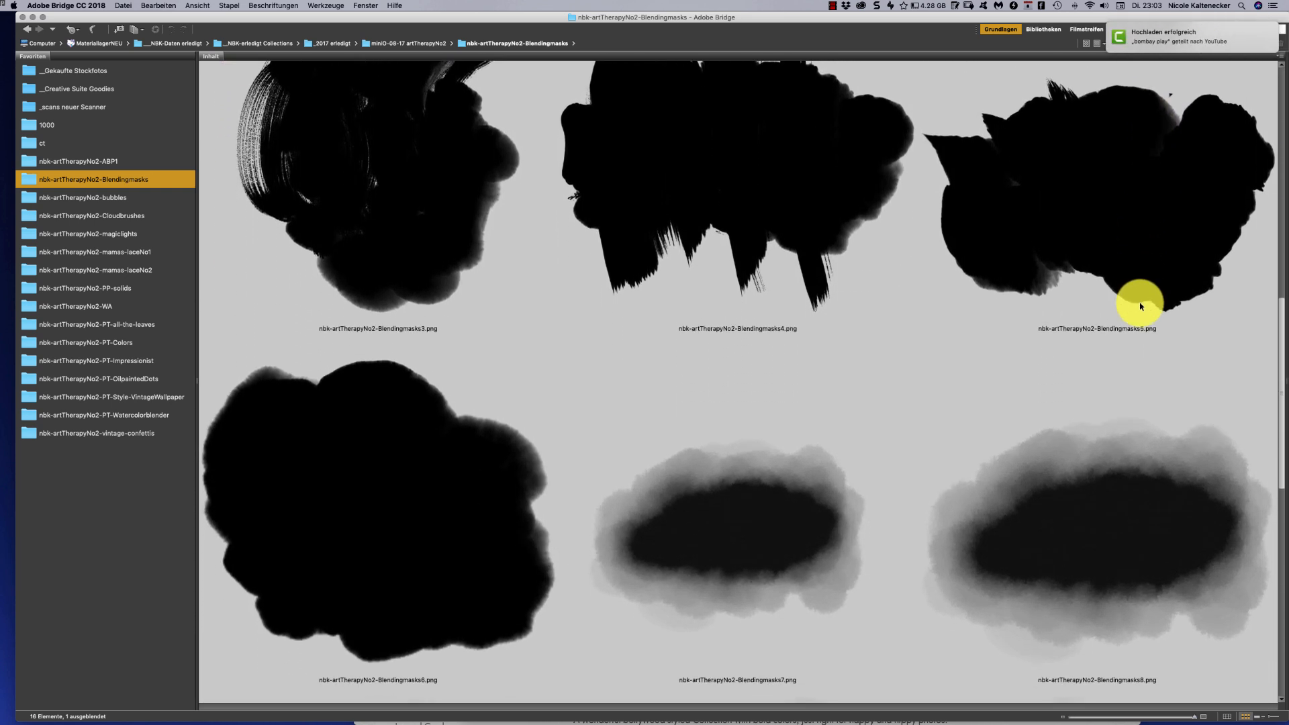
scroll(1137, 308, "down", 4)
scroll(1128, 368, "down", 8)
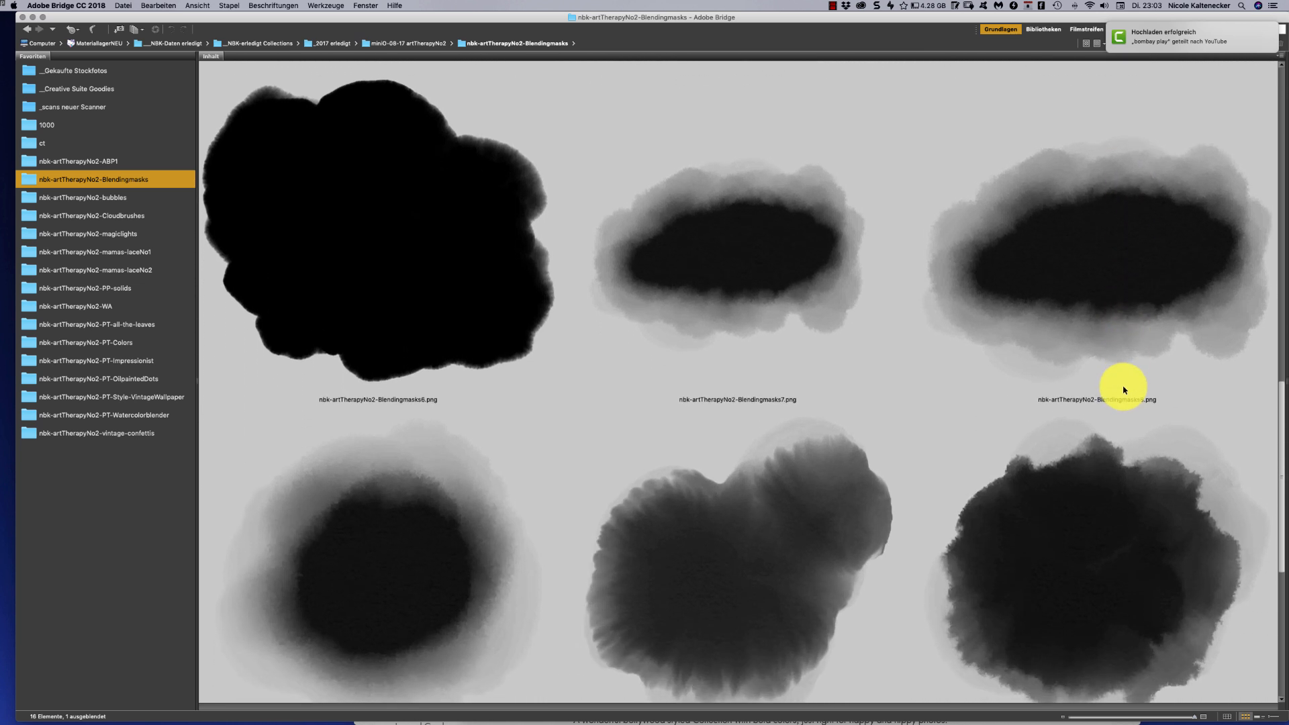
scroll(1045, 499, "down", 1)
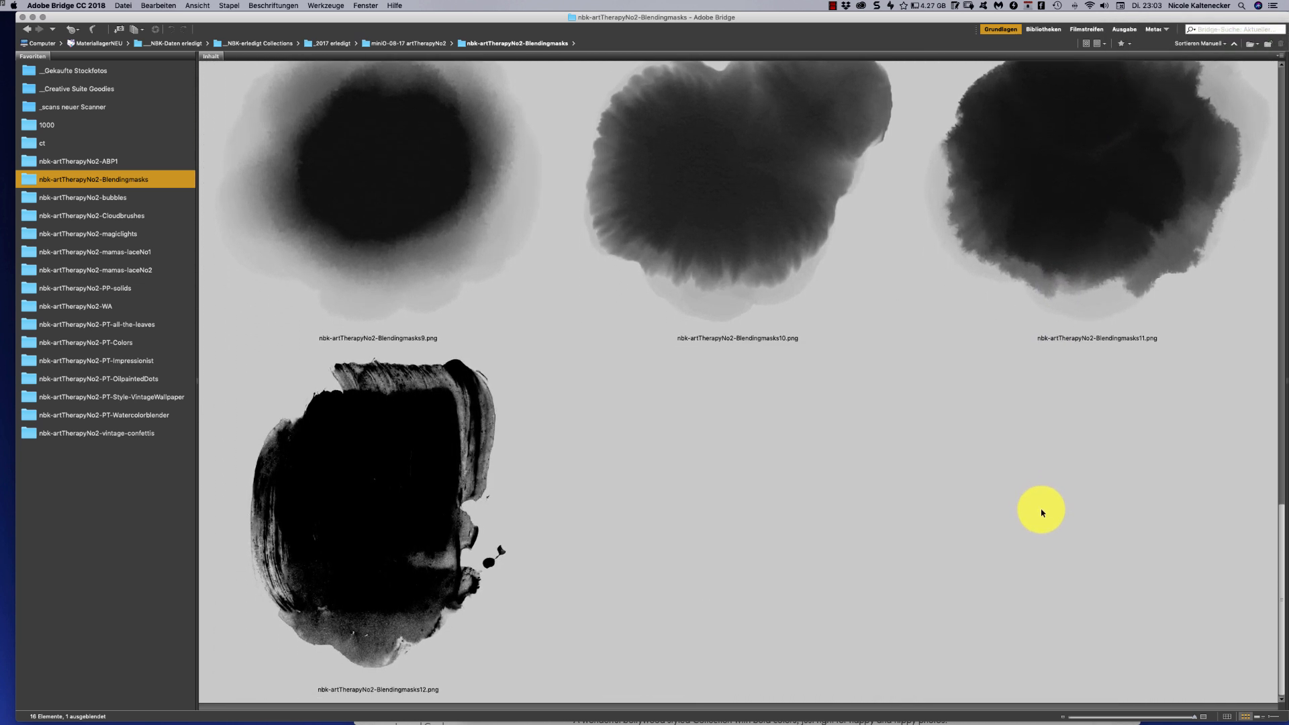
Go back to the start of the Blendingmasks folder and review the brush file, the pack preview and the first masks
scroll(1040, 518, "up", 10)
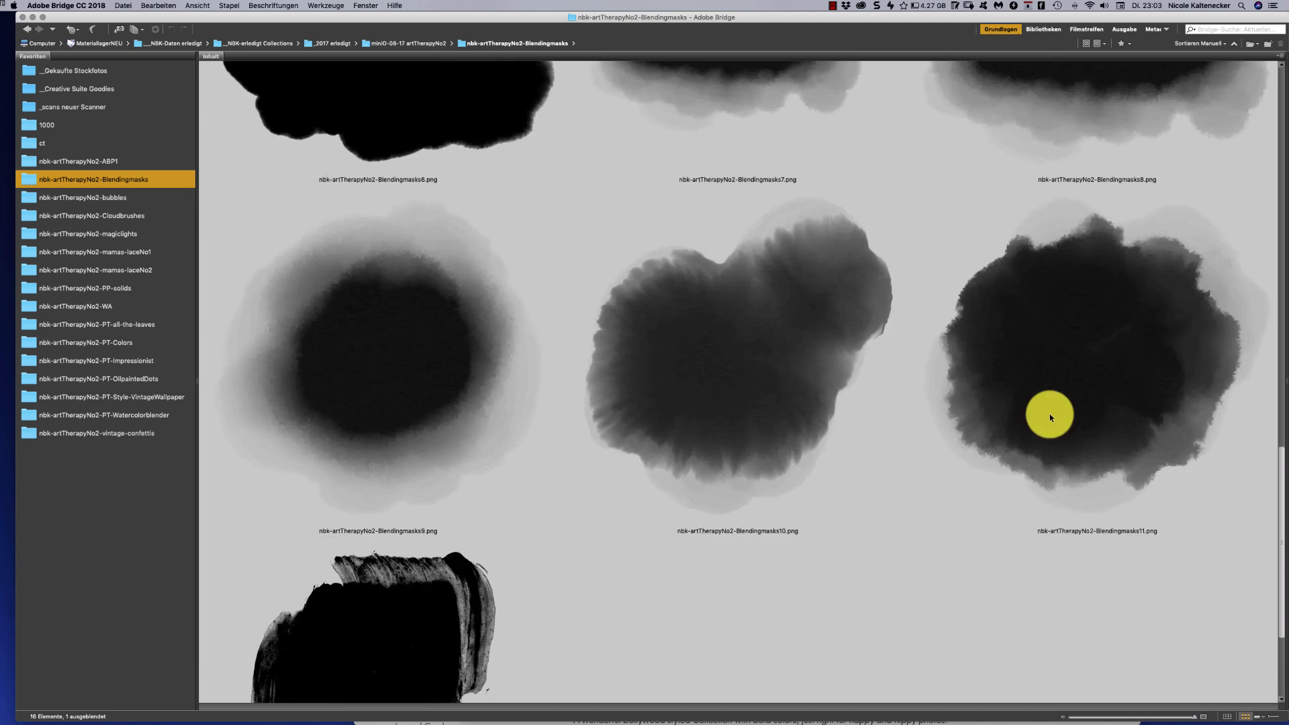
scroll(855, 292, "up", 2)
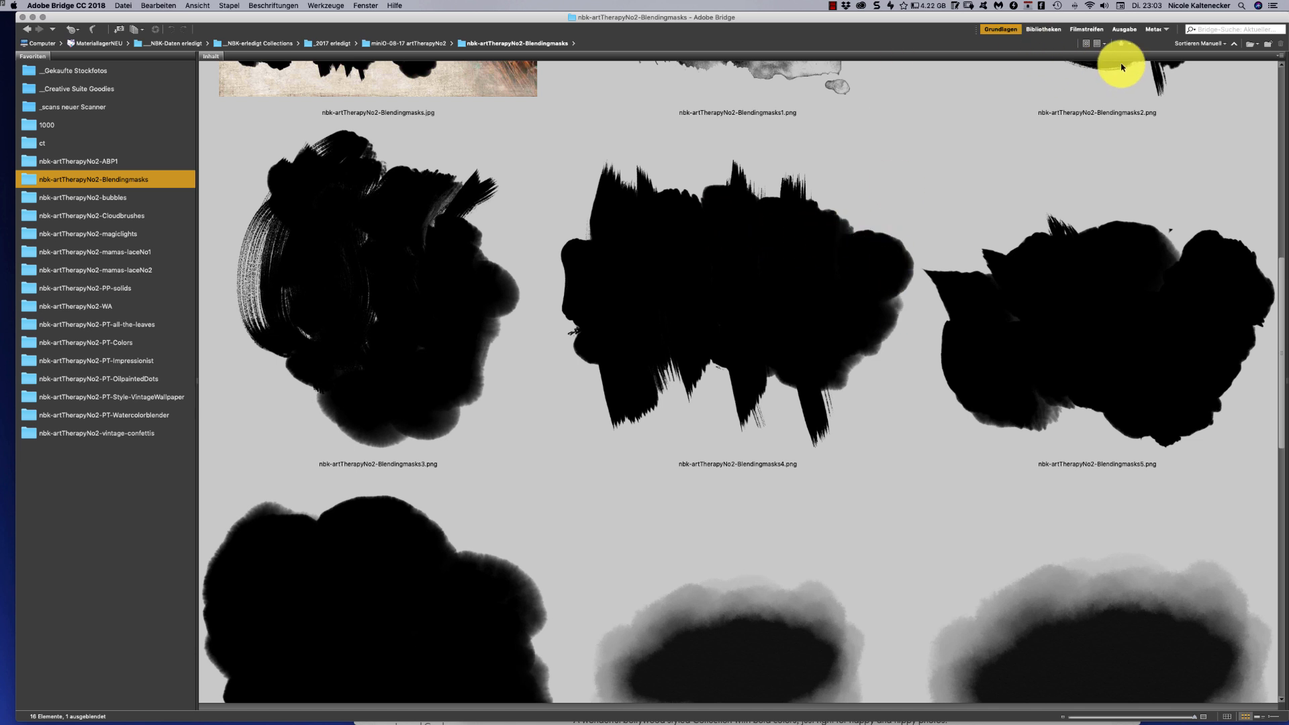
left_click(1274, 269)
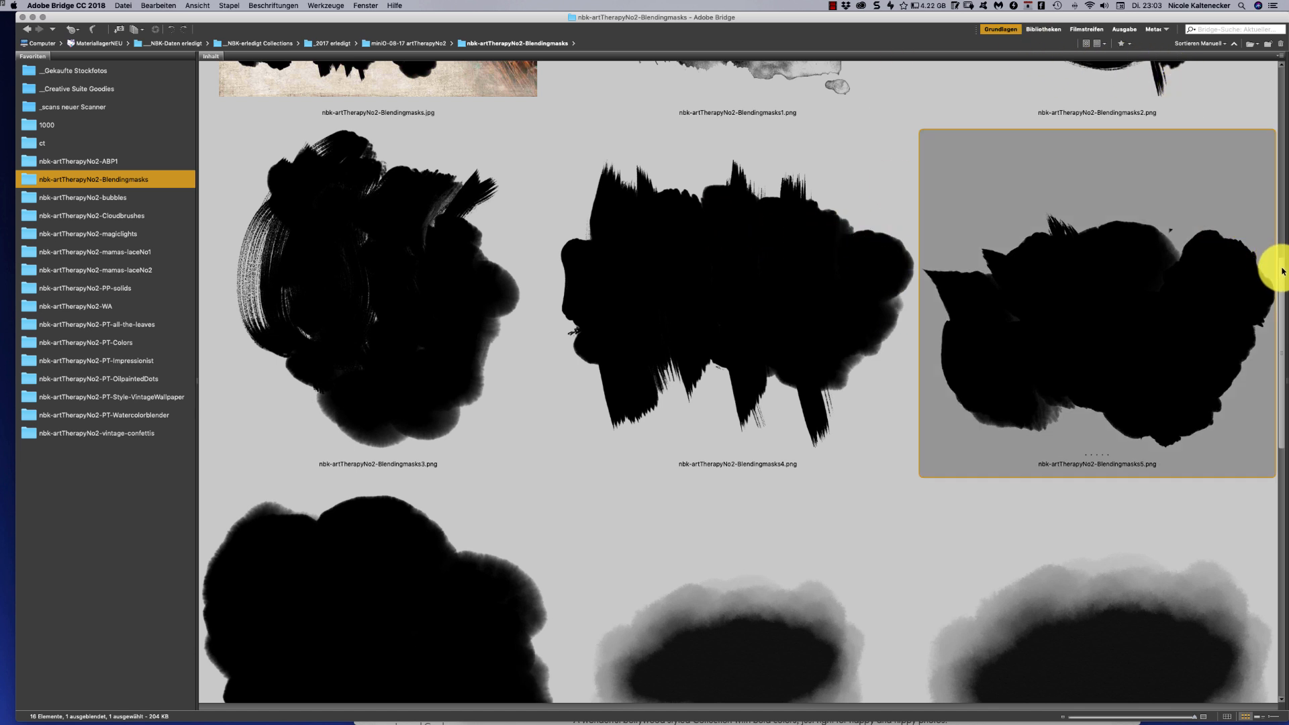
mouse_move(1282, 262)
left_mouse_down()
mouse_move(1251, 103)
mouse_move(1241, 118)
left_mouse_up()
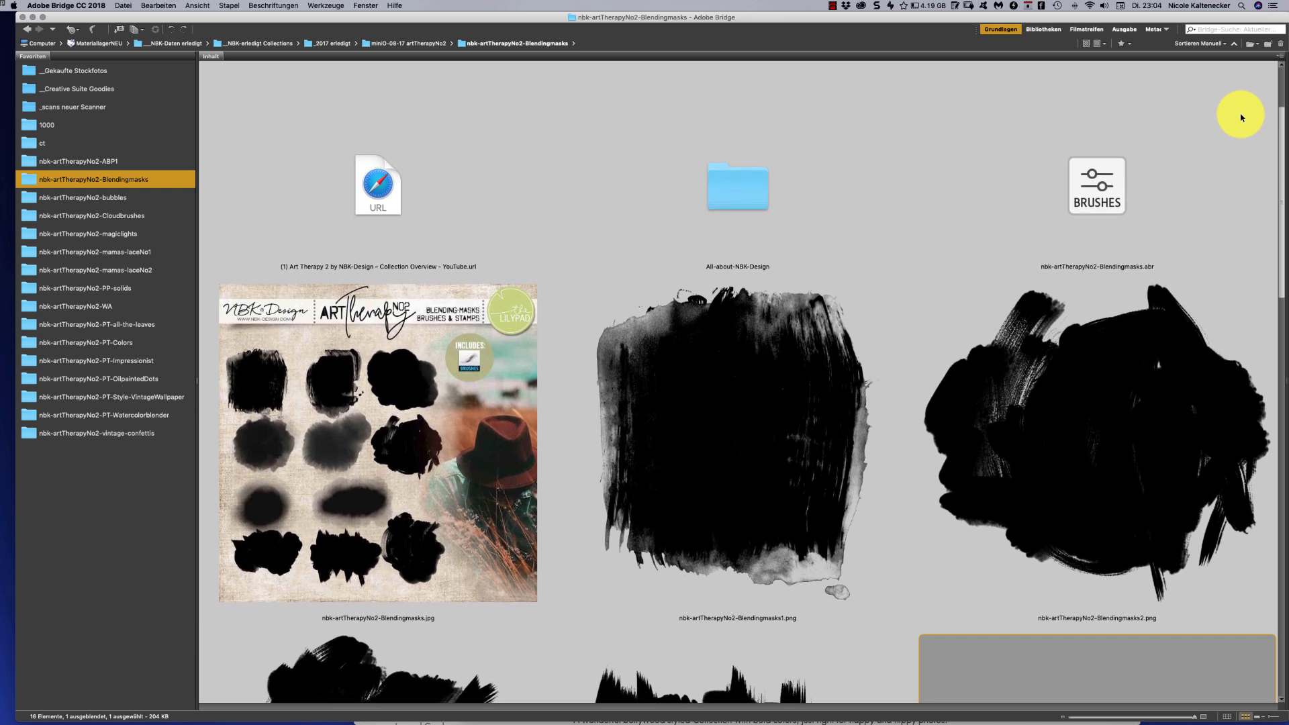
scroll(1162, 222, "down", 10)
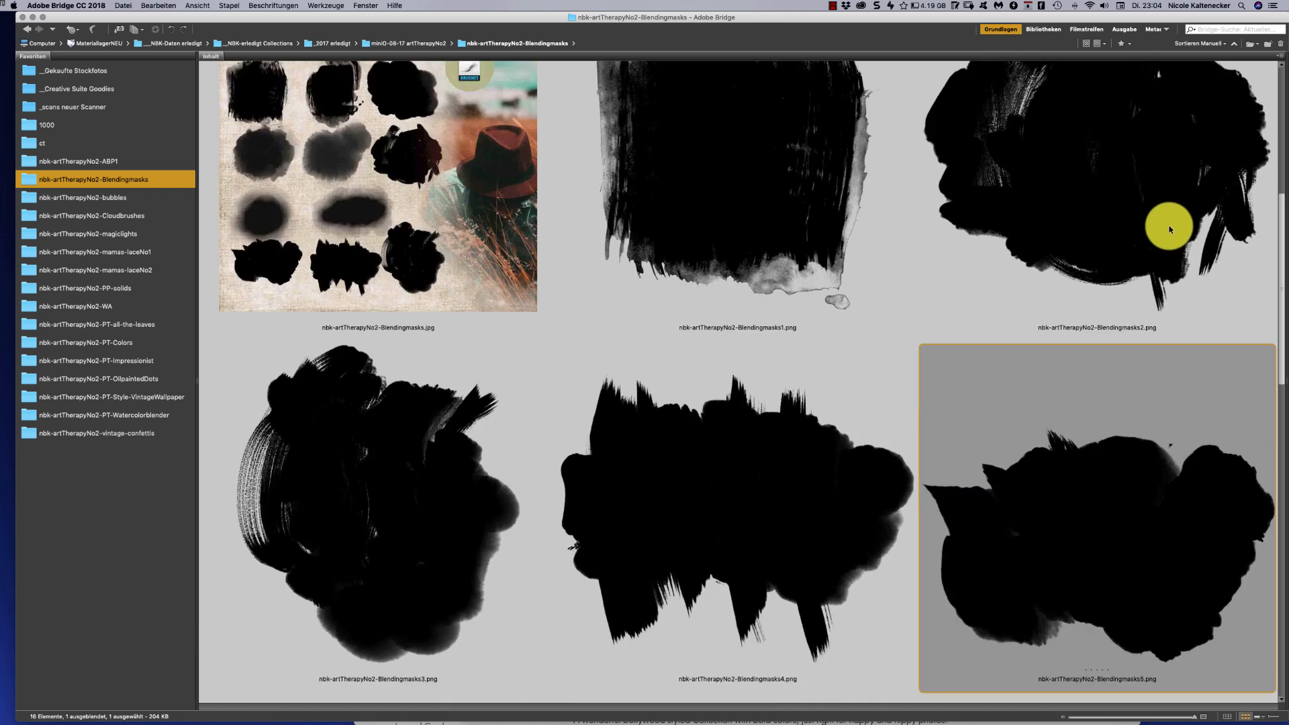
scroll(1114, 275, "up", 10)
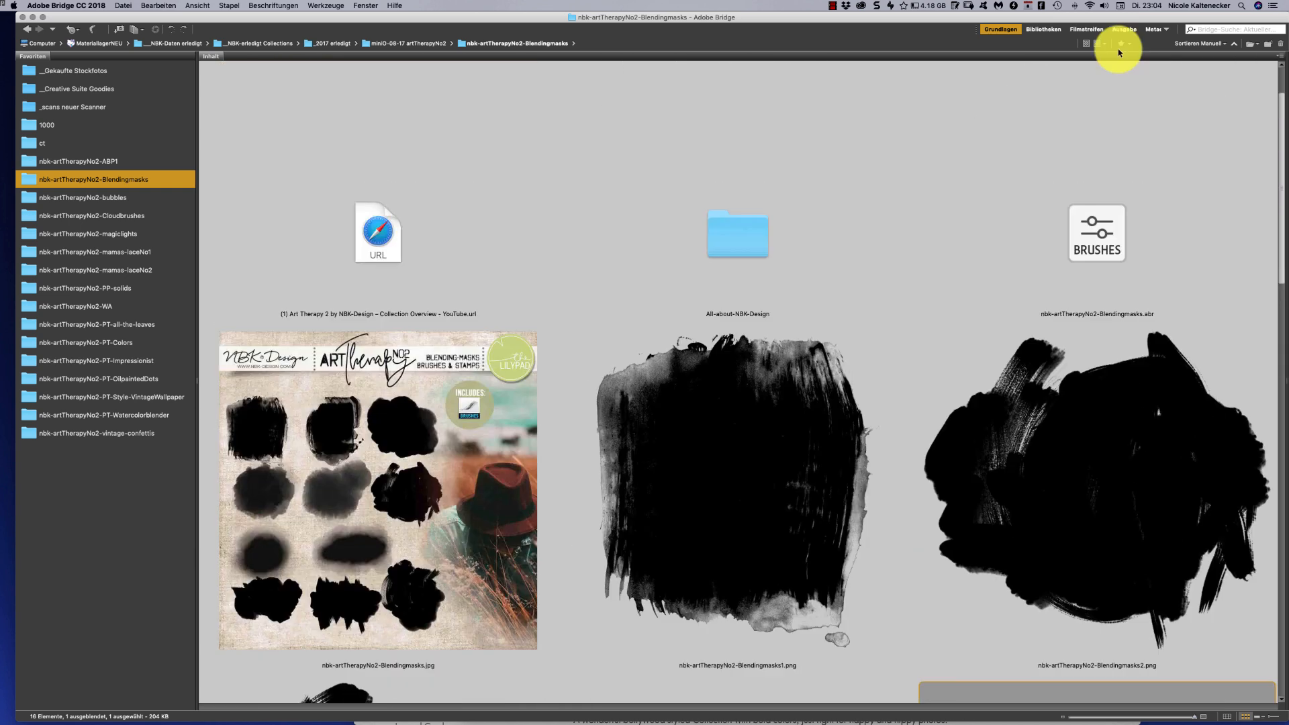
Open the nbk-artTherapyNo2-bubbles folder, view its preview and brush overview sheet, and open the PNGs subfolder
left_click(97, 197)
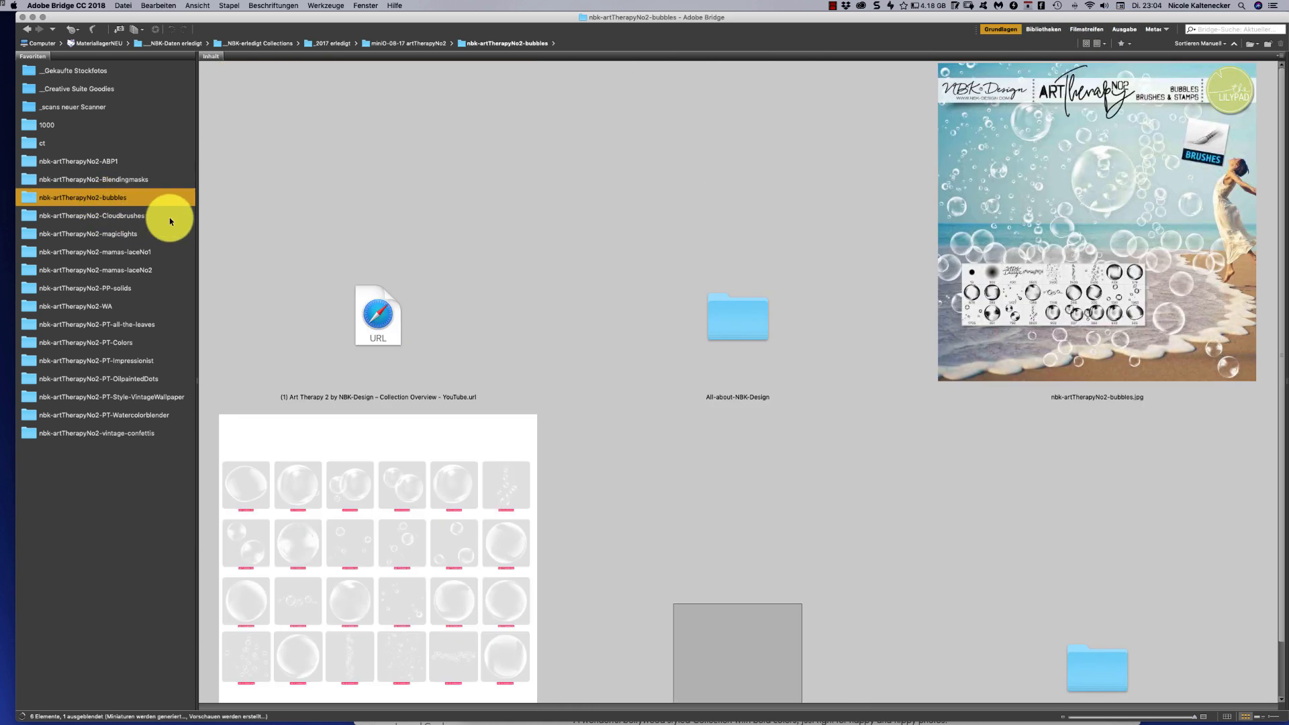
scroll(1239, 121, "down", 2)
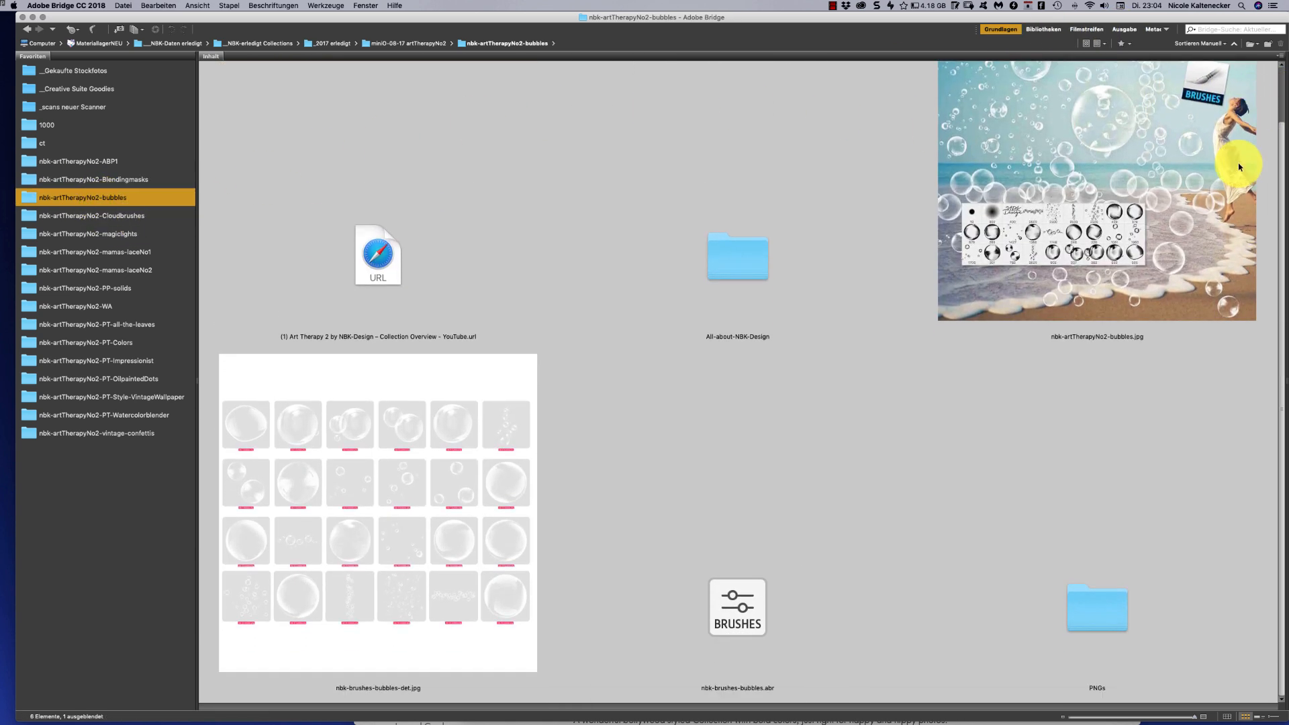
left_click(1081, 603)
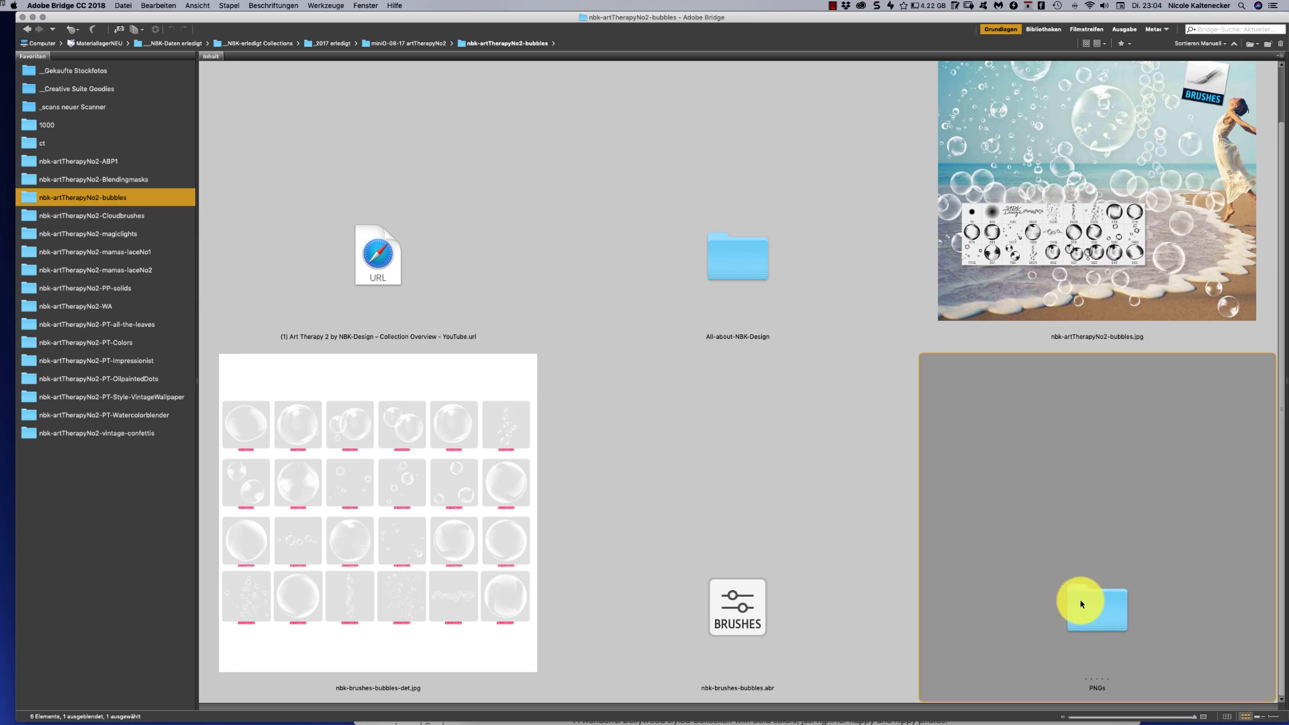
double_click(1093, 609)
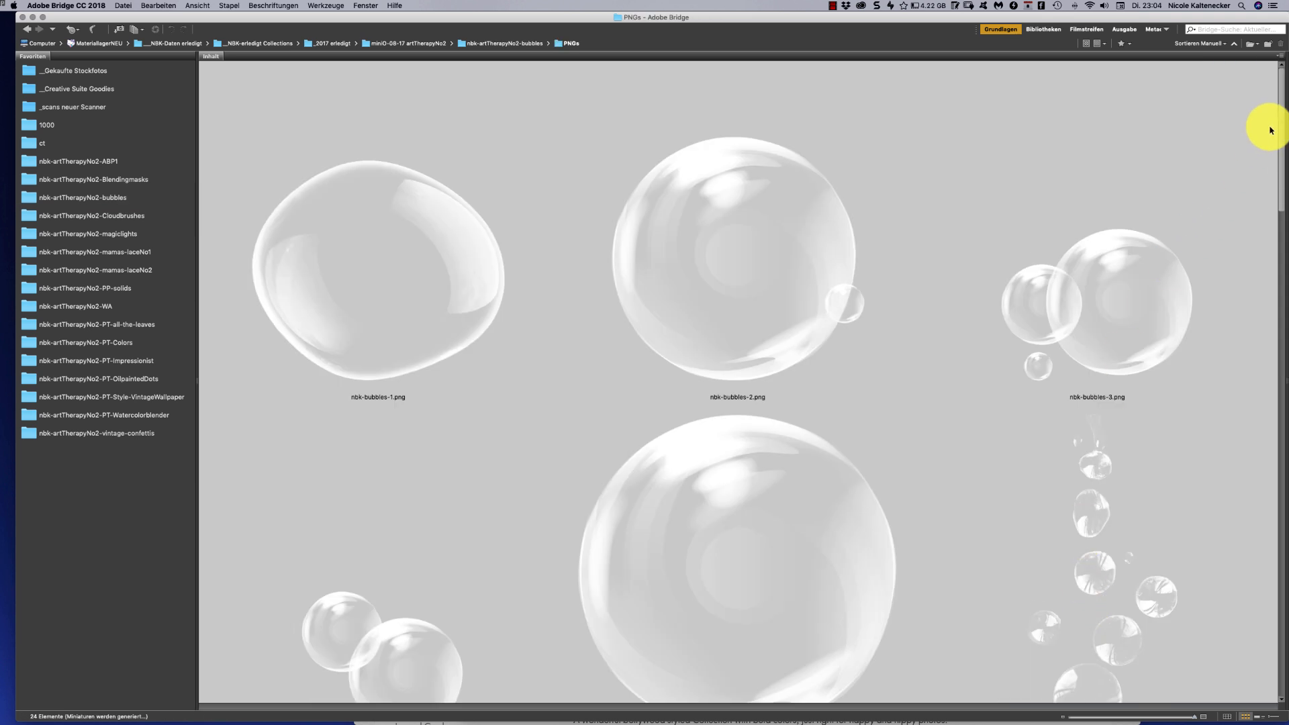
Look through all the bubble images from nbk-bubbles-1 through nbk-bubbles-24 and return to the start
left_click_drag(1279, 106, 1275, 120)
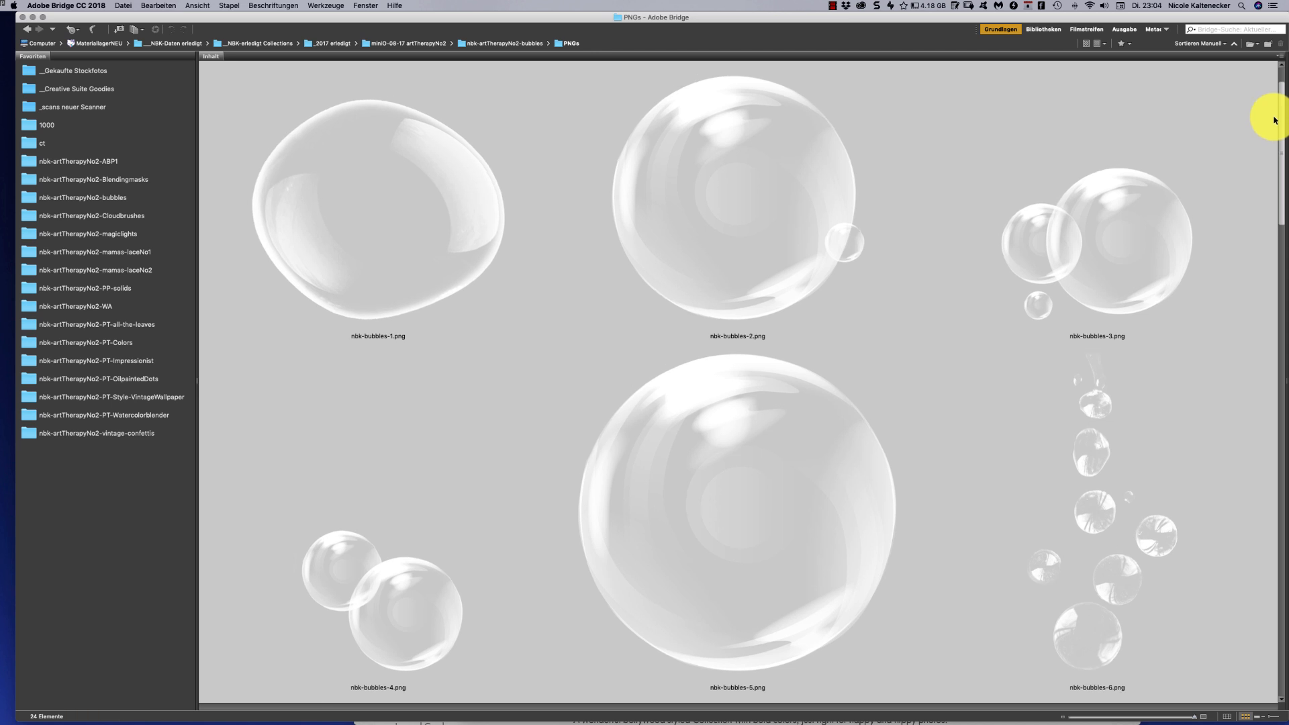
left_click_drag(1275, 121, 1275, 114)
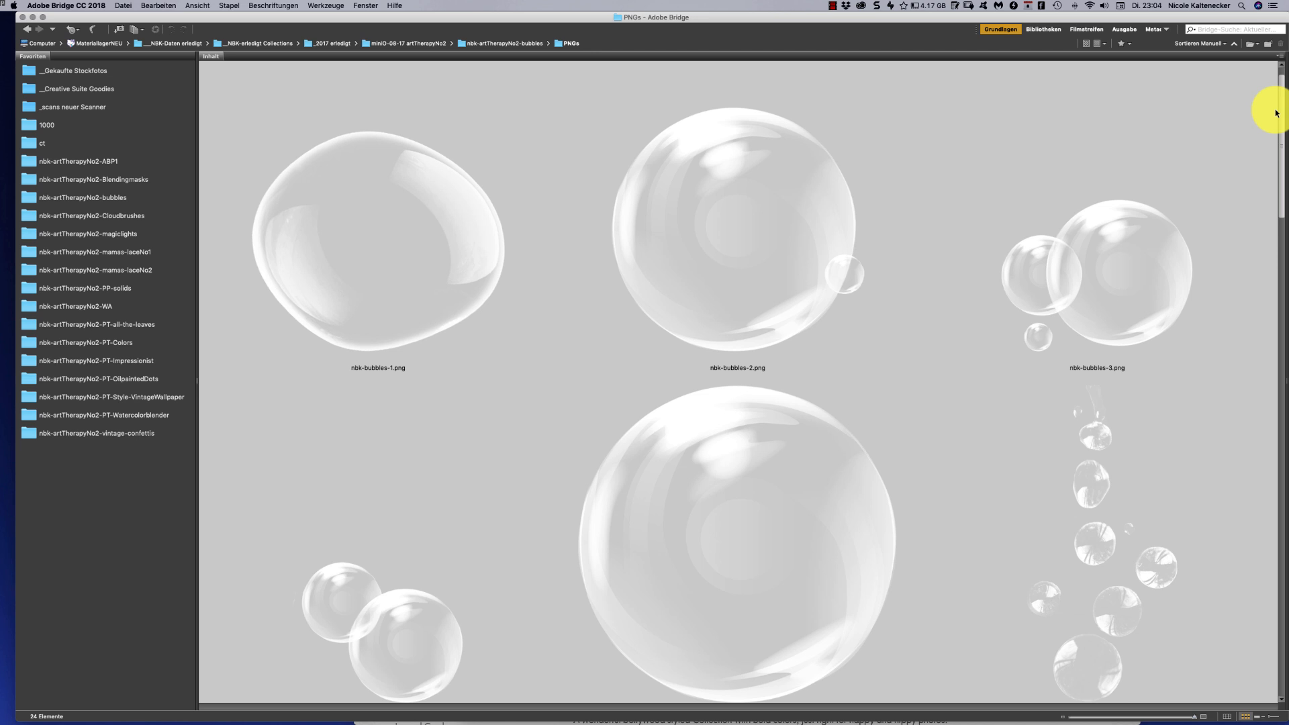
left_click_drag(1277, 113, 1213, 187)
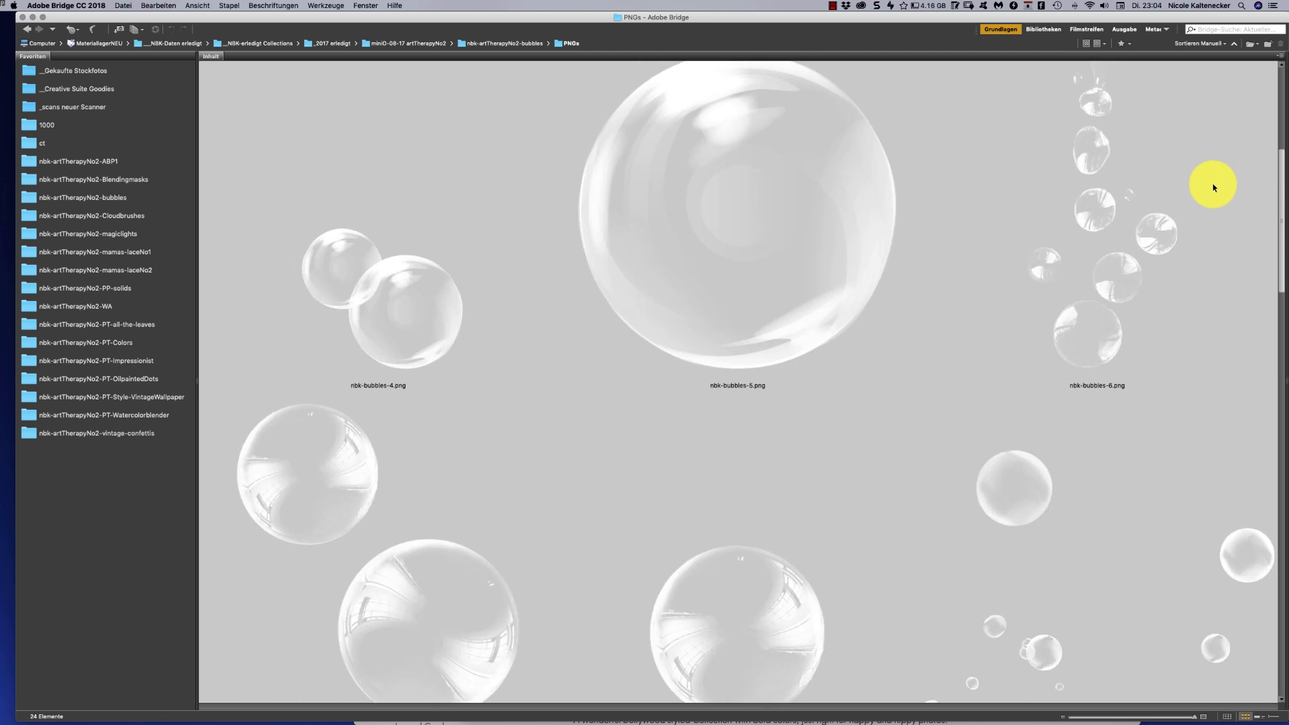
scroll(1214, 187, "down", 5)
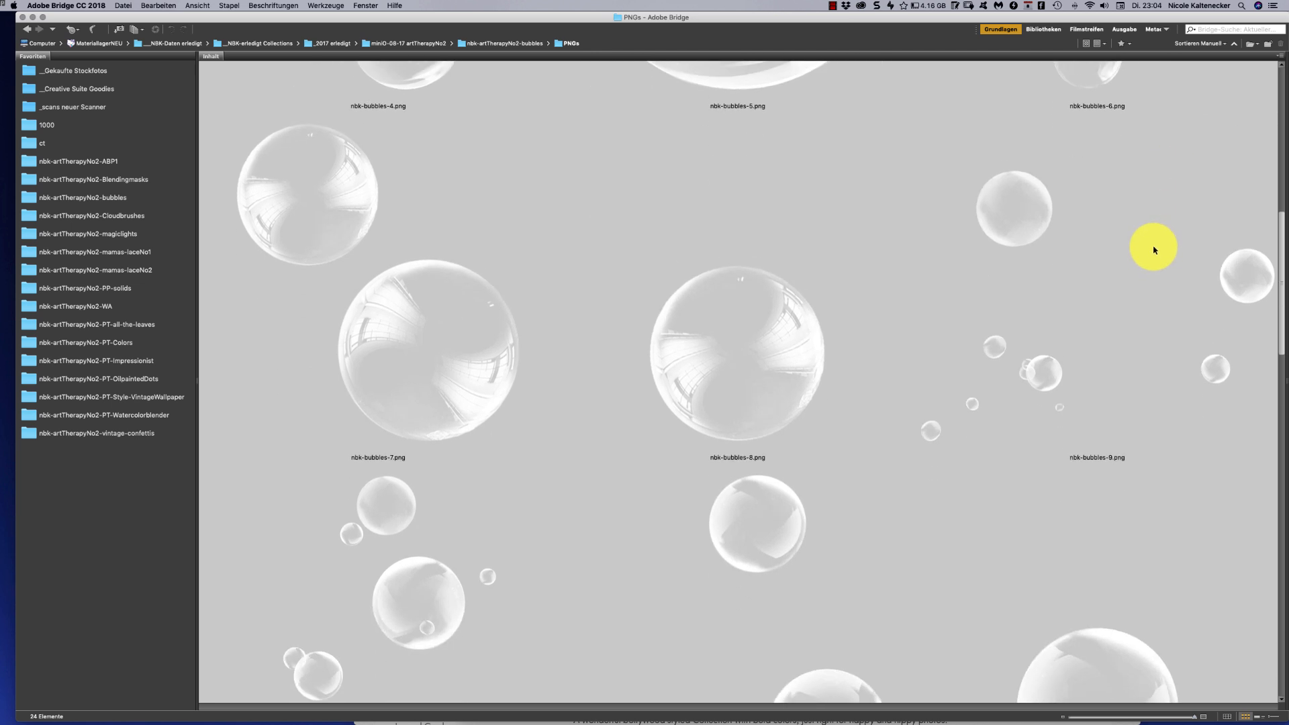
scroll(1154, 249, "down", 5)
scroll(1070, 332, "down", 15)
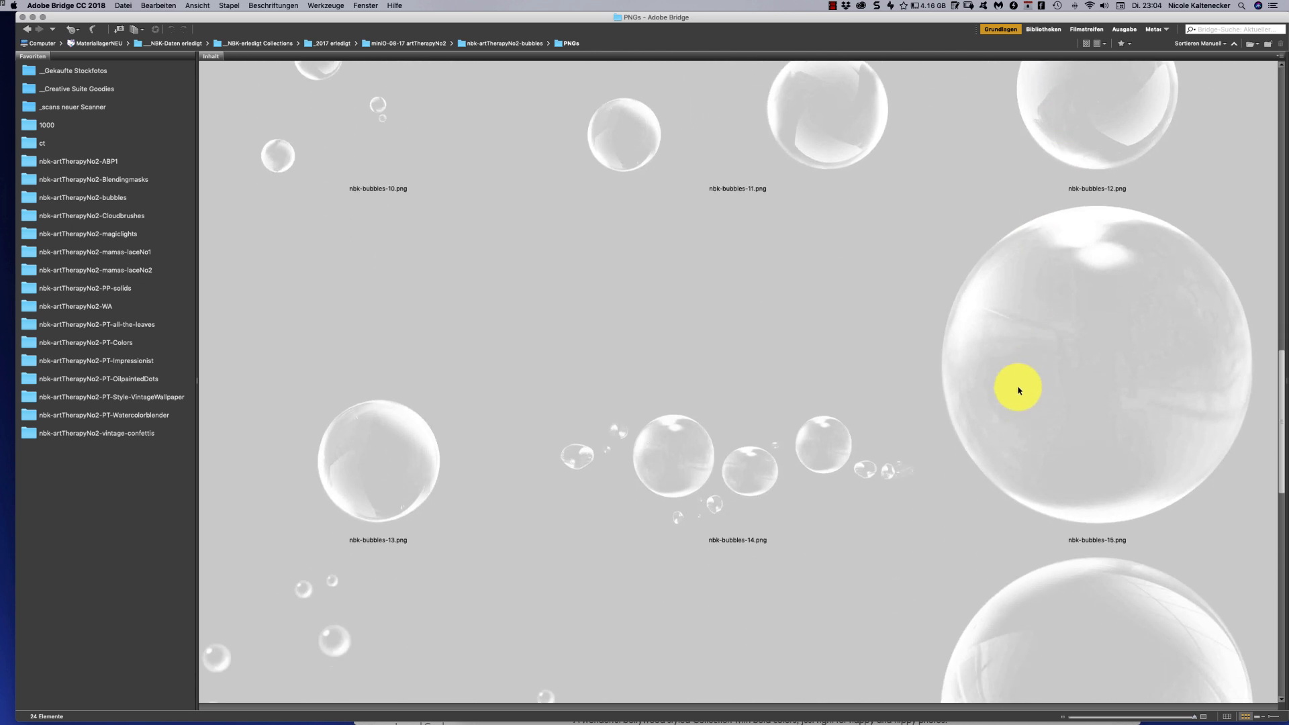
scroll(937, 506, "down", 7)
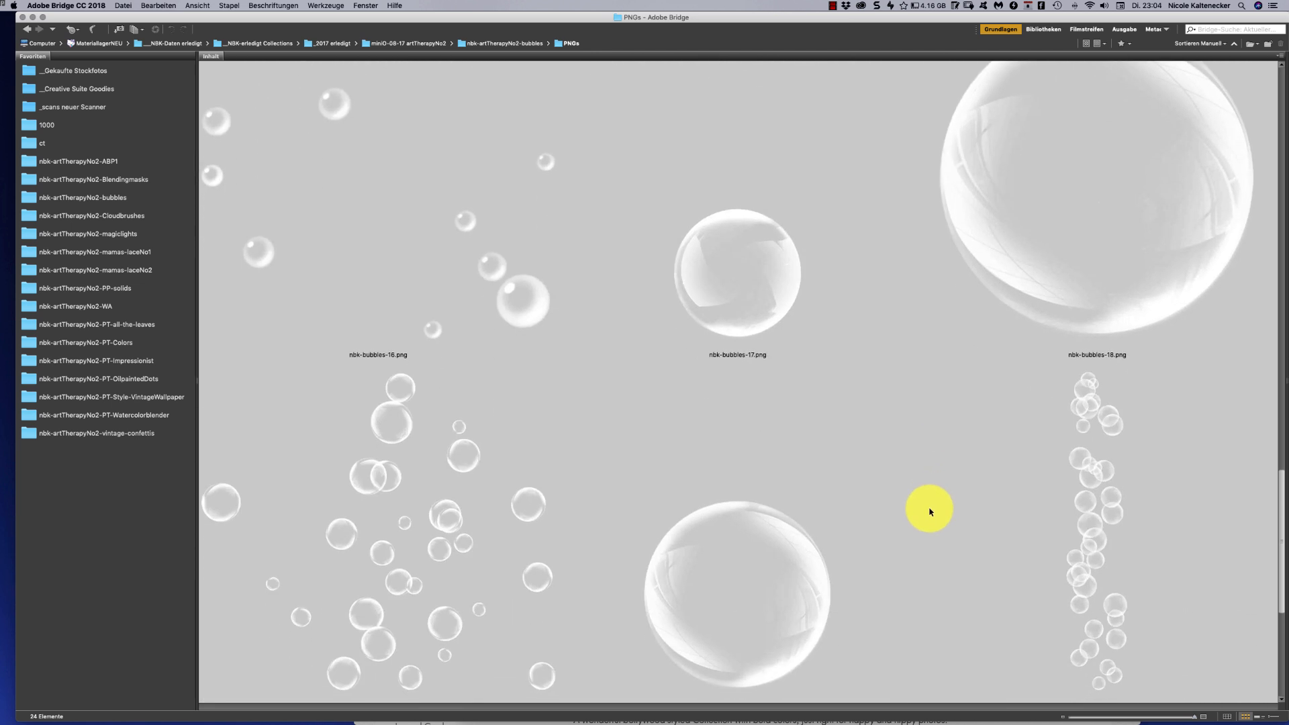
scroll(838, 599, "down", 2)
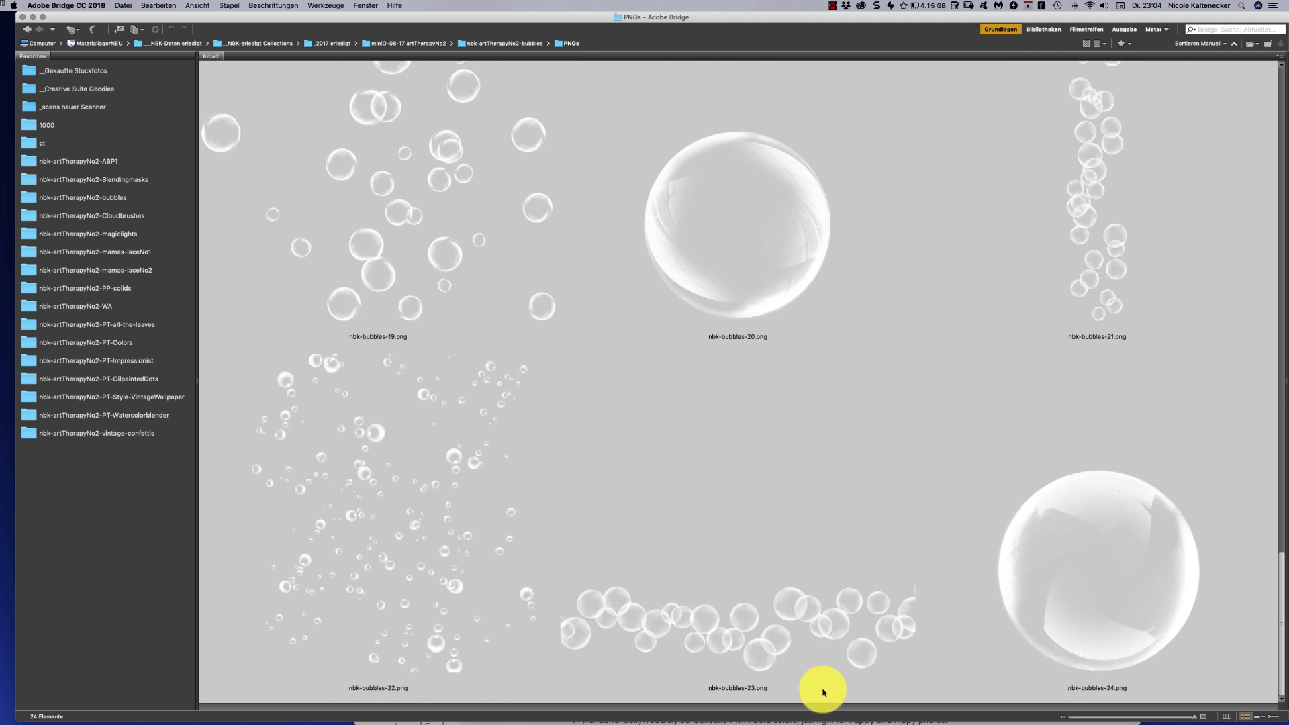
scroll(826, 689, "up", 5)
scroll(858, 528, "up", 15)
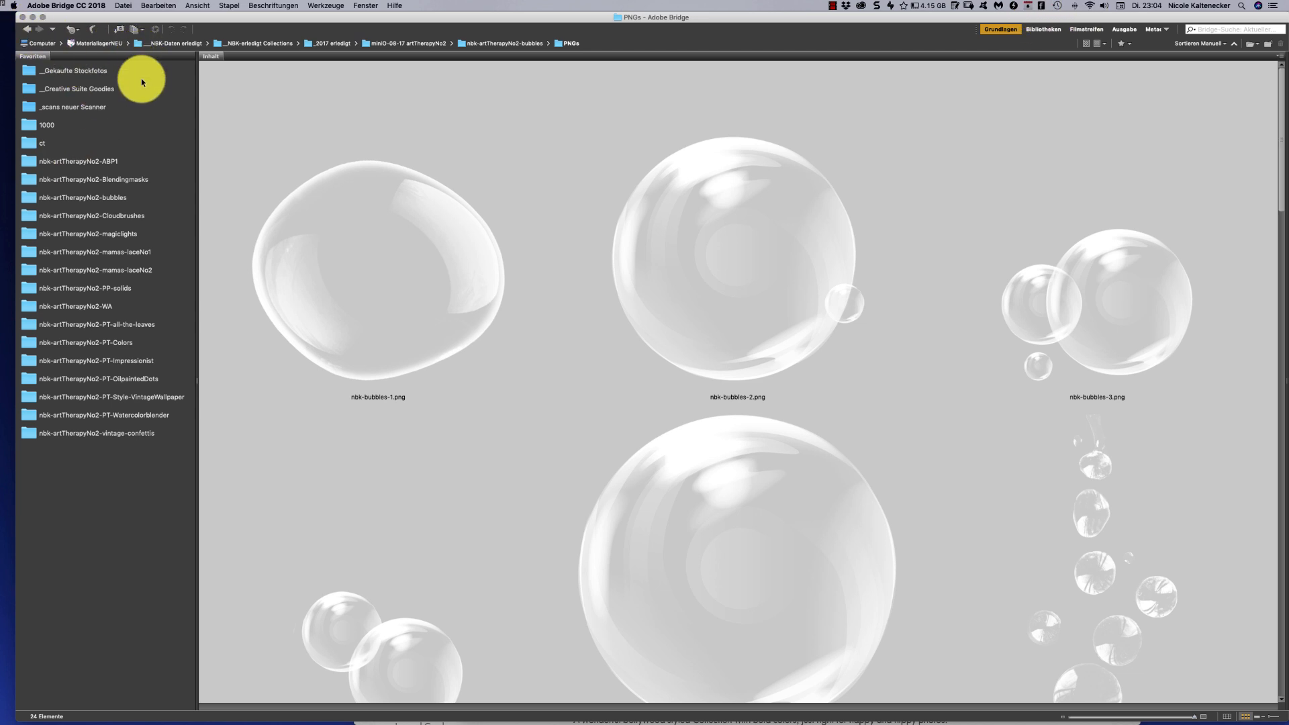
Go back up to the nbk-artTherapyNo2-bubbles folder and review its contents down to the brush file
left_click(516, 43)
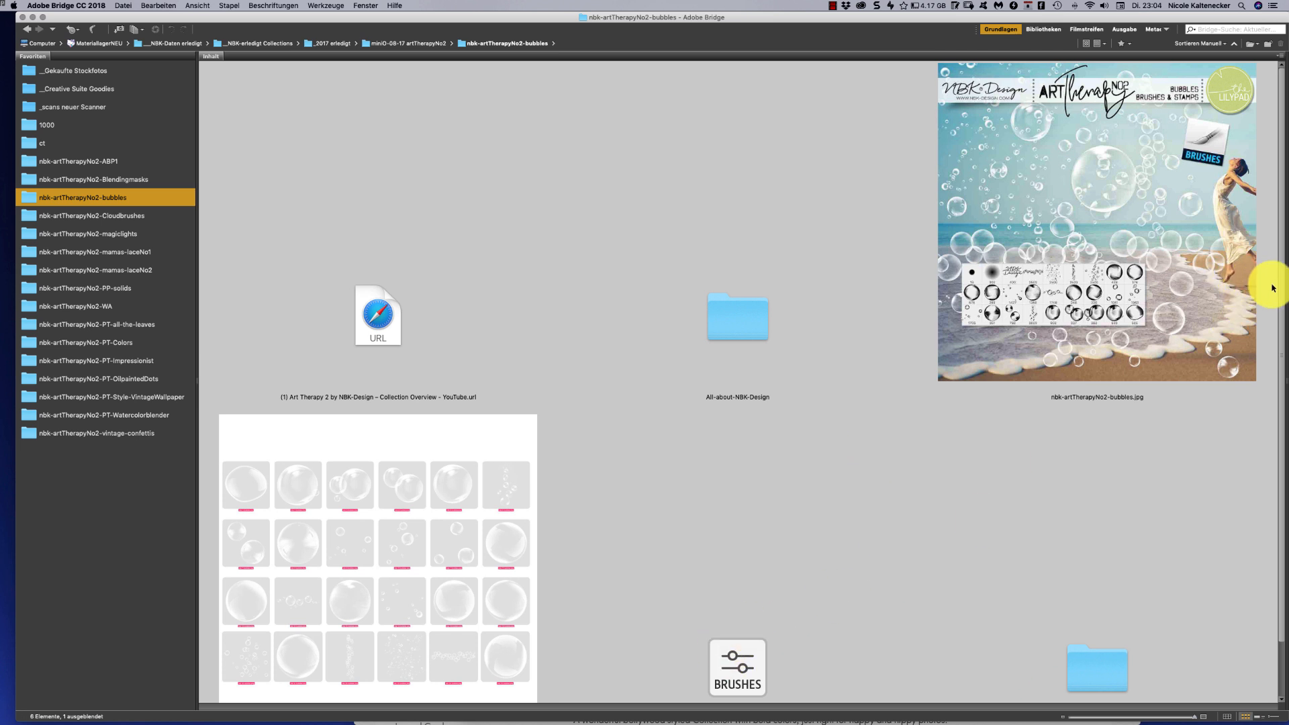
left_click(1264, 517)
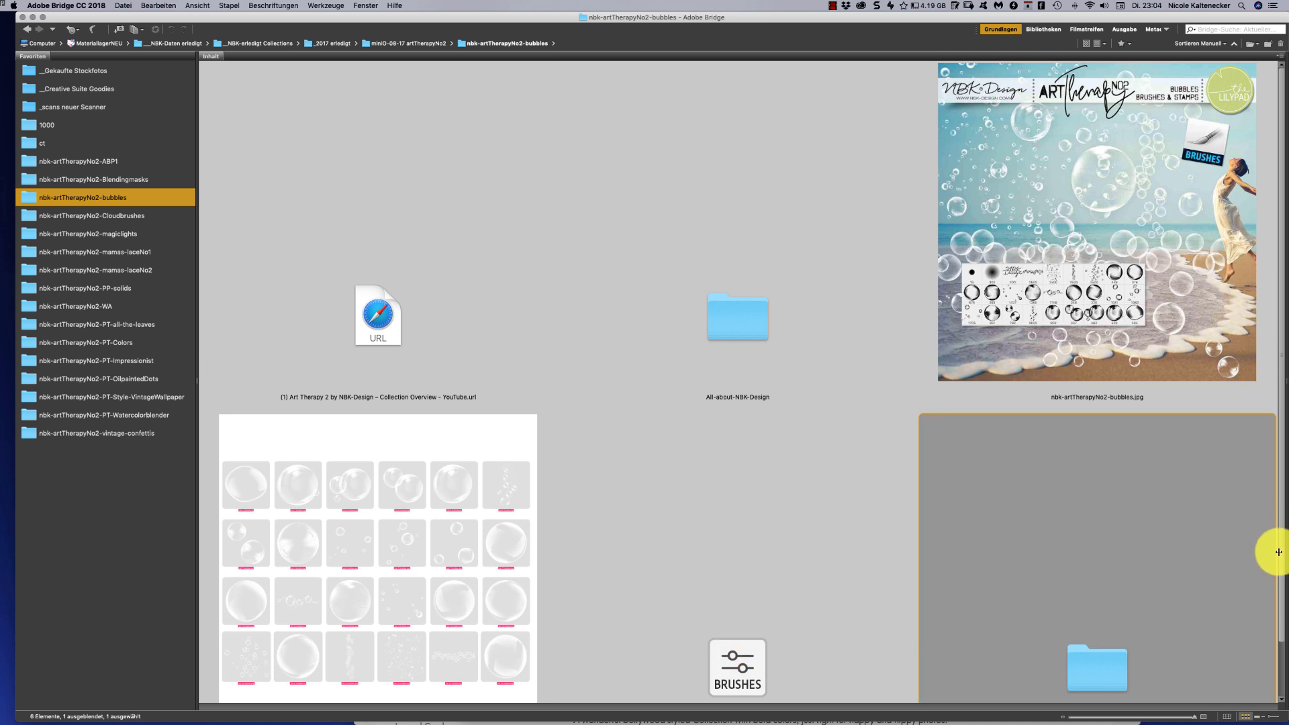
left_click_drag(1266, 547, 1238, 575)
scroll(1237, 576, "down", 2)
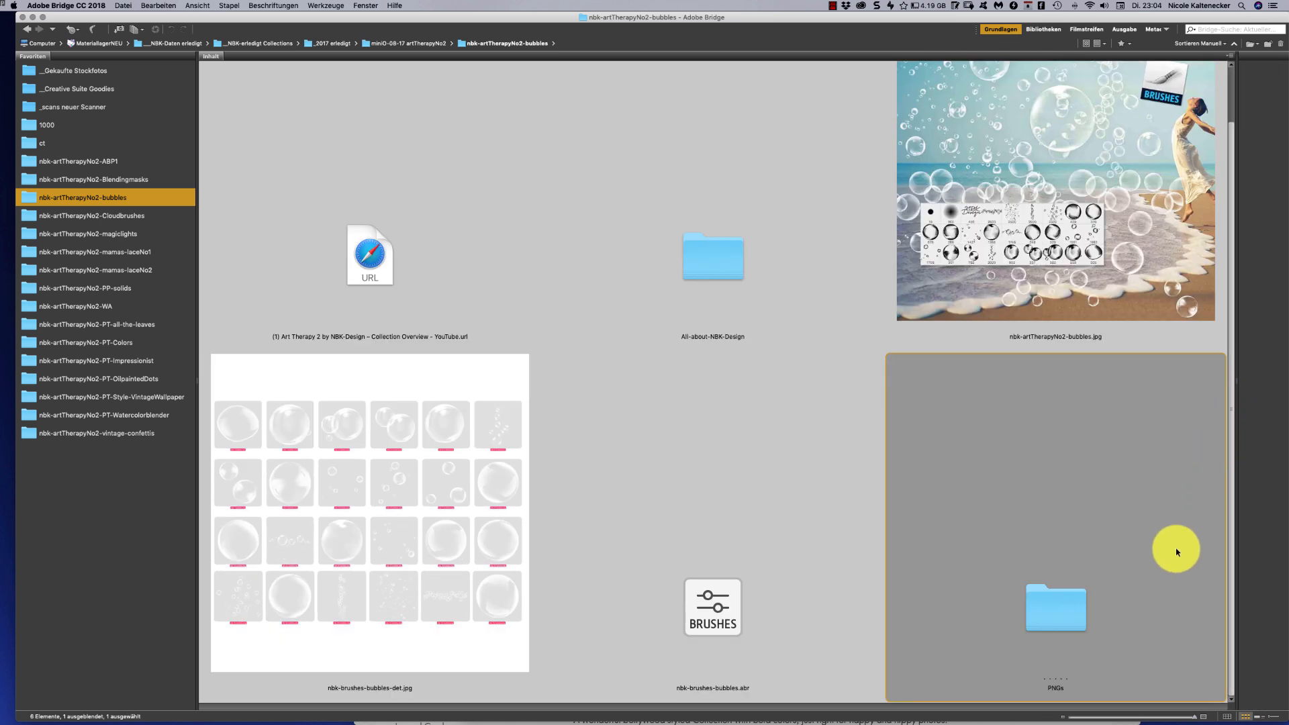
Load the nbk-brushes-bubbles.abr brush file into Photoshop, create a blank document and position its window
left_click(783, 576)
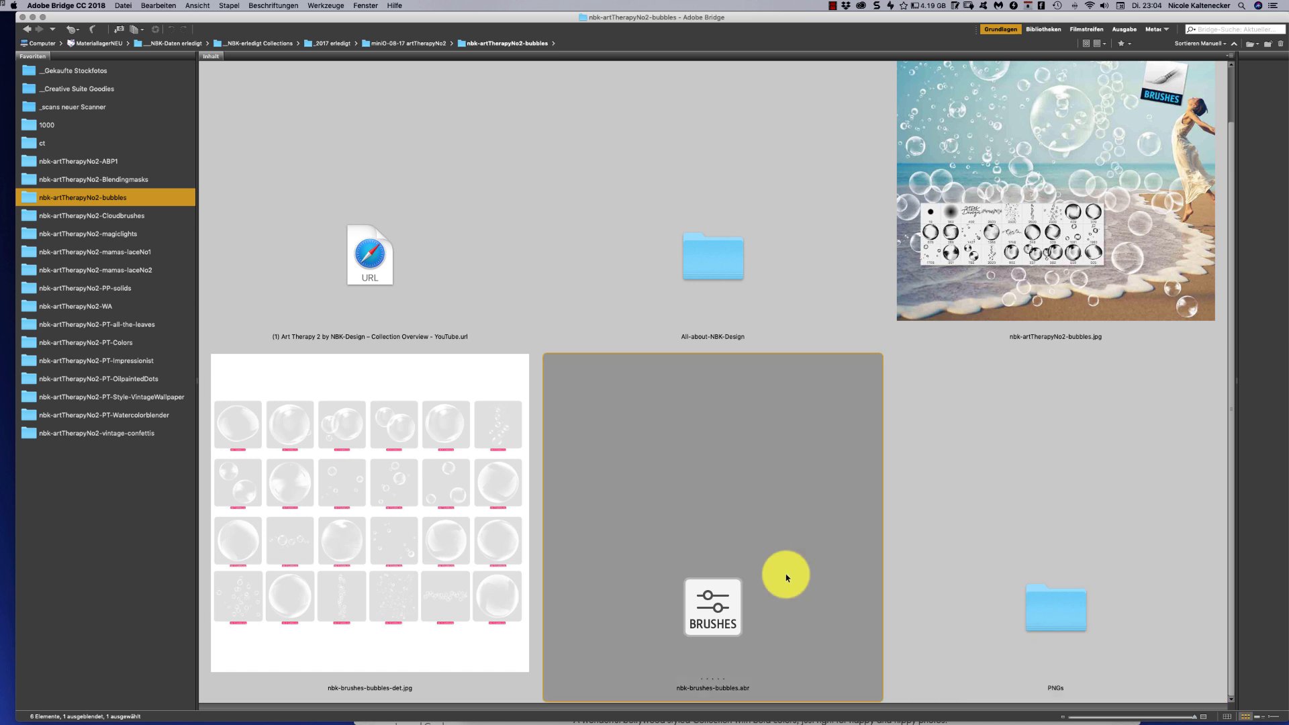
double_click(715, 609)
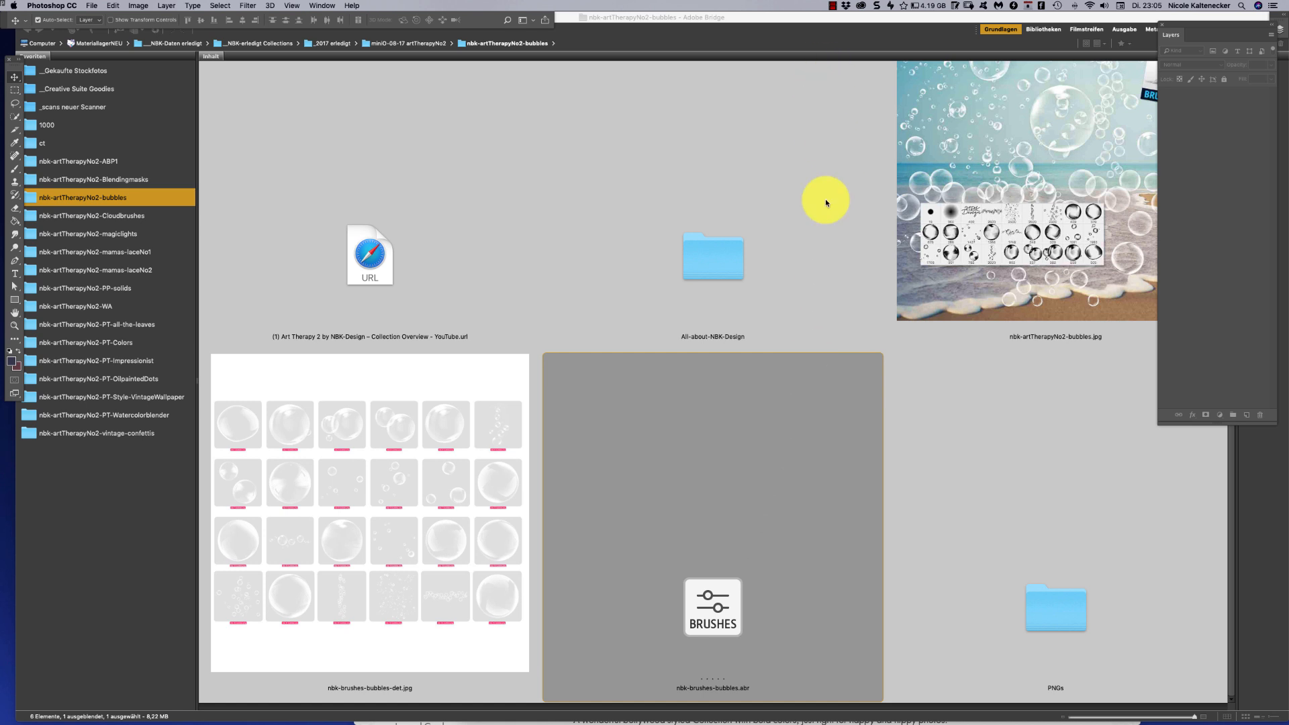
key("super+alt+n")
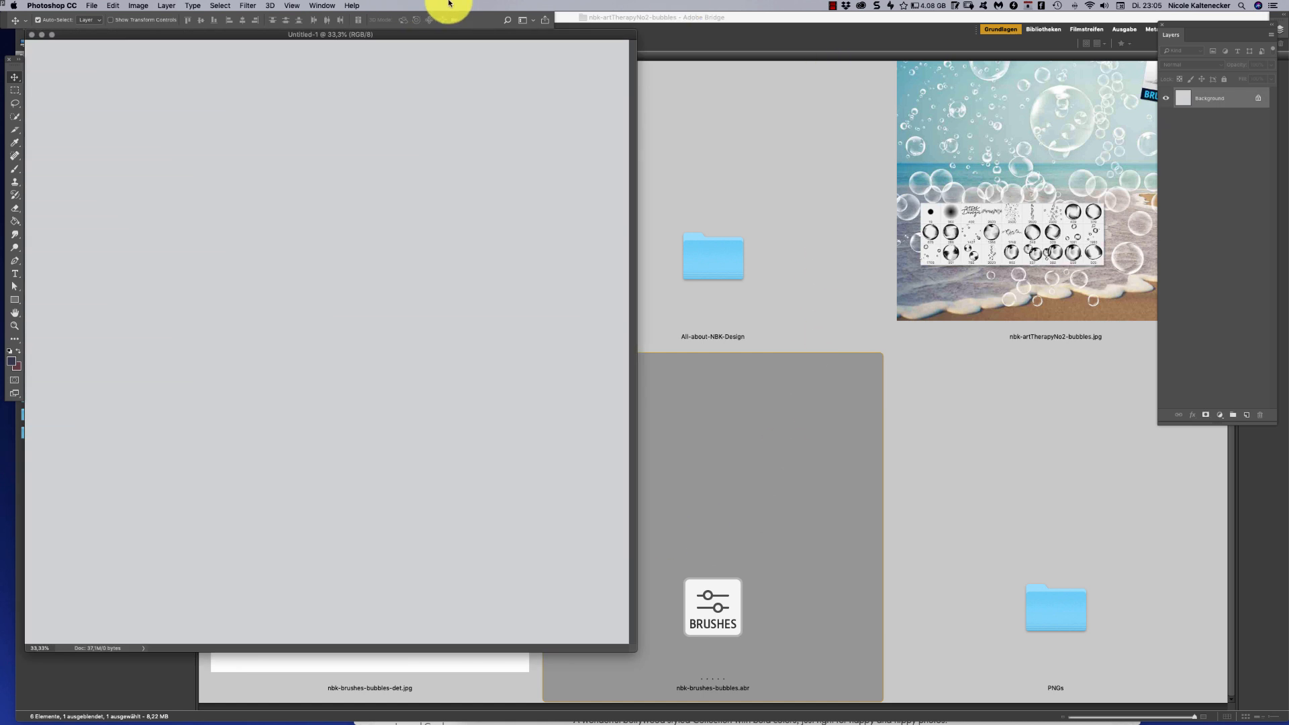
left_click_drag(459, 40, 625, 63)
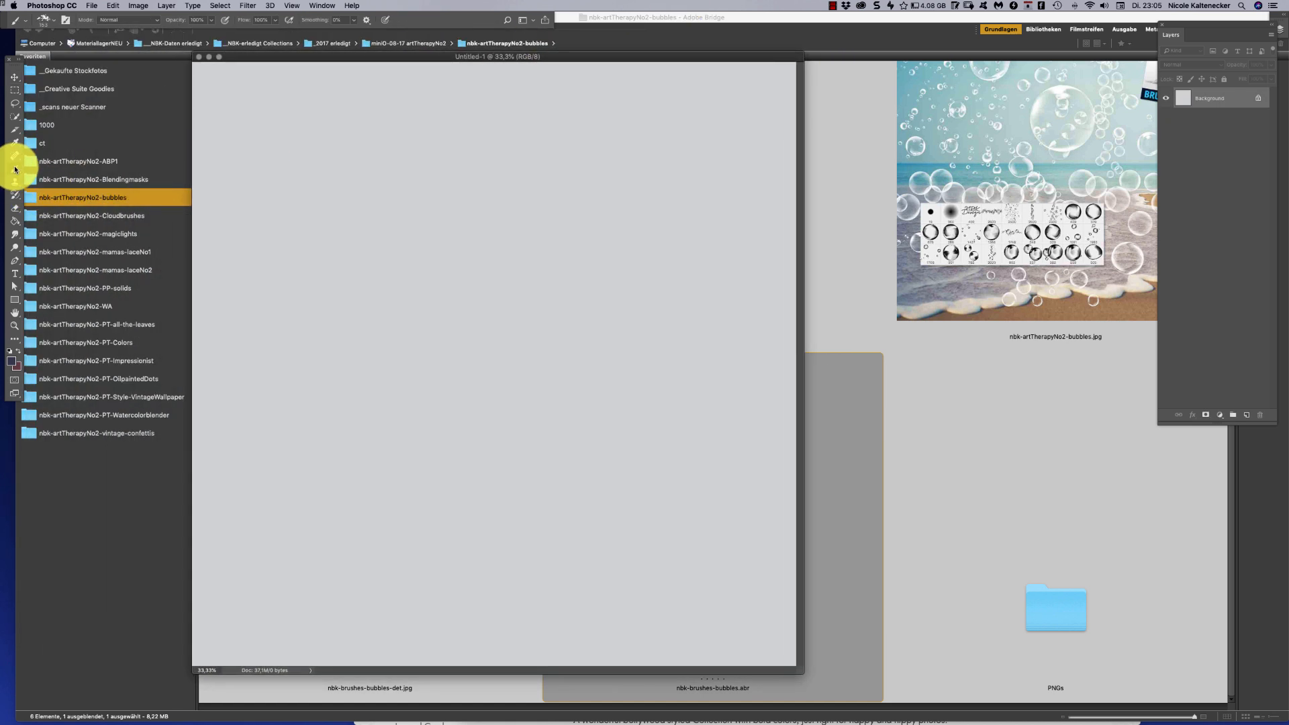
Stamp seven single bubbles across the canvas with the nbk-bubbles-17 brush from the nbk-brushes-bubbles set
left_click(419, 325)
right_click(419, 334)
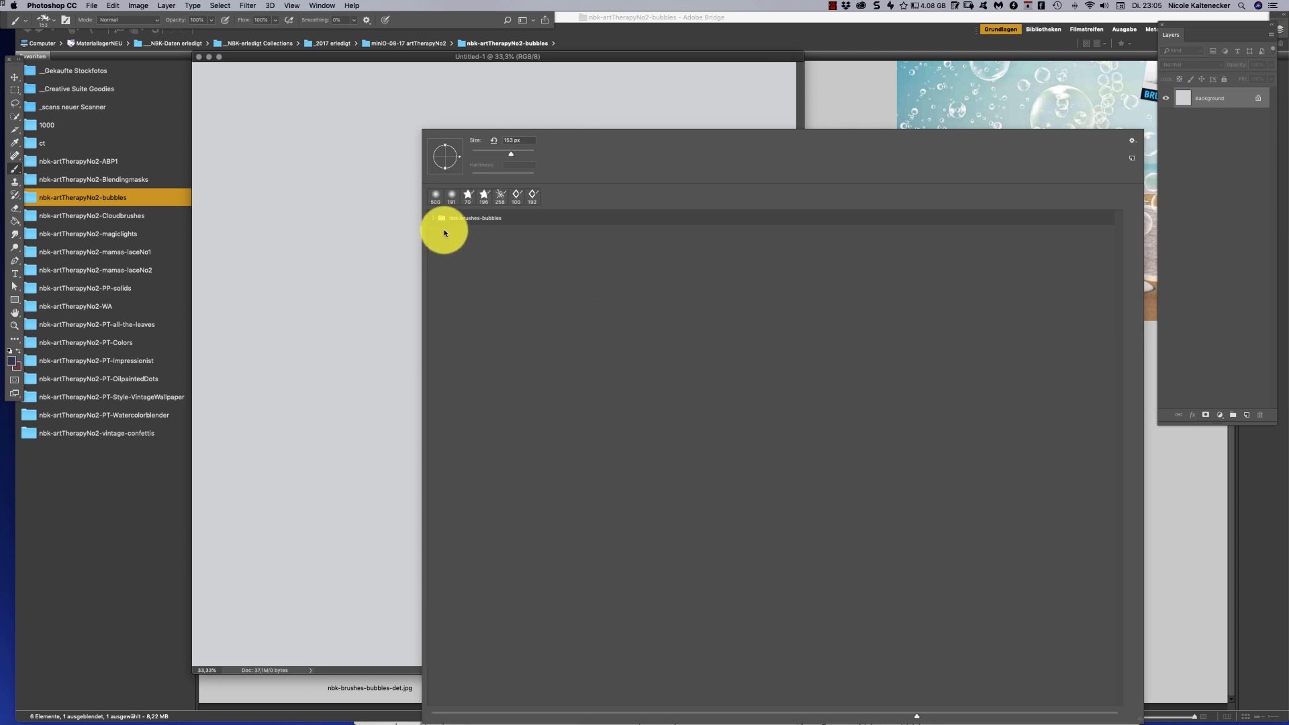
left_click(432, 218)
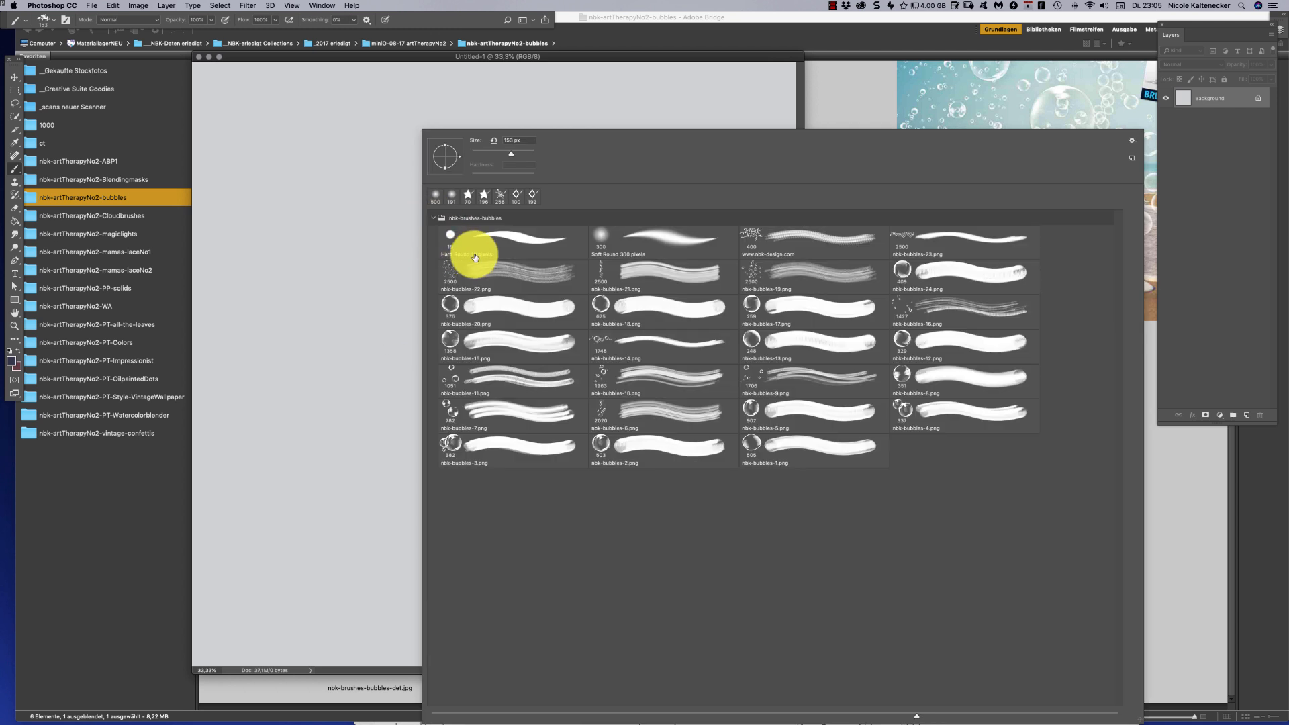
double_click(752, 311)
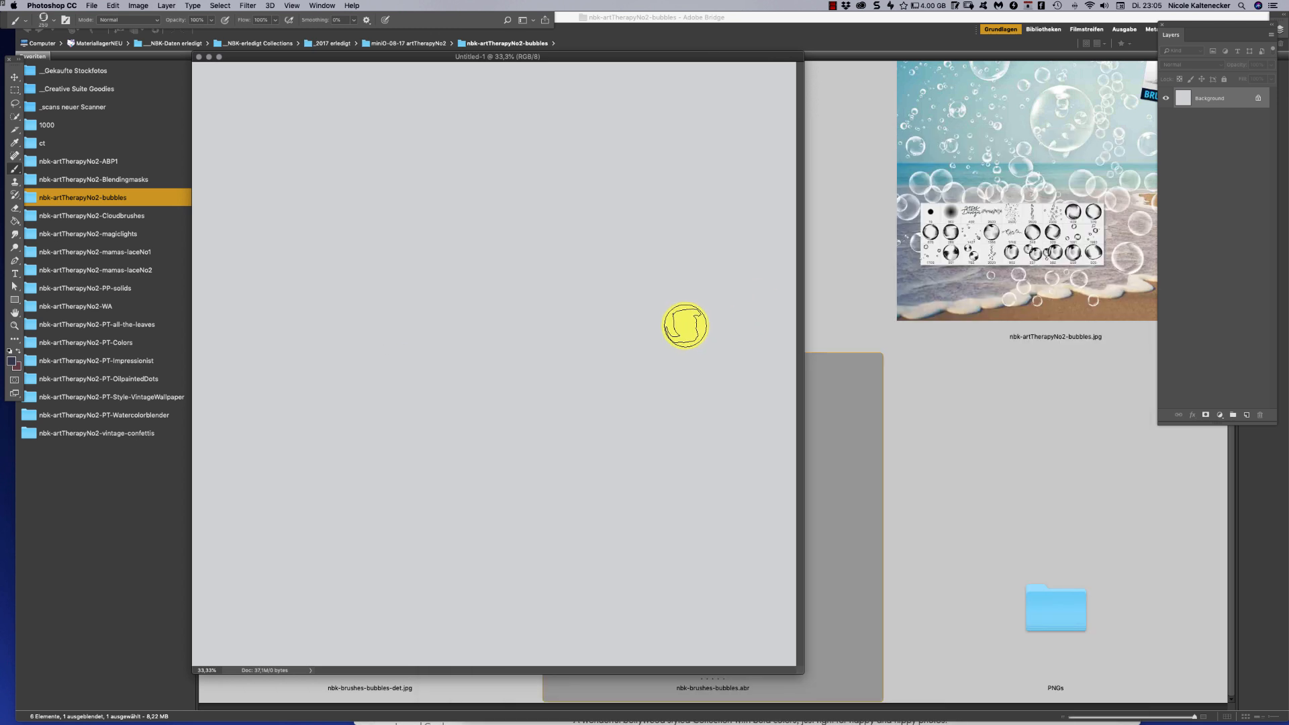
left_click(475, 319)
left_click(633, 204)
left_click(633, 380)
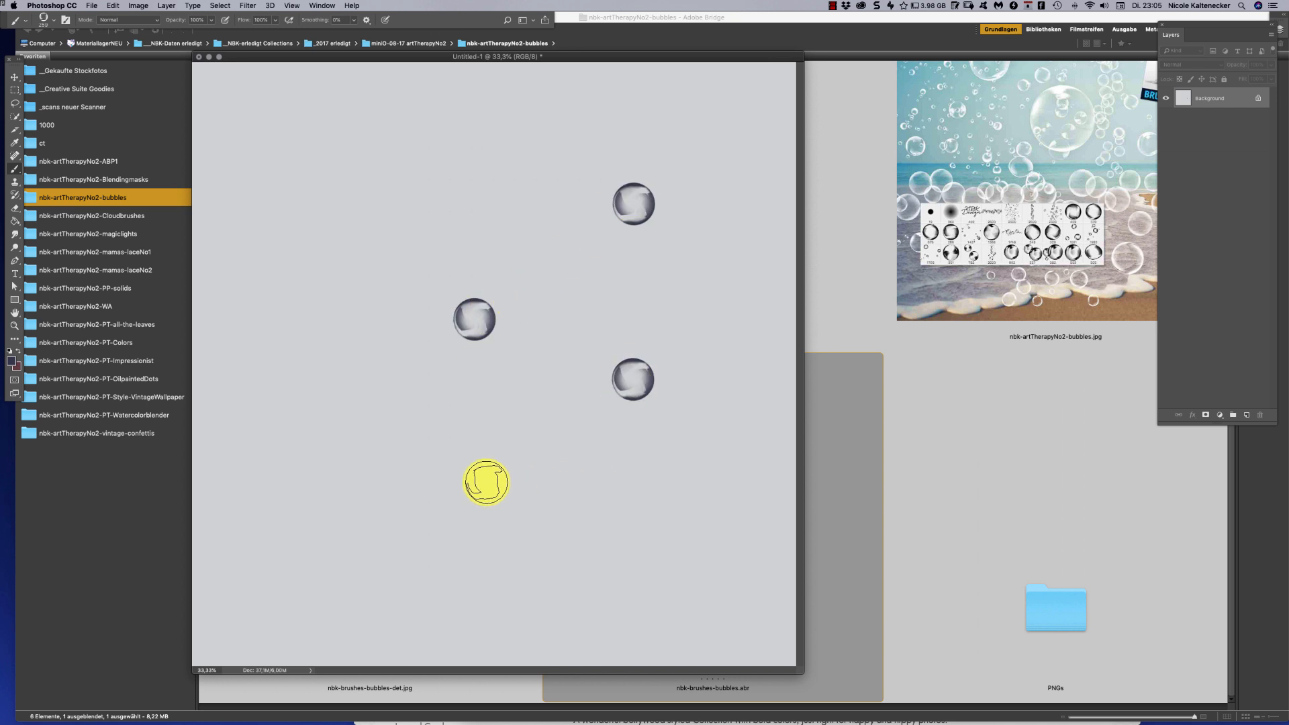
left_click(471, 489)
left_click(346, 440)
left_click(415, 274)
left_click(519, 223)
Stamp a rising bubble column once among the single bubbles with the nbk-bubbles-6 brush
right_click(574, 278)
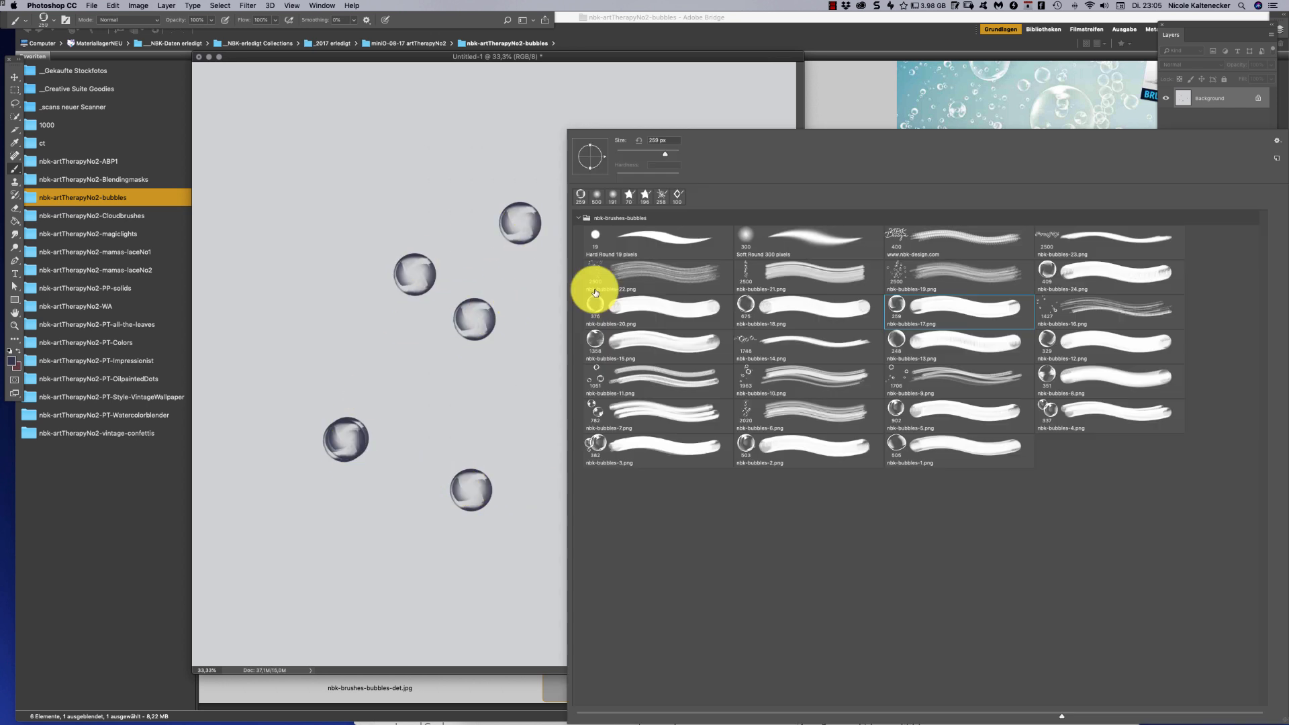
double_click(748, 408)
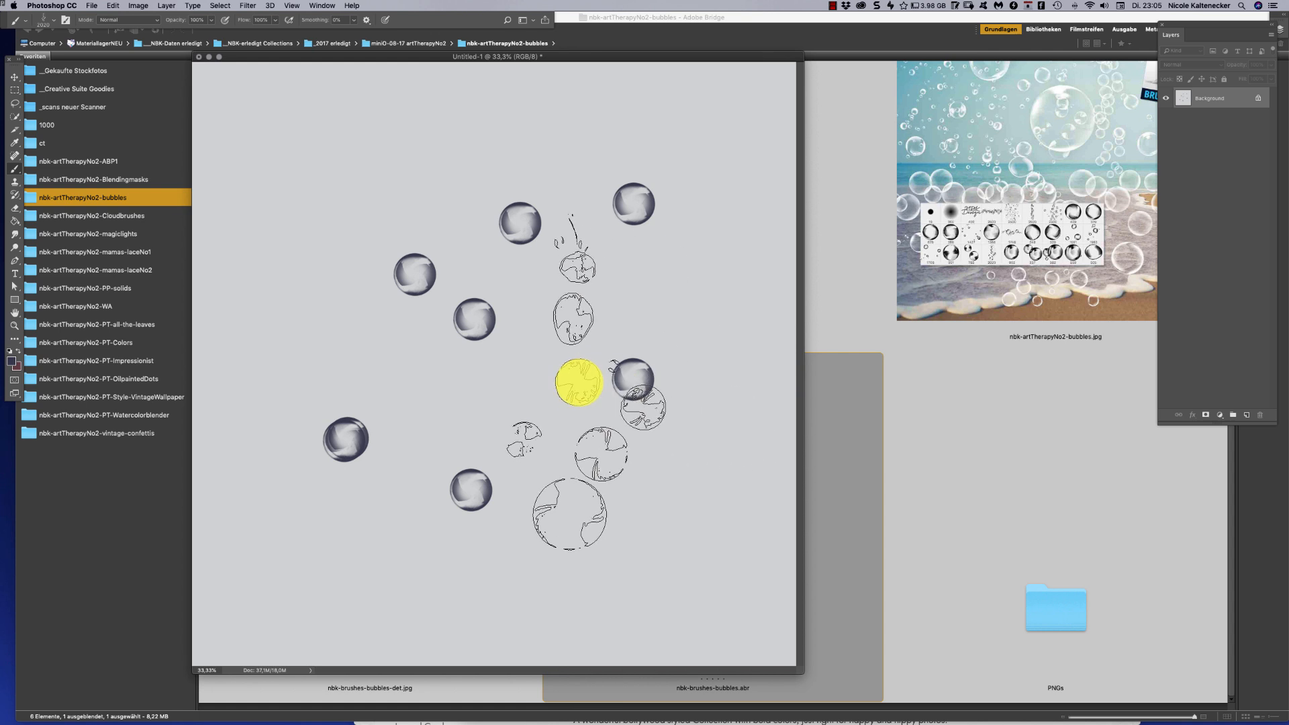
left_click(574, 376)
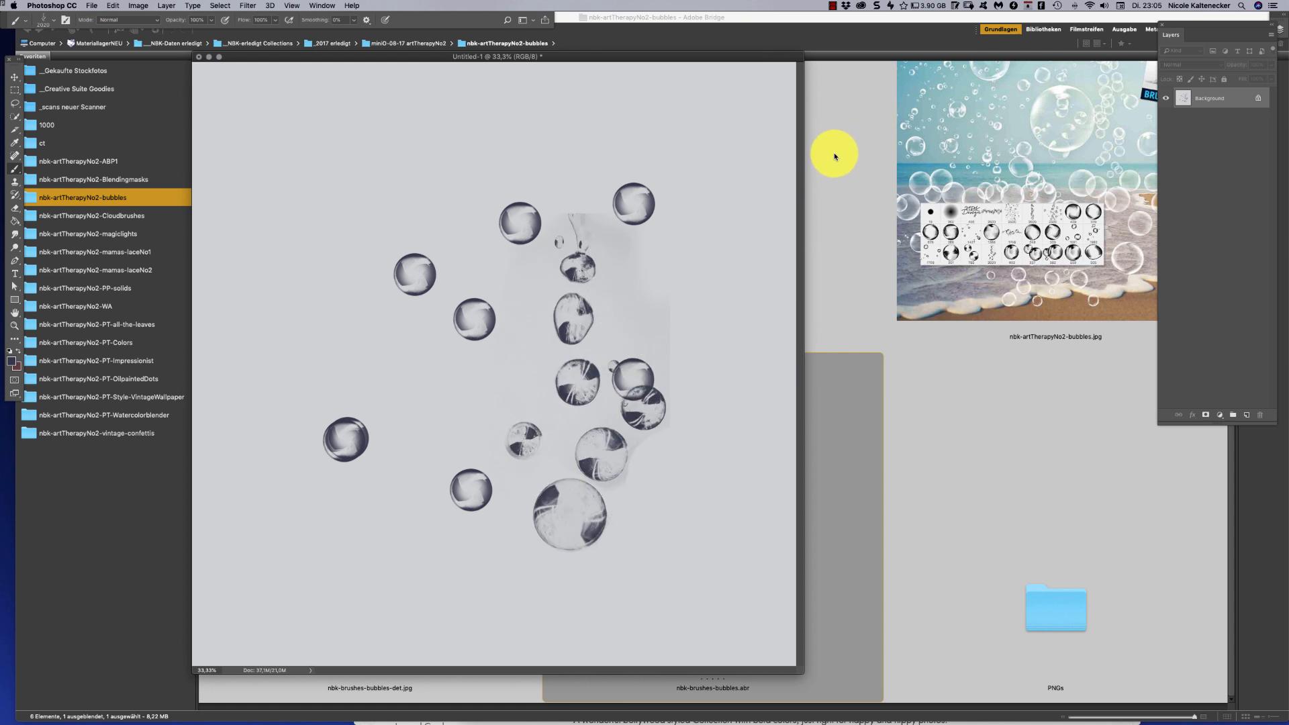
Switch back to Bridge, open the nbk-artTherapyNo2-Cloudbrushes folder and view its preview and brush file
left_click(834, 155)
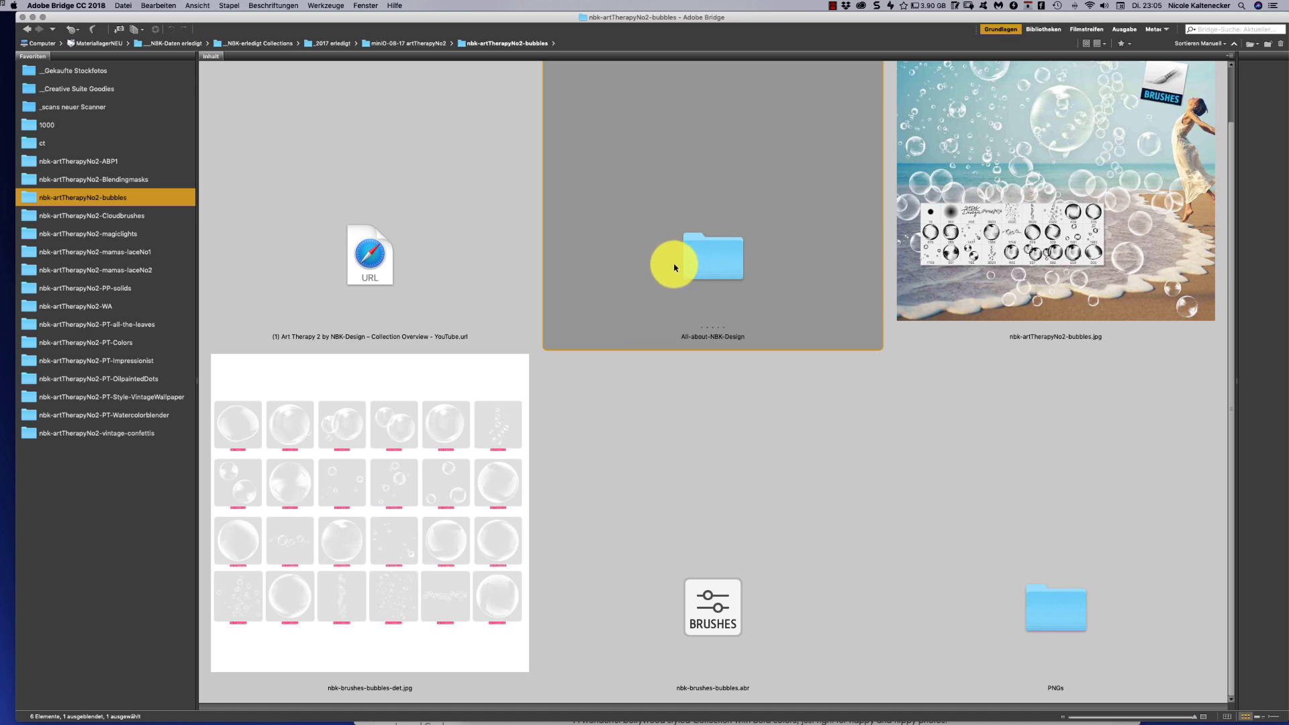
left_click(128, 216)
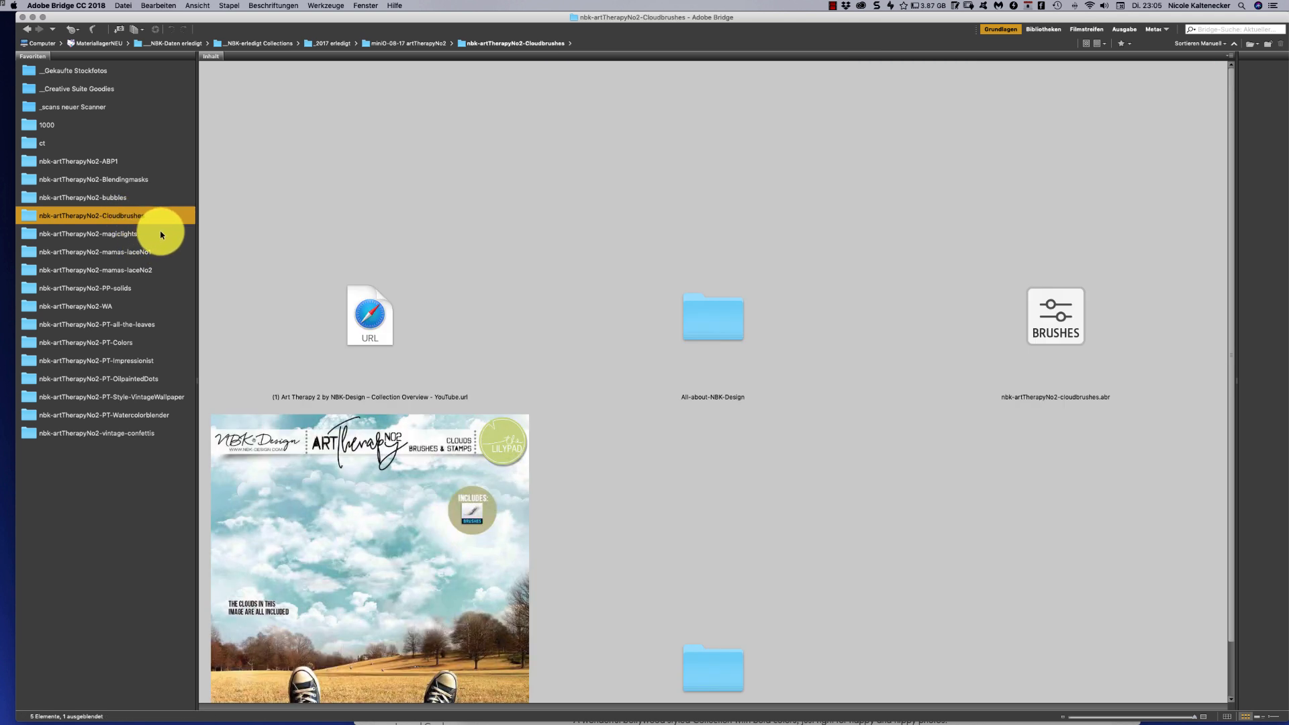
scroll(1228, 94, "down", 3)
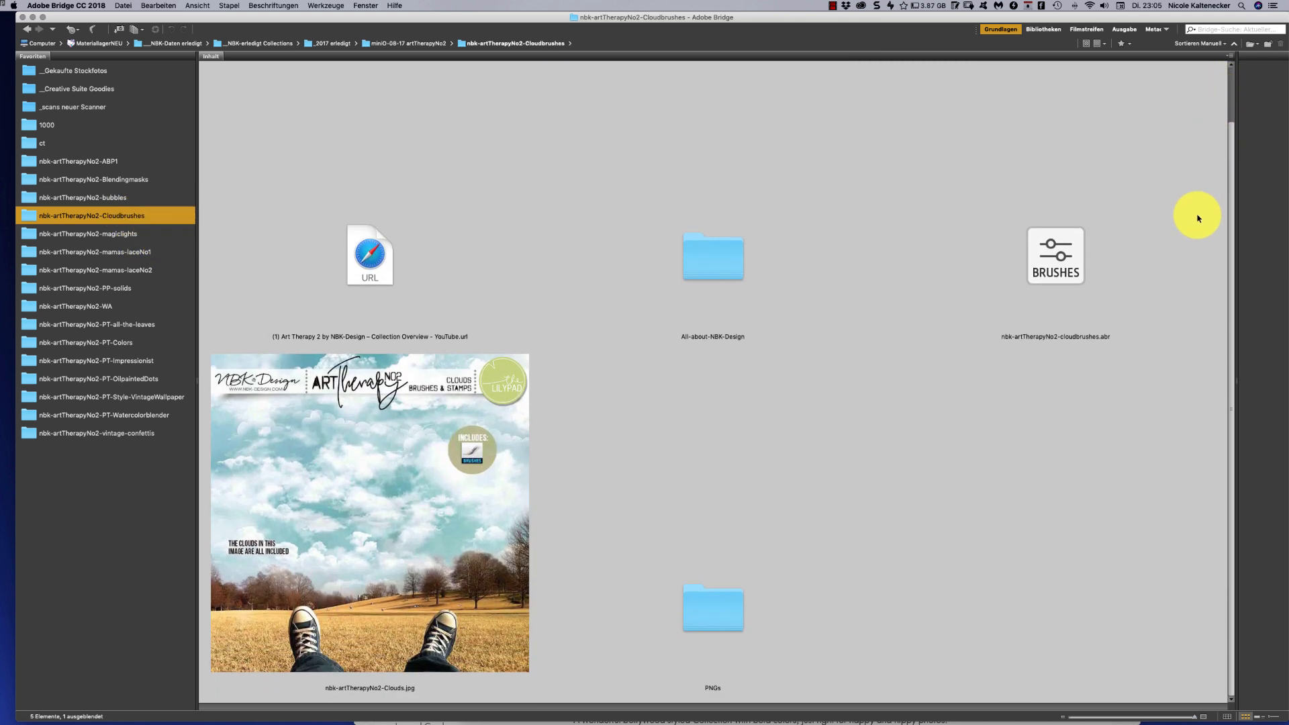
left_click(1050, 250)
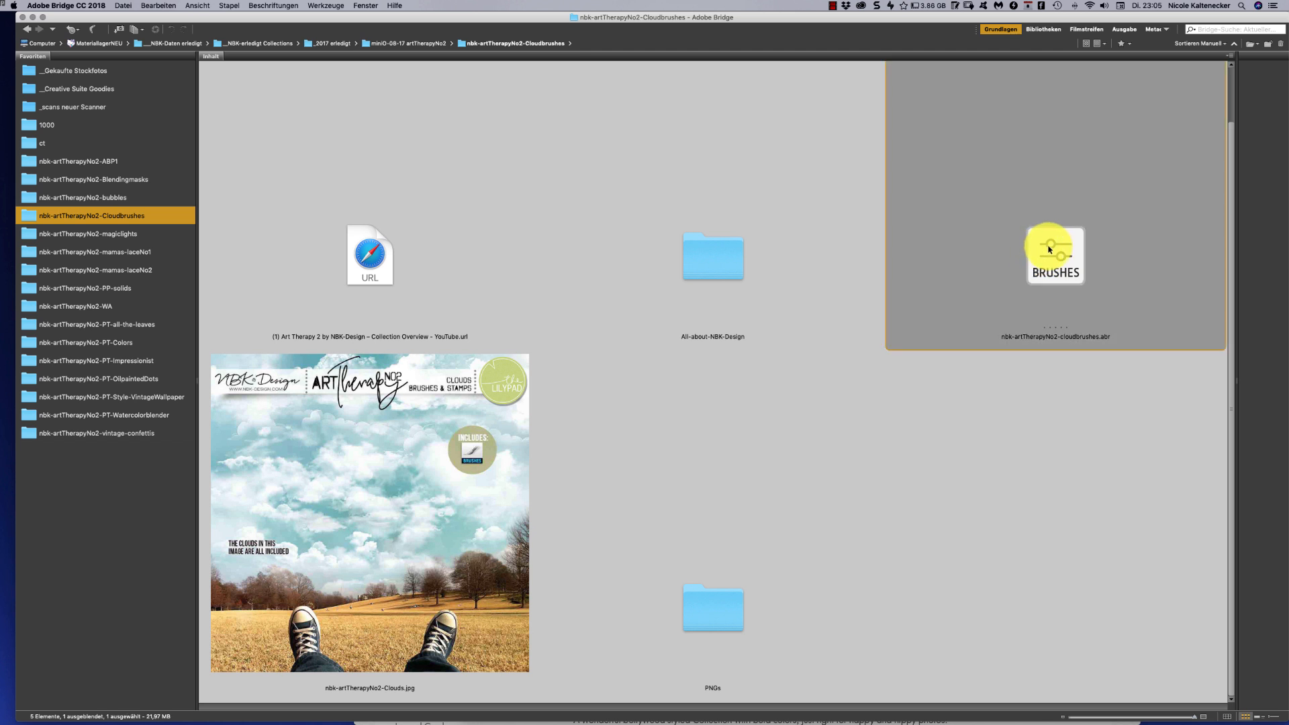
Open the PNGs subfolder of the Cloudbrushes and look through the clouds through cloudbrushes9
double_click(737, 607)
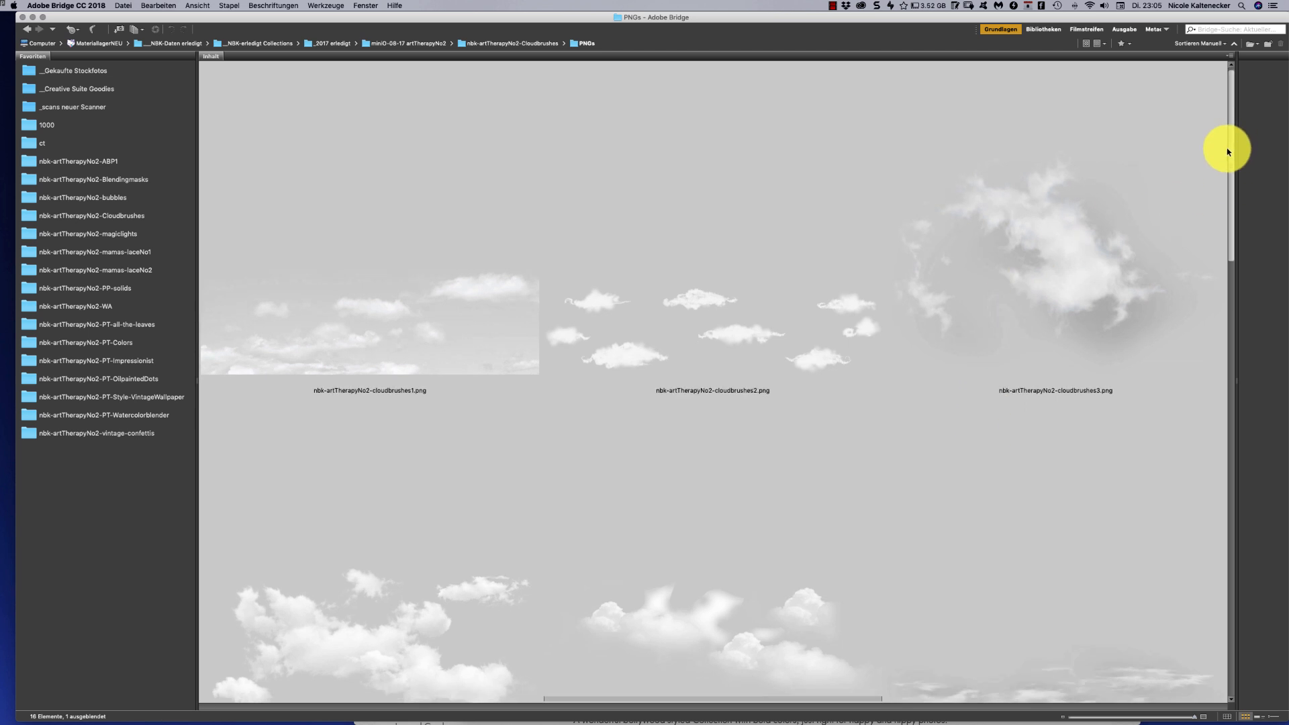
left_click_drag(1232, 150, 1200, 233)
scroll(1188, 239, "down", 5)
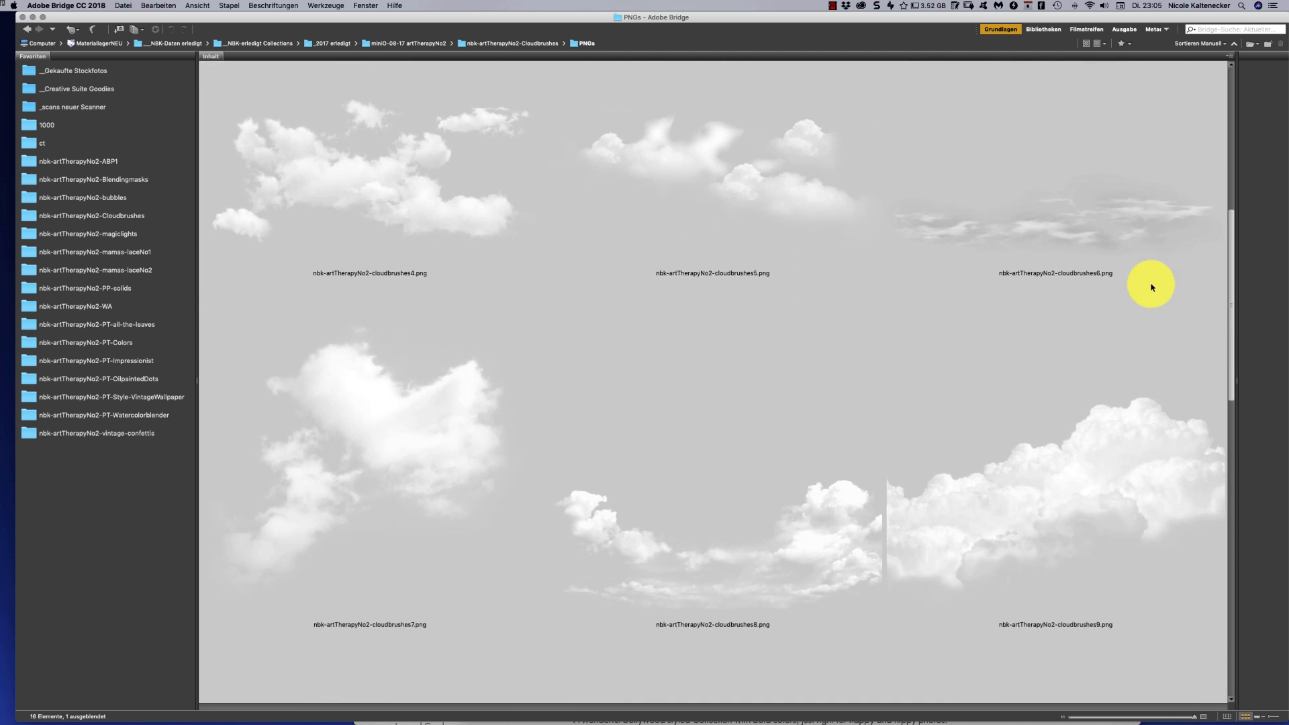
Open nbk-artTherapyNo2-cloudbrushes6.png in Photoshop, add its cloud layer to the bubble document and move it to the upper part of the canvas
left_click(1135, 221)
double_click(1145, 231)
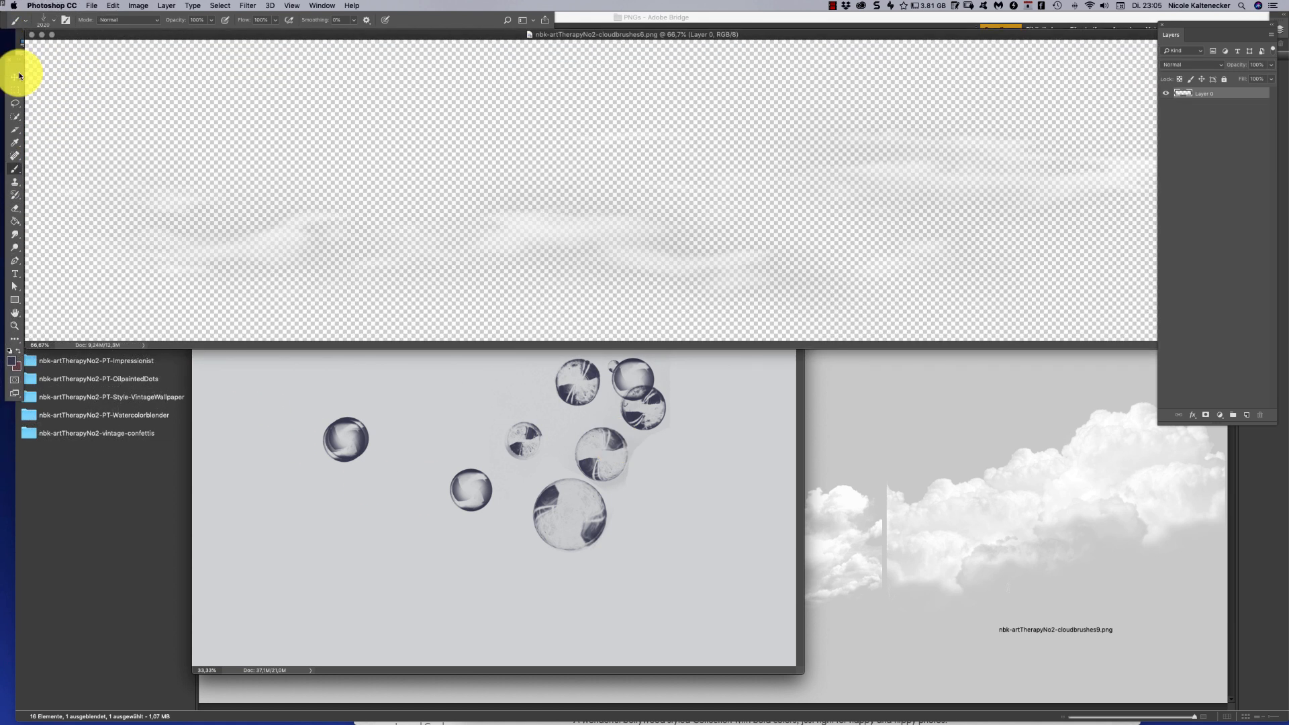
key("v")
left_click_drag(319, 251, 339, 437)
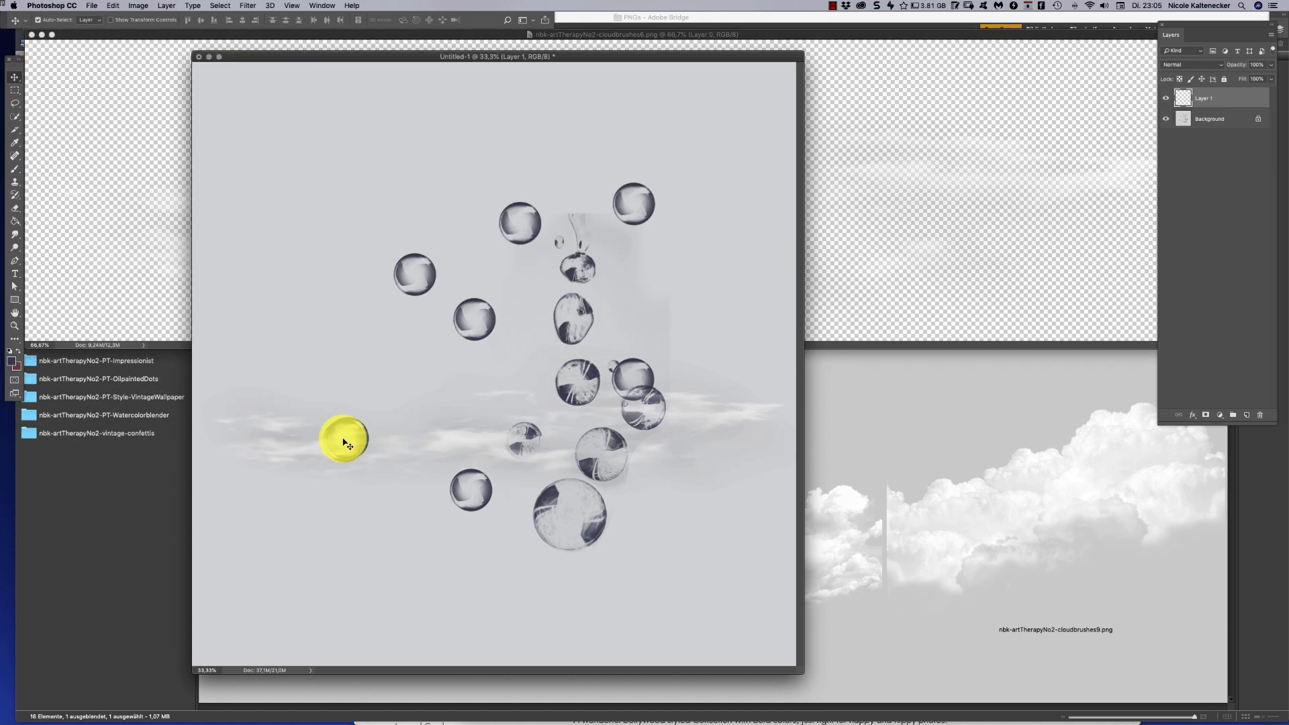
left_click_drag(417, 452, 401, 214)
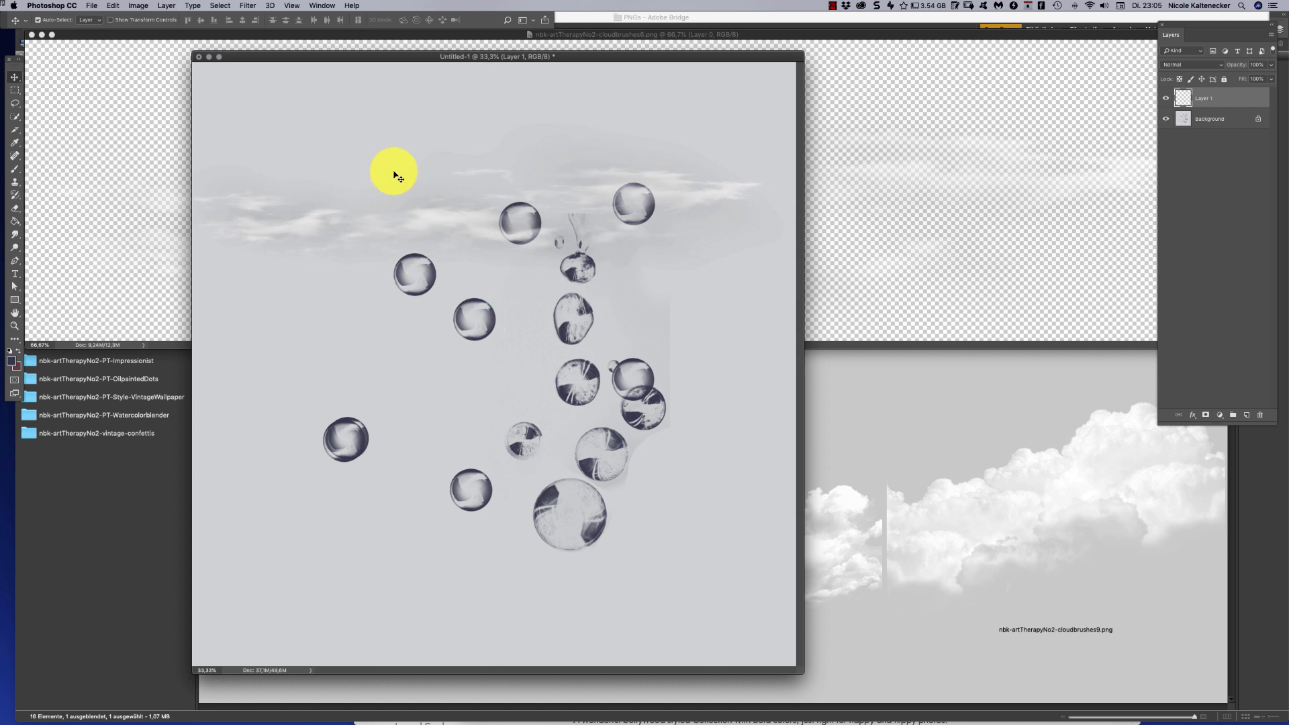
Shift the cloud layer slightly up and to the right over the bubbles, and switch back to Bridge
left_click_drag(690, 200, 714, 187)
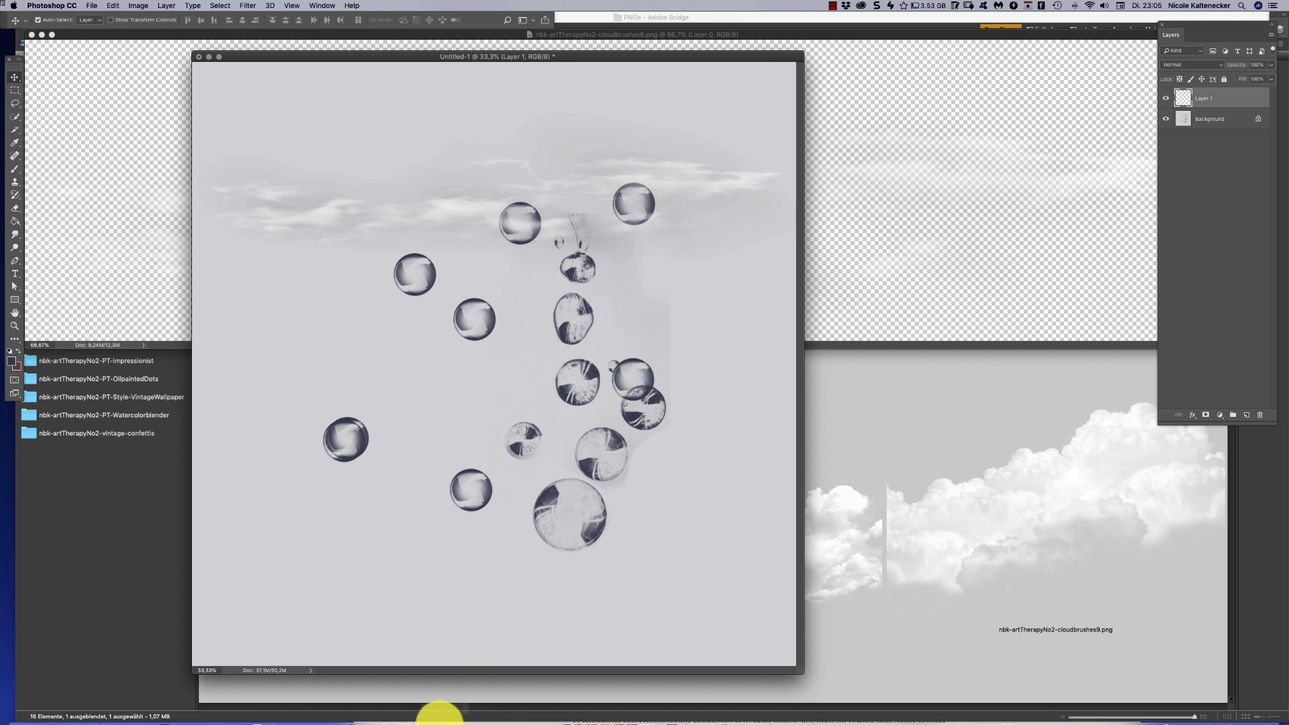
mouse_move(401, 715)
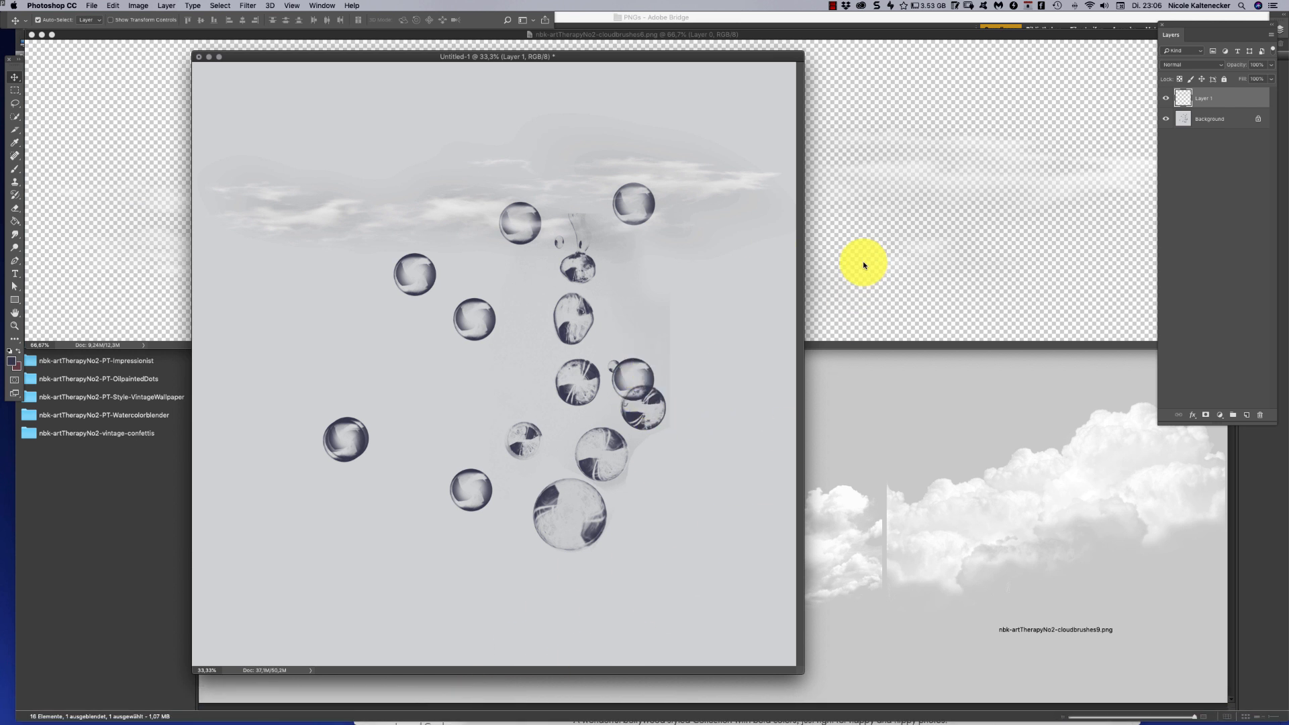
left_click(882, 356)
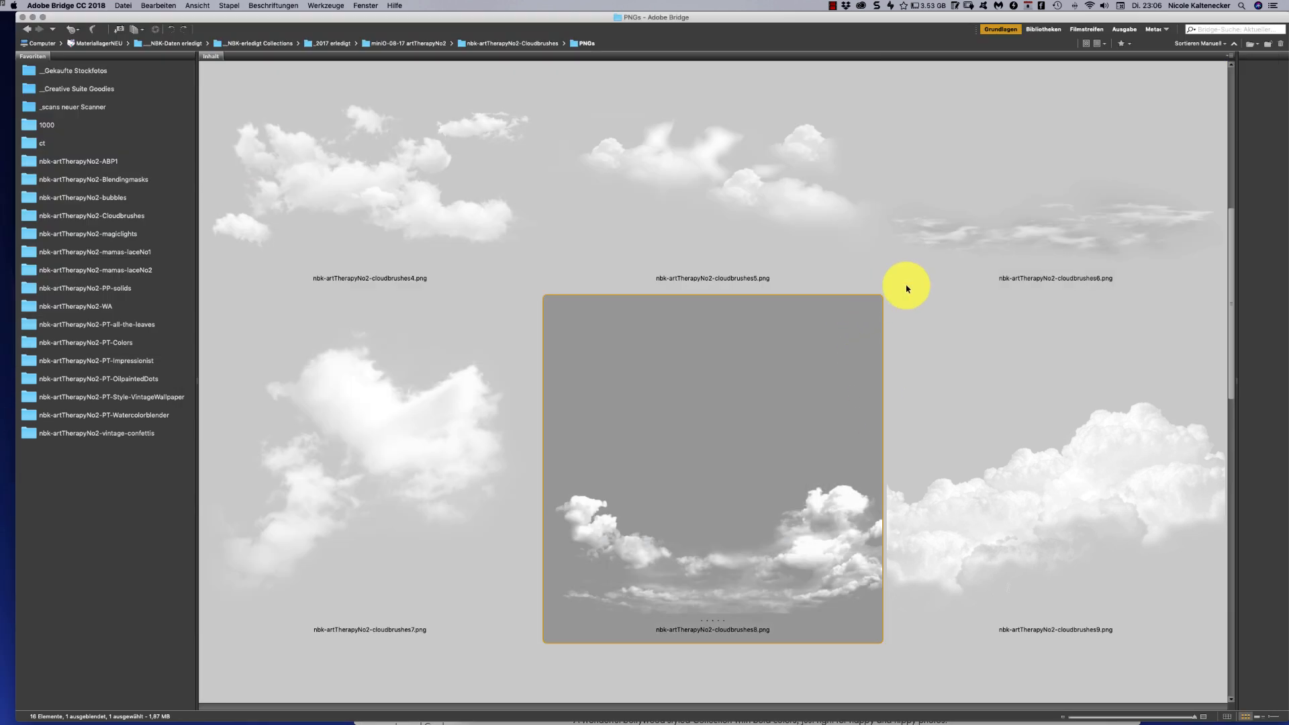
Return to the nbk-artTherapyNo2-Cloudbrushes folder and view nbk-artTherapyNo2-Clouds.jpg full screen
scroll(1217, 336, "down", 2)
scroll(1210, 371, "up", 4)
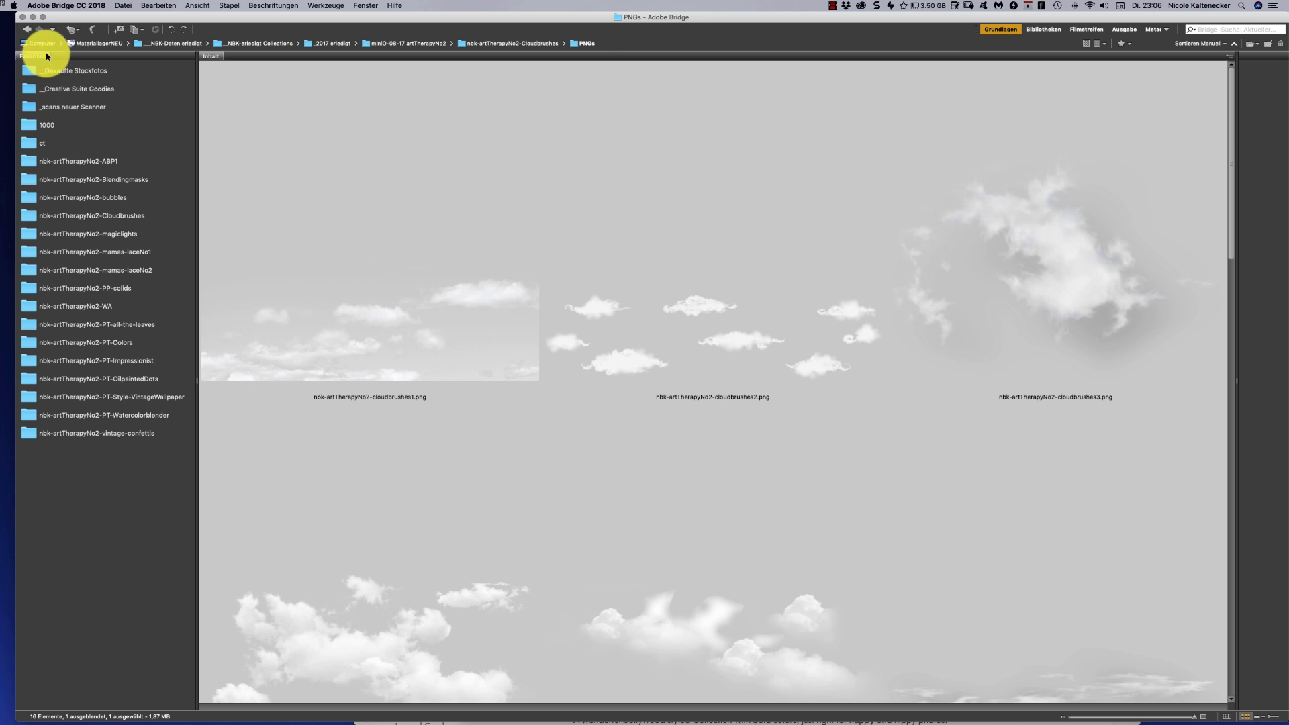
left_click(24, 29)
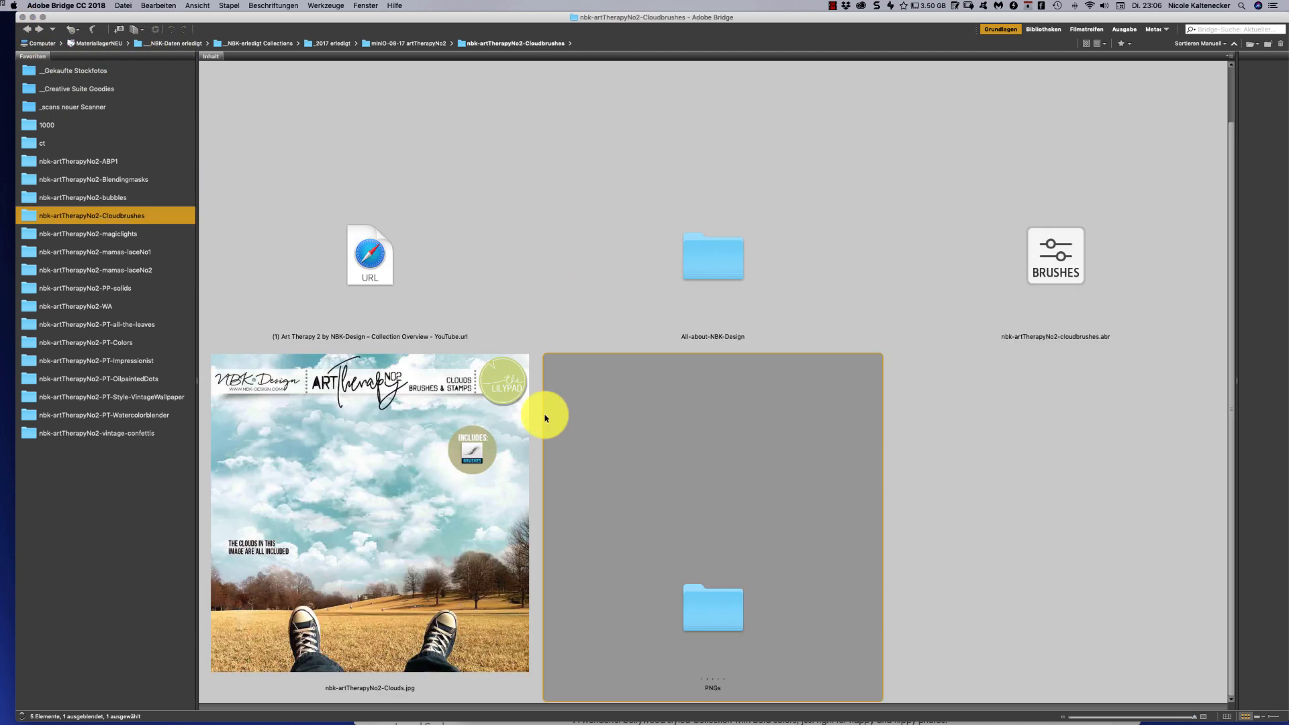
key("space")
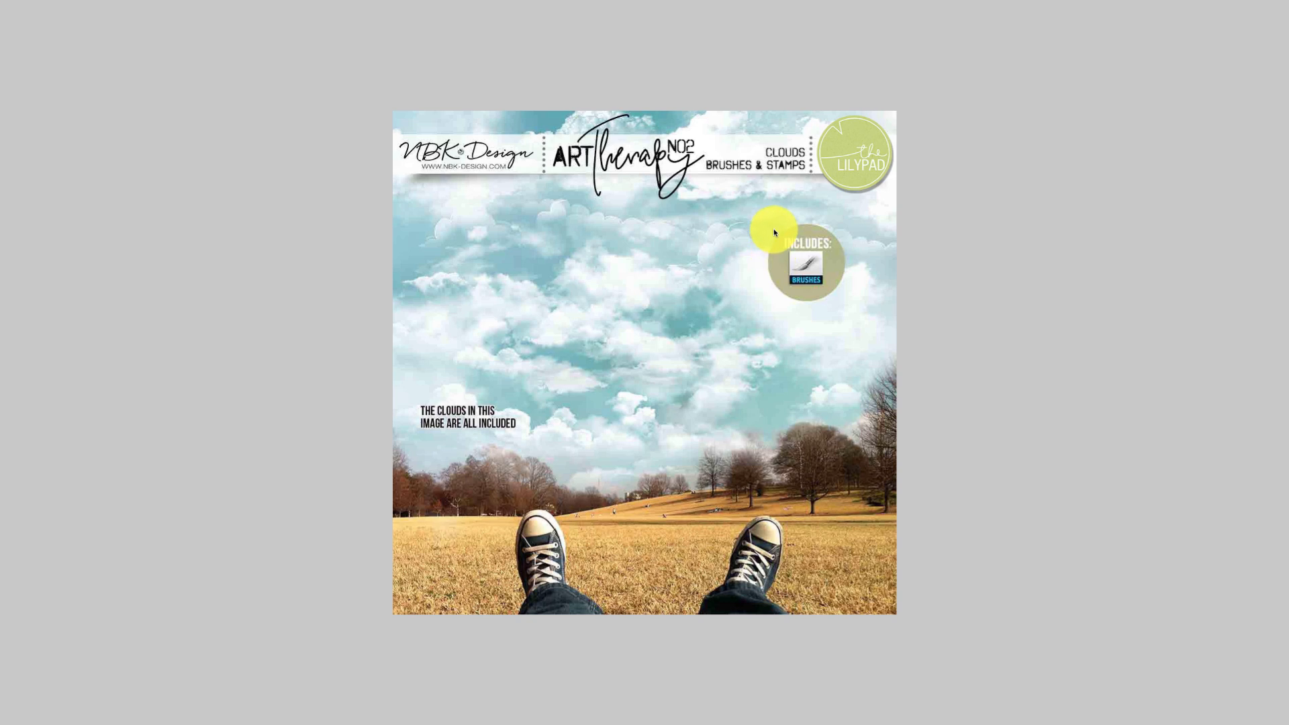
key("space")
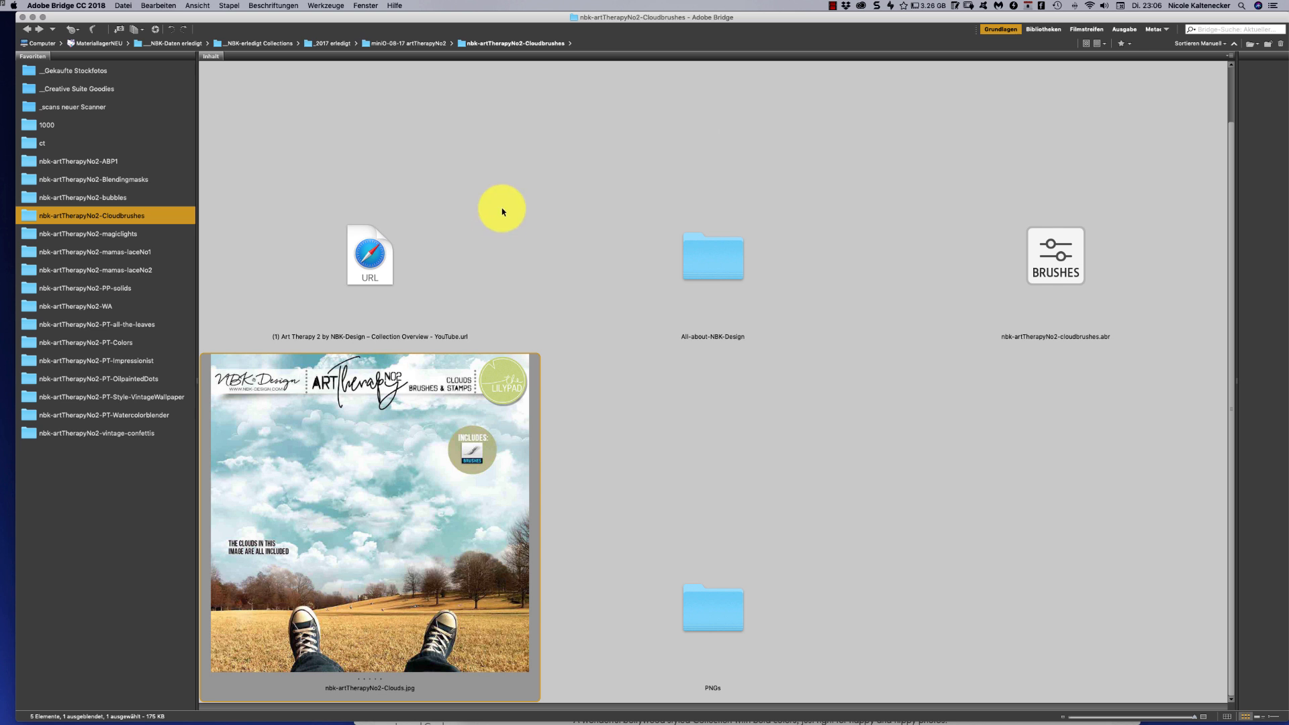
Reopen the PNGs subfolder of the Cloudbrushes and view nbk-artTherapyNo2-cloudbrushes11.png full screen
double_click(718, 612)
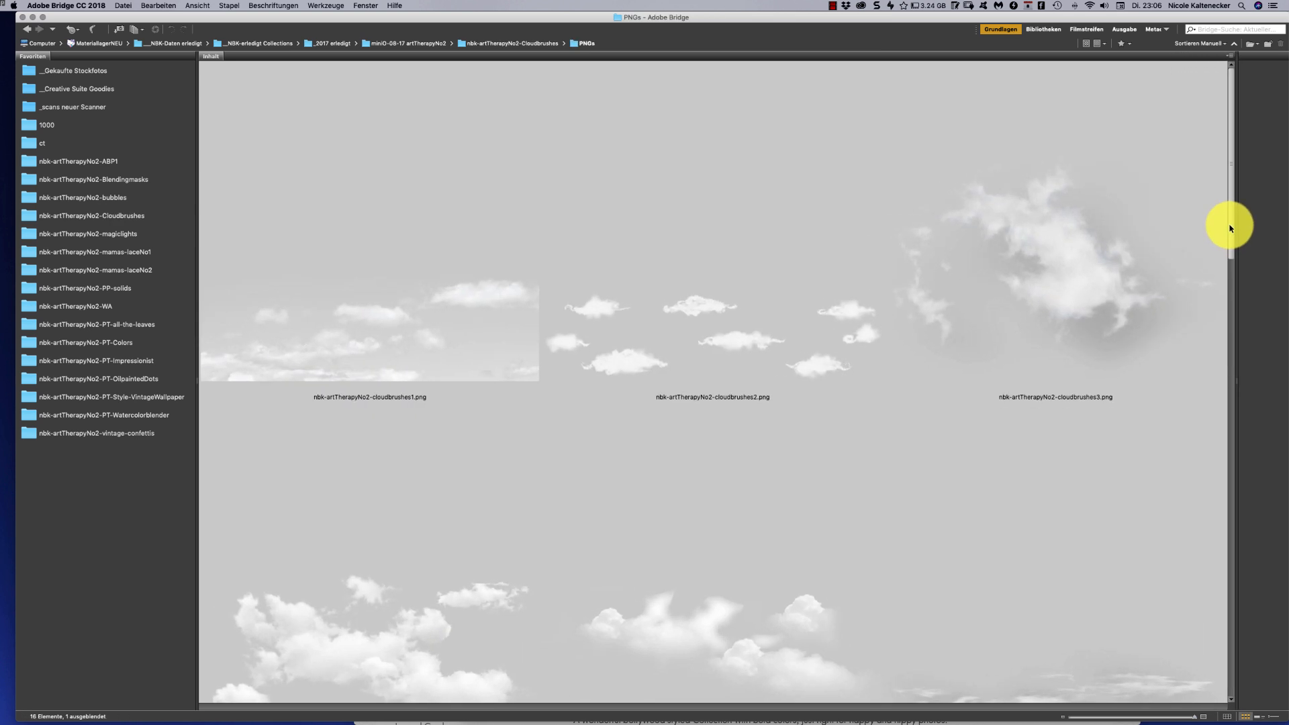
left_click_drag(1230, 228, 1099, 389)
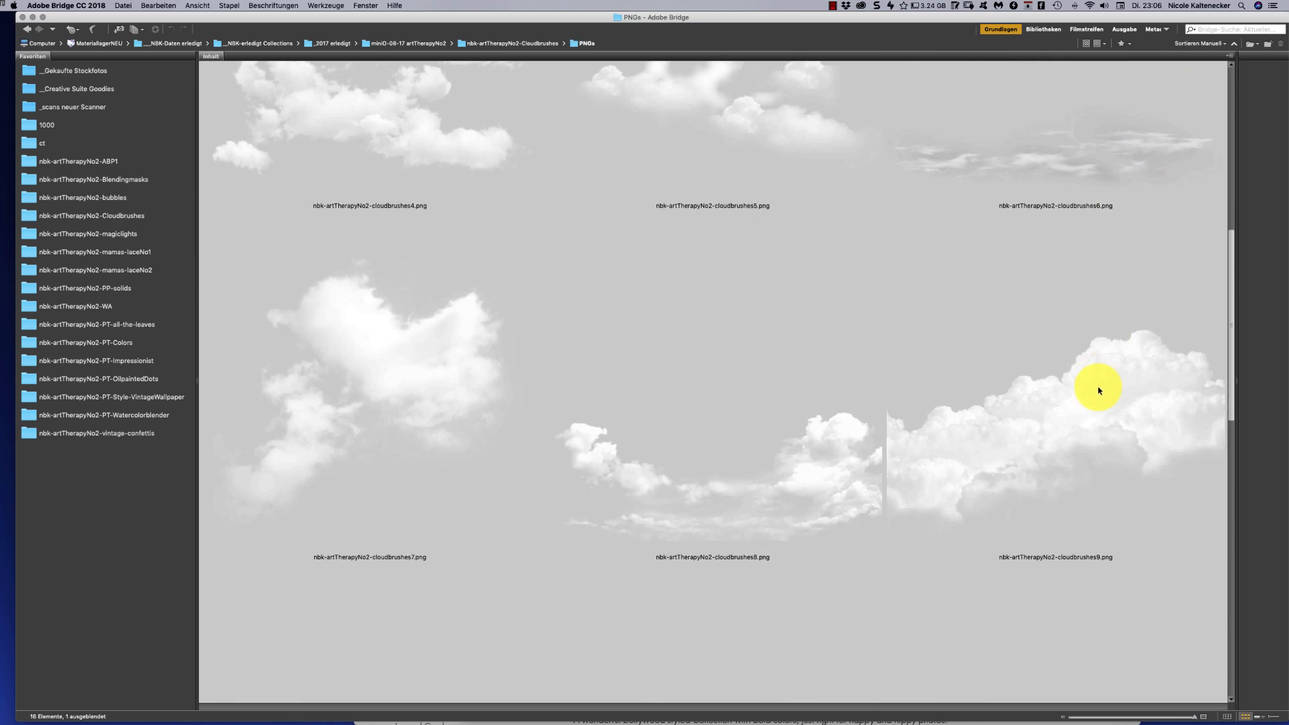
scroll(1099, 390, "down", 10)
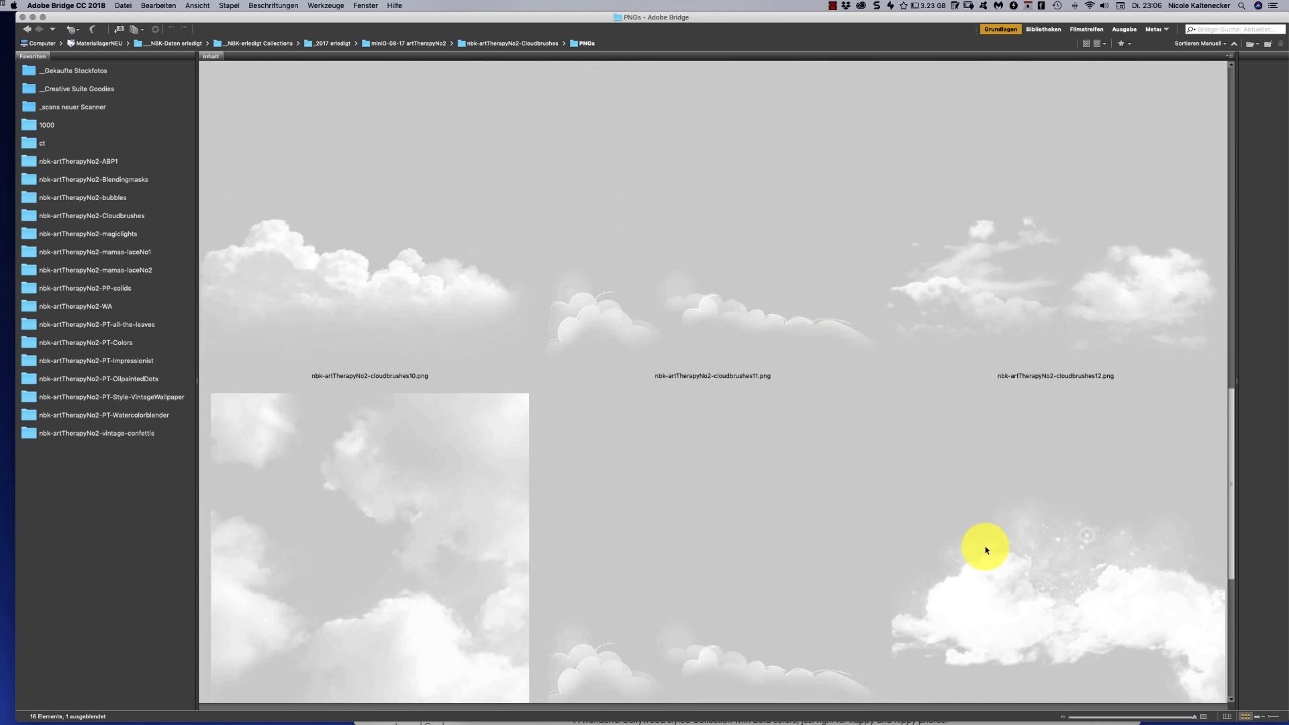
left_click(748, 289)
key("space")
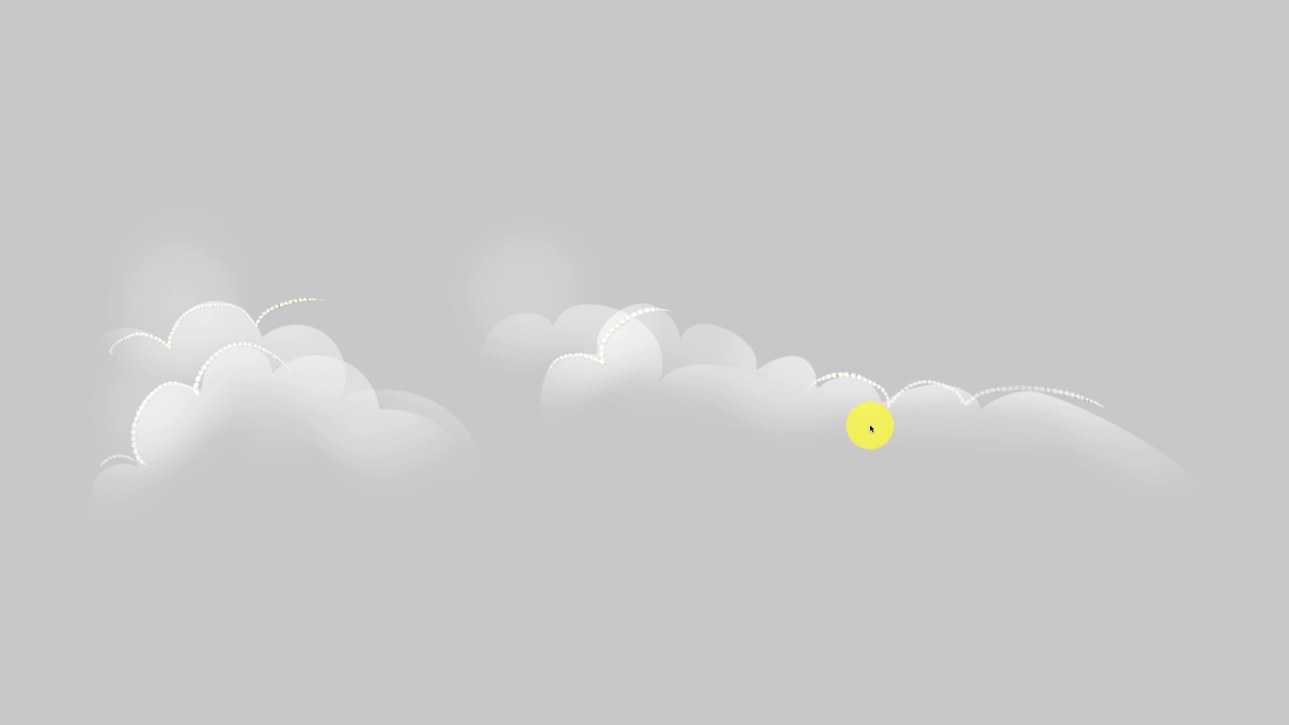
key("space")
Select nbk-artTherapyNo2-cloudbrushes12.png and view nbk-artTherapyNo2-cloudbrushes14.png full screen
left_click(1165, 452)
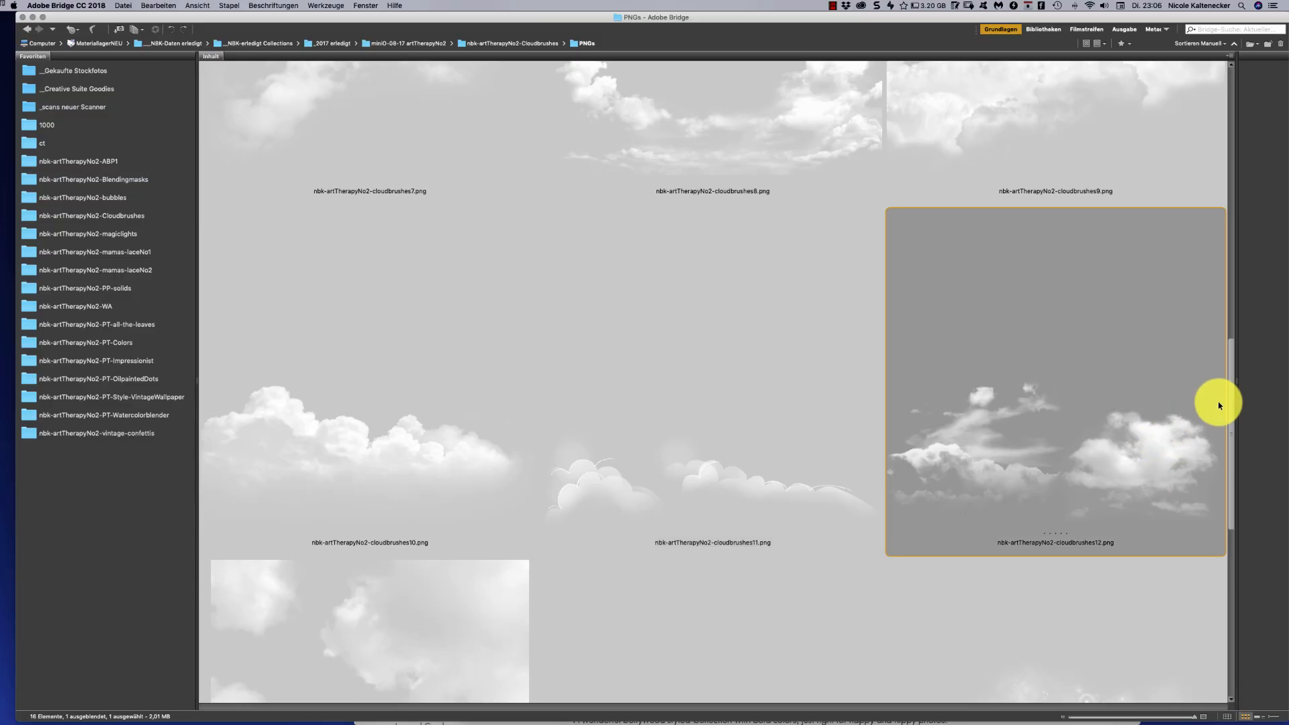
scroll(1151, 533, "down", 10)
left_click(771, 366)
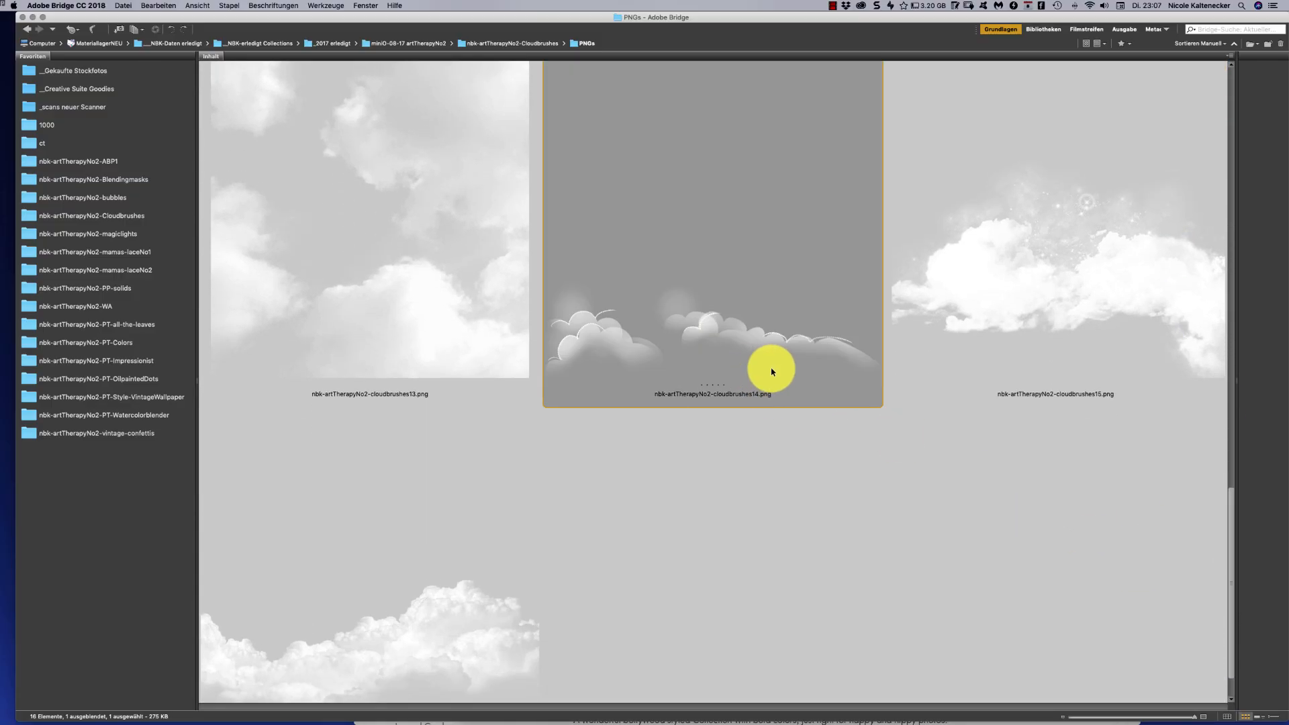
key("space")
key("space")
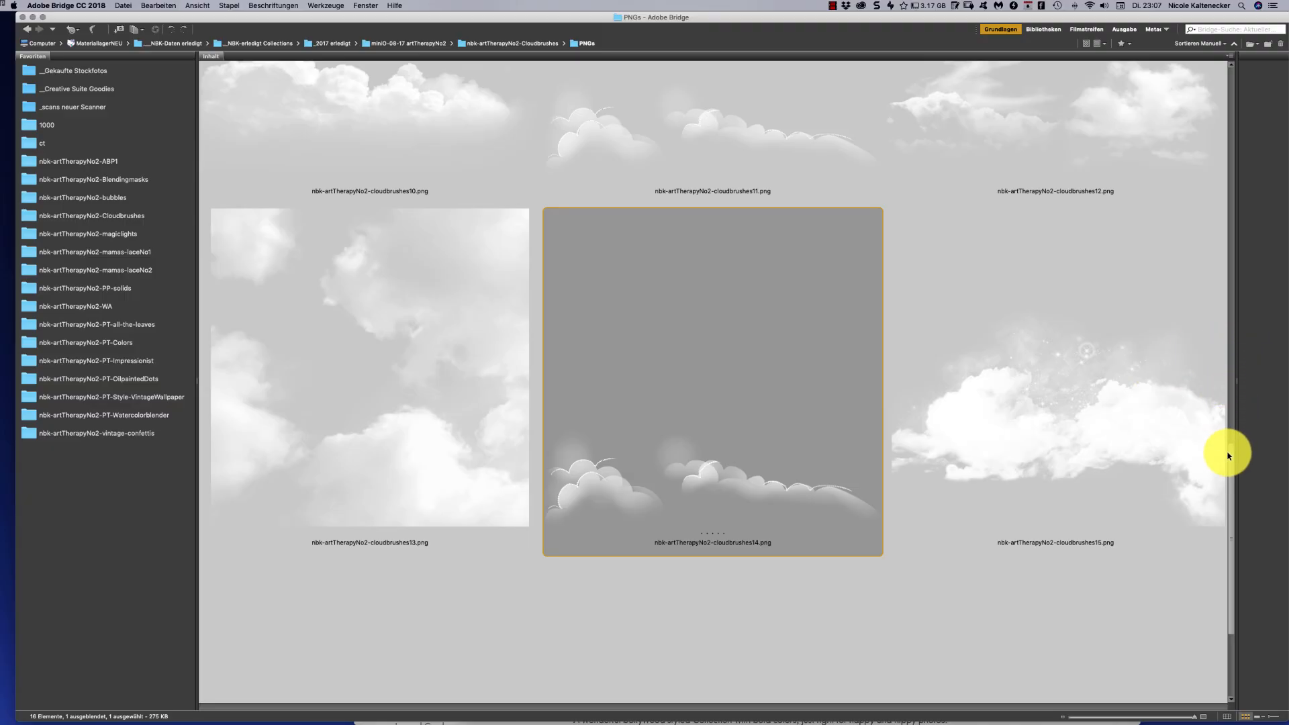
View the last cloud PNG in the folder, cloudbrushes15.png and cloudbrushes13.png full screen, one after another
scroll(1183, 522, "down", 5)
left_click(443, 613)
key("space")
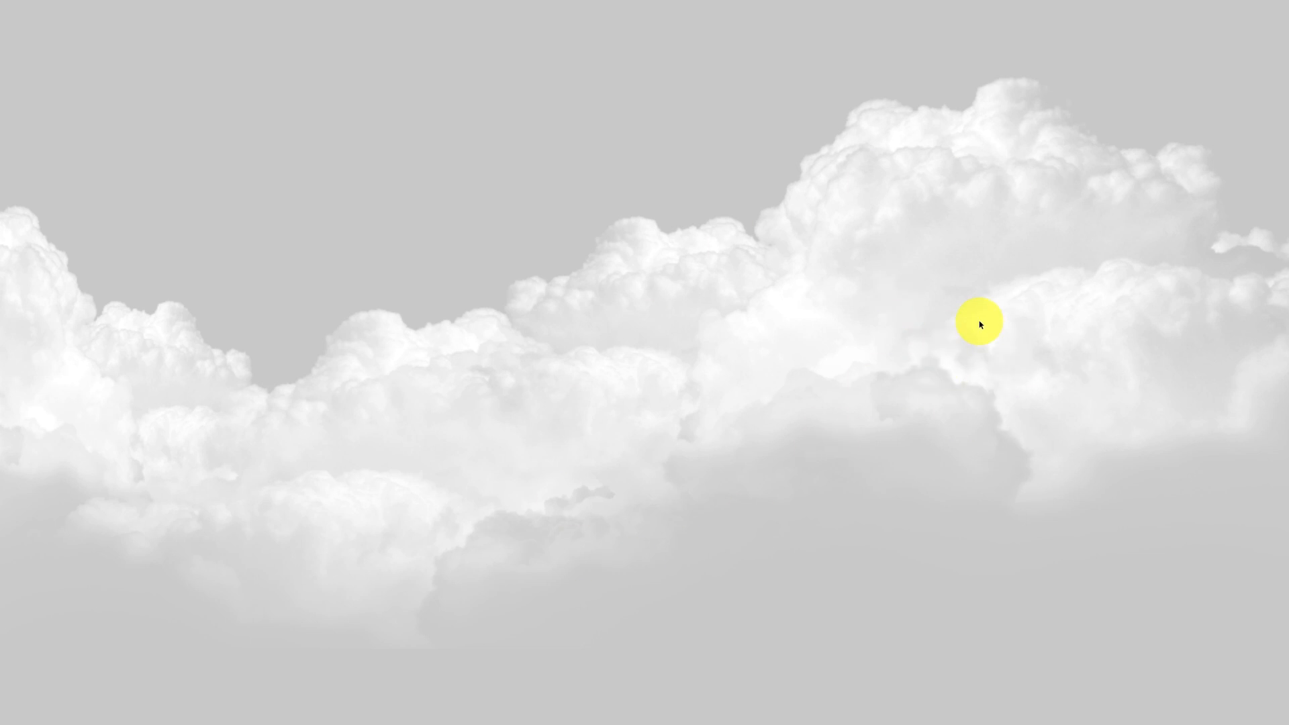
key("space")
left_click(1117, 230)
key("space")
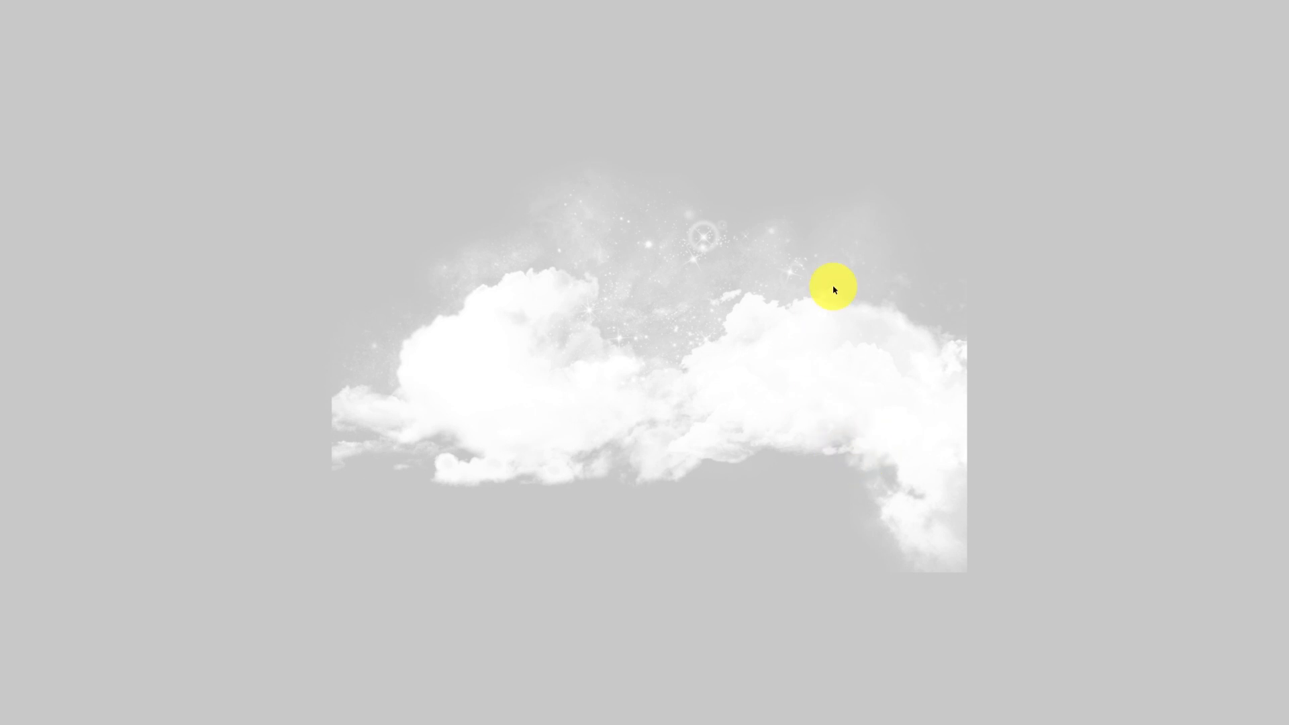
key("space")
left_click(483, 397)
key("space")
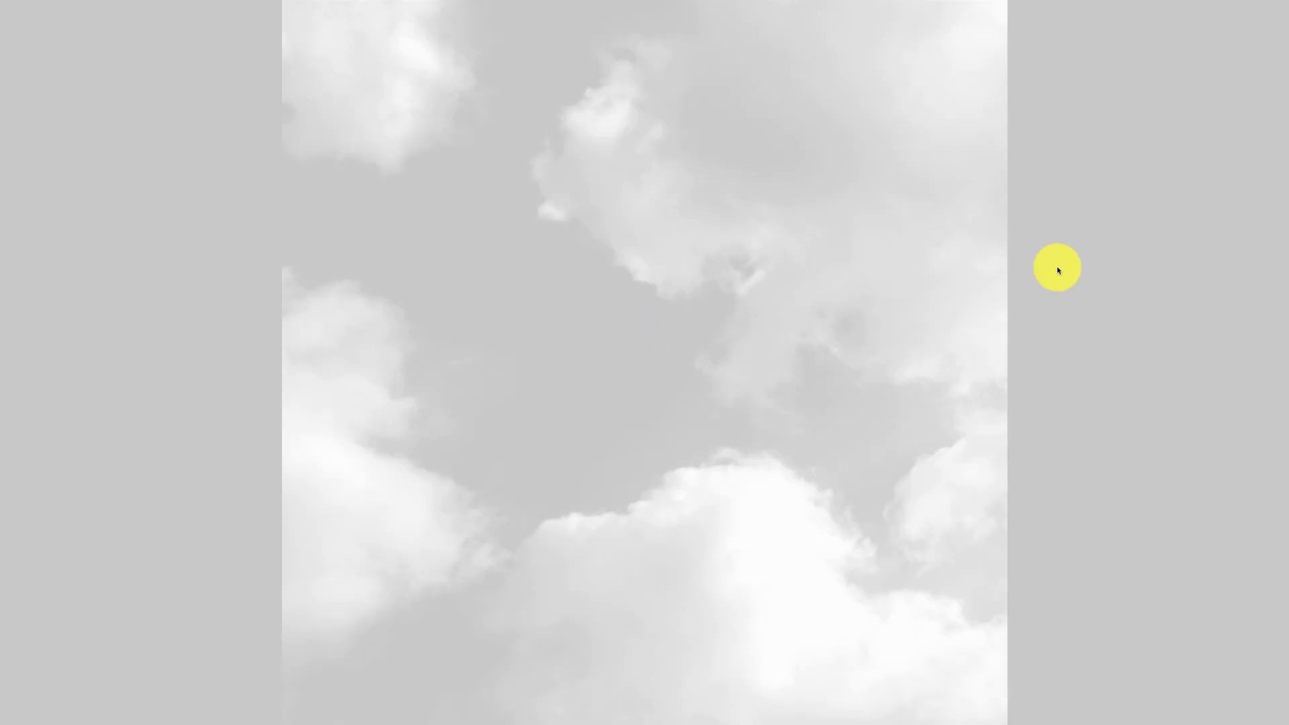
key("space")
View nbk-artTherapyNo2-cloudbrushes8.png full screen and return to the start of the cloud PNGs
left_click_drag(1232, 463, 1181, 271)
left_click(835, 383)
key("space")
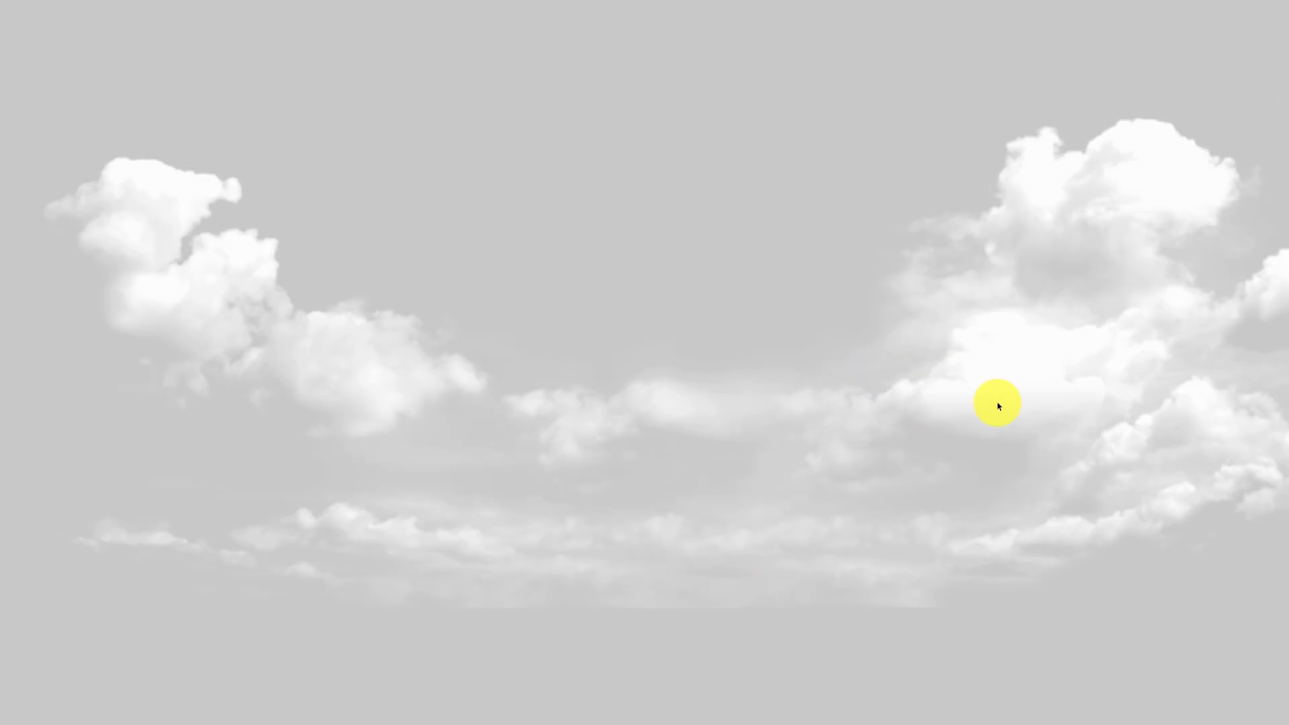
key("space")
left_click_drag(1233, 430, 1209, 129)
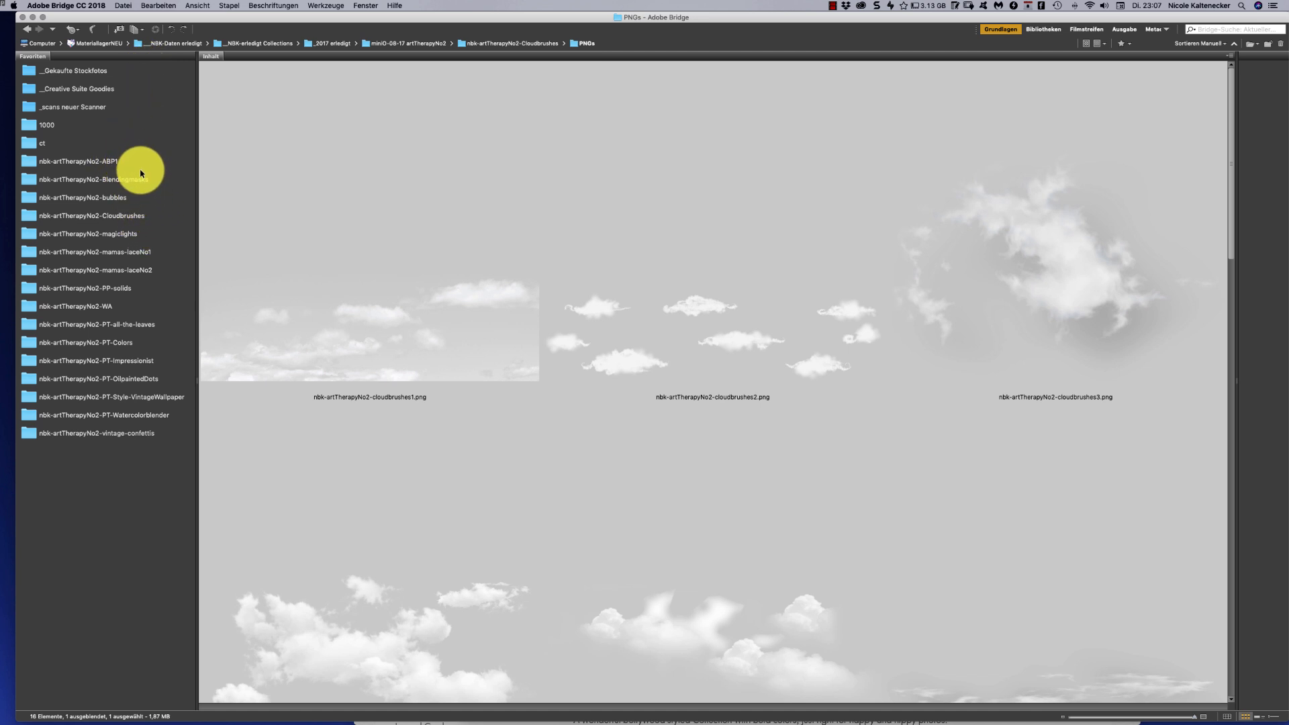
Open the nbk-artTherapyNo2-magiclights folder and look through its PNGs down to the preview image
left_click(139, 235)
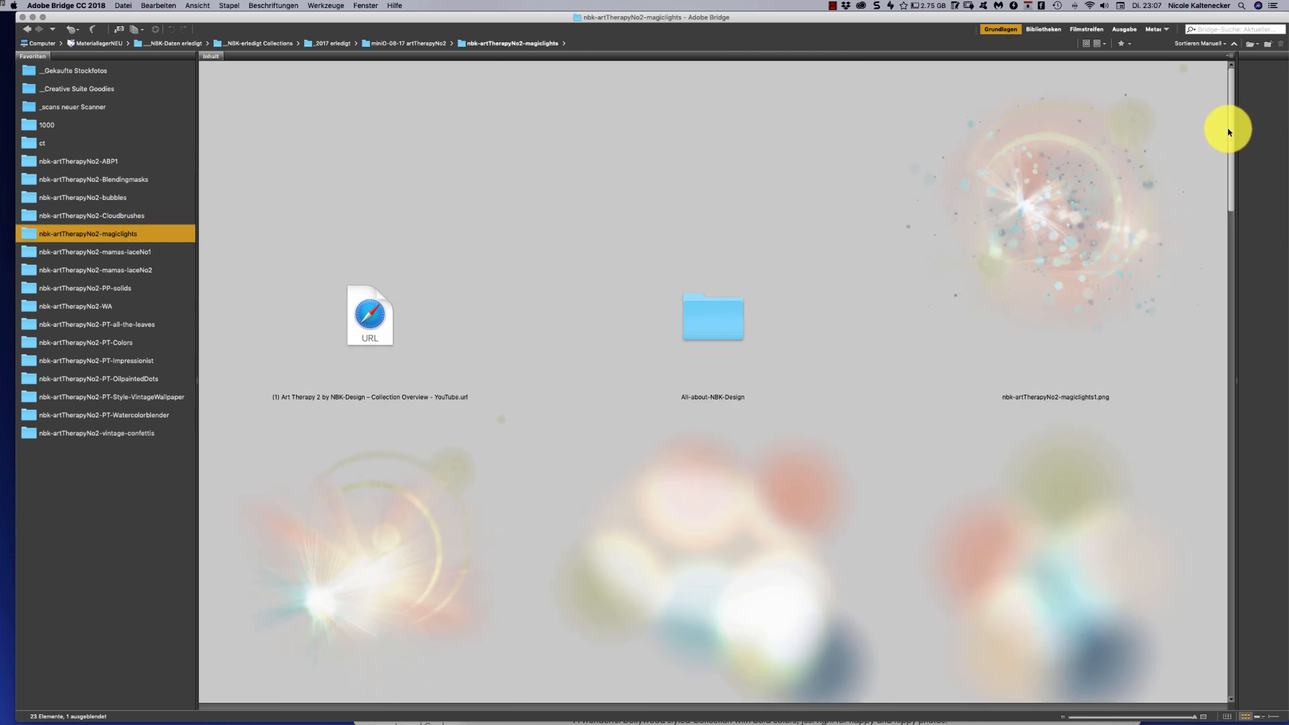
left_click_drag(1231, 137, 1219, 243)
scroll(1219, 243, "down", 10)
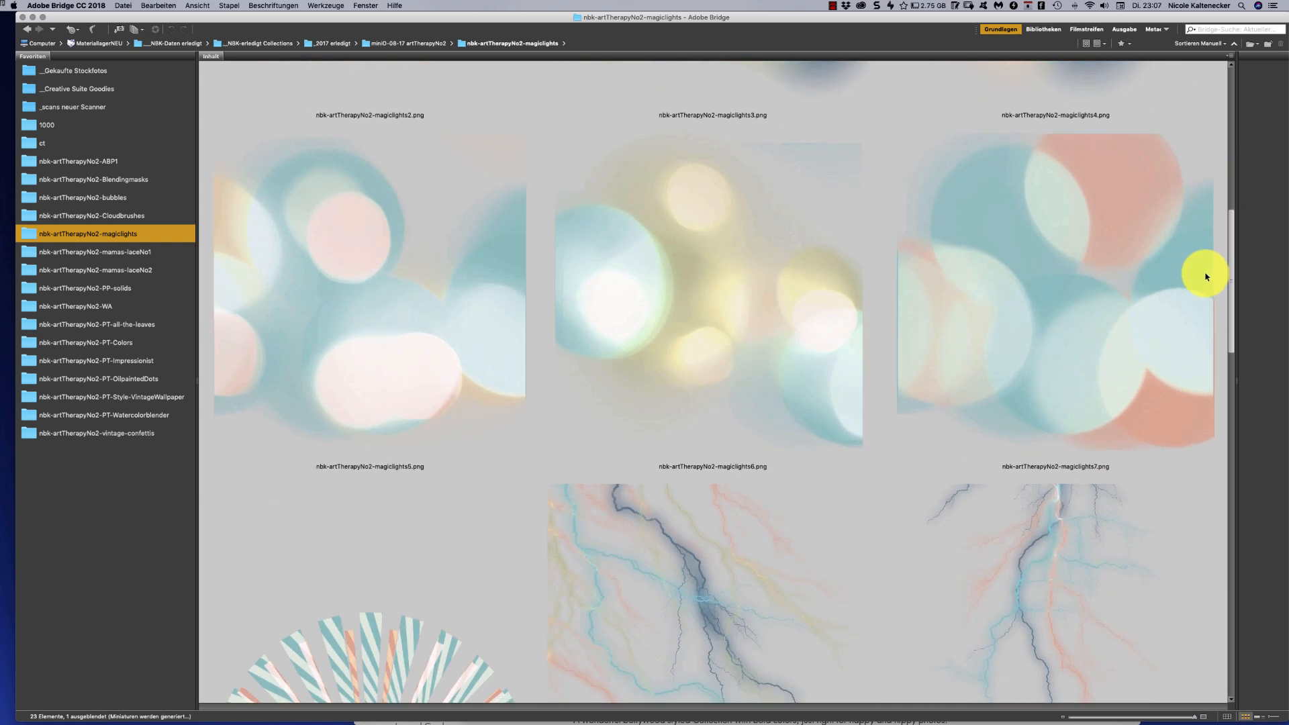
scroll(1164, 318, "down", 7)
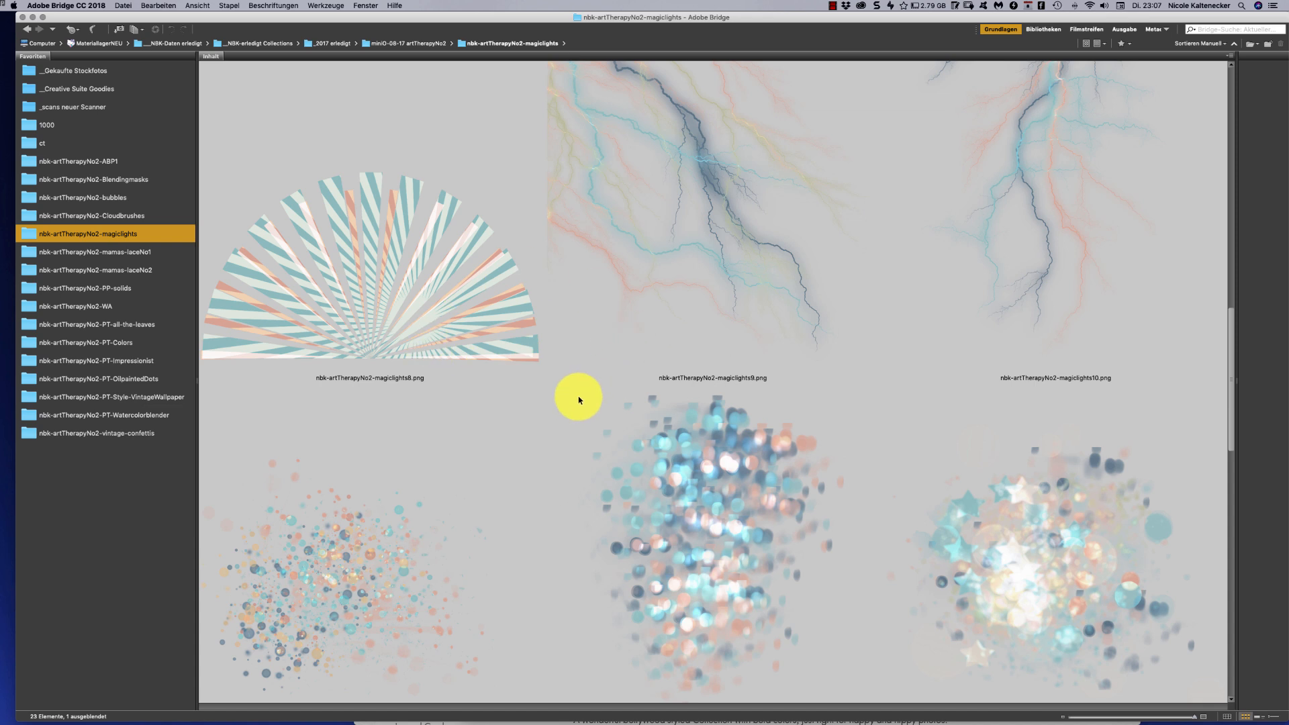
scroll(1209, 445, "down", 13)
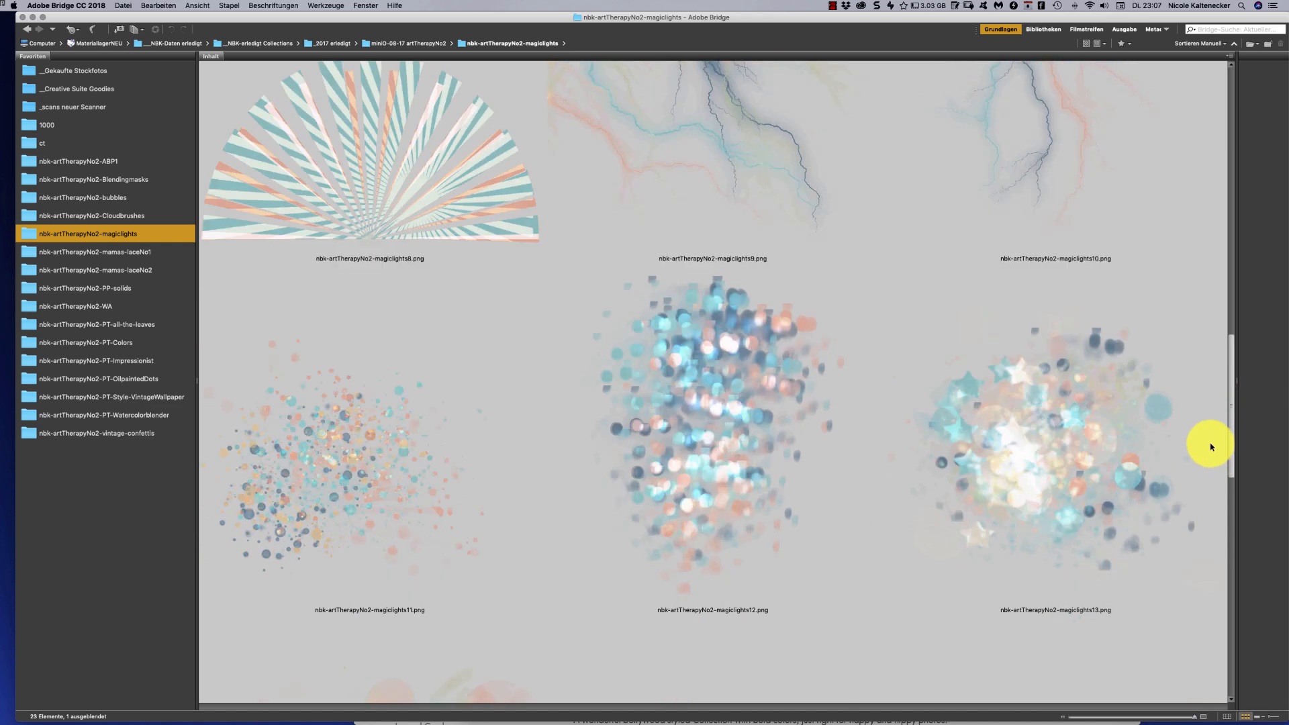
scroll(1141, 507, "down", 5)
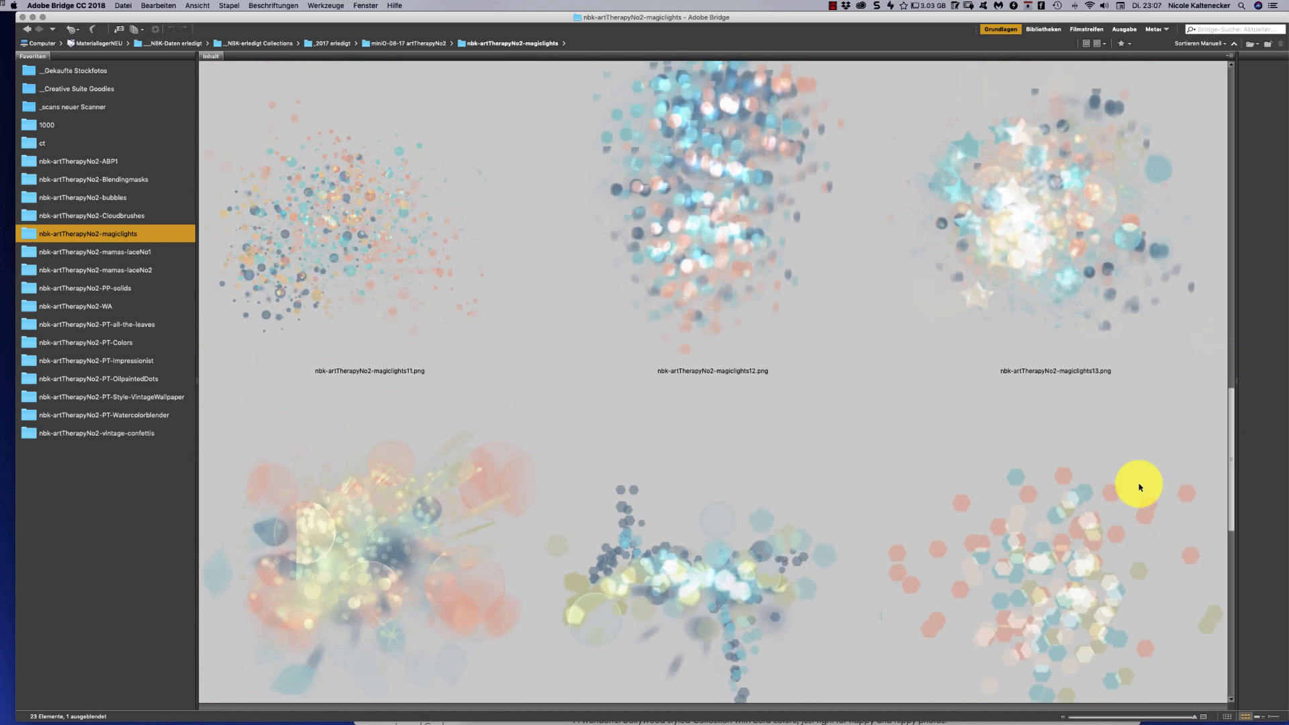
scroll(1089, 546, "down", 6)
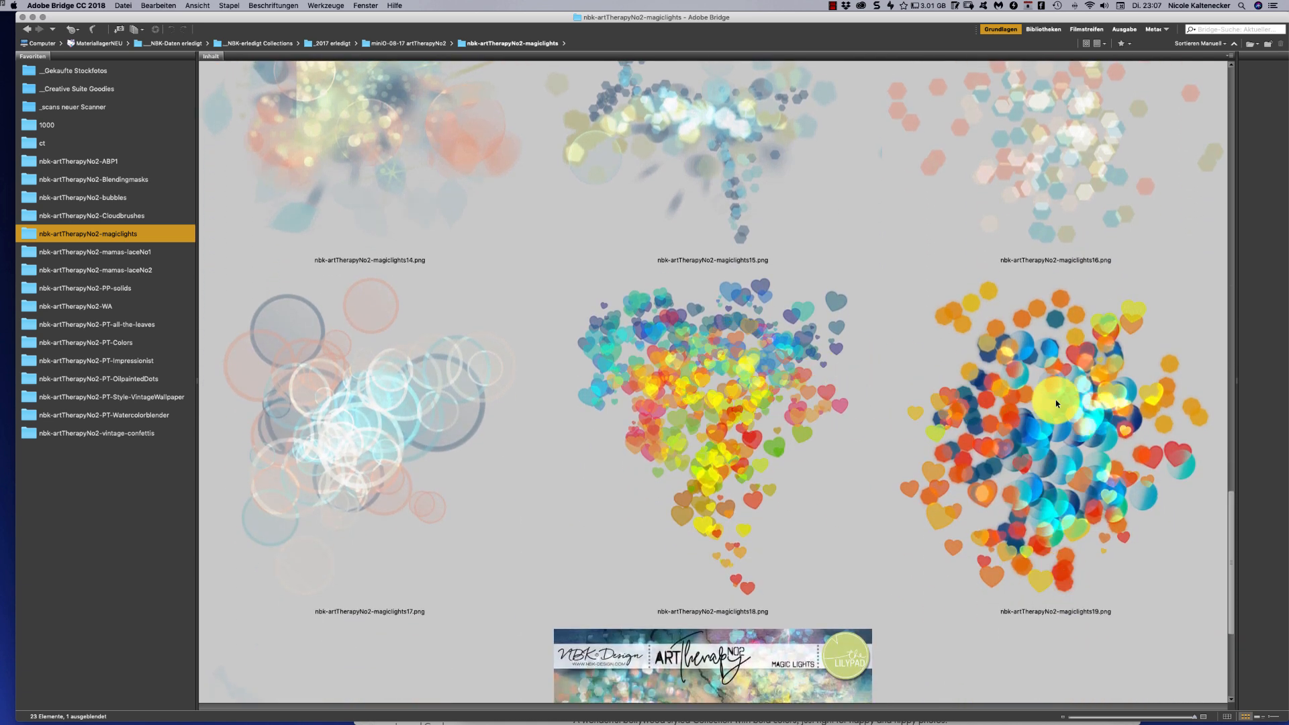
scroll(1225, 501, "down", 7)
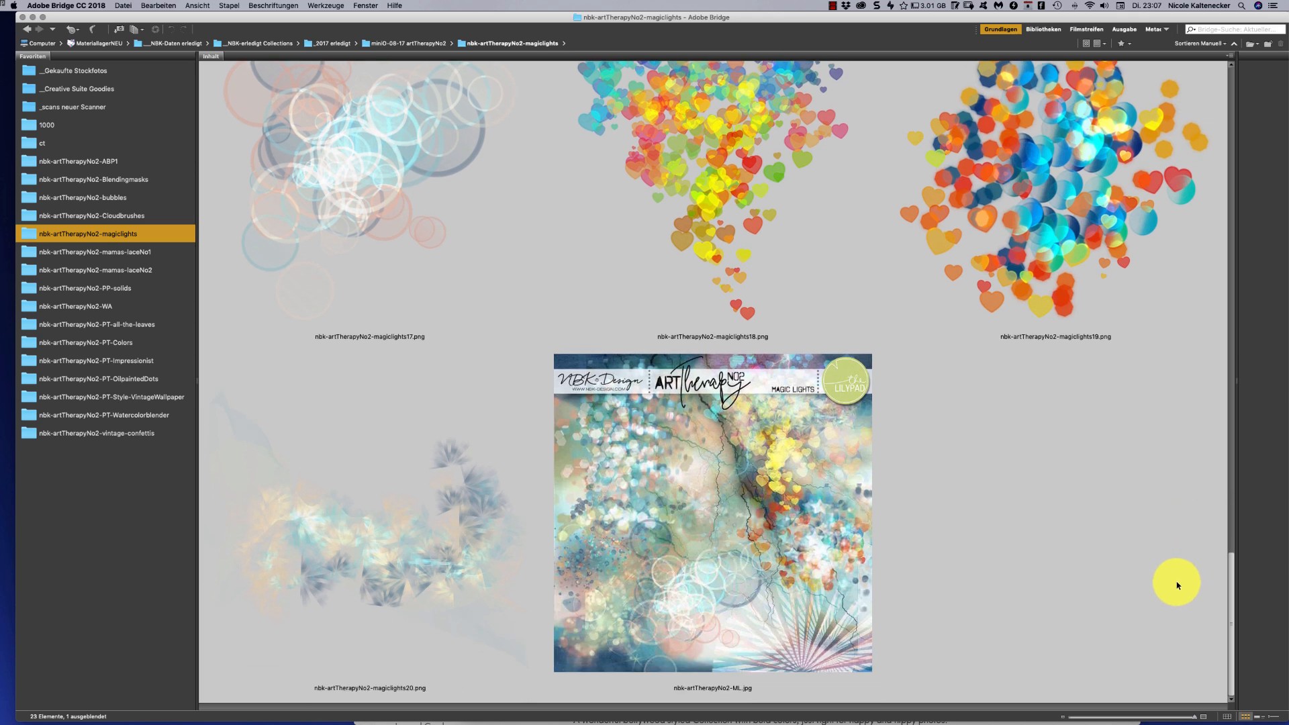
Look again at magiclights17 to magiclights20 and the Magic Lights preview, and go back to the start of the folder
scroll(1168, 557, "up", 2)
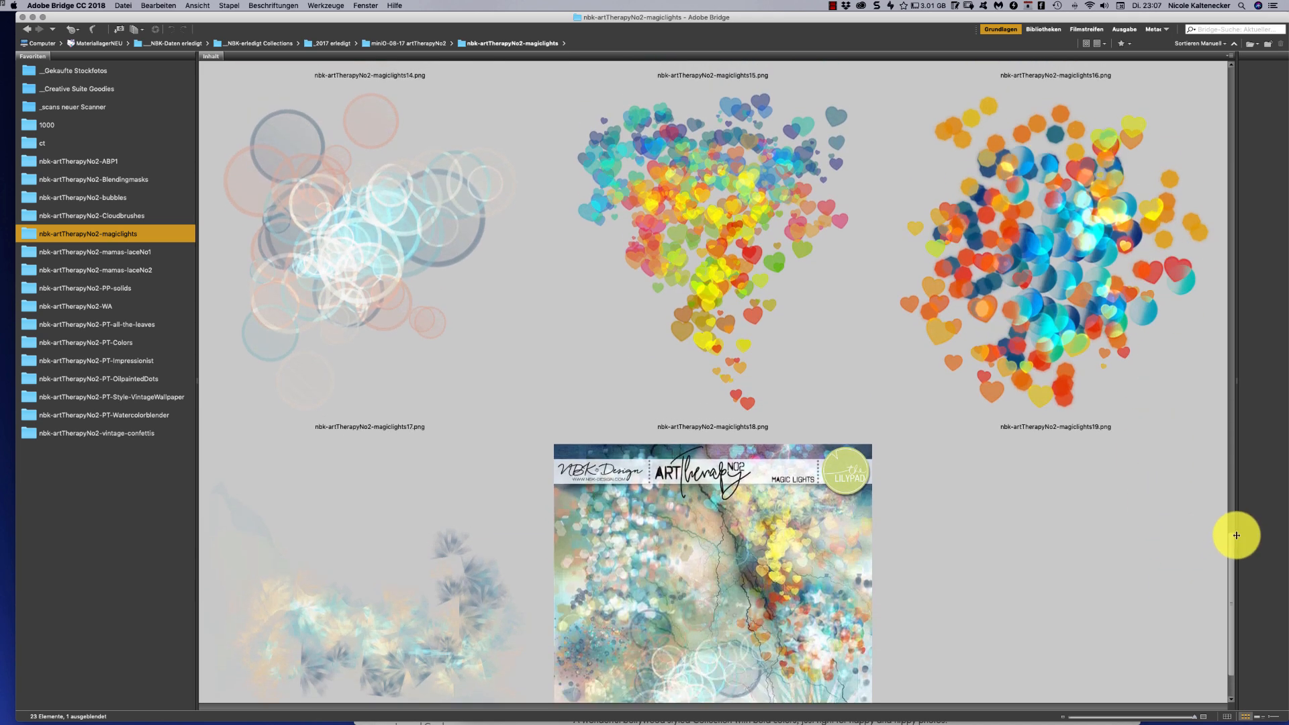
scroll(1232, 542, "down", 1)
scroll(1230, 543, "down", 1)
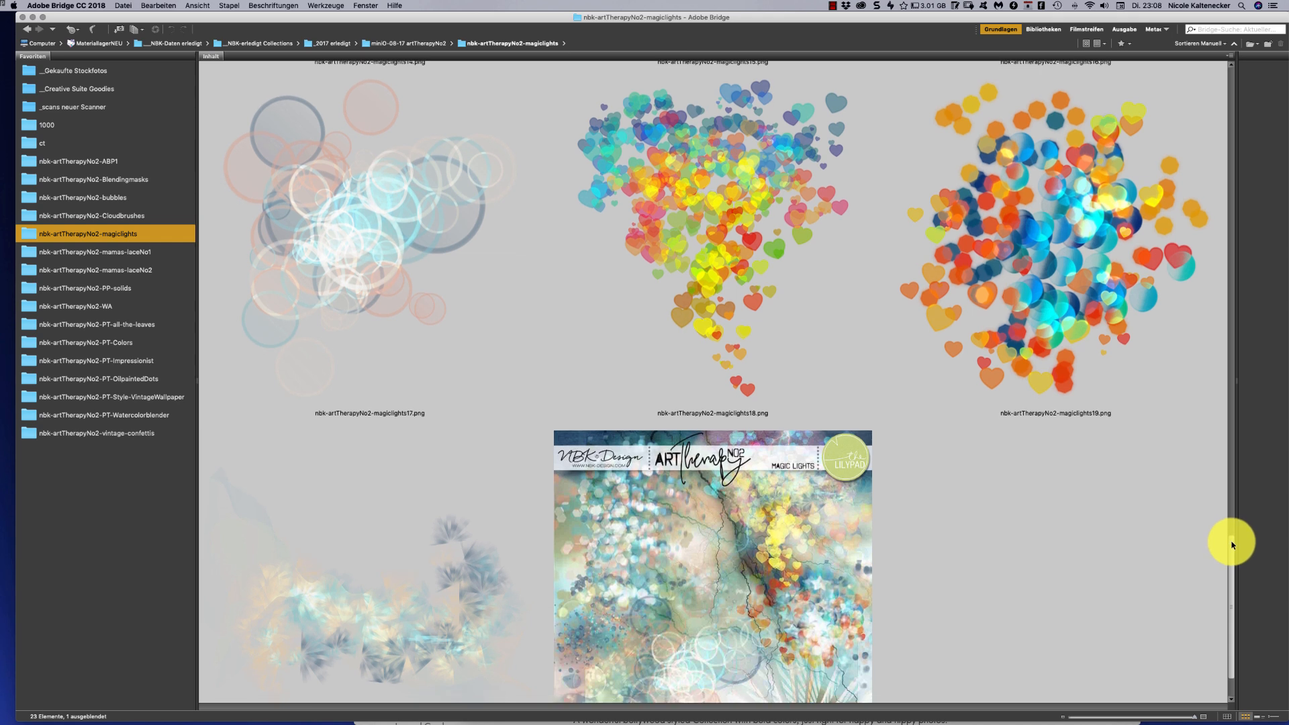
scroll(1232, 547, "down", 3)
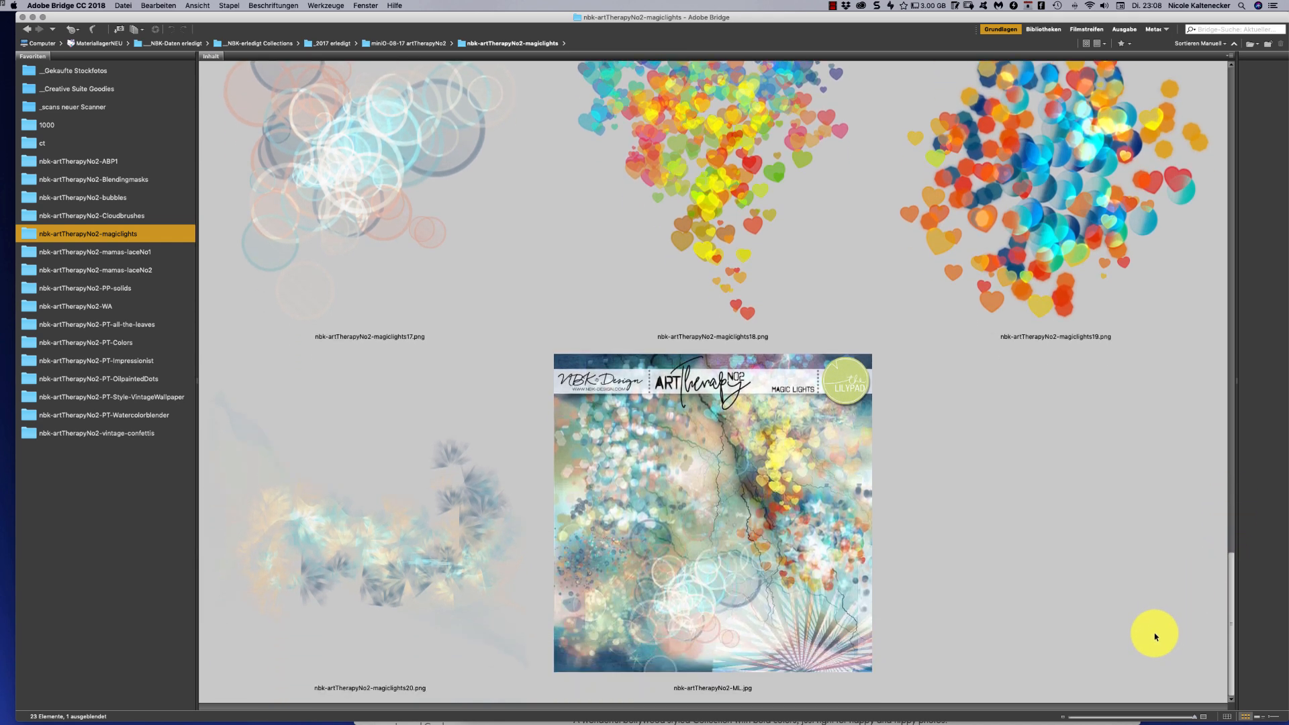
scroll(1155, 632, "up", 15)
scroll(1161, 202, "up", 4)
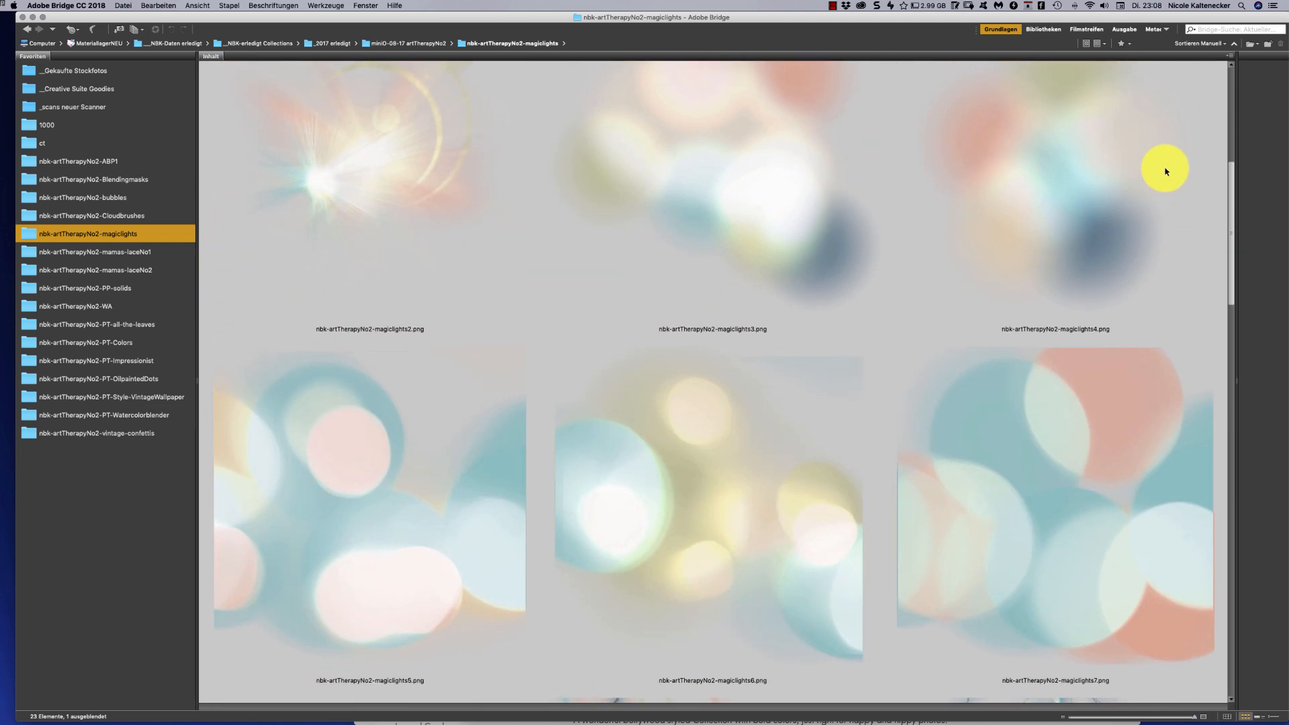
scroll(1175, 121, "up", 7)
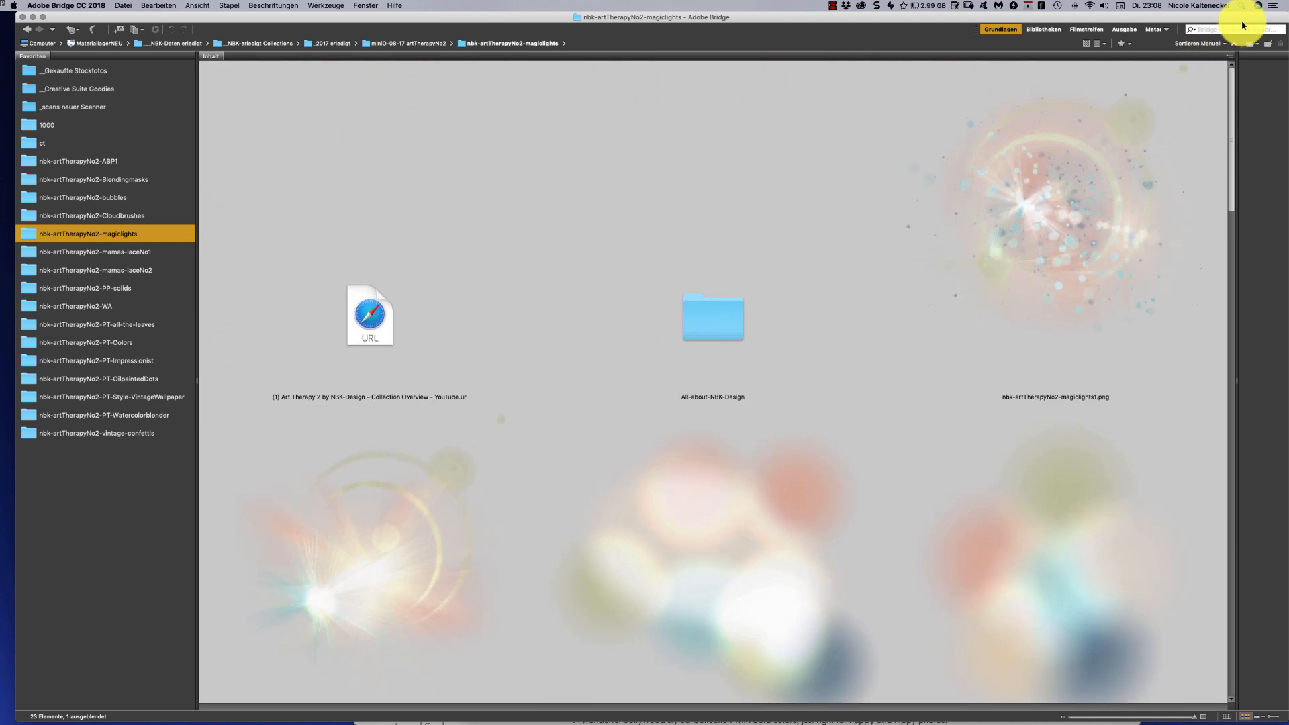
Open the nbk-artTherapyNo2-mamas-laceNo1 folder and look through its lace PNGs 1 to 6
left_click(146, 255)
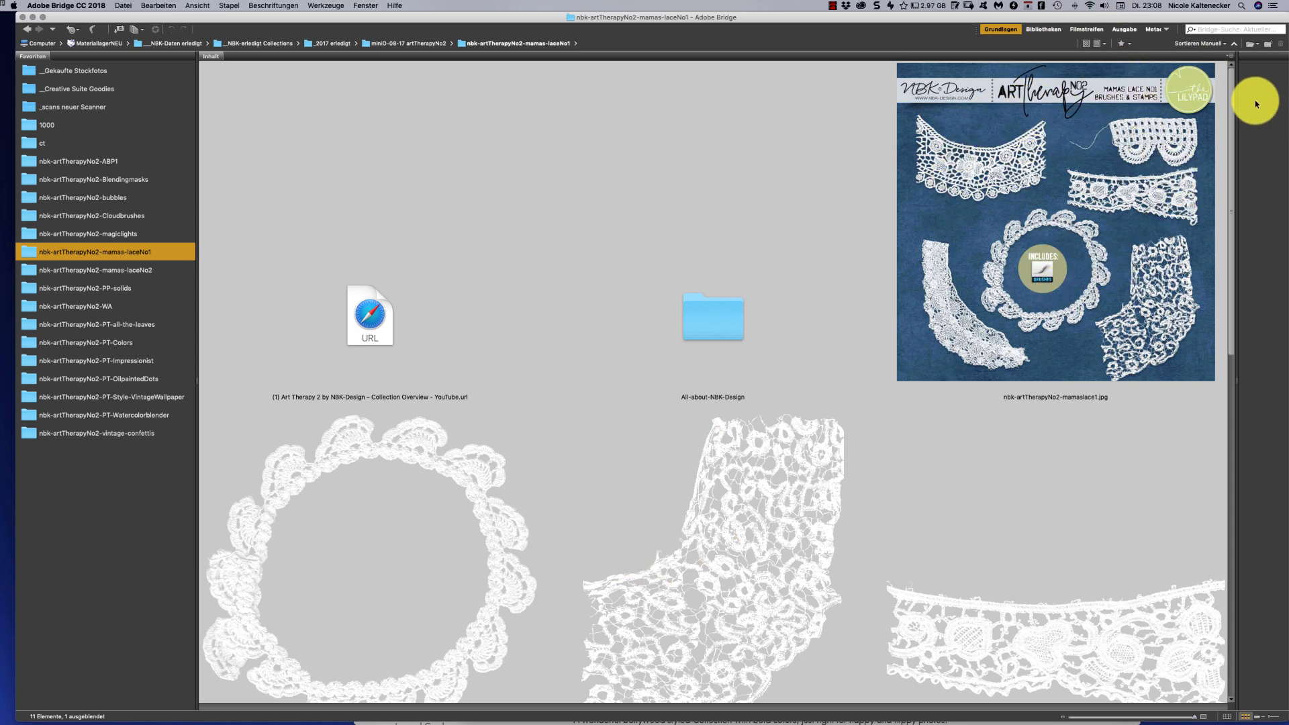
scroll(1229, 188, "down", 1)
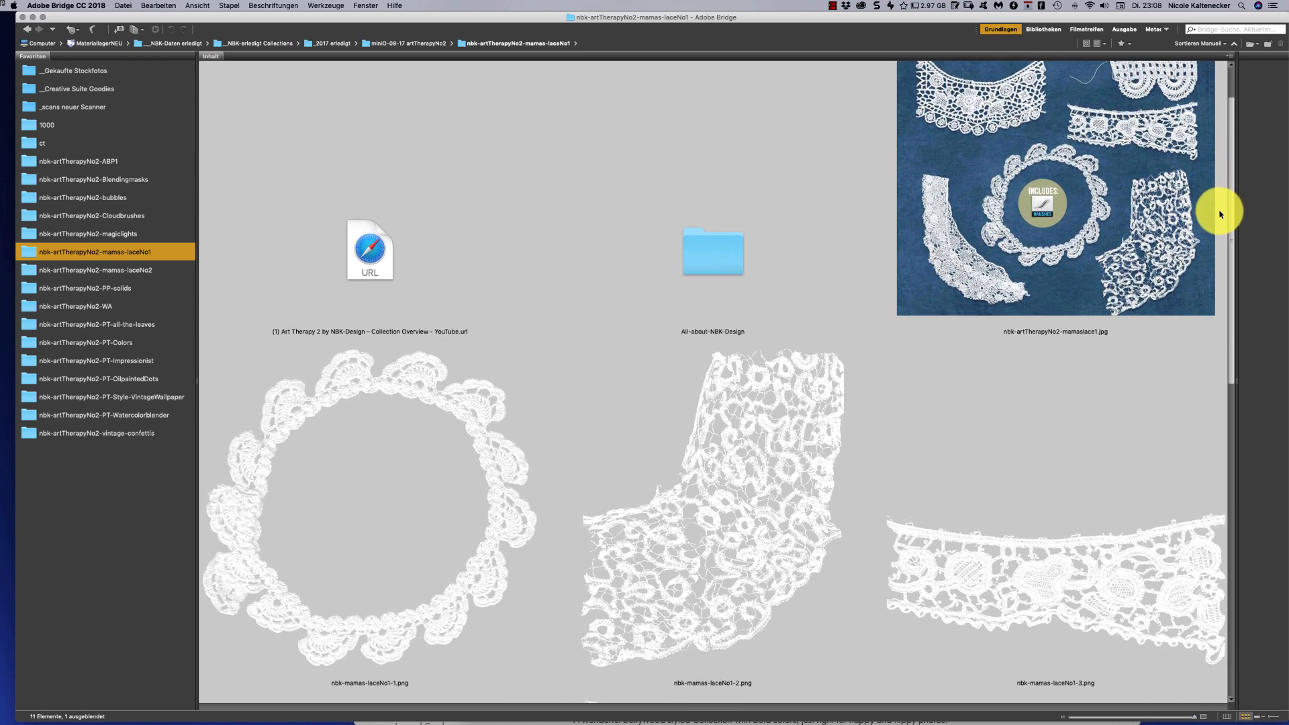
scroll(1220, 215, "down", 5)
scroll(1174, 304, "down", 6)
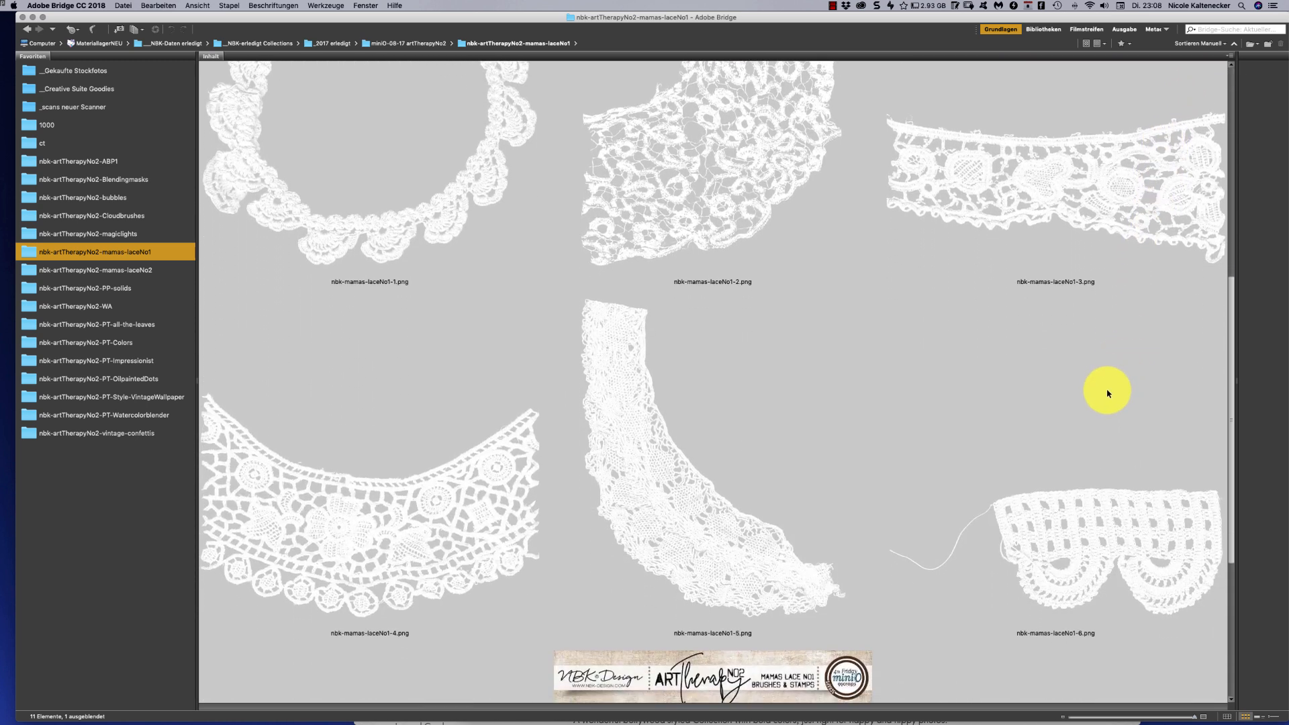
scroll(1077, 435, "down", 1)
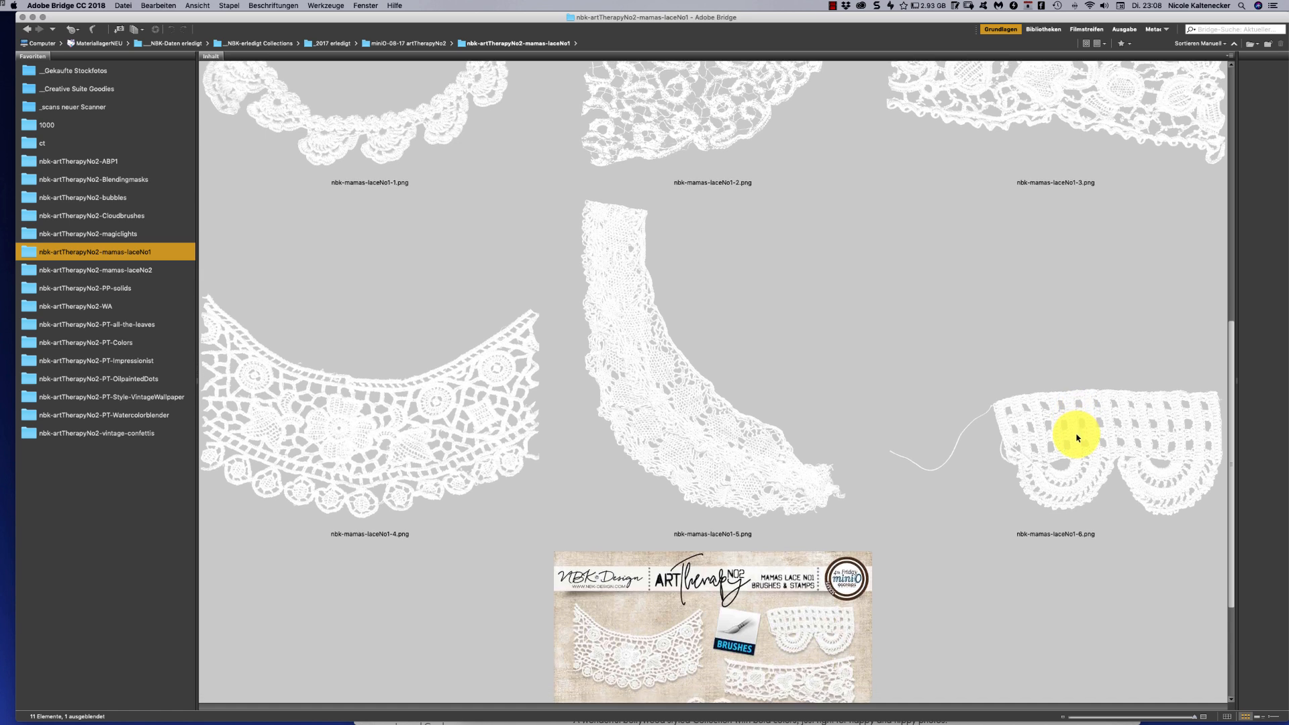
Look through the rest of the nbk-artTherapyNo2-mamas-laceNo1 folder, from the lace PNGs to the brush file and preview image
scroll(1077, 438, "down", 2)
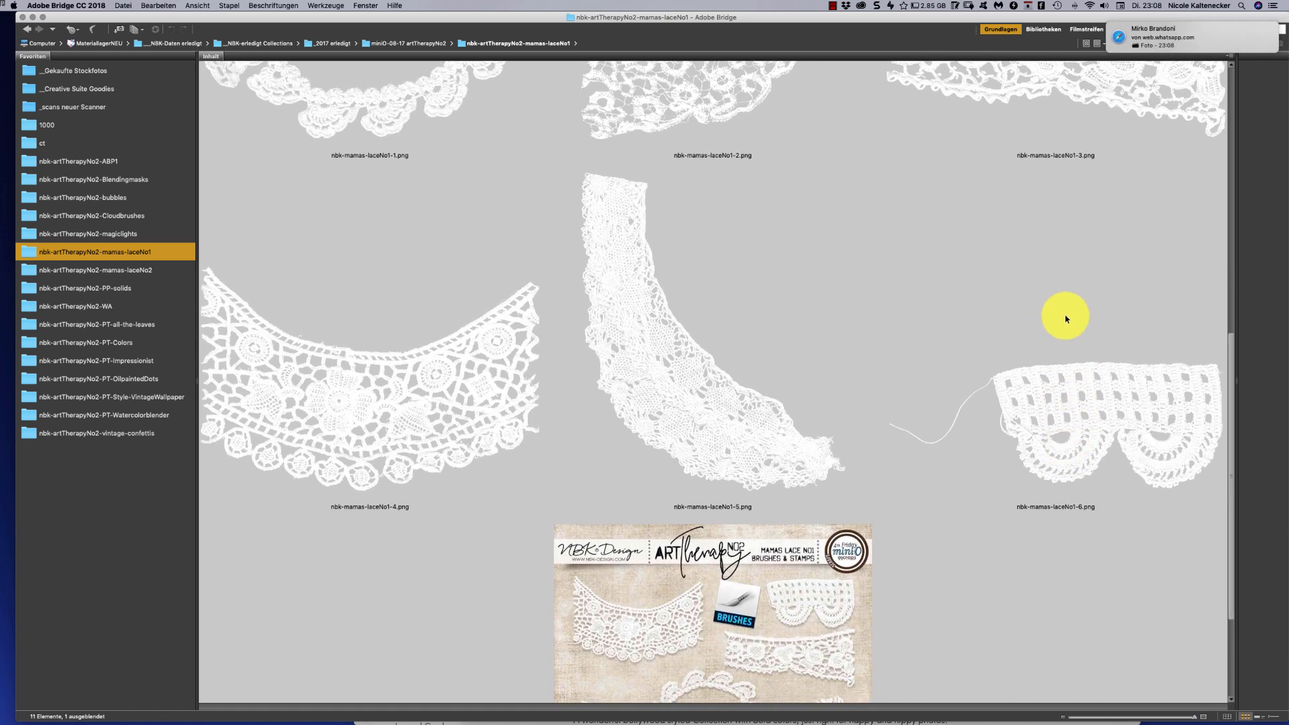
left_click_drag(1233, 344, 1138, 455)
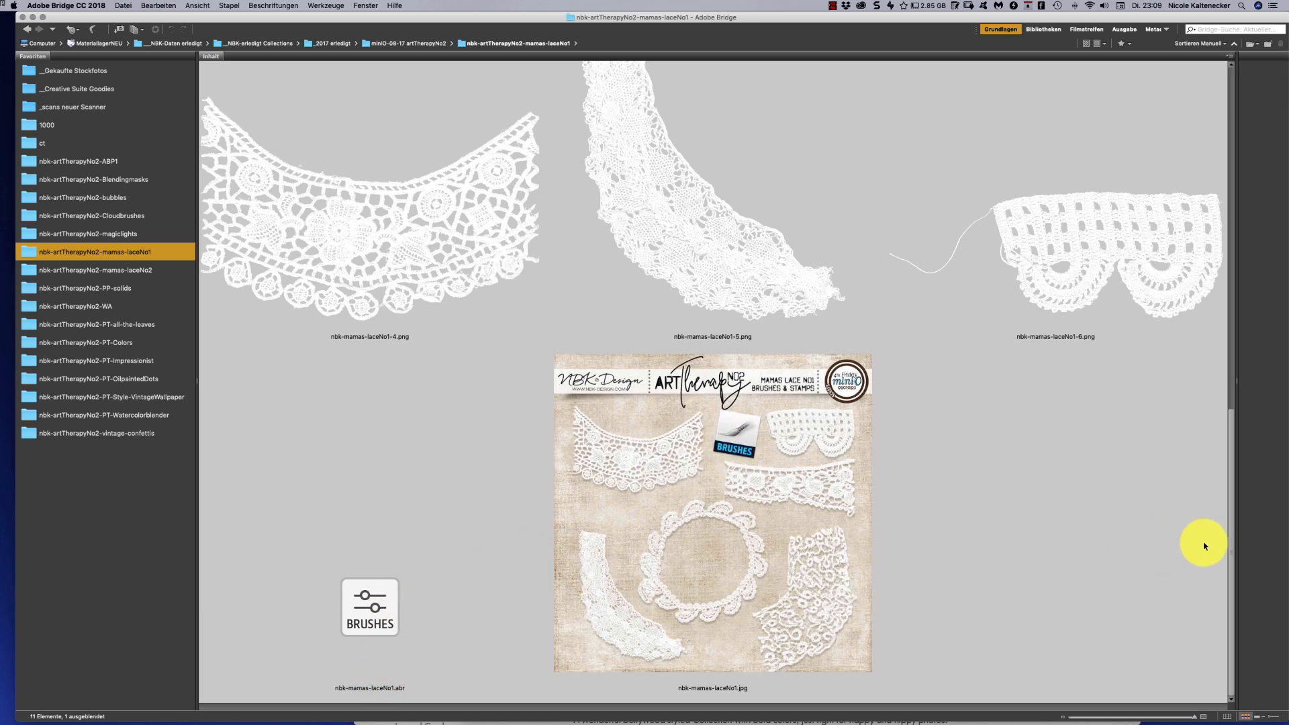
scroll(1229, 547, "up", 8)
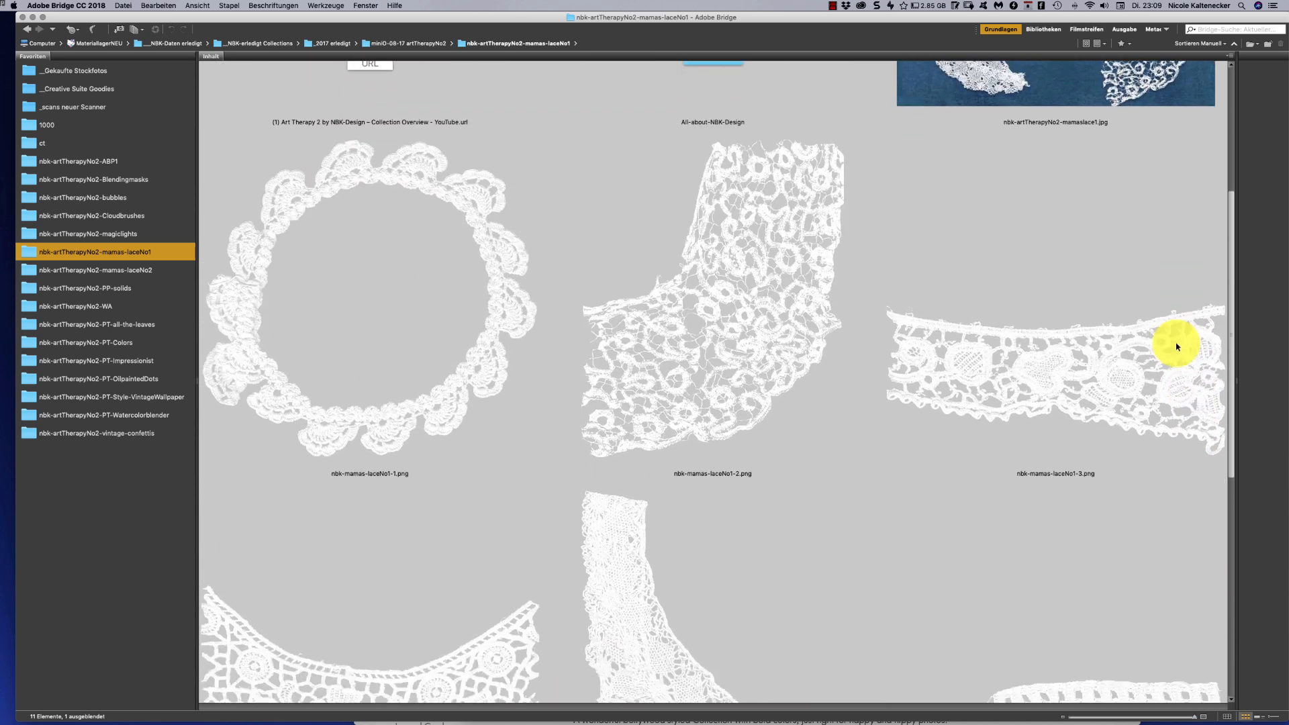
scroll(1176, 347, "down", 8)
Load nbk-mamas-laceNo1.abr into Photoshop and stamp the nbk-mamas-laceNo1-4.png brush once on Layer 1, over the bubbles
double_click(397, 590)
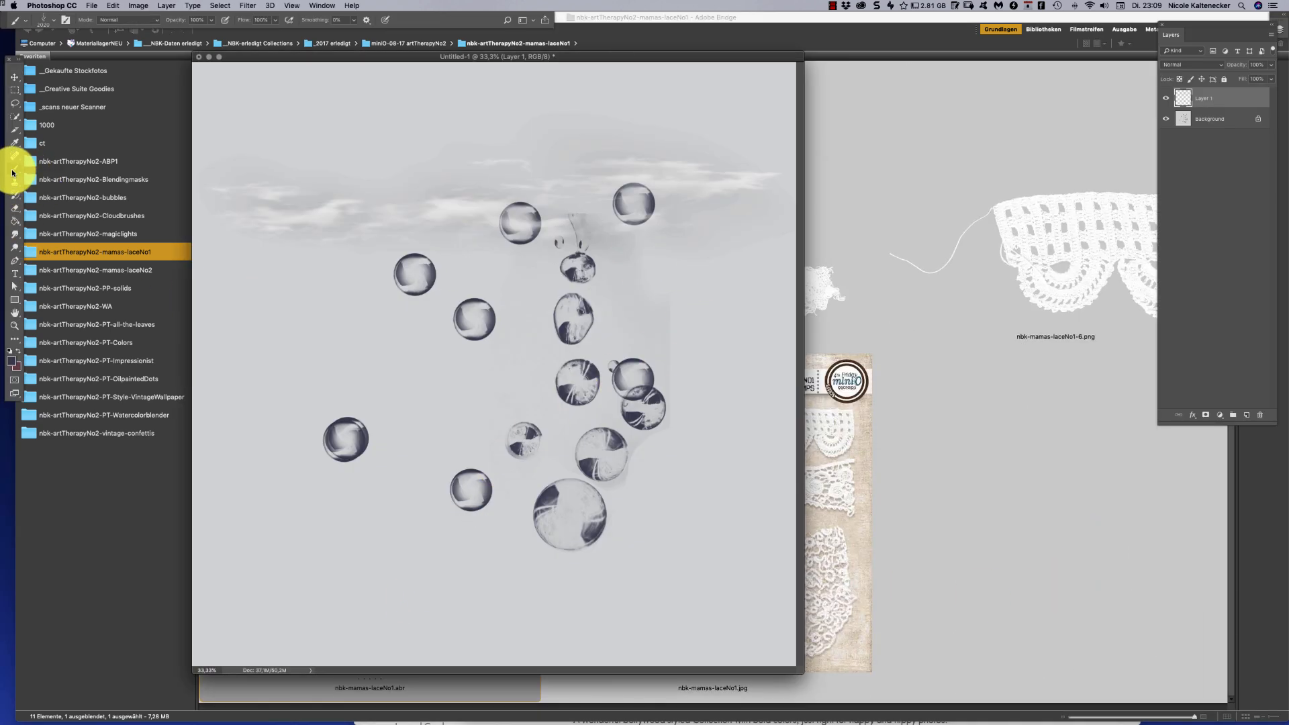
right_click(506, 325)
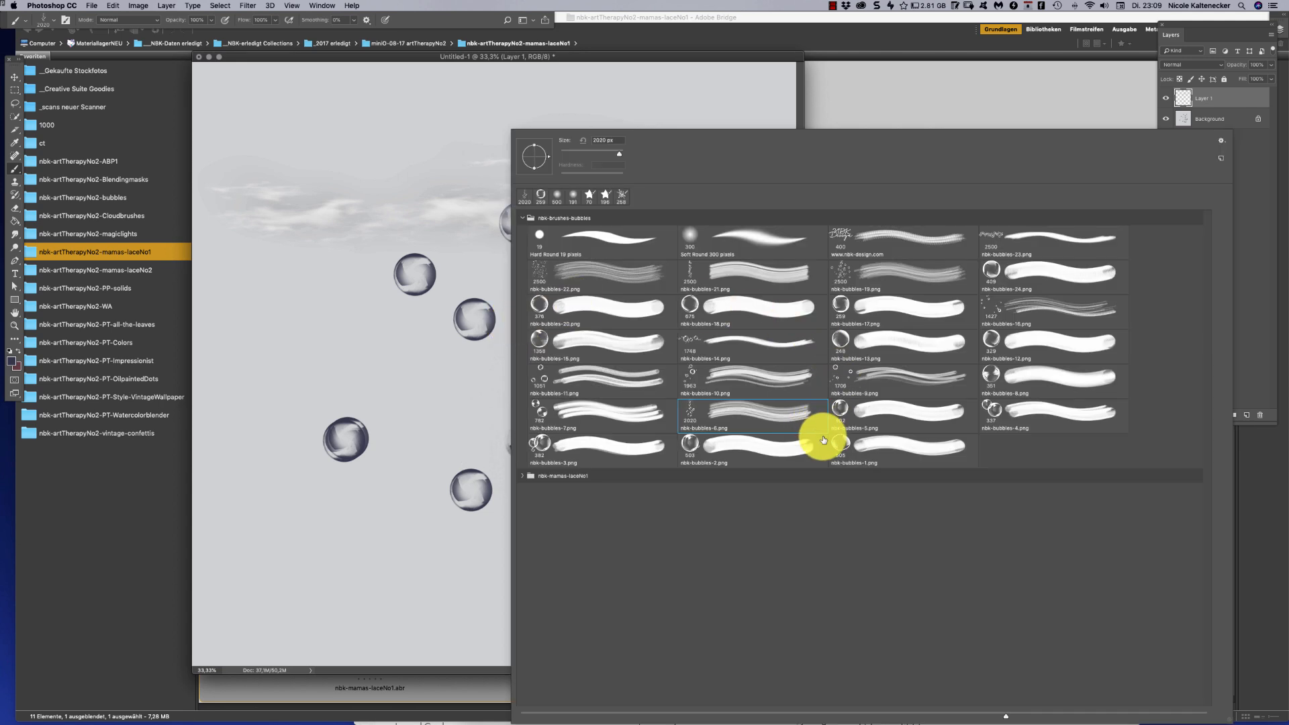
left_click(525, 477)
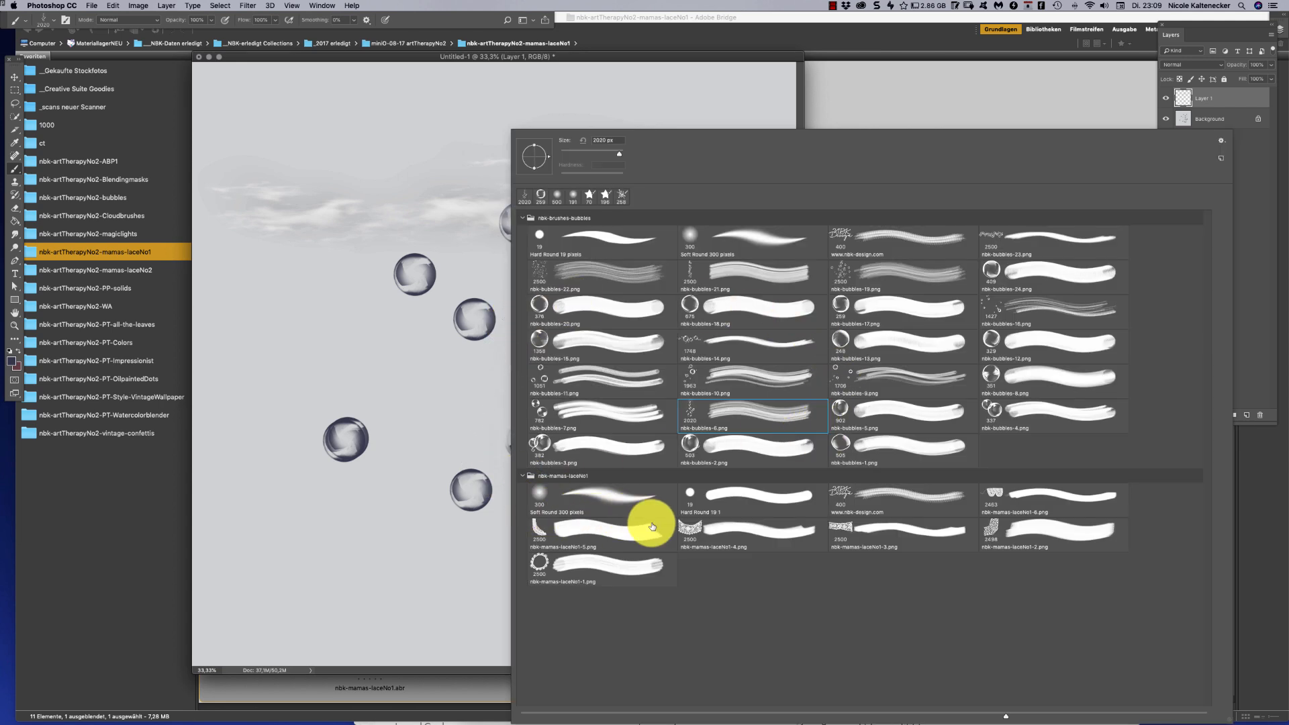
double_click(690, 521)
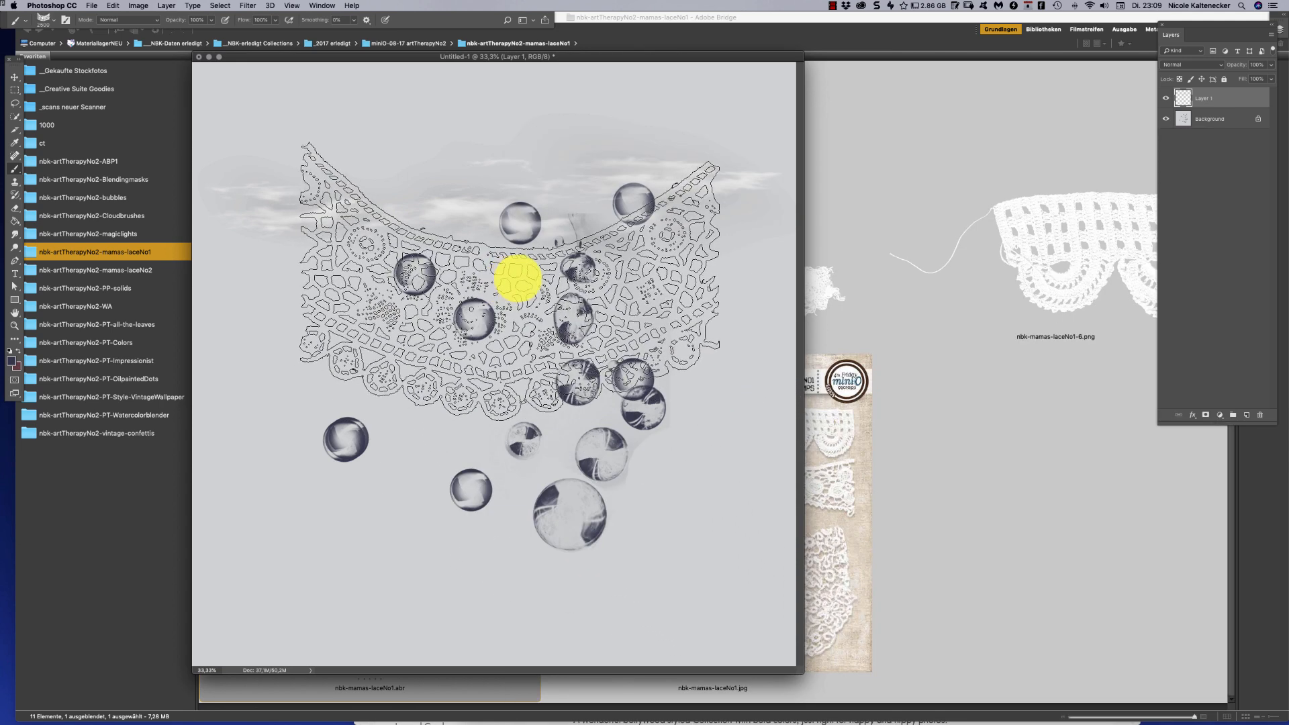
left_click(484, 254)
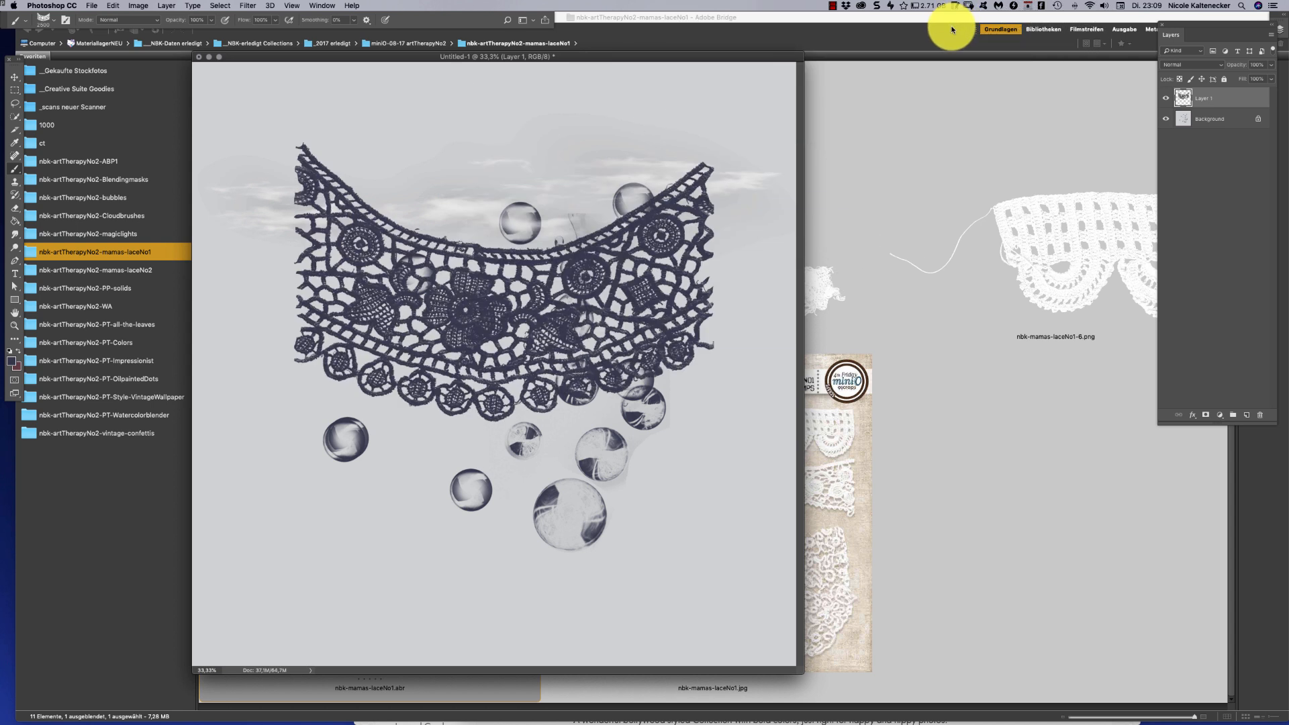
Clear everything on Layer 1, reset the colors to default black and white, and fill the Background layer with white
key("Delete")
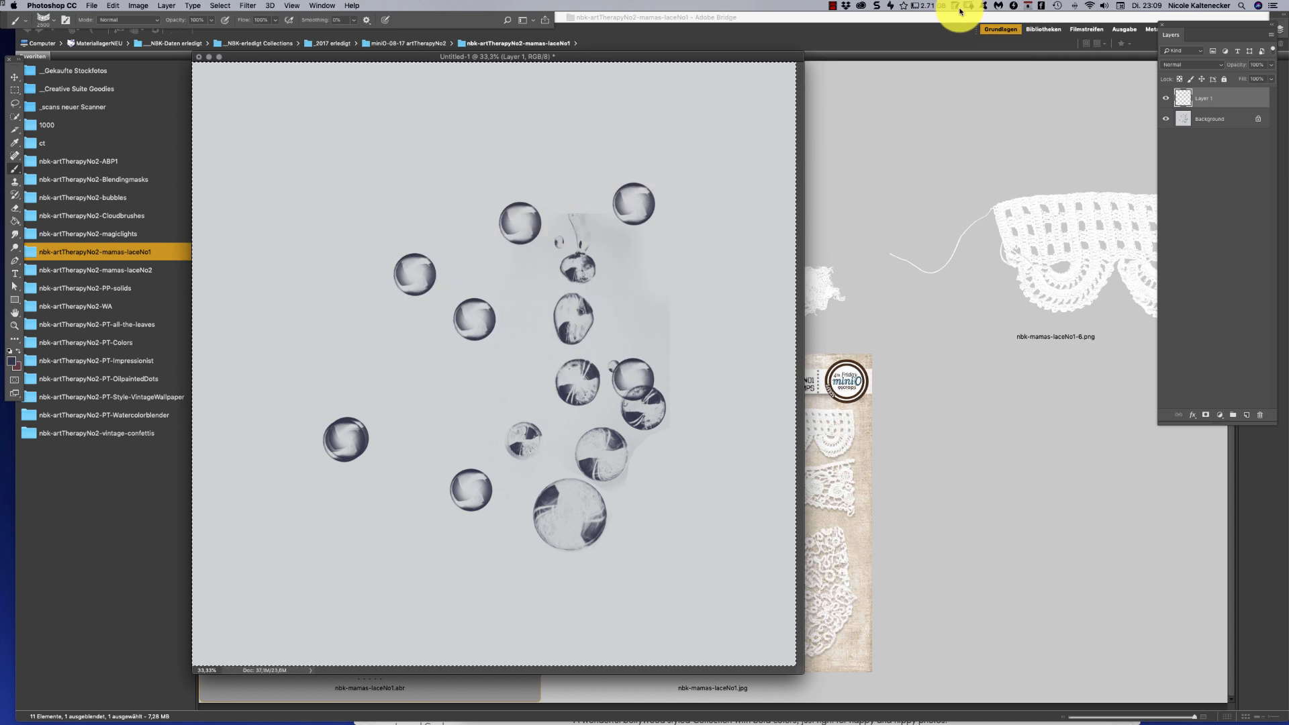
left_click(1215, 116)
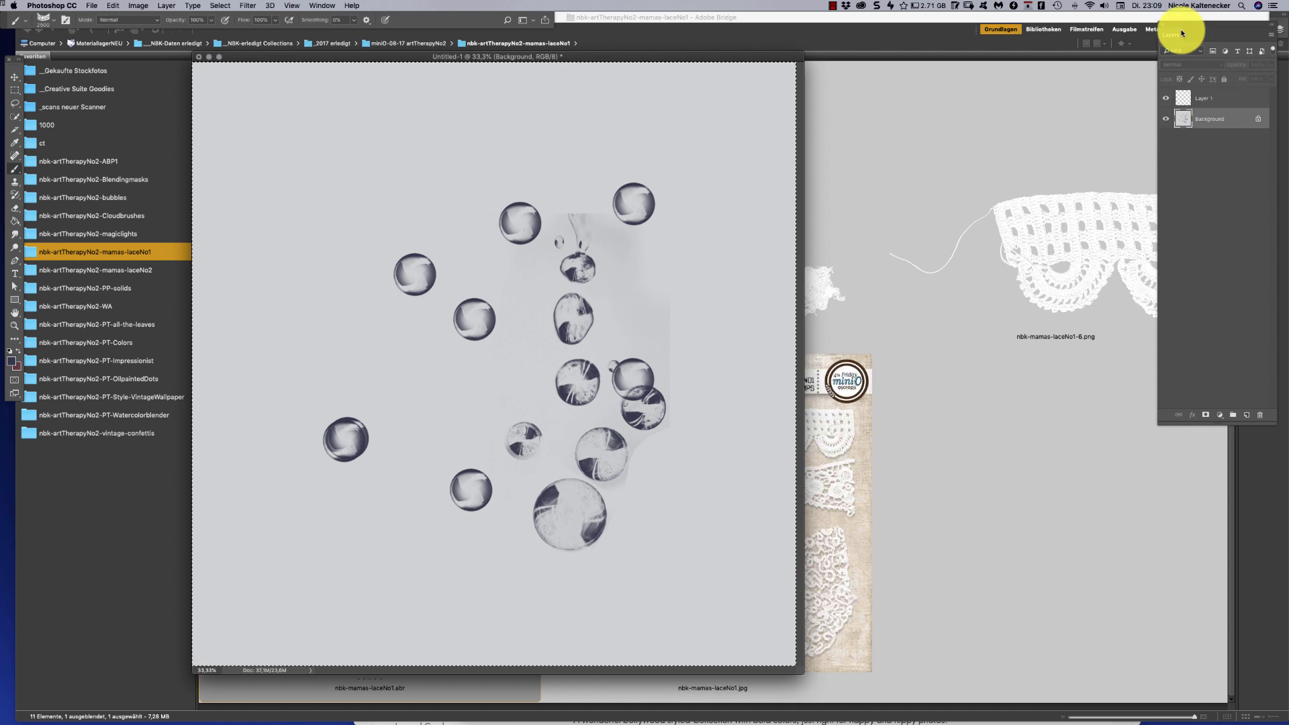
key("d")
key("super+BackSpace")
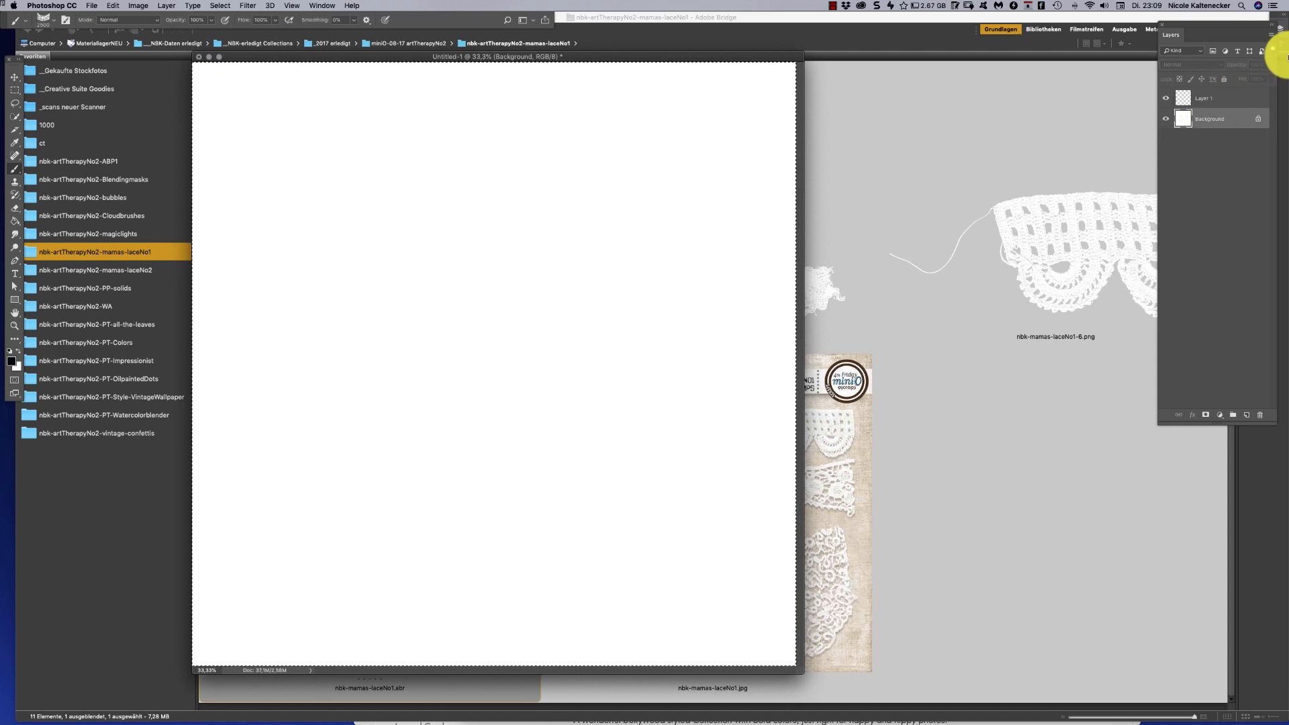
Stamp the lace collar brush in black on Layer 1 and examine its stitch detail up close
left_click(1218, 101)
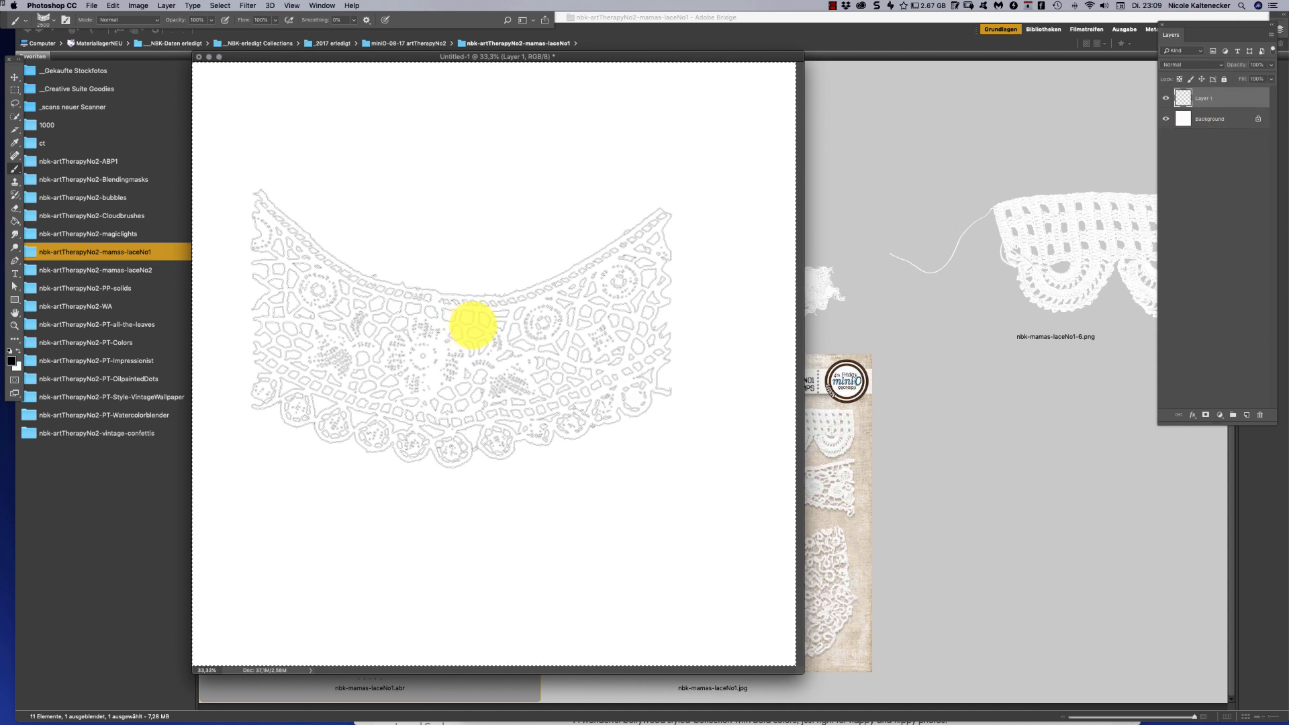
left_click(488, 323)
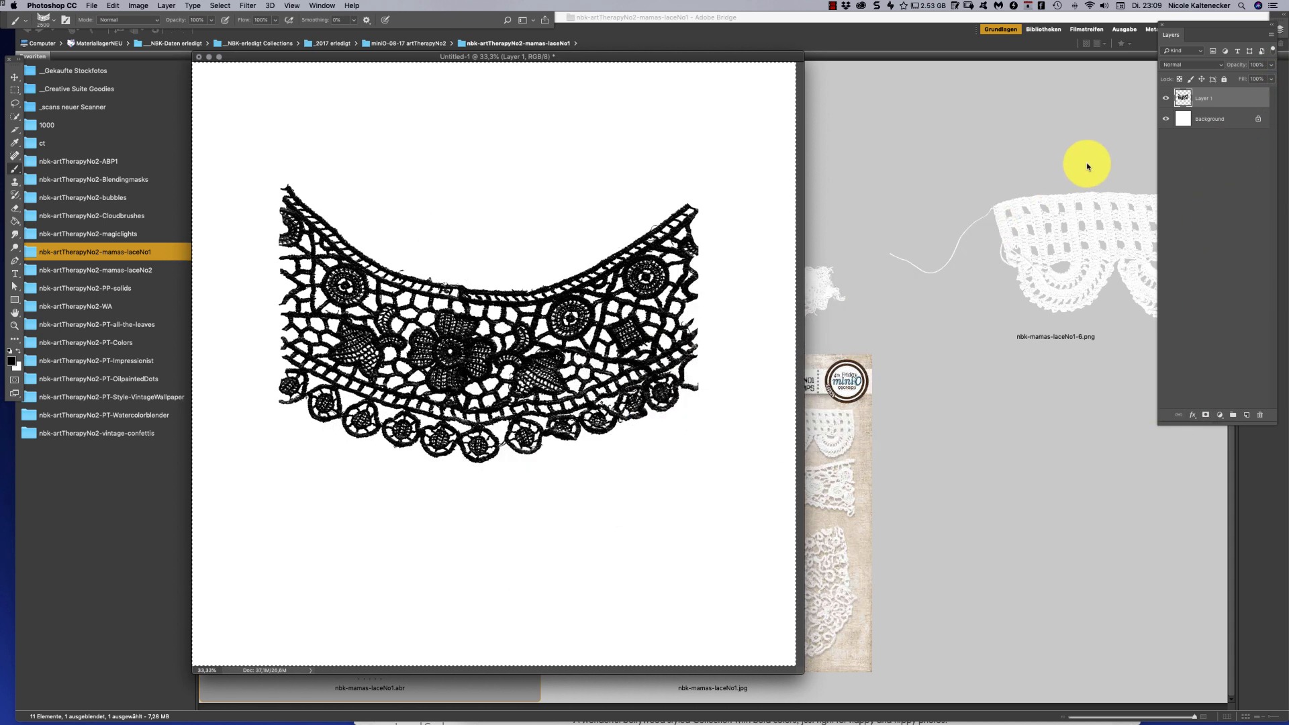
left_click_drag(679, 284, 584, 187)
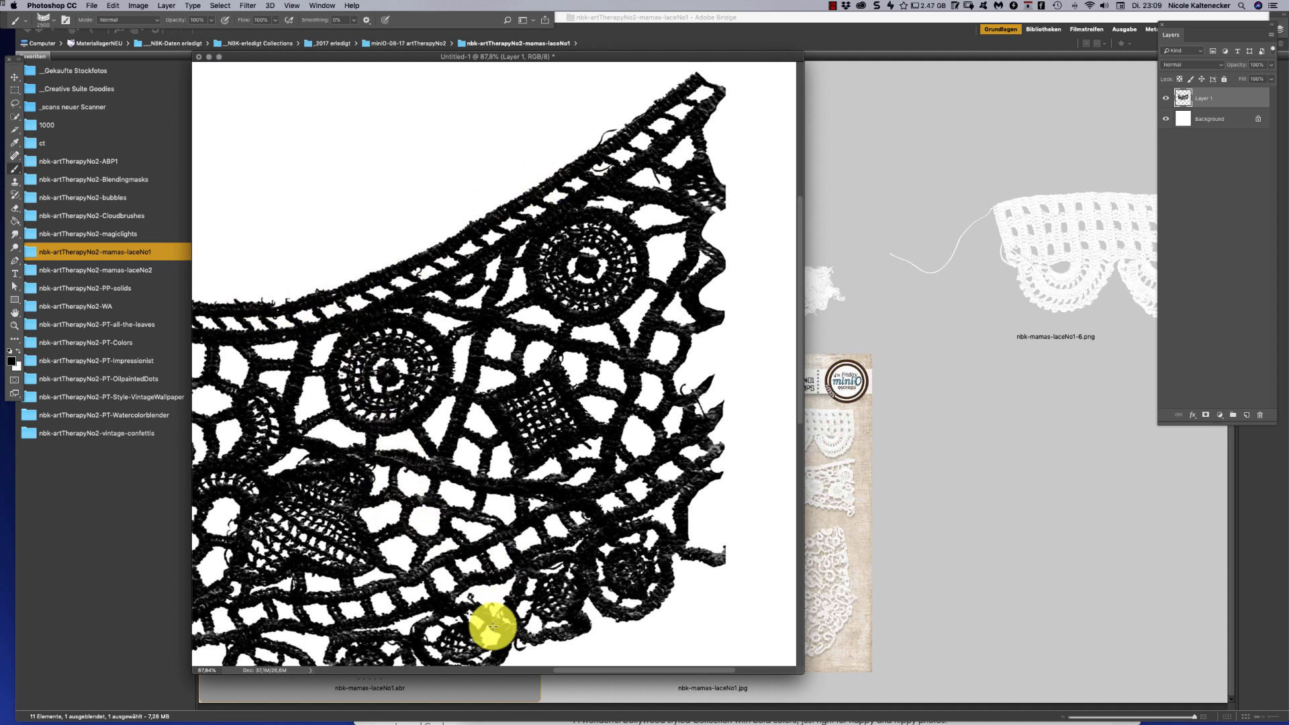
key("super+minus")
key("super+minus")
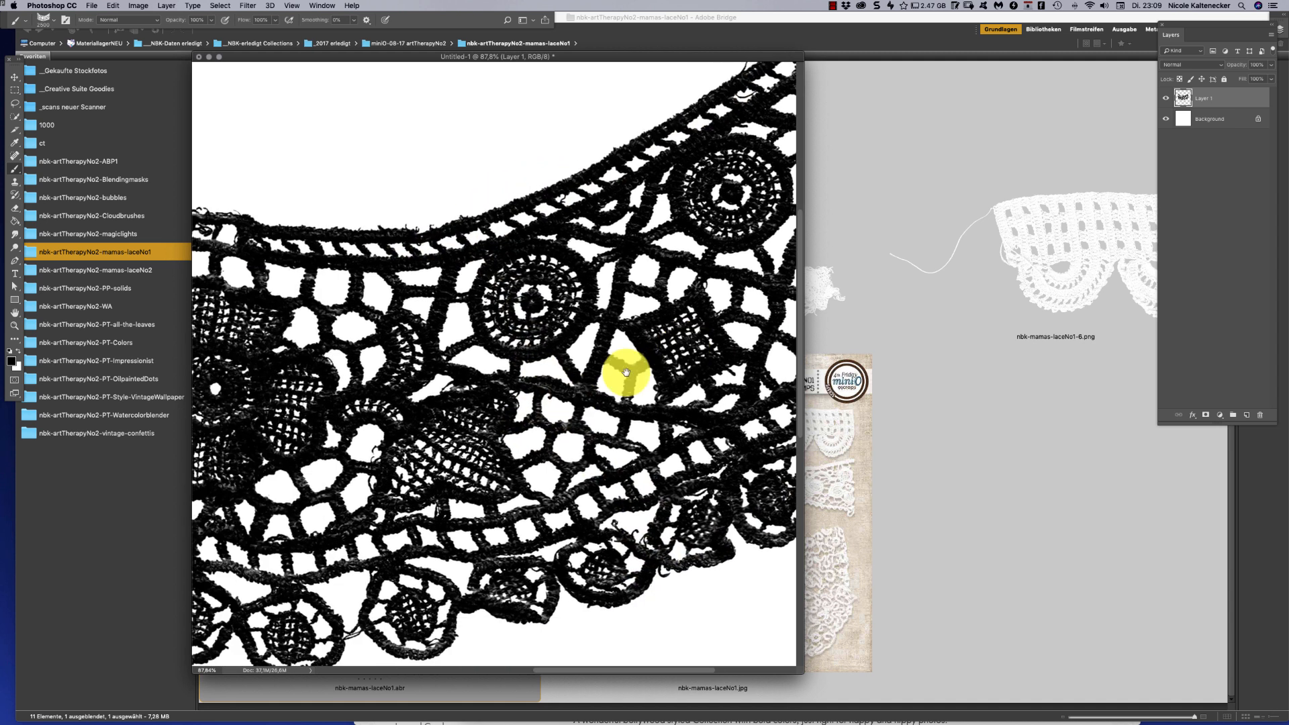
key("super+0")
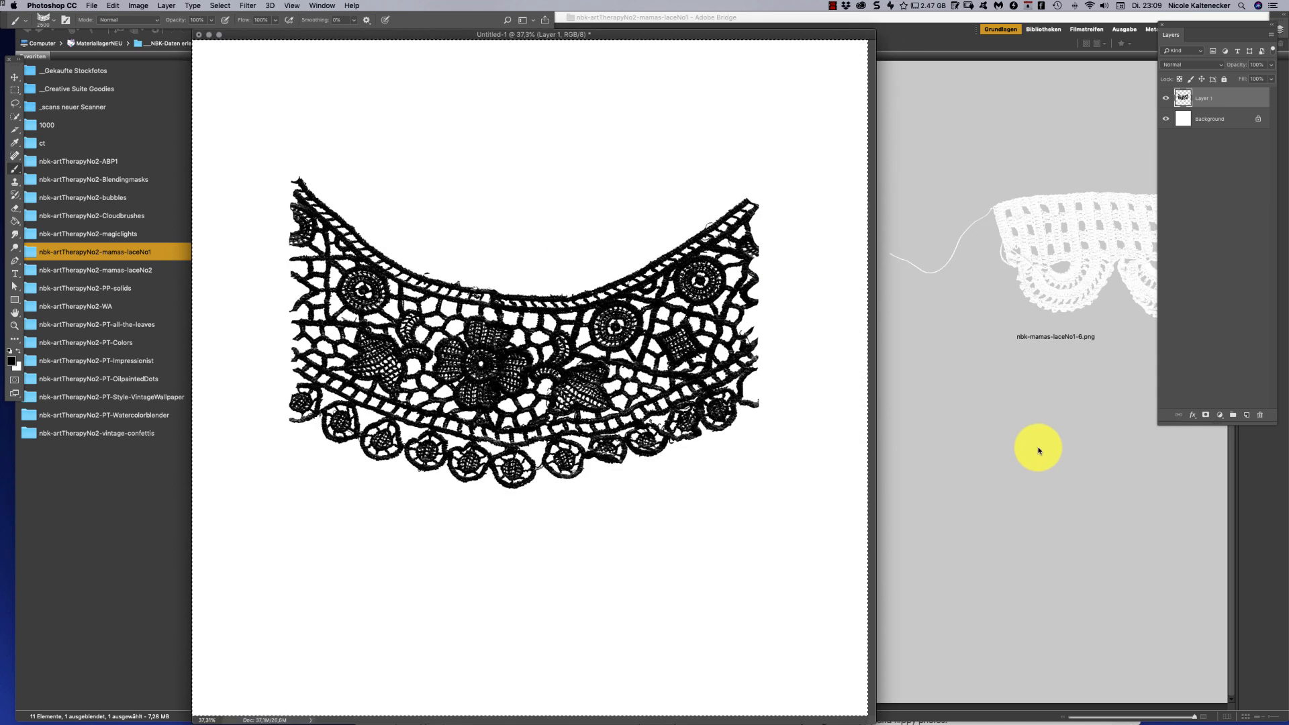
Switch to Bridge, open the nbk-artTherapyNo2-mamas-laceNo2 folder and look through the first lace images in its pngs subfolder
left_click(1036, 446)
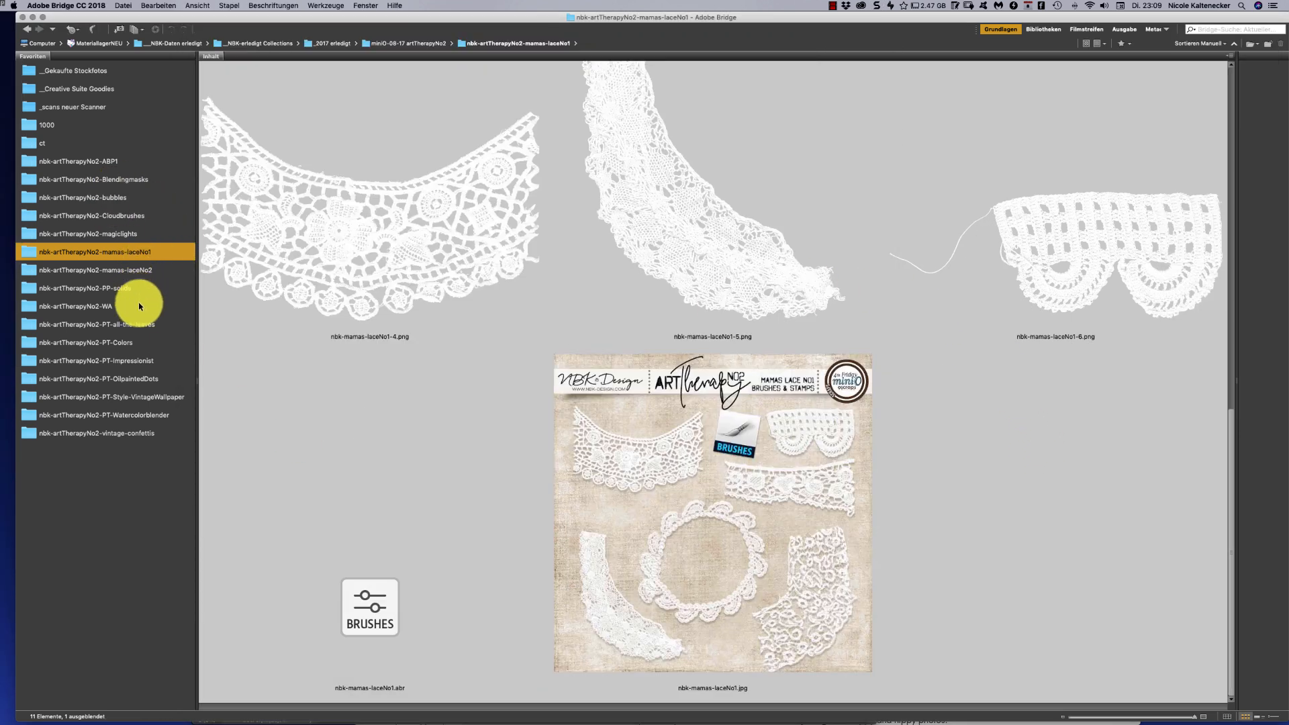
left_click(147, 277)
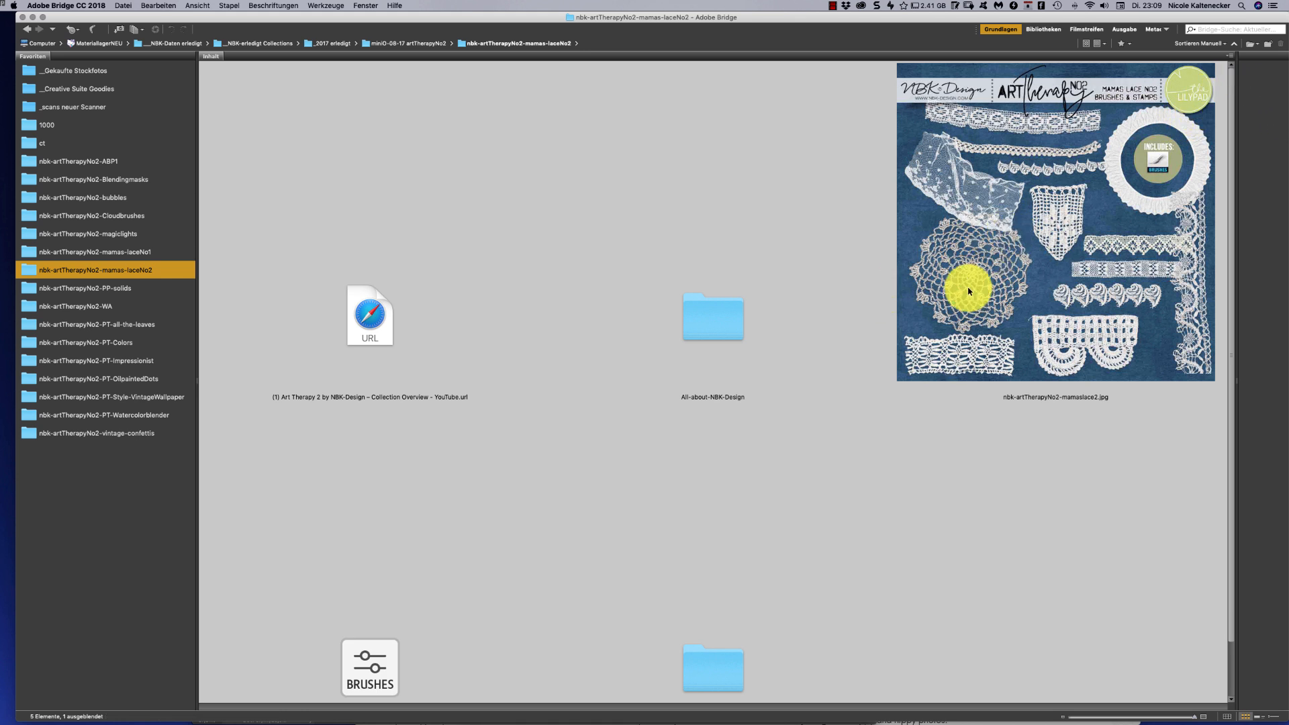
scroll(1232, 124, "down", 1)
scroll(1231, 124, "down", 2)
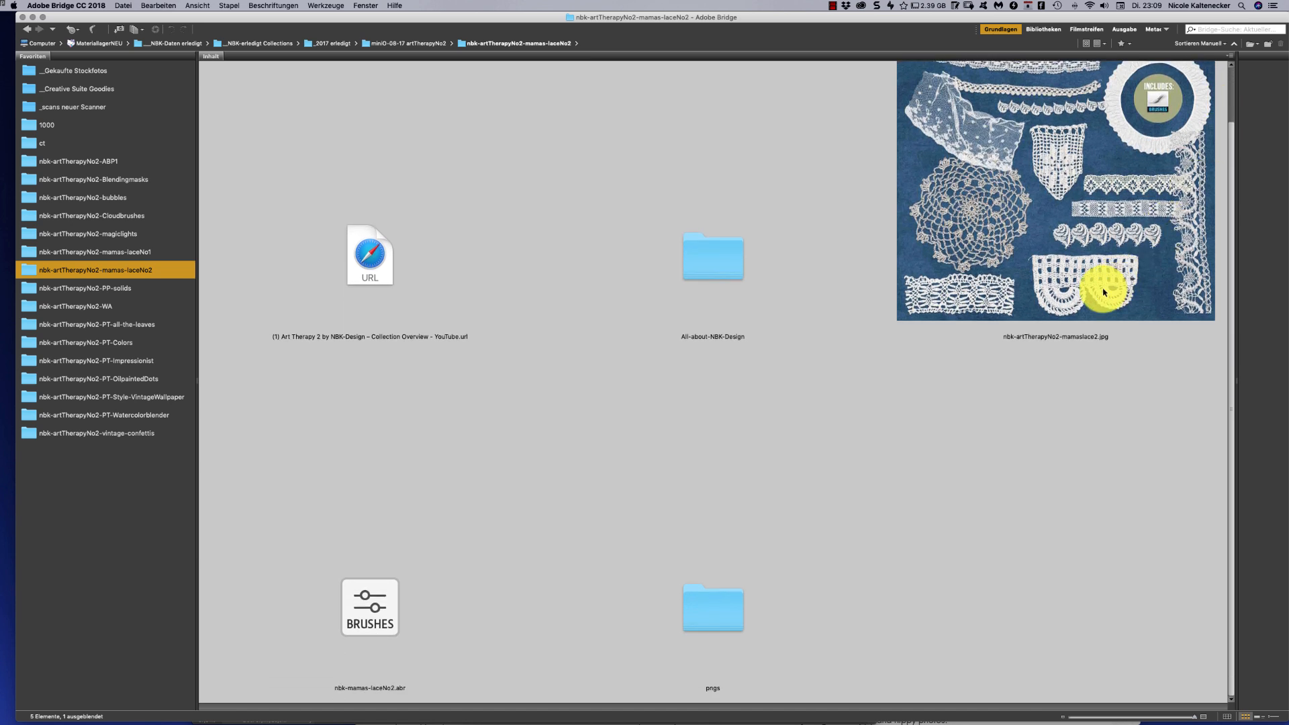
double_click(732, 595)
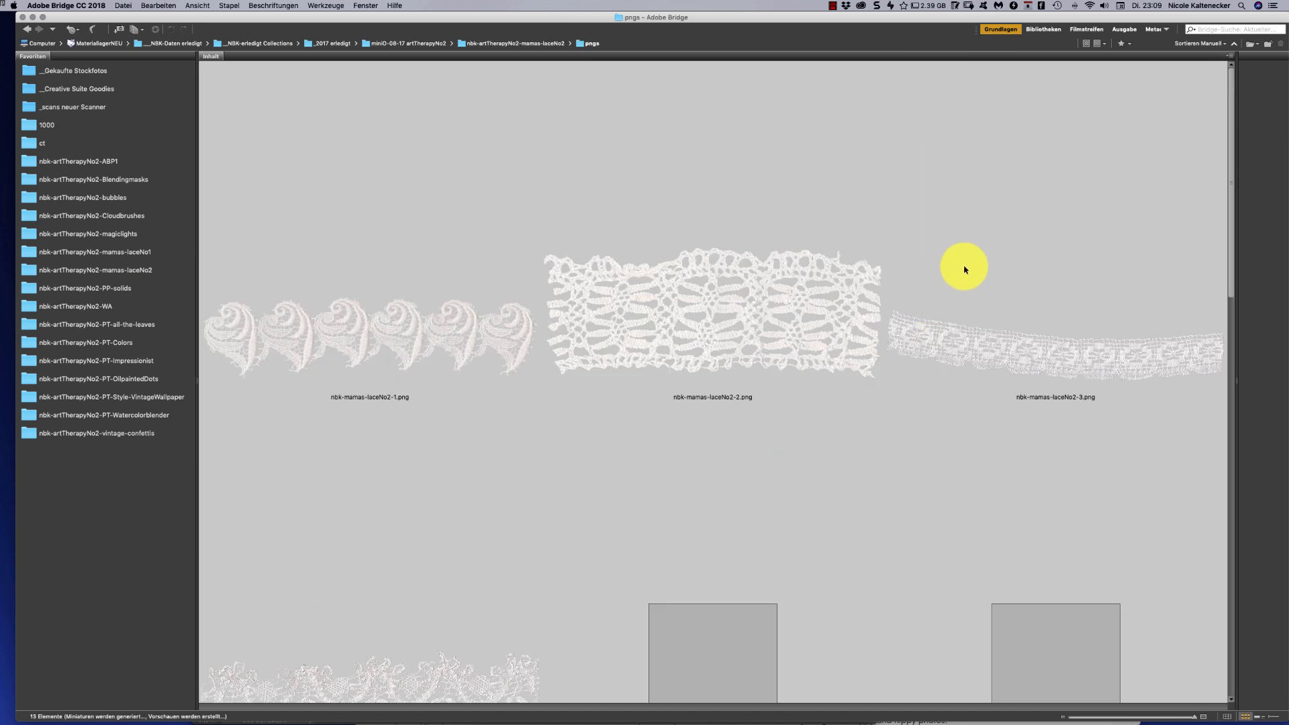
scroll(1221, 174, "down", 2)
scroll(1208, 188, "down", 5)
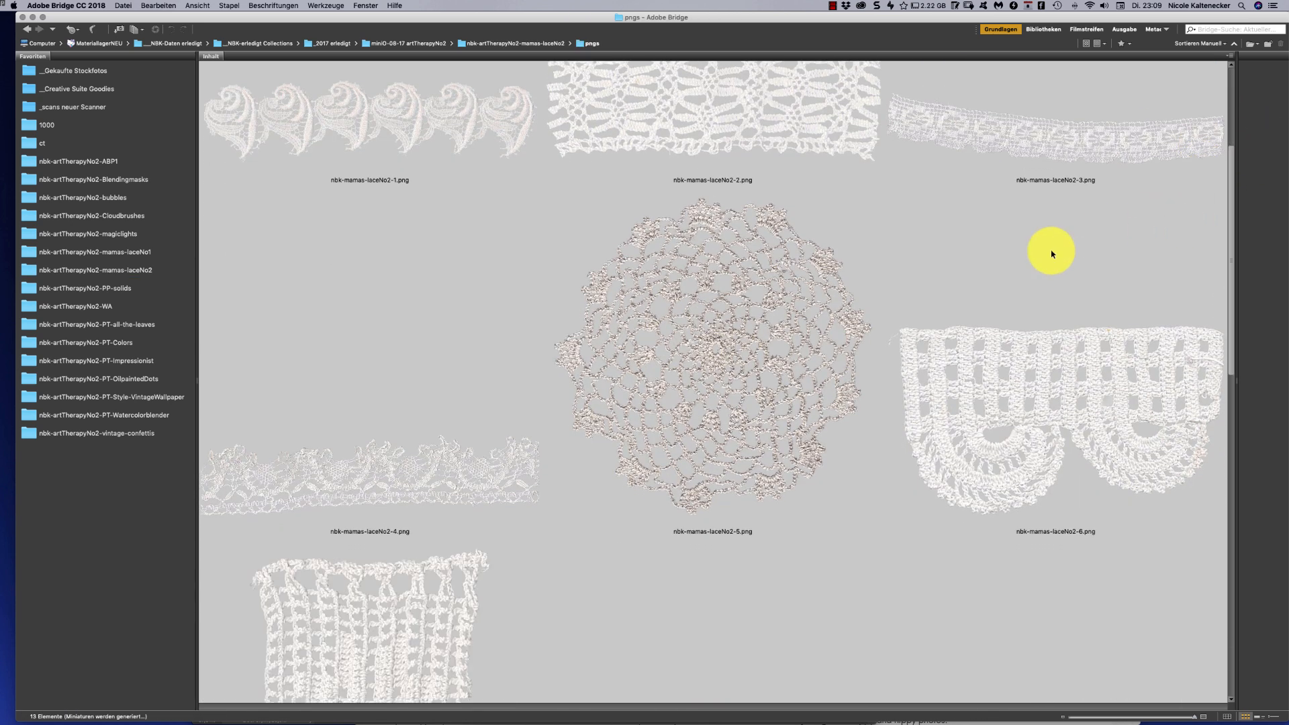
Open nbk-mamas-laceNo2-5.png in Photoshop, copy the doily over the black lace in Untitled-1, and close the PNG
double_click(781, 368)
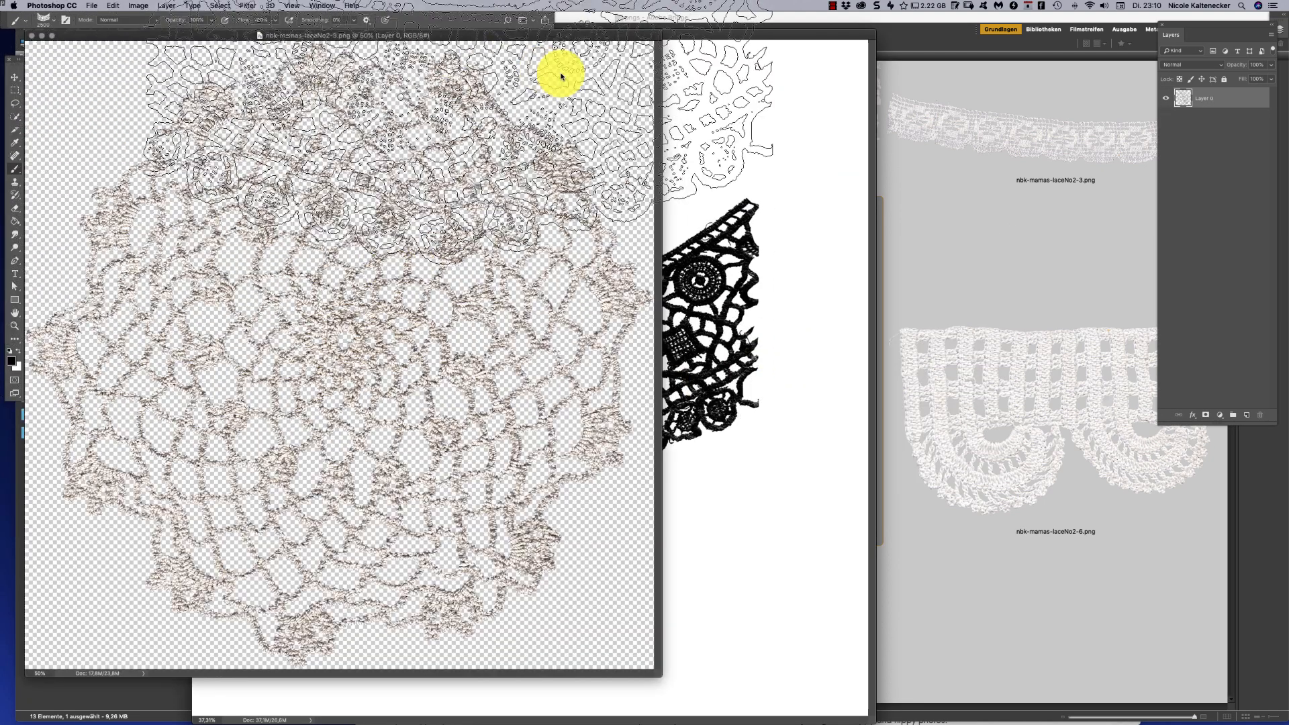
left_click(15, 78)
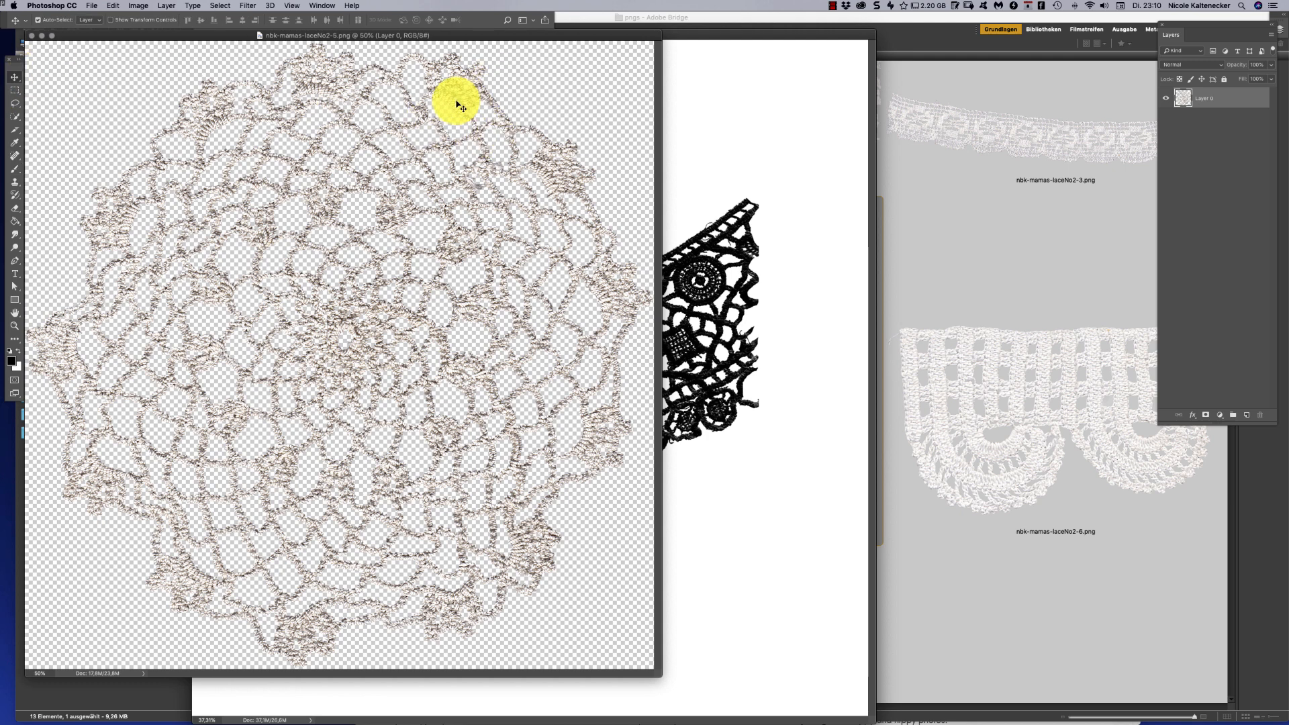
left_click_drag(459, 105, 698, 222)
left_click(87, 403)
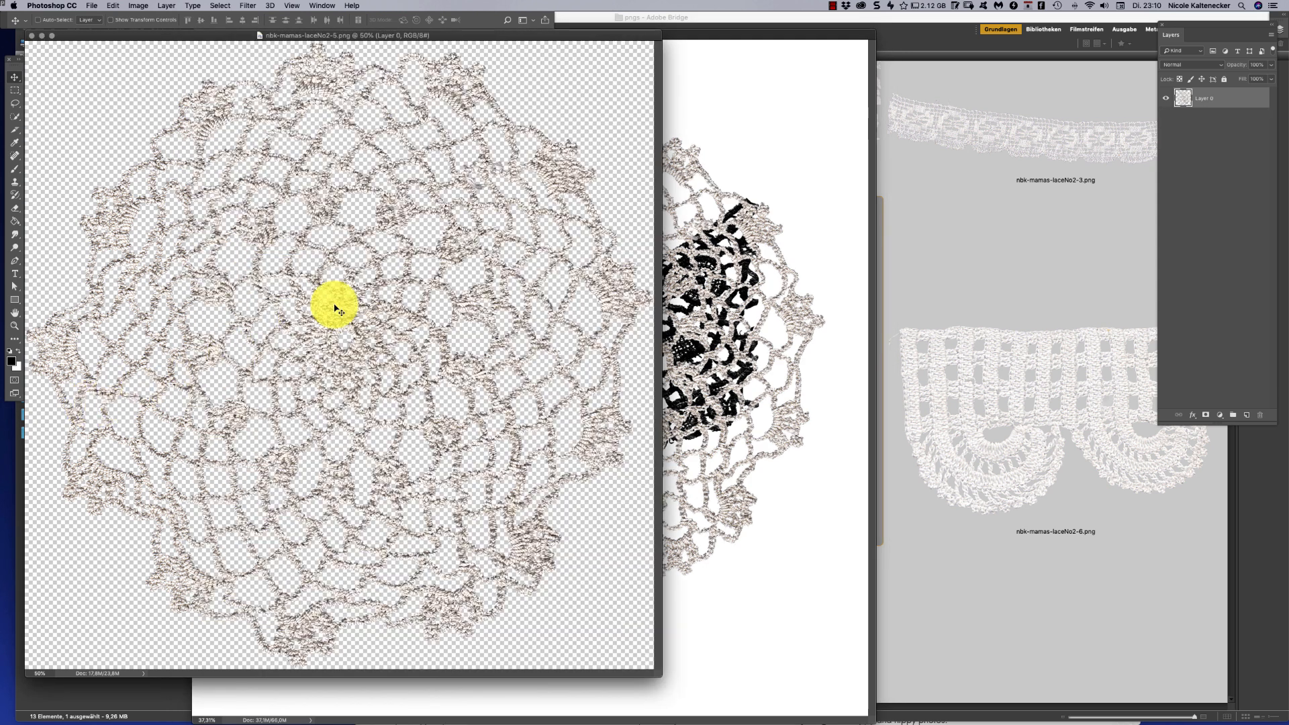
key("super+w")
Open nbk-mamas-laceNo2-4.png from Bridge and copy the lace border into Untitled-1 below the doily, with nothing left selected
left_click(1012, 289)
left_click(613, 557)
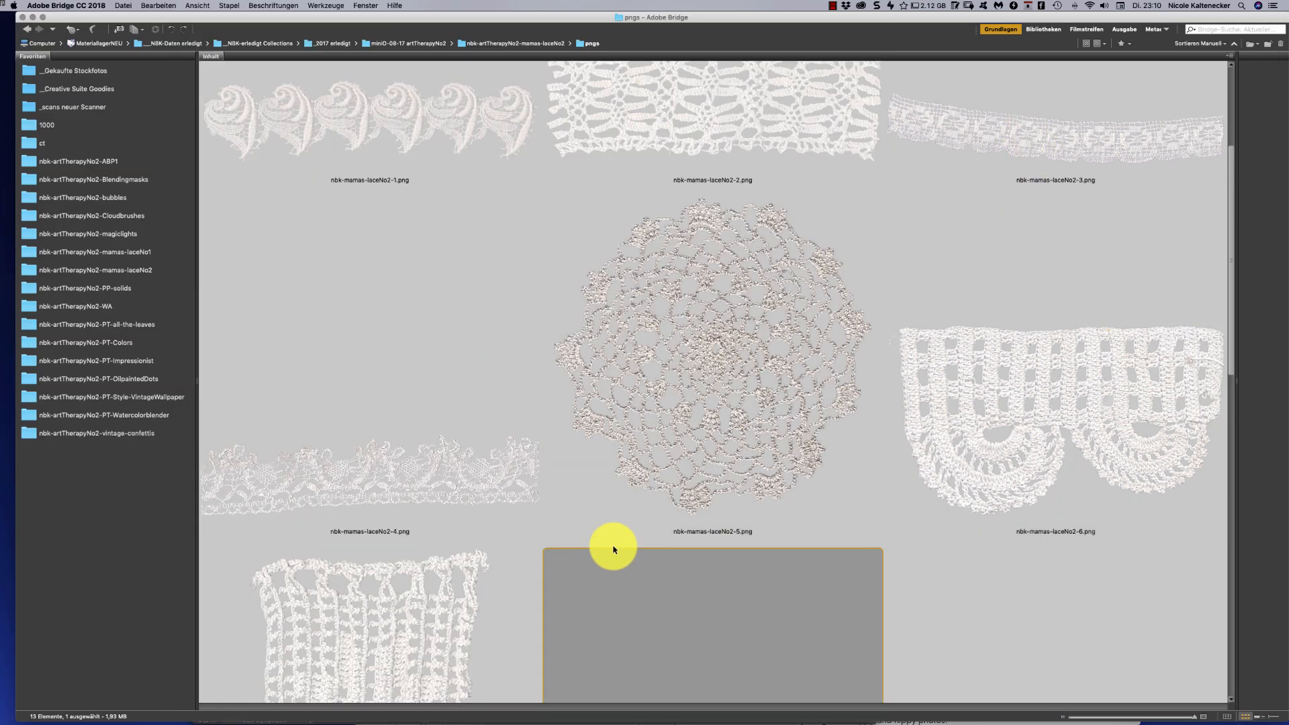
left_click(517, 479)
double_click(524, 480)
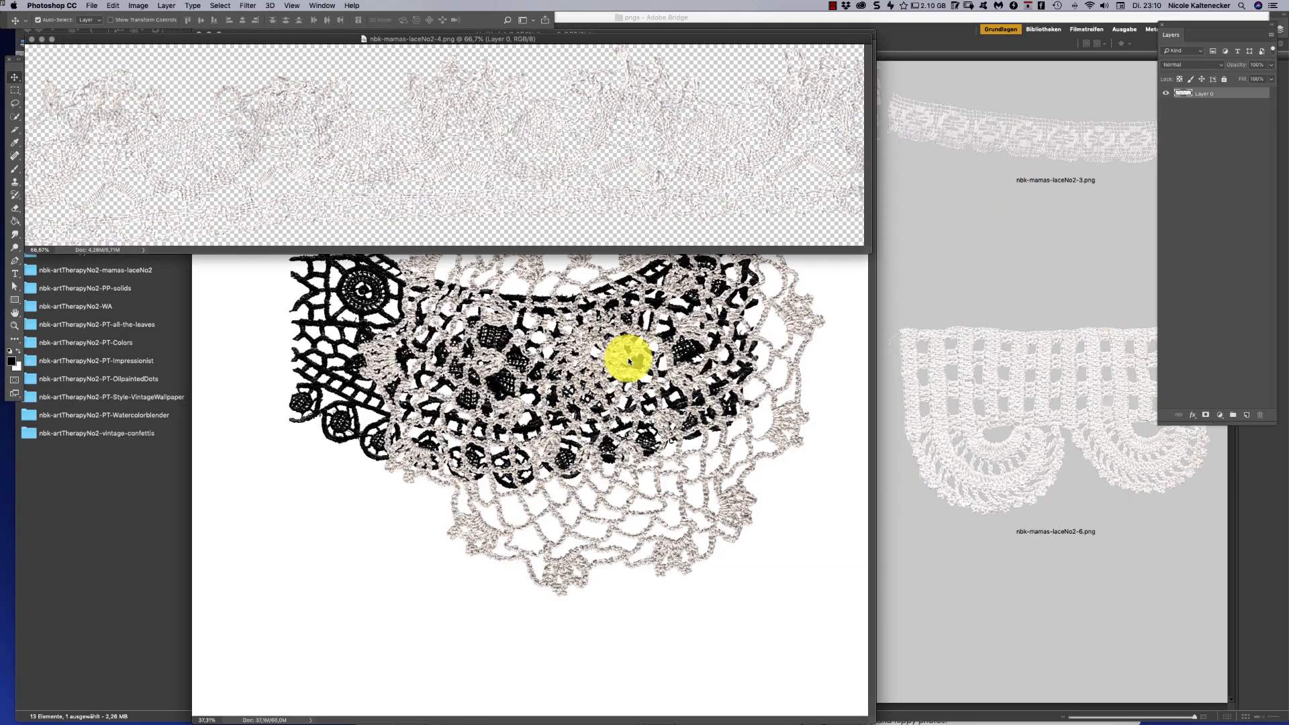
left_click_drag(675, 124, 604, 630)
key("super+d")
left_click(711, 595)
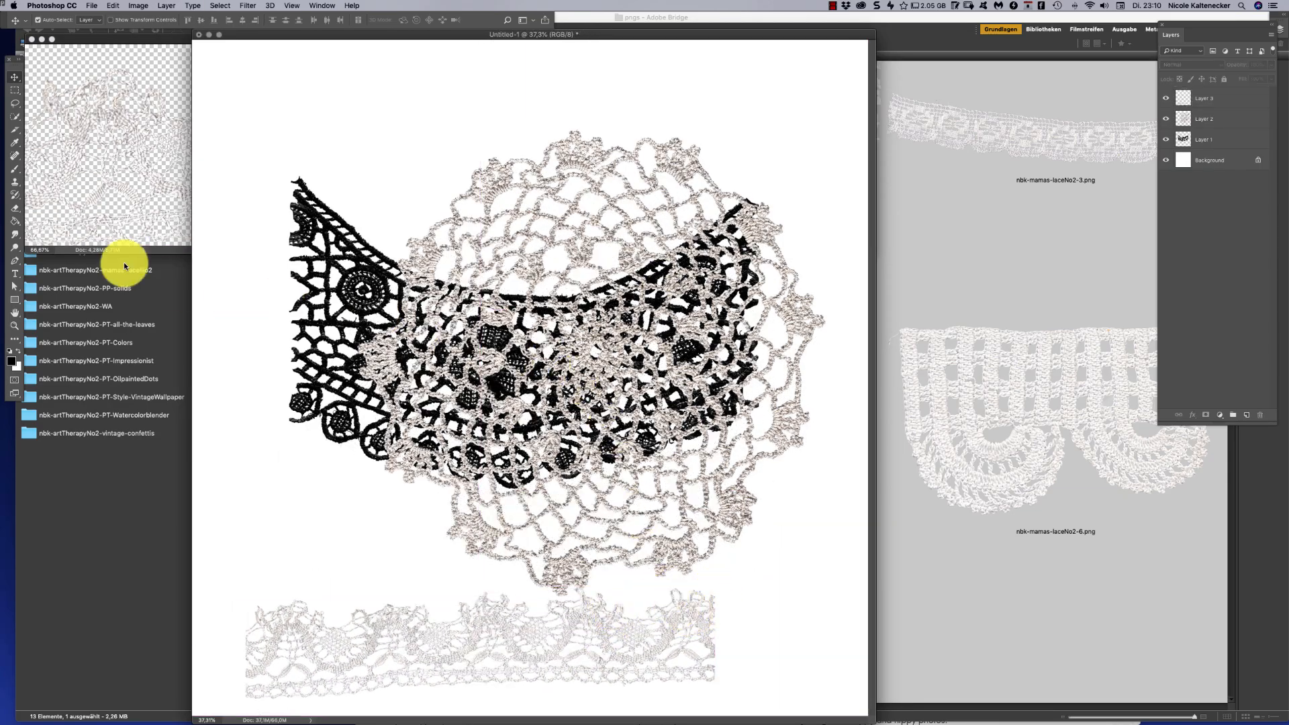
Open nbk-mamas-laceNo2-6.png from Bridge to view its crochet detail at 100%, and close it again
left_click(1151, 231)
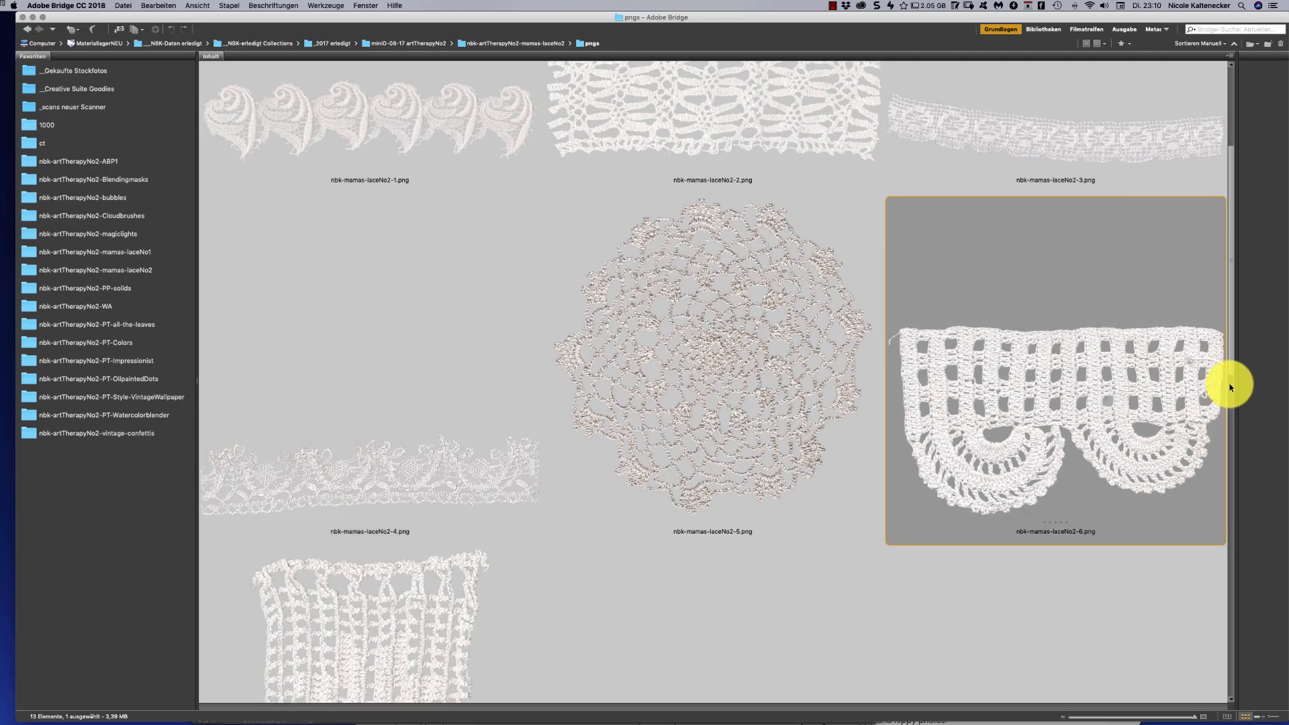
left_click_drag(1232, 364, 965, 722)
scroll(984, 526, "up", 15)
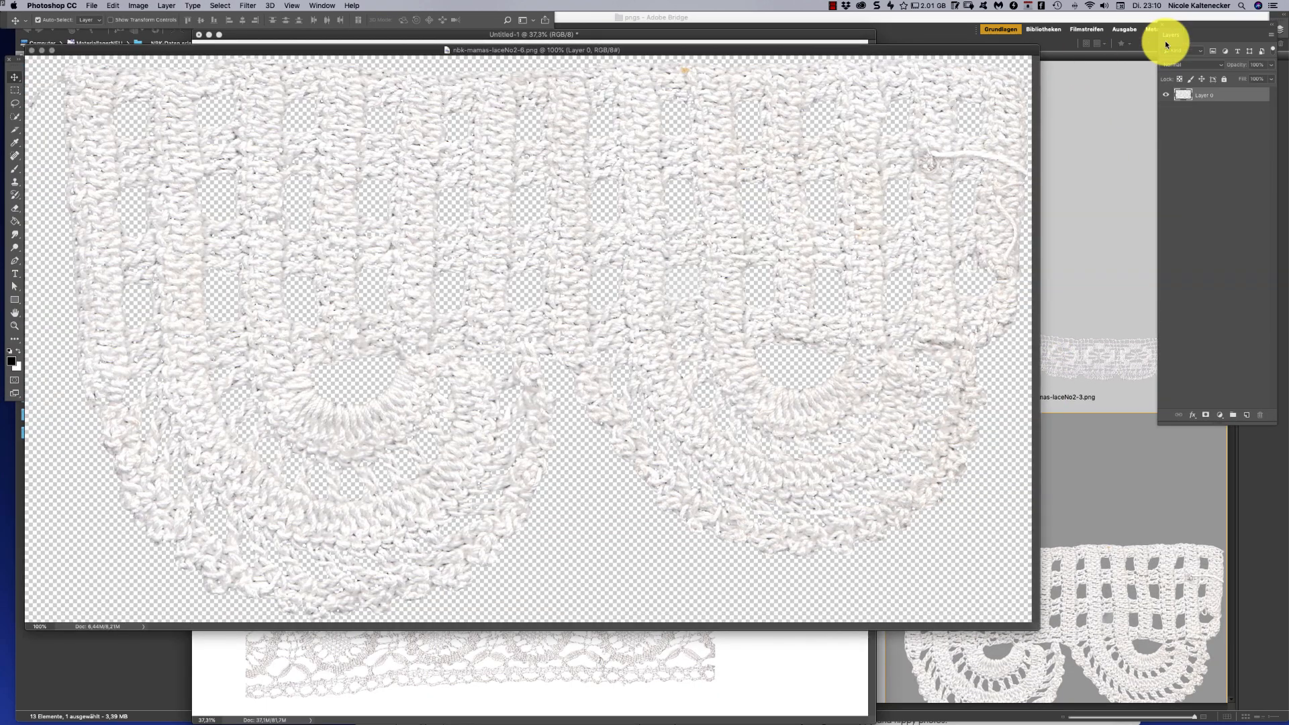
key("super+w")
double_click(1074, 260)
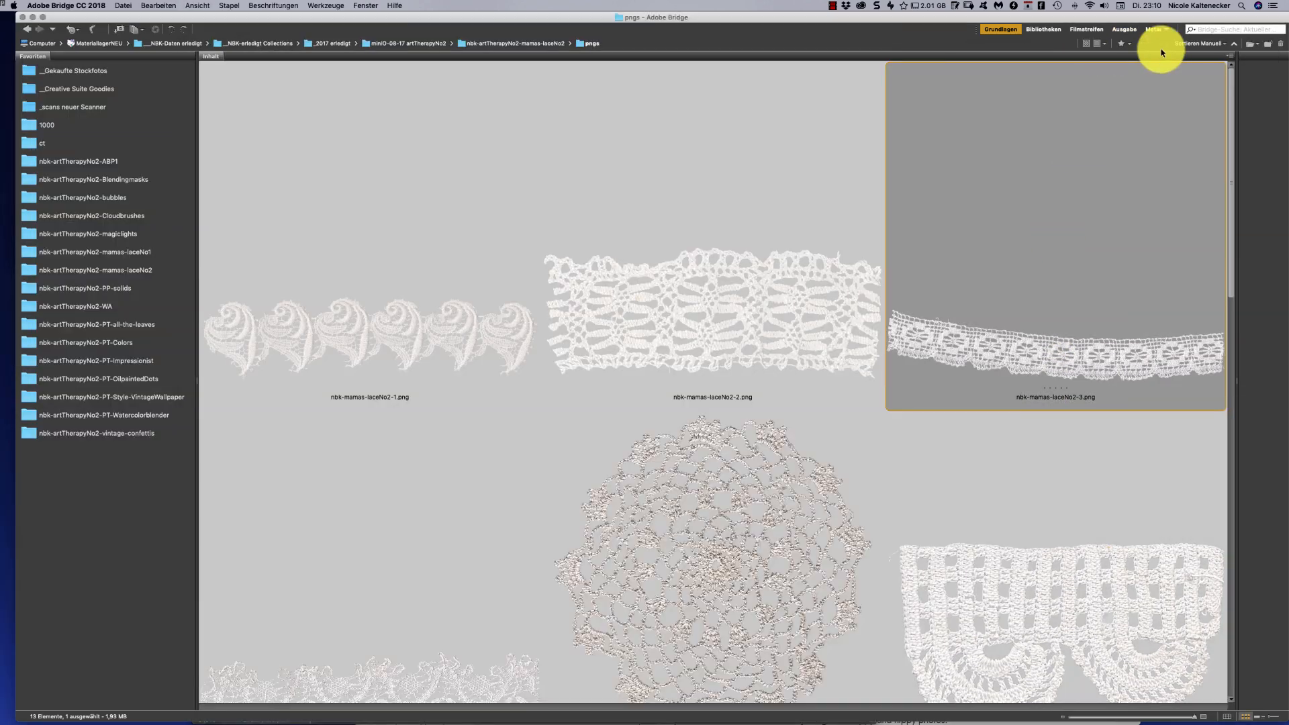
Go up to the mamas-laceNo2 folder, load nbk-mamas-laceNo2.abr into Photoshop, and return to Bridge
key("super+Up")
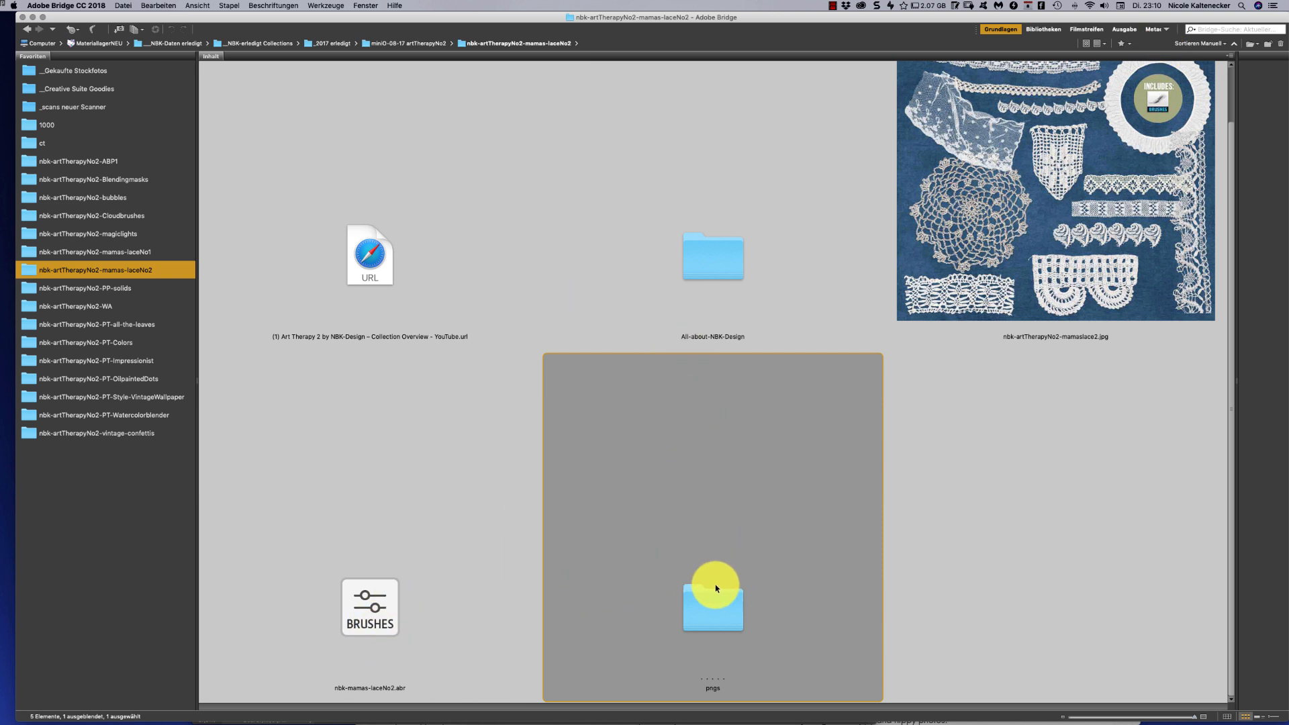
left_click(1076, 446)
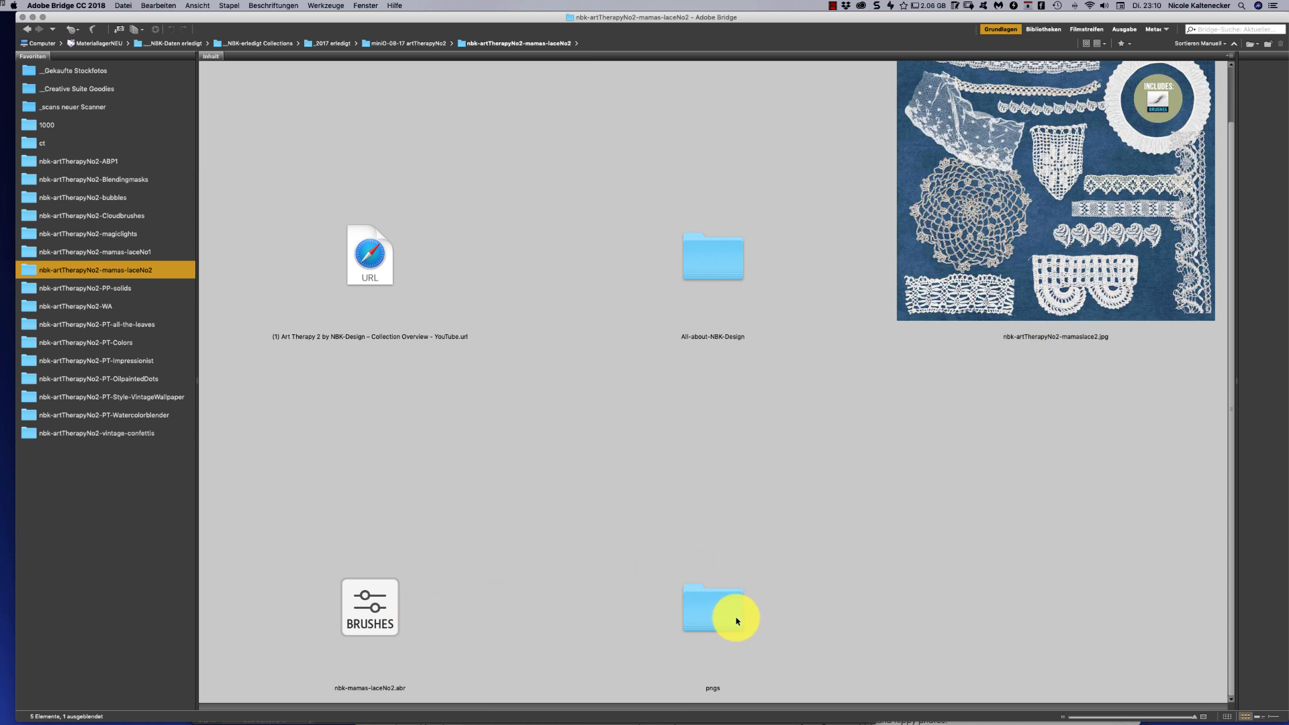
double_click(370, 607)
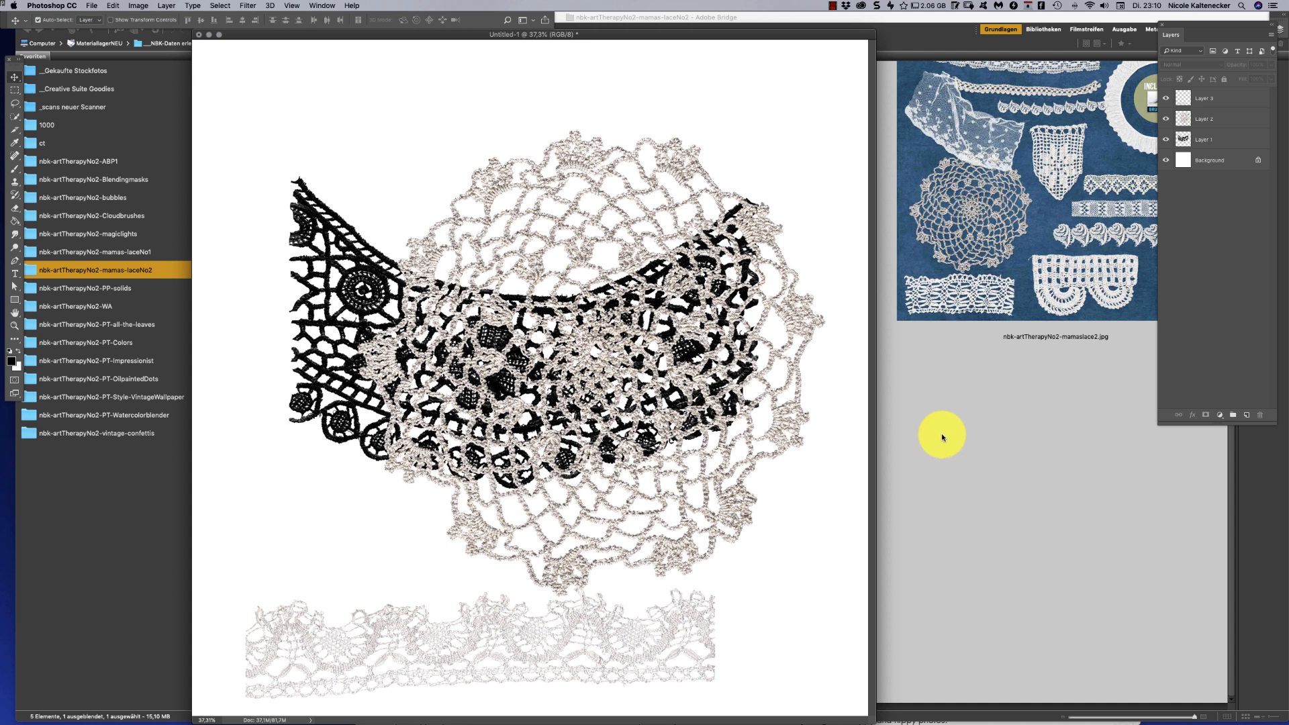
left_click(944, 384)
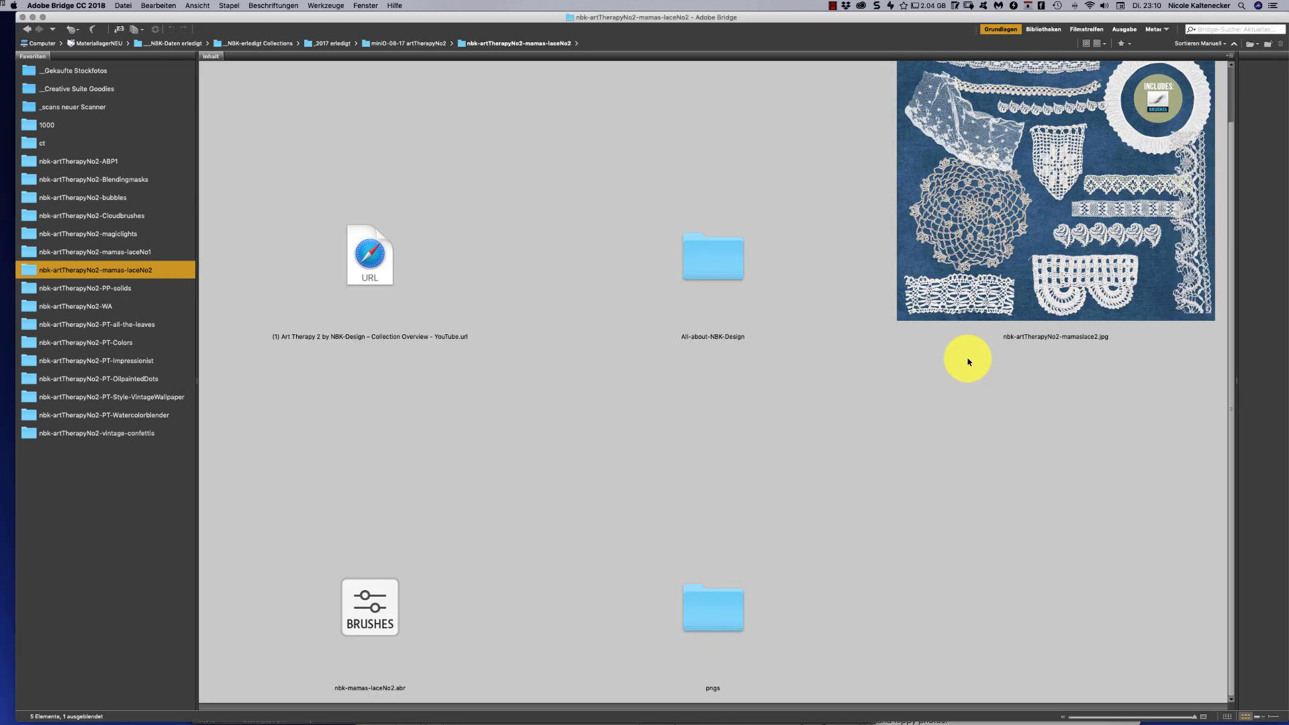
Browse the mamas-laceNo2 pngs folder, view nbk-mamas-laceNo2-11.png in Photoshop, and close it again
double_click(713, 604)
scroll(1058, 389, "down", 15)
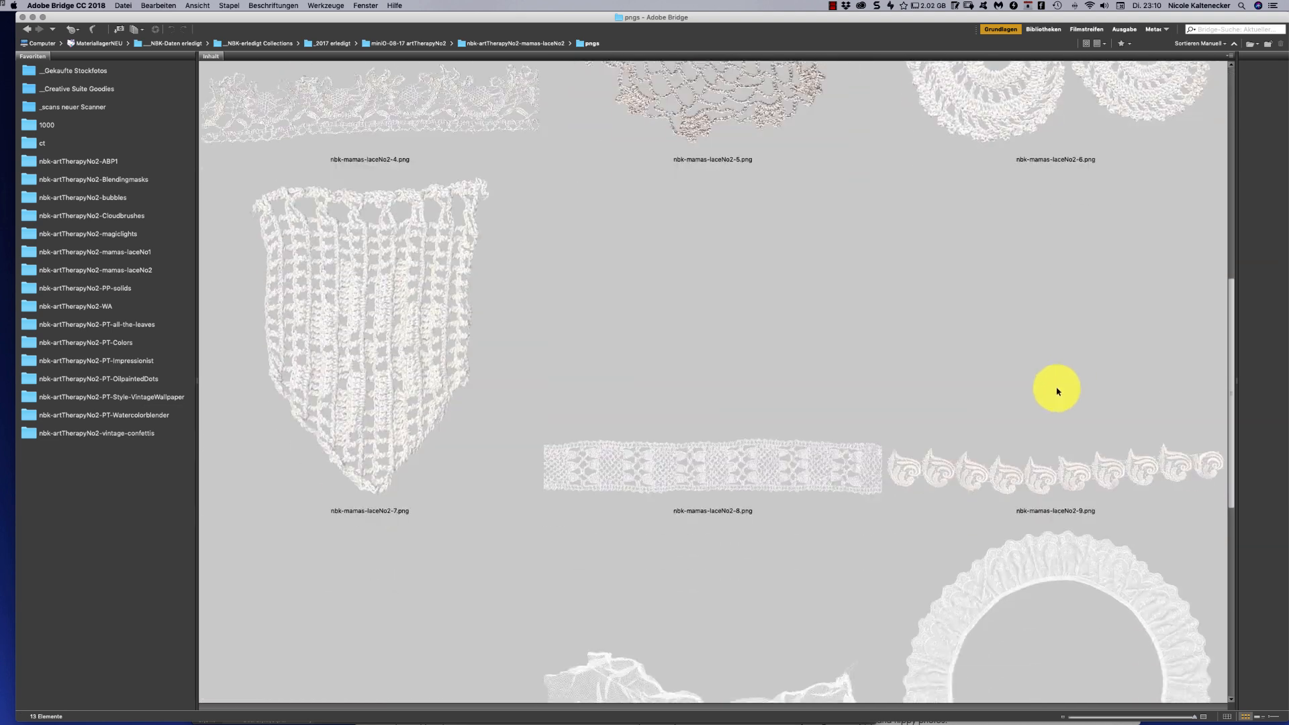
scroll(940, 564, "down", 2)
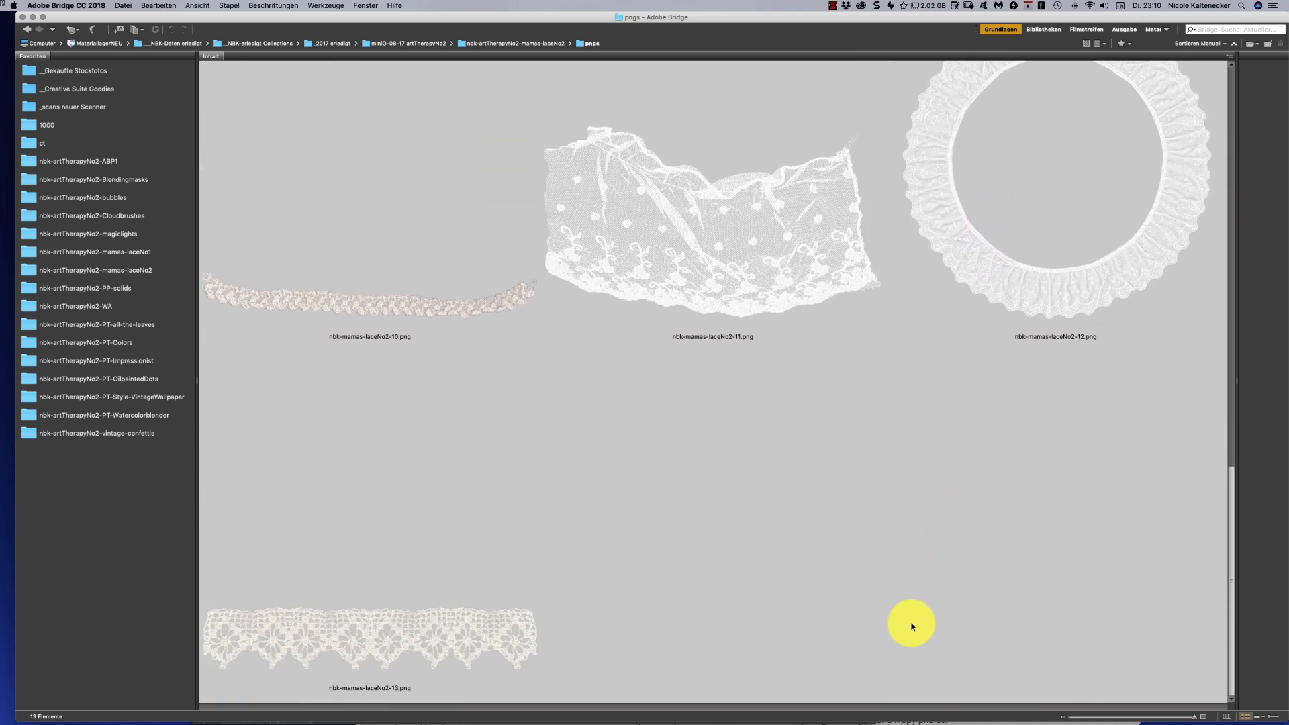
scroll(912, 626, "up", 3)
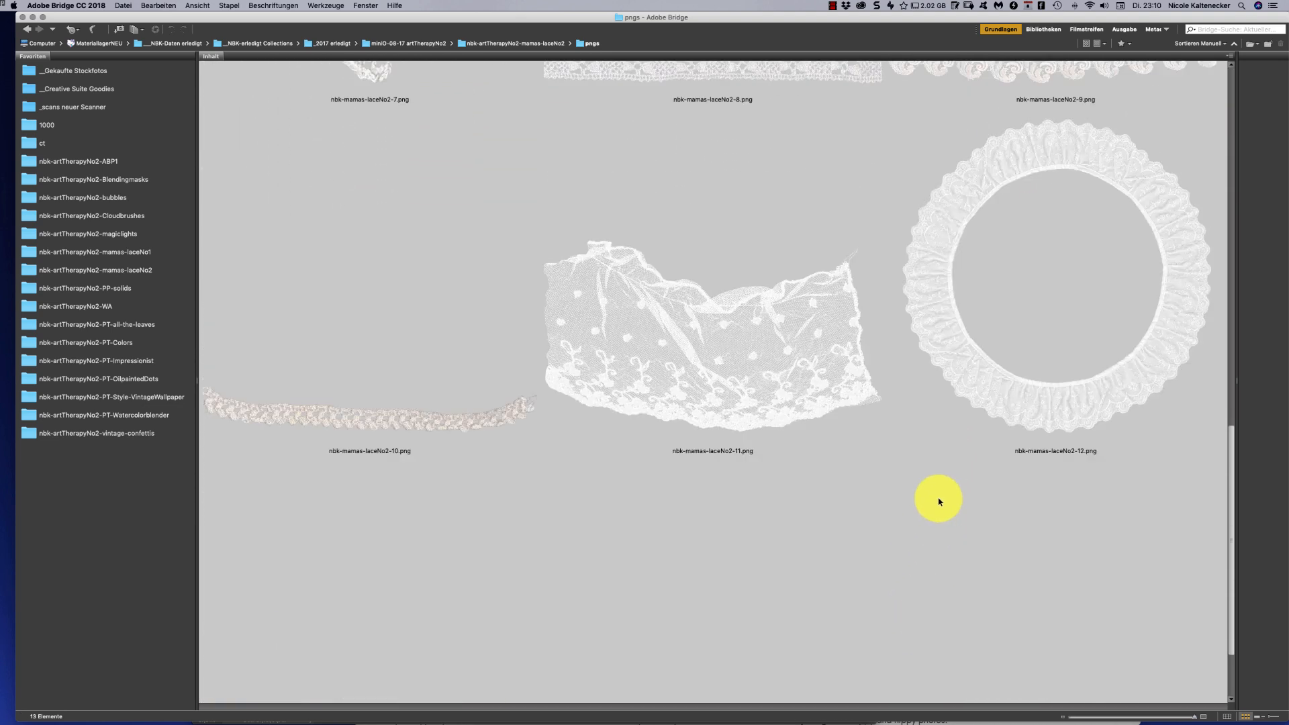
left_click(767, 436)
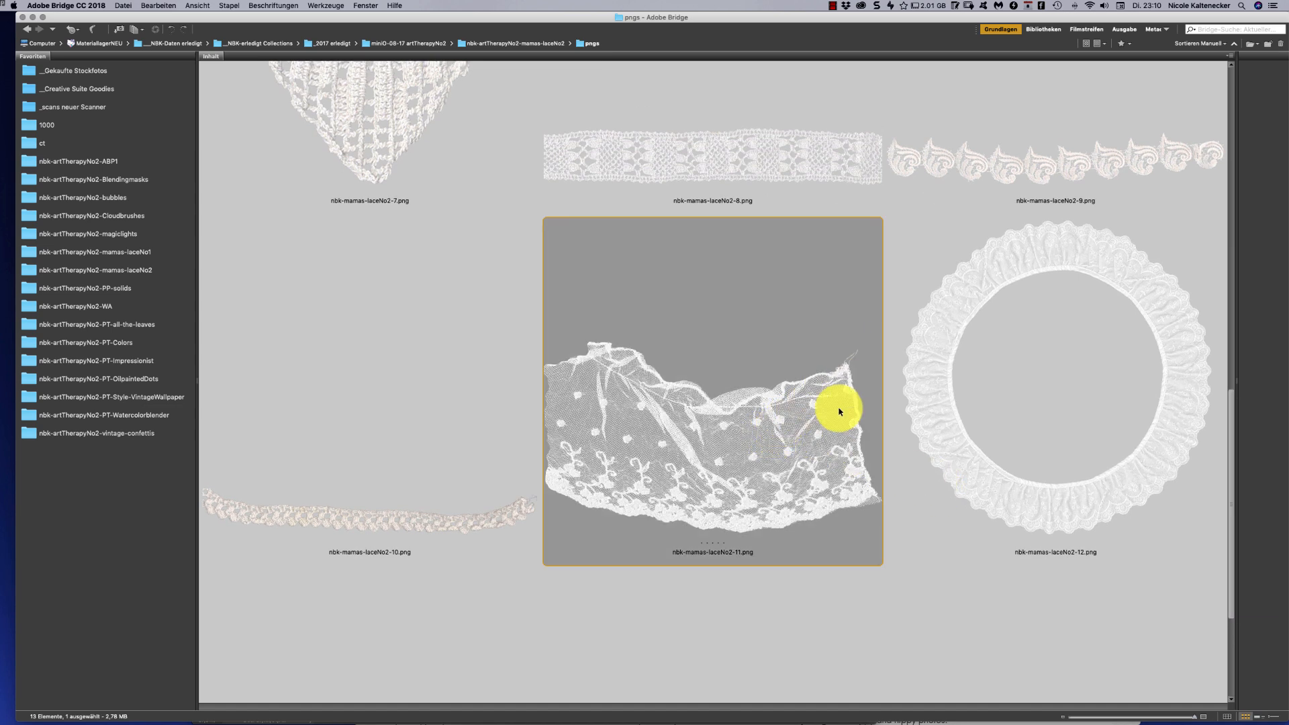
double_click(765, 445)
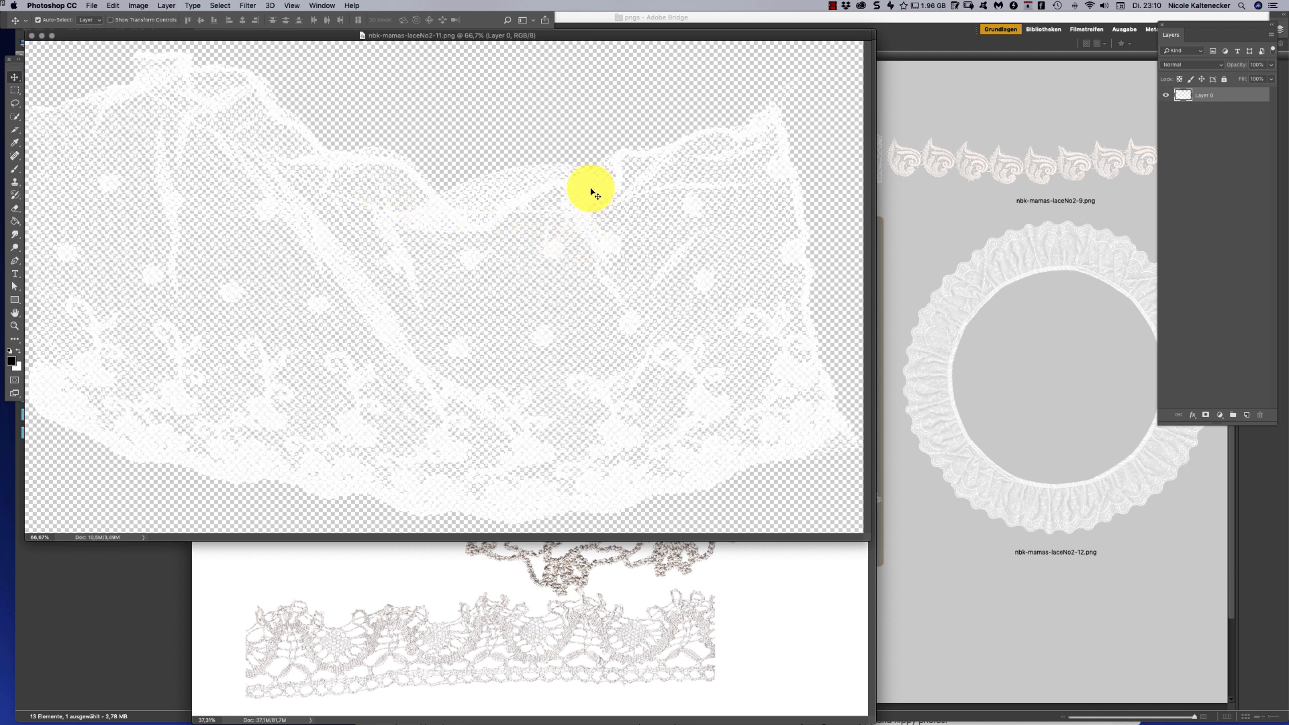
key("super+w")
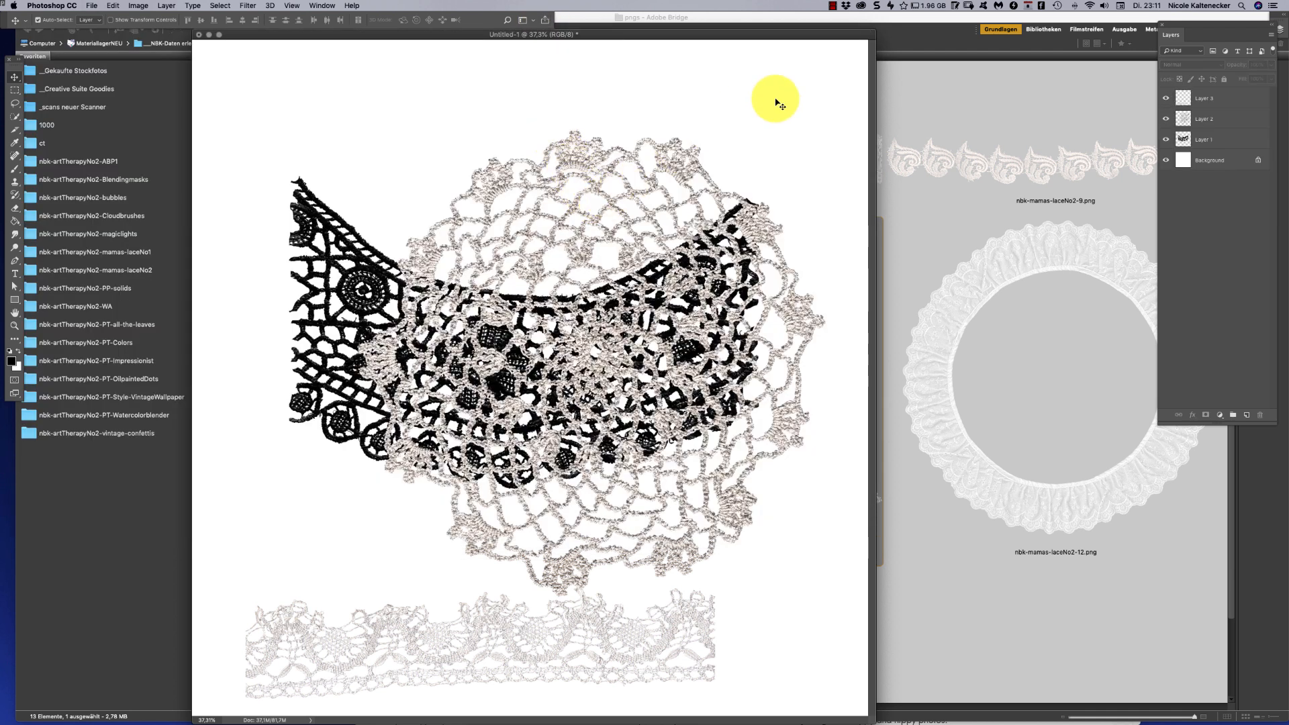
Delete all three lace layers above the background in Untitled-1 and return to Bridge
key("Delete")
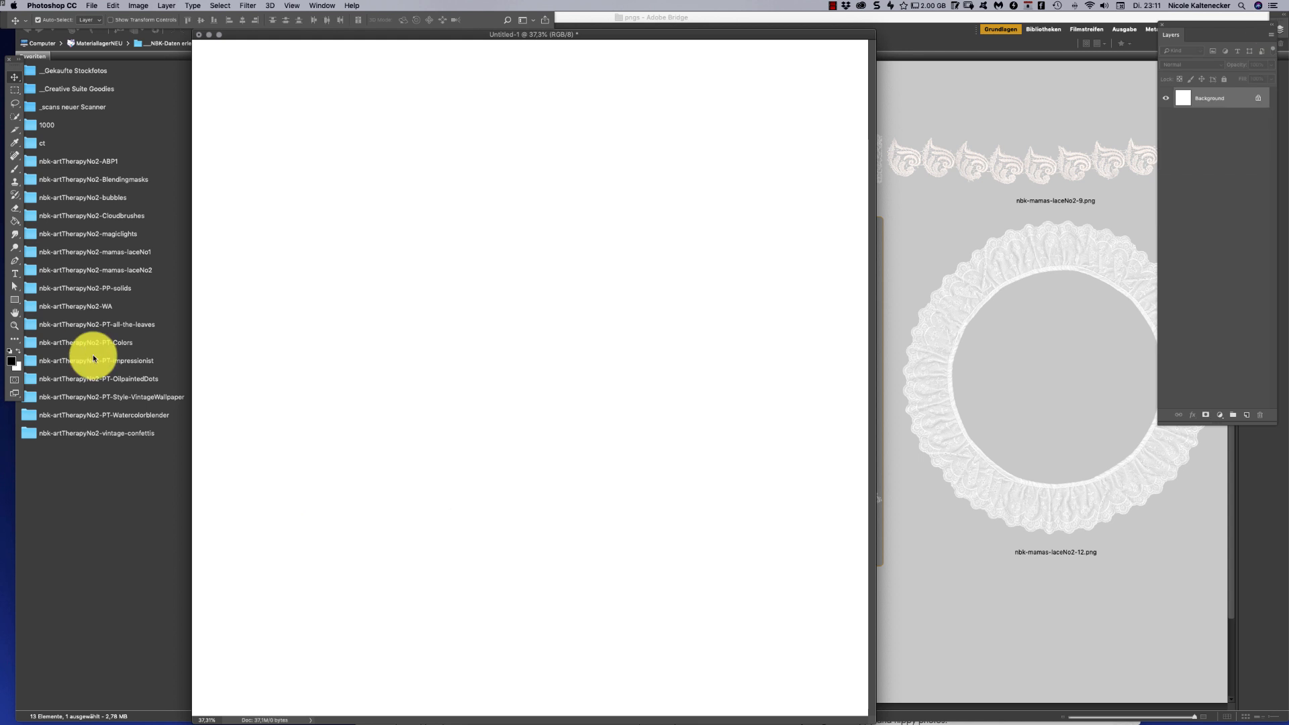
left_click(126, 551)
Open the nbk-artTherapyNo2-PP-solids folder and look through its solid papers together with the preview image
left_click(136, 290)
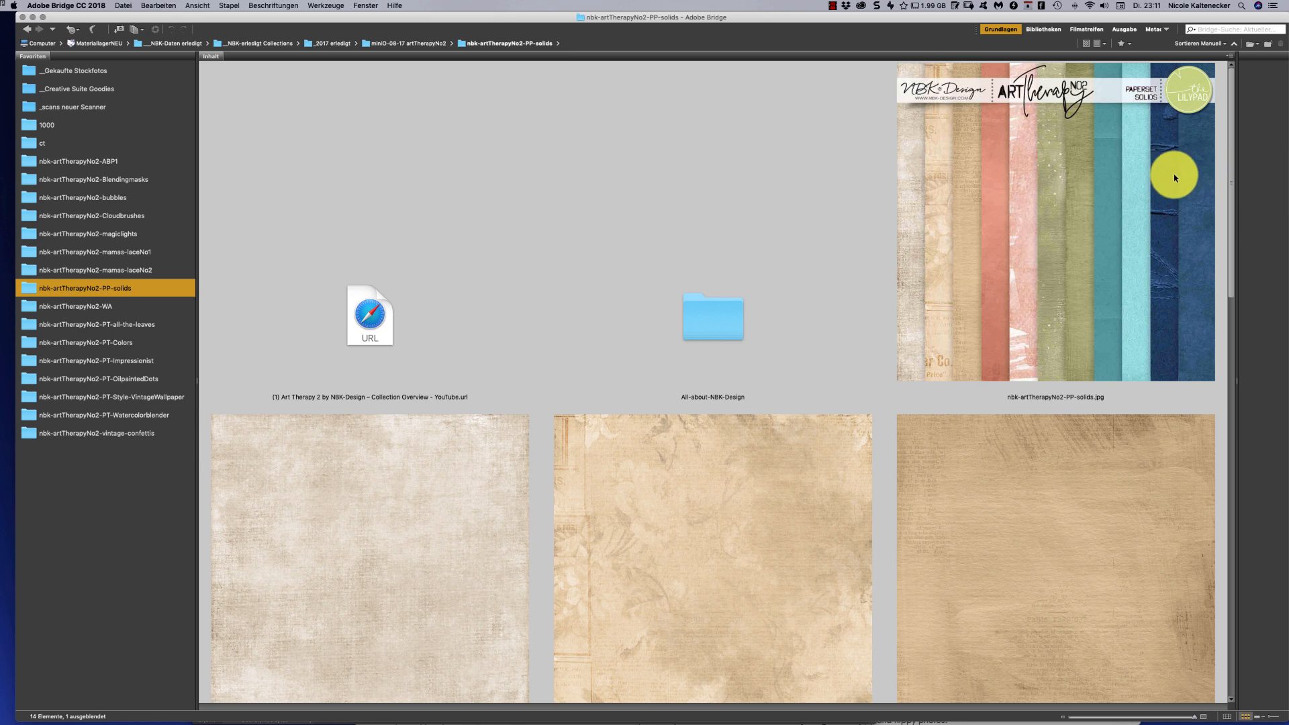
scroll(1232, 112, "down", 5)
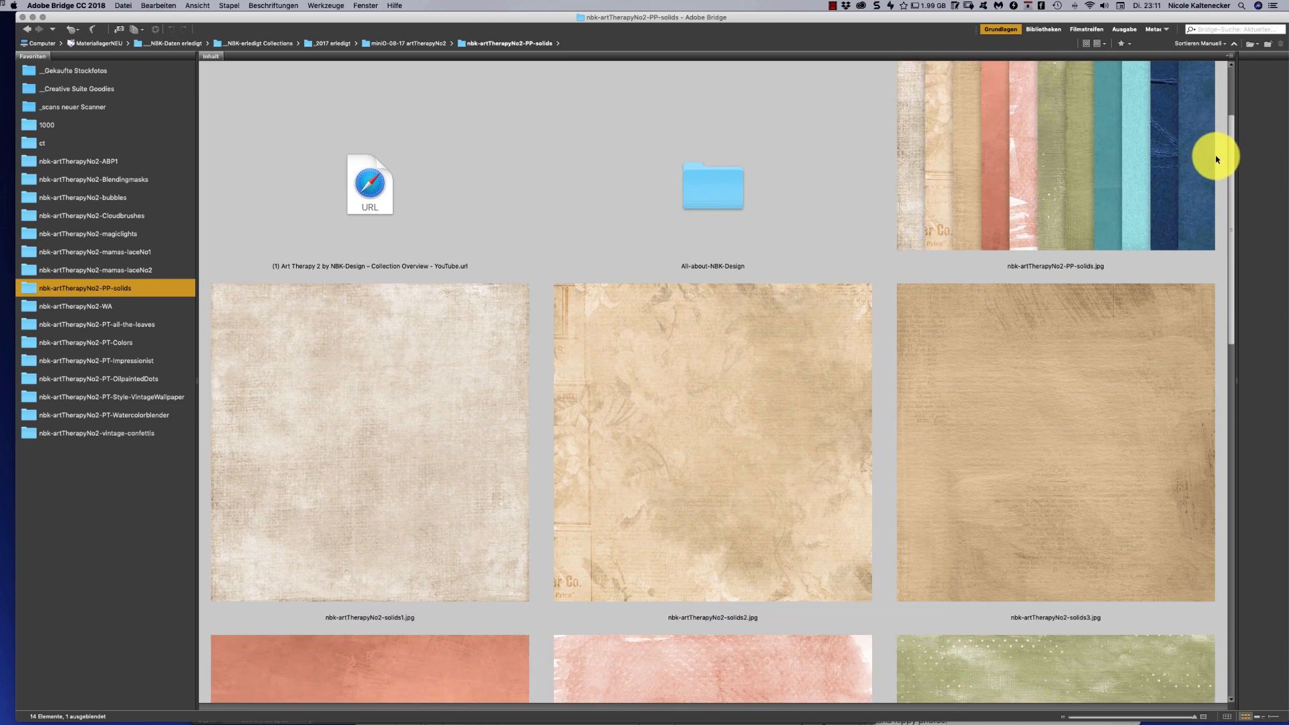
scroll(1172, 226, "down", 3)
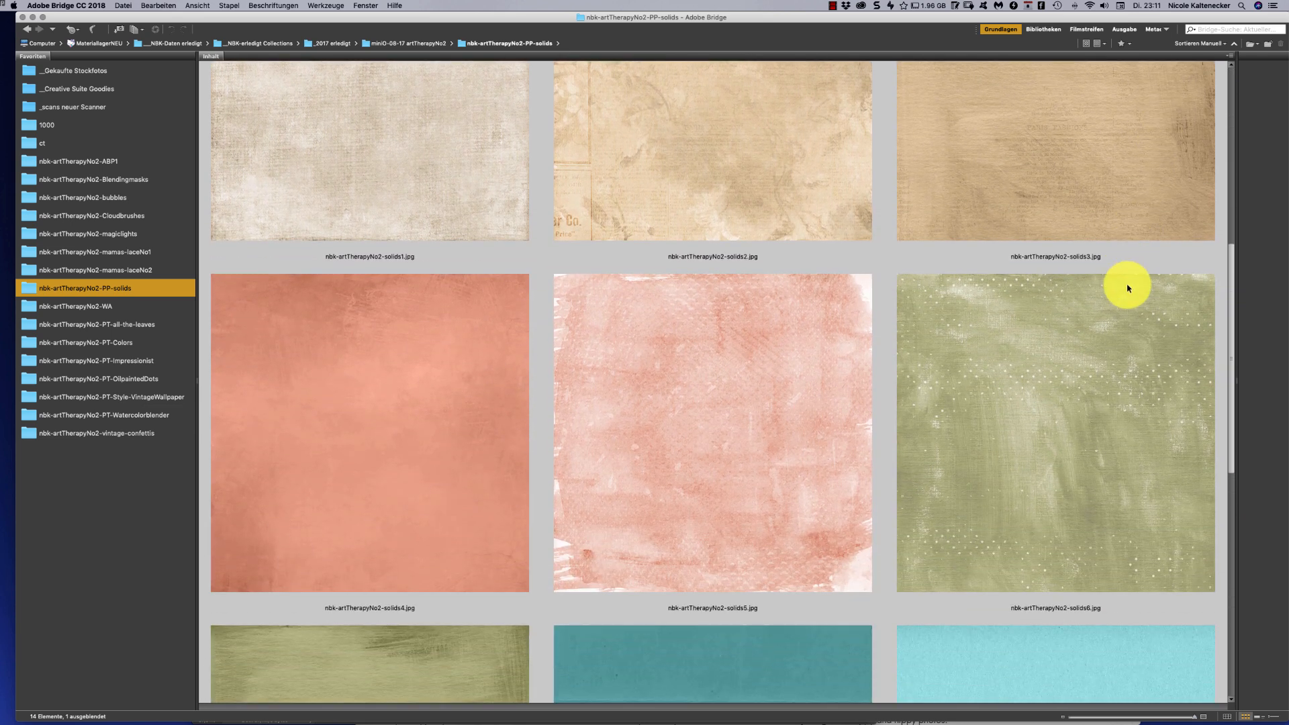
scroll(1128, 285, "down", 8)
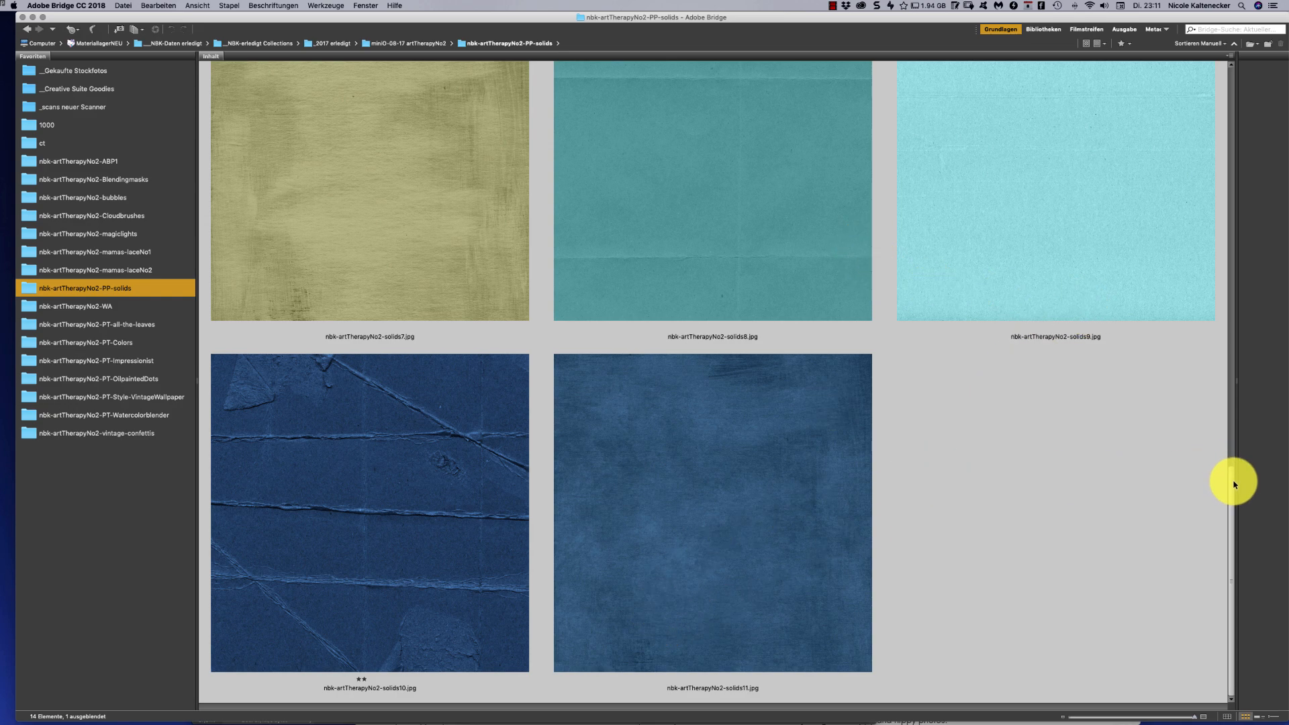
scroll(1226, 452, "up", 10)
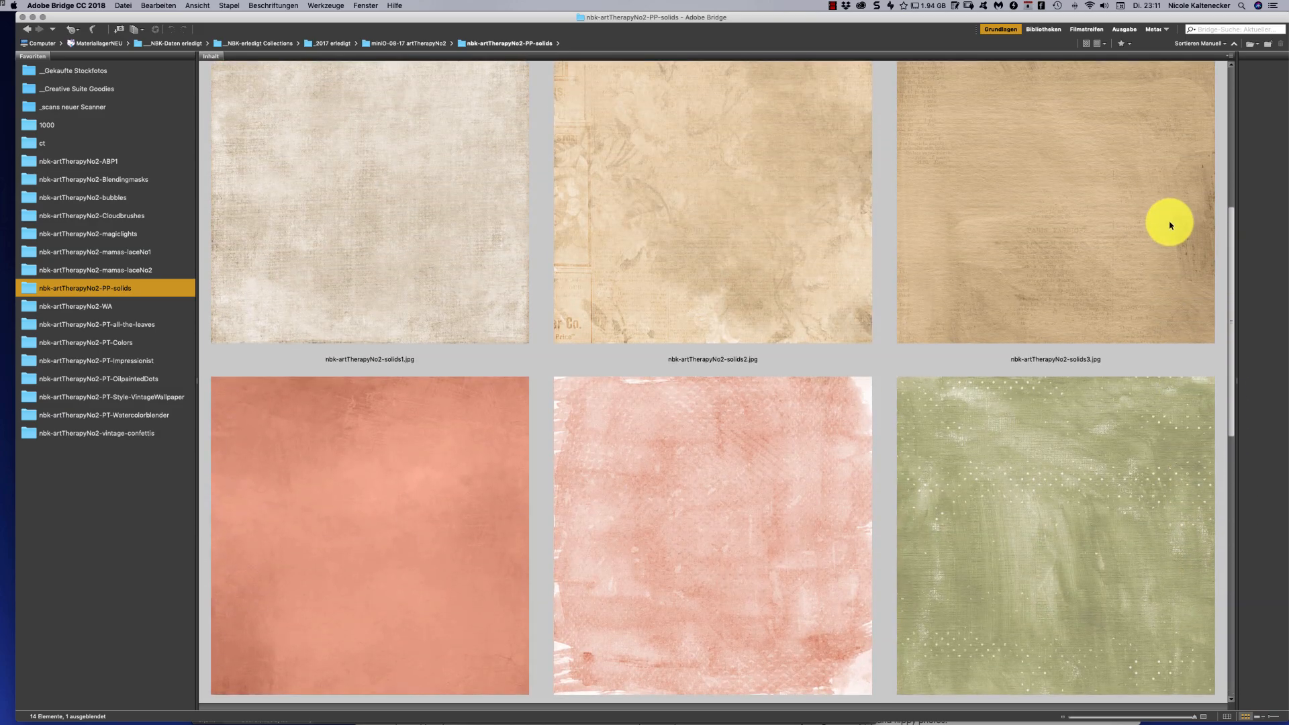
scroll(1165, 195, "up", 5)
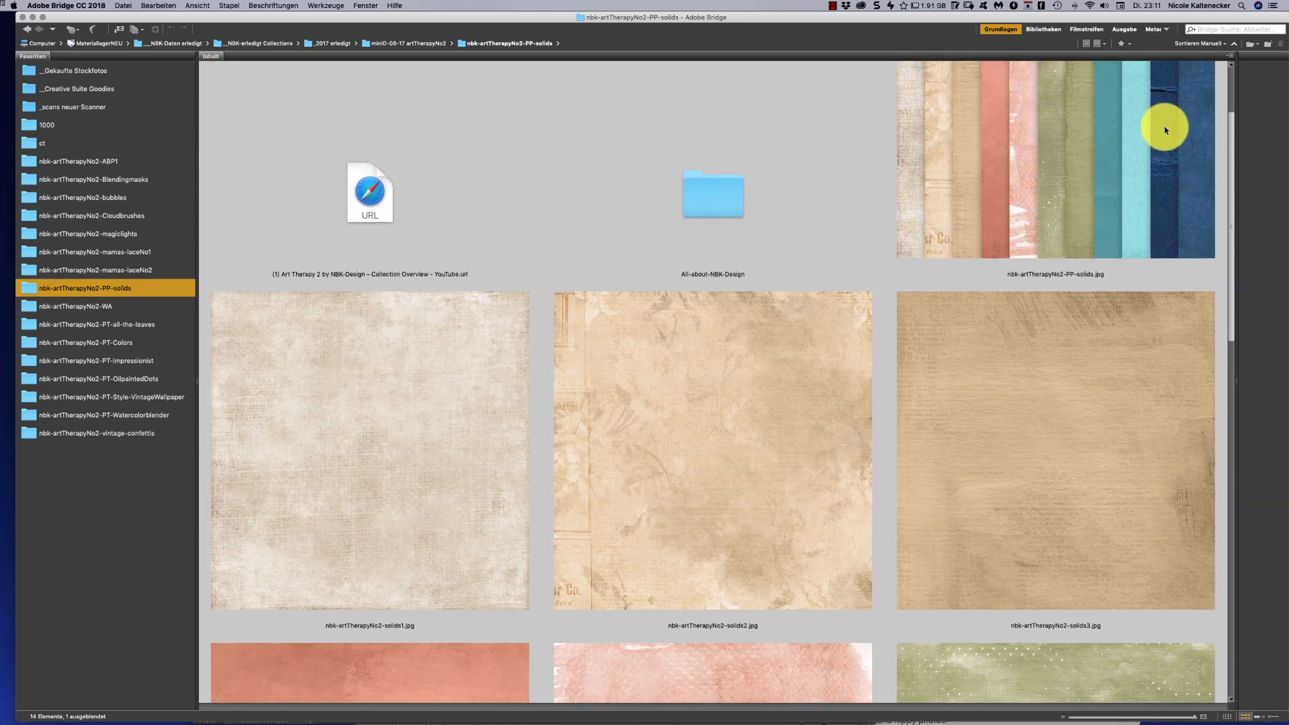
scroll(1166, 94, "down", 15)
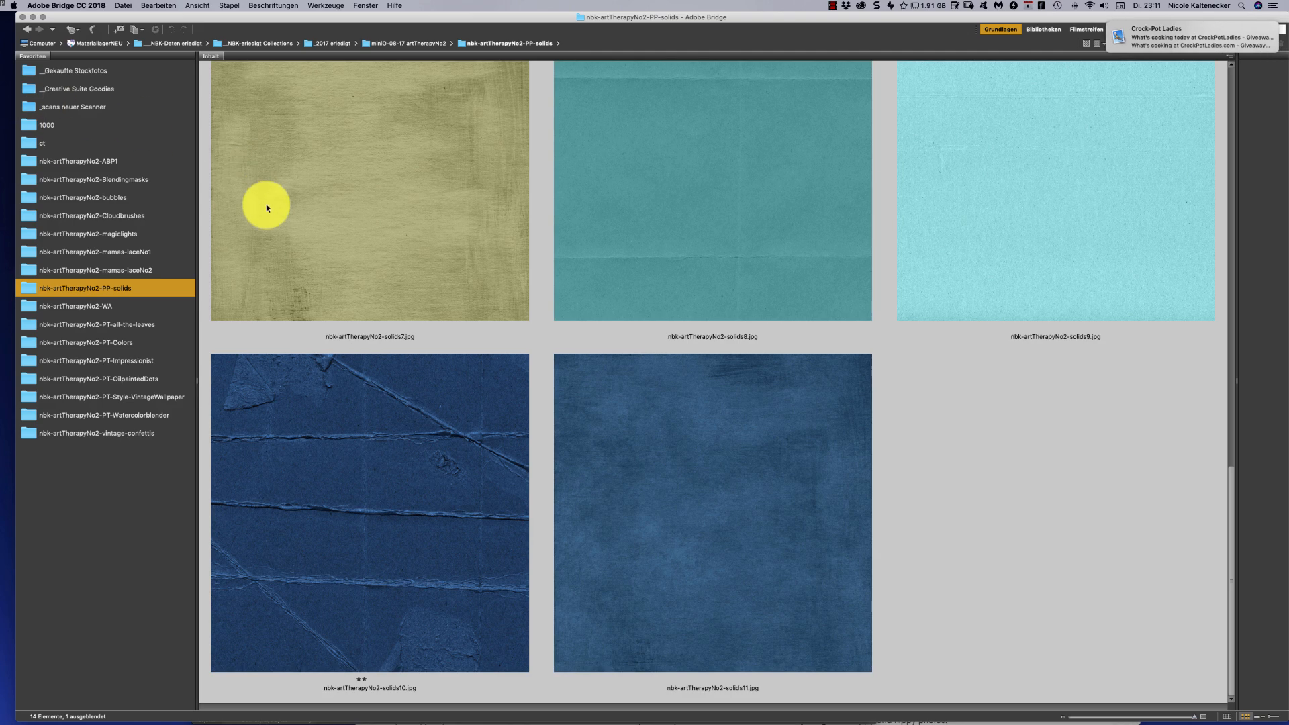
Open the nbk-artTherapyNo2-WA folder, dismiss the mail notification, and look over the word strips and preview image
left_click(118, 310)
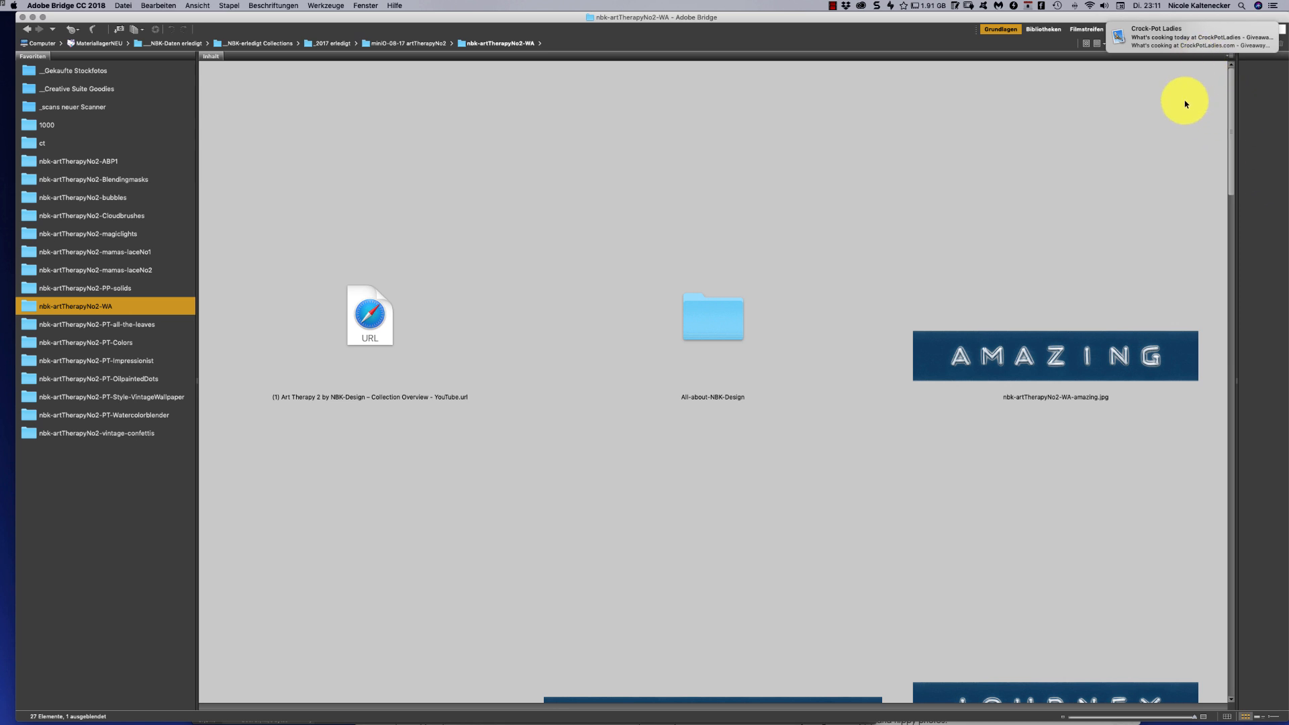
left_click(1260, 29)
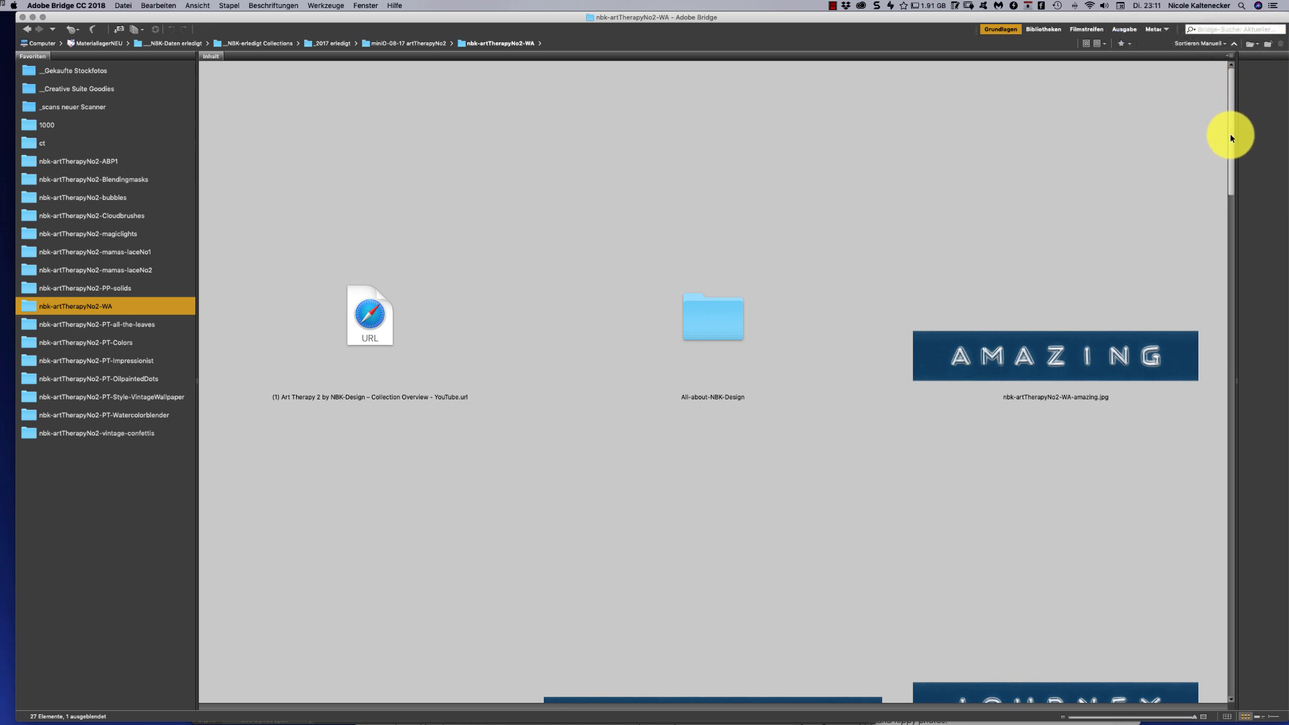
left_click_drag(1231, 138, 1089, 363)
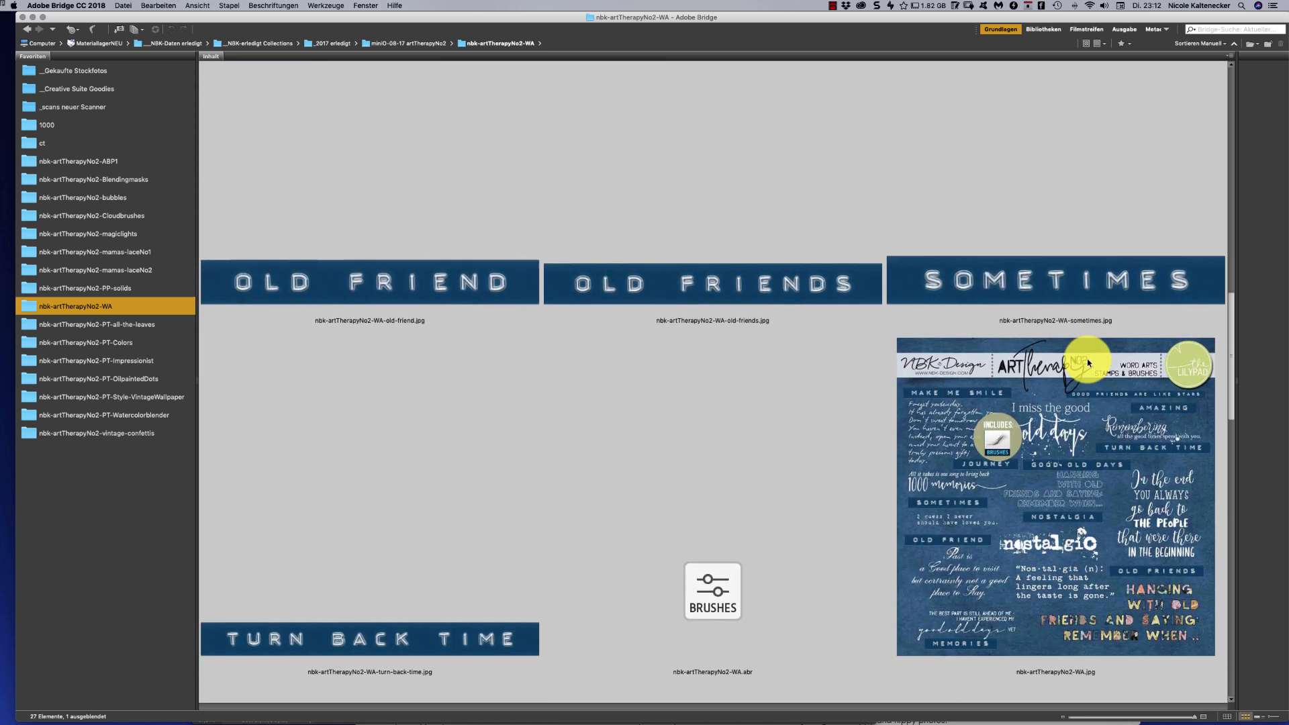
scroll(1081, 373, "down", 5)
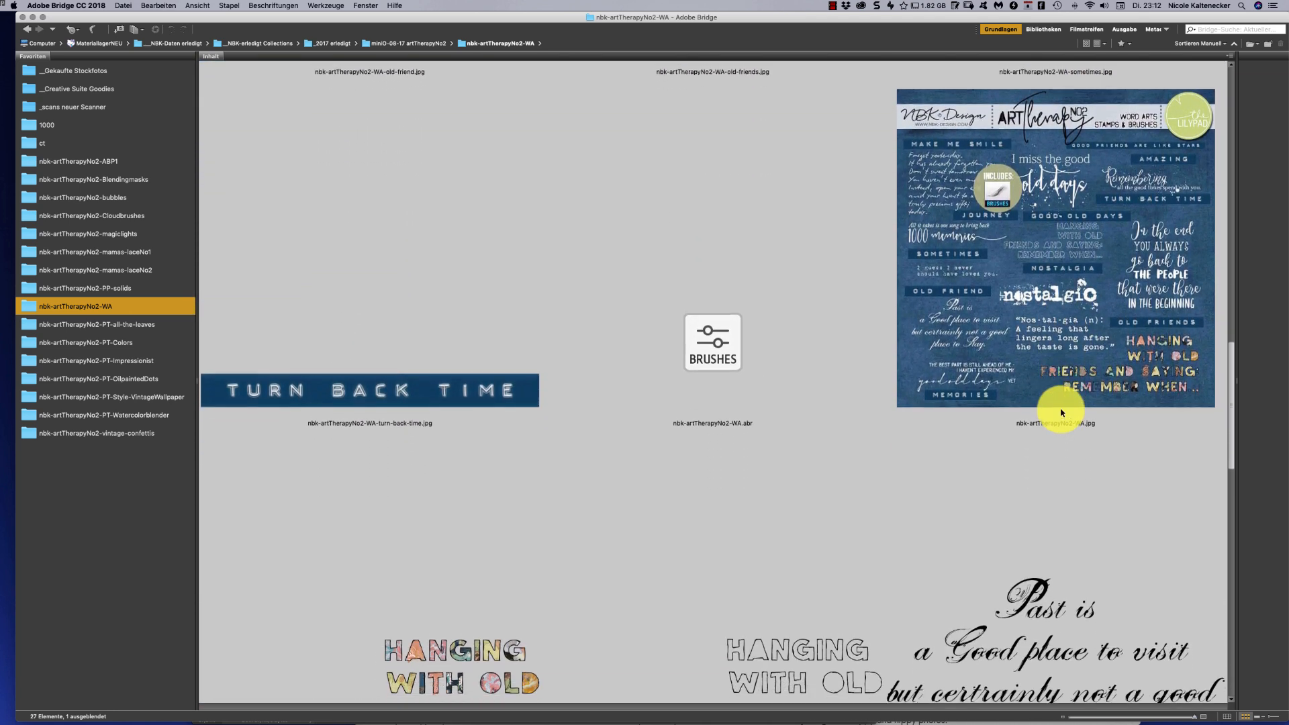
scroll(1062, 412, "down", 1)
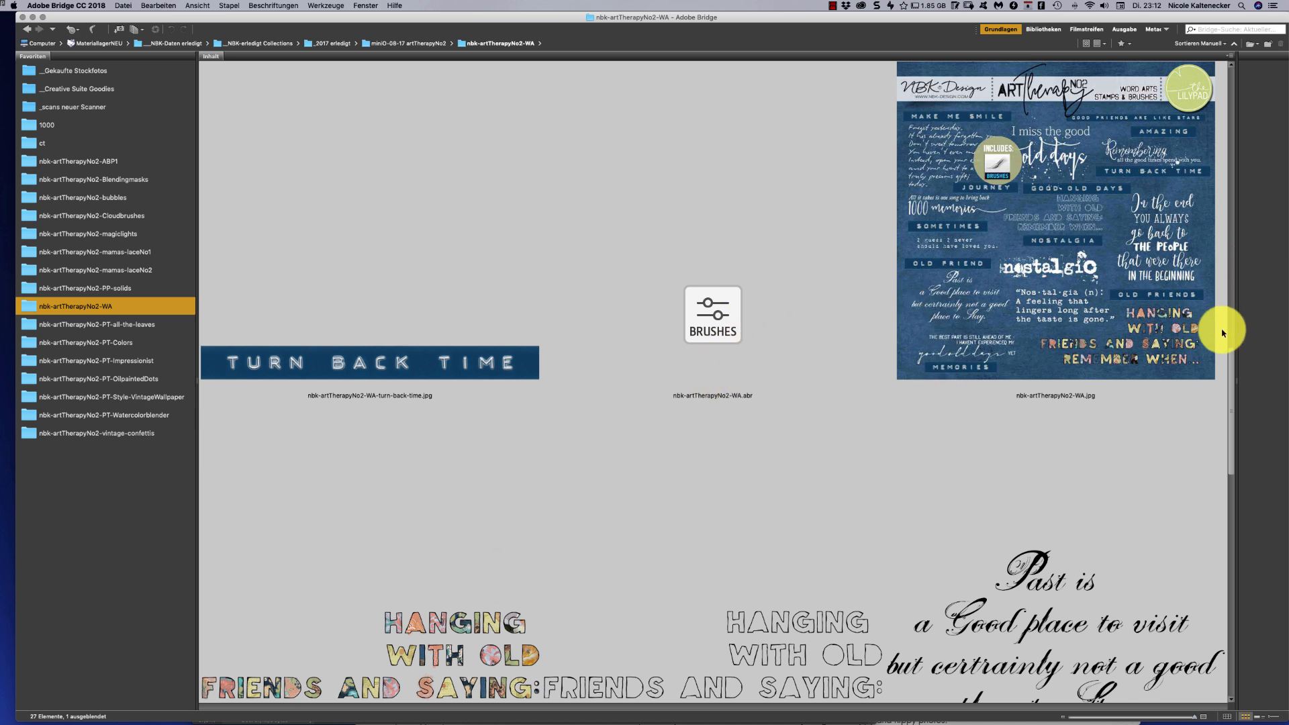
scroll(1232, 357, "down", 5)
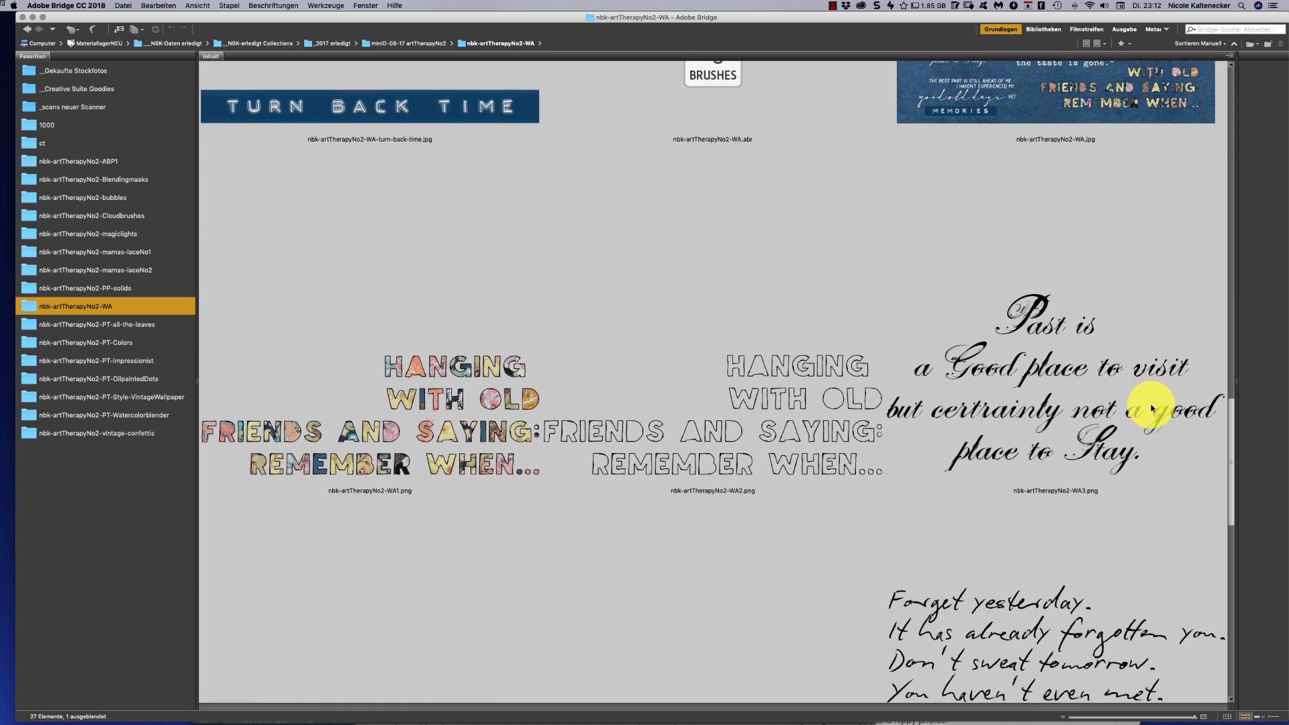
Load nbk-artTherapyNo2-WA.abr into Photoshop and return to the WA folder in Bridge with the brush file selected
scroll(817, 268, "up", 2)
left_click(705, 168)
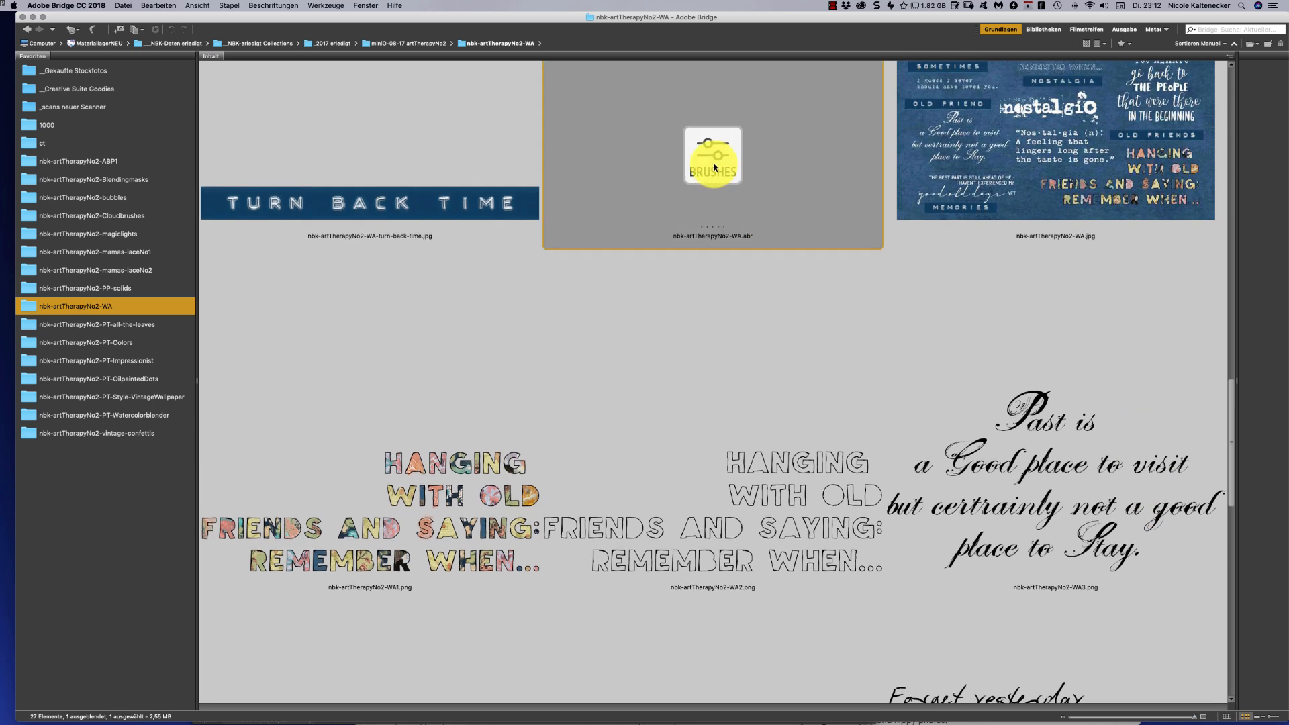
double_click(732, 161)
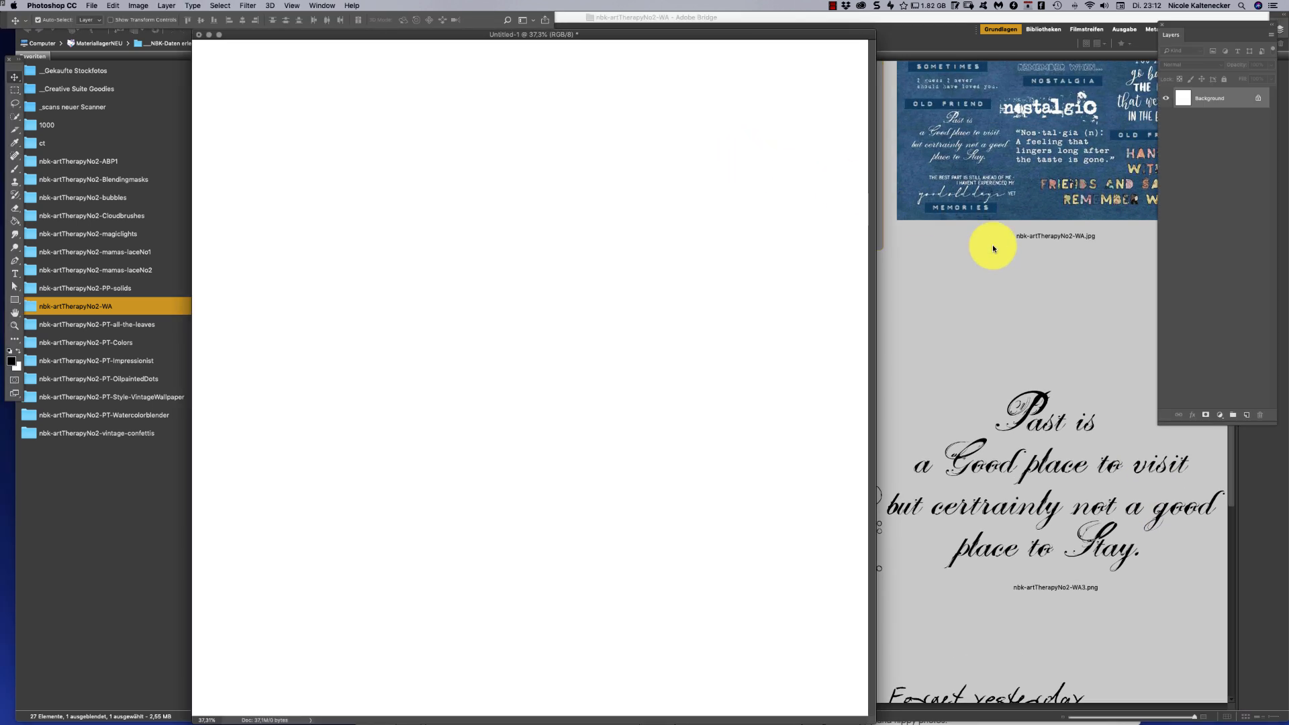
left_click(992, 248)
scroll(1237, 275, "up", 5)
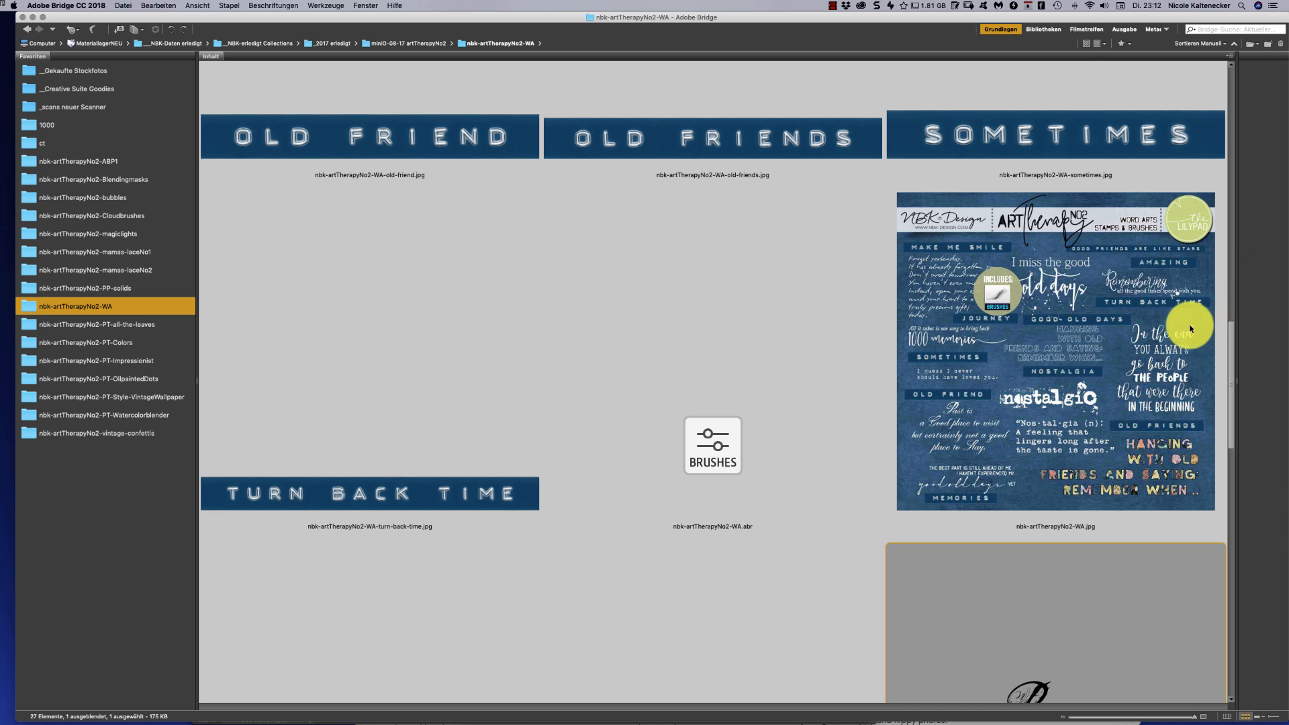
left_click(860, 368)
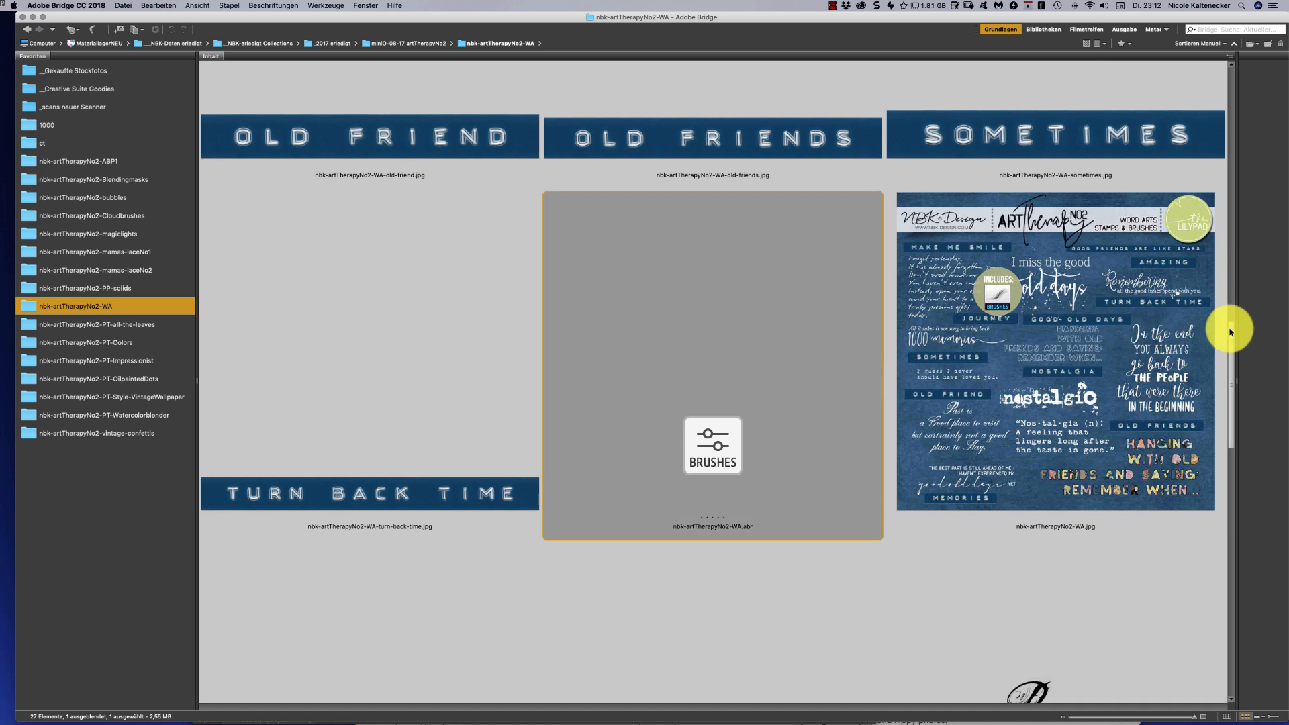
Examine the word art PNGs from nbk-artTherapyNo2-WA1.png to WA12.png, and go back to the preview image
scroll(1229, 339, "down", 5)
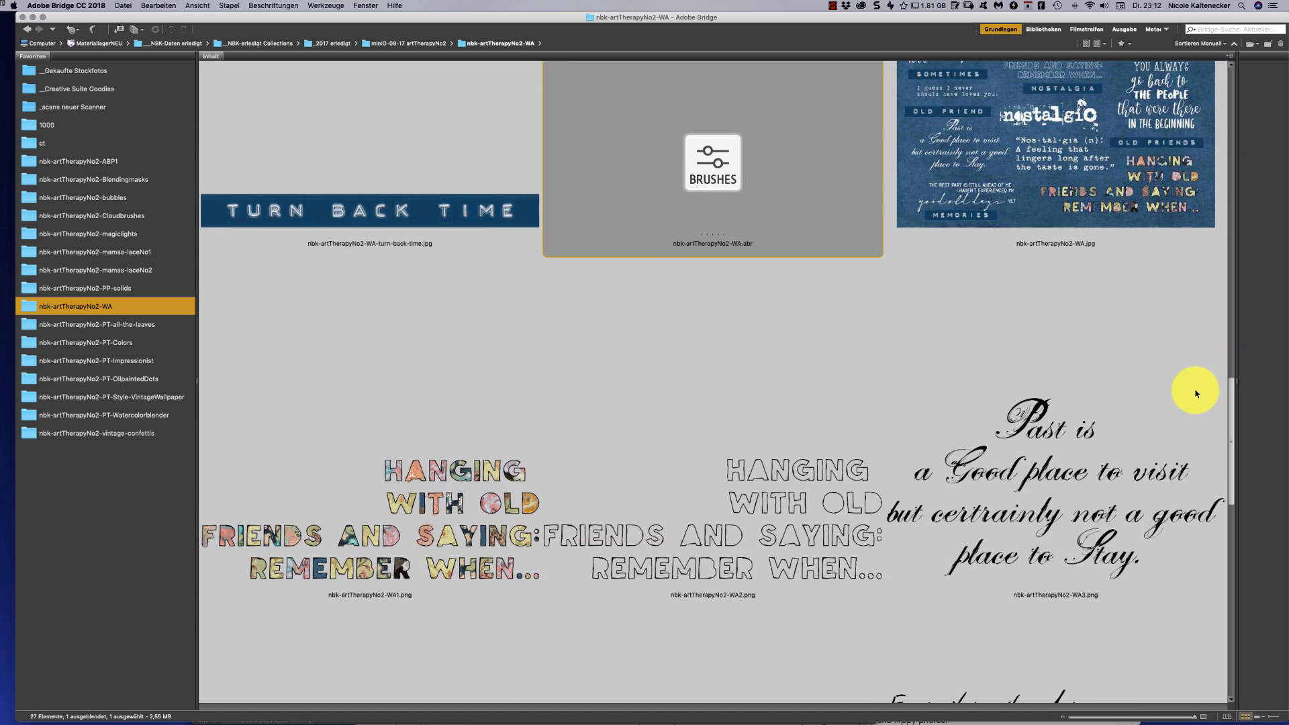
scroll(1196, 393, "down", 3)
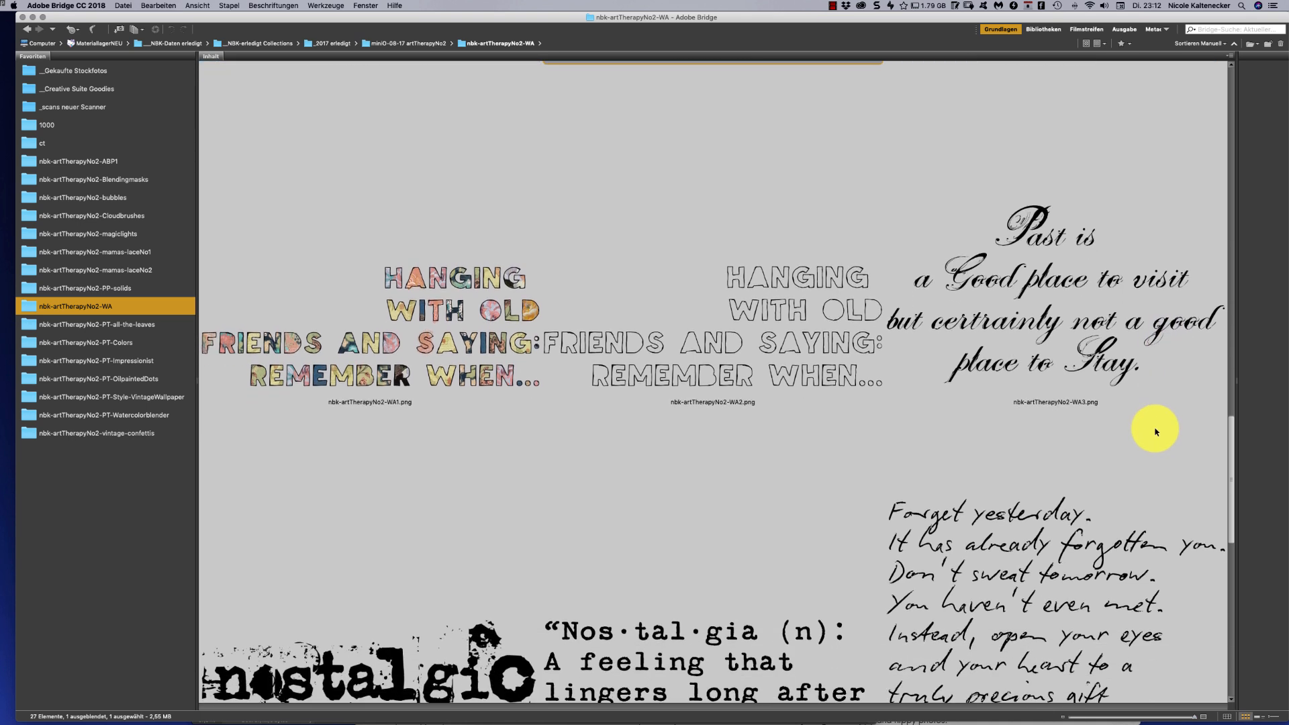
scroll(1156, 432, "down", 3)
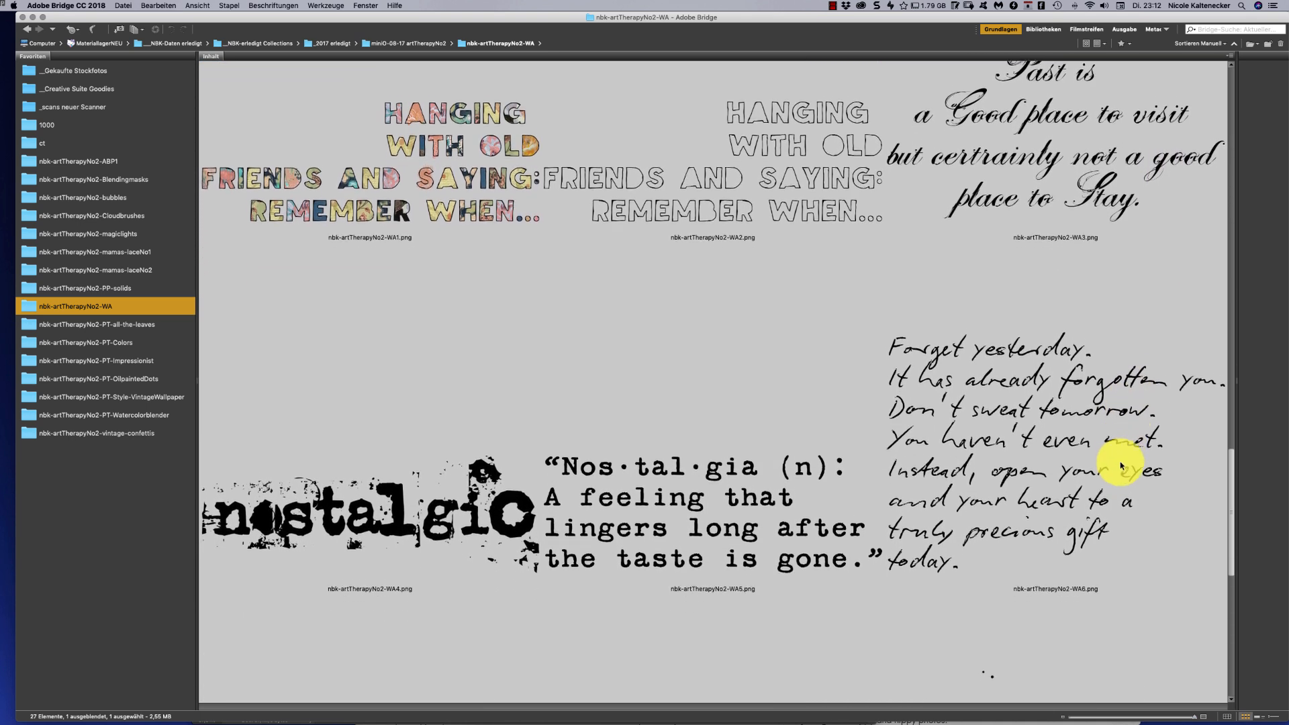
scroll(1121, 464, "down", 8)
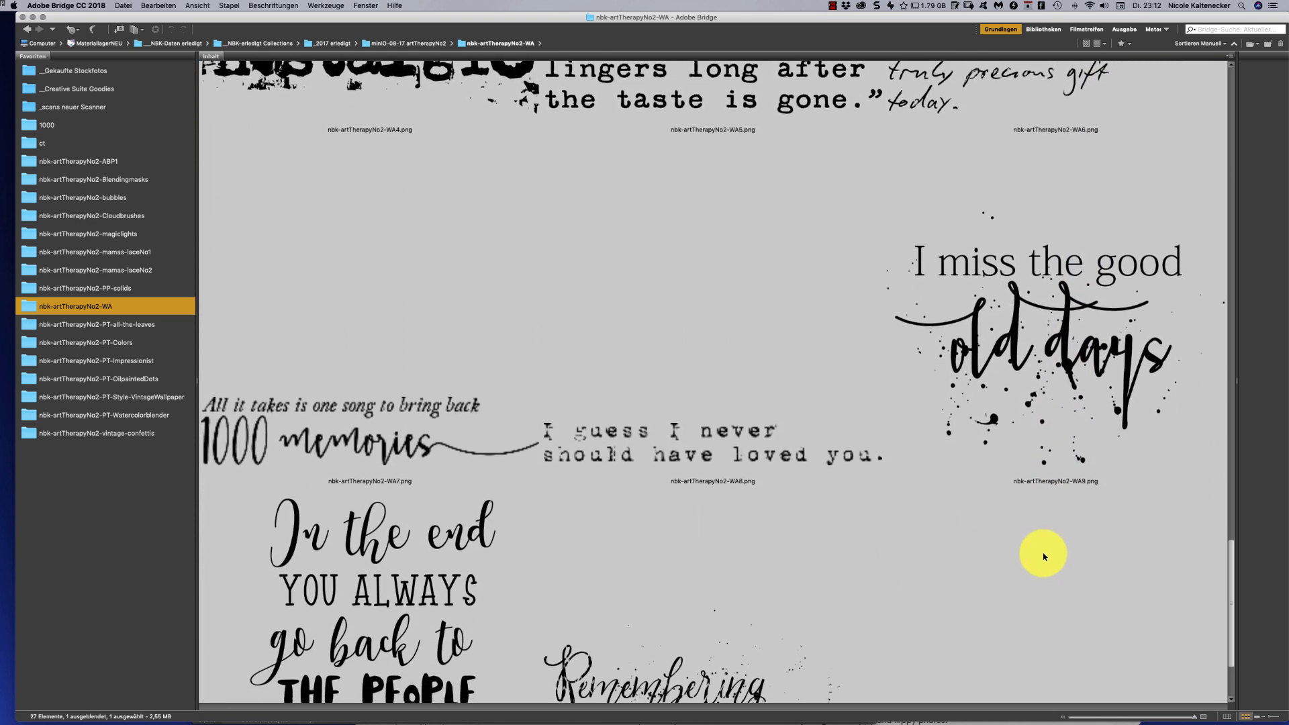
scroll(1044, 556, "down", 3)
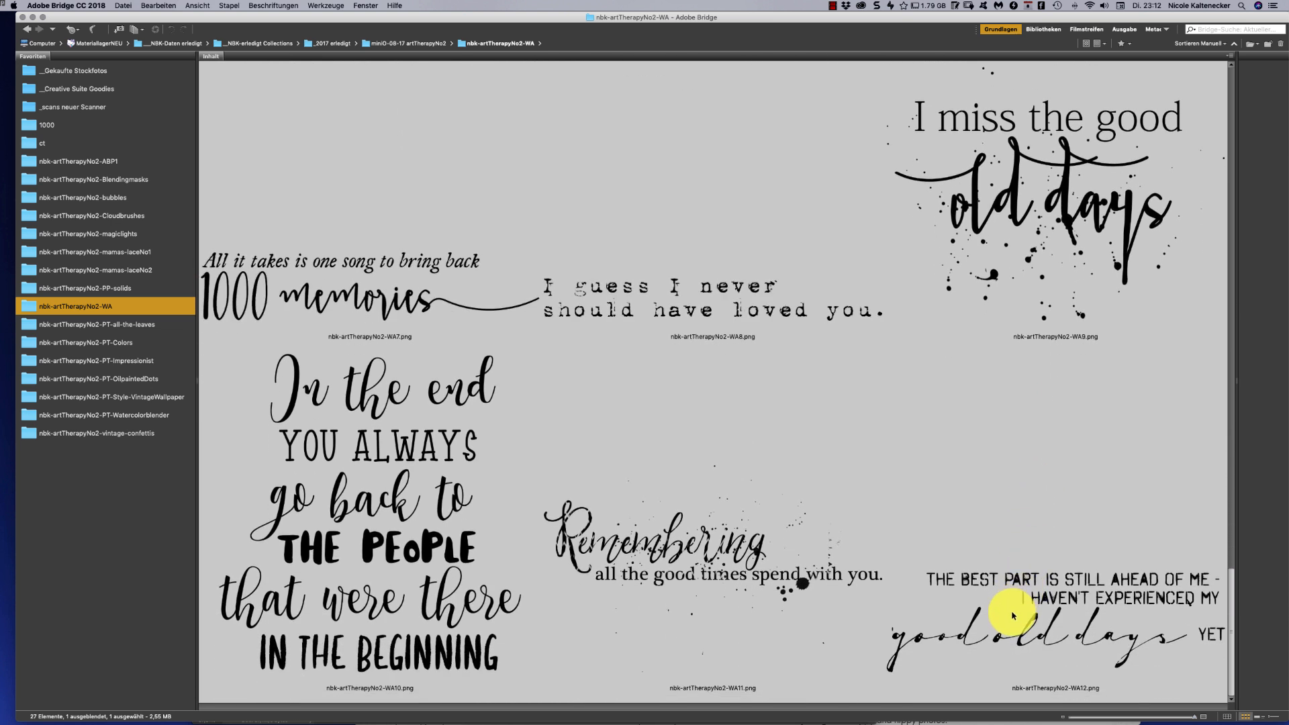
scroll(1030, 562, "up", 2)
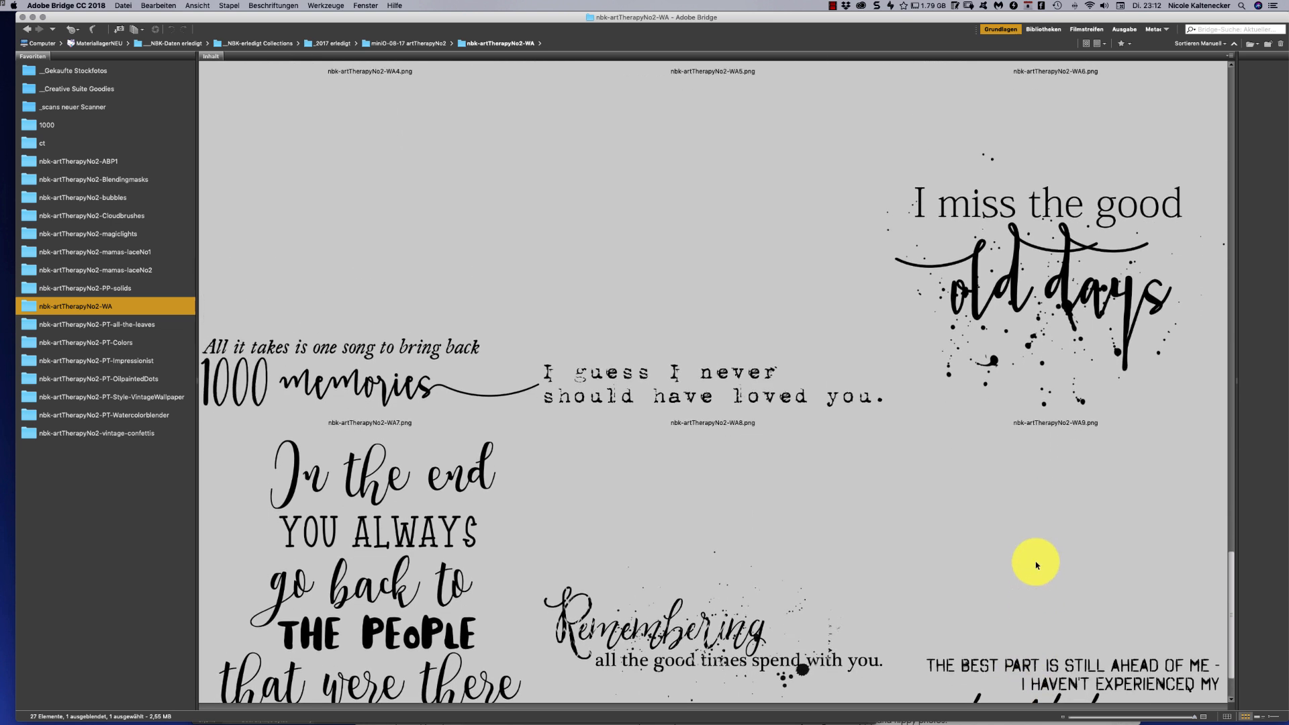
scroll(1036, 566, "up", 4)
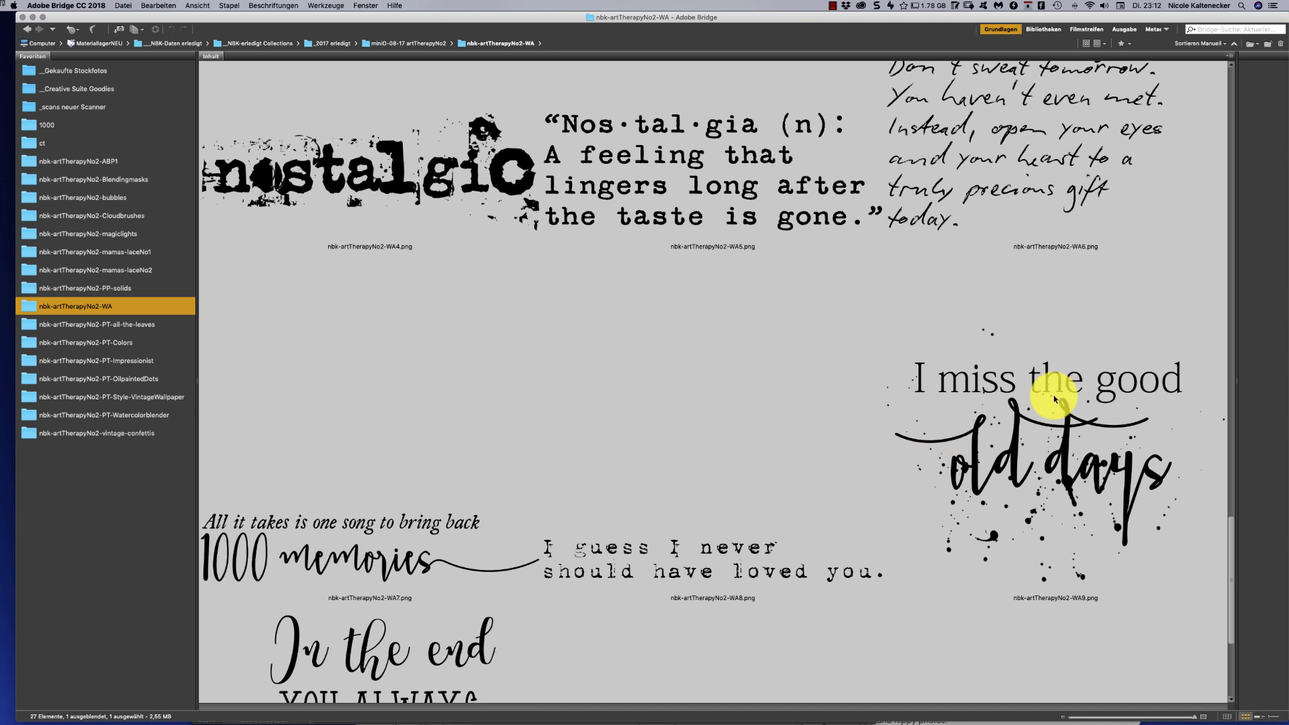
scroll(1231, 530, "up", 5)
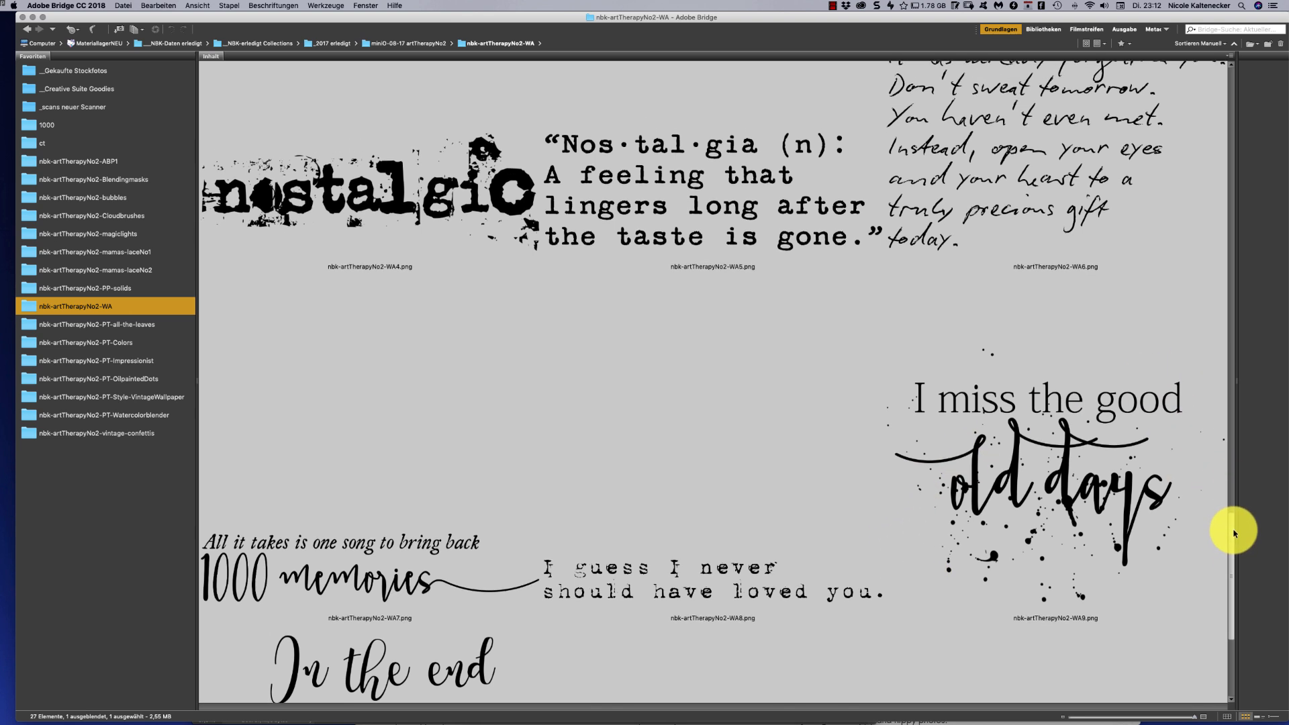
scroll(1225, 503, "up", 5)
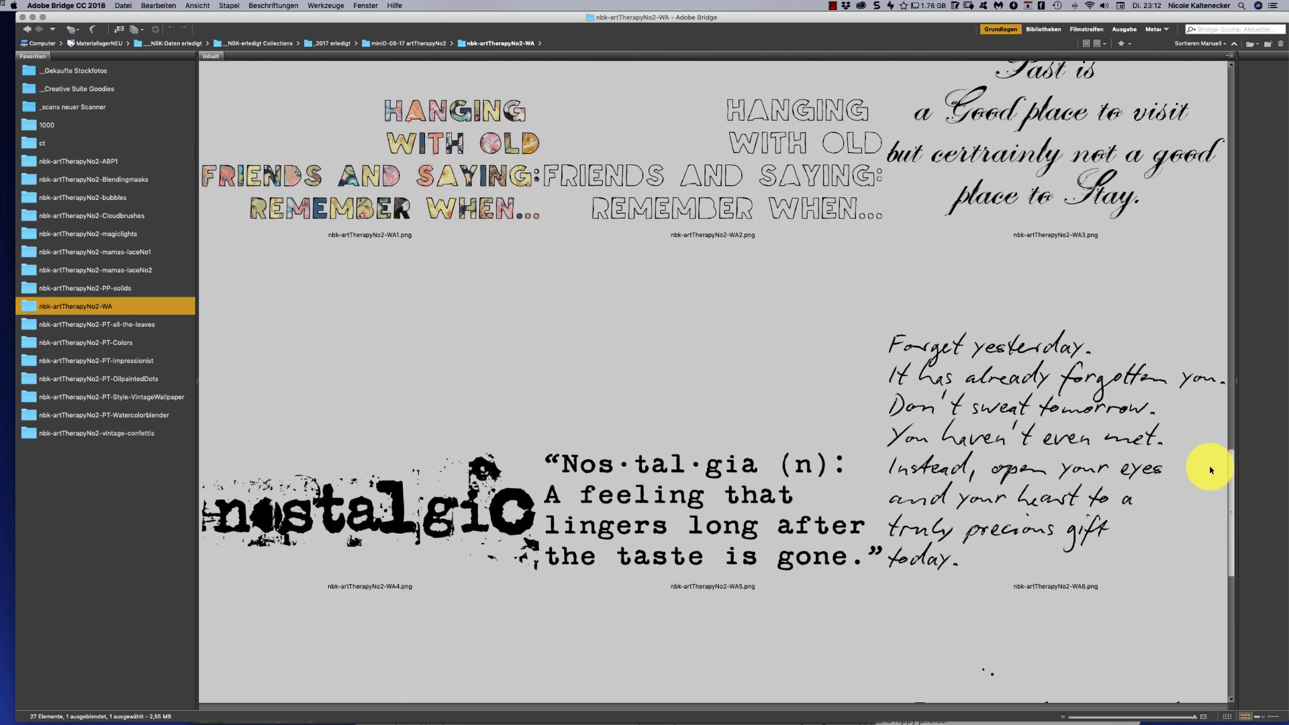
scroll(1223, 481, "down", 12)
scroll(1118, 567, "down", 3)
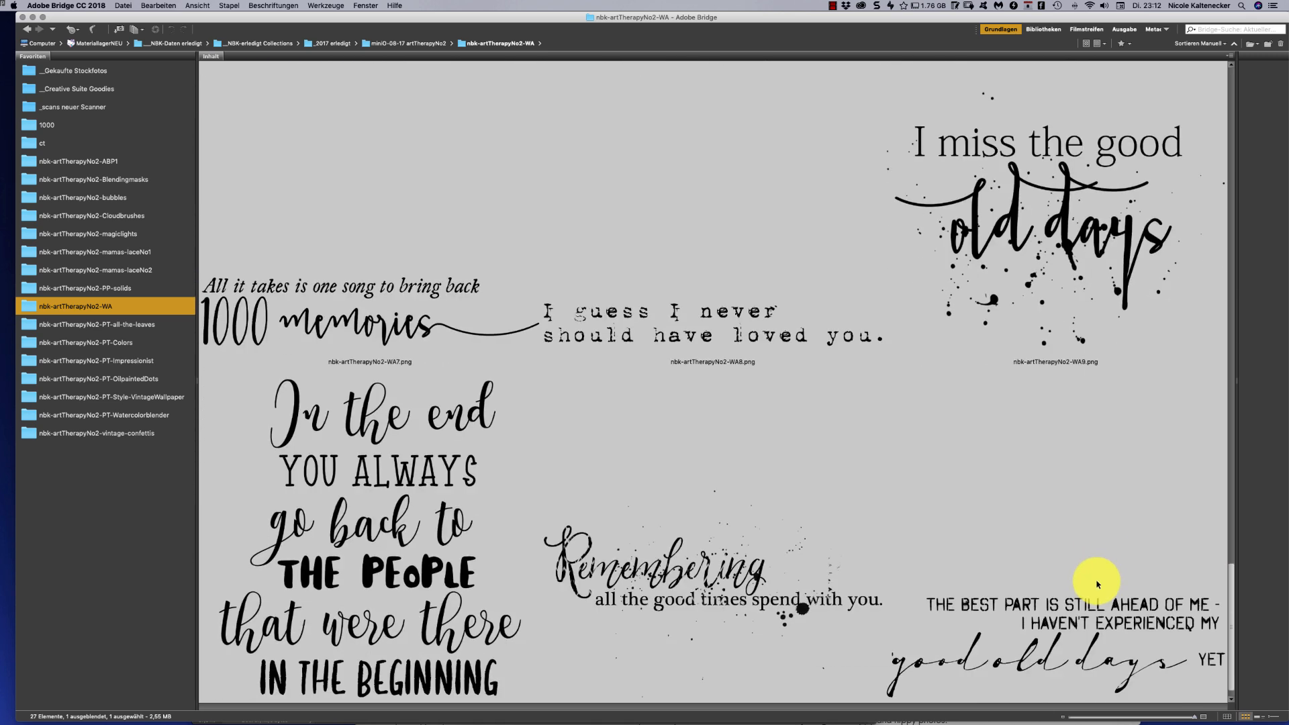
scroll(1102, 584, "up", 20)
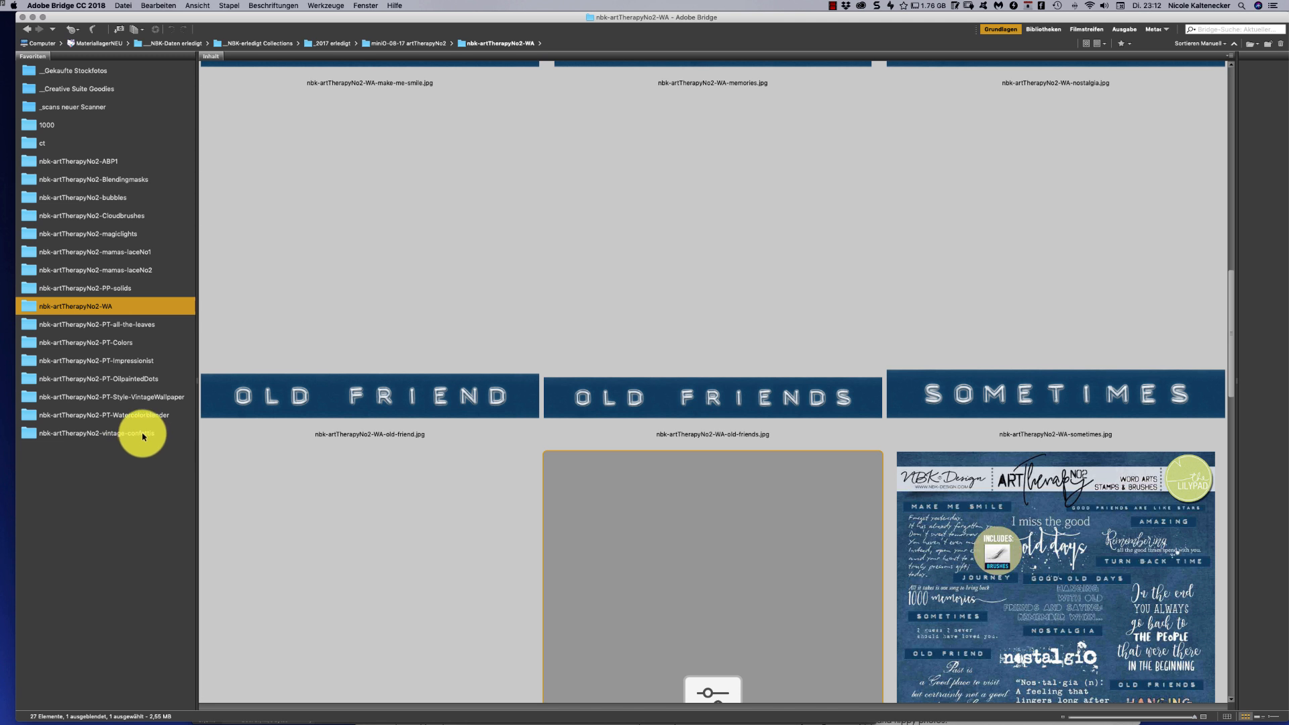
Move nbk-artTherapyNo2-vintage-confettis directly below nbk-artTherapyNo2-WA in the favorites and open the folder
left_click_drag(142, 437, 127, 329)
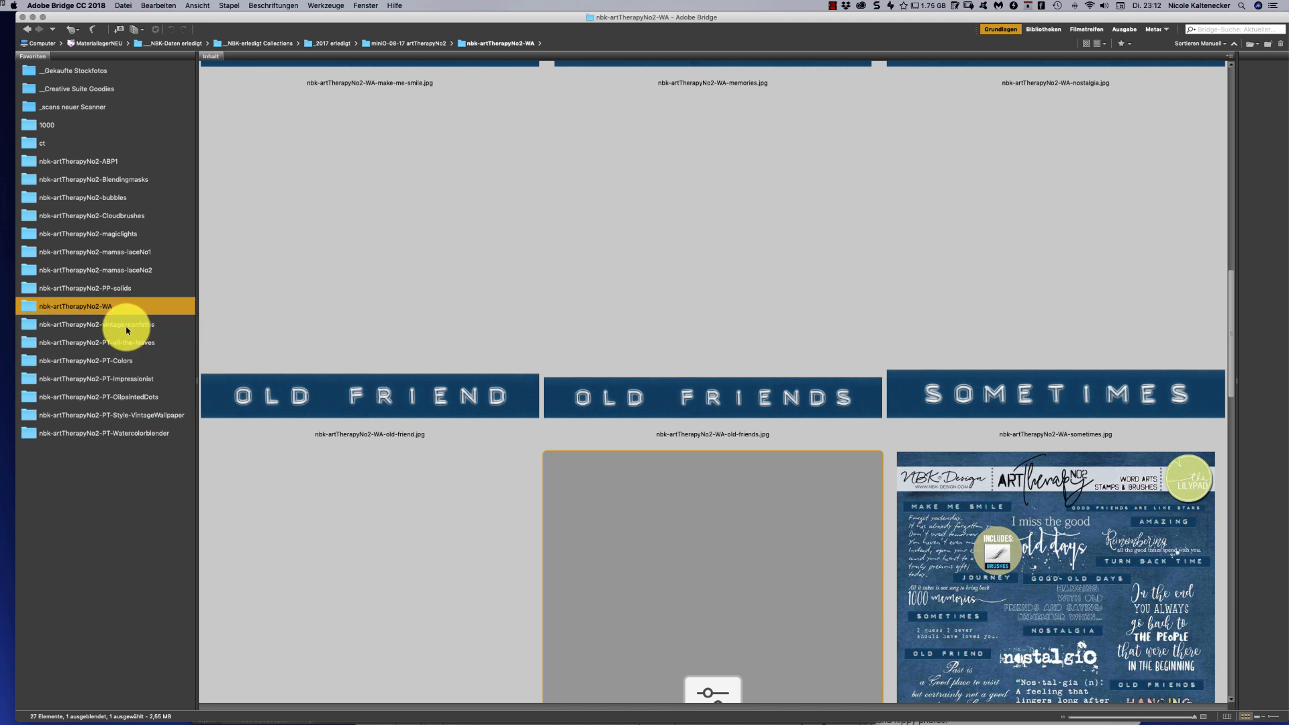
left_click(125, 326)
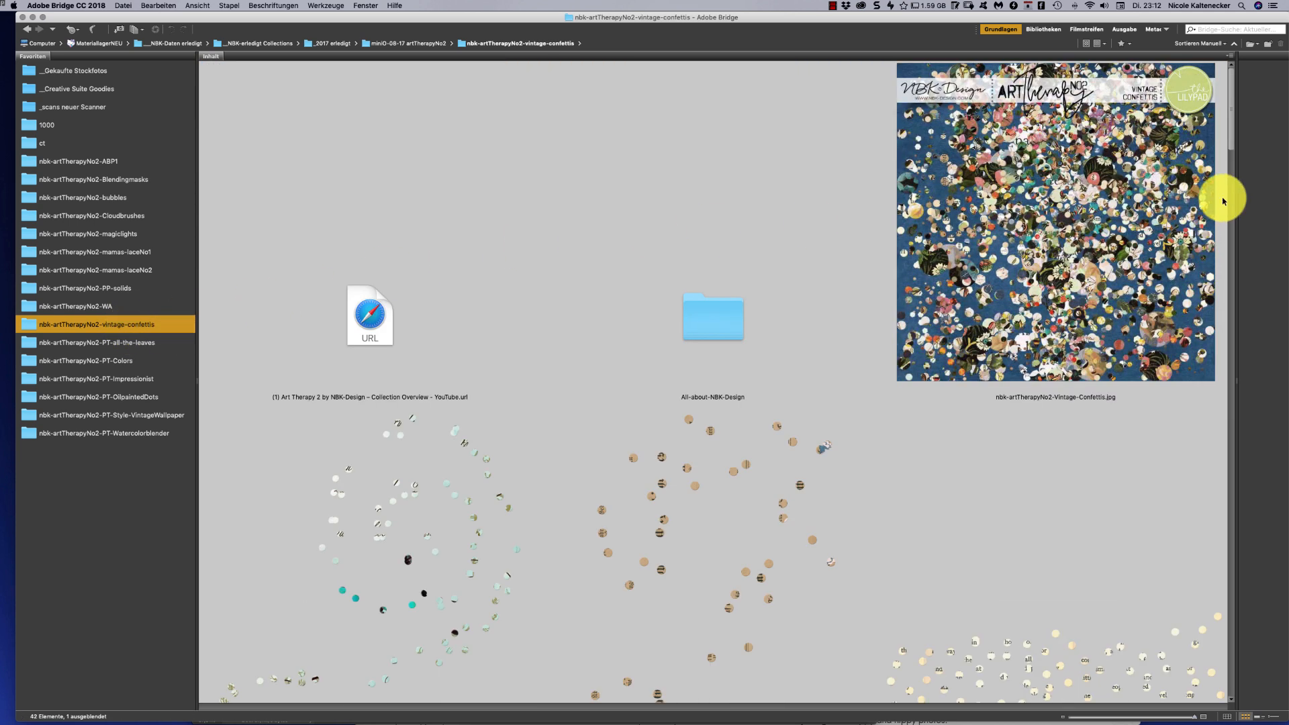
Look through the confetti PNGs from nbk-artTherapyNo2-vintage-confettis1.png to vintage-confettis39.png
scroll(1226, 134, "down", 5)
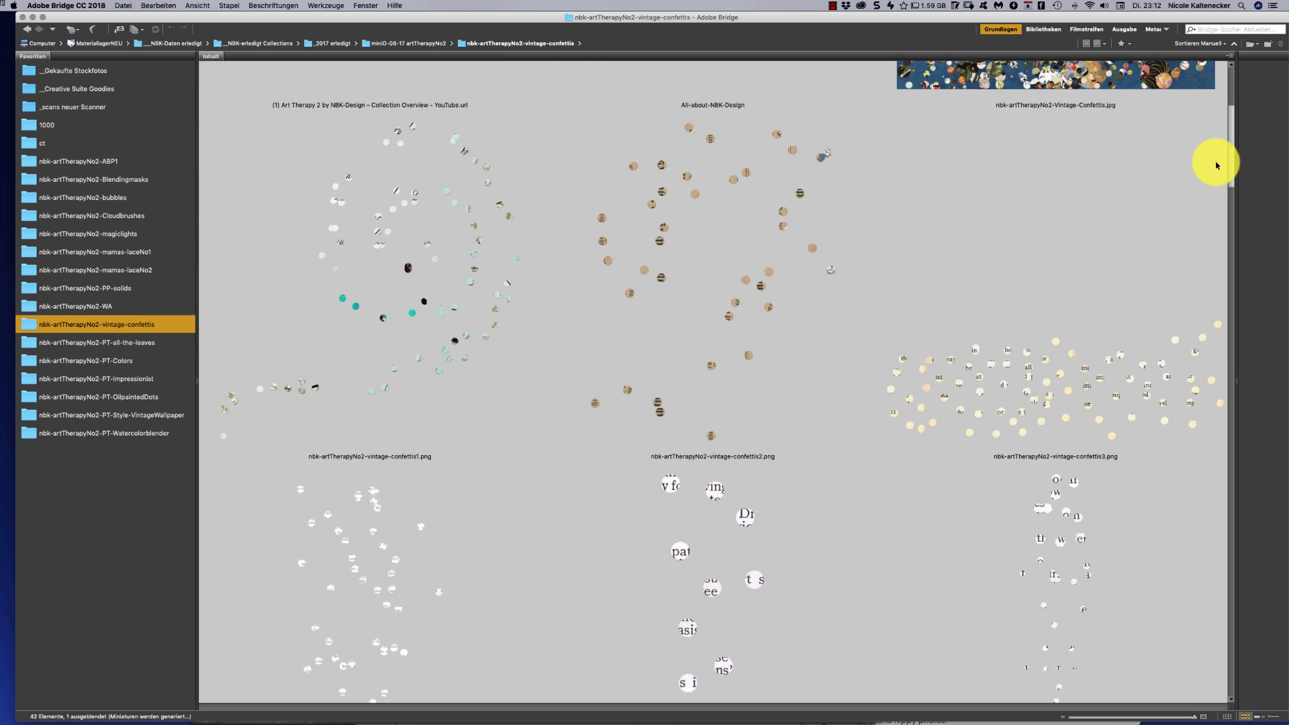
scroll(1216, 166, "down", 1)
scroll(1214, 171, "down", 2)
scroll(1212, 174, "down", 5)
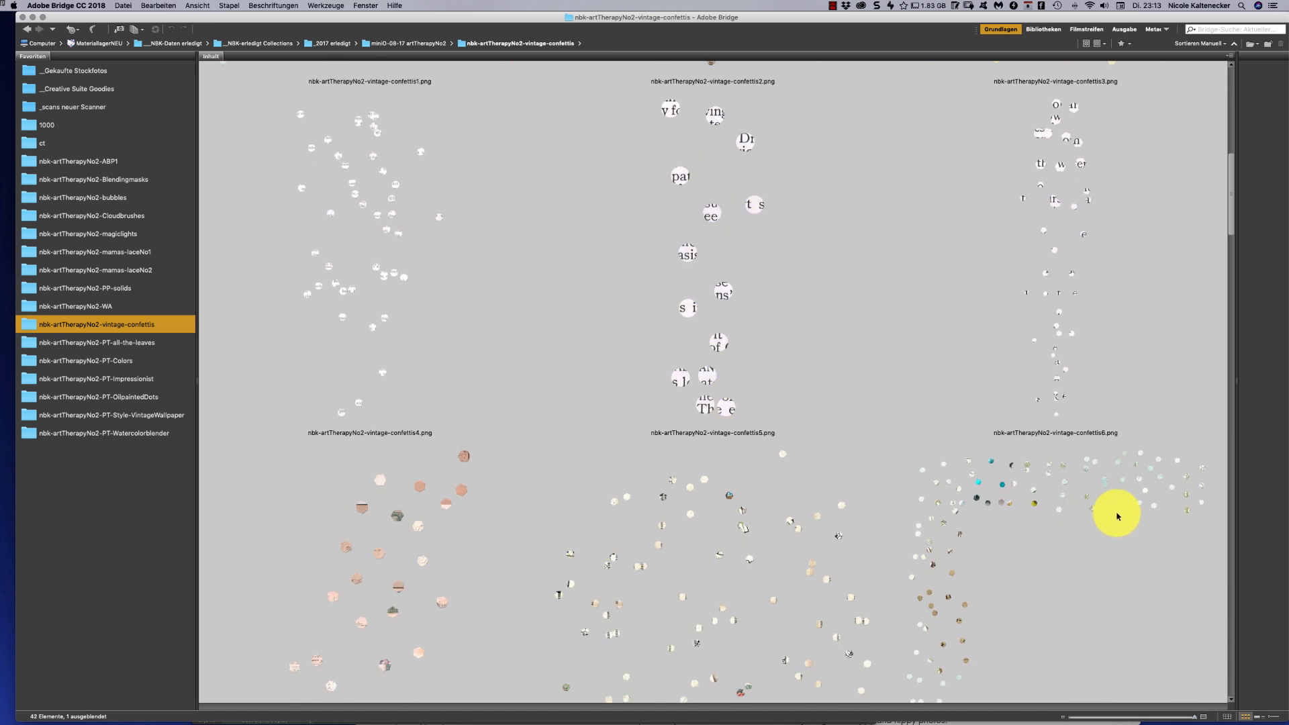
scroll(1202, 282, "down", 15)
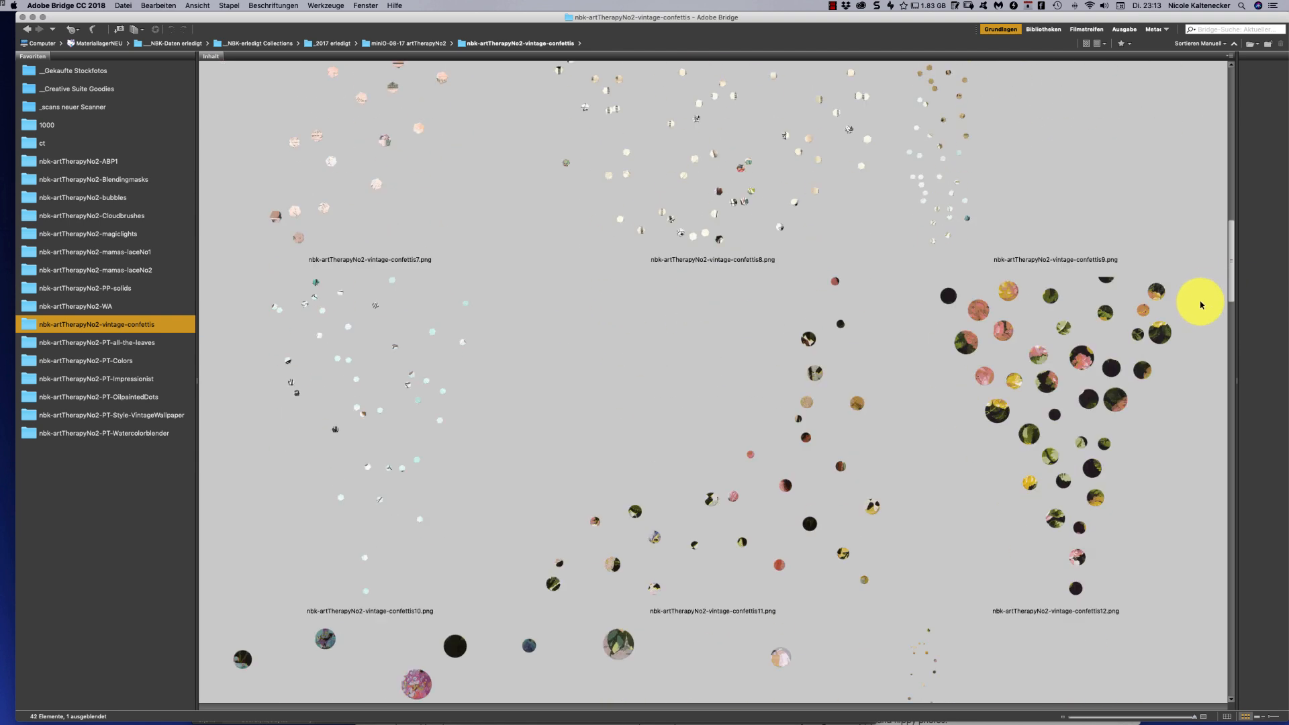
scroll(1166, 351, "down", 10)
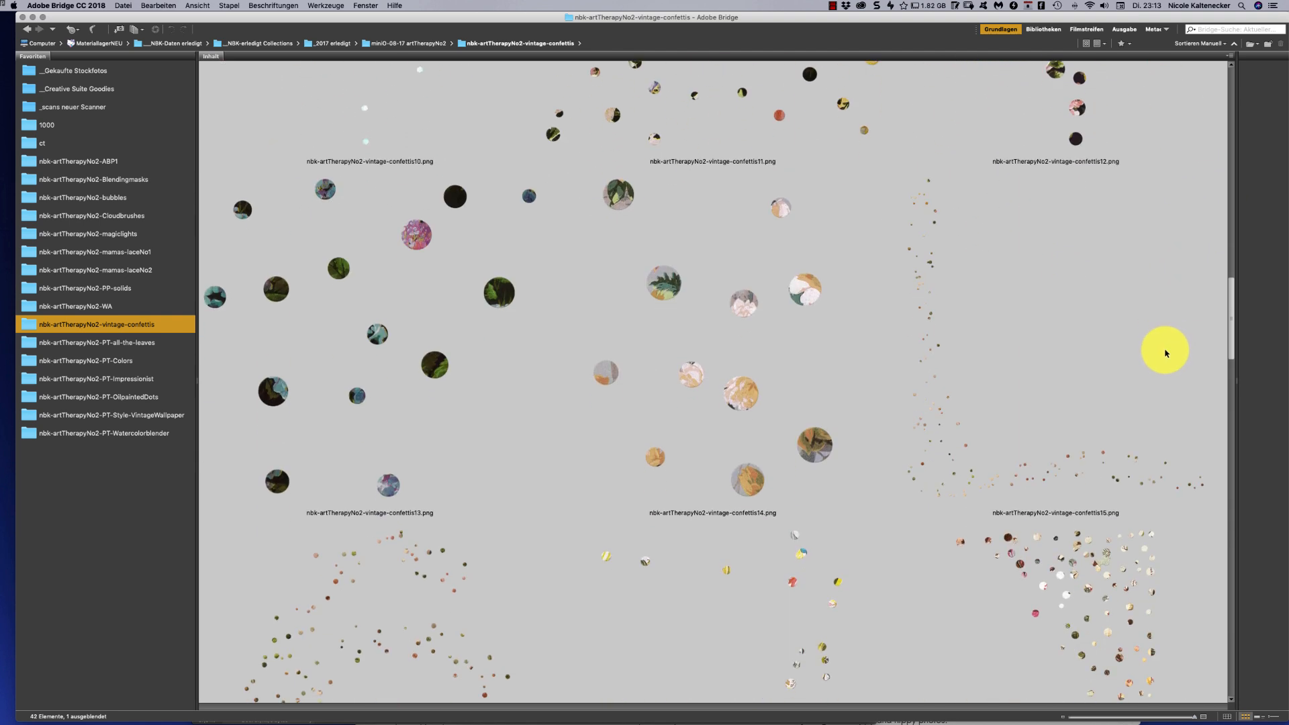
scroll(1148, 388, "down", 20)
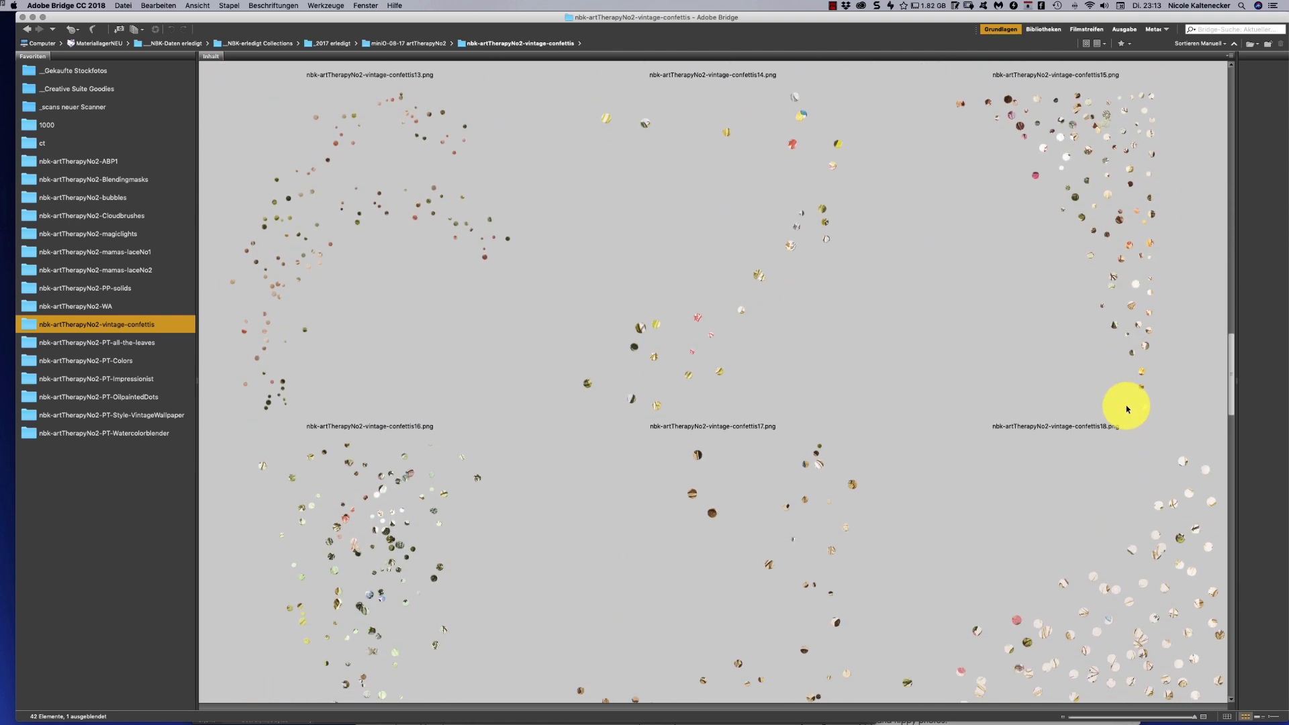
scroll(1075, 464, "down", 1)
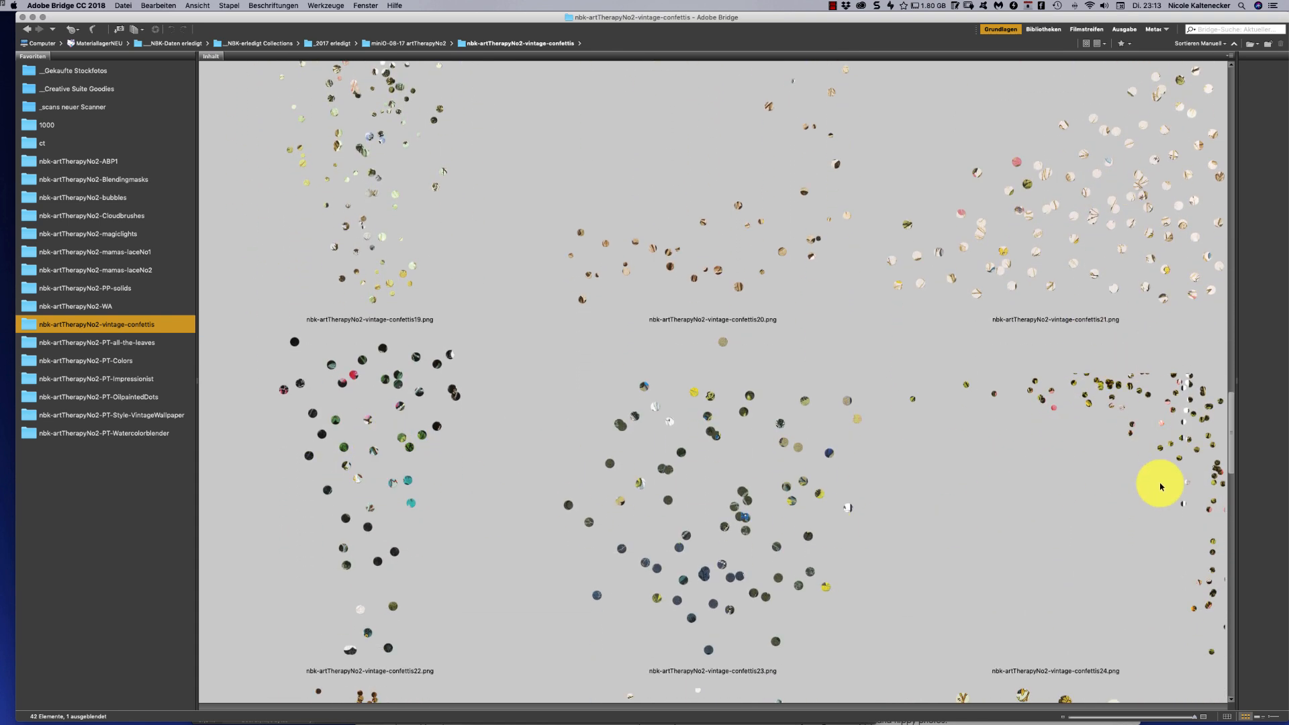
scroll(1223, 484, "down", 20)
scroll(1172, 536, "down", 20)
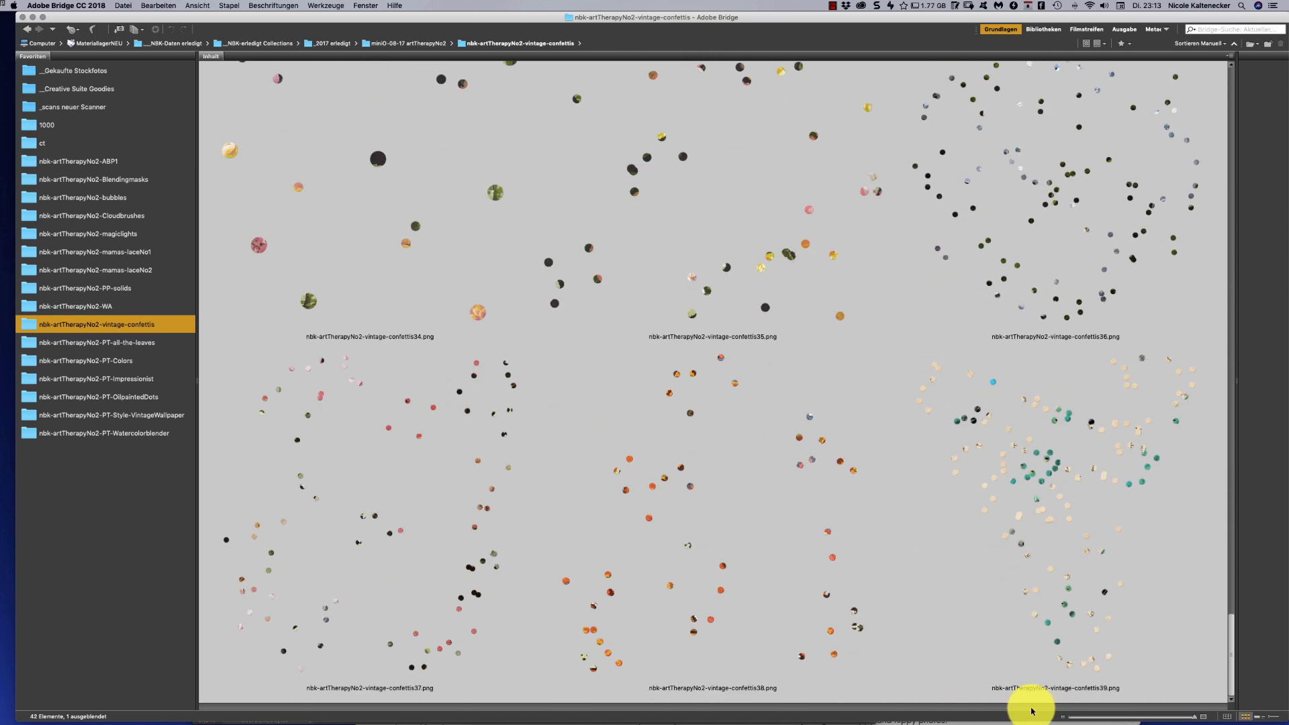
View nbk-artTherapyNo2-Vintage-Confettis.jpg full screen, and return to the thumbnails at the start of the folder
scroll(1108, 138, "up", 20)
left_click(1079, 245)
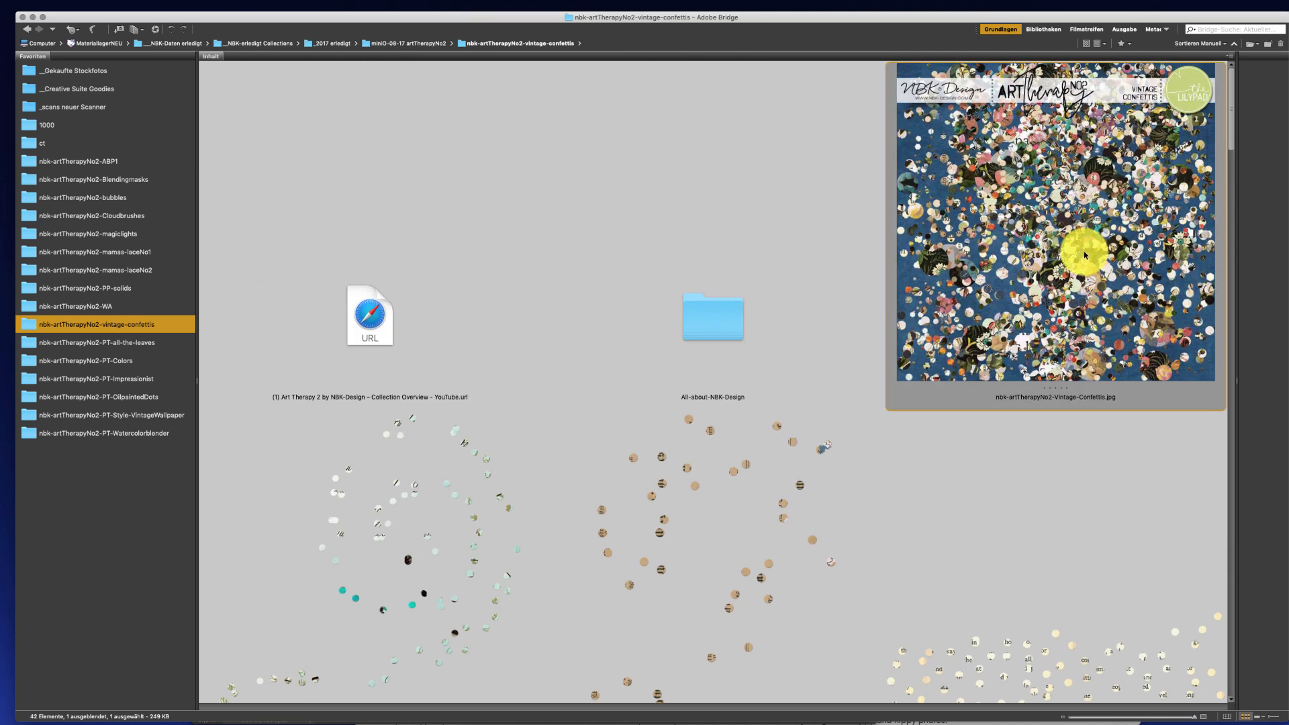
key("space")
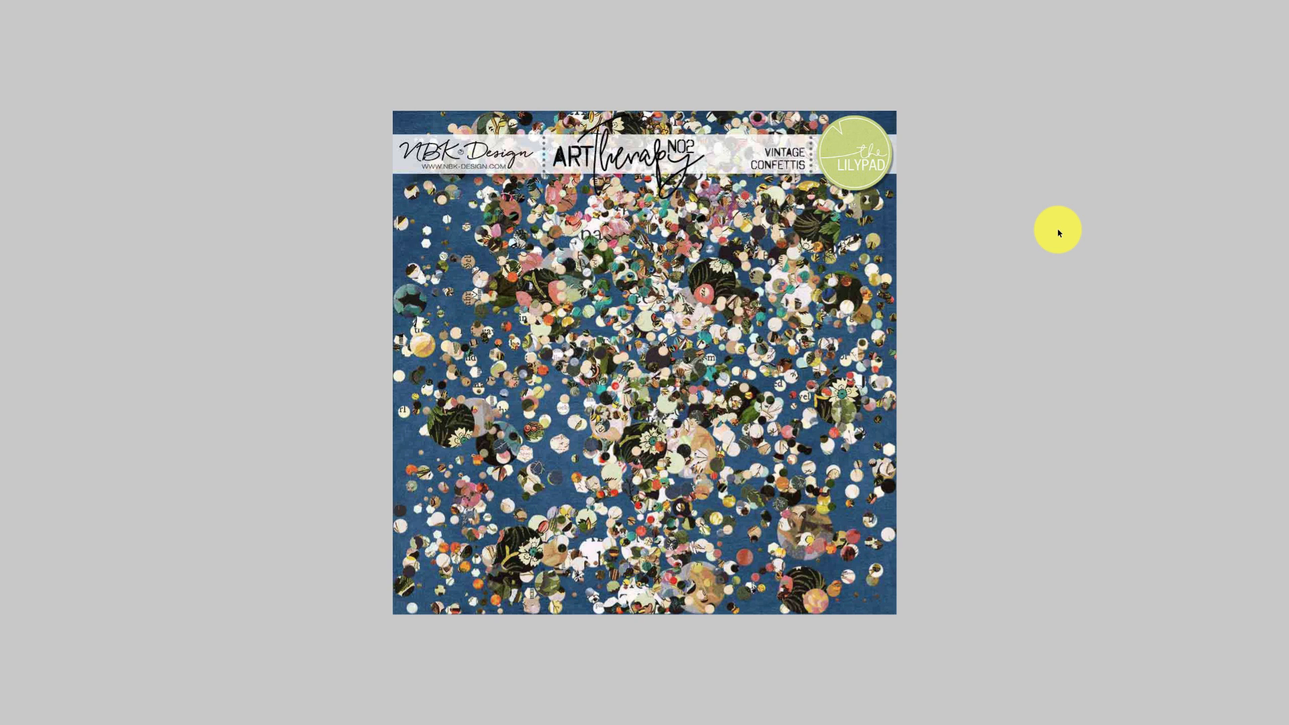
key("space")
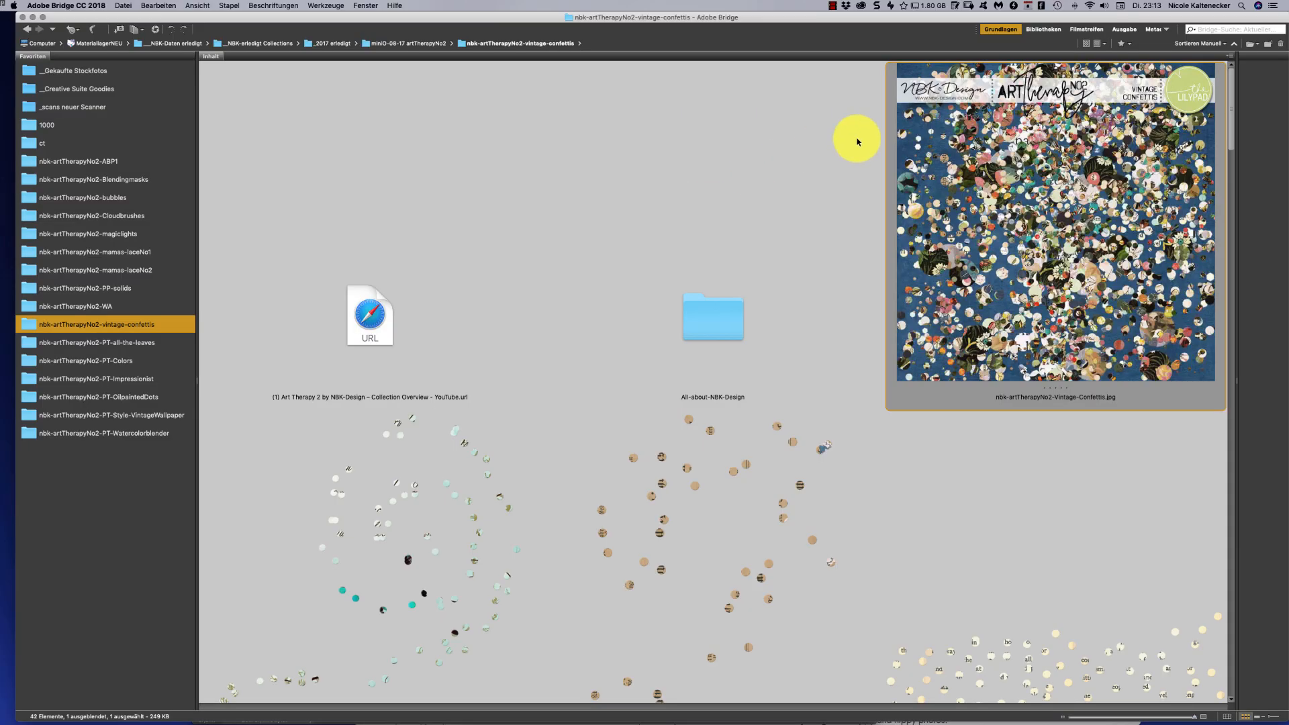
left_click(930, 426)
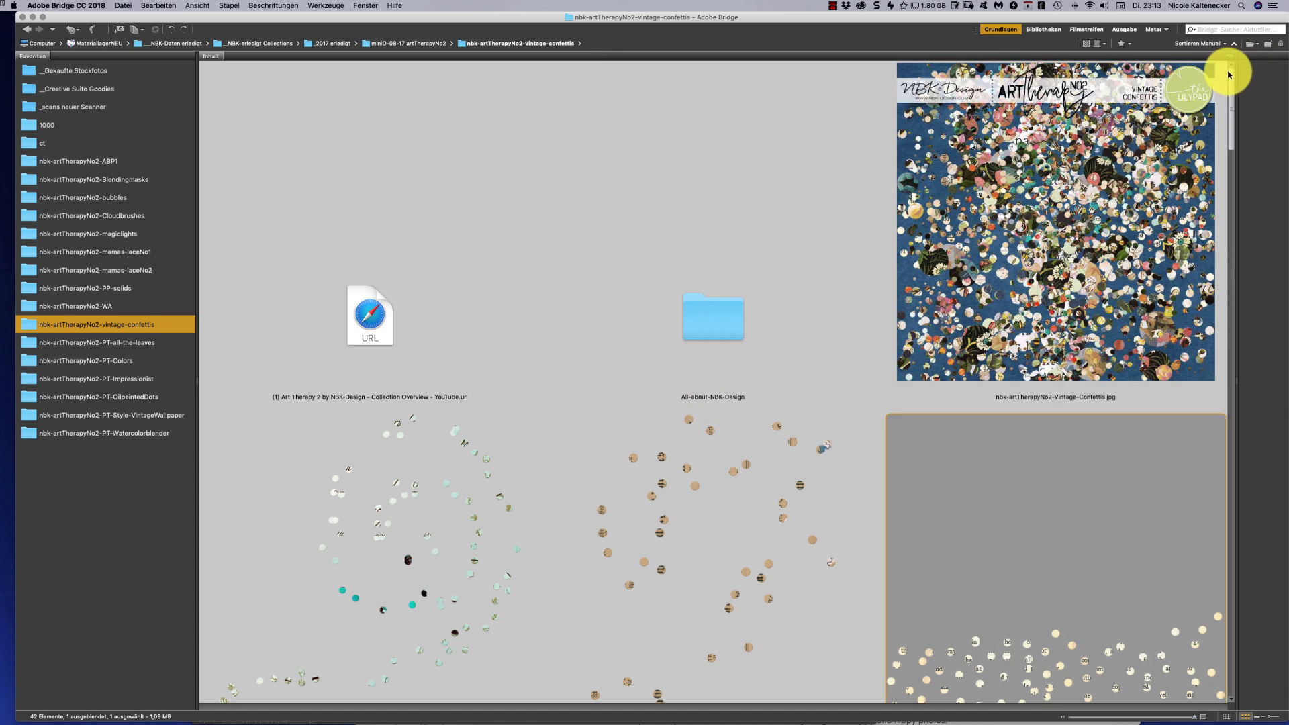
scroll(1228, 78, "down", 1)
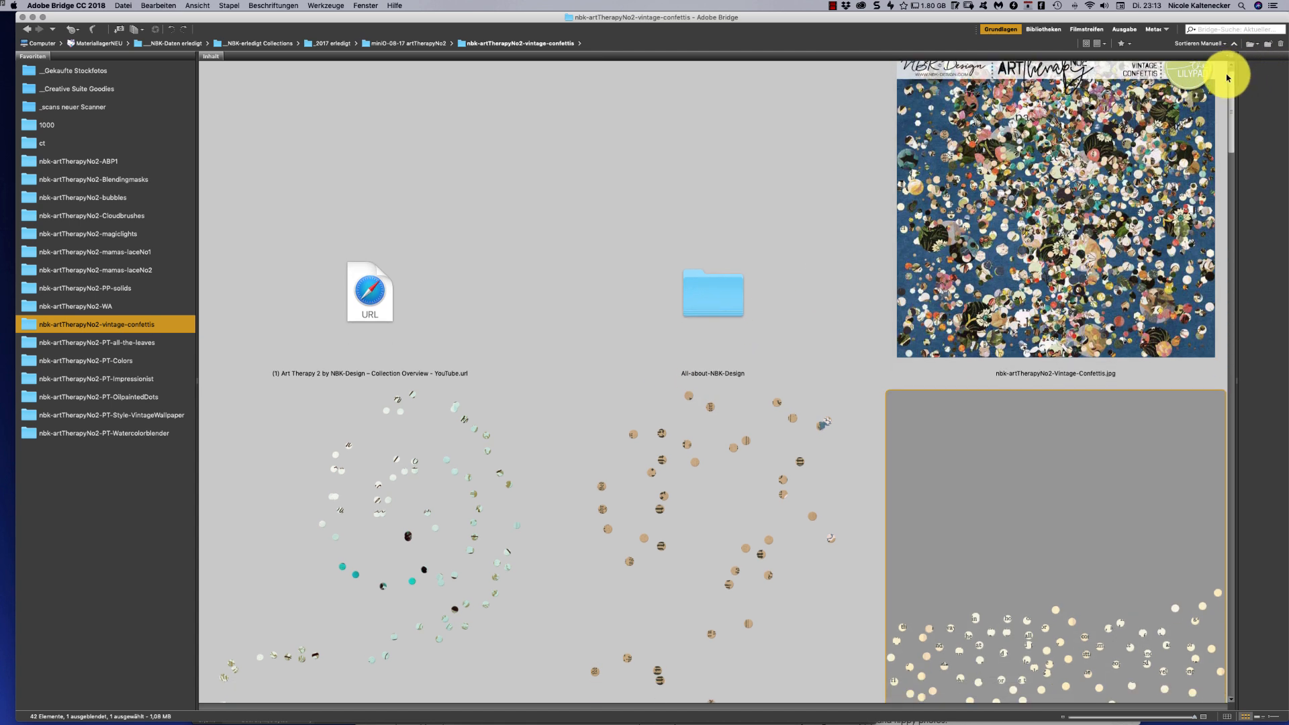
scroll(1228, 78, "up", 1)
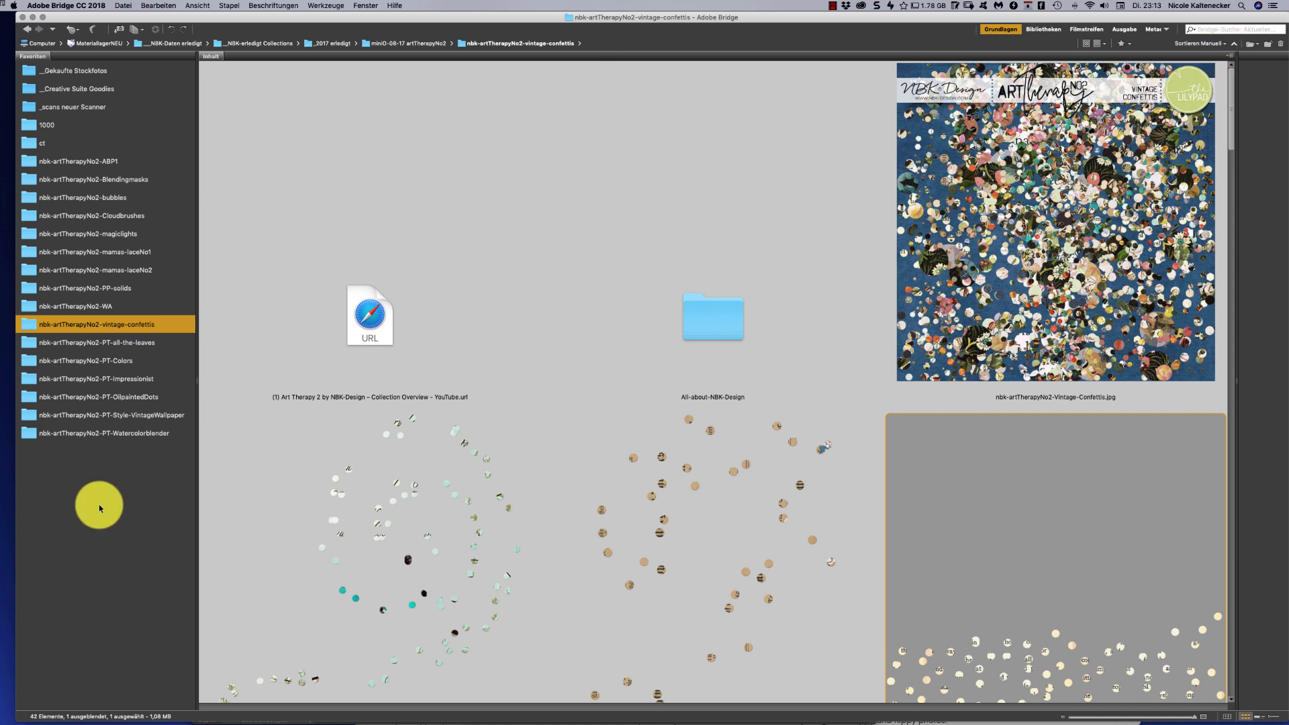
Move nbk-artTherapyNo2-PT-Colors above PT-all-the-leaves in the favorites and look over the folder's styles, swatch and preview files
left_click_drag(140, 360, 150, 342)
left_click(1212, 124)
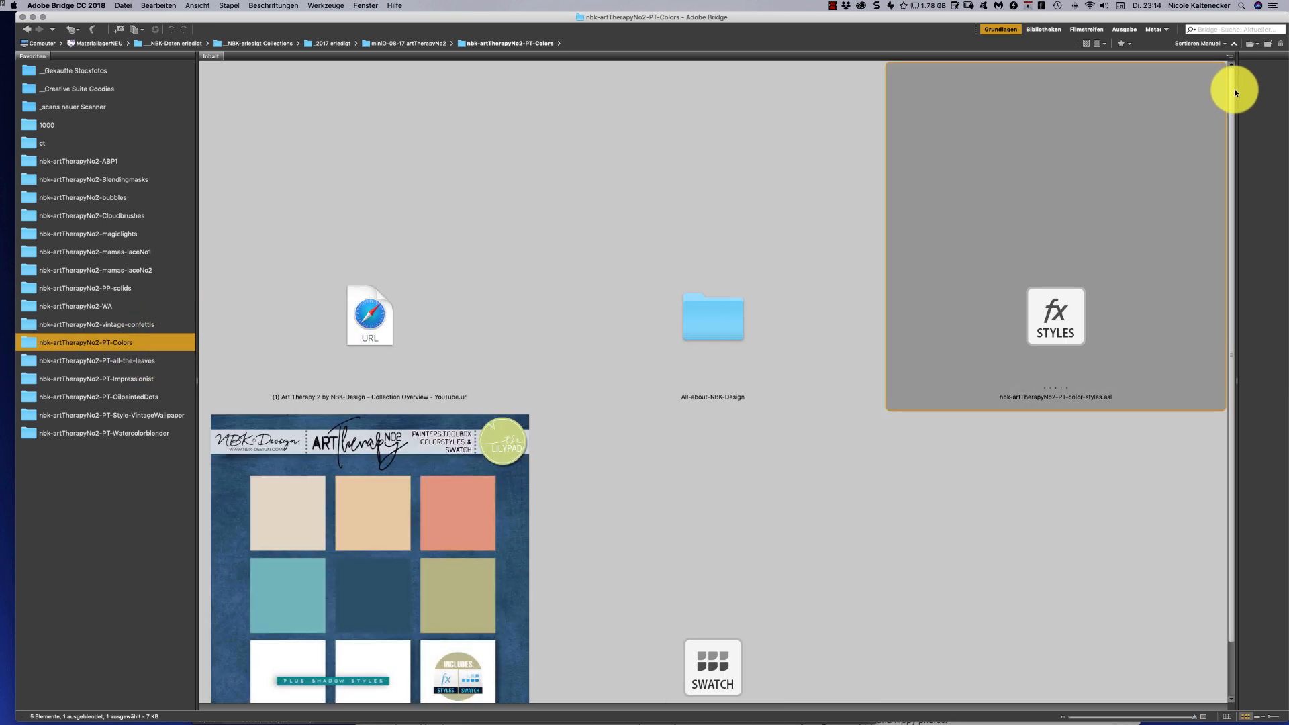
scroll(1232, 100, "down", 3)
left_click(1116, 394)
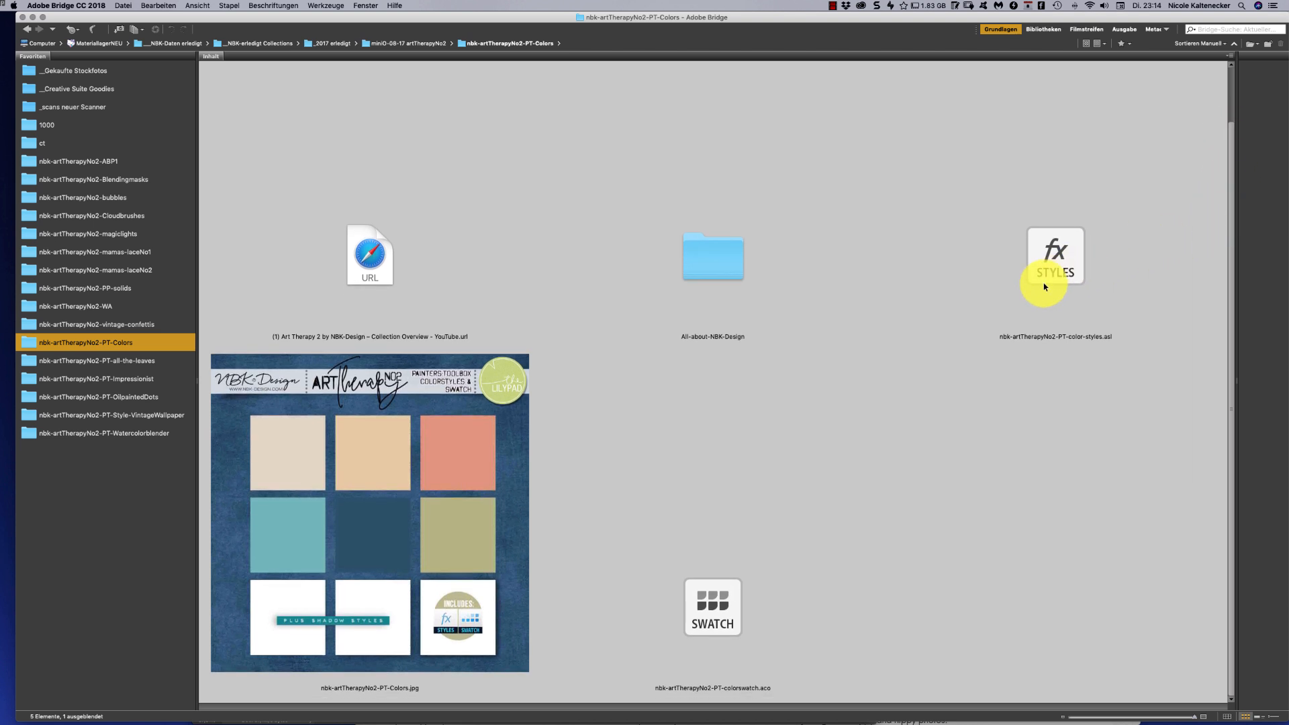
Load nbk-artTherapyNo2-PT-color-styles.asl into Photoshop and display the loaded layer styles
left_click(1054, 270)
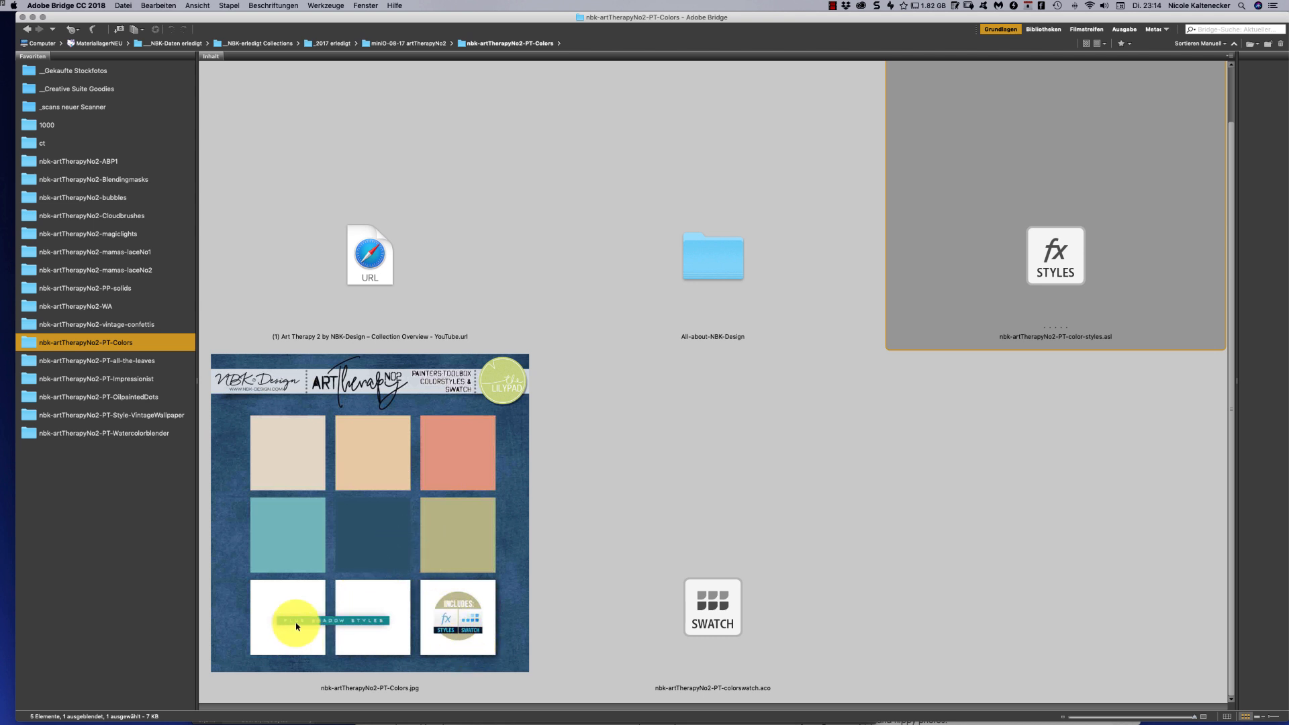
double_click(1054, 237)
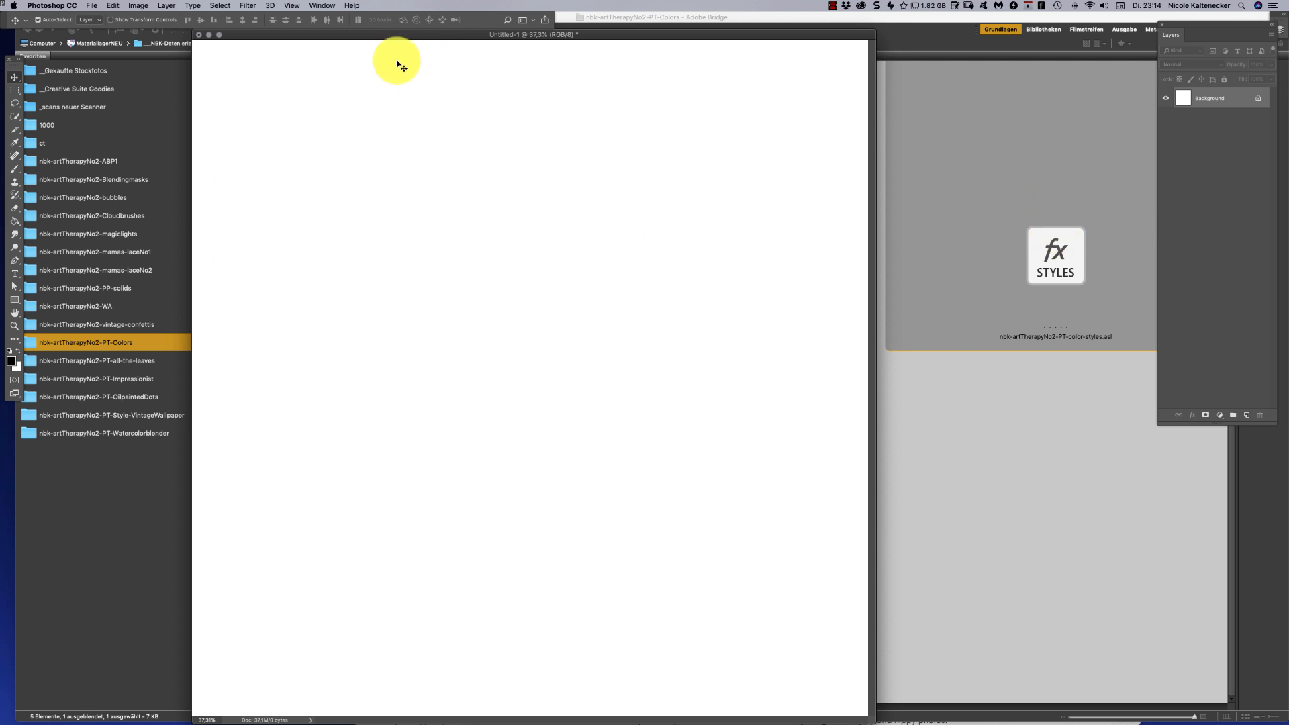
left_click(326, 6)
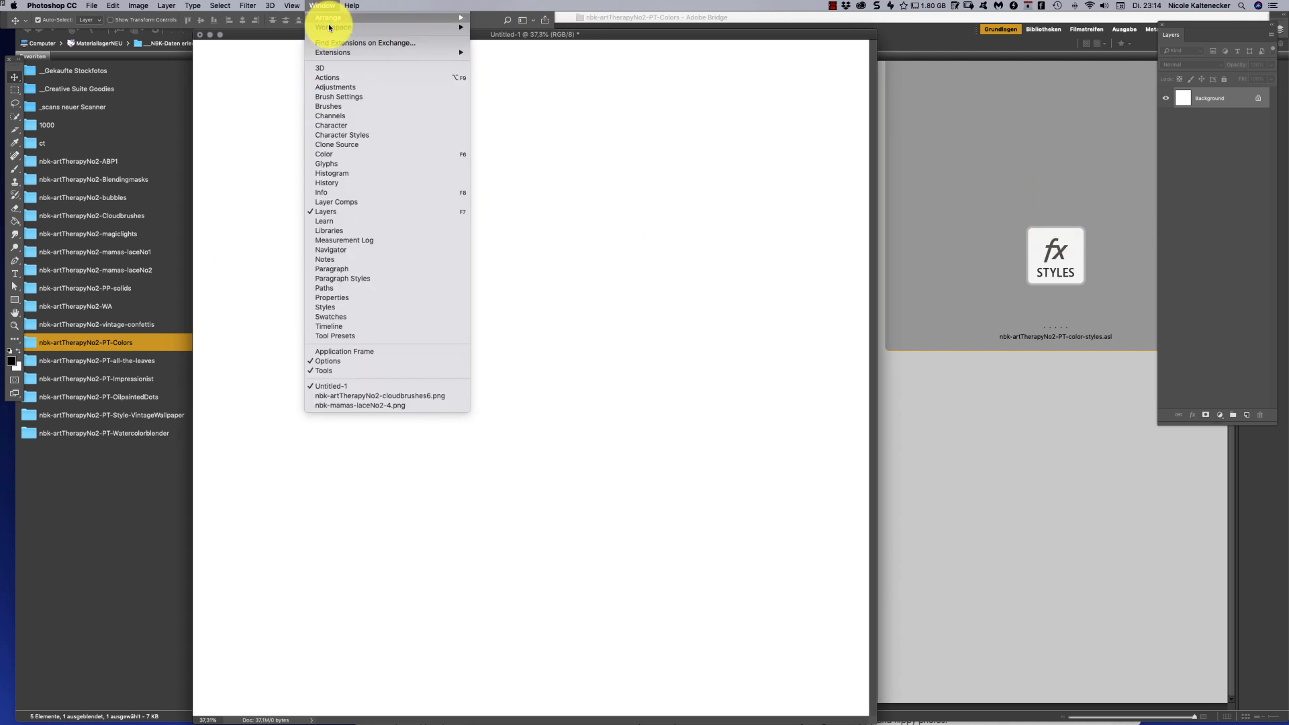
left_click(403, 306)
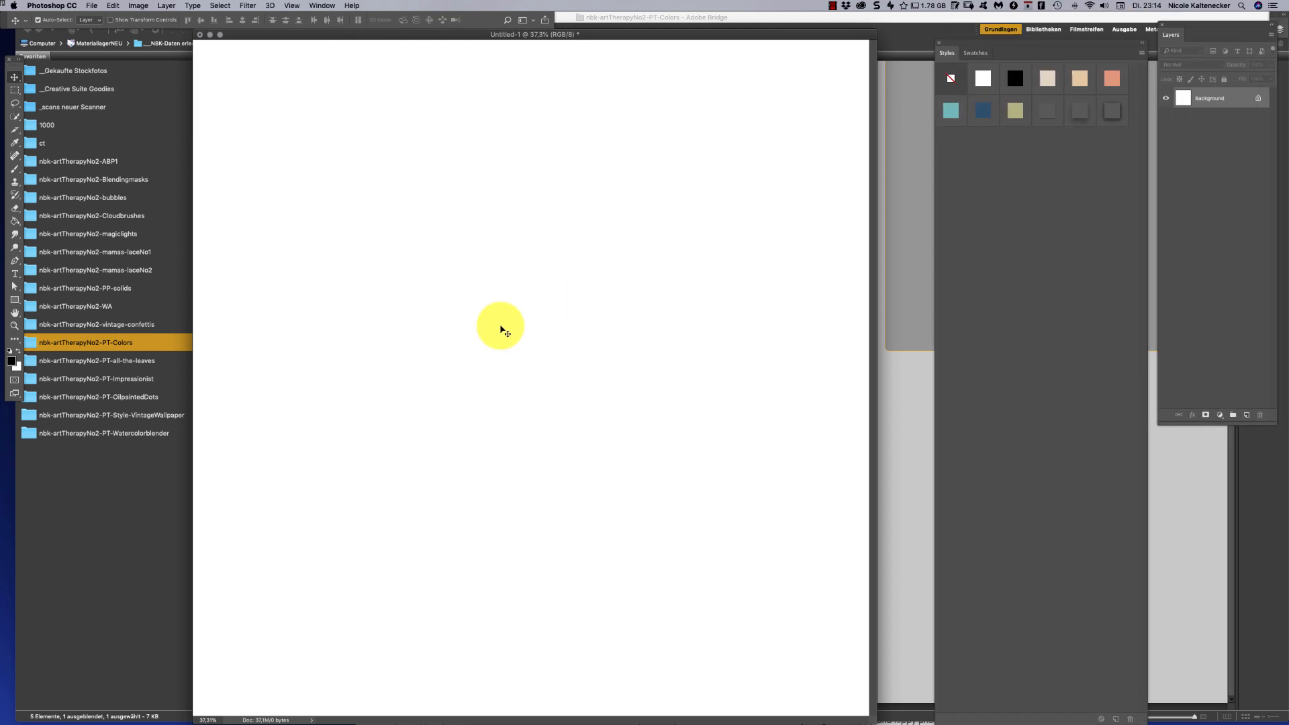
Switch back to Bridge and open nbk-artTherapyNo2-solids3.jpg from the PP-solids folder in Photoshop
left_click(129, 268)
left_click(153, 270)
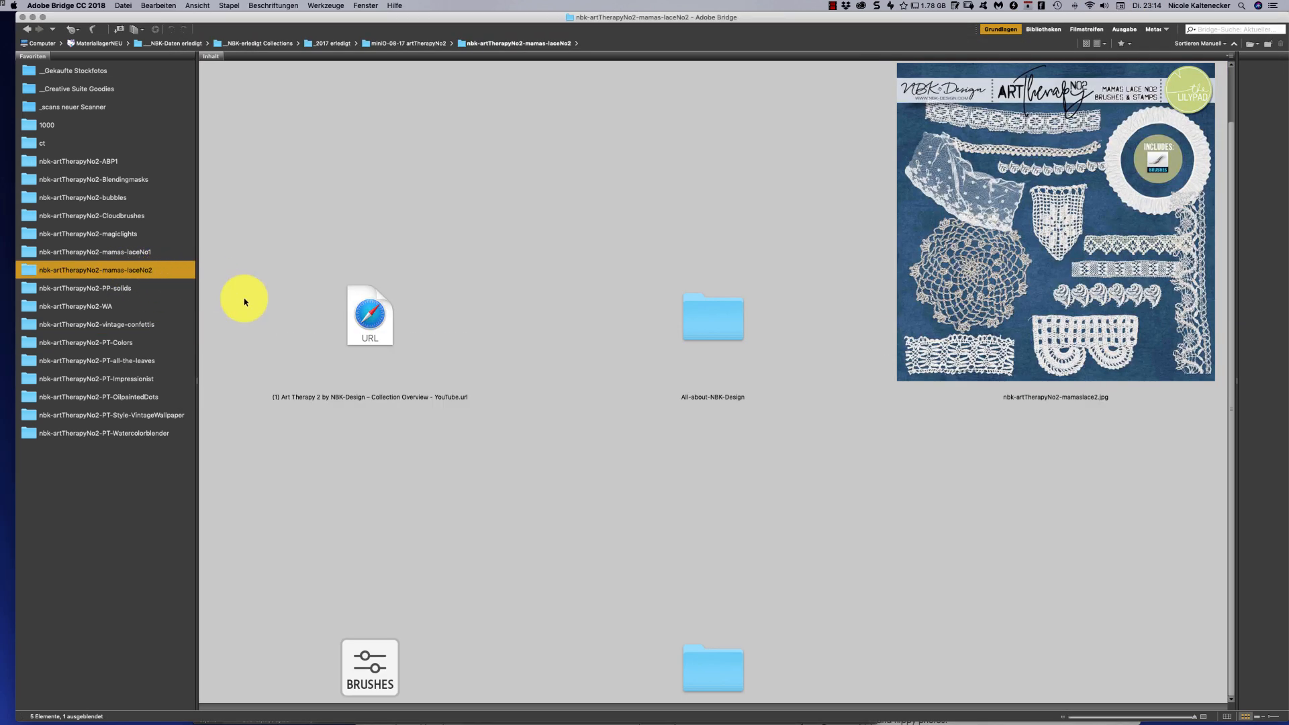
left_click(727, 650)
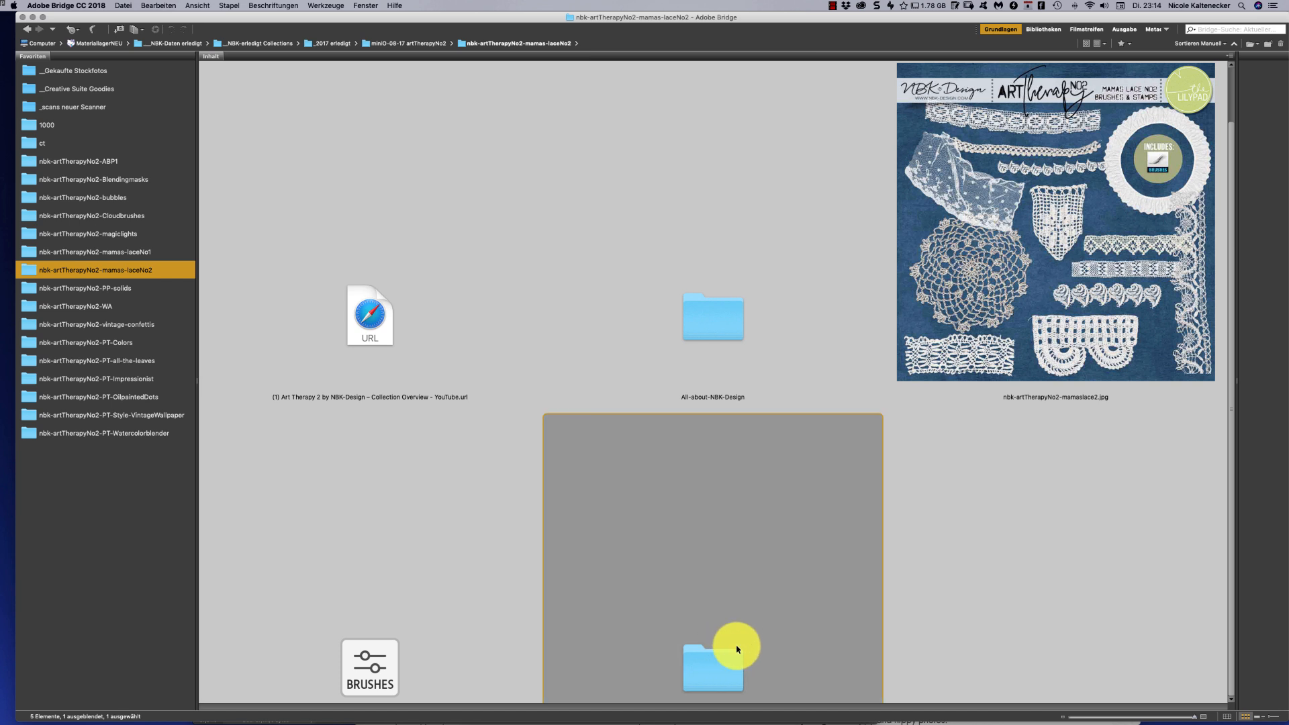
left_click(132, 288)
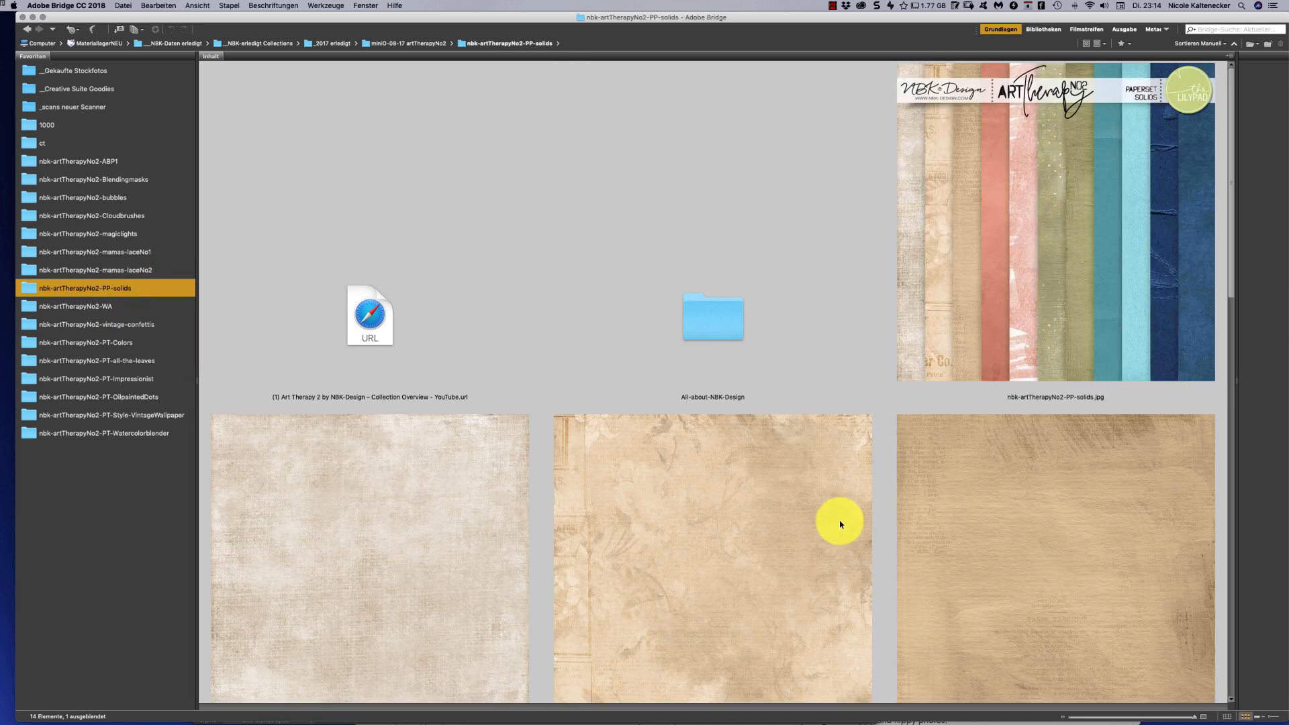
double_click(1054, 498)
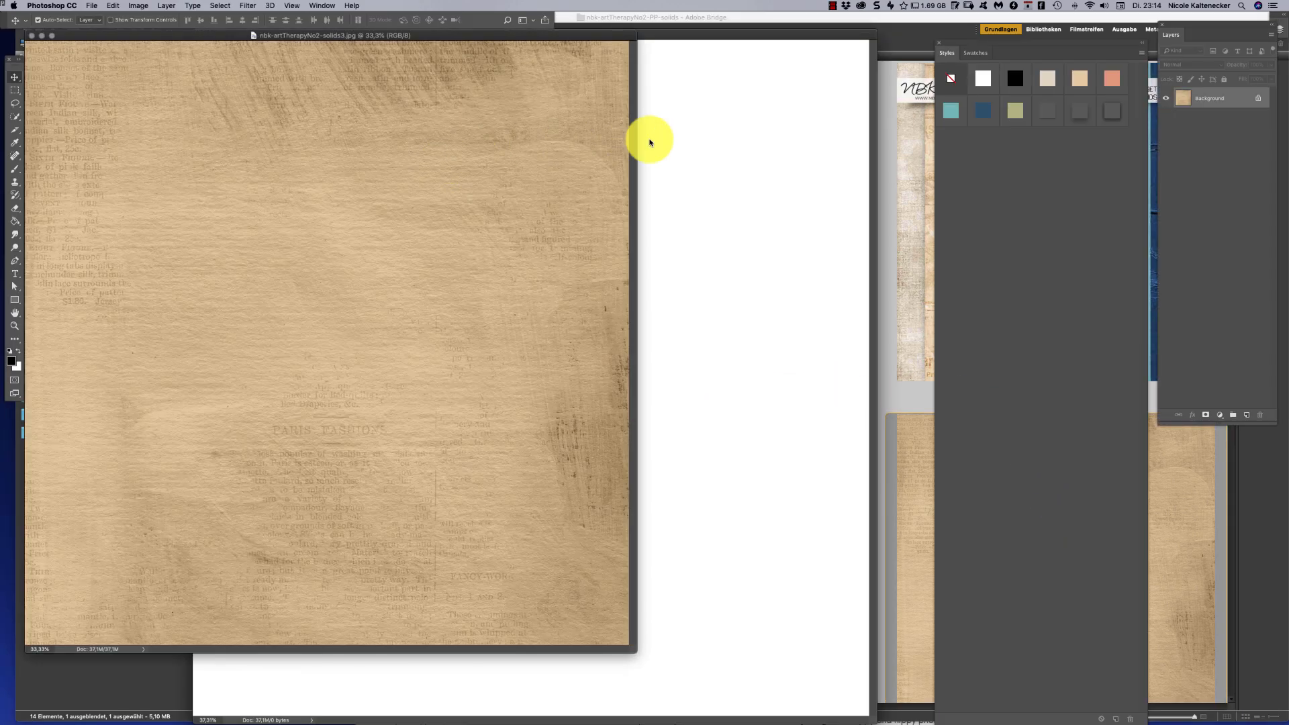
Close the blank Untitled-1 document without saving and reposition the window of the solid paper
left_click(654, 134)
key("super+w")
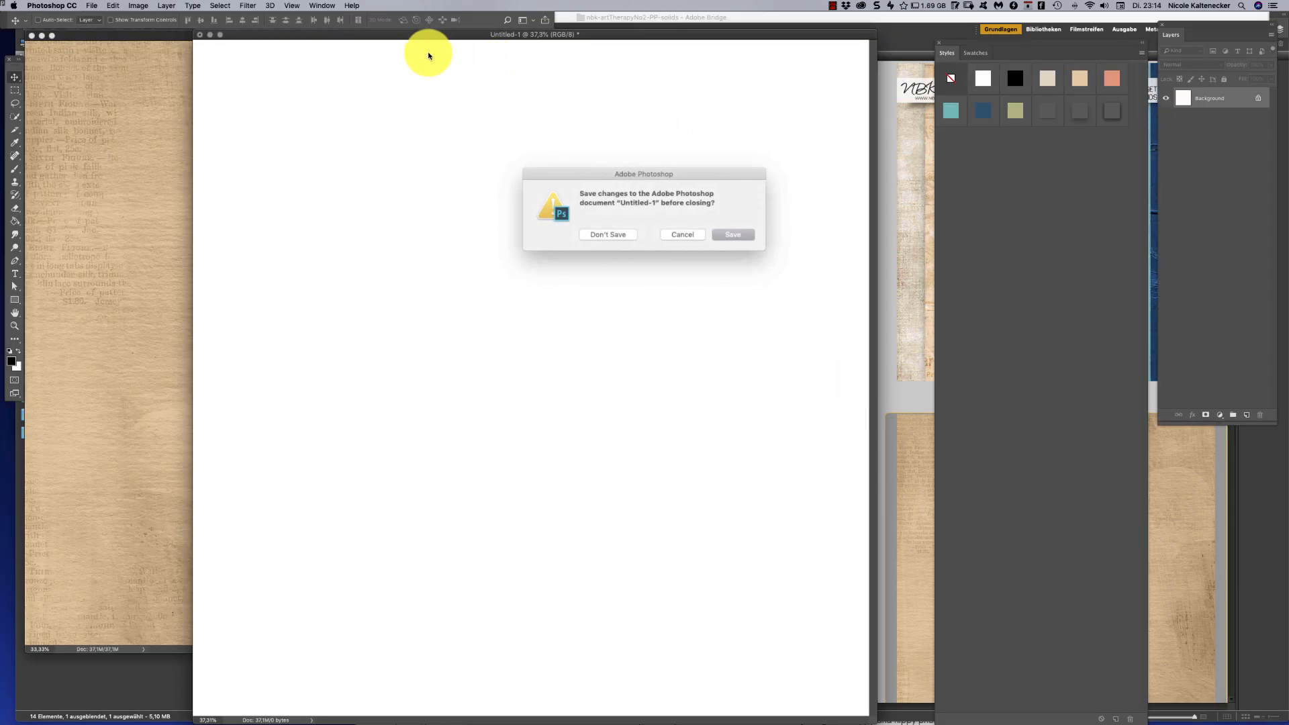
left_click(624, 230)
left_click_drag(455, 39, 707, 94)
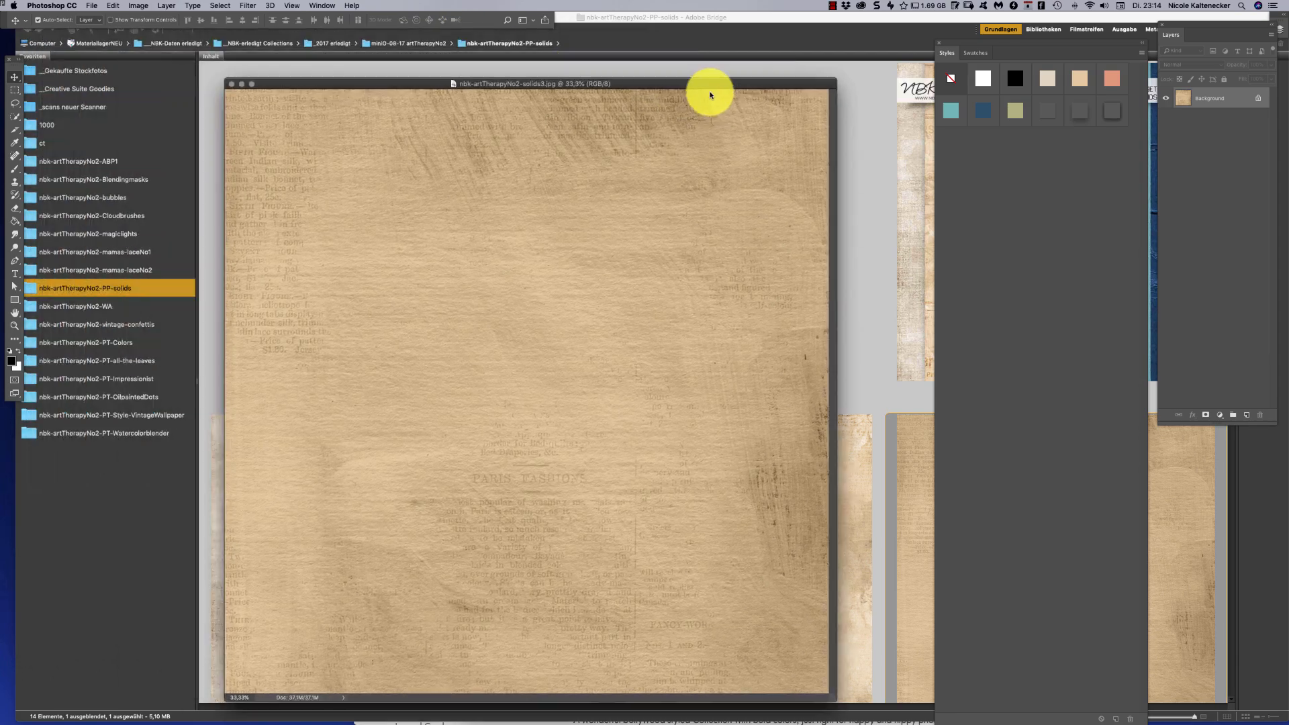
Open nbk-mamas-laceNo1-2.png from the mamas-laceNo1 folder, copy the lace onto the solid paper, and close the lace file
left_click(164, 270)
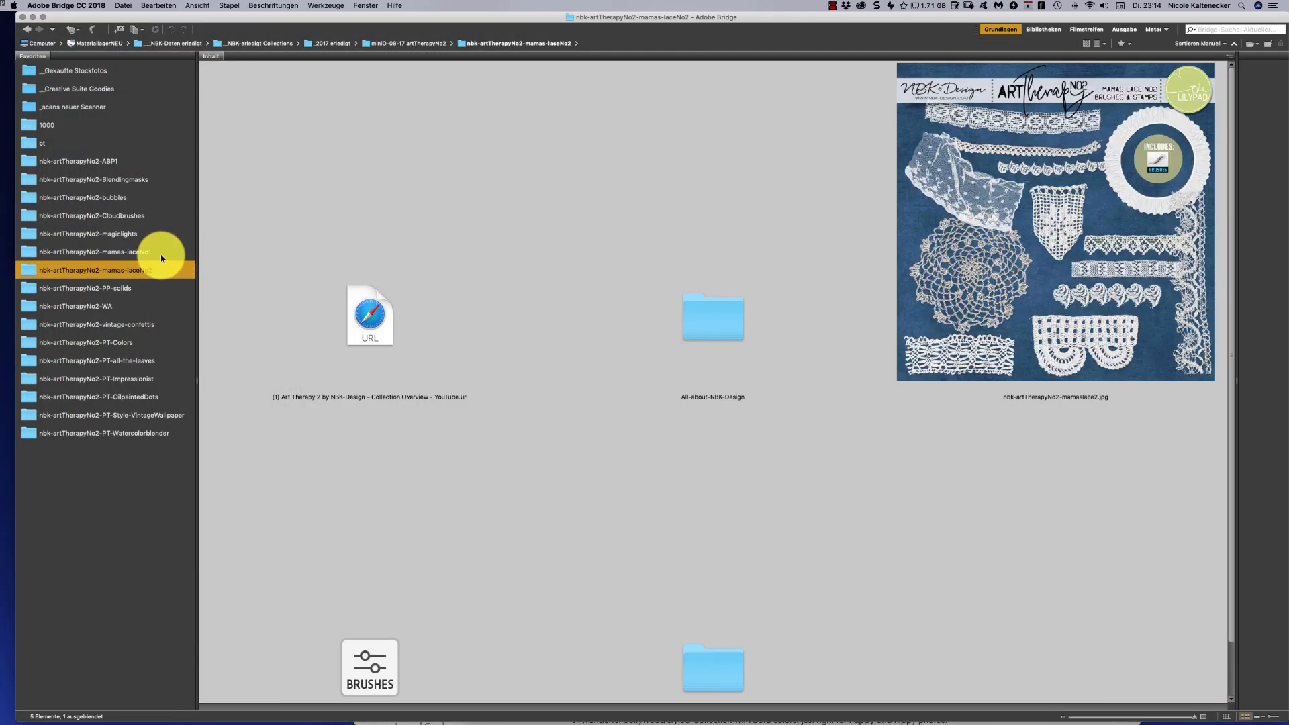
left_click(164, 253)
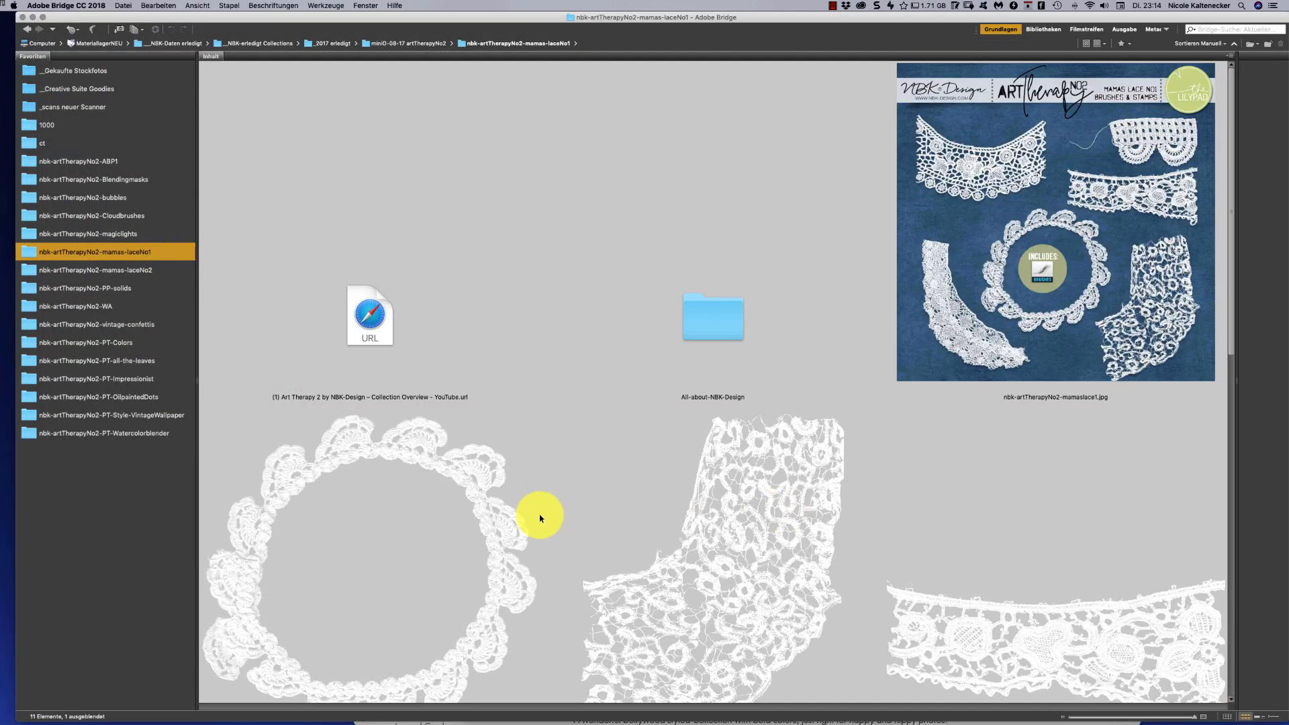
double_click(734, 541)
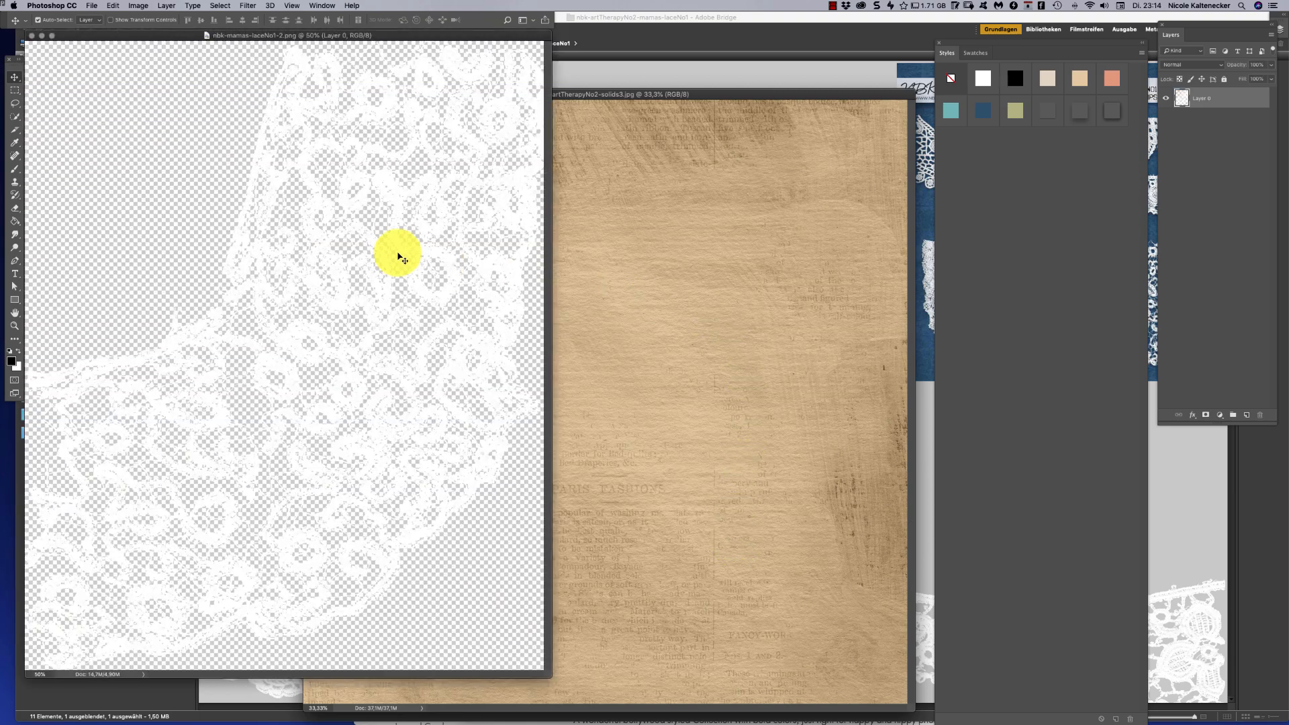
left_click_drag(399, 256, 610, 331)
left_click(245, 426)
key("super+w")
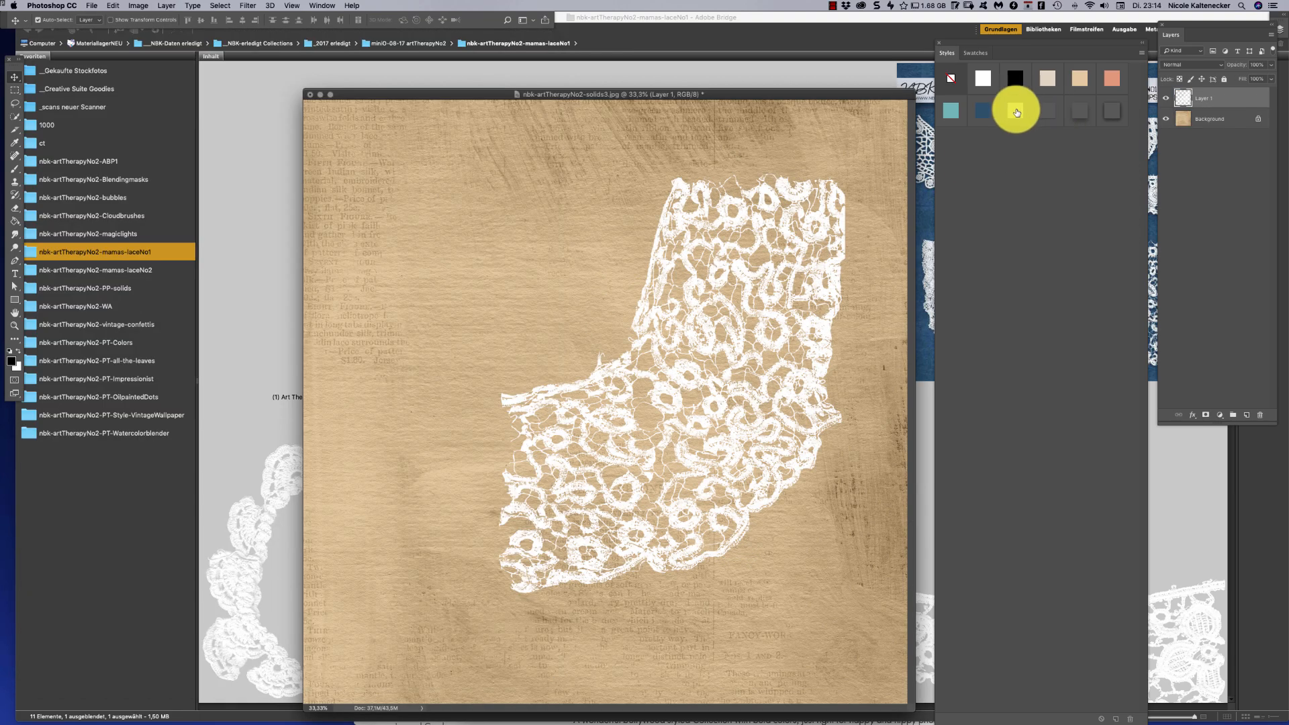
Apply the first, third and second drop shadow styles to the lace layer in turn, adjusting its position on the paper
left_click(1049, 109)
left_click_drag(753, 416, 677, 416)
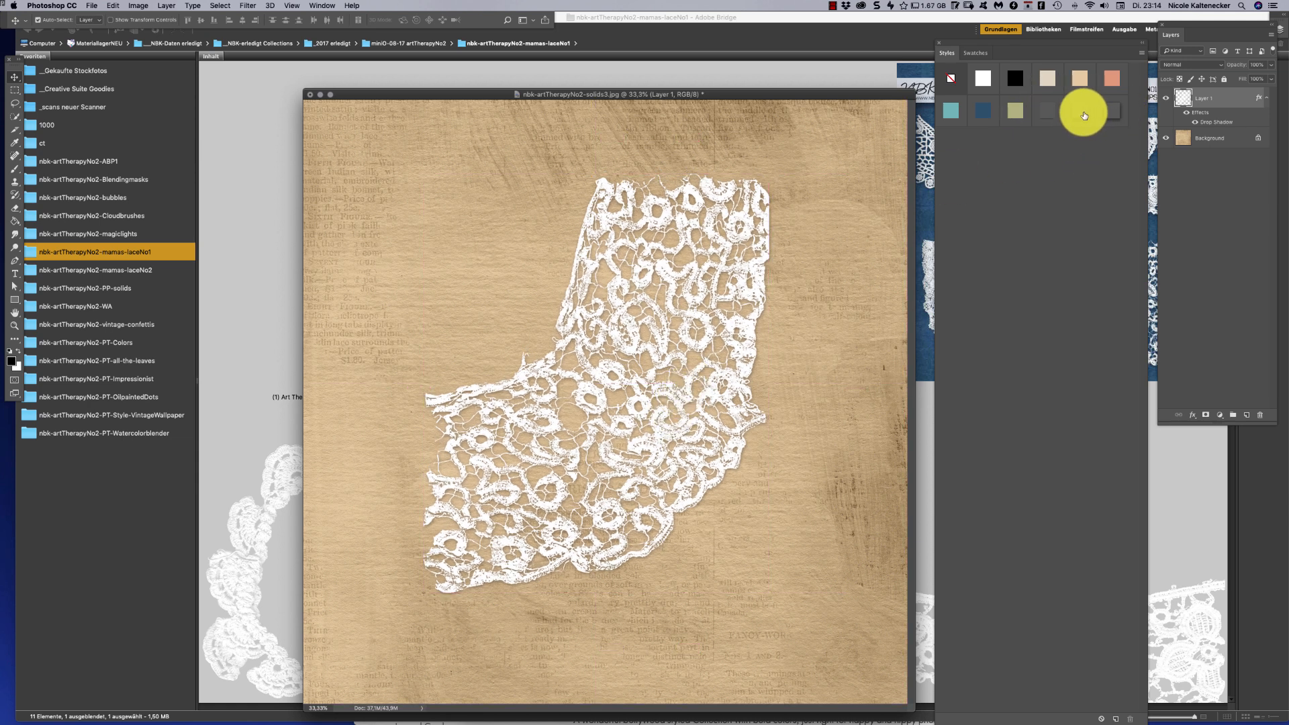
left_click(1107, 118)
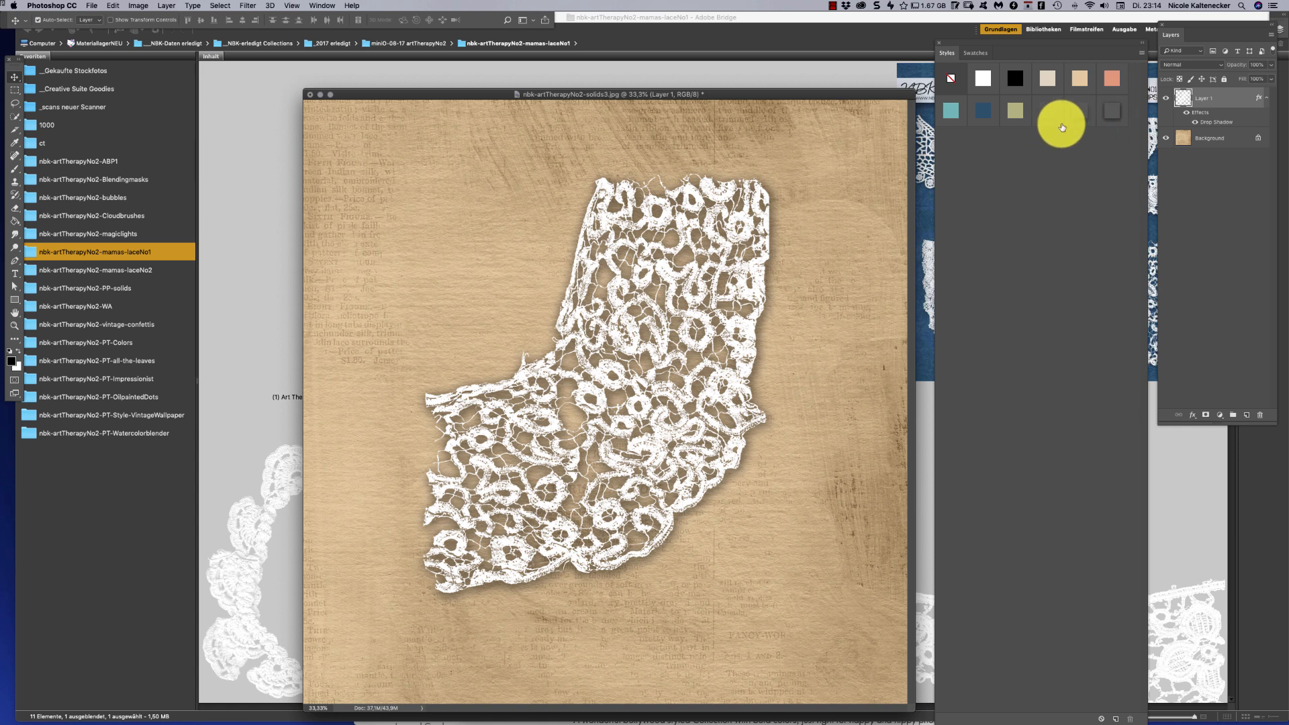
left_click(1076, 112)
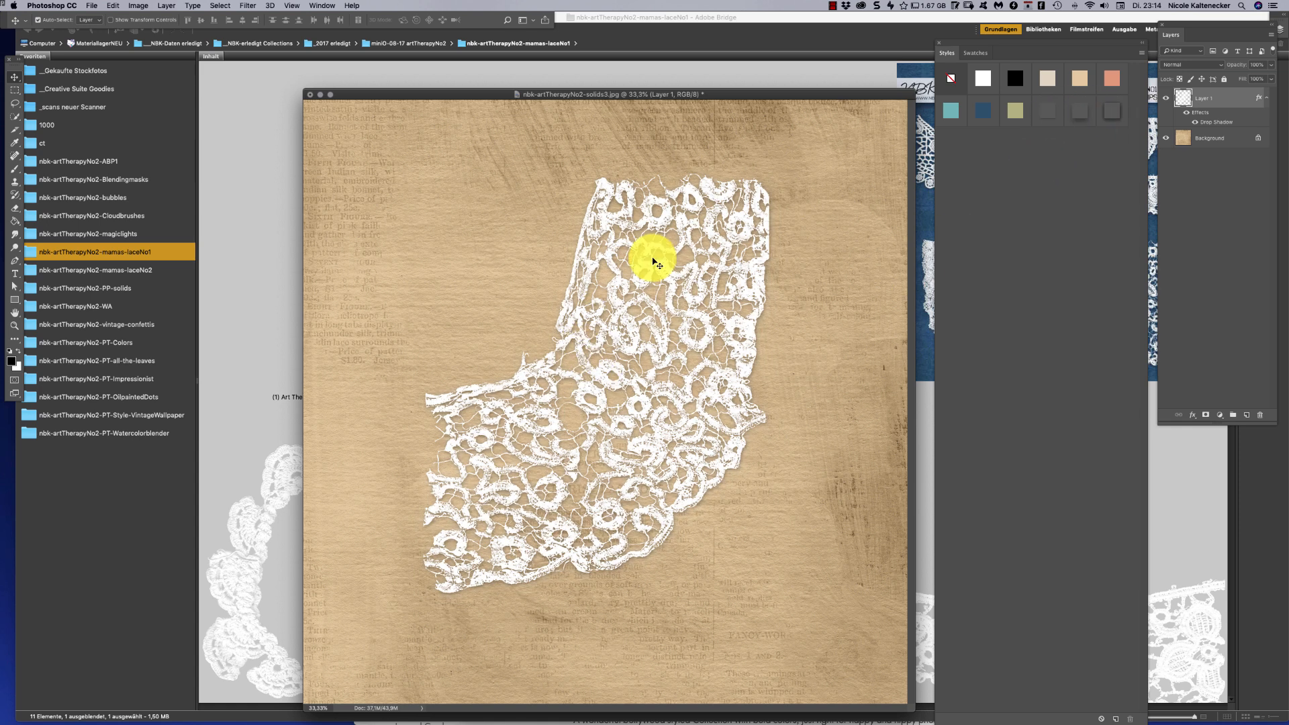
left_click_drag(748, 324, 757, 332)
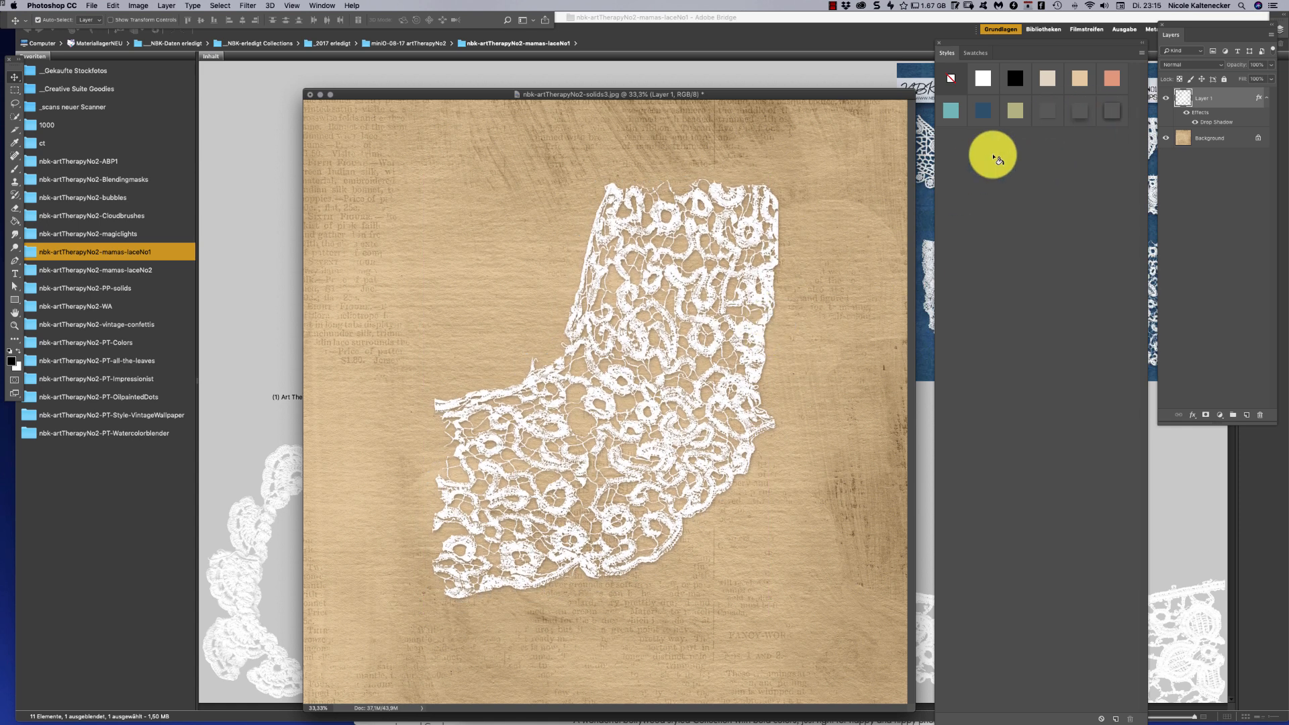
Try the colour overlay styles, including teal, peach and coral, on the lace layer in turn, ending with a drop shadow style
left_click(1015, 112)
left_click(982, 115)
left_click(962, 121)
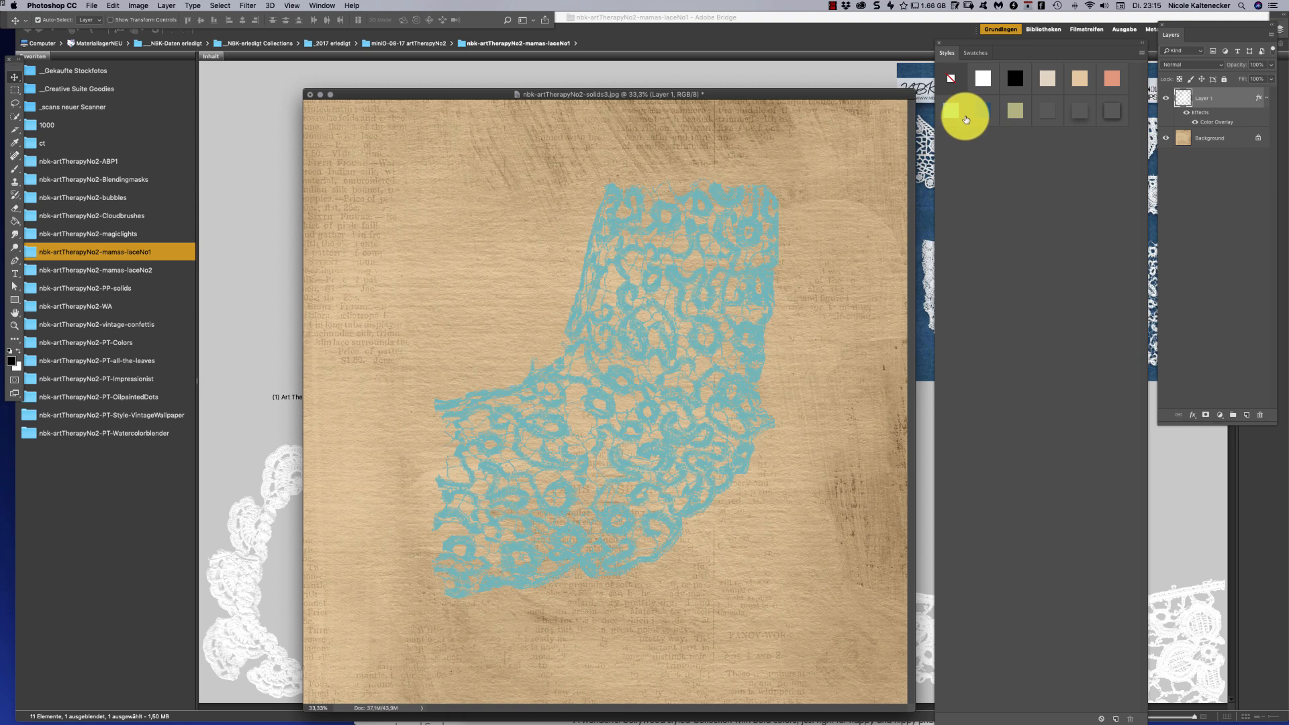
left_click(1061, 81)
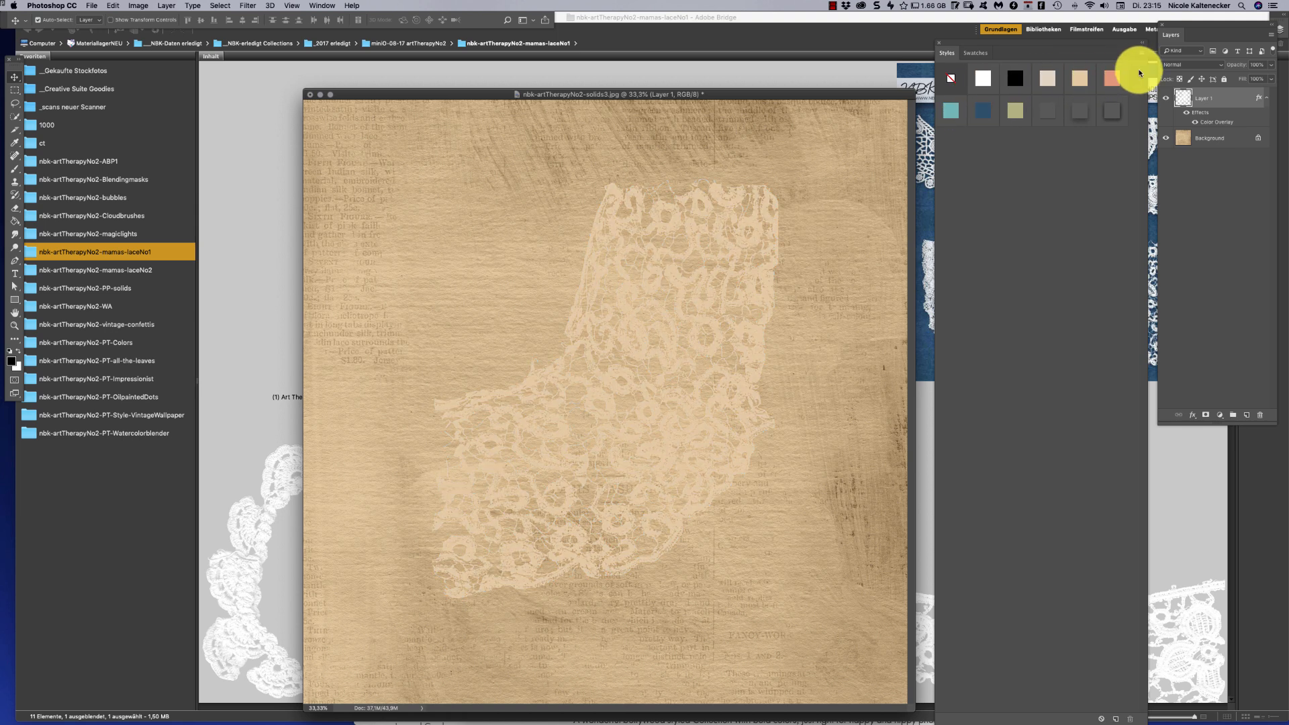
left_click(1110, 78)
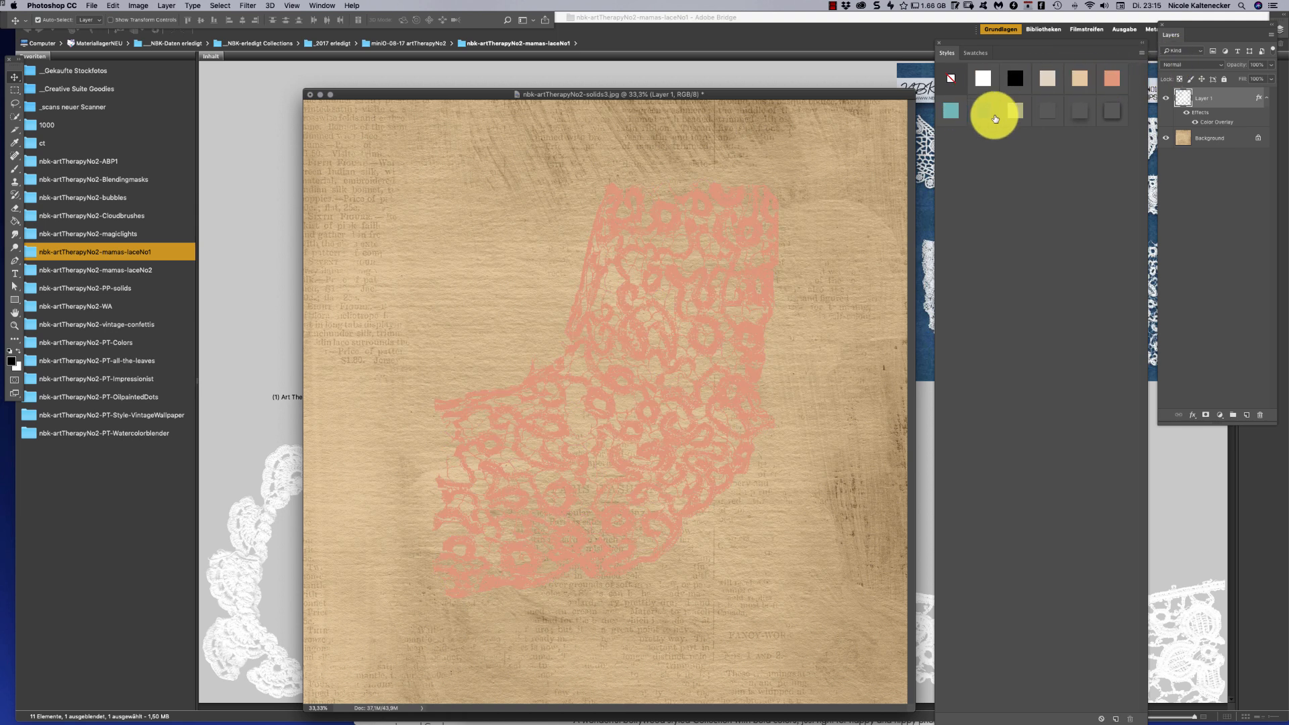
left_click(985, 78)
left_click(1014, 78)
left_click(964, 110)
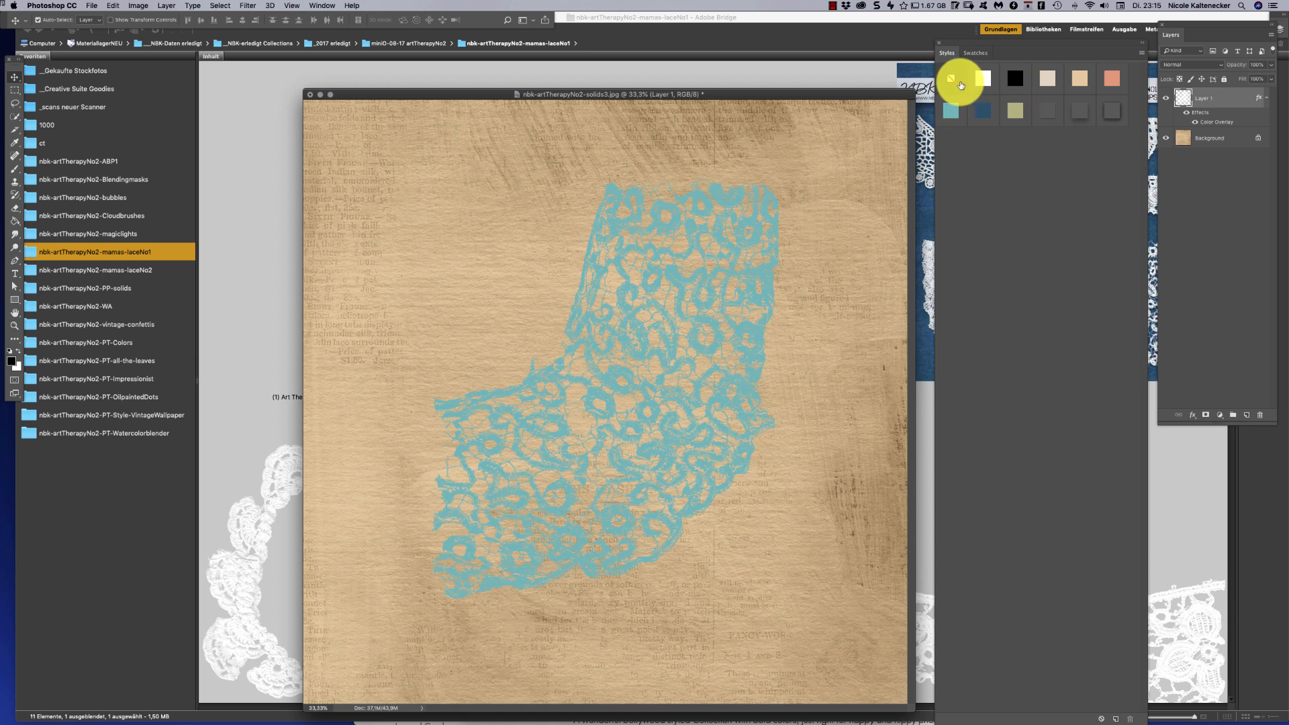
left_click(953, 79)
left_click(1053, 107)
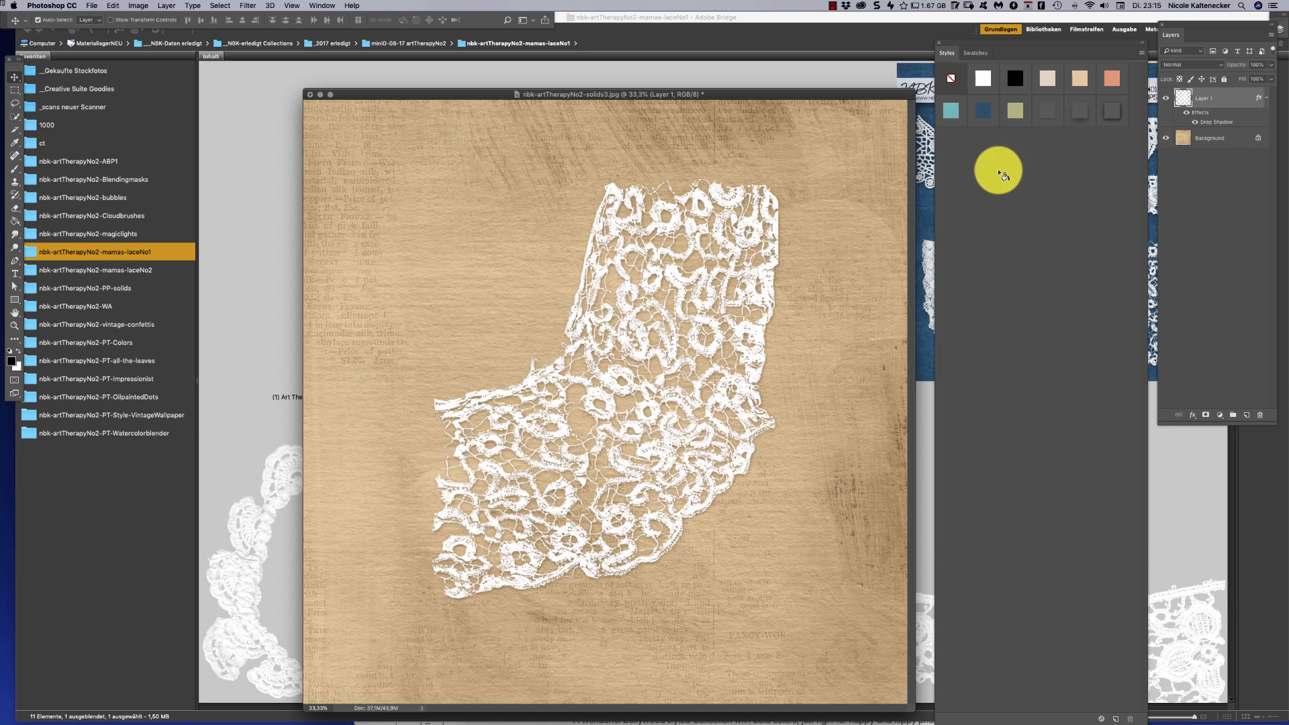
Switch to Bridge, load nbk-artTherapyNo2-PT-colorswatch.aco from the PT-Colors folder into Photoshop, and show the loaded swatches
left_click(129, 342)
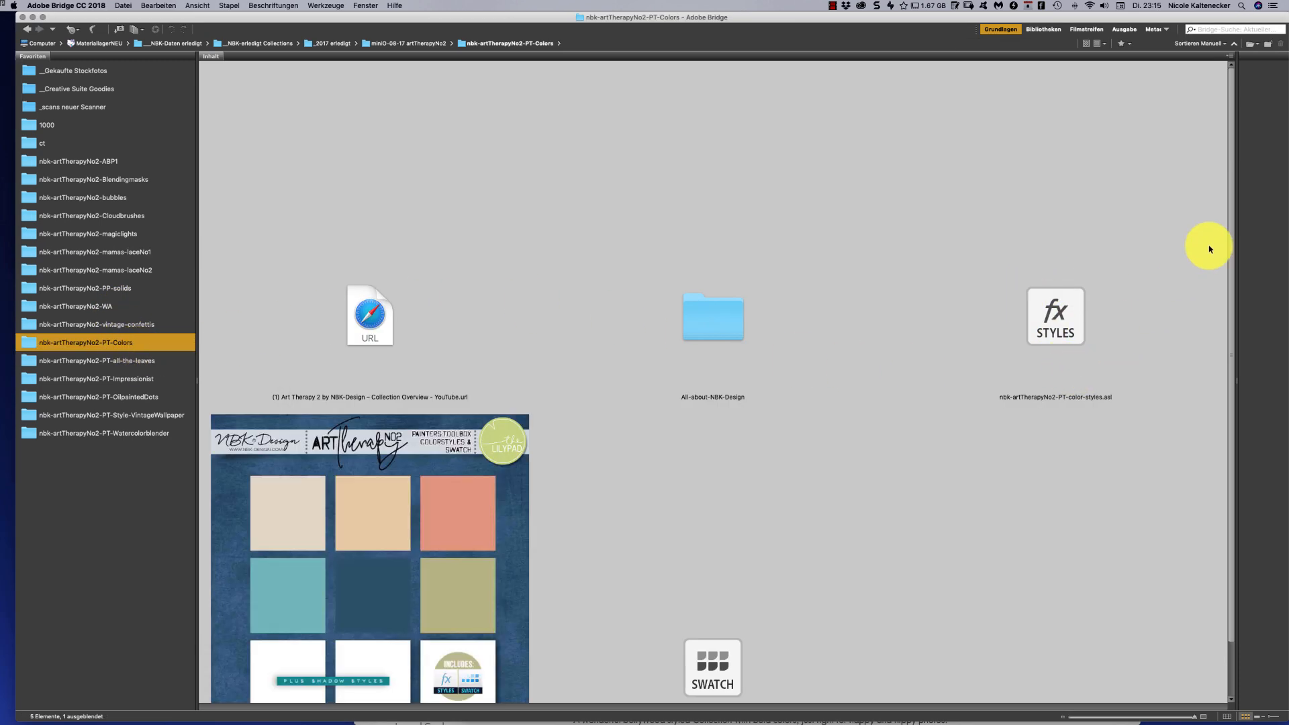
scroll(1231, 167, "down", 3)
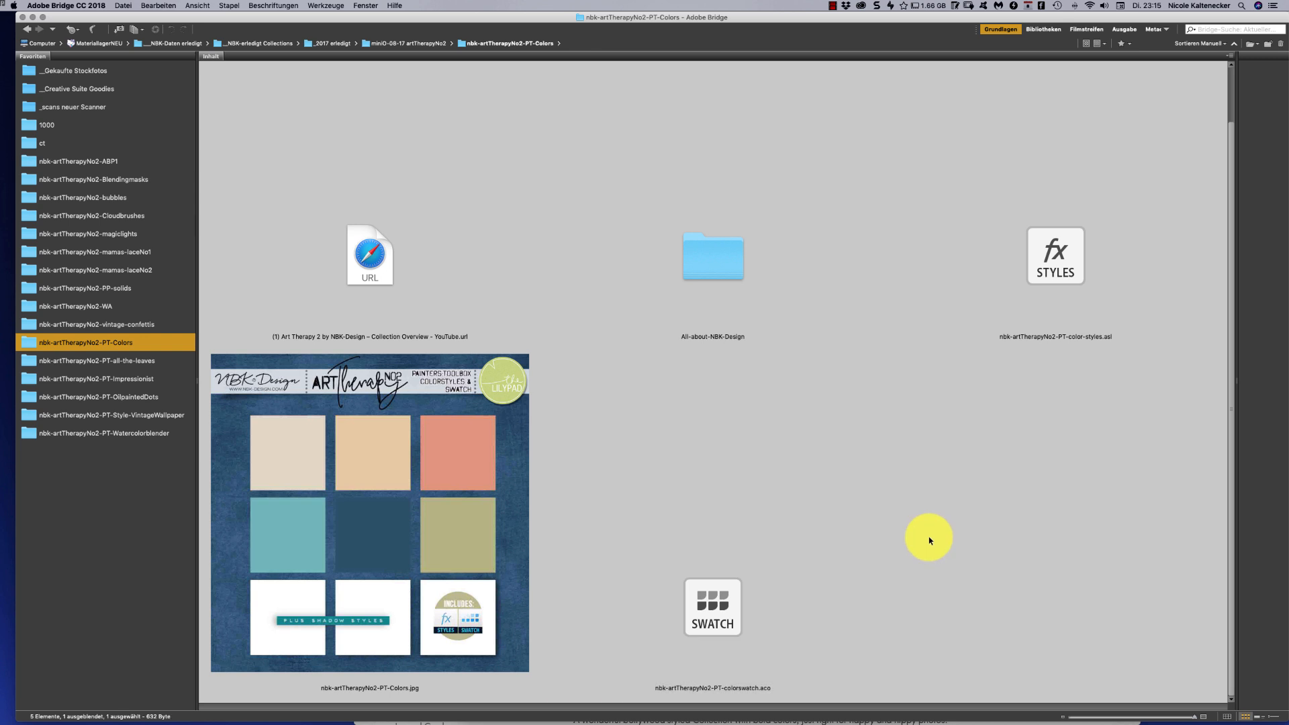
double_click(699, 598)
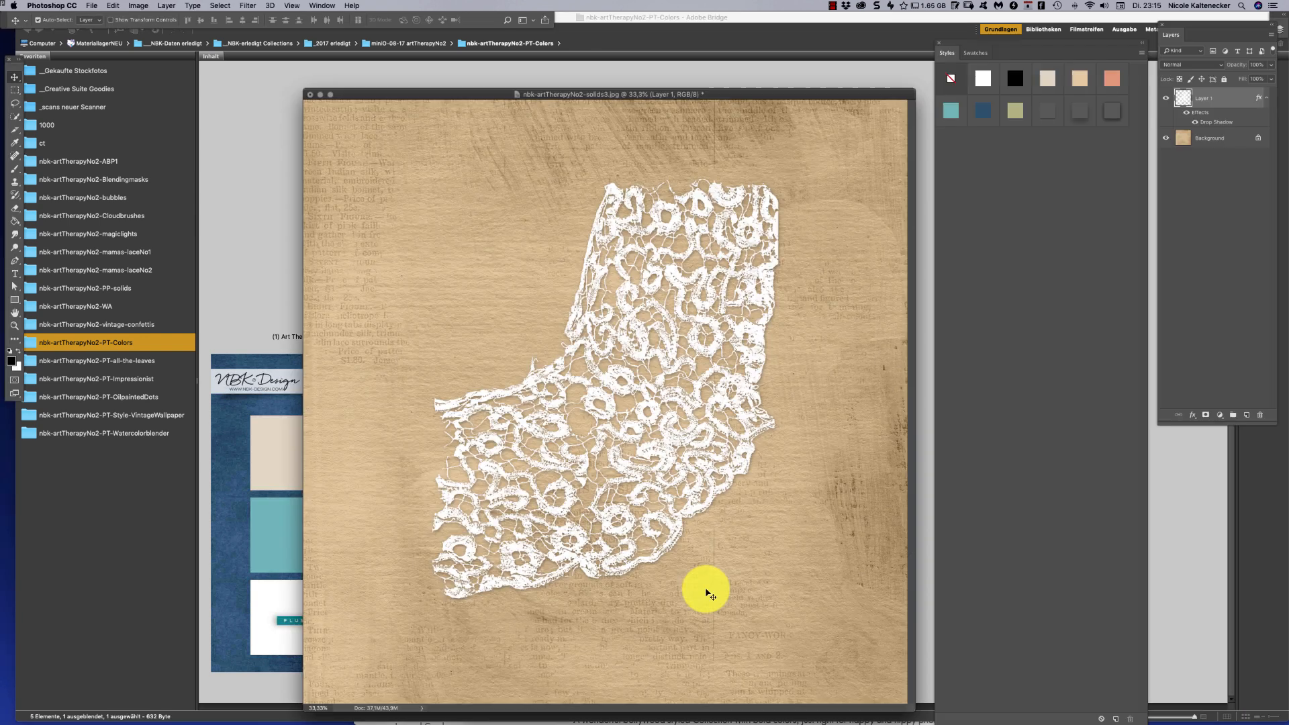
left_click(323, 6)
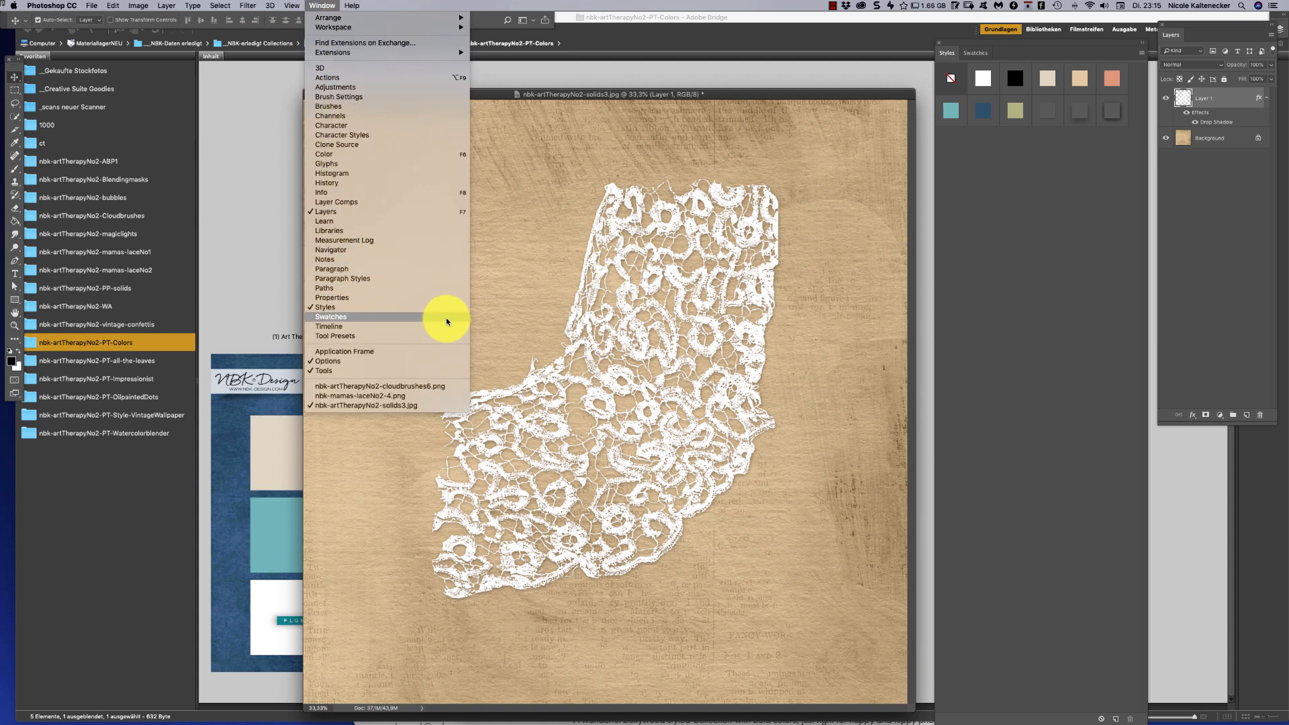
left_click(445, 319)
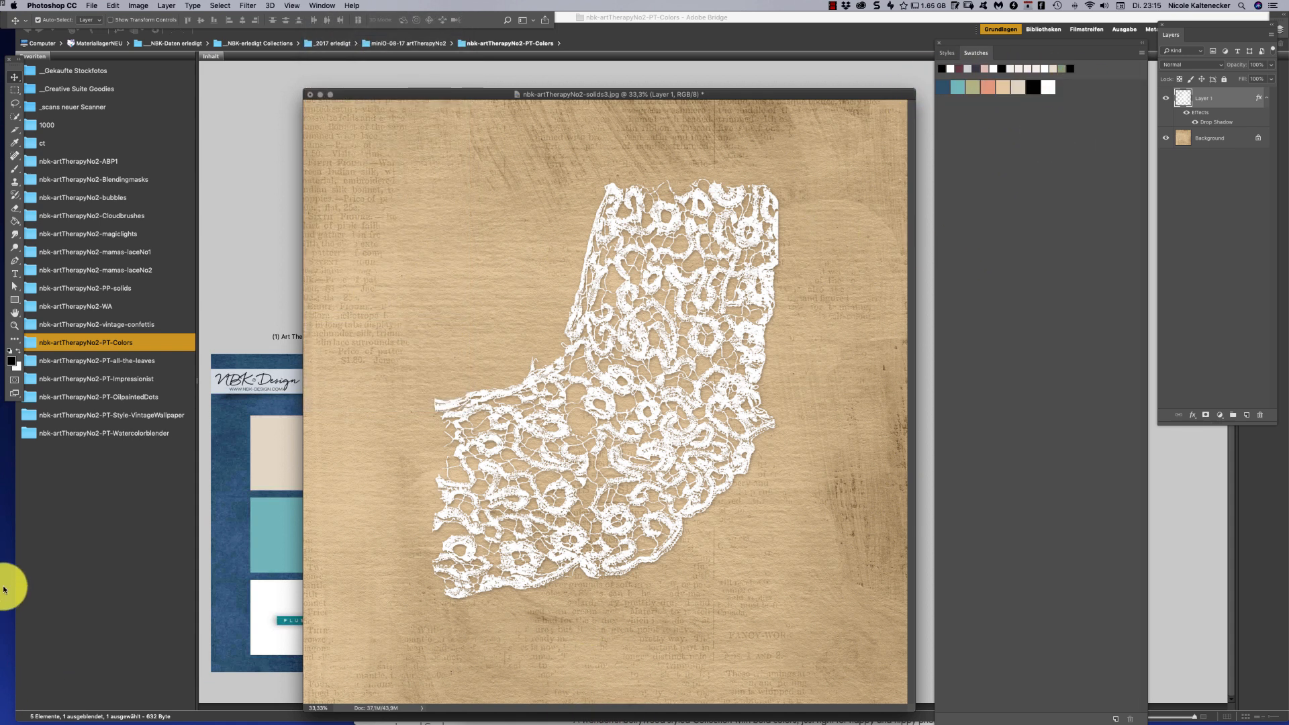
Switch back to Bridge, open the nbk-artTherapyNo2-PT-all-the-leaves folder, and look through its files down to the preview image
left_click(103, 568)
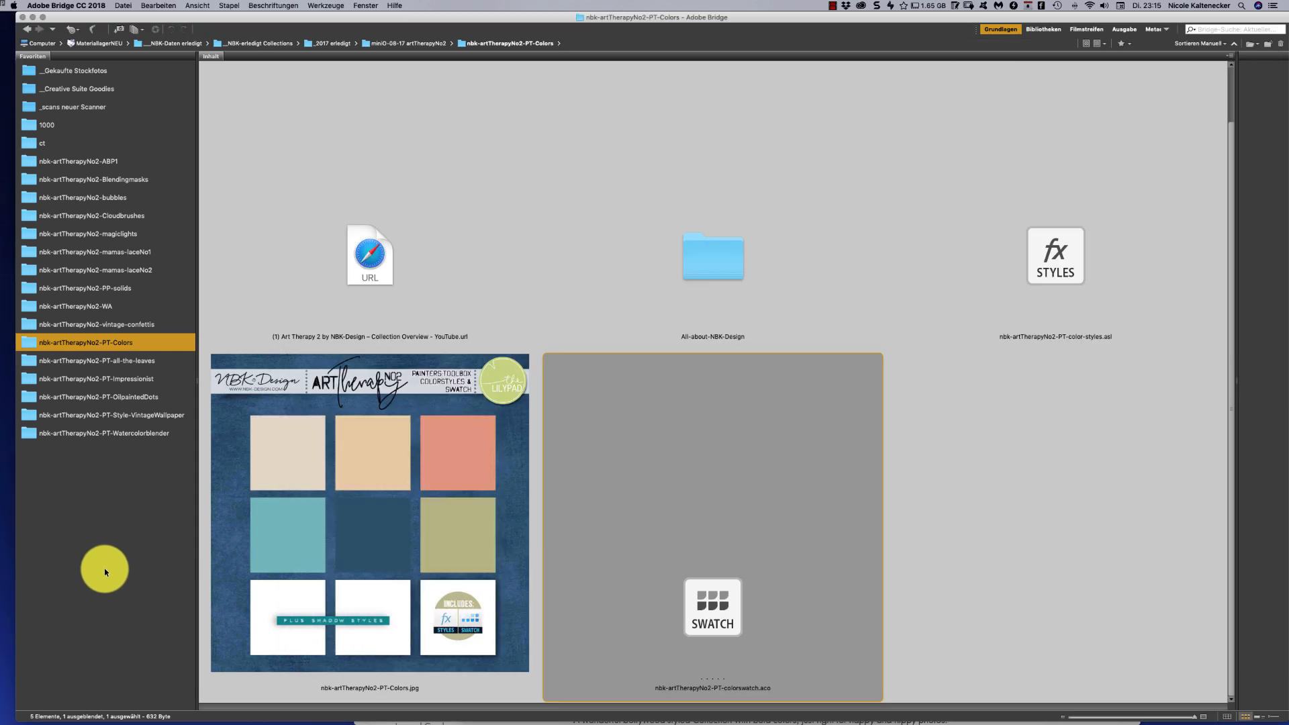
left_click(169, 366)
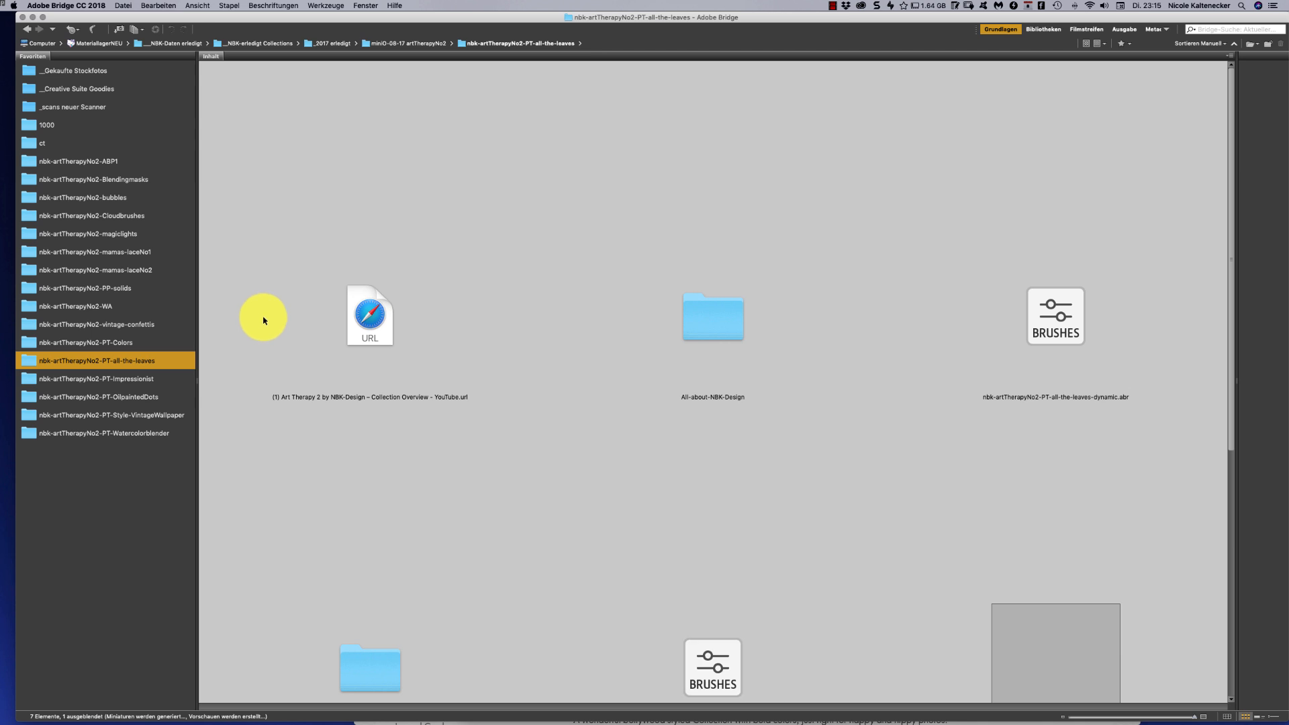
left_click_drag(1230, 107, 1120, 294)
scroll(1119, 293, "down", 2)
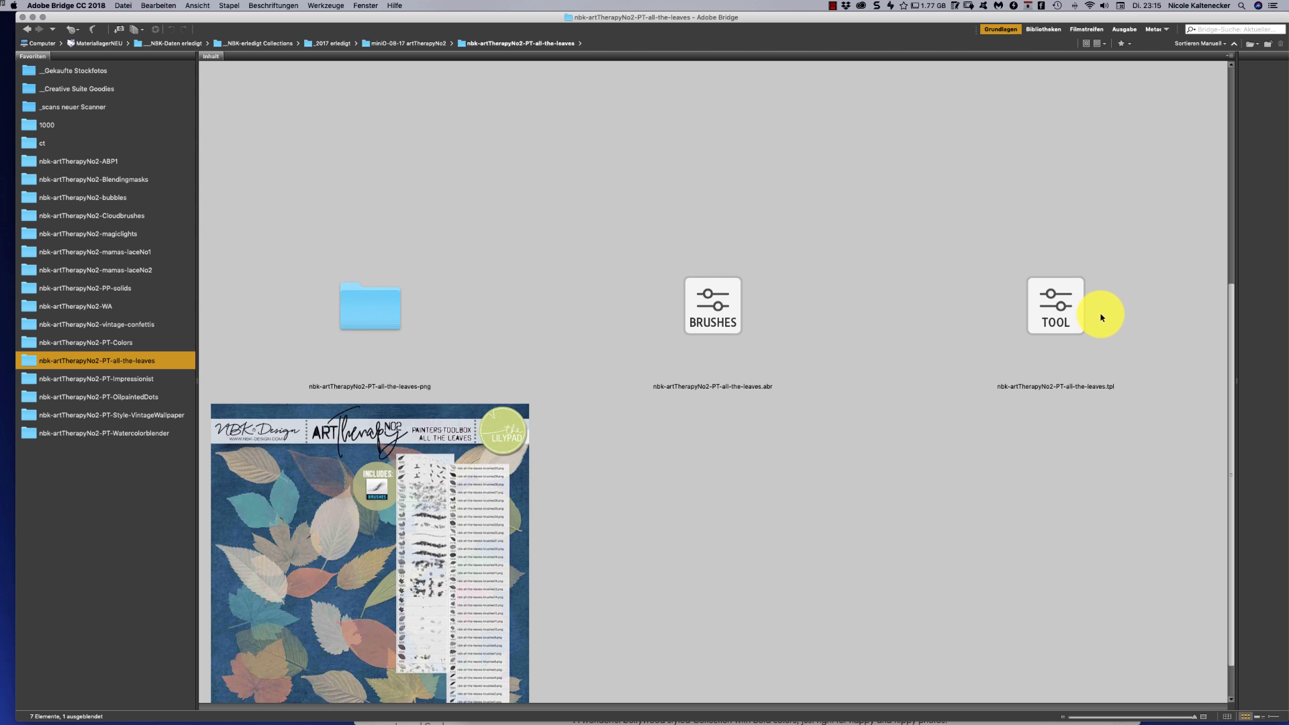
scroll(1102, 319, "down", 1)
scroll(1099, 334, "down", 1)
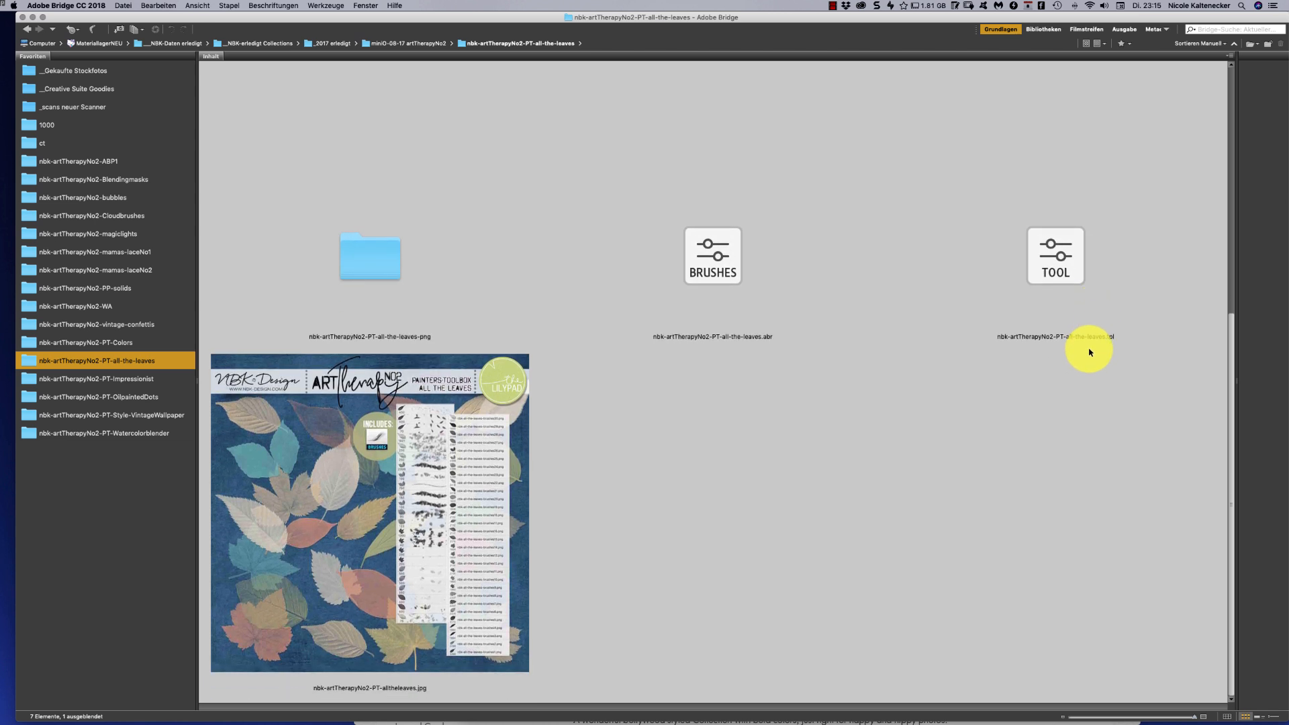
Examine the all-the-leaves tool preset, regular brush and dynamic brush files in turn
left_click(1072, 270)
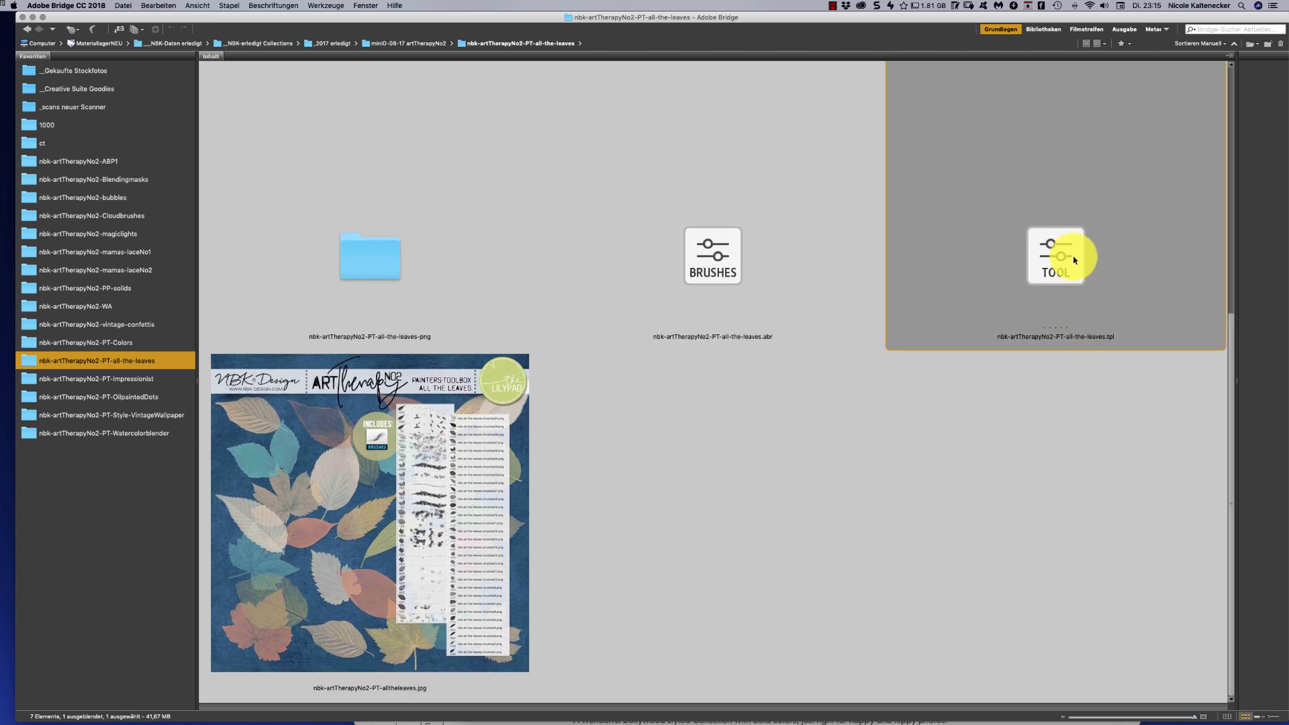
scroll(1223, 308, "up", 5)
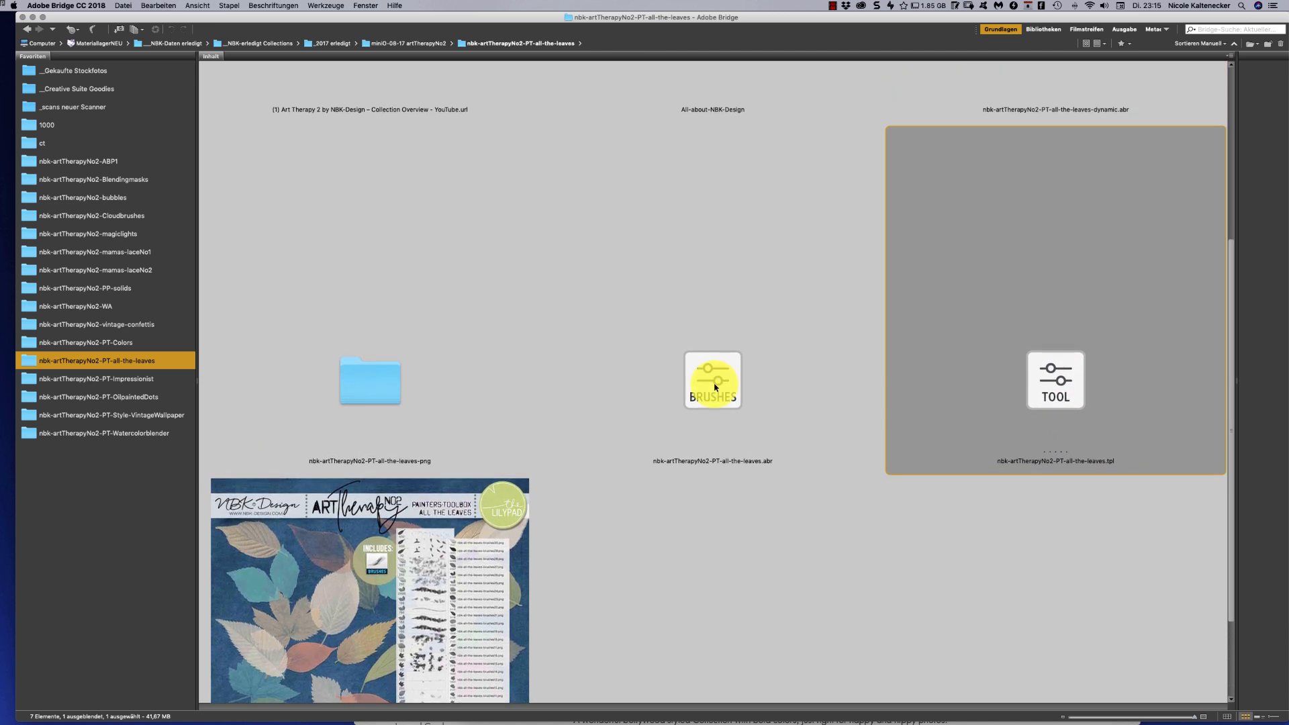
left_click(714, 368)
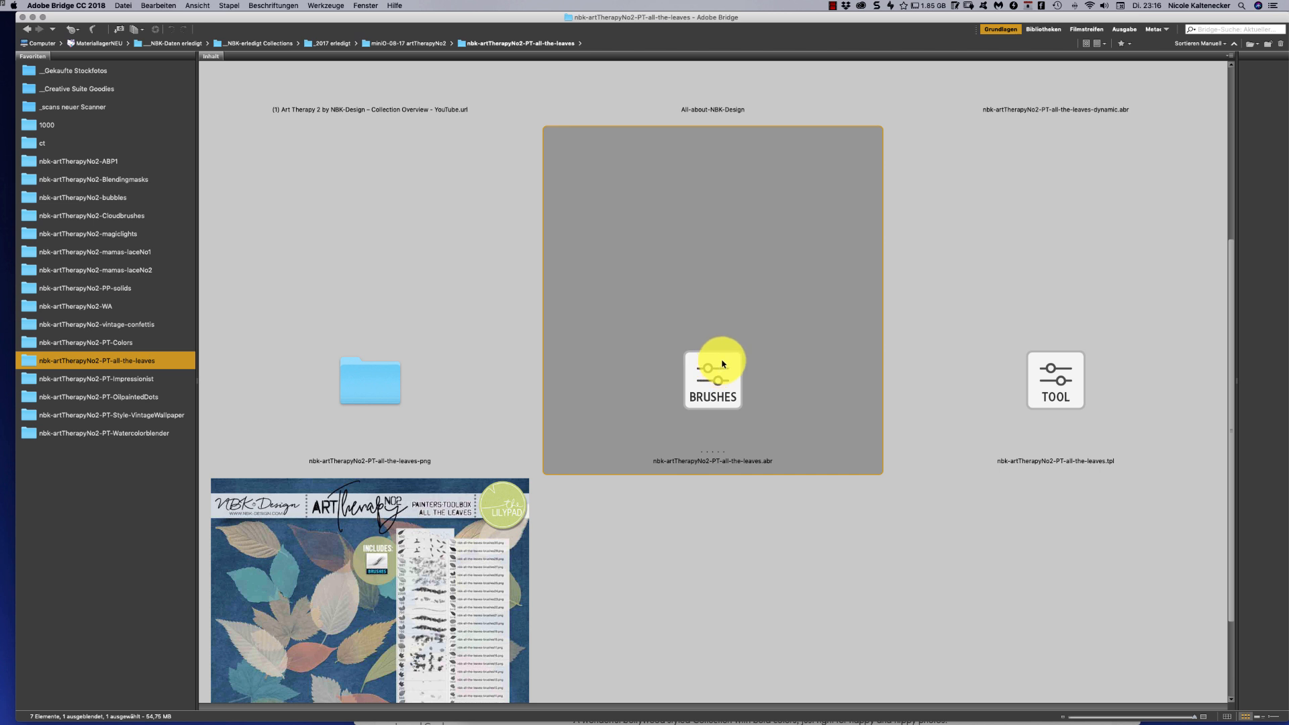
left_click(1109, 112)
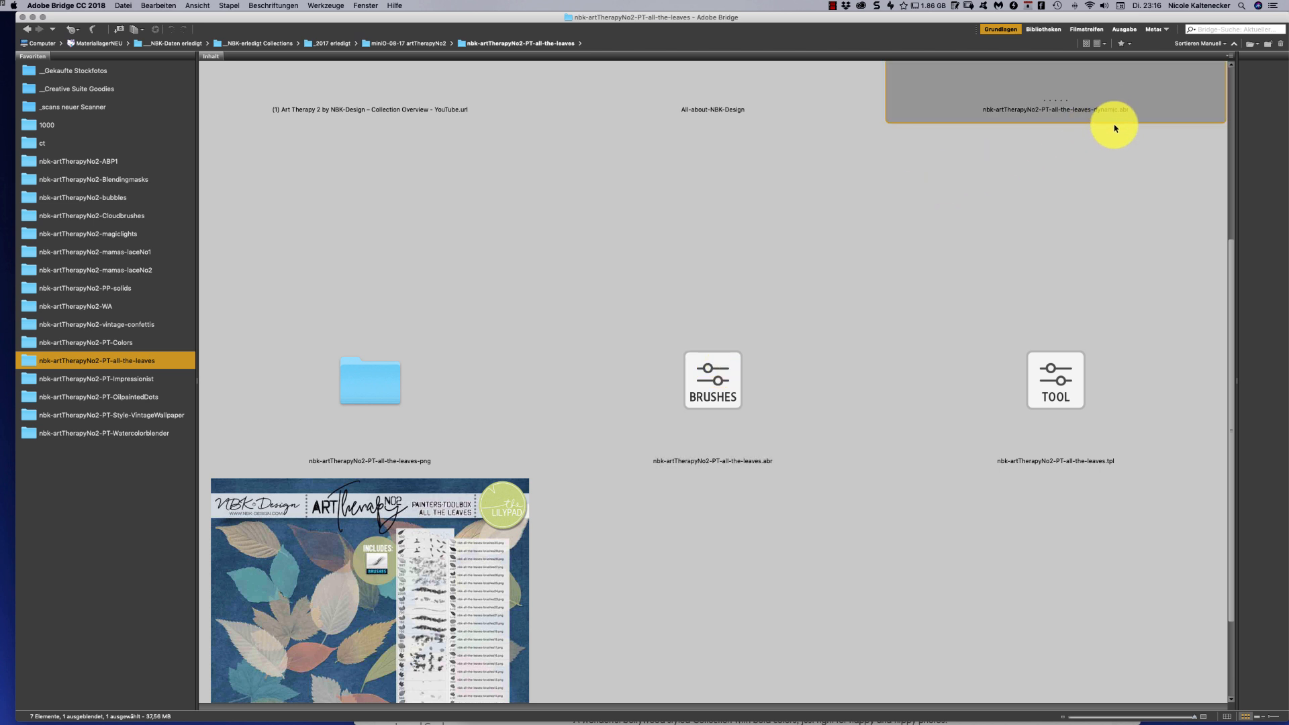
scroll(1234, 151, "up", 5)
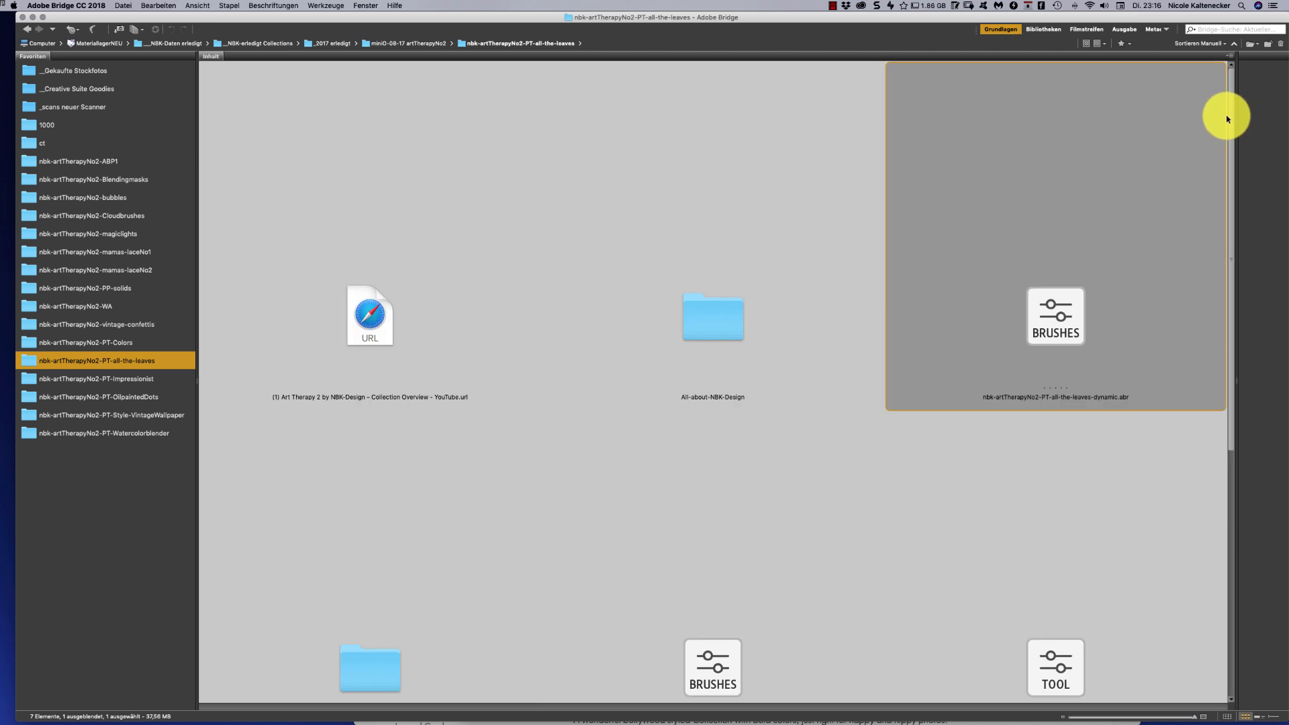
scroll(1202, 132, "down", 7)
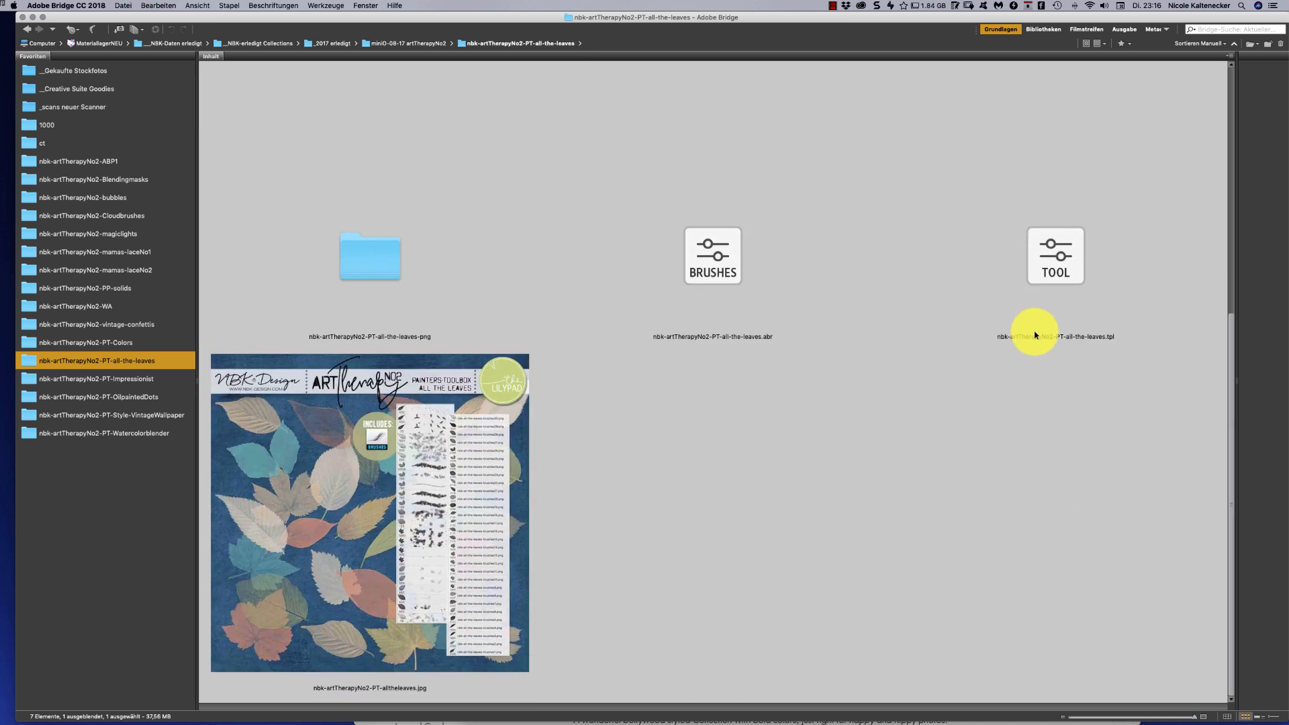
Load nbk-artTherapyNo2-PT-all-the-leaves.tpl into Photoshop and reposition the window of the solid paper
left_click(1055, 255)
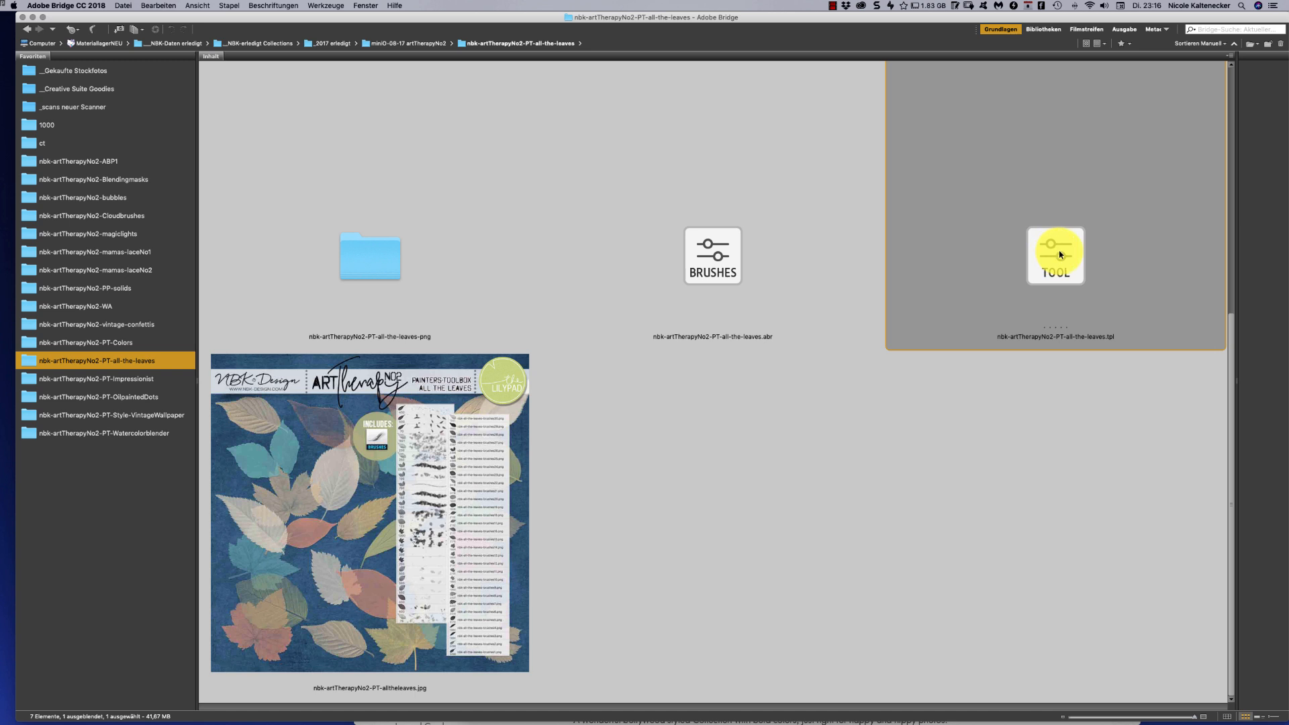
double_click(1065, 252)
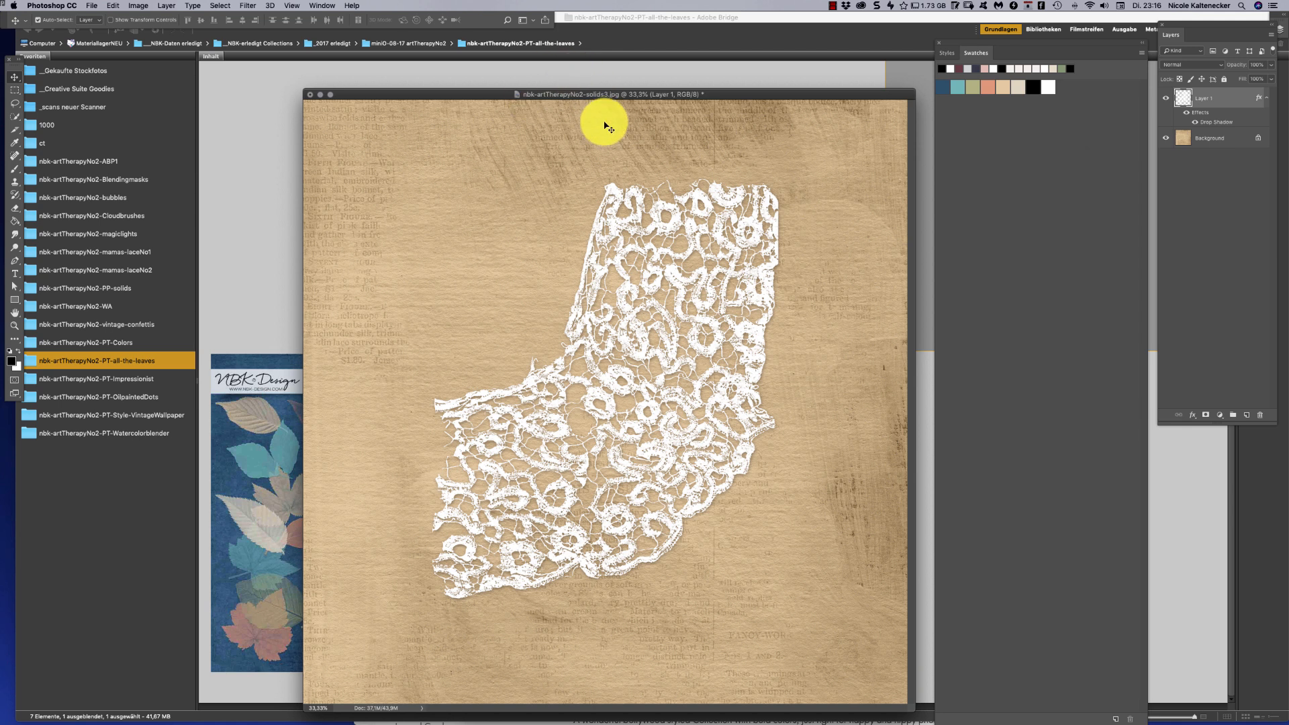
left_click_drag(640, 94, 592, 79)
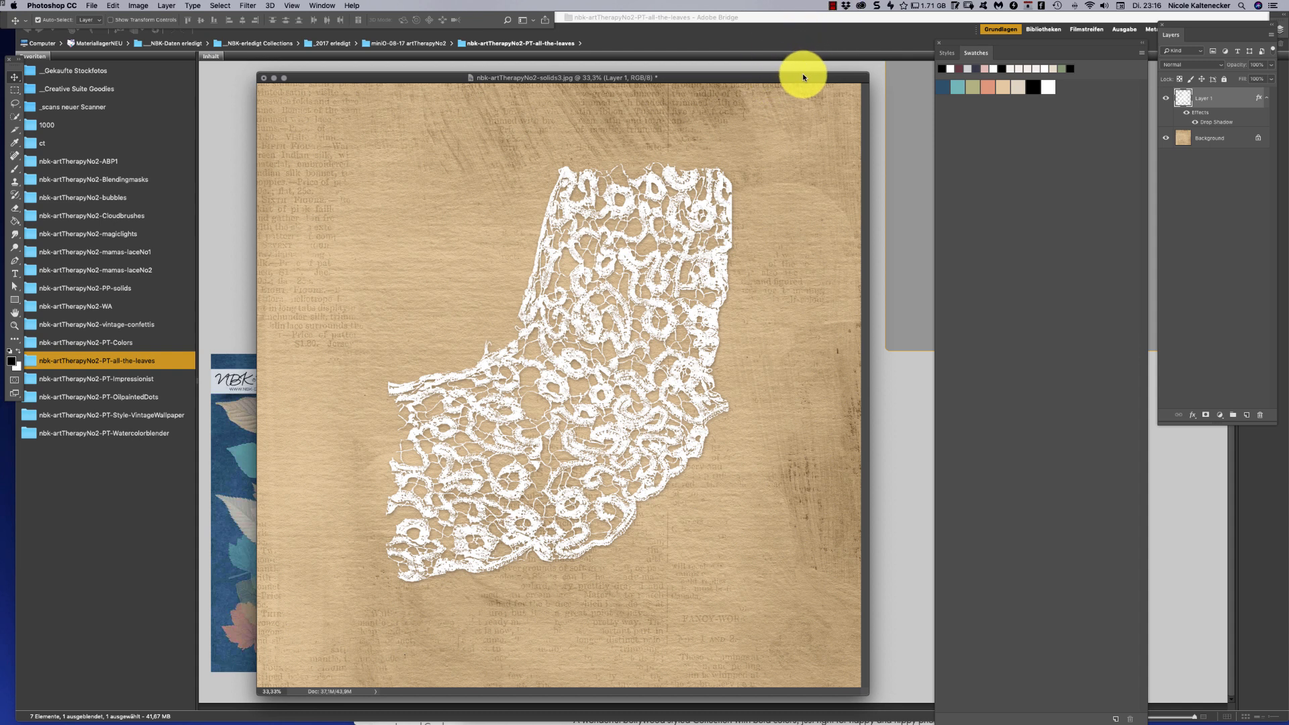
left_click_drag(803, 74, 797, 74)
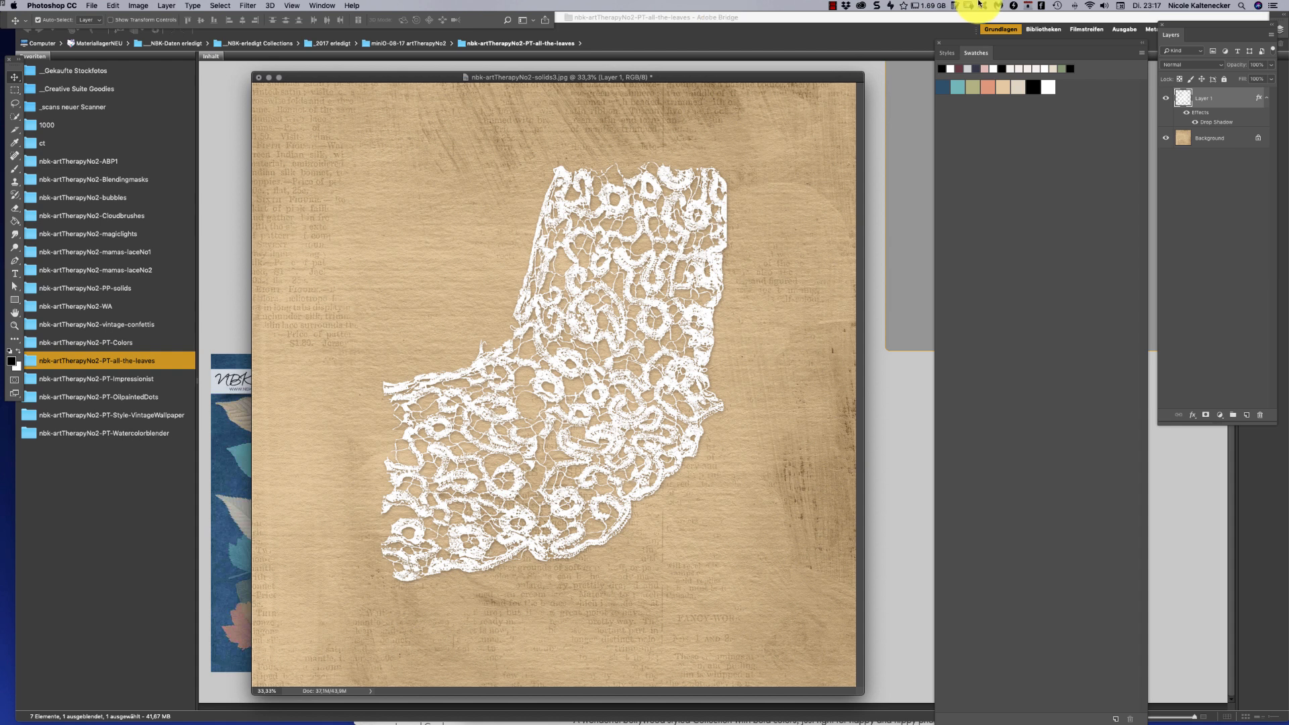
Remove the lace layer from the solid paper and activate the Brush tool
key("super+z")
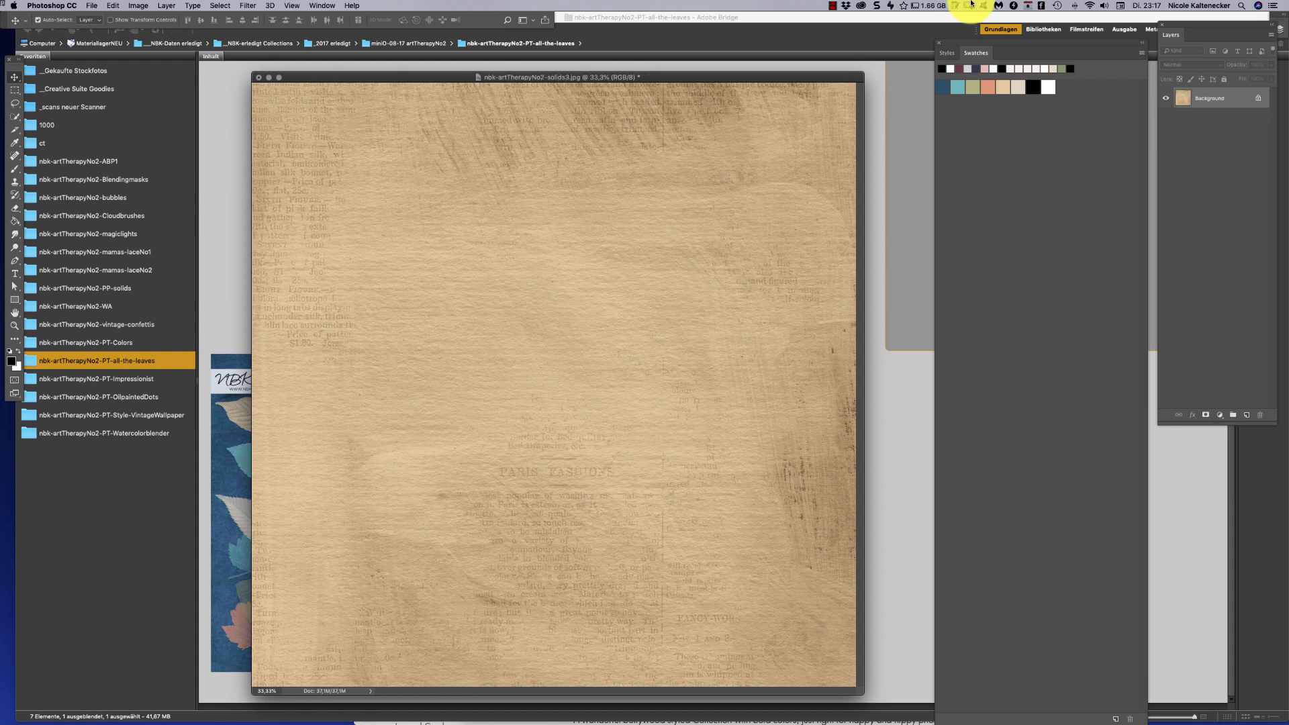
left_click(15, 169)
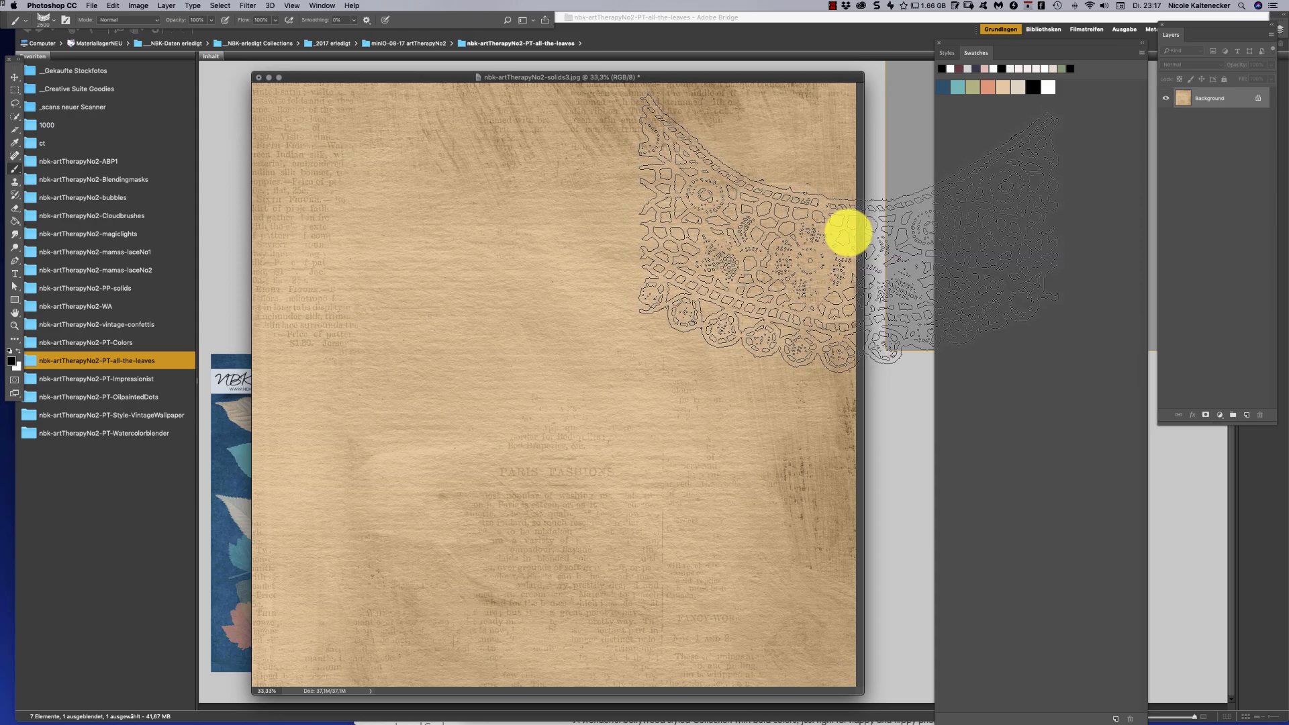
left_click(323, 5)
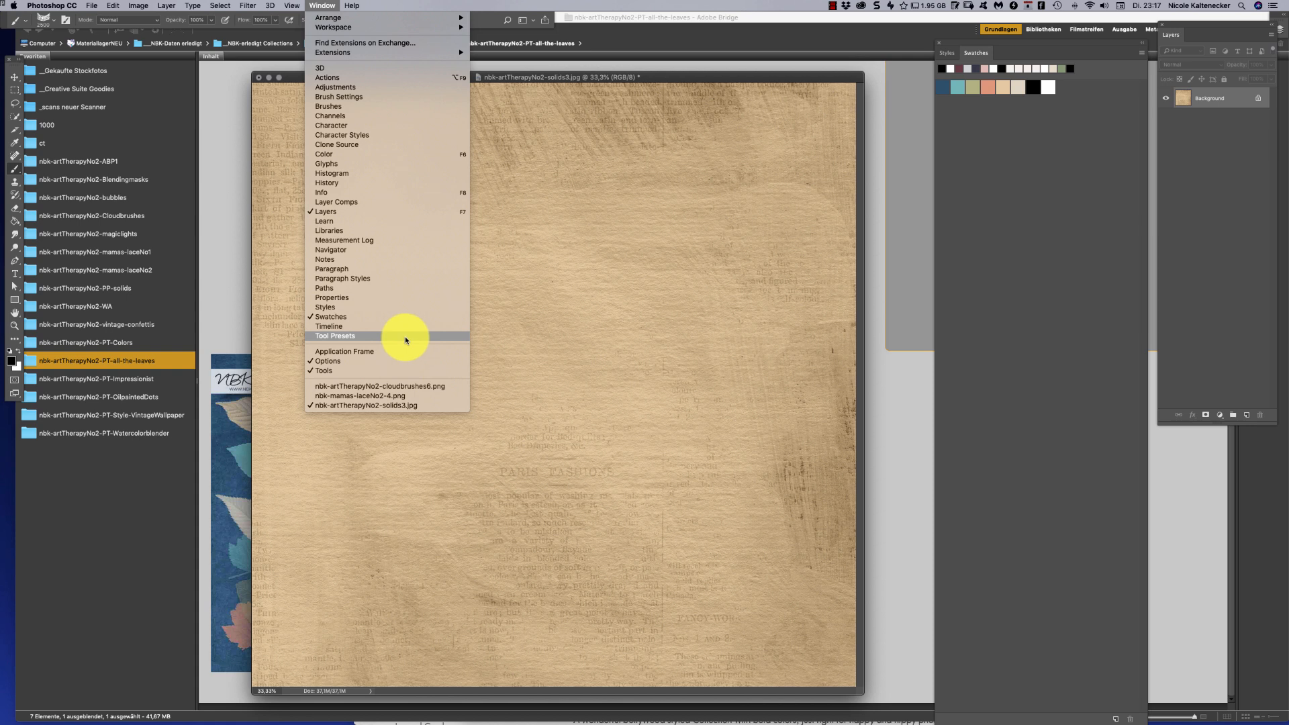
Return to Bridge, select nbk-artTherapyNo2-PT-all-the-leaves-dynamic.abr, and compare it with the folder's other brush and tool preset files
left_click(921, 190)
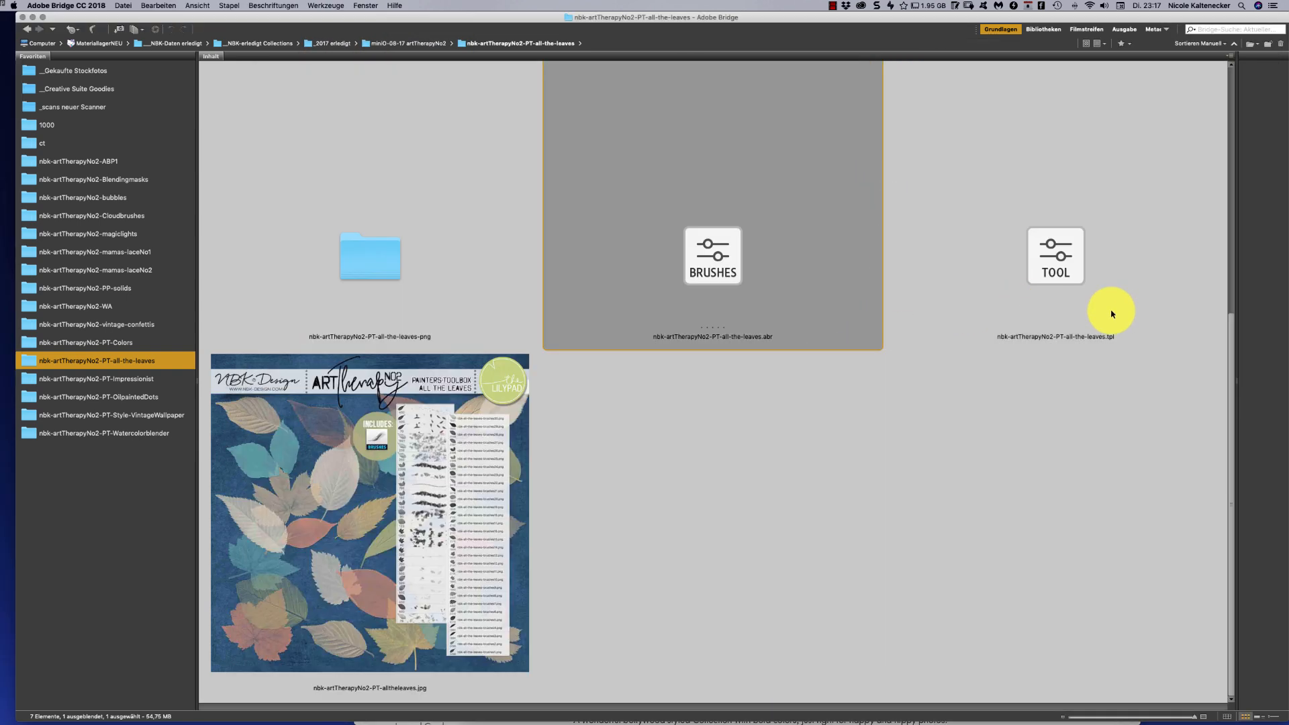
left_click_drag(1227, 333, 1232, 181)
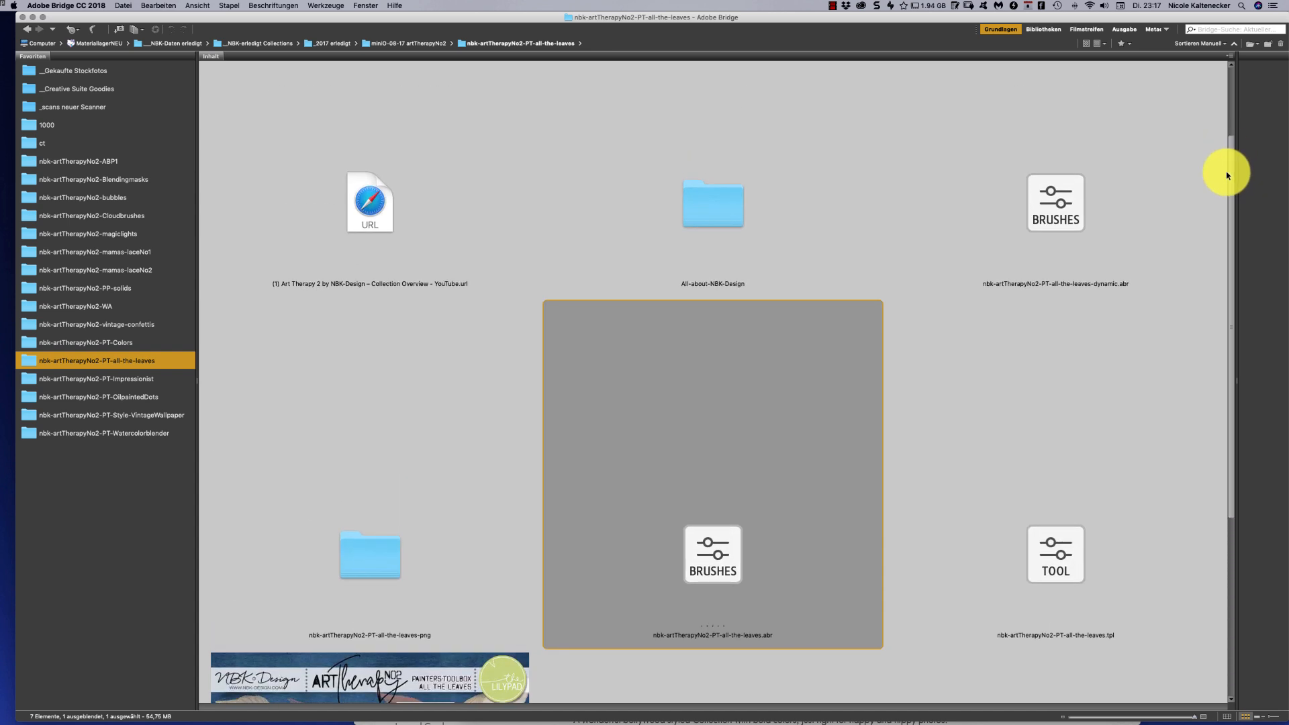
left_click(1058, 284)
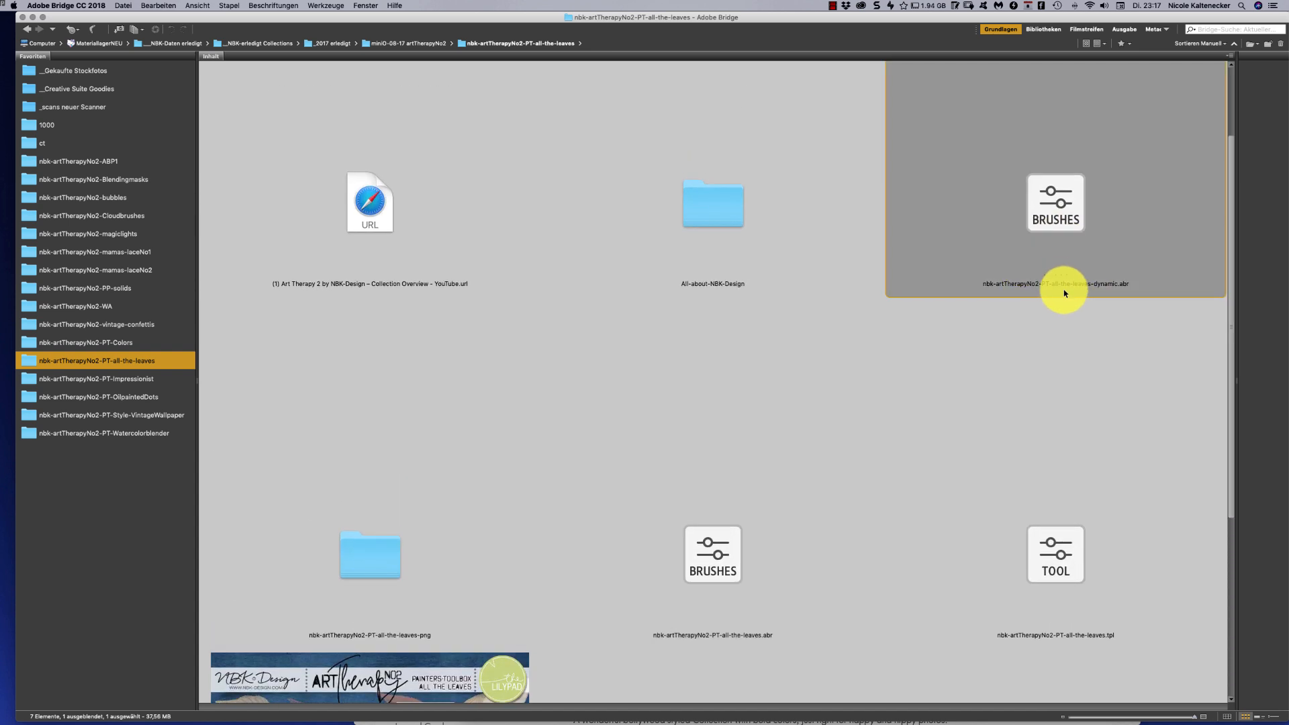
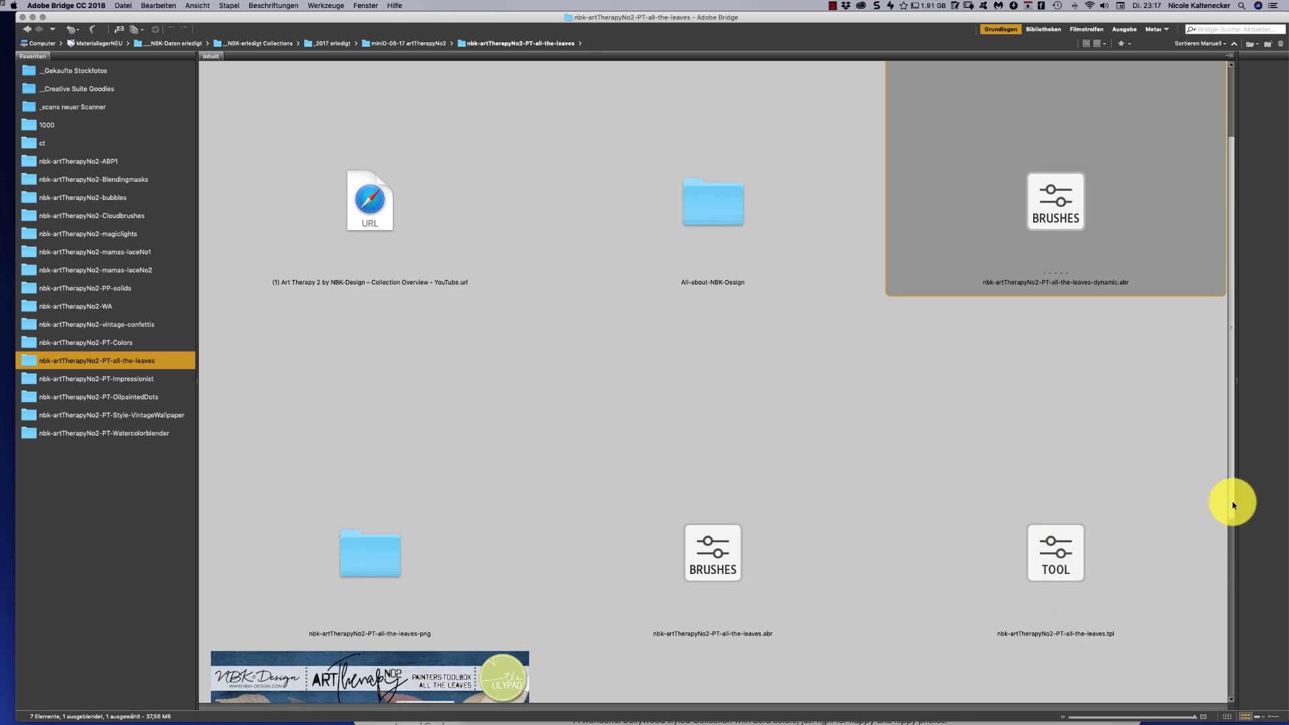
scroll(1218, 509, "down", 1)
scroll(1219, 509, "down", 8)
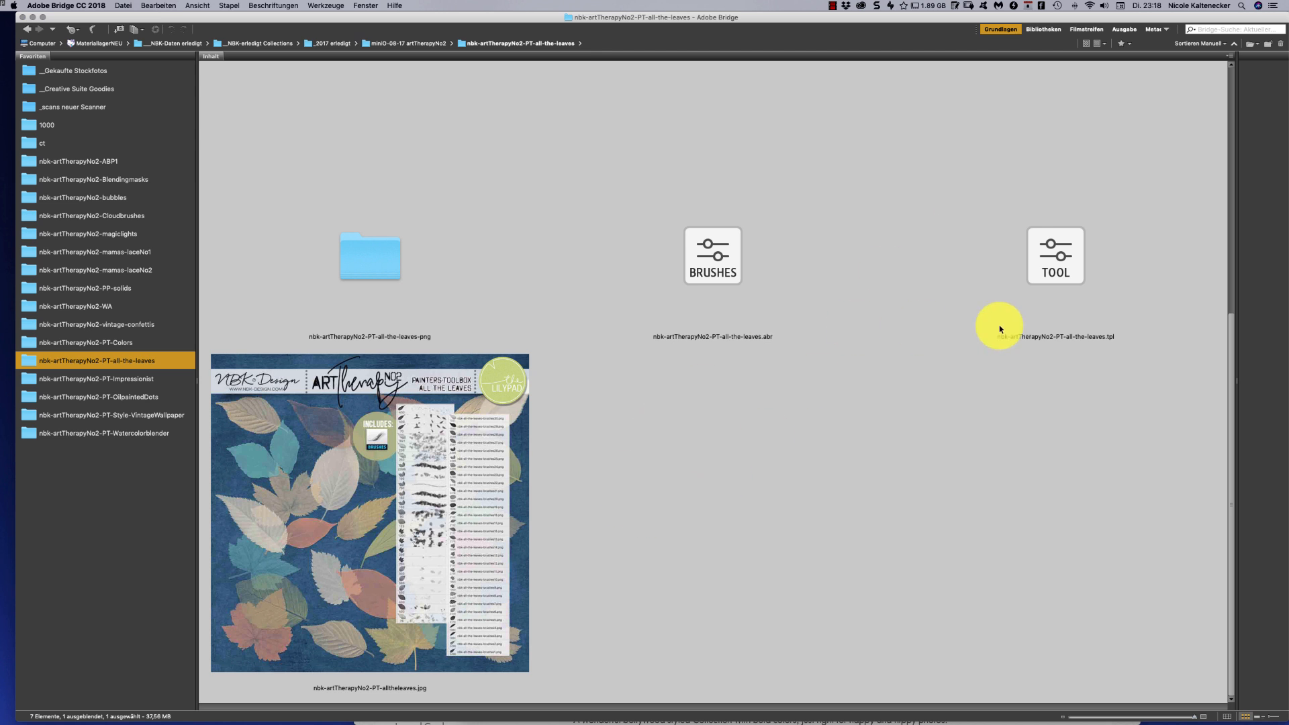
left_click_drag(1229, 388, 1163, 276)
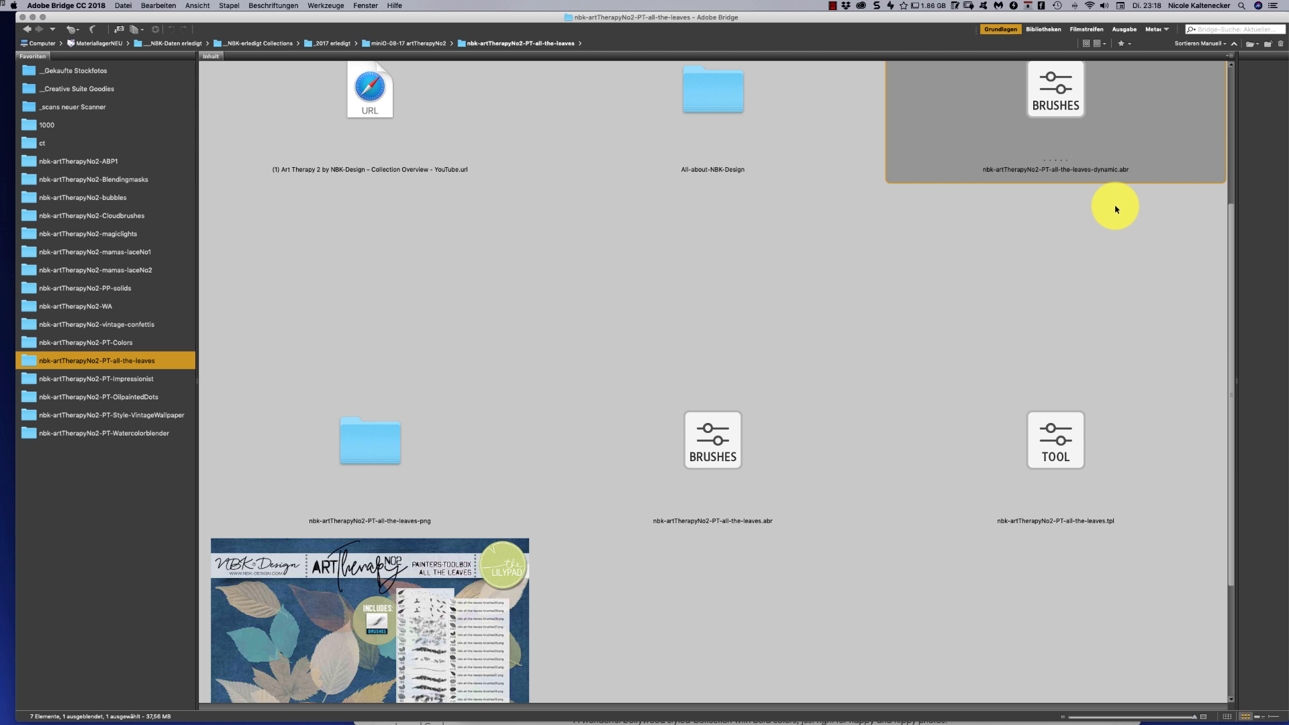
left_click_drag(1229, 213, 1014, 248)
scroll(1013, 247, "up", 4)
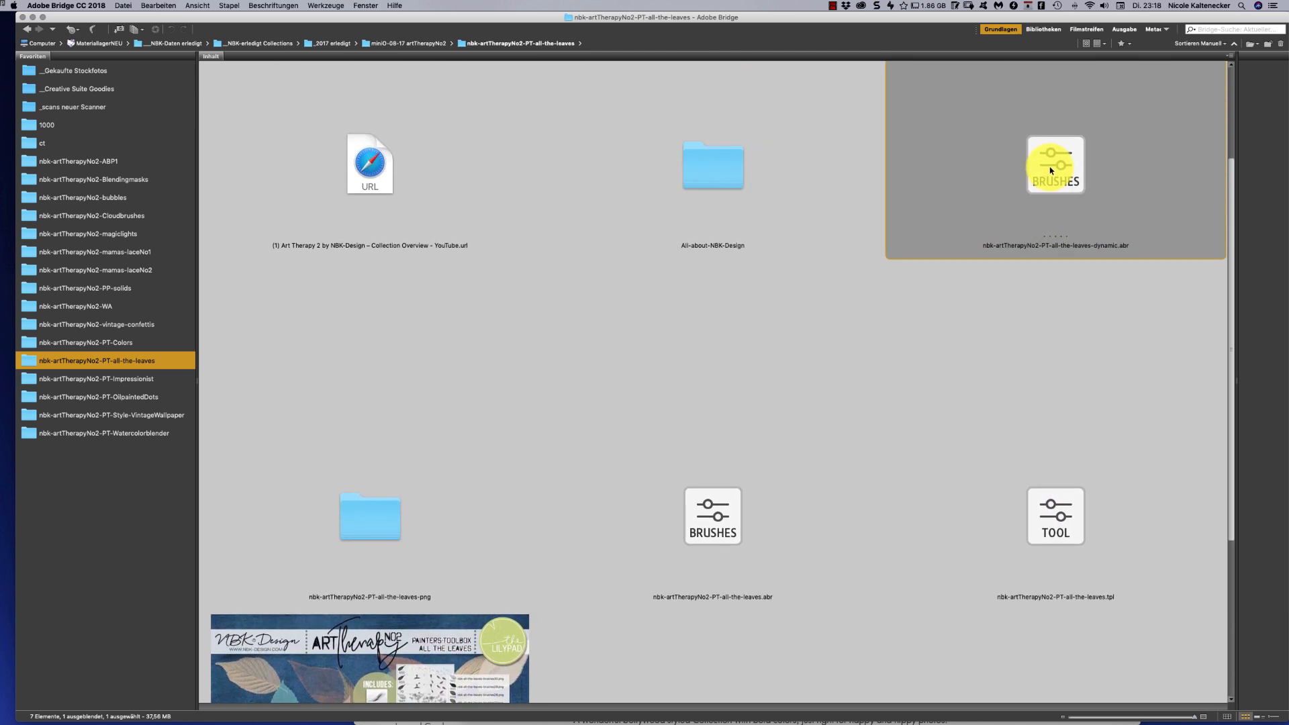
scroll(1048, 188, "down", 3)
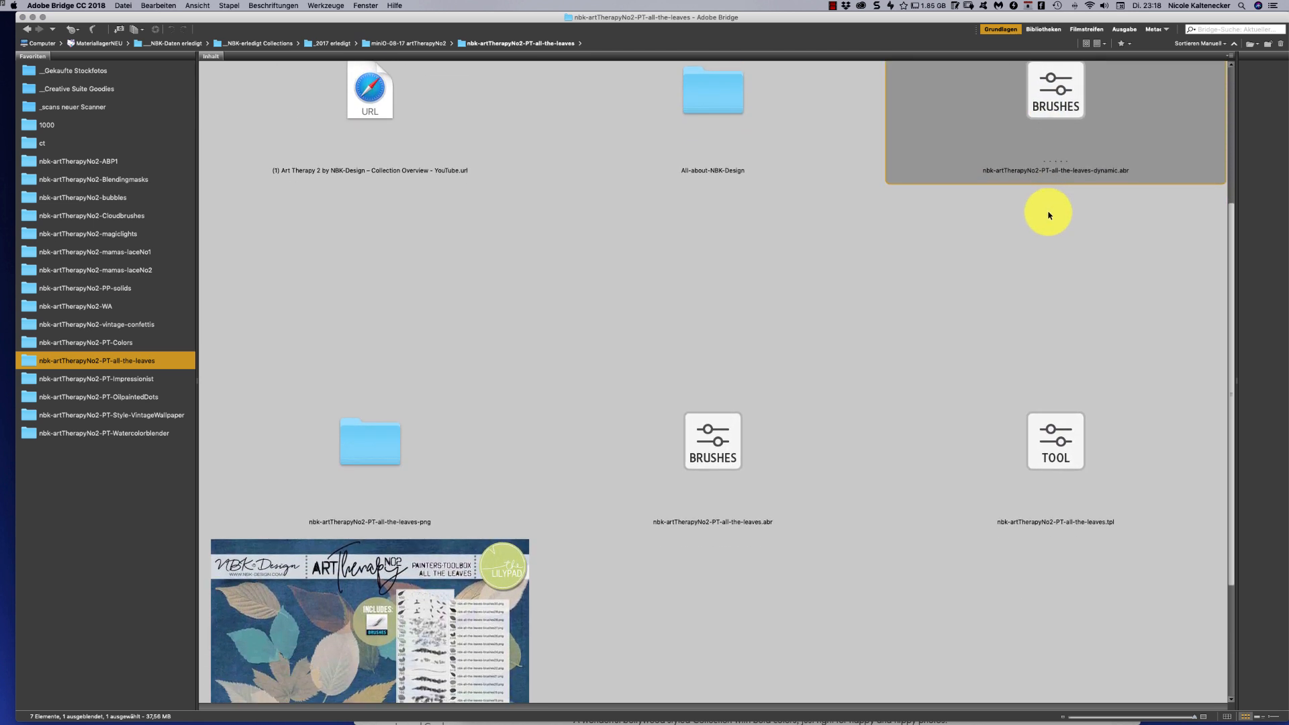
Examine nbk-artTherapyNo2-PT-all-the-leaves.tpl alongside the dynamic brush file and the preview image in the all-the-leaves folder
scroll(1049, 214, "up", 1)
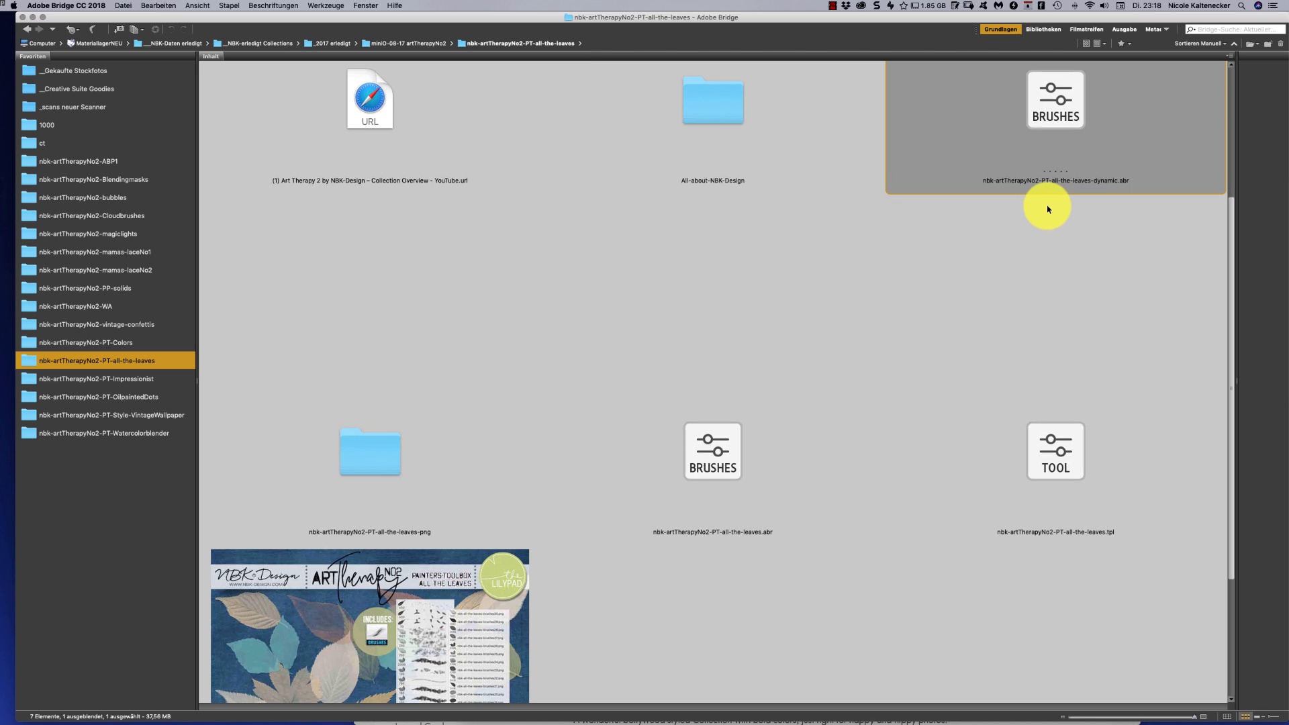
scroll(1047, 209, "down", 1)
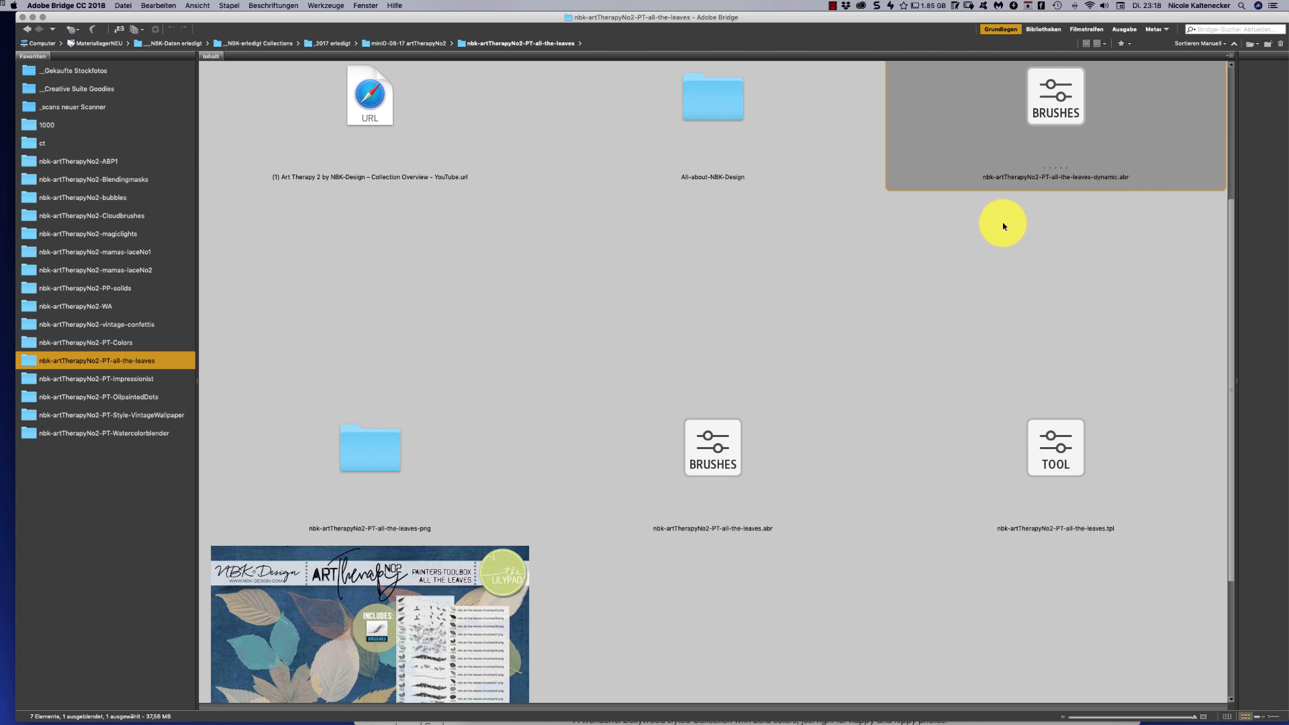
left_click(1120, 407)
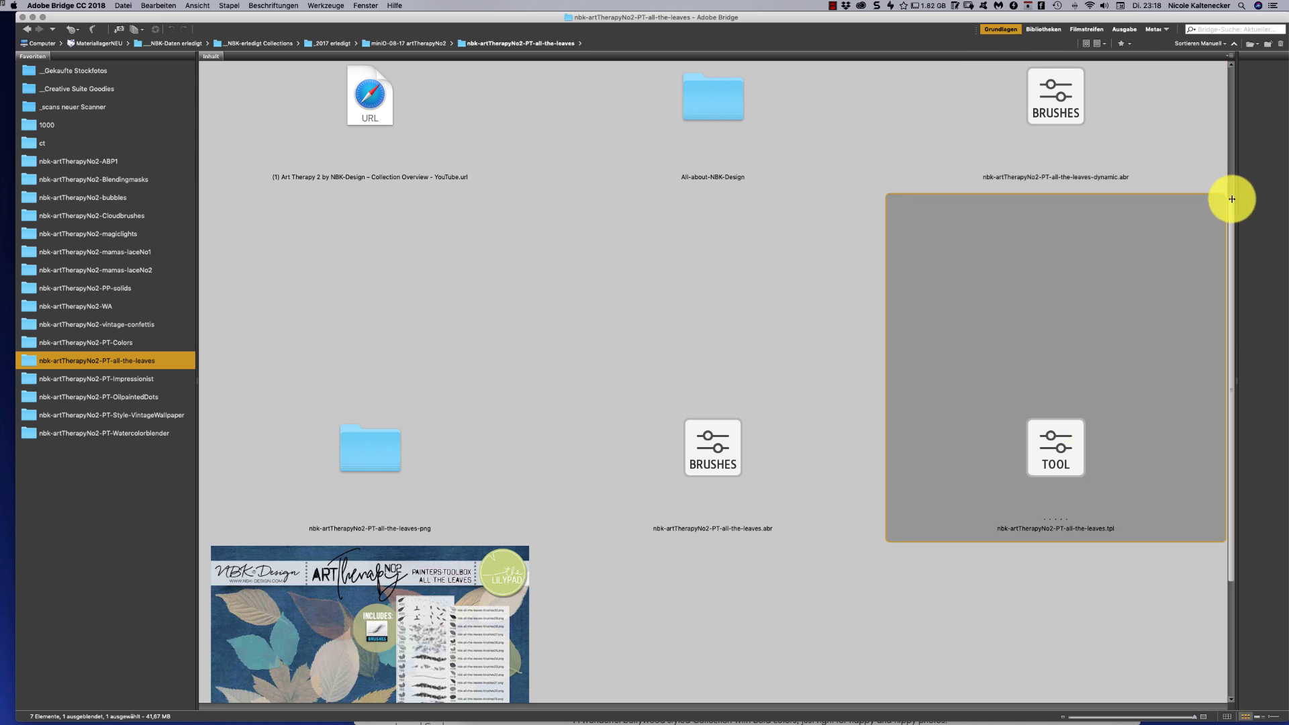
scroll(1165, 274, "down", 3)
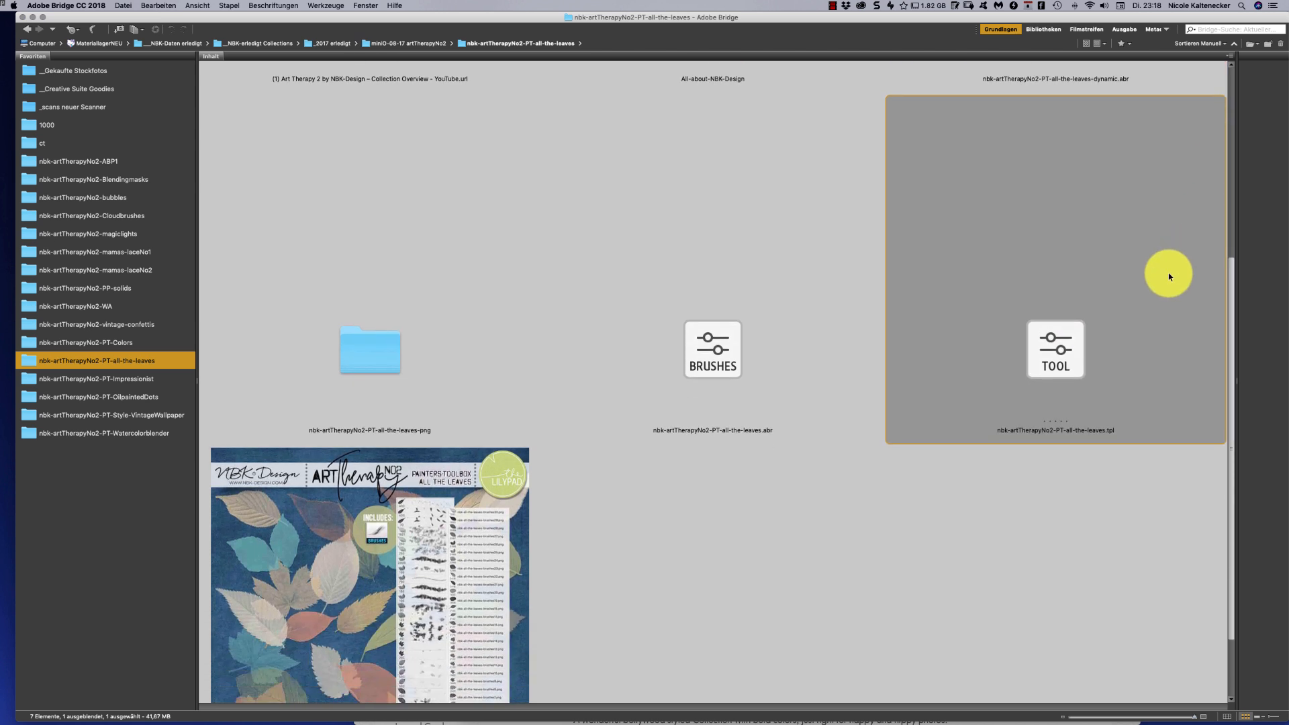
scroll(1148, 141, "up", 5)
scroll(1108, 195, "down", 3)
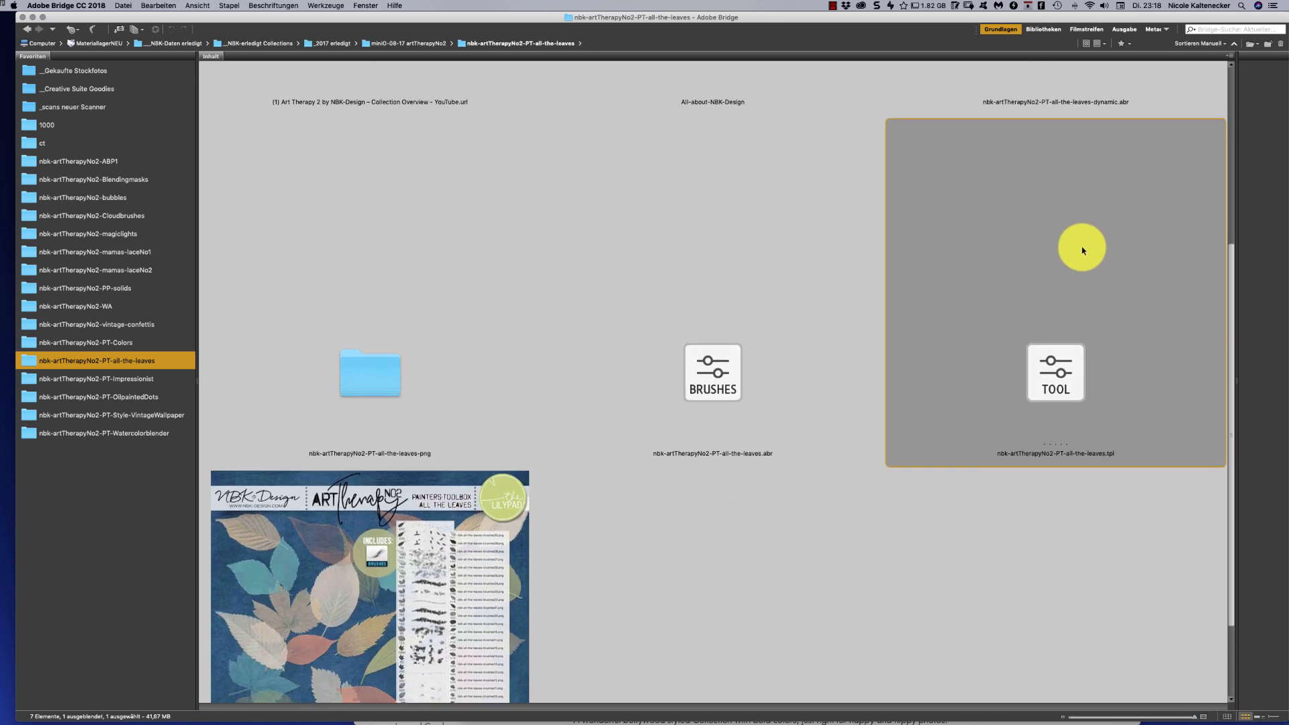
left_click(735, 574)
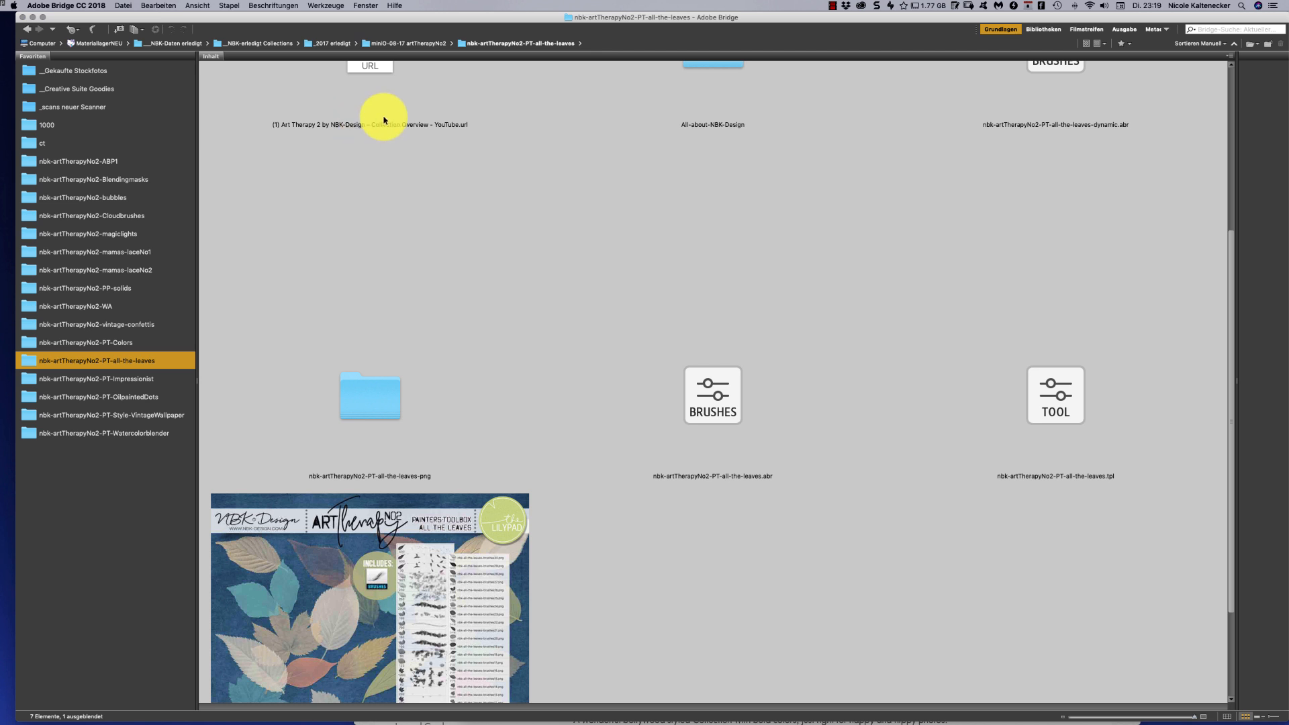
Open the nbk-artTherapyNo2-PT-all-the-leaves-png folder and look through all of its leaf images
left_click(457, 377)
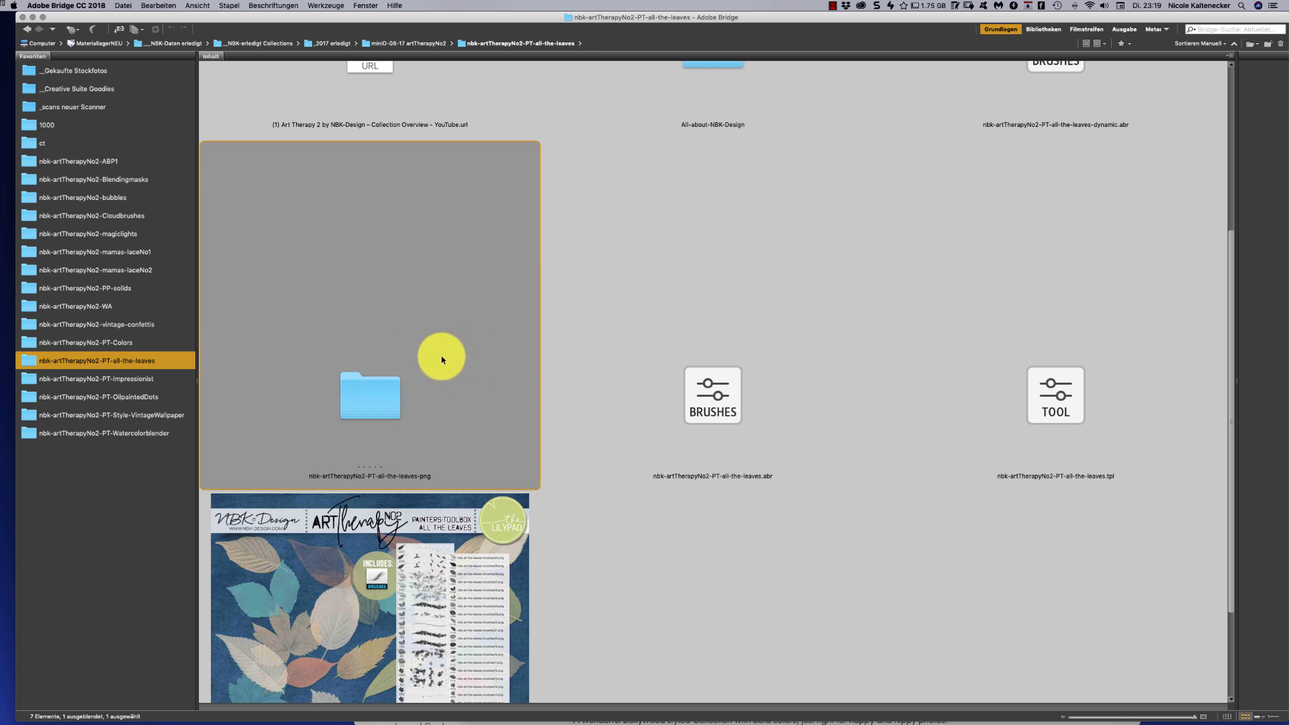
left_click(637, 587)
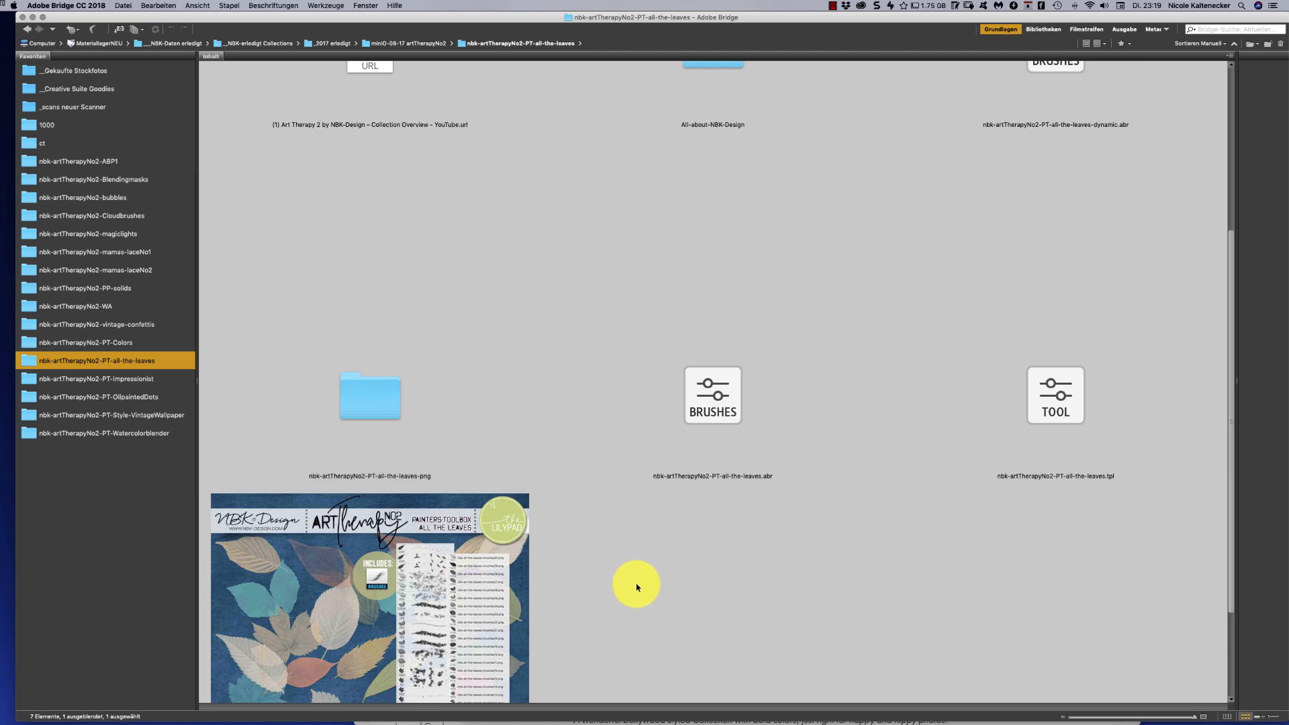
left_click(377, 412)
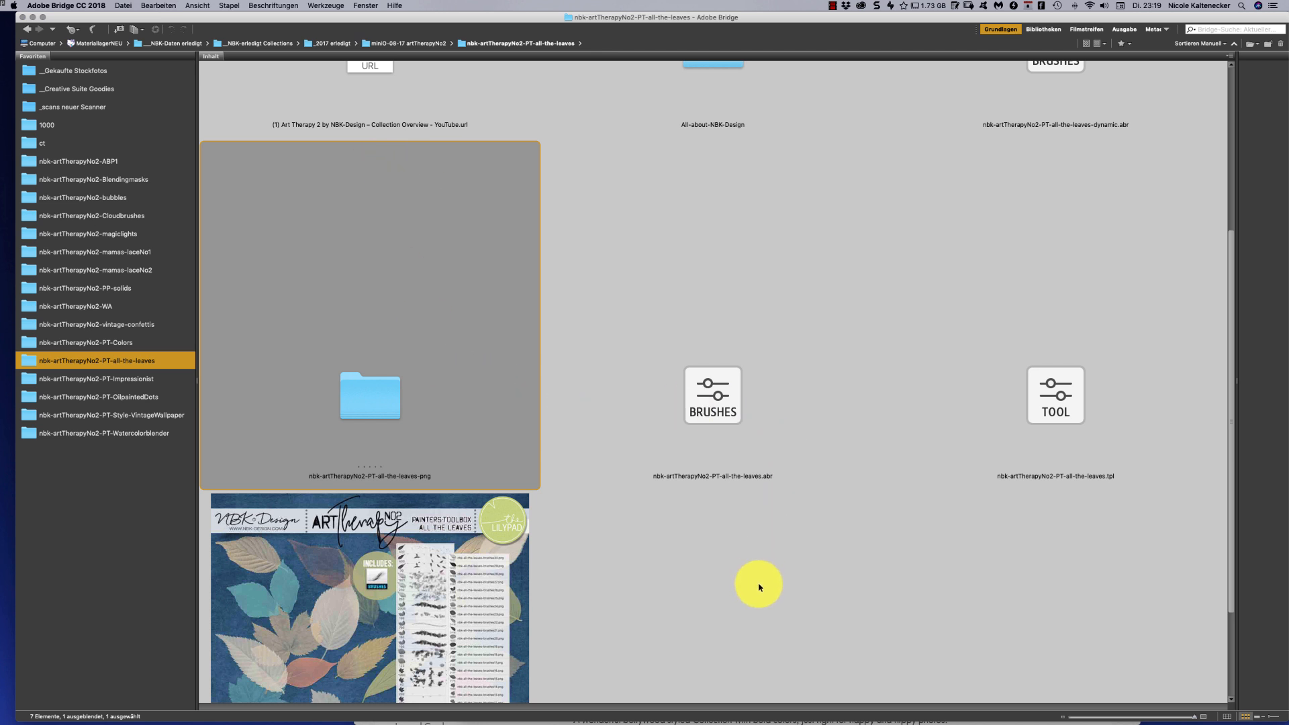
left_click(769, 501)
left_click(388, 386)
double_click(393, 388)
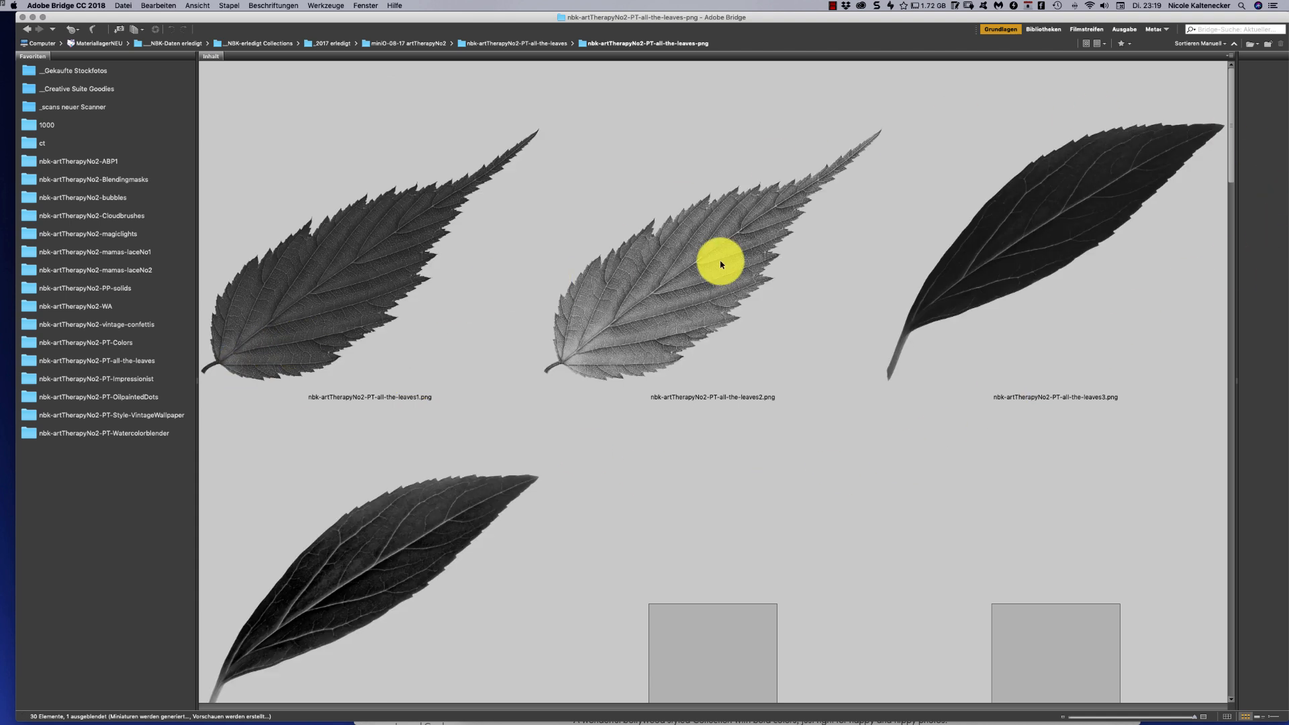
left_click_drag(1226, 111, 1142, 246)
scroll(1142, 247, "down", 5)
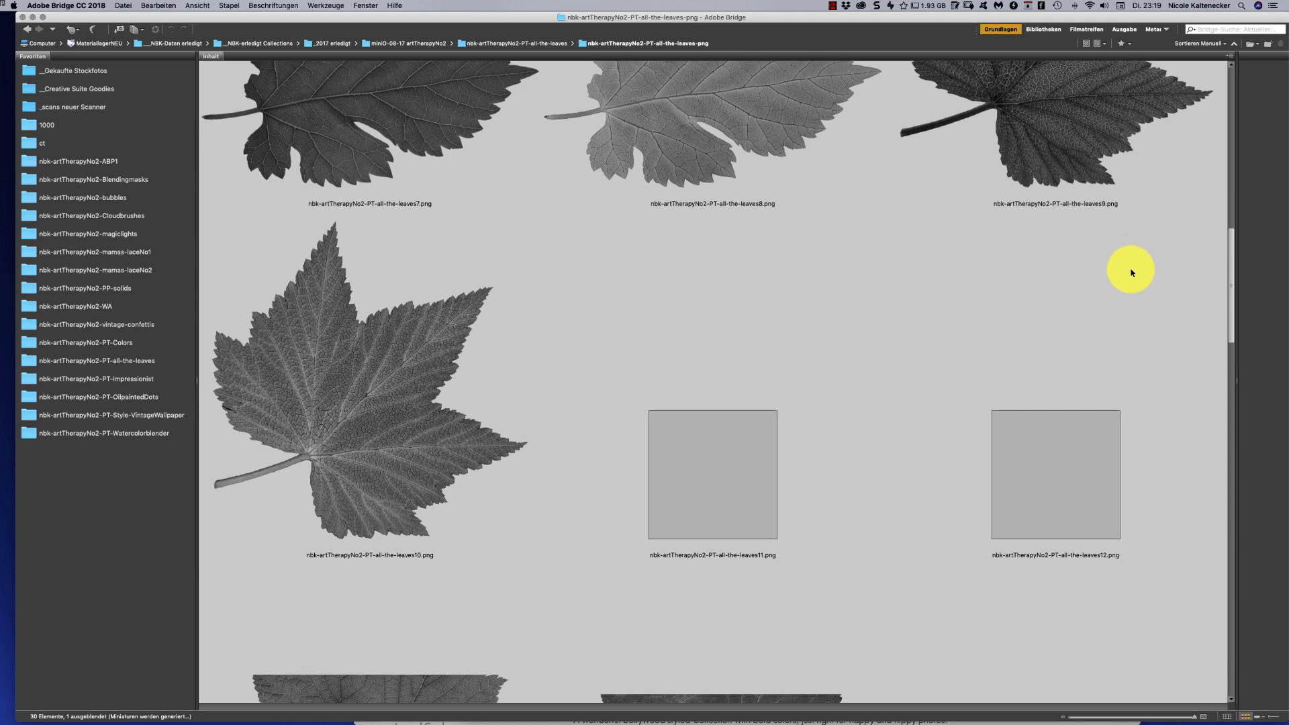
scroll(1025, 455, "down", 15)
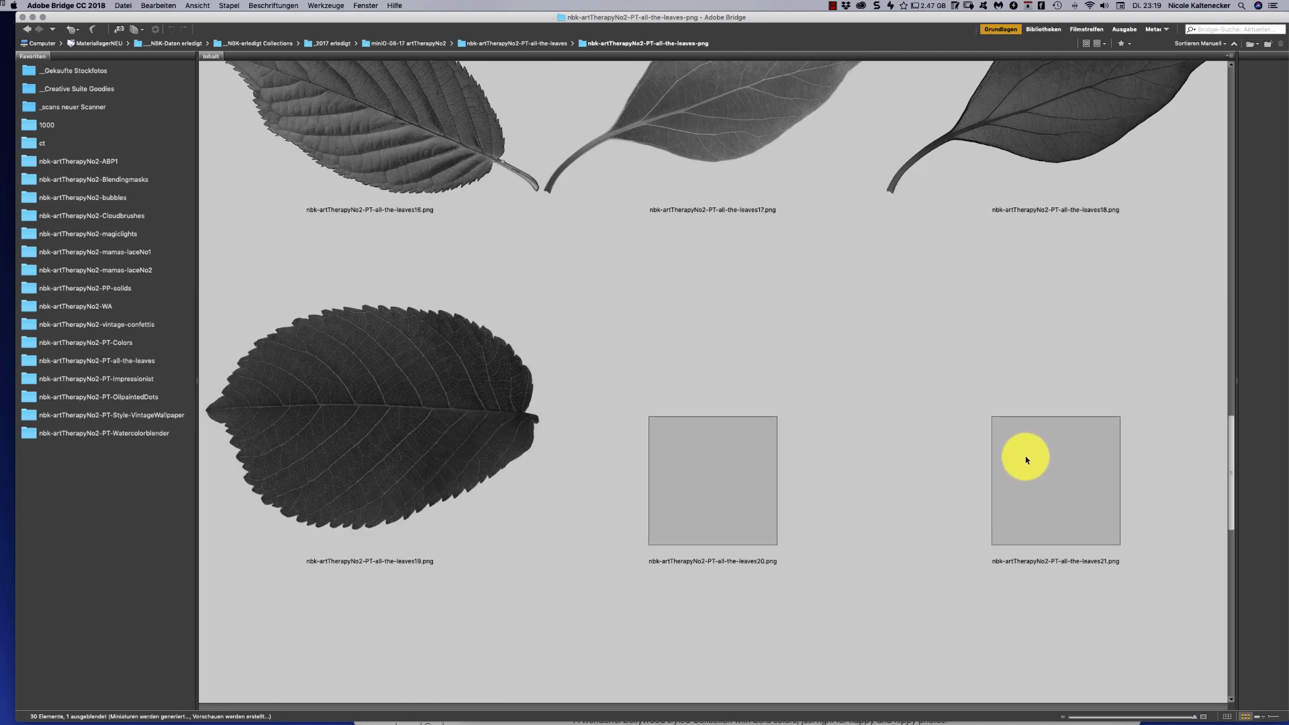
scroll(1025, 476, "down", 12)
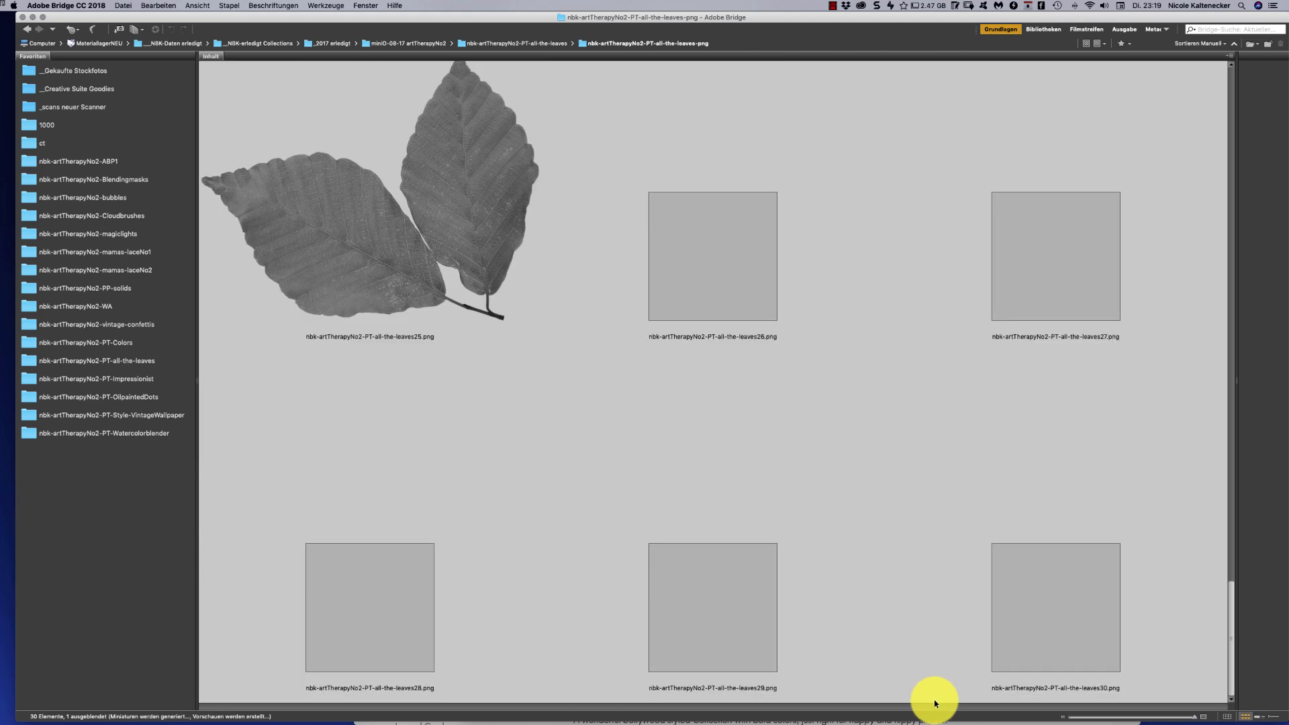
scroll(930, 599, "up", 20)
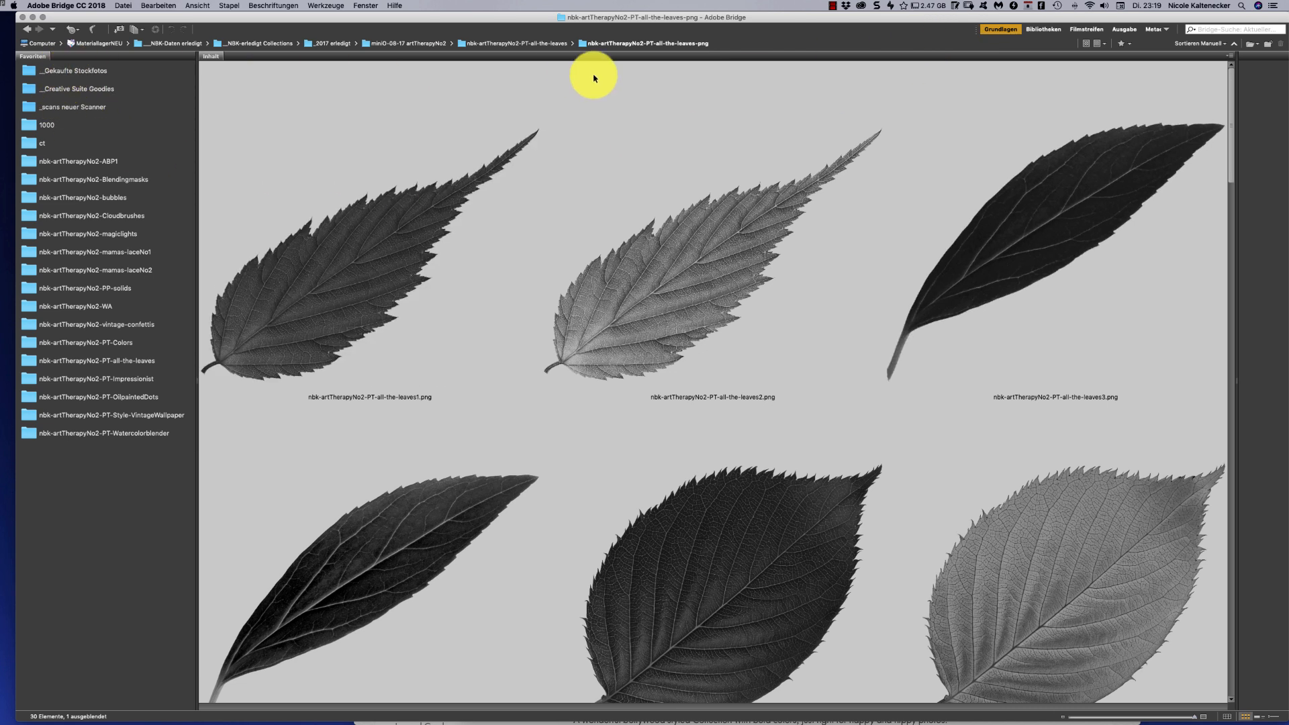
Return to the nbk-artTherapyNo2-PT-all-the-leaves folder and load nbk-artTherapyNo2-PT-all-the-leaves.abr into Photoshop
left_click(534, 44)
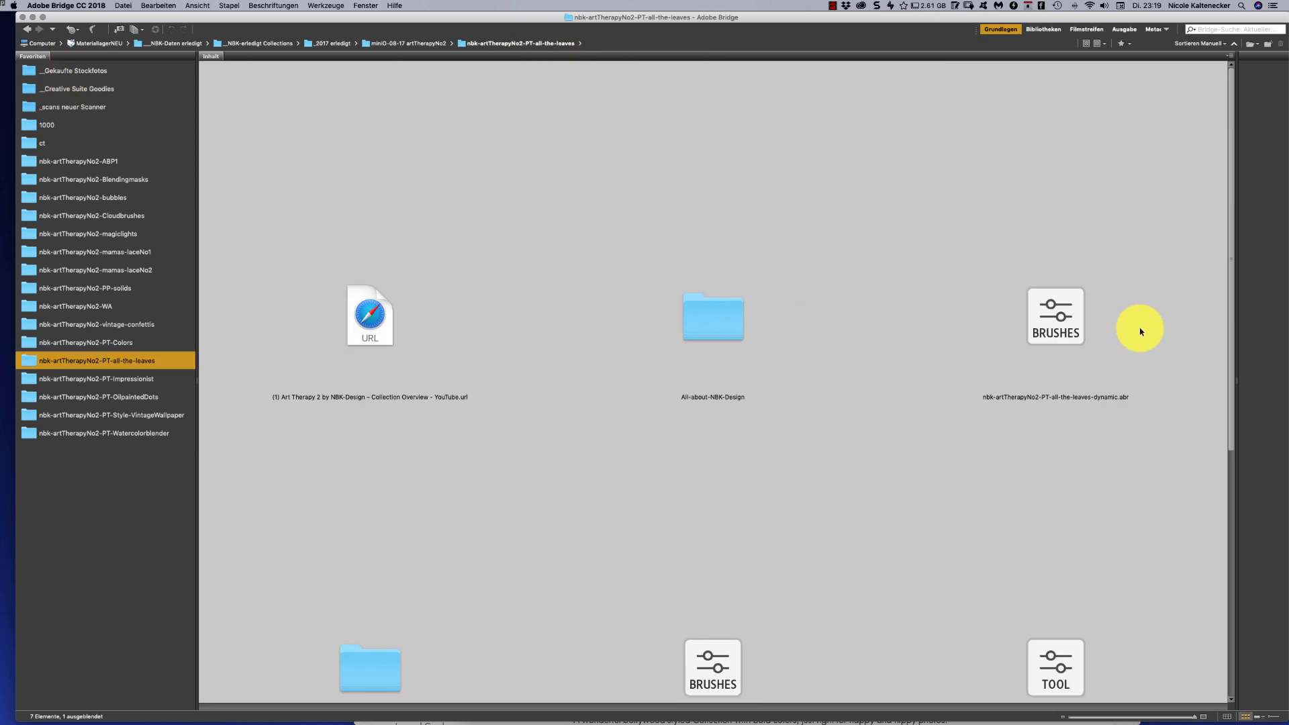
scroll(1141, 322, "down", 5)
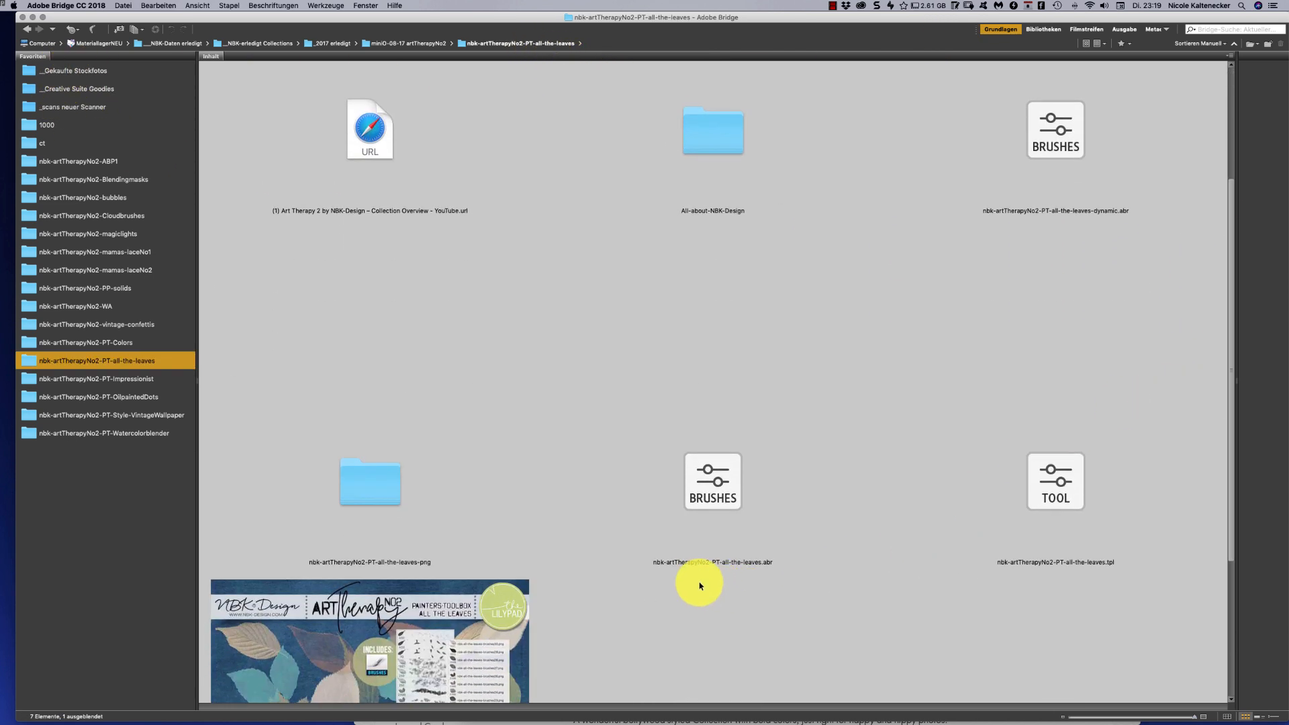
left_click(760, 566)
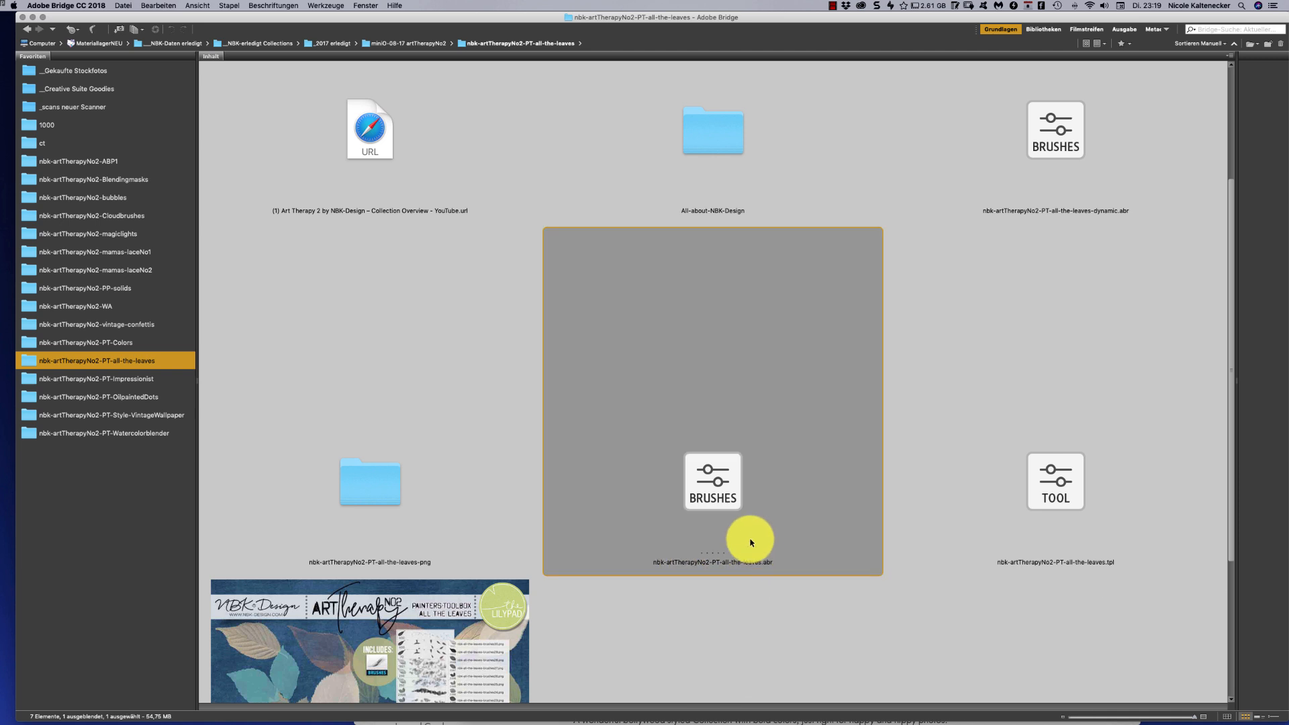
double_click(719, 489)
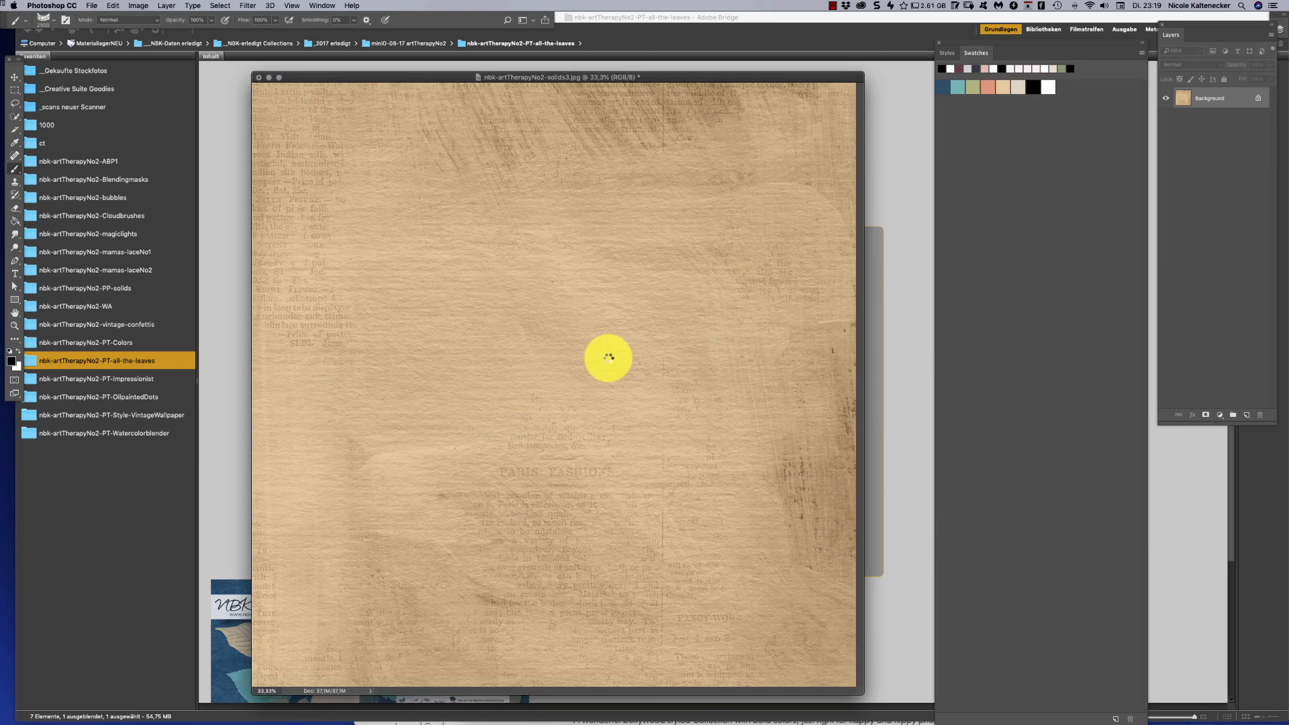
Expand the nbk-artTherapyNo2-PT-all-the-leaves brush group, review its leaf brushes, and return to Bridge
right_click(608, 358)
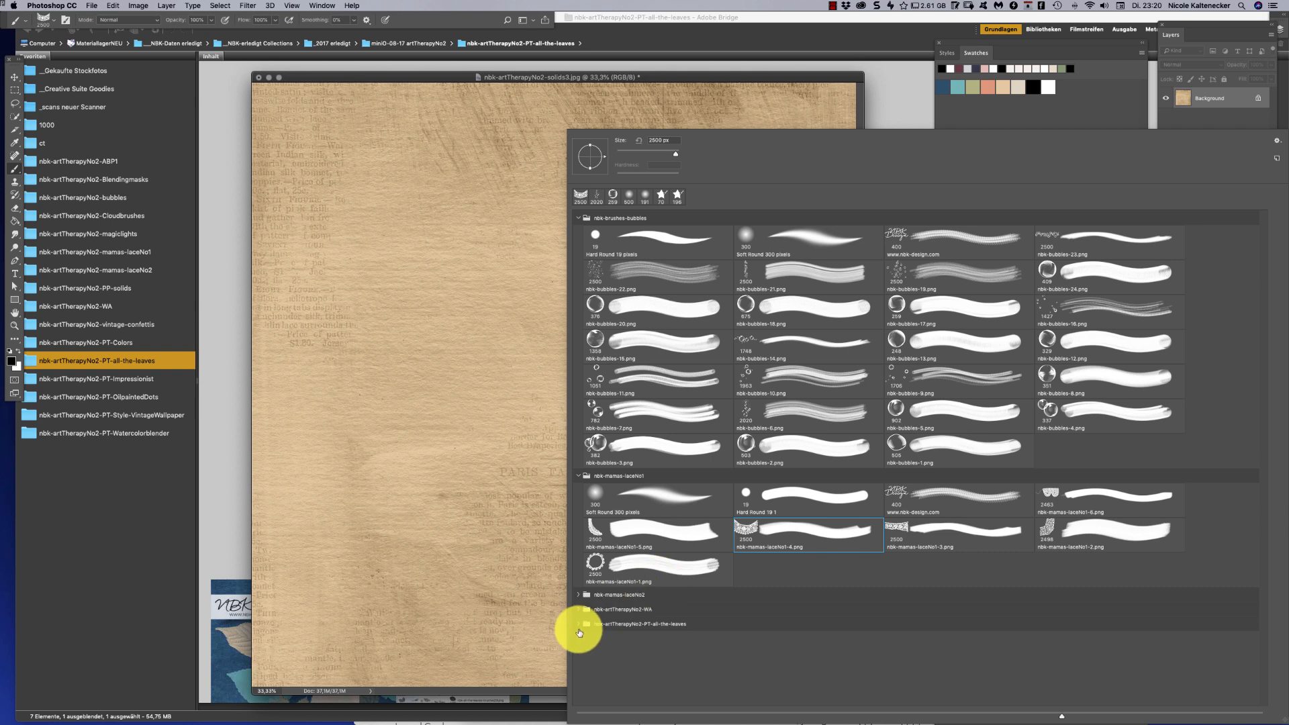
left_click(577, 623)
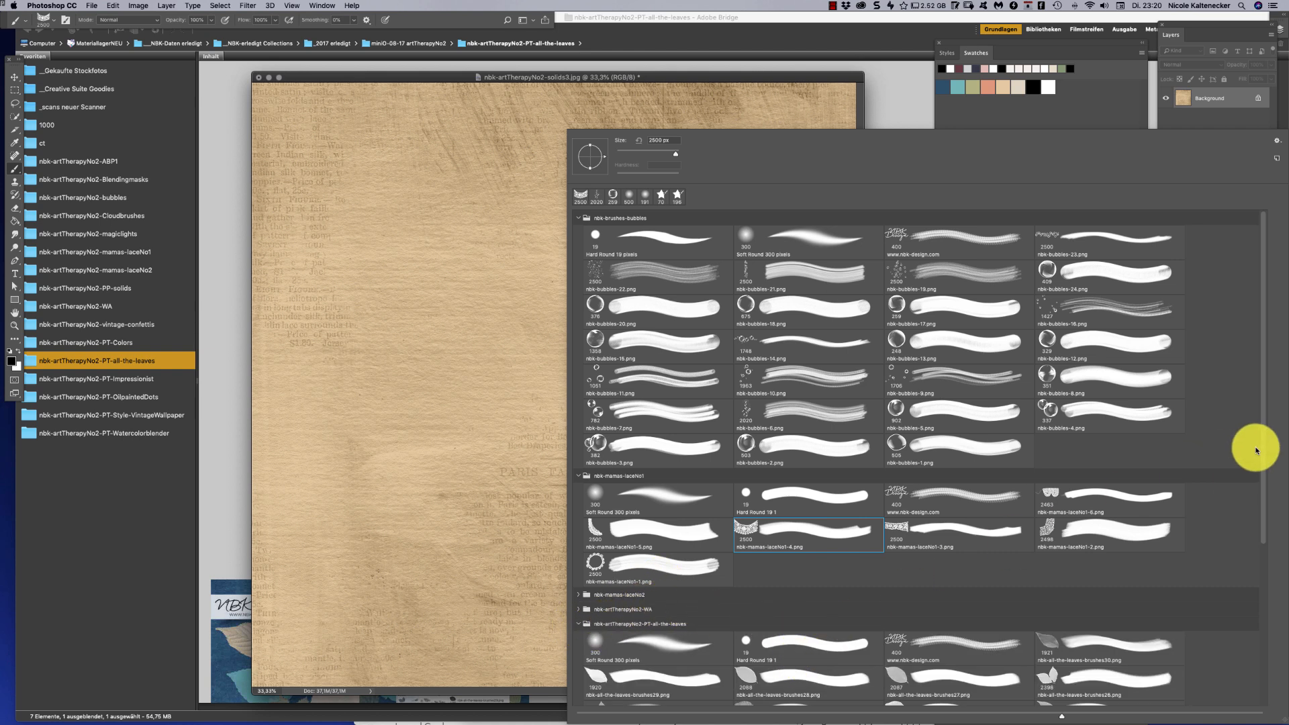
scroll(1179, 695, "down", 5)
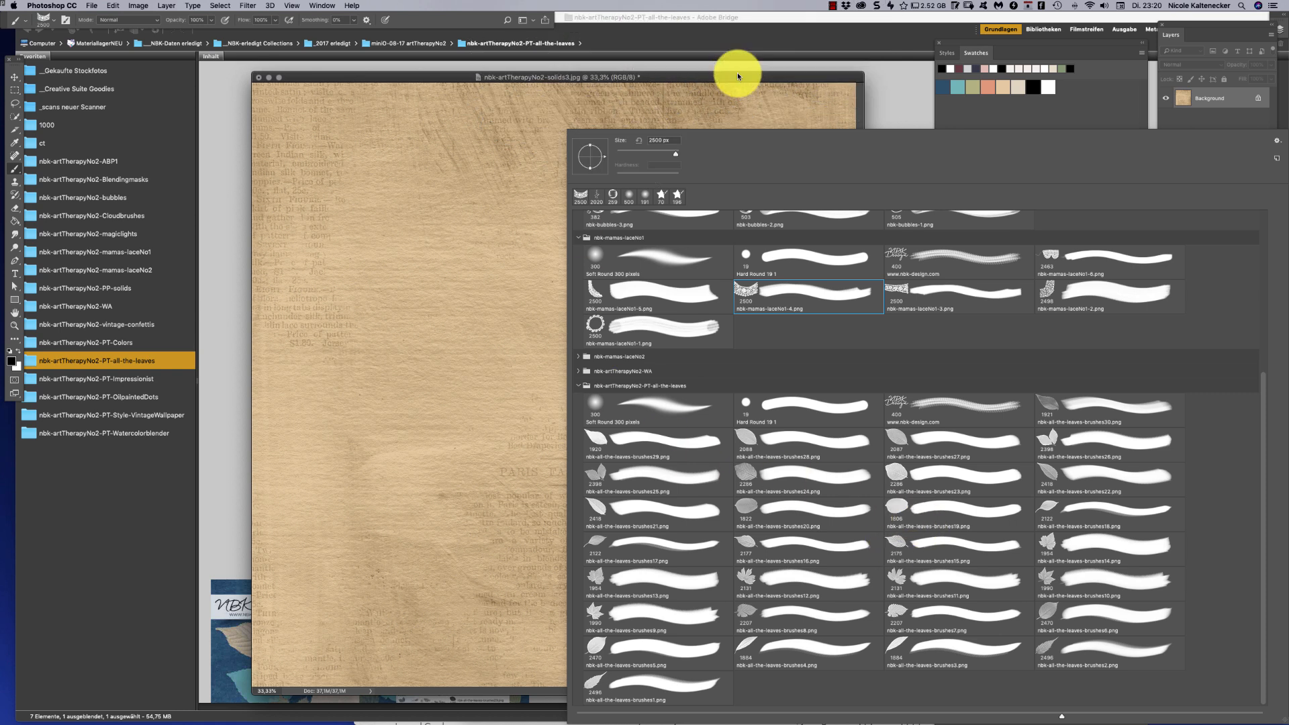
left_click(881, 86)
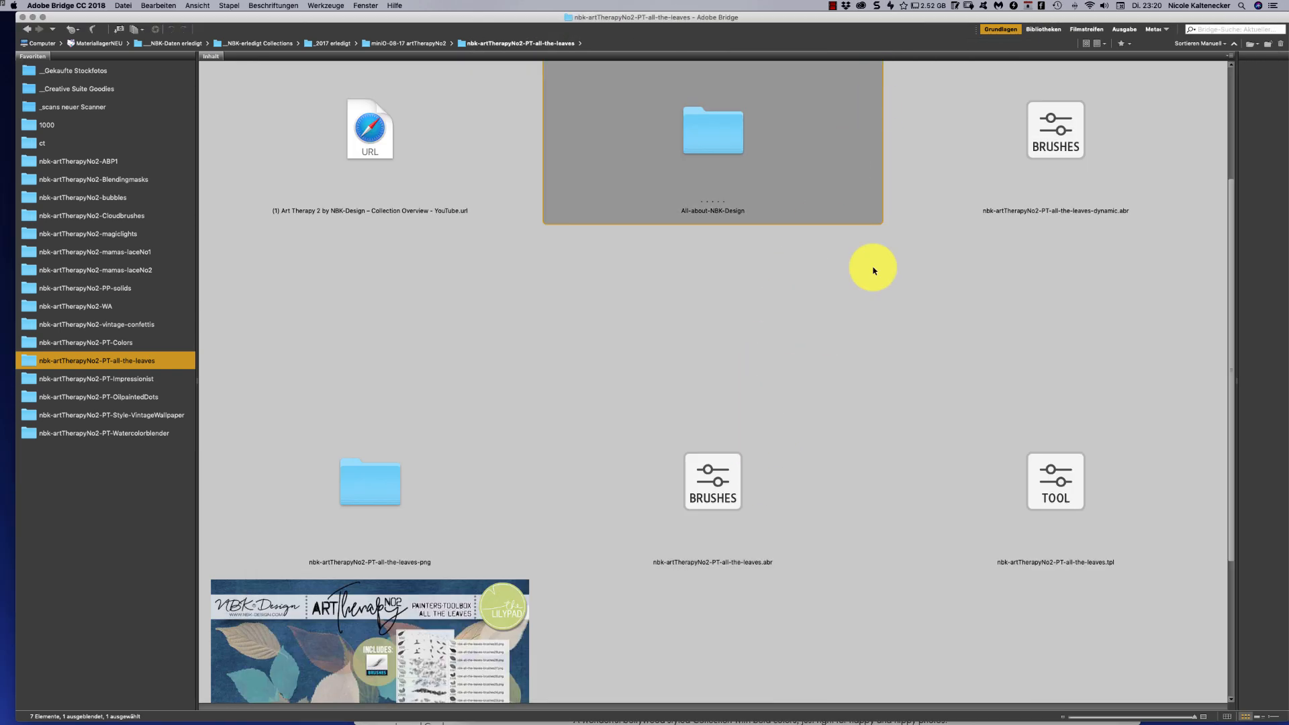
Load nbk-artTherapyNo2-PT-all-the-leaves-dynamic.abr into Photoshop, check the brush picker, and return to Bridge
double_click(1063, 133)
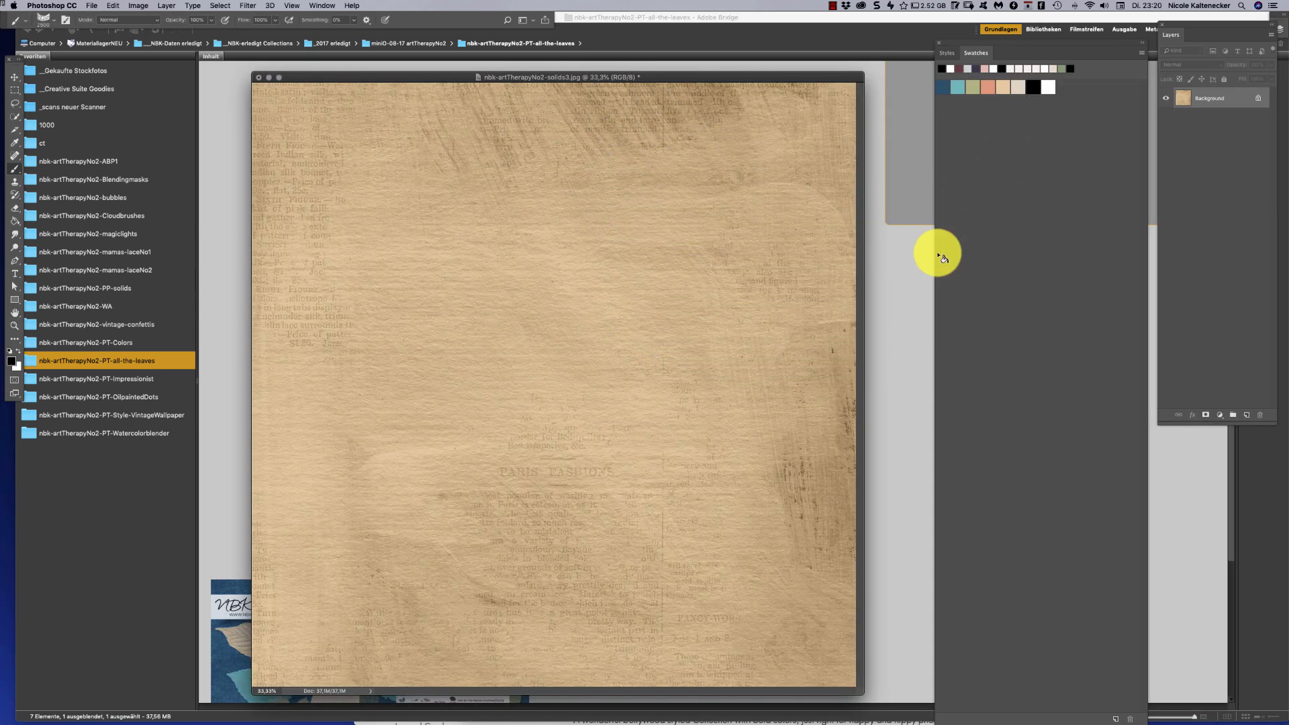
right_click(674, 333)
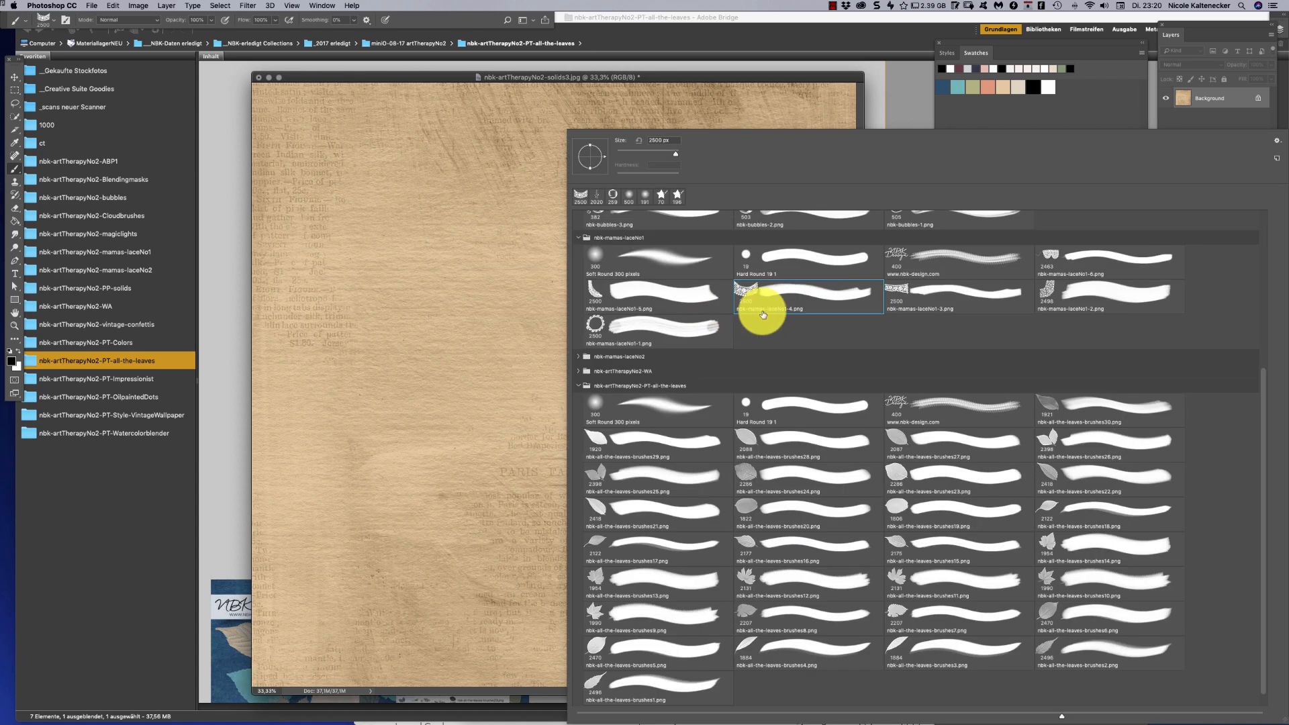
left_click(909, 106)
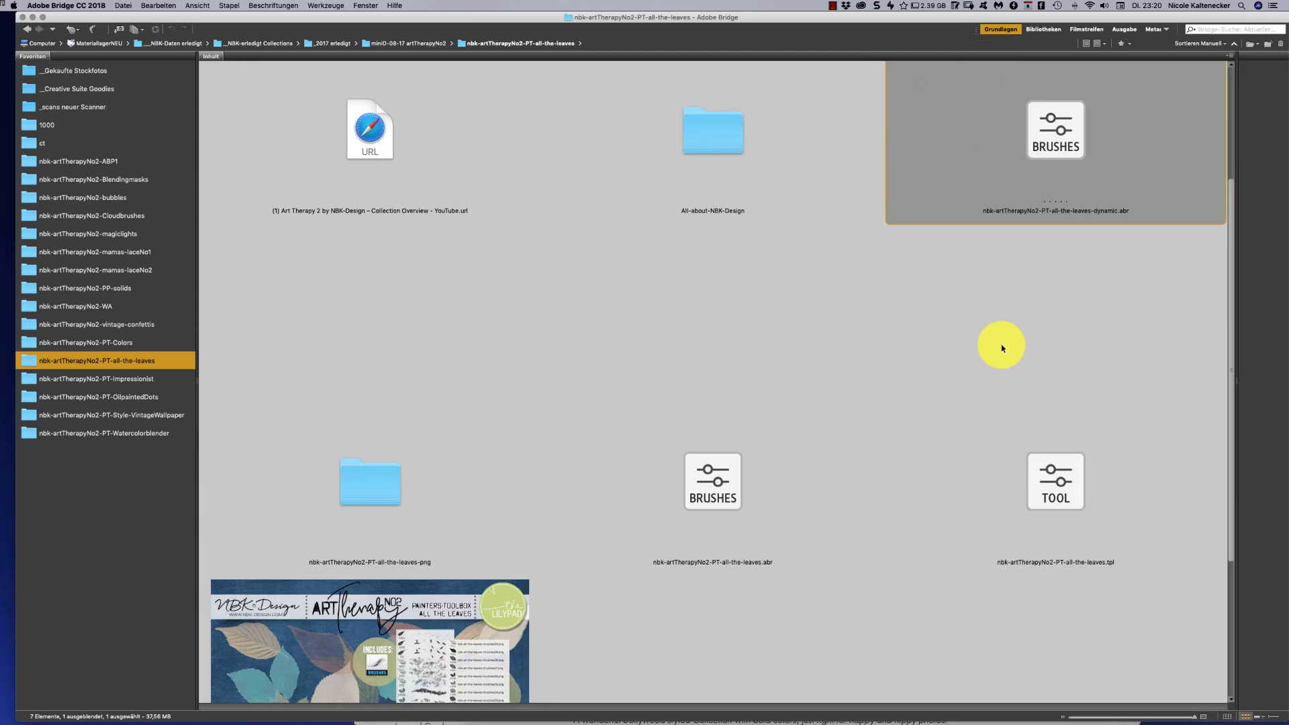
Load nbk-artTherapyNo2-PT-all-the-leaves.tpl into Photoshop and display the Tool Presets list enlarged to nearly the full screen height
left_click(1057, 473)
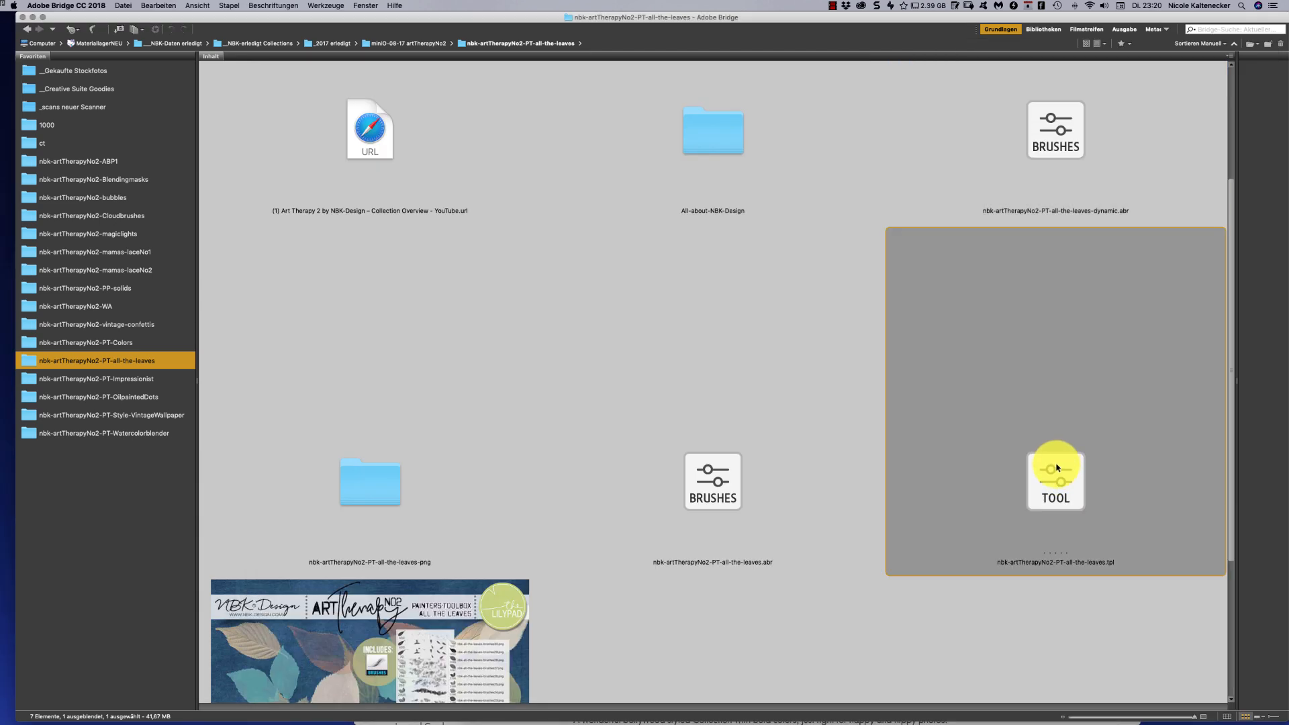
double_click(1057, 468)
left_click(323, 5)
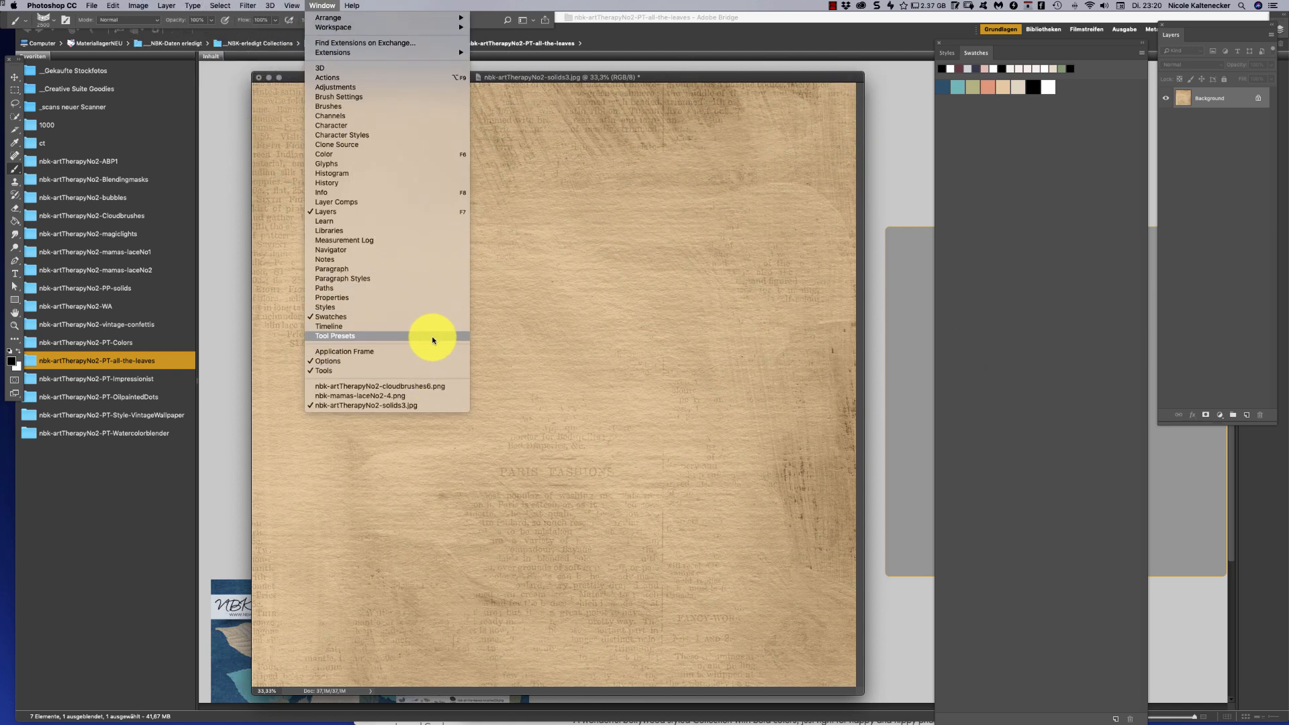
left_click(366, 336)
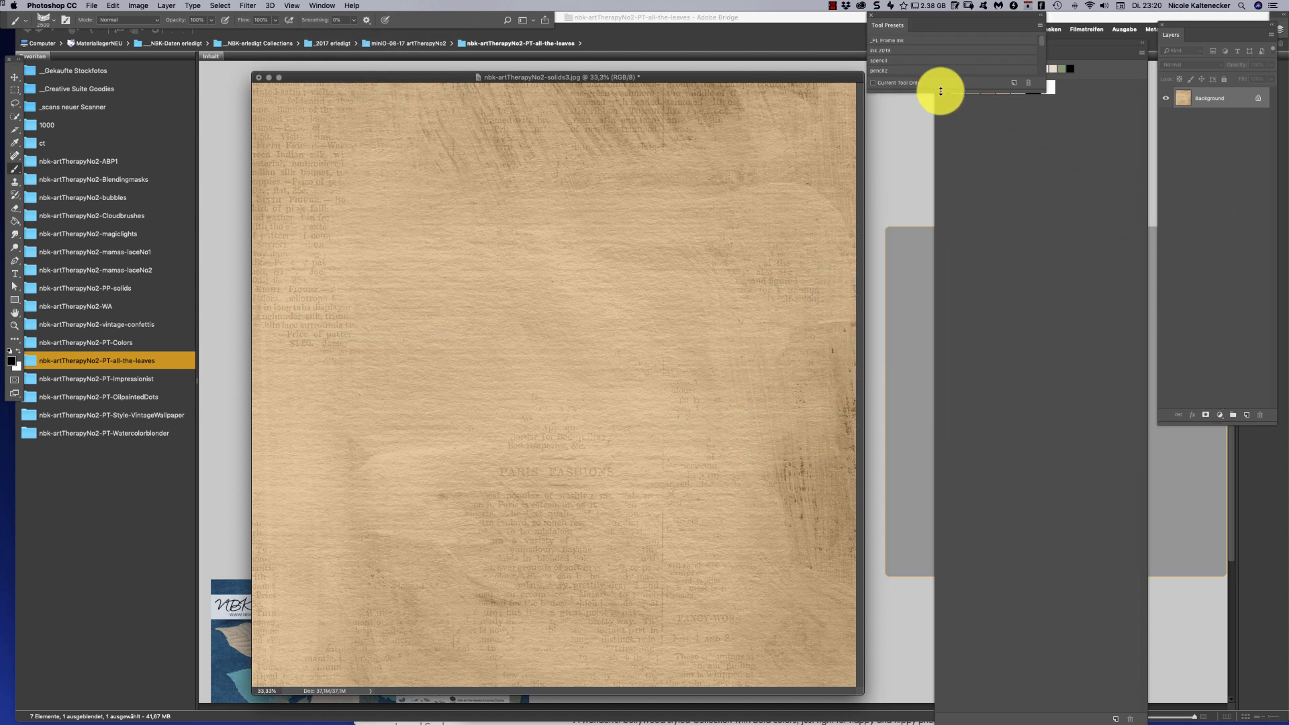
left_click_drag(940, 91, 973, 714)
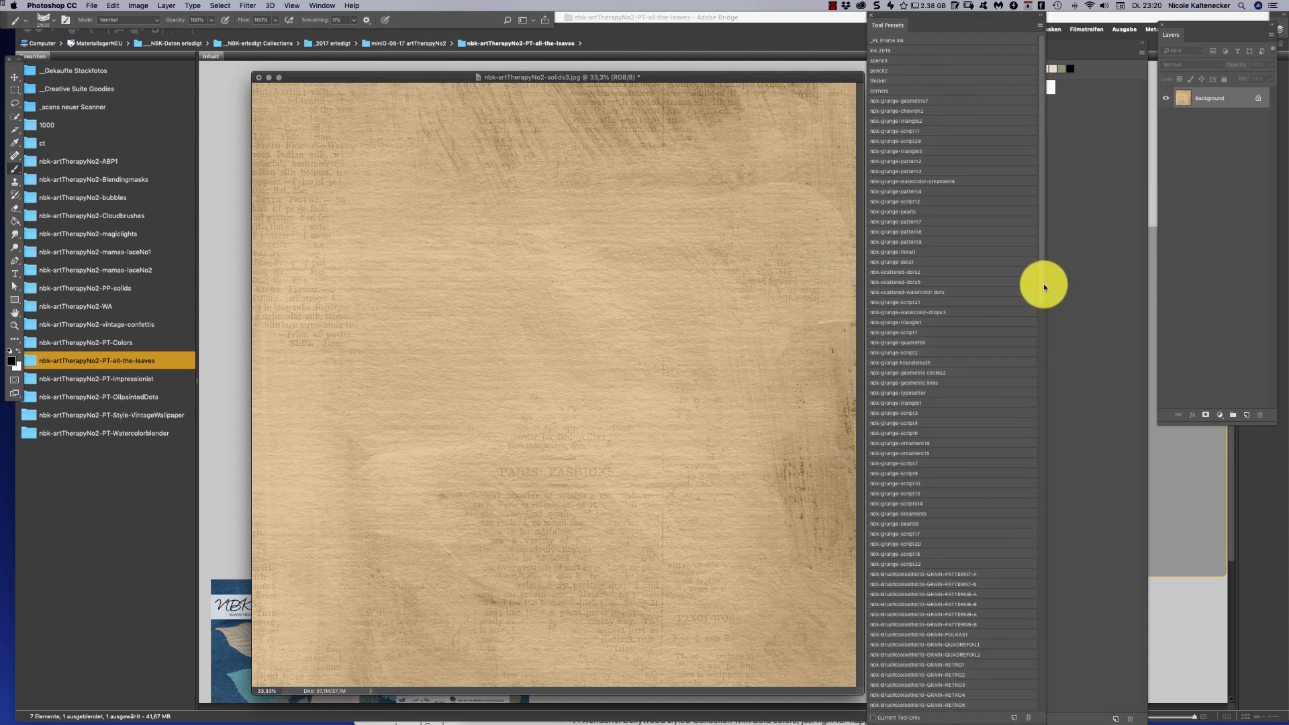
Select the nbk-all-the-leaves-dynamic-1 tool preset and move the Swatches panel clear of the preset list
scroll(966, 655, "down", 20)
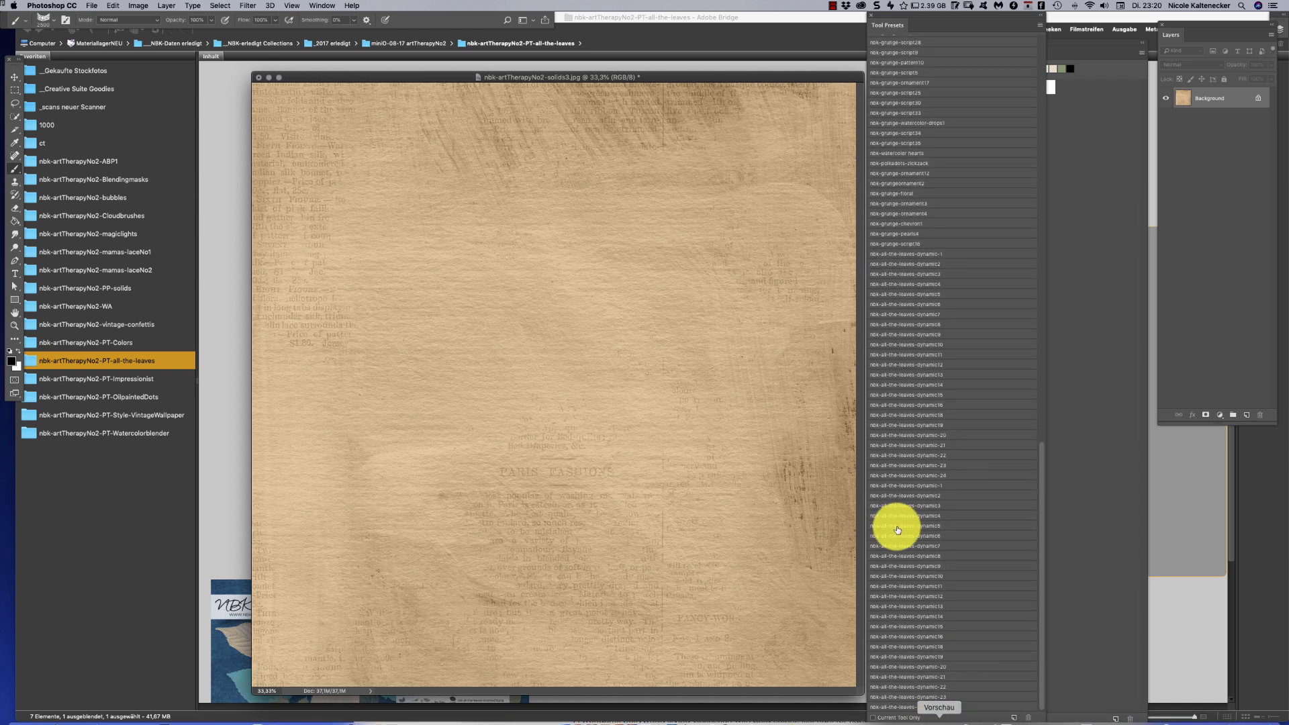
left_click(926, 255)
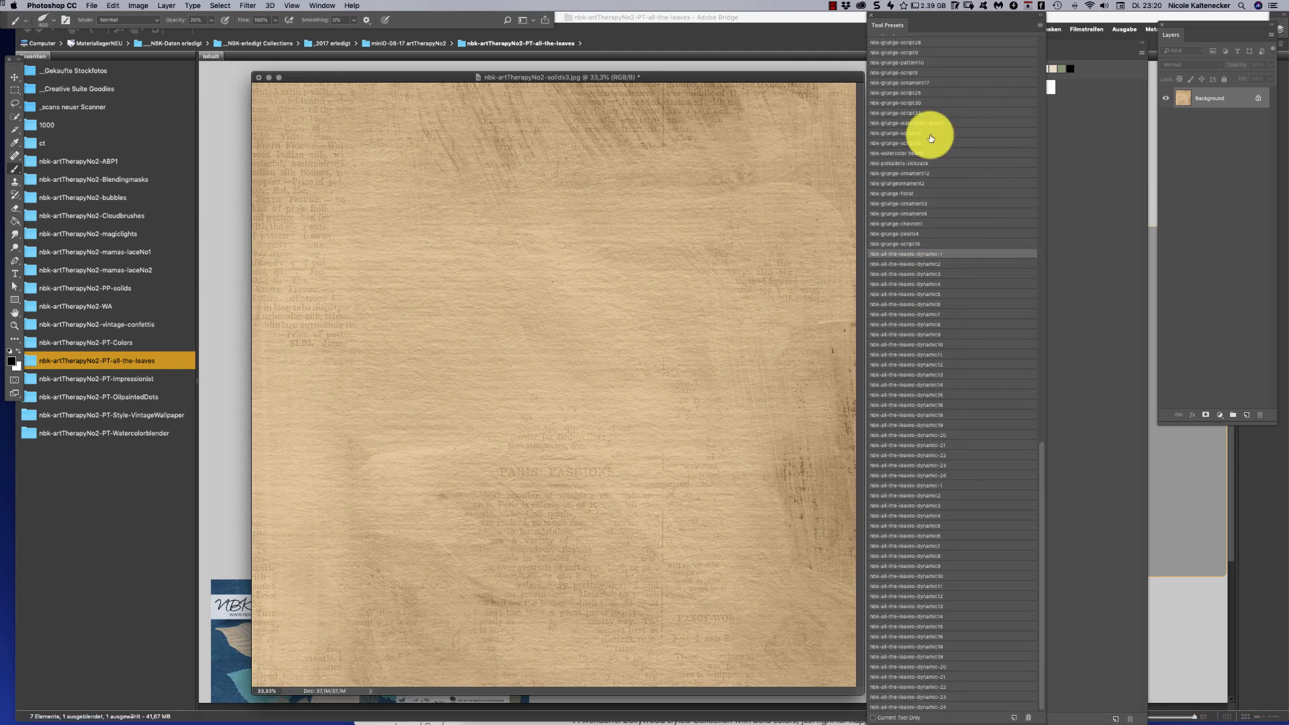
left_click_drag(1071, 43, 1183, 52)
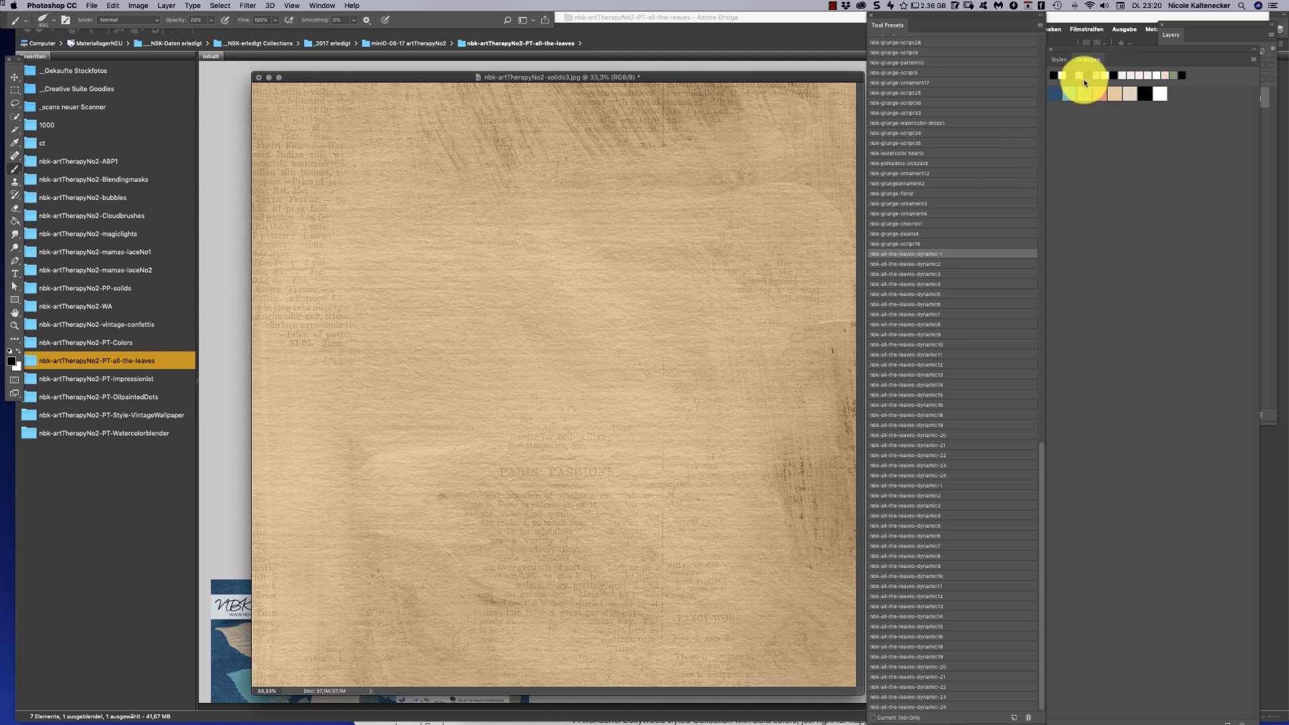
Undo a trial leaf stroke on the background, add a new layer, and paint scattered leaves on it across the paper's upper middle
mouse_move(546, 353)
left_mouse_down()
mouse_move(577, 340)
mouse_move(572, 397)
mouse_move(614, 326)
mouse_move(661, 318)
mouse_move(619, 420)
mouse_move(570, 410)
mouse_move(628, 345)
mouse_move(589, 344)
mouse_move(637, 361)
mouse_move(614, 359)
mouse_move(681, 320)
mouse_move(708, 282)
left_mouse_up()
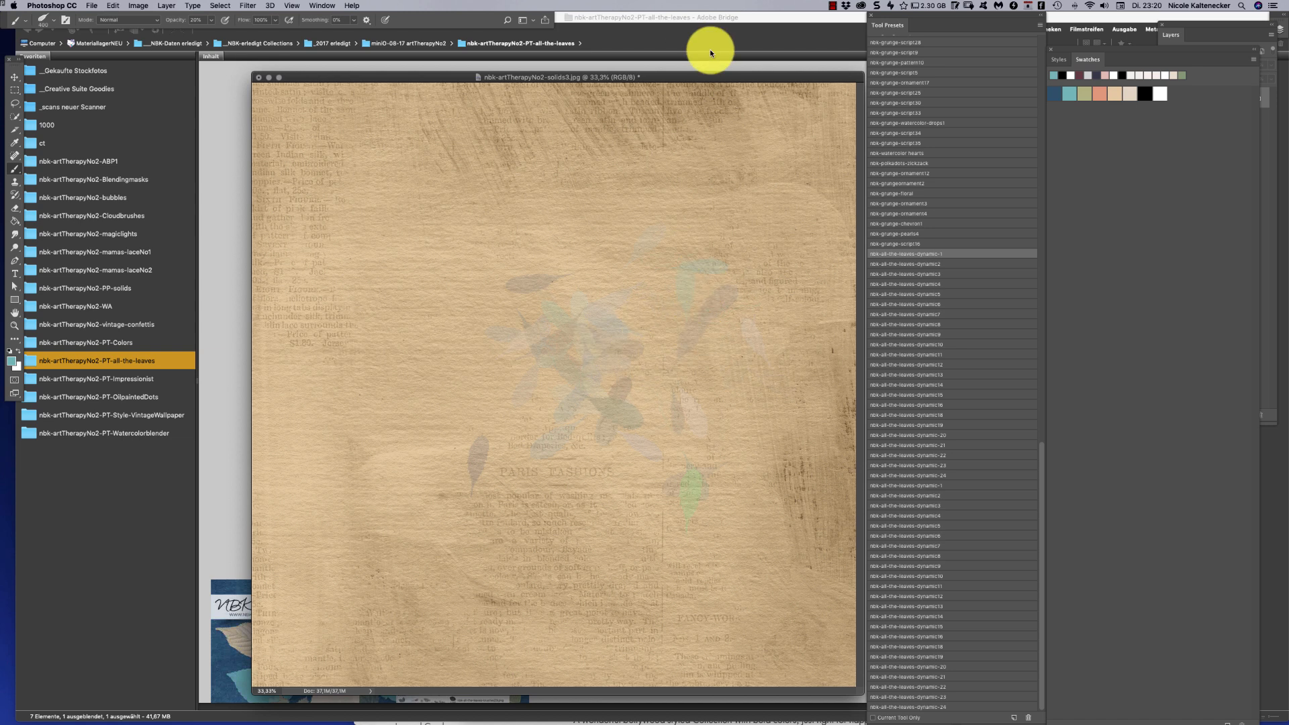
key("super+z")
key("super+shift+n")
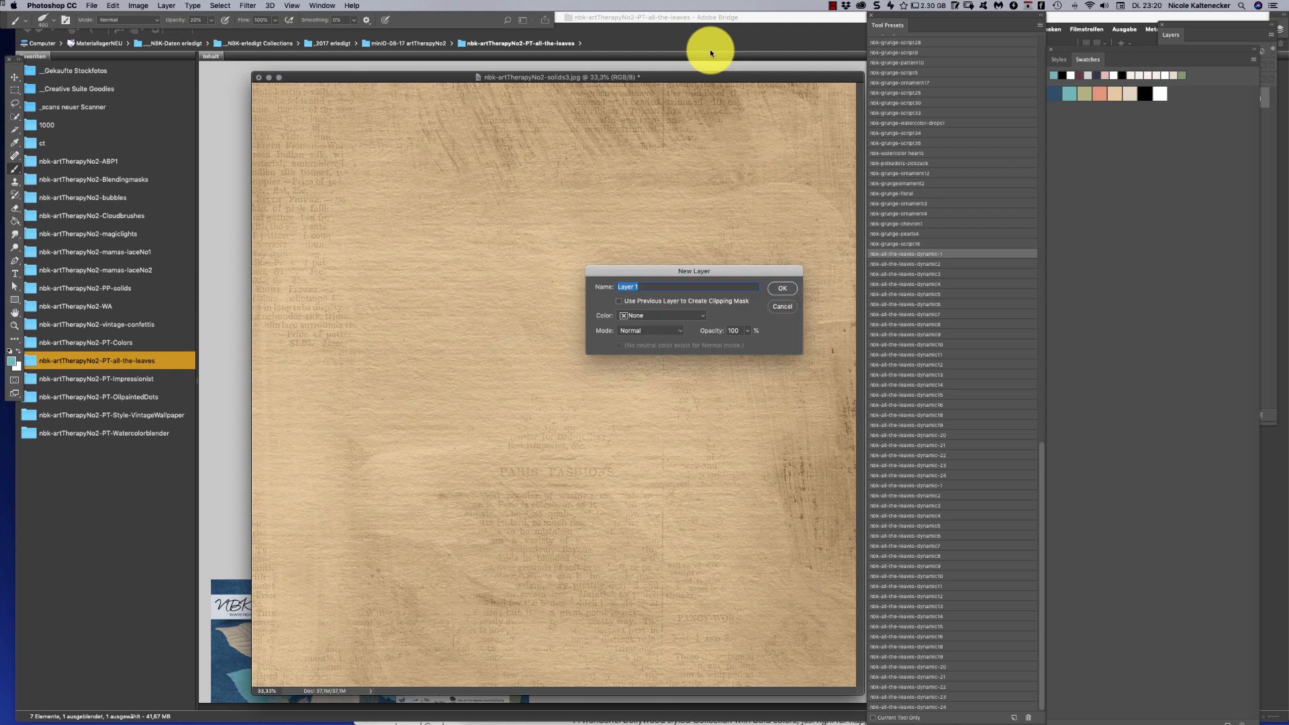
key("Return")
mouse_move(565, 196)
left_mouse_down()
mouse_move(576, 356)
mouse_move(553, 380)
mouse_move(548, 294)
mouse_move(589, 284)
mouse_move(625, 416)
mouse_move(659, 323)
mouse_move(528, 425)
mouse_move(455, 340)
mouse_move(440, 397)
mouse_move(407, 412)
mouse_move(401, 365)
mouse_move(355, 355)
mouse_move(714, 268)
left_mouse_up()
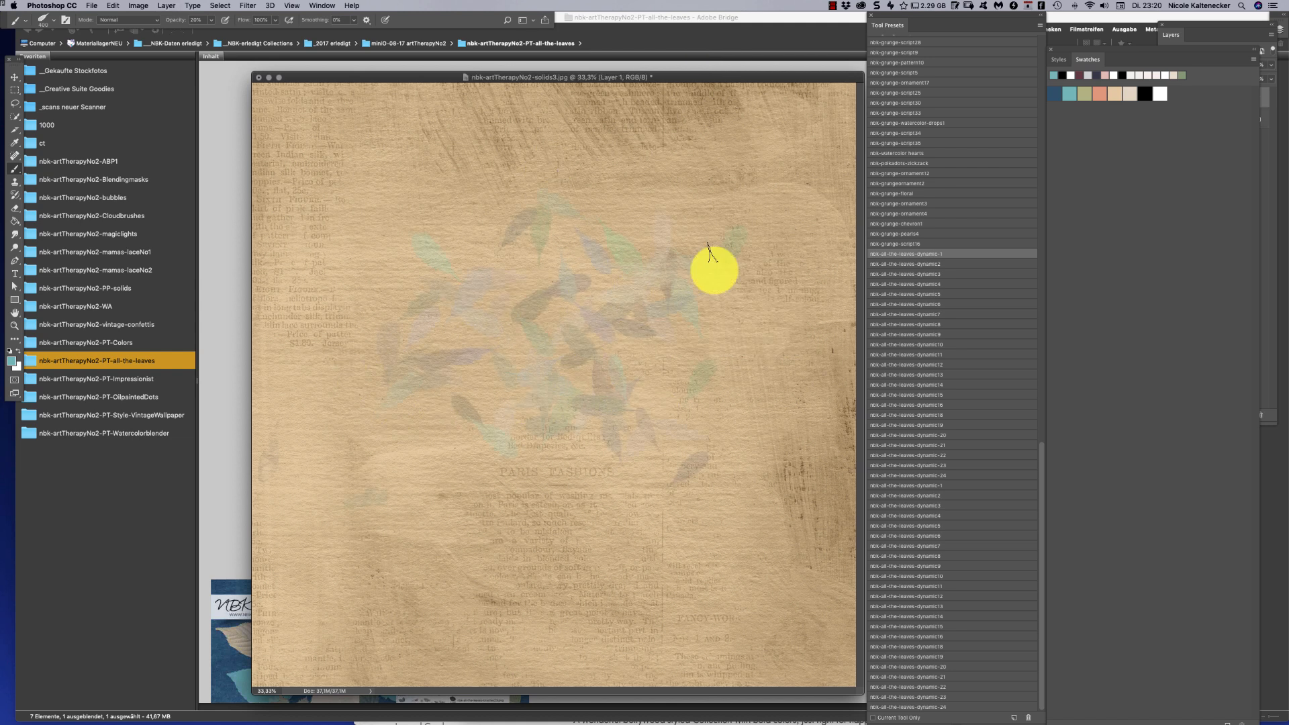
Choose the coral swatch and scatter leaves across the paper with the nbk-all-the-leaves-dynamic-1 and dynamic2 tool presets
left_click(1099, 94)
mouse_move(566, 268)
left_mouse_down()
mouse_move(599, 301)
mouse_move(590, 439)
mouse_move(696, 347)
mouse_move(945, 245)
left_mouse_up()
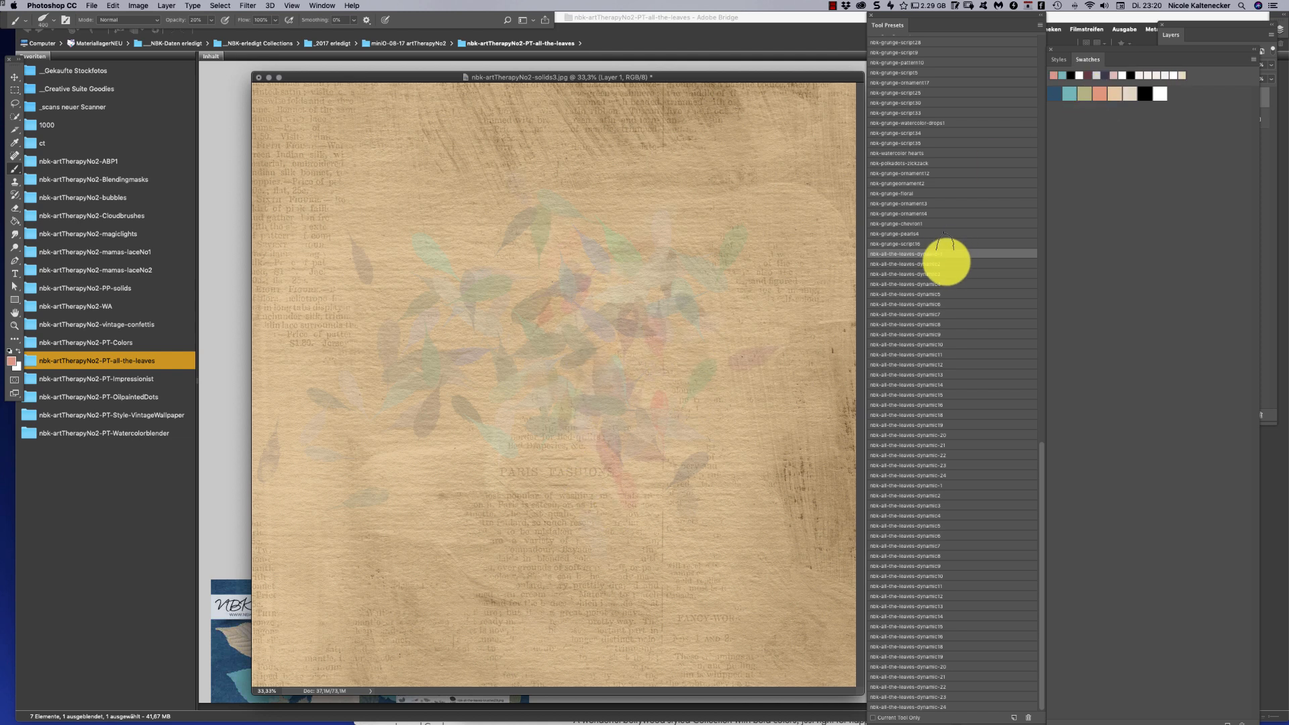
left_click(943, 264)
mouse_move(639, 403)
left_mouse_down()
mouse_move(612, 344)
mouse_move(630, 383)
mouse_move(740, 341)
mouse_move(673, 472)
mouse_move(570, 608)
mouse_move(492, 587)
mouse_move(476, 499)
mouse_move(402, 405)
left_mouse_up()
Go on to the dynamic3 and dynamic4 leaf presets and cover the paper with large overlapping leaves at 79% opacity
left_click(935, 273)
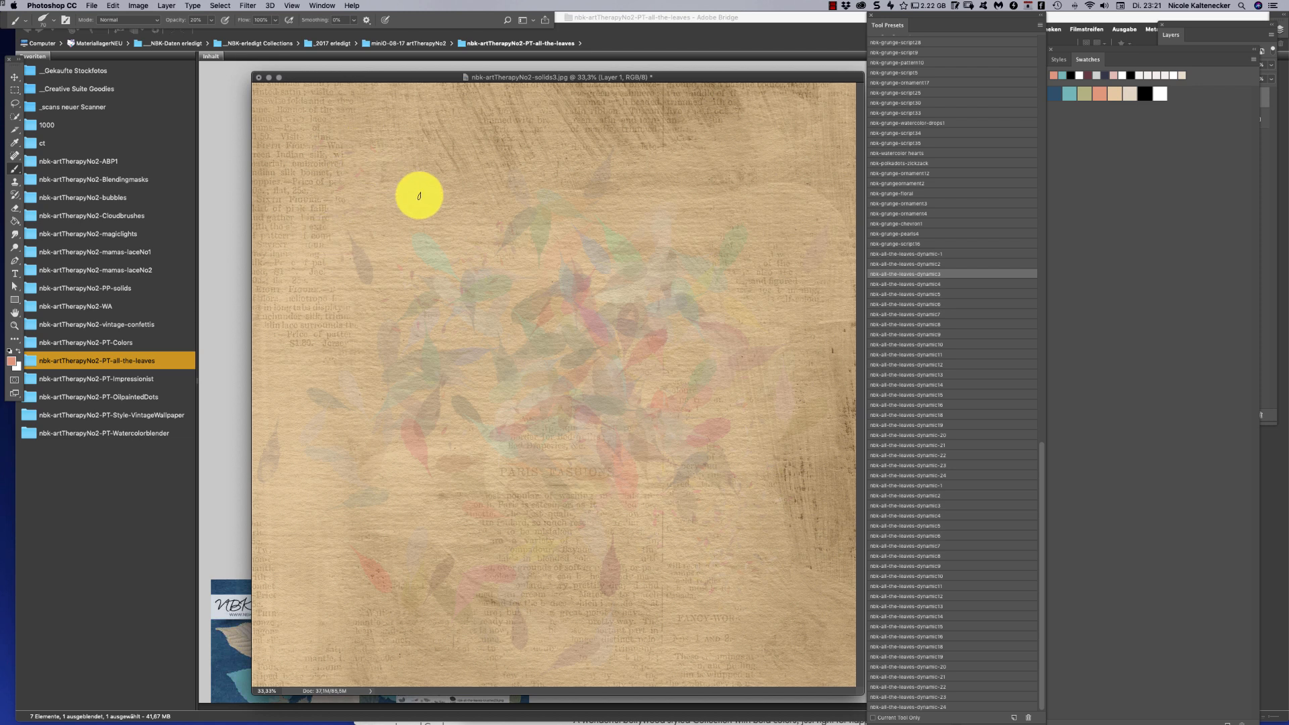
left_click(942, 283)
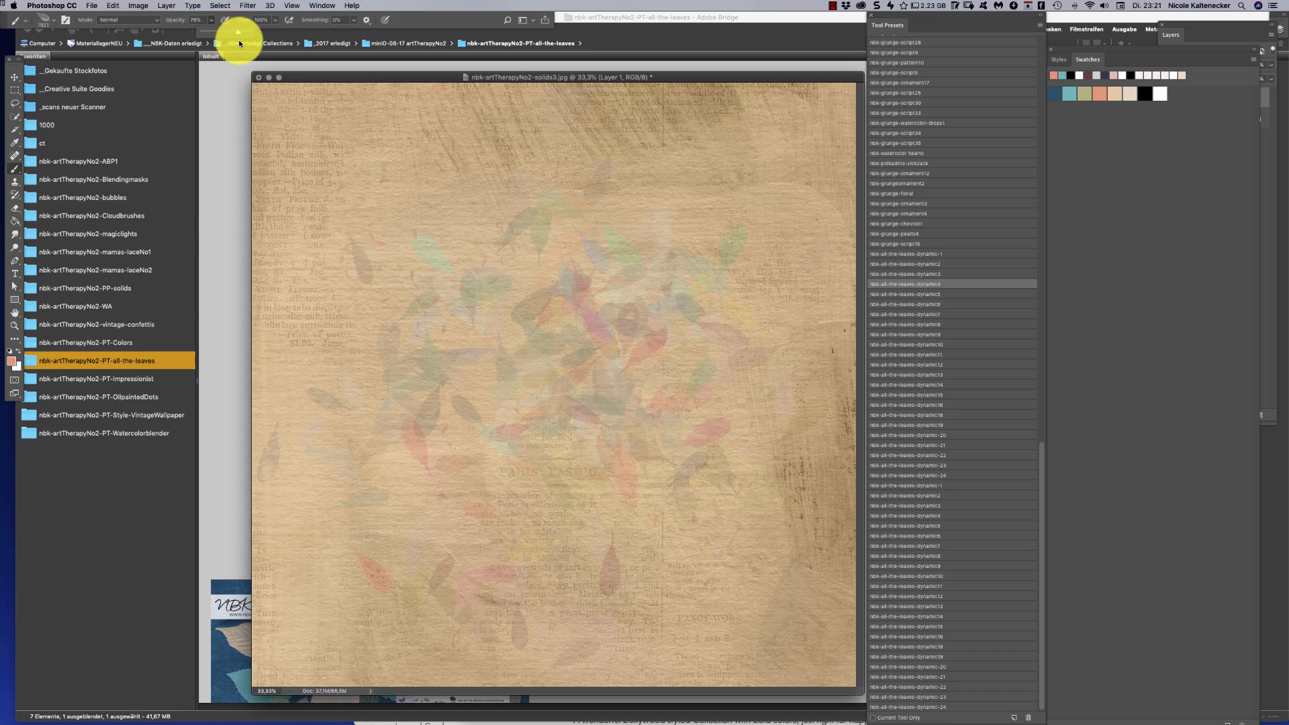
mouse_move(611, 429)
left_mouse_down()
mouse_move(512, 380)
mouse_move(581, 348)
mouse_move(584, 431)
mouse_move(643, 294)
mouse_move(615, 219)
mouse_move(553, 397)
mouse_move(567, 400)
mouse_move(571, 275)
mouse_move(622, 331)
mouse_move(593, 369)
mouse_move(846, 174)
left_mouse_up()
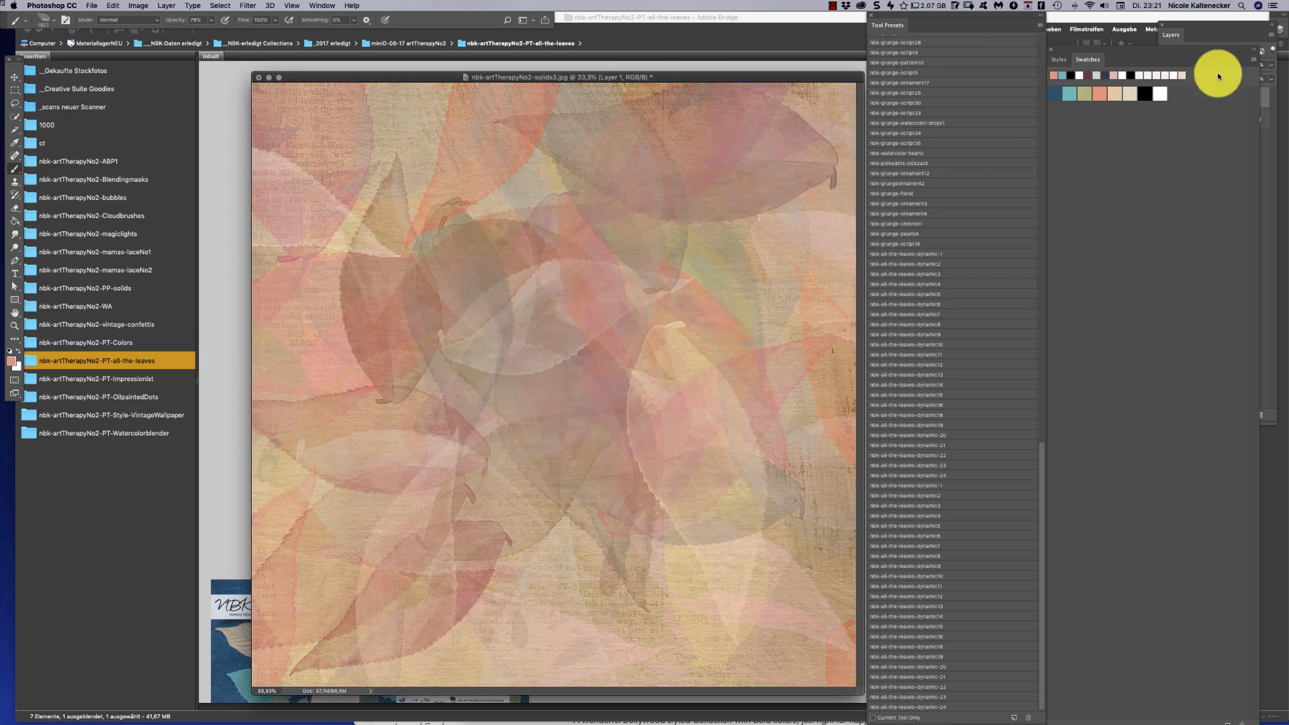
Reselect the nbk-all-the-leaves-dynamic4 tool preset and set its brush to Multiply mode at 100% opacity
left_click(940, 285)
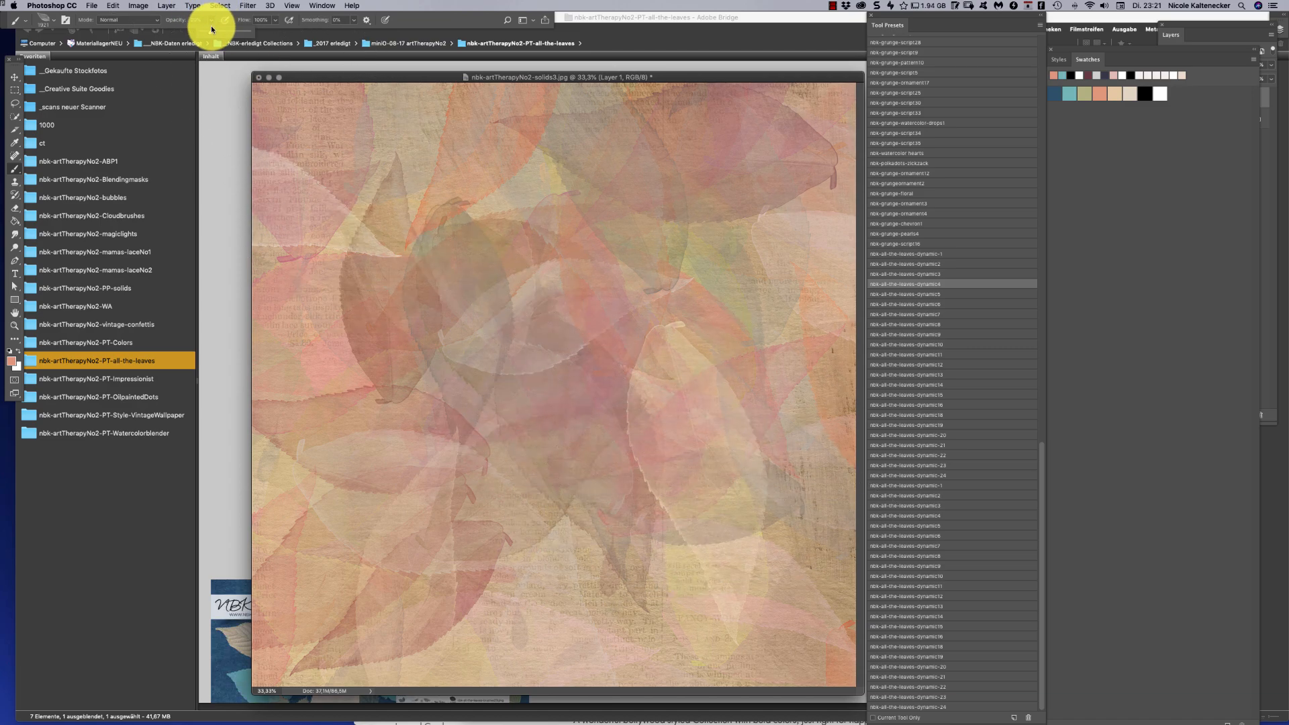
left_click(154, 20)
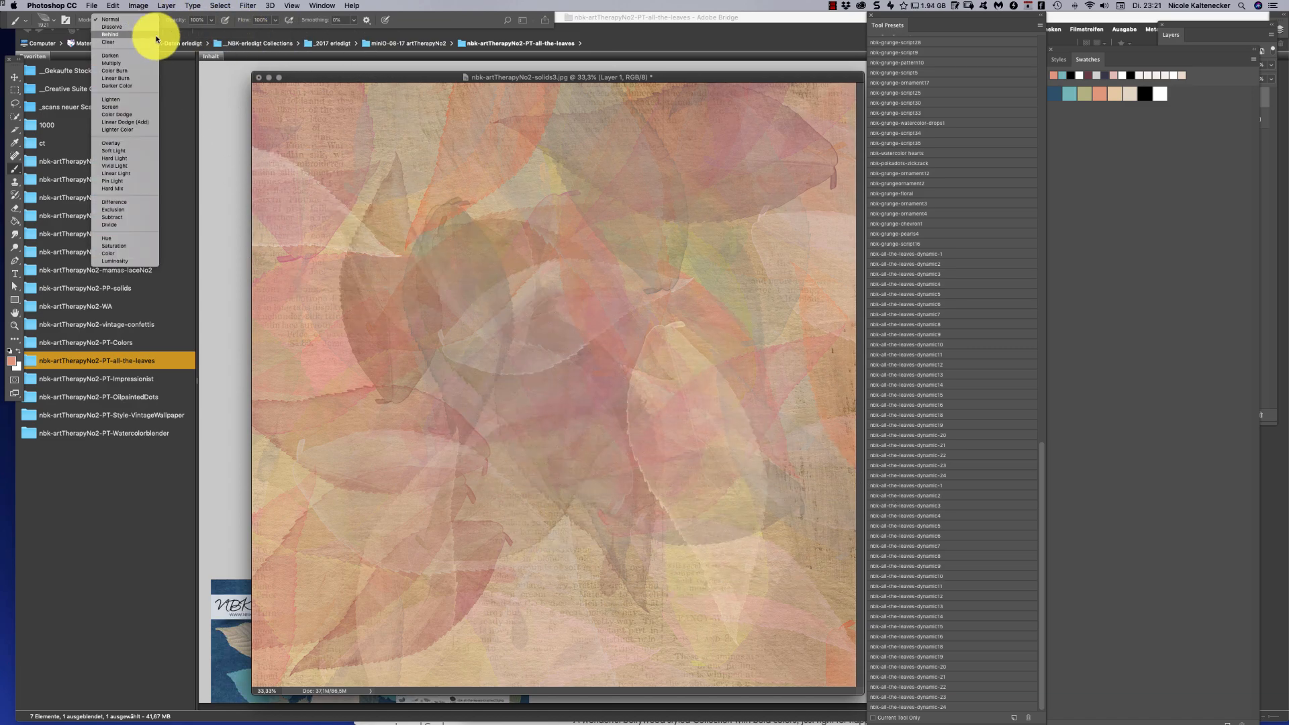
left_click(132, 62)
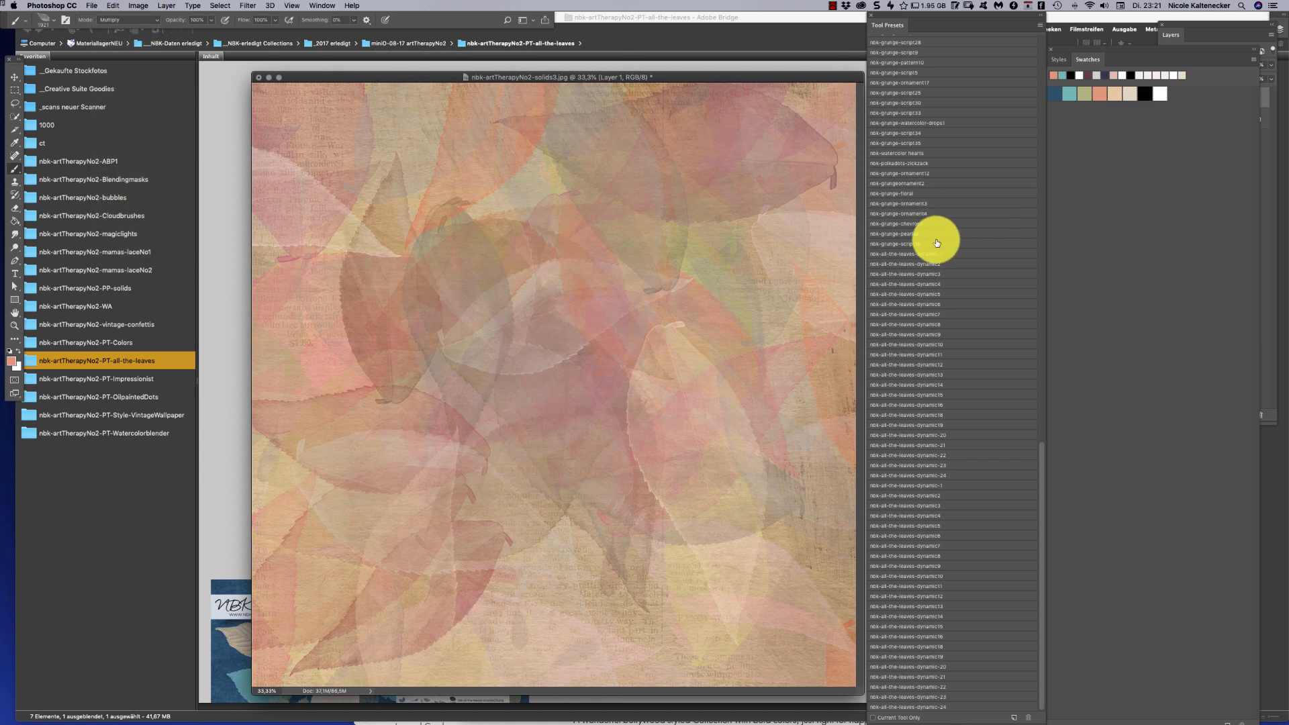
Select the nbk-all-the-leaves-dynamic6 tool preset and place the Brush Settings beside the preset list, keeping the Brushes panel closed
left_click(937, 304)
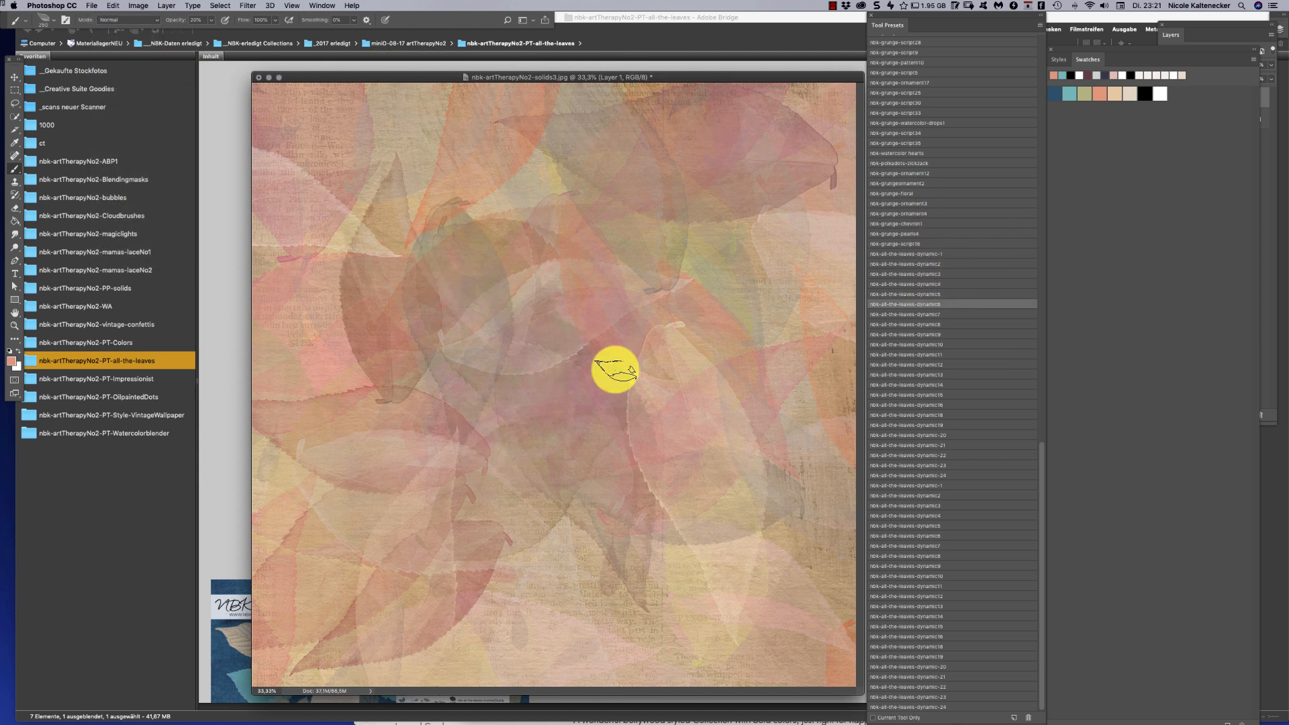
left_click(1042, 28)
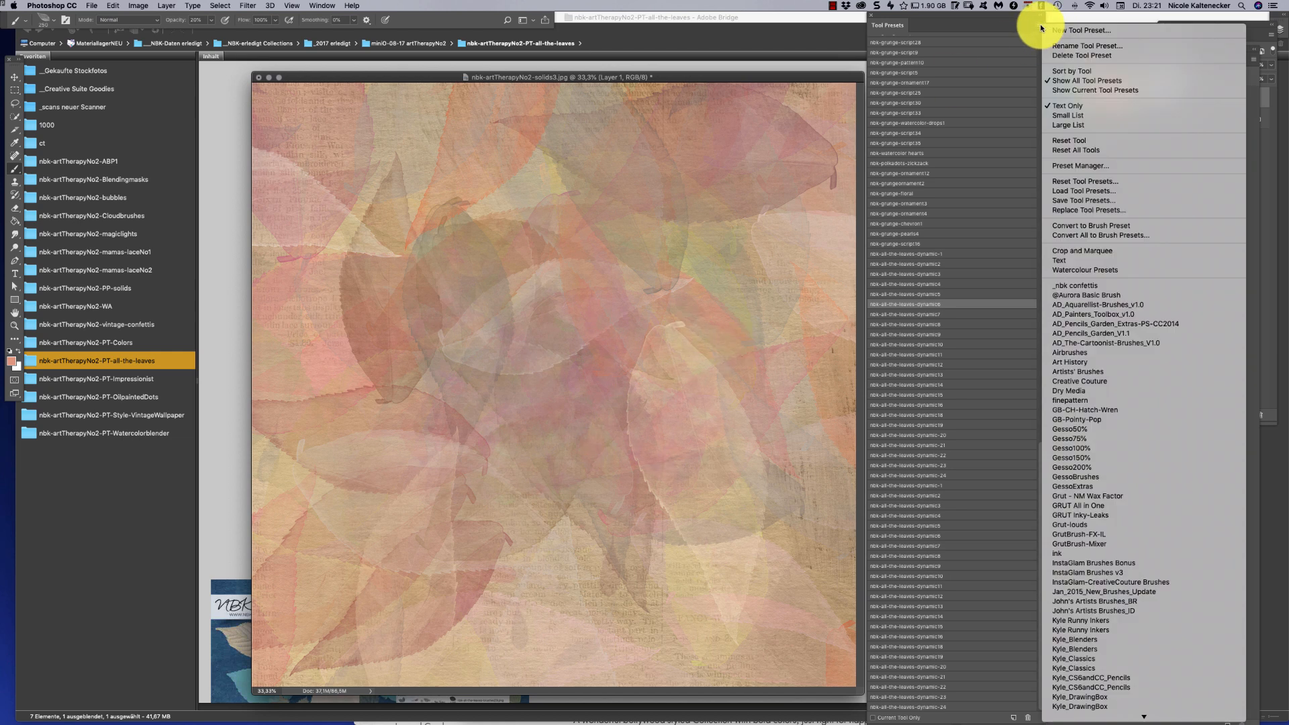
left_click(1042, 29)
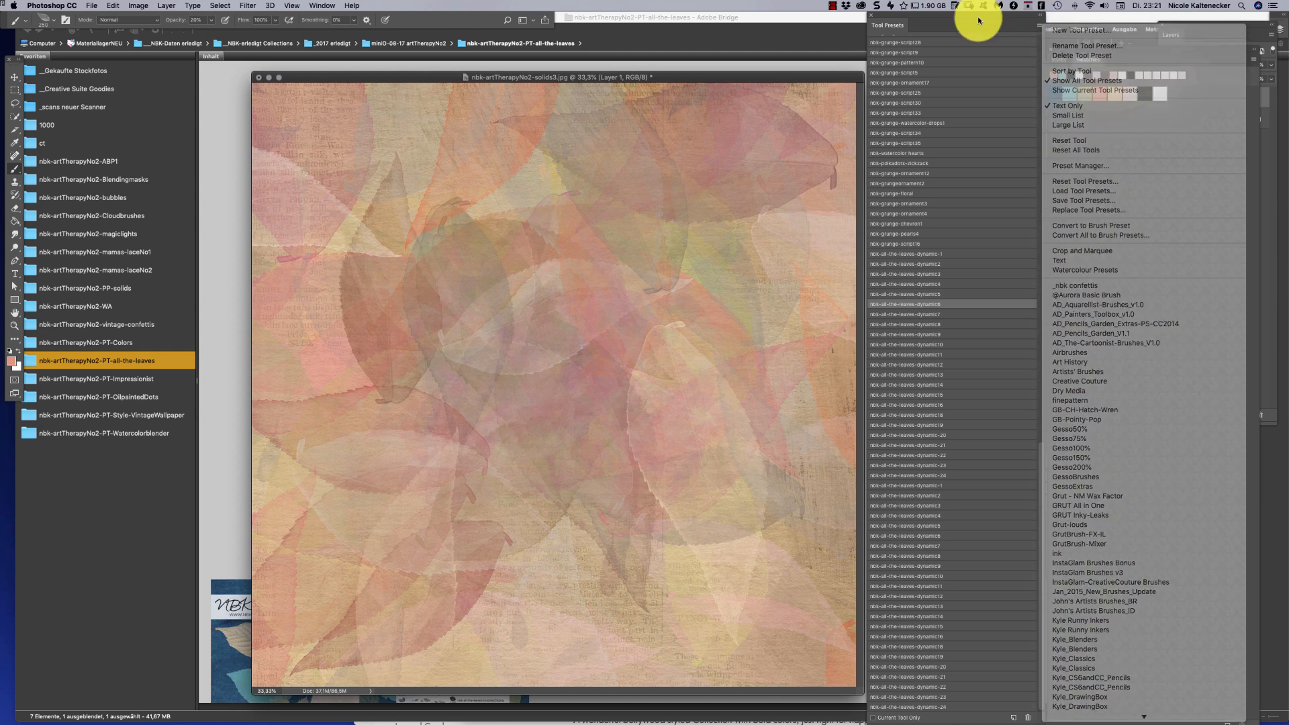
left_click(71, 22)
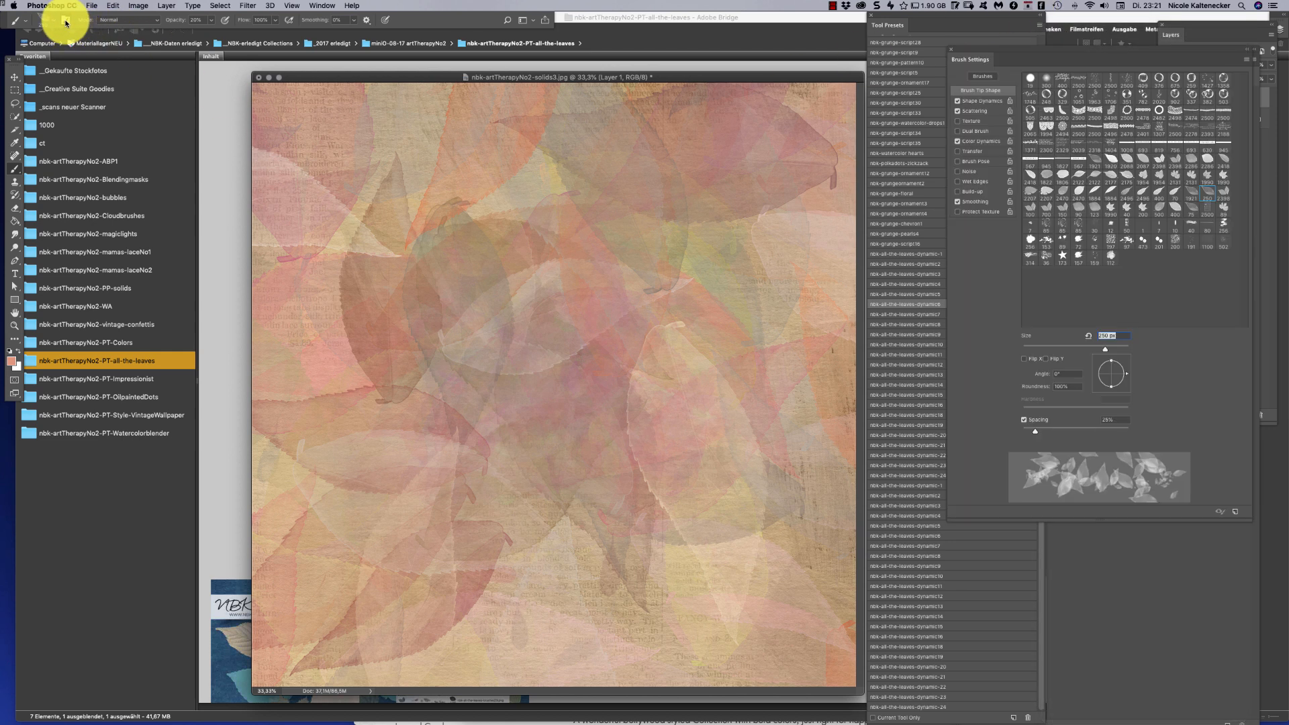
left_click(67, 22)
left_click(68, 23)
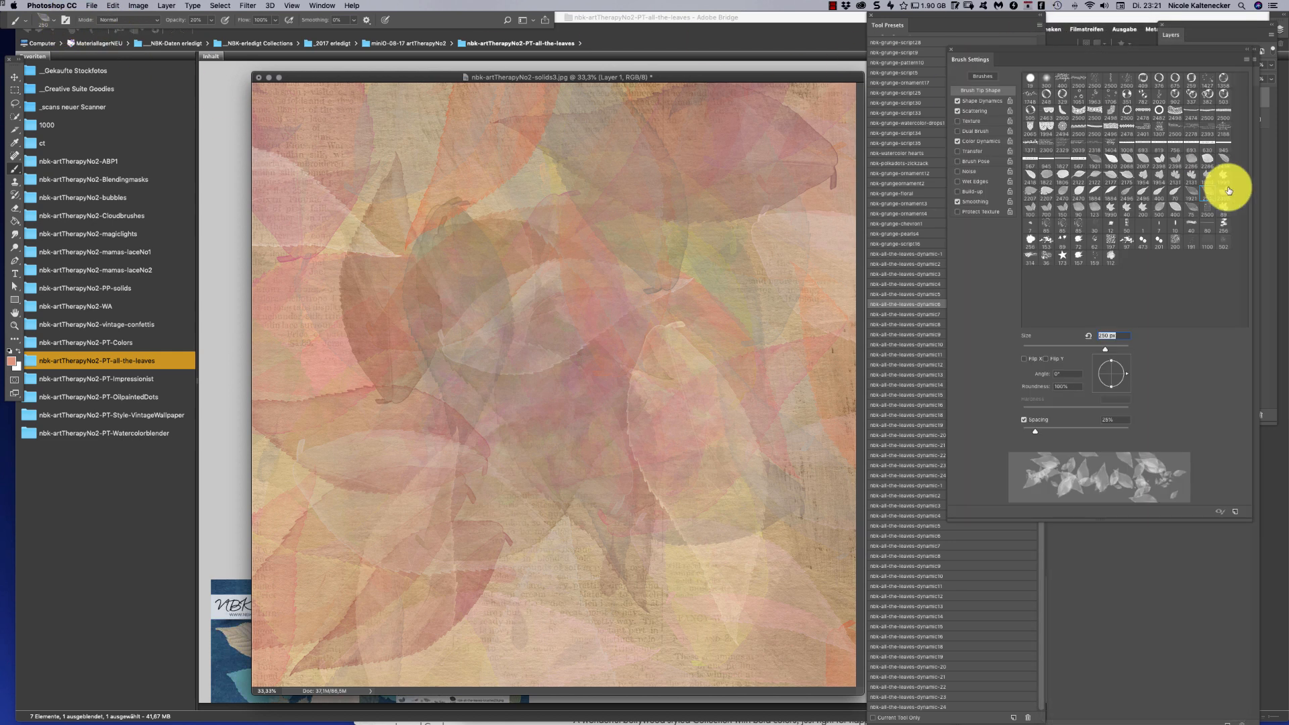
mouse_move(972, 52)
left_mouse_down()
mouse_move(1069, 48)
mouse_move(1062, 20)
left_mouse_up()
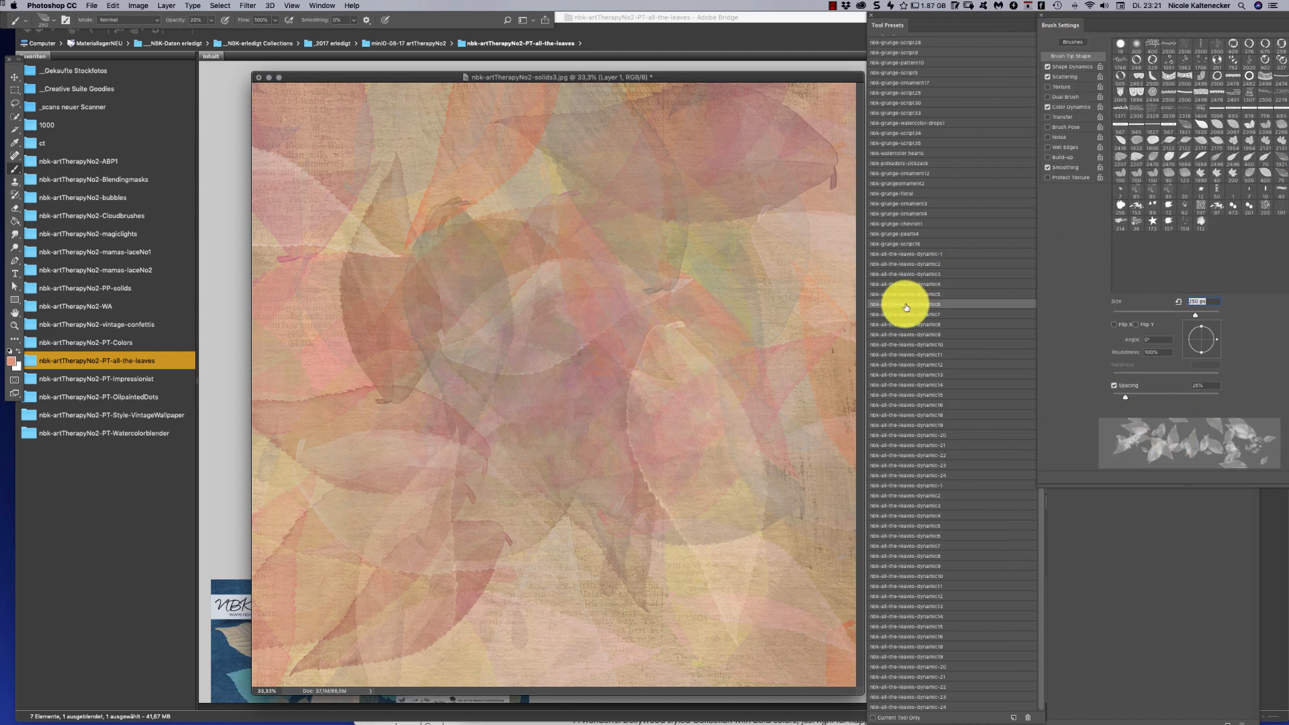
left_click(1082, 46)
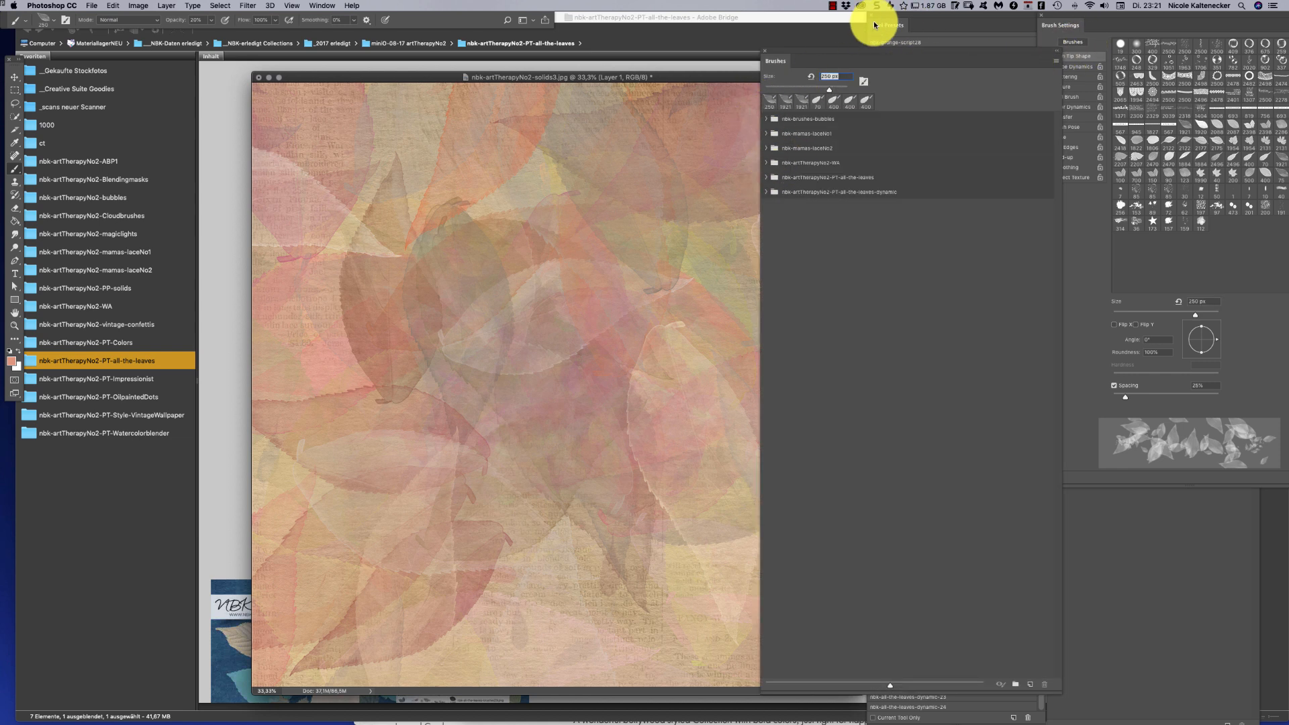
left_click(765, 50)
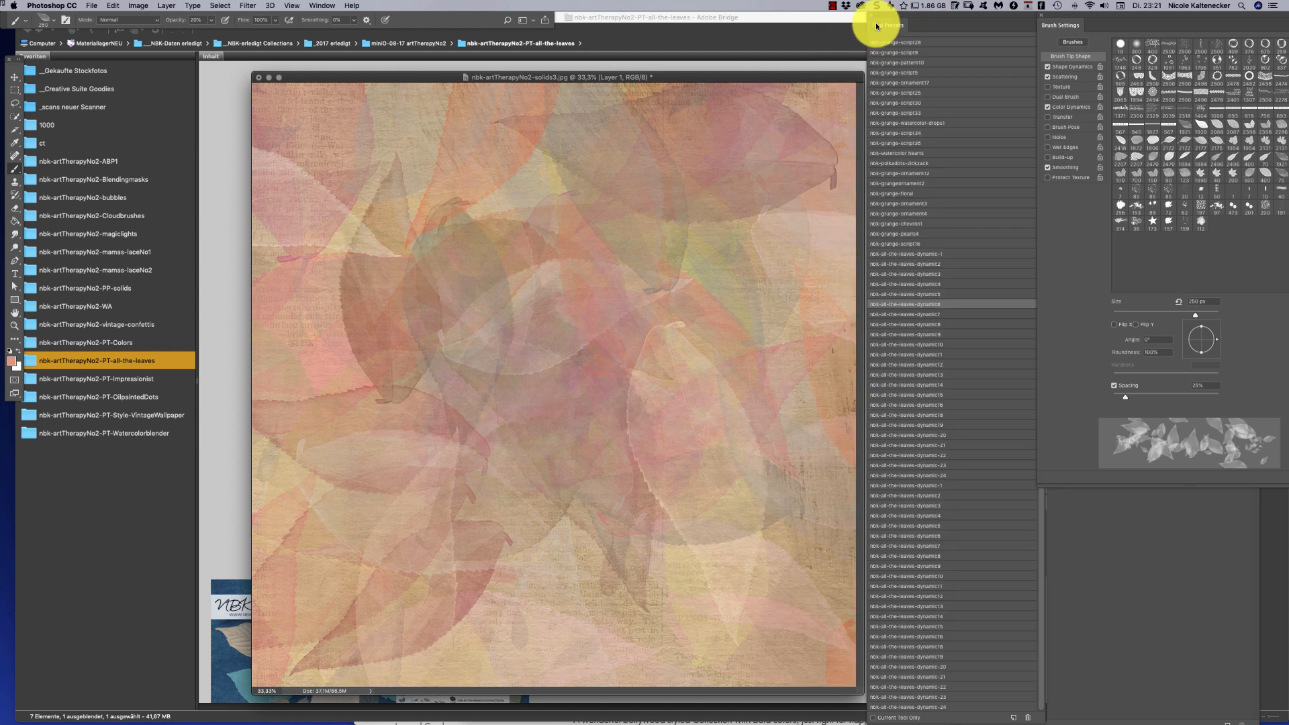
Select the nbk-all-the-leaves-dynamic7 tool preset and clear all painted leaves from Layer 1
left_click(947, 314)
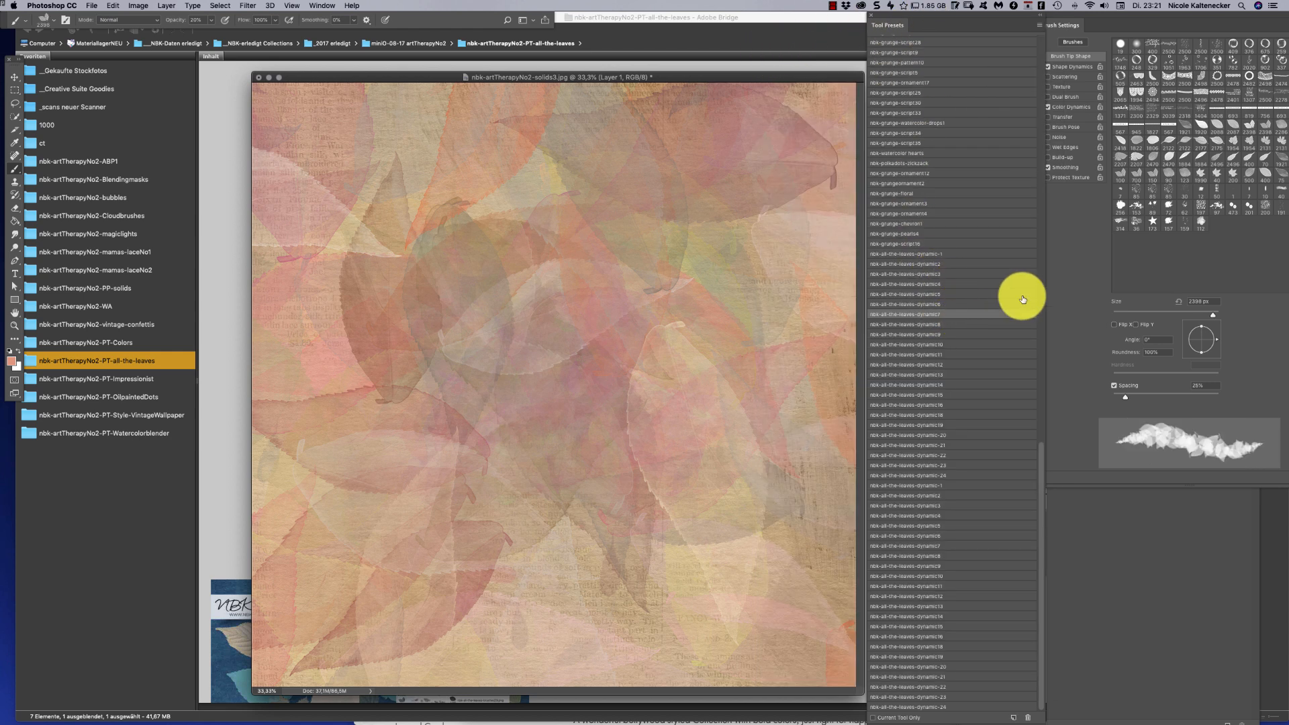
mouse_move(609, 311)
left_mouse_down()
mouse_move(685, 426)
mouse_move(705, 374)
mouse_move(477, 305)
mouse_move(494, 383)
mouse_move(608, 253)
left_mouse_up()
key("super+z")
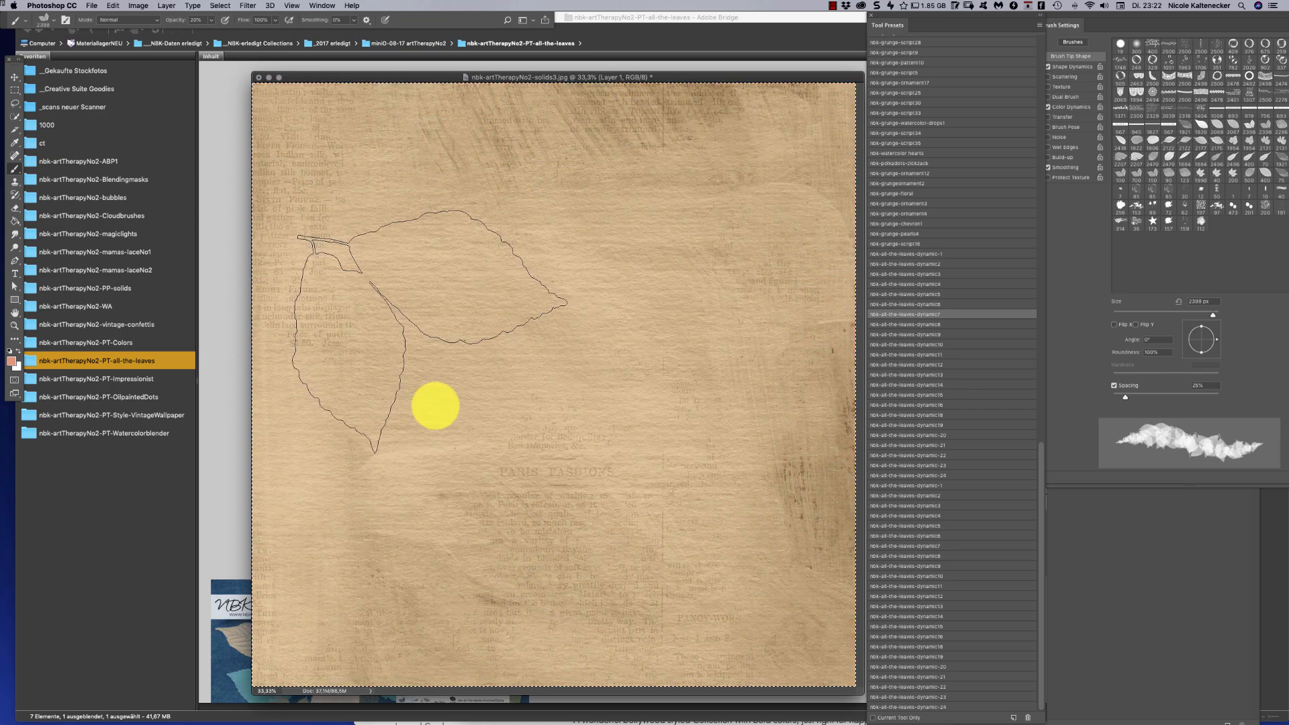
Paint large overlapping leaves over the paper, raising the brush opacity to 100% for stronger colours
mouse_move(526, 449)
left_mouse_down()
mouse_move(652, 415)
mouse_move(742, 353)
mouse_move(738, 413)
mouse_move(668, 297)
left_mouse_up()
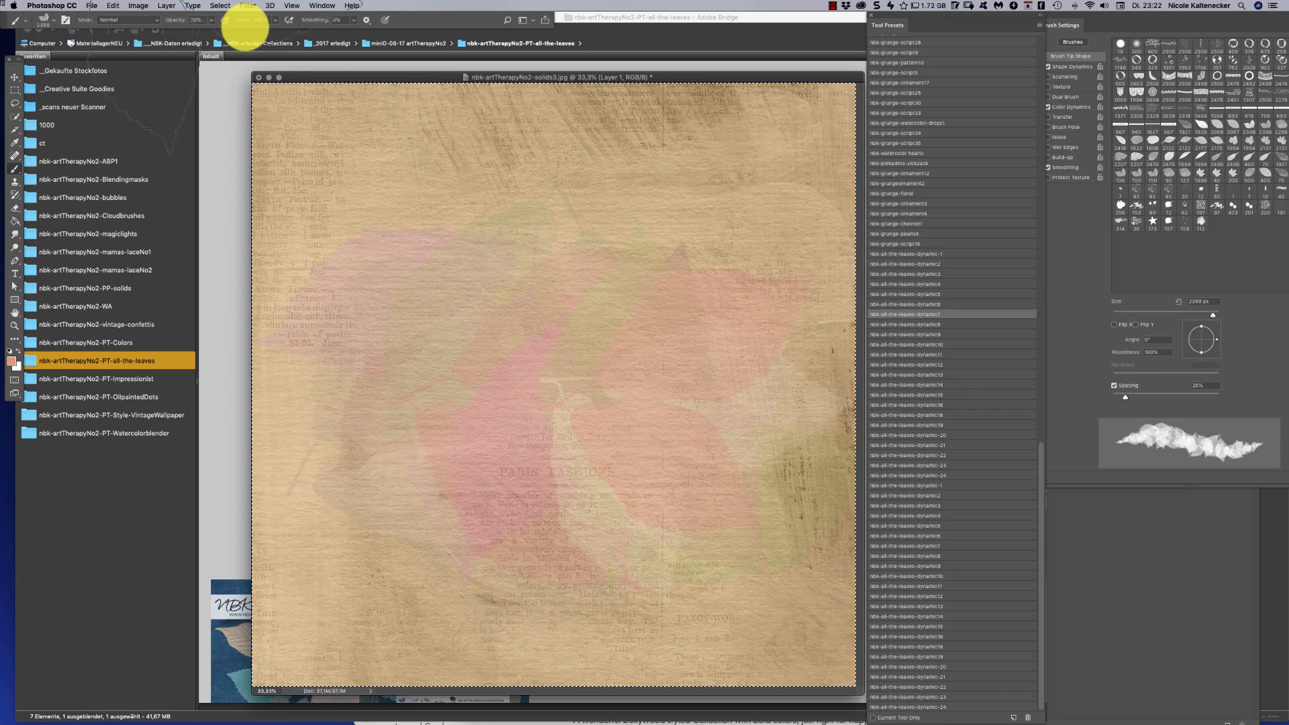
left_click(211, 20)
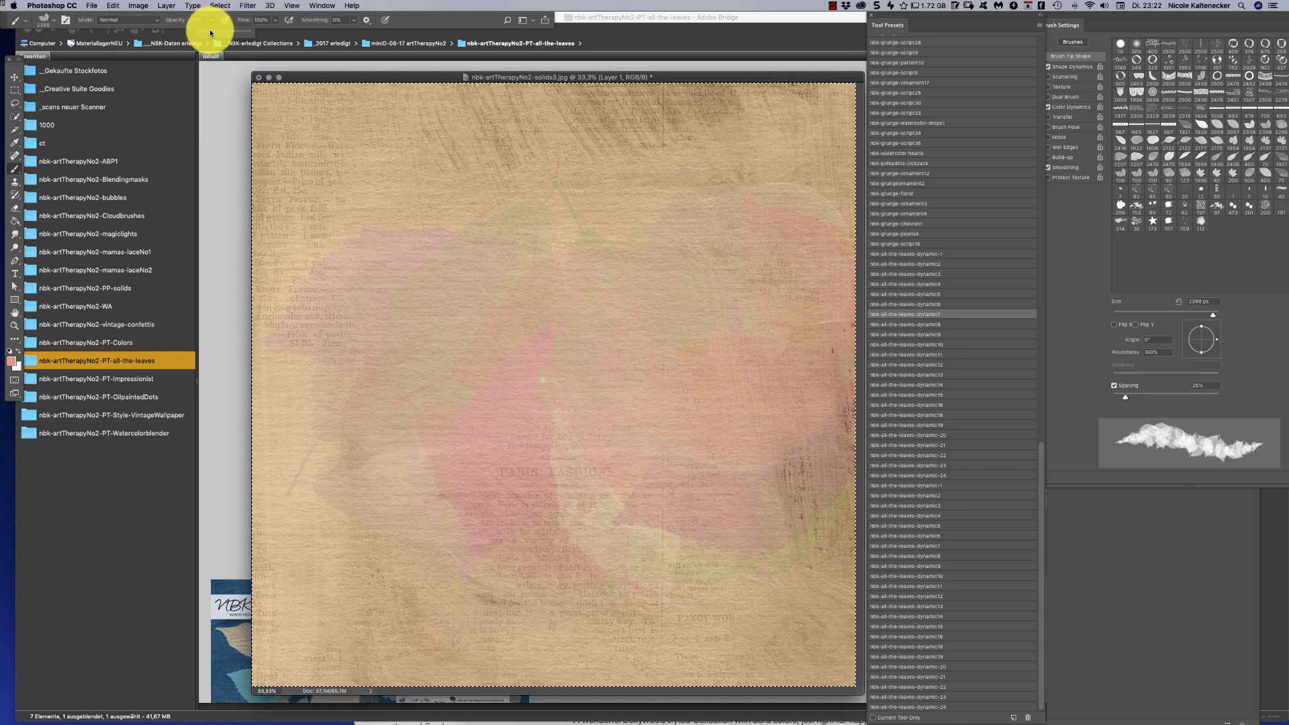
left_click_drag(214, 32, 275, 41)
mouse_move(564, 302)
left_mouse_down()
mouse_move(627, 458)
mouse_move(667, 474)
mouse_move(416, 370)
mouse_move(477, 444)
mouse_move(509, 400)
mouse_move(660, 401)
mouse_move(786, 287)
mouse_move(712, 362)
mouse_move(505, 354)
mouse_move(396, 387)
mouse_move(342, 355)
mouse_move(434, 267)
mouse_move(374, 342)
mouse_move(579, 205)
left_mouse_up()
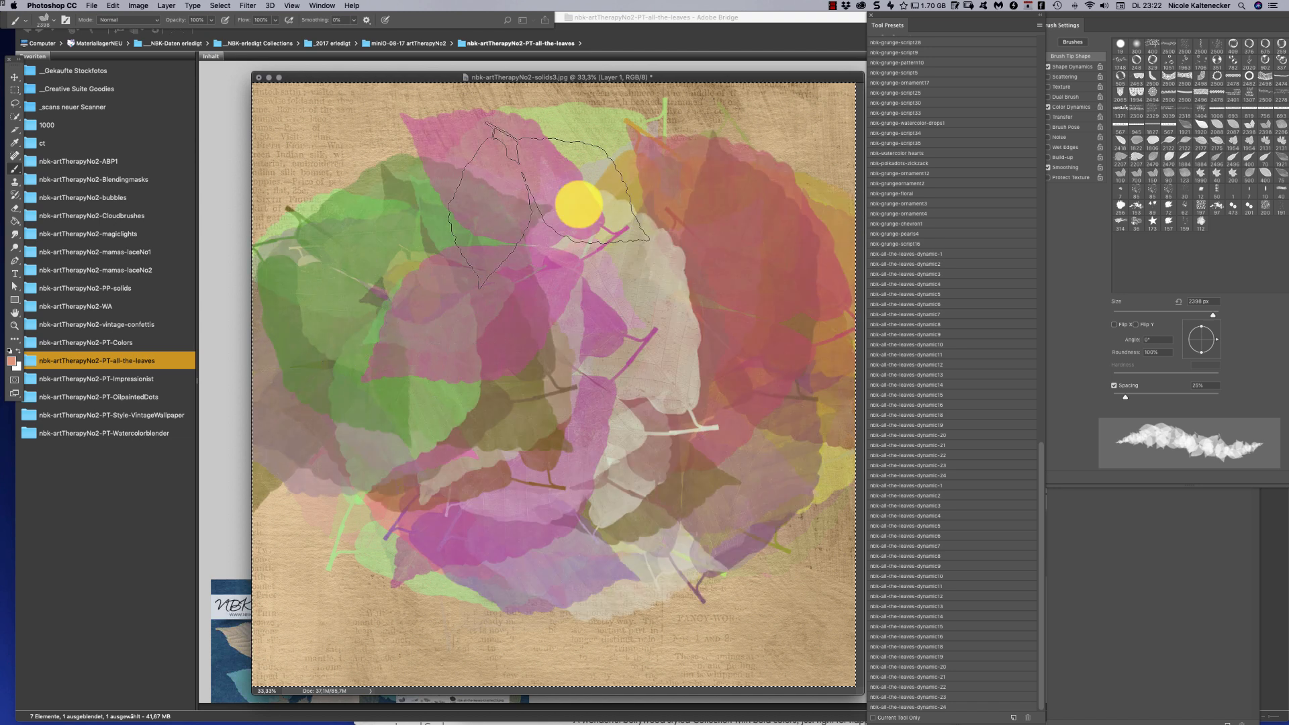
Switch back from Bridge to the Photoshop document and clear the large leaves from Layer 1
left_click(760, 63)
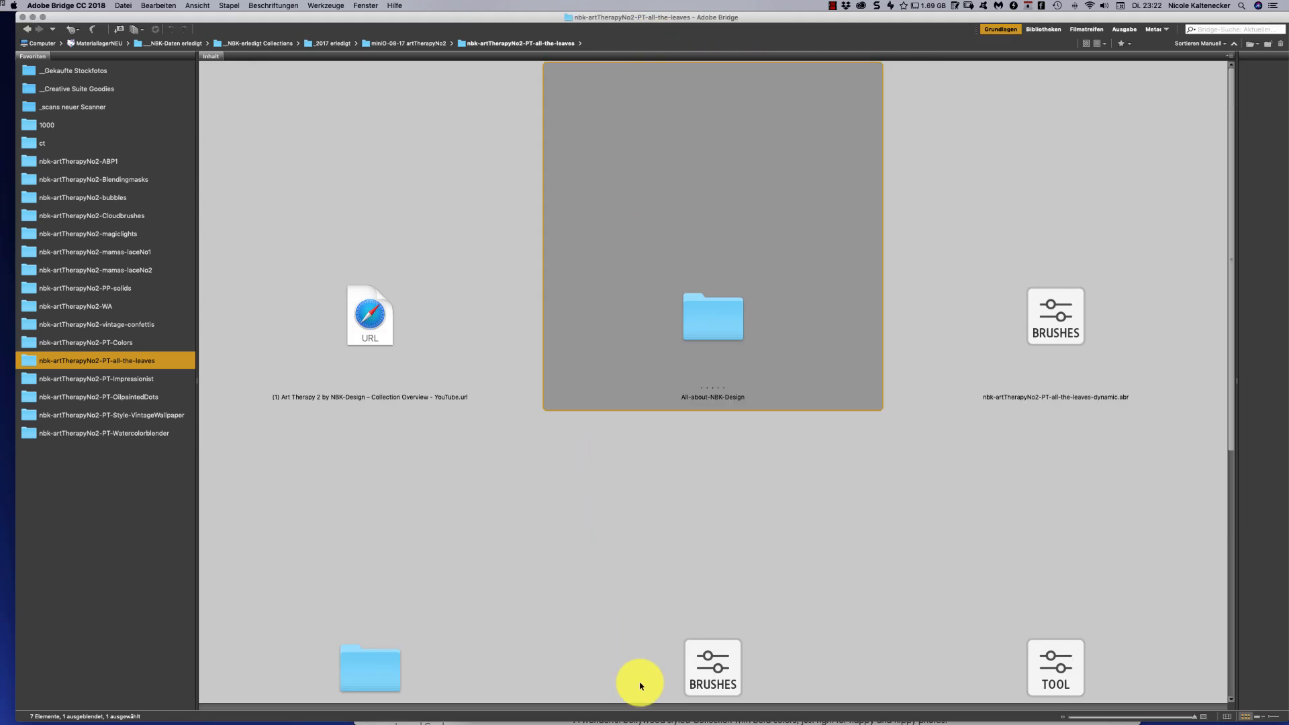
mouse_move(606, 719)
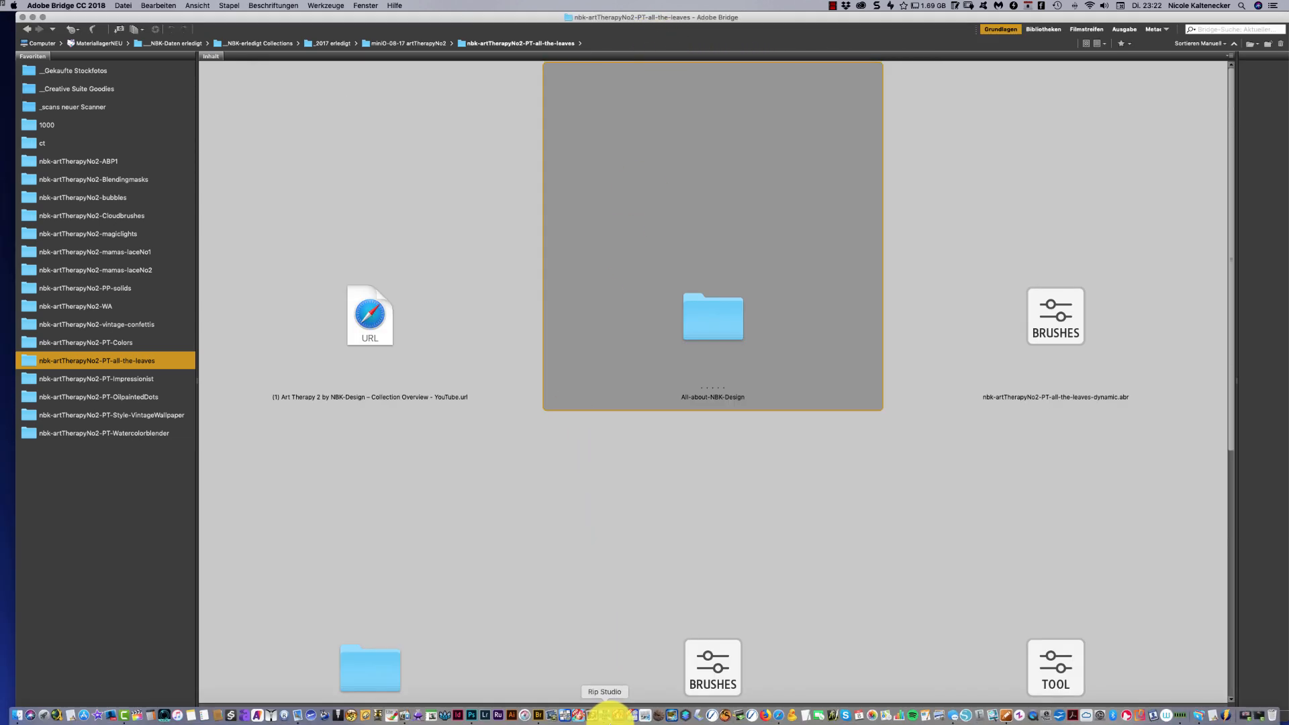
left_click(470, 715)
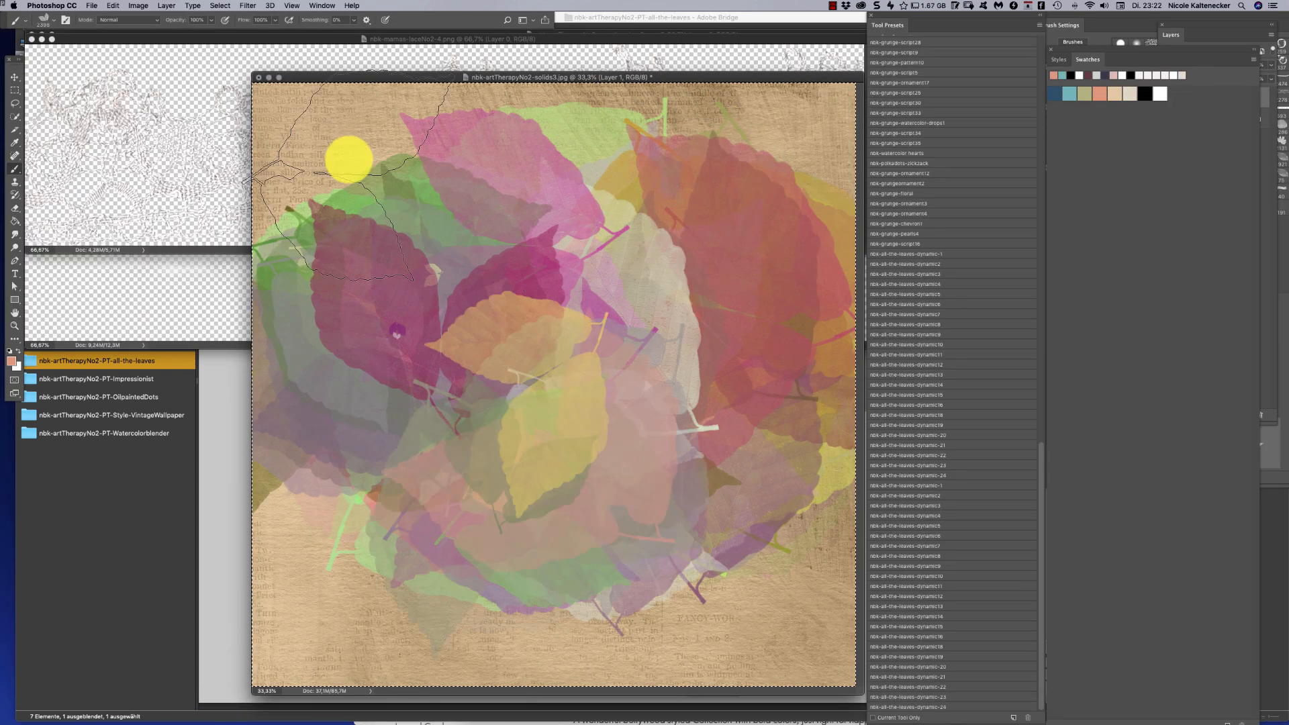
key("Delete")
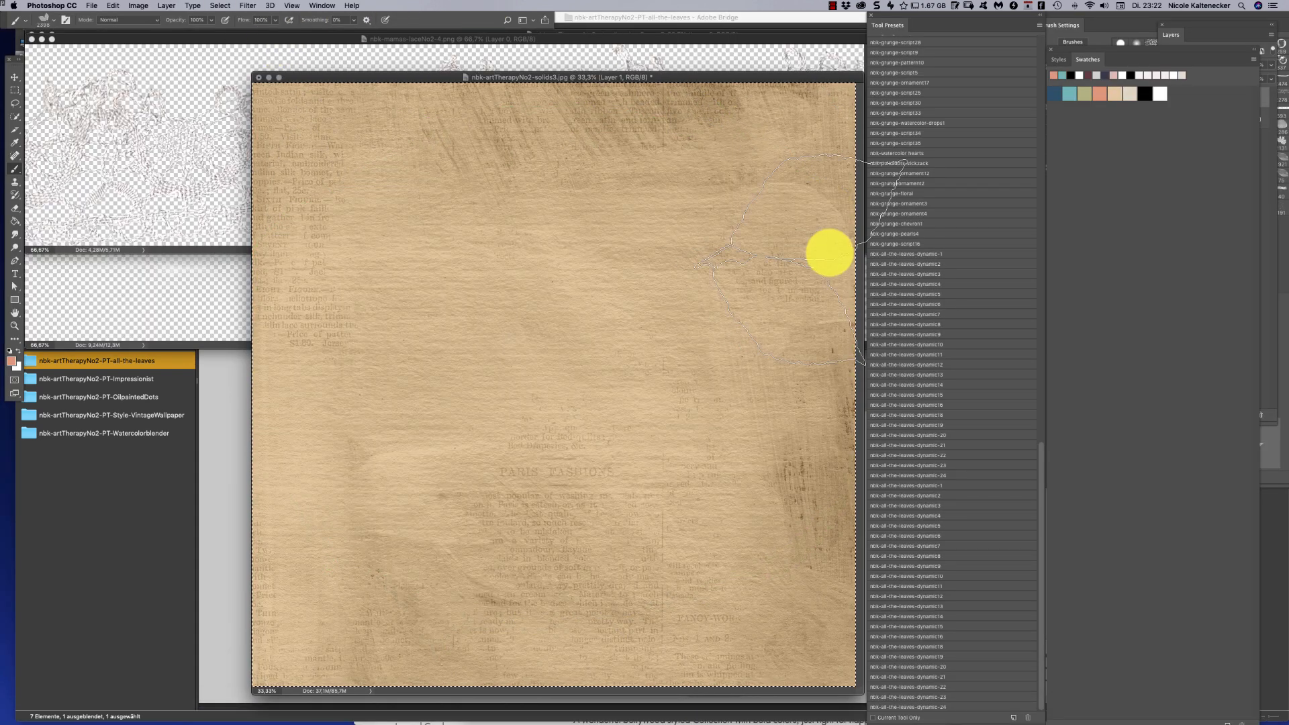
Select the nbk-all-the-leaves-dynamic8 tool preset, fill Layer 1 with white, and add a new layer above it
left_click(930, 324)
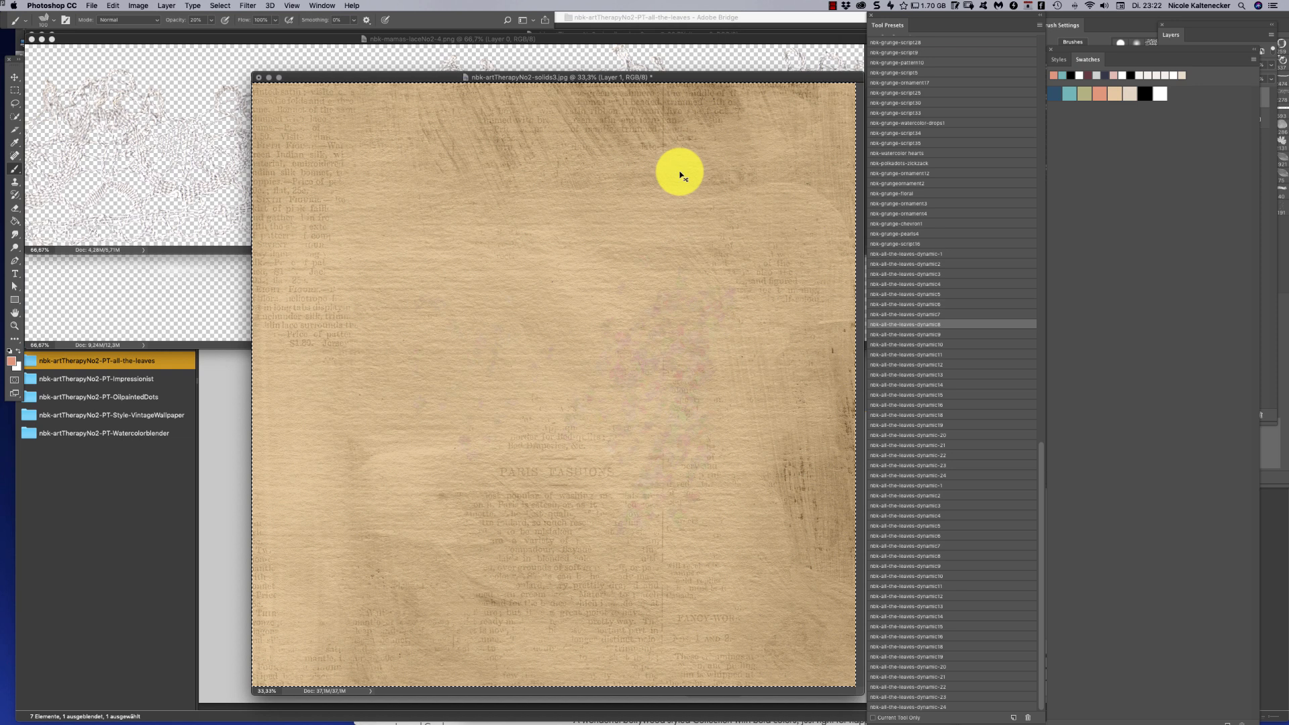
key("super+BackSpace")
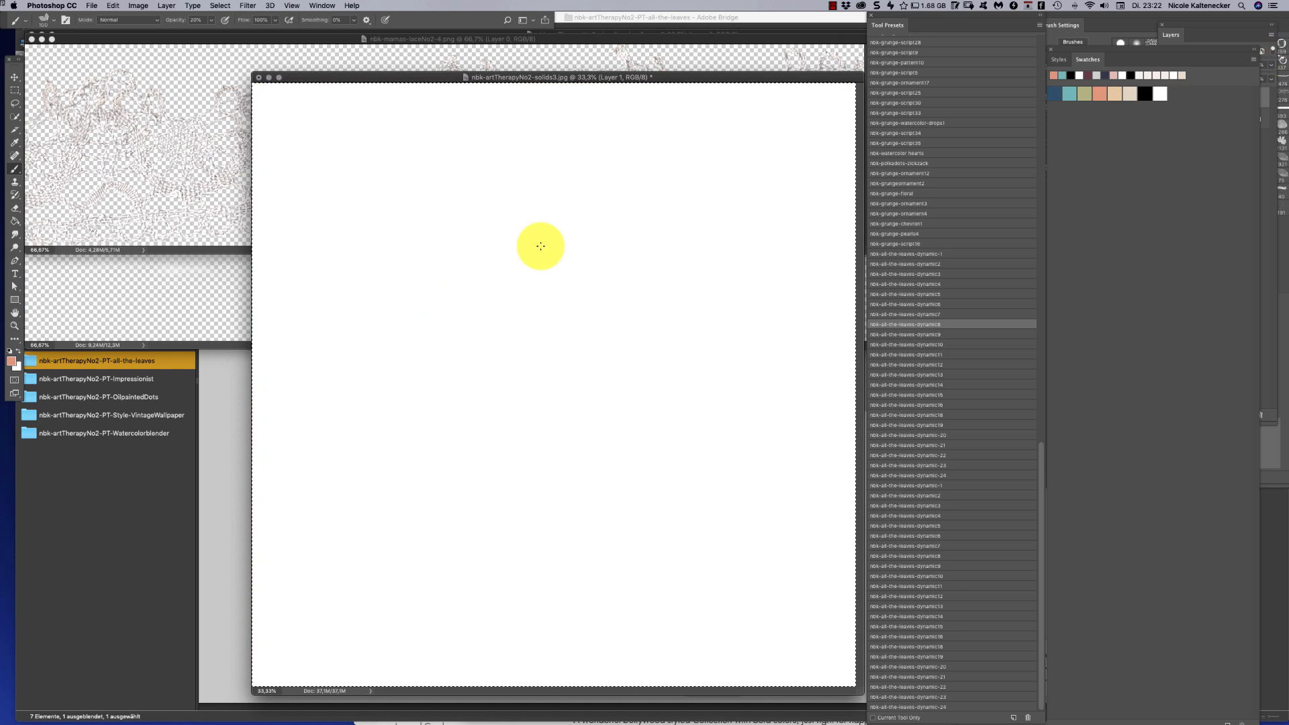
key("super+shift+n")
key("Return")
Paint trails of small coral-based leaves on the new layer, first at low opacity and then at 100%
mouse_move(454, 320)
left_mouse_down()
mouse_move(513, 455)
mouse_move(574, 409)
left_mouse_up()
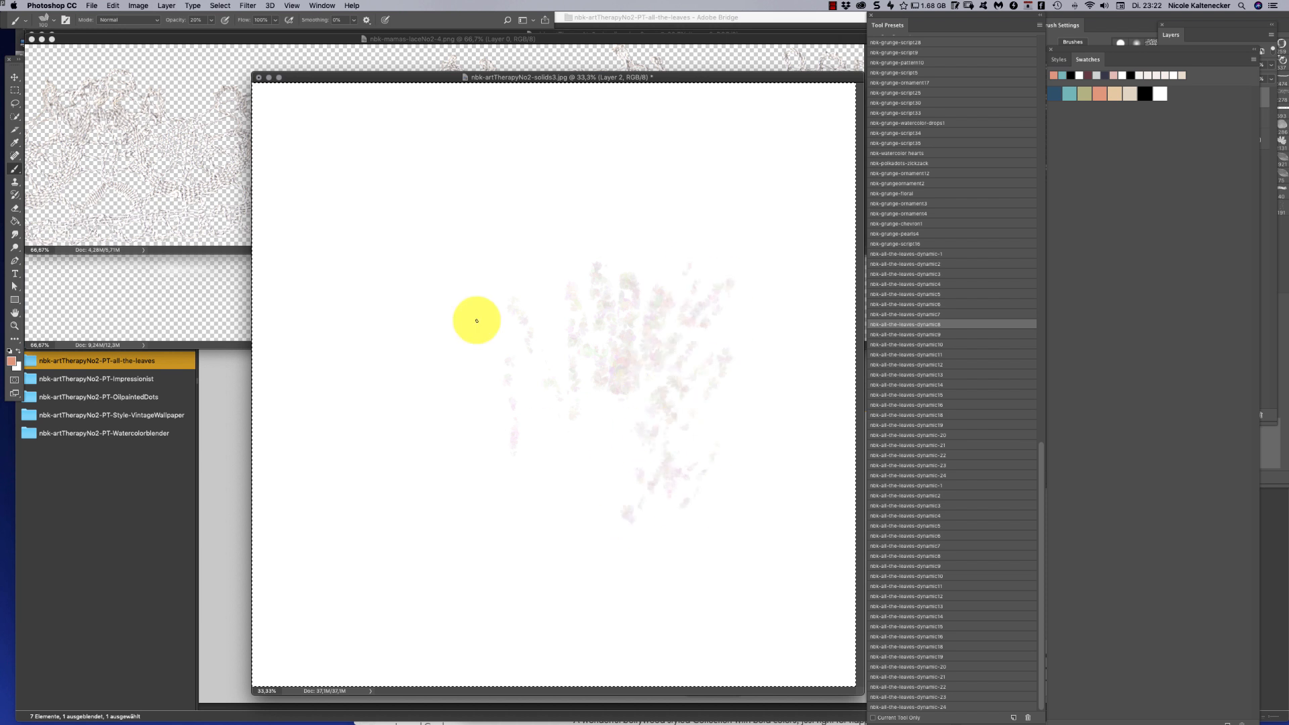
left_click(211, 19)
left_click_drag(213, 31, 253, 33)
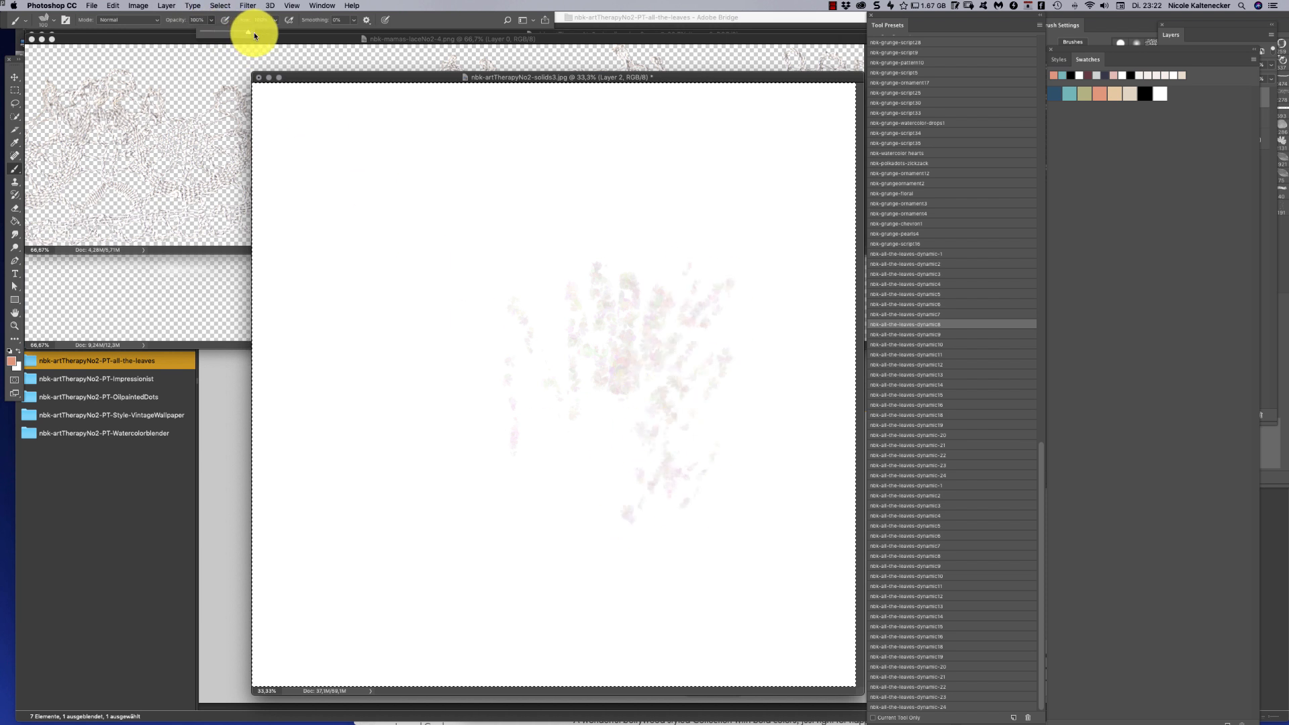
mouse_move(524, 316)
left_mouse_down()
mouse_move(460, 361)
mouse_move(423, 362)
mouse_move(420, 431)
mouse_move(639, 572)
mouse_move(809, 470)
left_mouse_up()
Choose the teal swatch and paint trails of small leaves down the canvas's right side and along its lower edge
left_click(1069, 94)
mouse_move(608, 350)
left_mouse_down()
mouse_move(613, 253)
mouse_move(691, 225)
mouse_move(825, 233)
mouse_move(792, 533)
left_mouse_up()
mouse_move(705, 567)
left_mouse_down()
mouse_move(386, 598)
mouse_move(295, 566)
left_mouse_up()
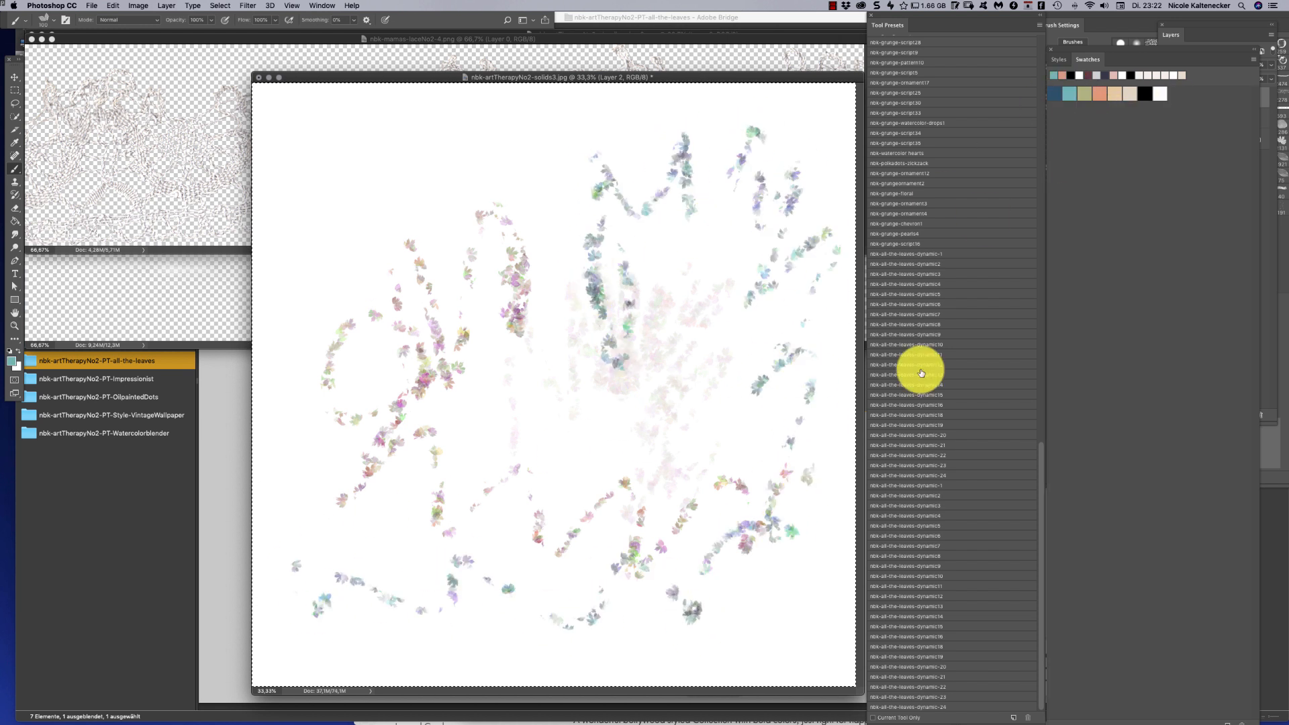
Select the nbk-all-the-leaves-dynamic7 tool preset for the leaf document
left_click(940, 314)
left_click(1149, 176)
left_click(765, 365)
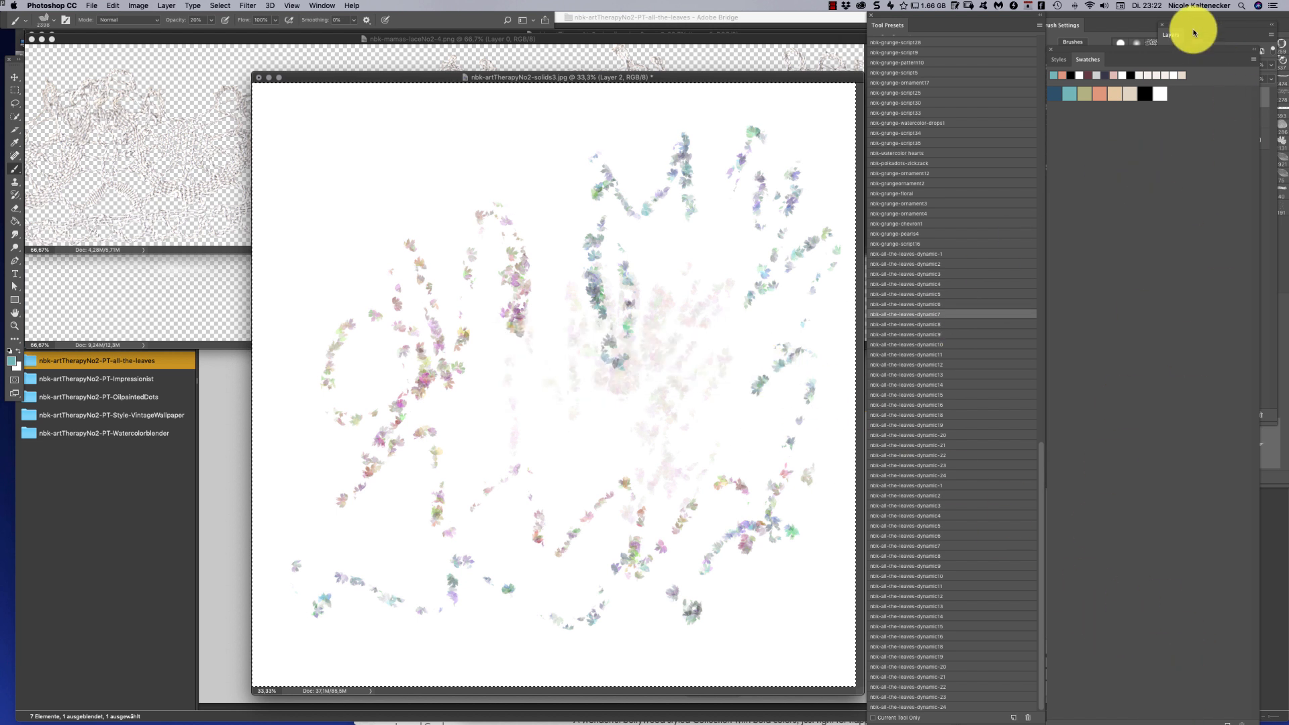
Shorten the Swatches panel, group it with the Layers panel below Brush Settings, and keep the swatches in front
left_click_drag(1171, 49, 1180, 15)
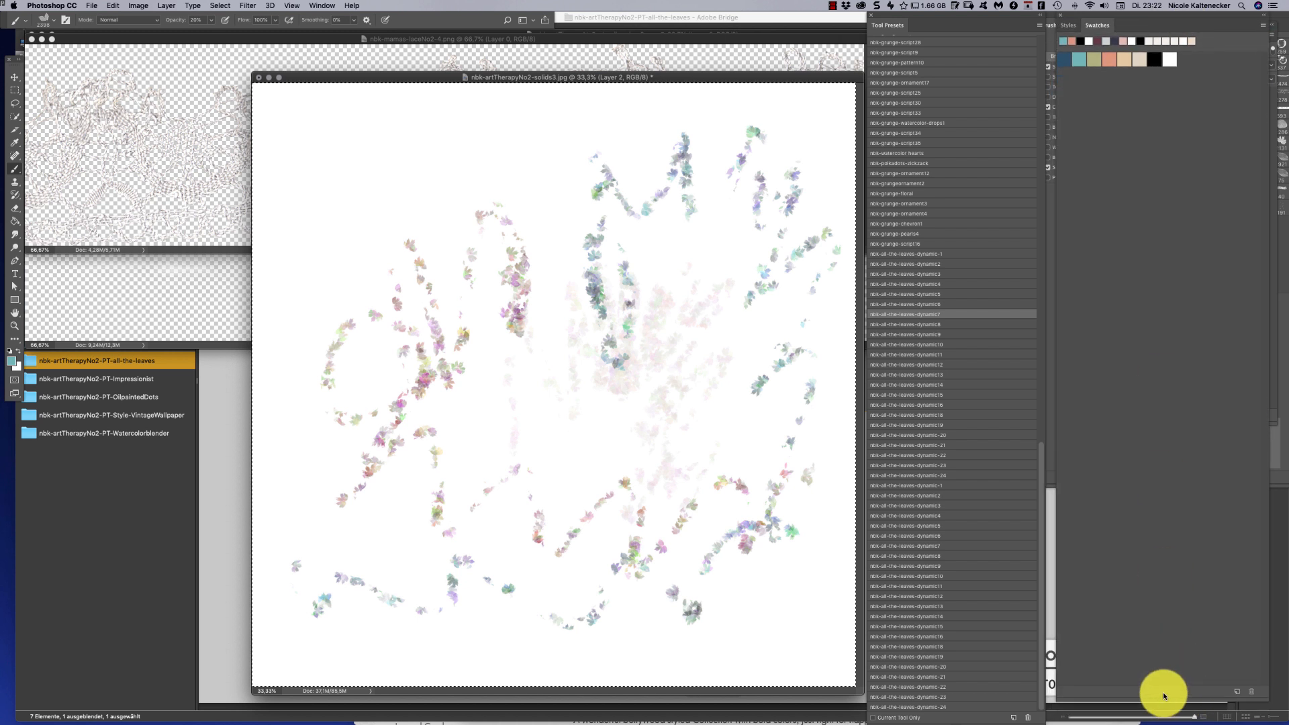
left_click_drag(1164, 700, 1180, 60)
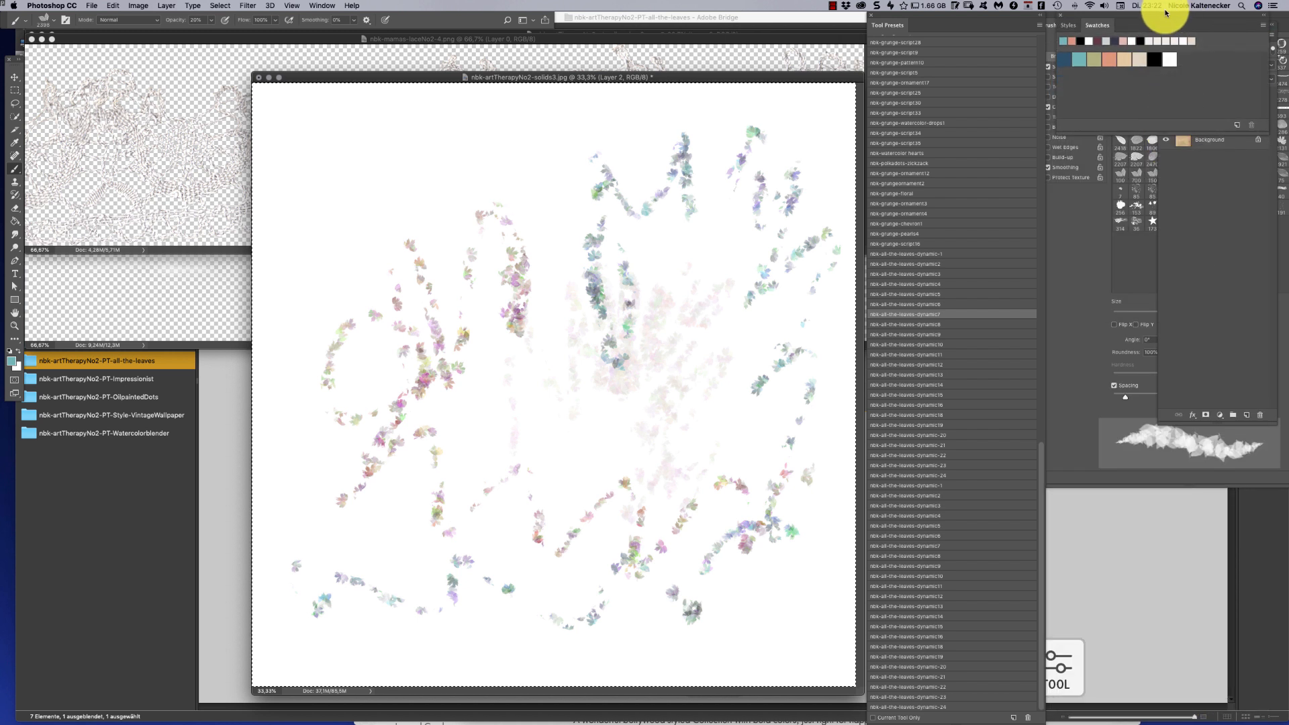
mouse_move(1157, 14)
left_mouse_down()
mouse_move(1145, 23)
mouse_move(1148, 524)
left_mouse_up()
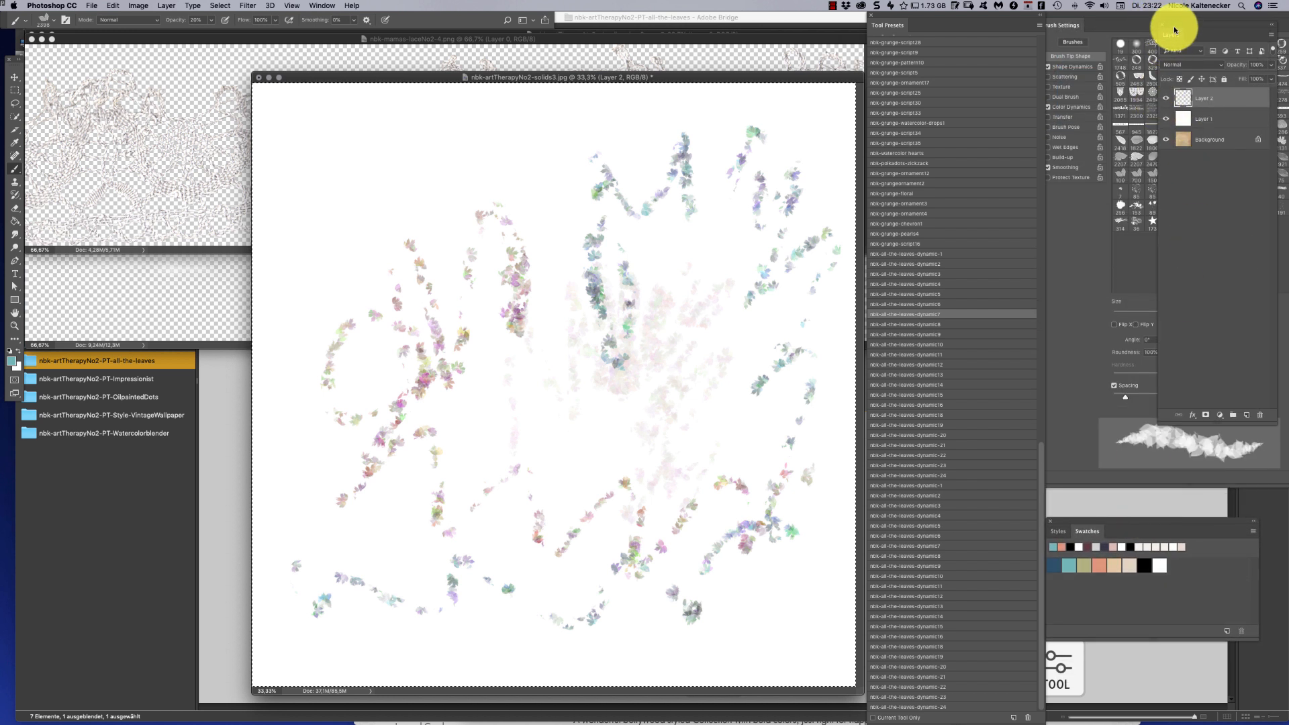
mouse_move(1172, 25)
left_mouse_down()
mouse_move(1222, 374)
mouse_move(1231, 555)
mouse_move(1129, 595)
mouse_move(1162, 525)
left_mouse_up()
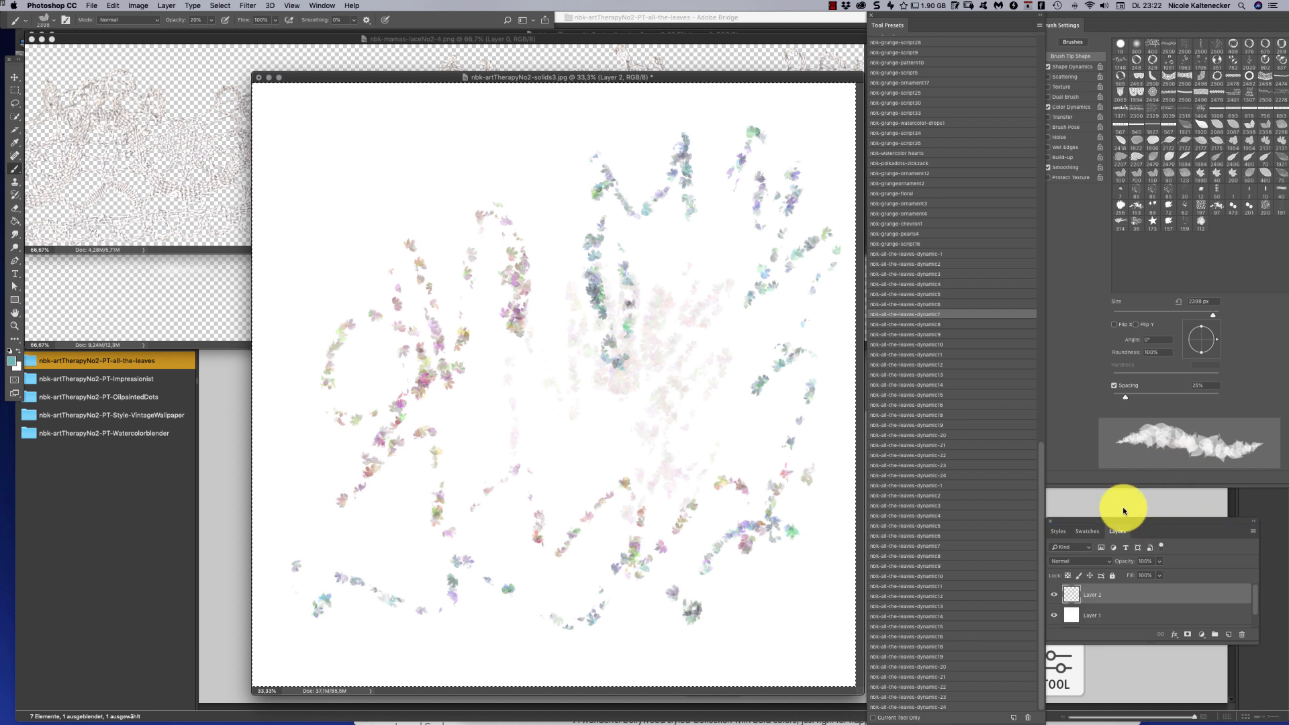
left_click(1088, 531)
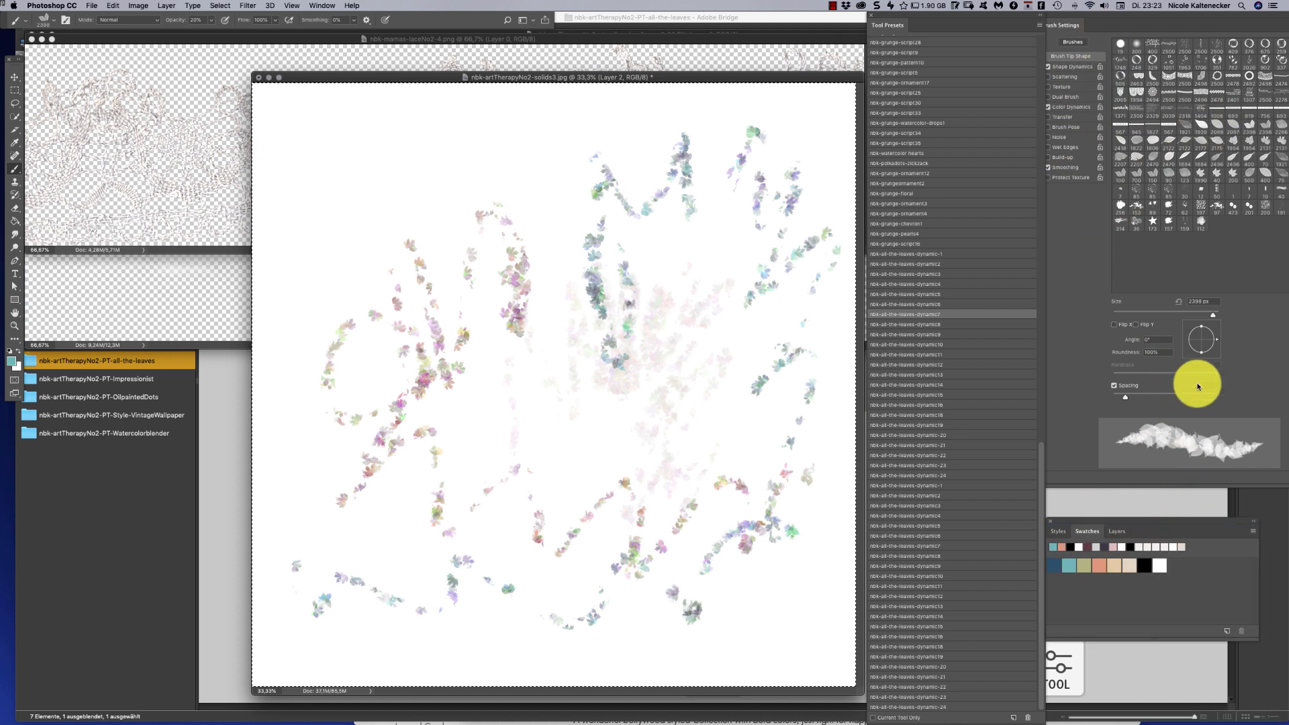
Try the nbk-all-the-leaves-dynamic8 and dynamic9 tool presets with strokes around the canvas, and clear the painted leaf layer
left_click(947, 324)
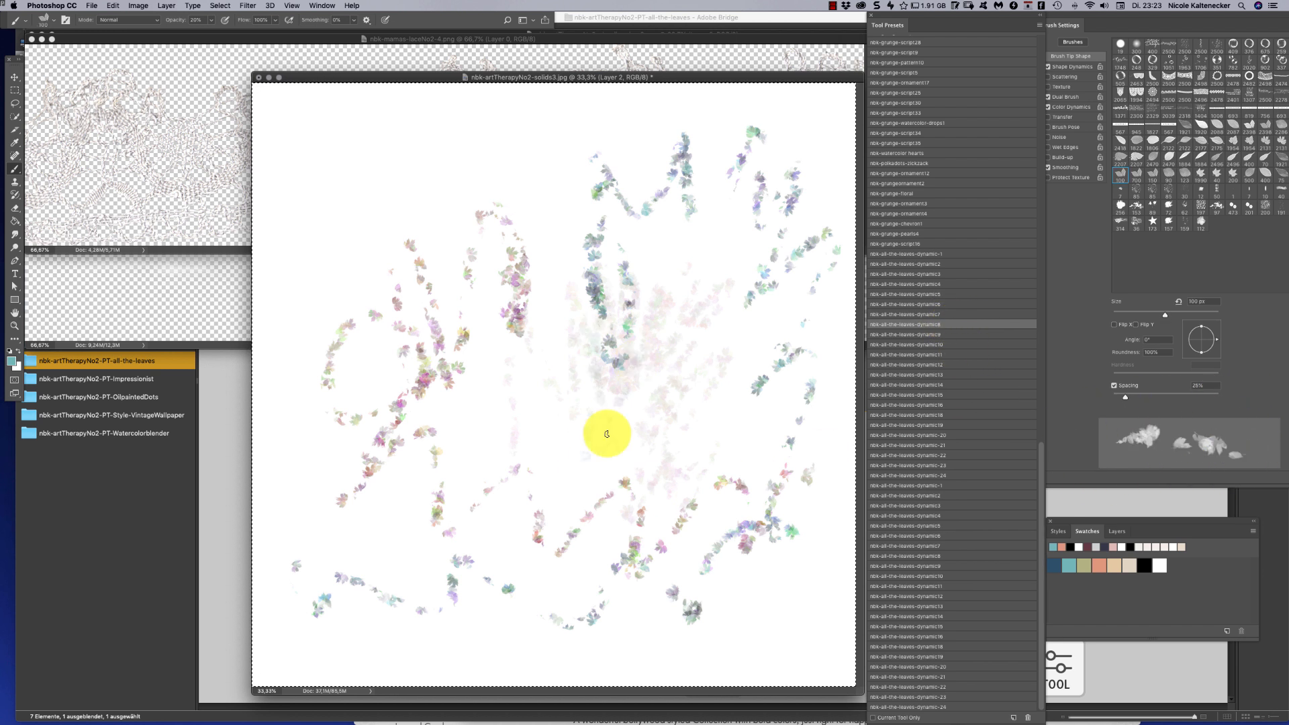
left_click(946, 335)
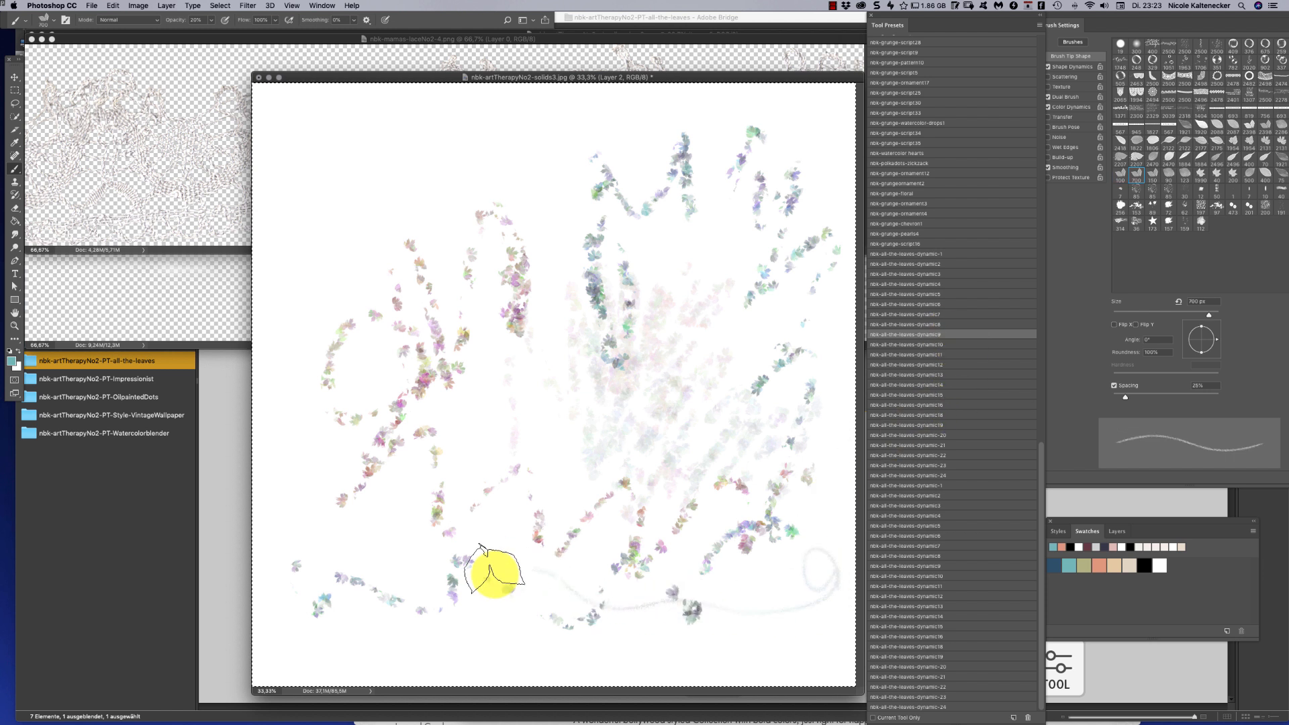
mouse_move(495, 572)
left_mouse_down()
mouse_move(340, 522)
mouse_move(370, 237)
left_mouse_up()
left_click_drag(487, 176, 604, 183)
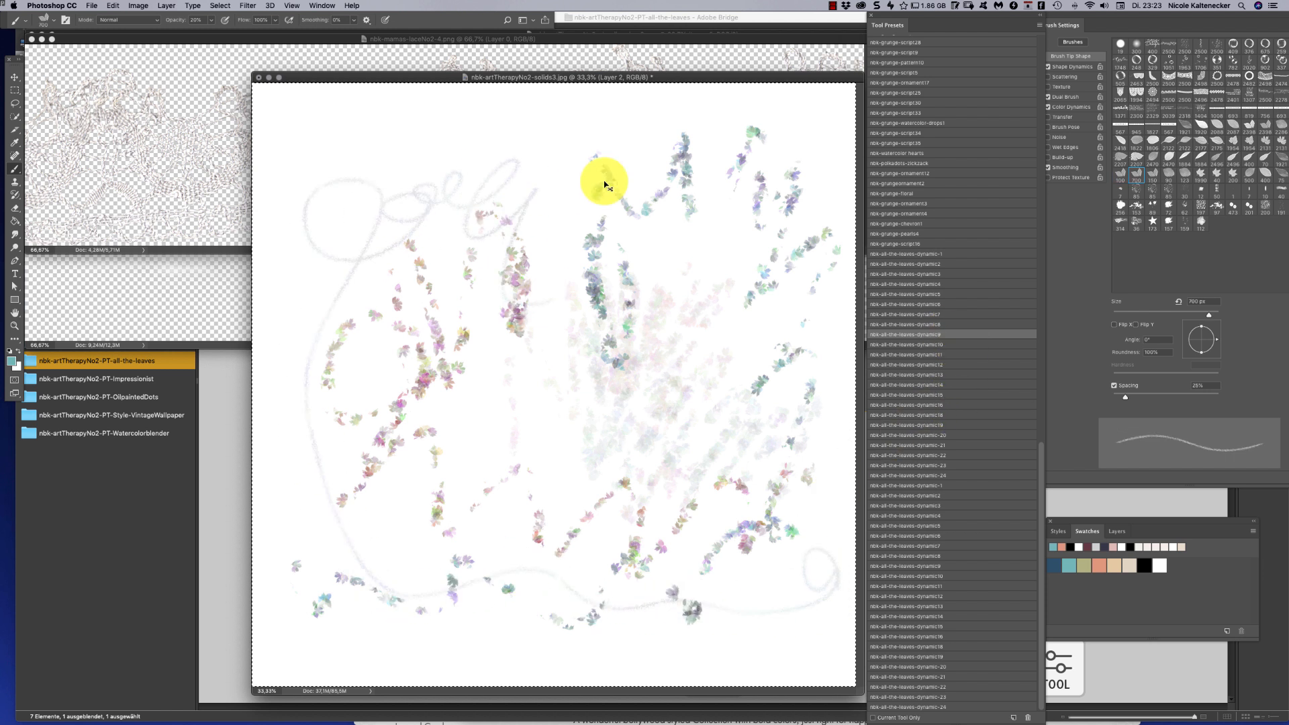
key("BackSpace")
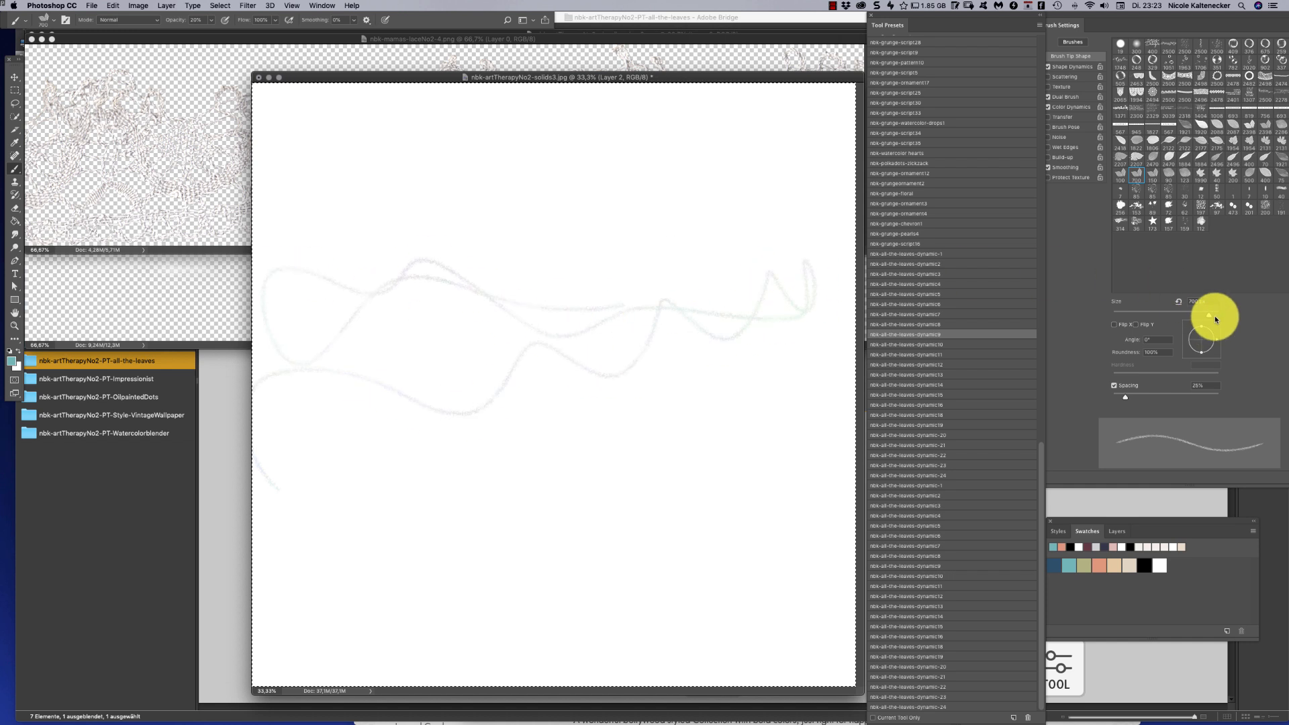
Adjust the brush size, restore the tip to its original size, and paint faint looping lines across the middle of the canvas
left_click_drag(1211, 316, 1226, 311)
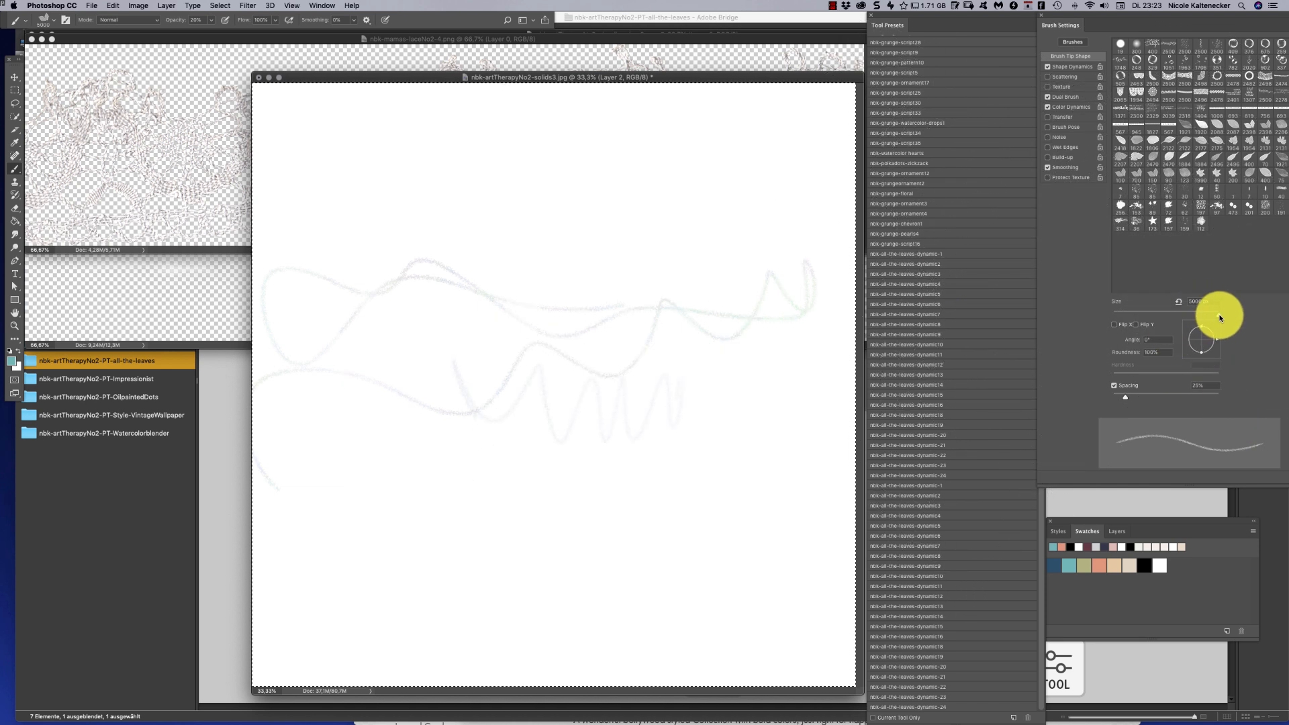
left_click_drag(1217, 315, 1213, 314)
left_click(1180, 301)
mouse_move(501, 474)
left_mouse_down()
mouse_move(438, 345)
mouse_move(556, 427)
mouse_move(685, 336)
mouse_move(739, 431)
mouse_move(581, 490)
mouse_move(477, 340)
mouse_move(423, 187)
mouse_move(800, 179)
mouse_move(578, 193)
mouse_move(550, 452)
mouse_move(752, 436)
left_mouse_up()
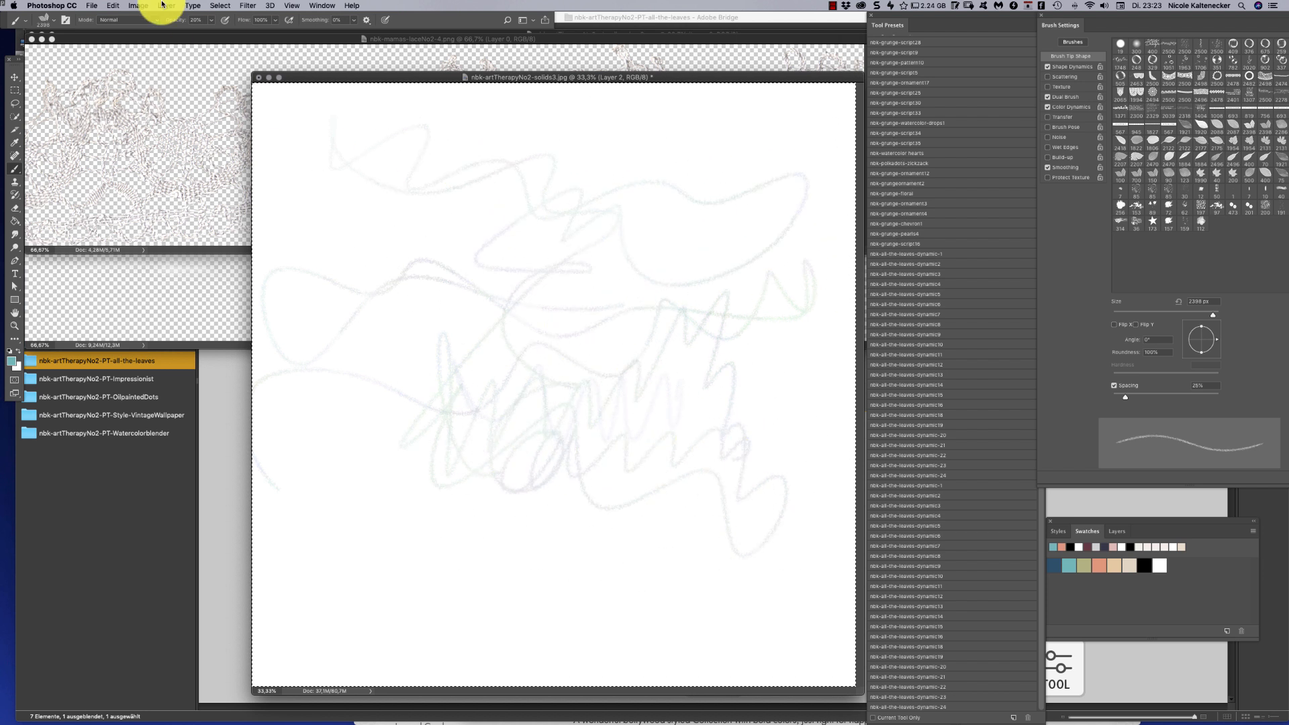
Raise the brush opacity to 100% and paint long wavy teal-based lines across the canvas over the faint strokes
left_click(212, 19)
left_click_drag(216, 32, 253, 41)
mouse_move(442, 369)
left_mouse_down()
mouse_move(446, 447)
mouse_move(656, 460)
mouse_move(815, 578)
mouse_move(570, 517)
mouse_move(265, 322)
mouse_move(773, 348)
mouse_move(605, 222)
mouse_move(273, 204)
mouse_move(658, 152)
mouse_move(794, 329)
left_mouse_up()
mouse_move(692, 457)
left_mouse_down()
mouse_move(331, 561)
mouse_move(506, 531)
left_mouse_up()
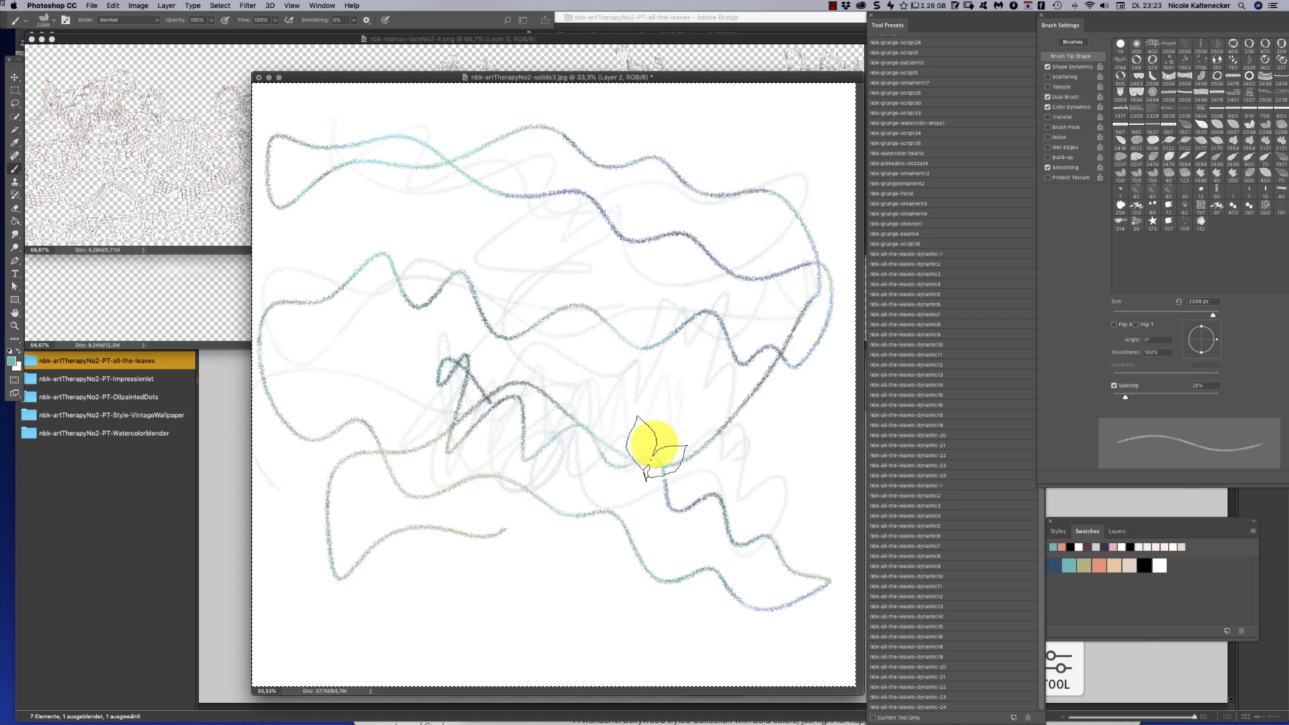
Clear the painted strokes from the canvas and scribble fresh test strokes with the nbk-all-the-leaves-dynamic9 brush preset
mouse_move(702, 447)
left_mouse_down()
mouse_move(783, 351)
mouse_move(671, 469)
mouse_move(659, 461)
mouse_move(716, 397)
mouse_move(697, 441)
left_mouse_up()
key("Delete")
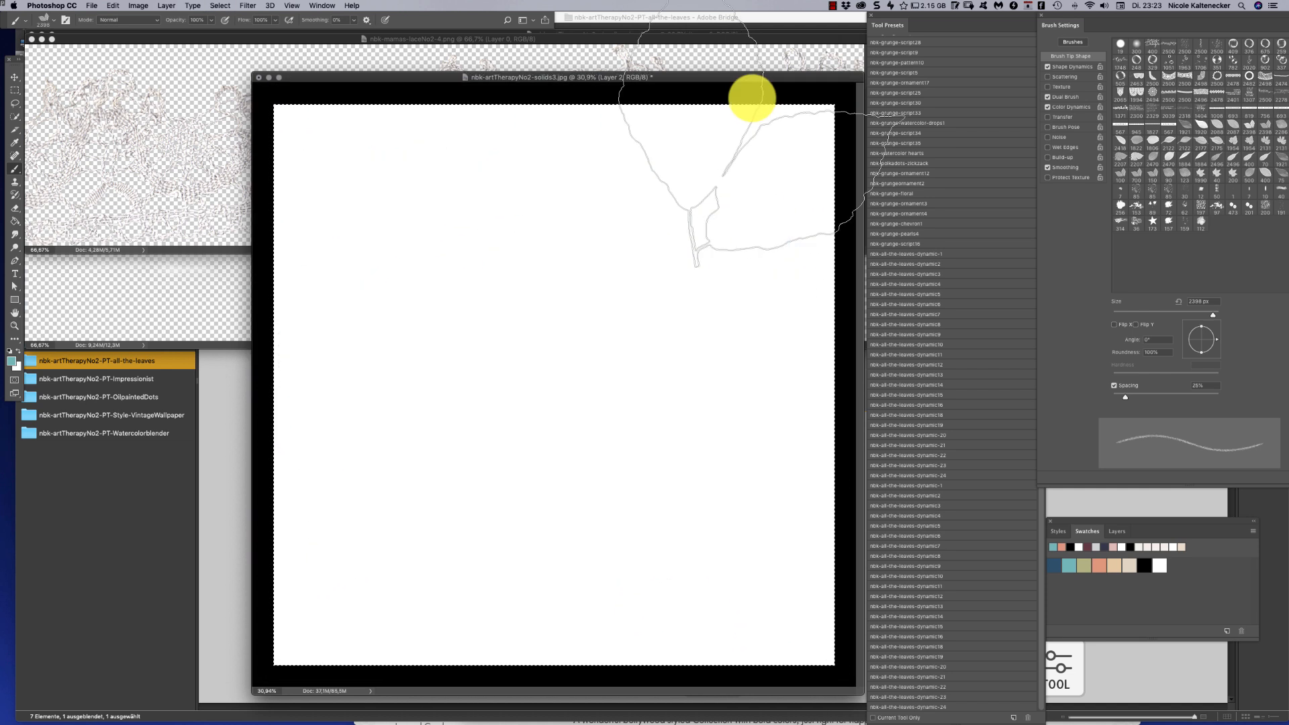
mouse_move(542, 481)
left_mouse_down()
mouse_move(505, 403)
mouse_move(563, 241)
mouse_move(596, 290)
mouse_move(578, 432)
mouse_move(588, 502)
mouse_move(603, 516)
left_mouse_up()
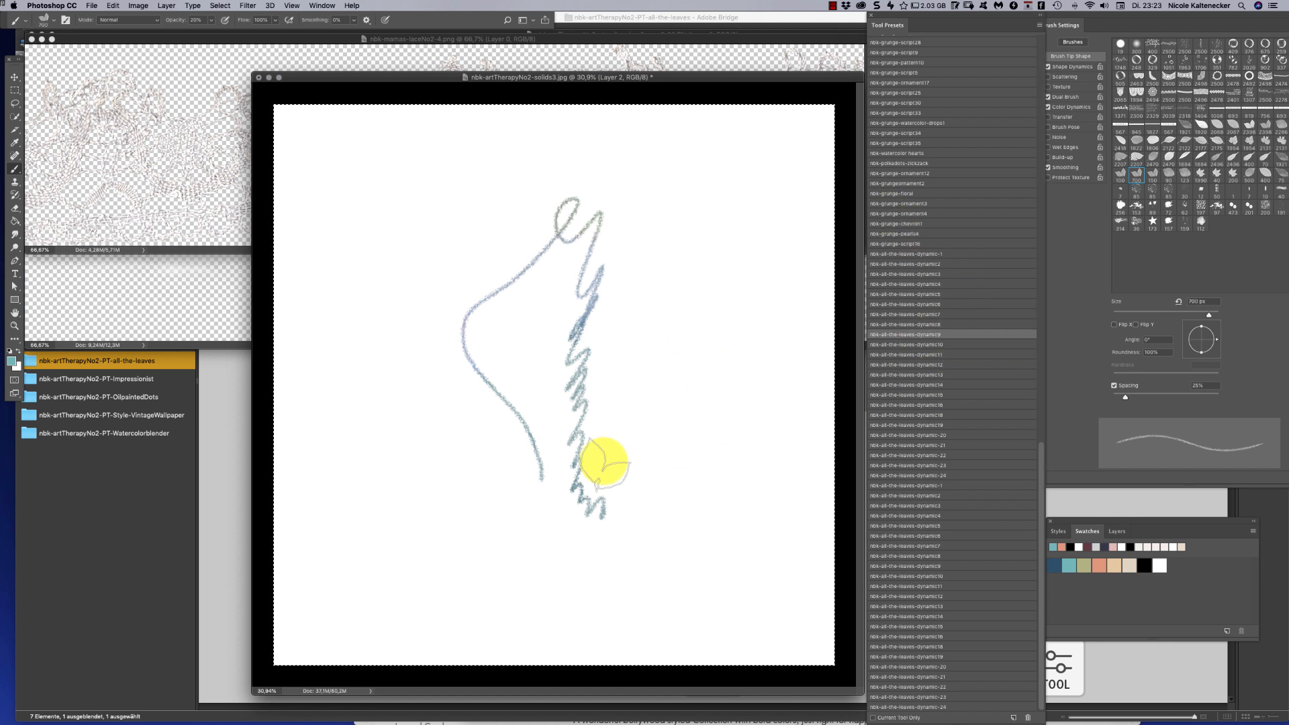
left_click_drag(600, 430, 737, 340)
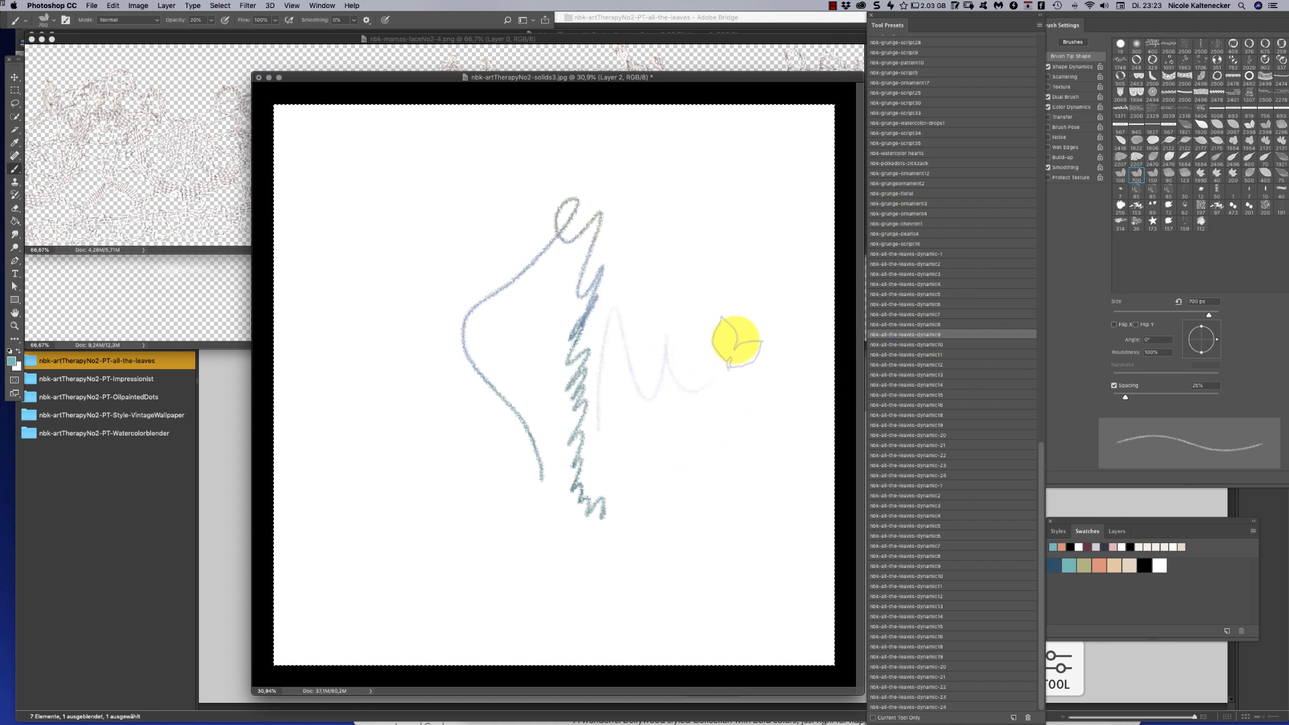
Paint test strokes over the canvas's right half with the nbk-all-the-leaves-dynamic10 preset
left_click(952, 344)
mouse_move(739, 470)
left_mouse_down()
mouse_move(677, 276)
mouse_move(668, 332)
left_mouse_up()
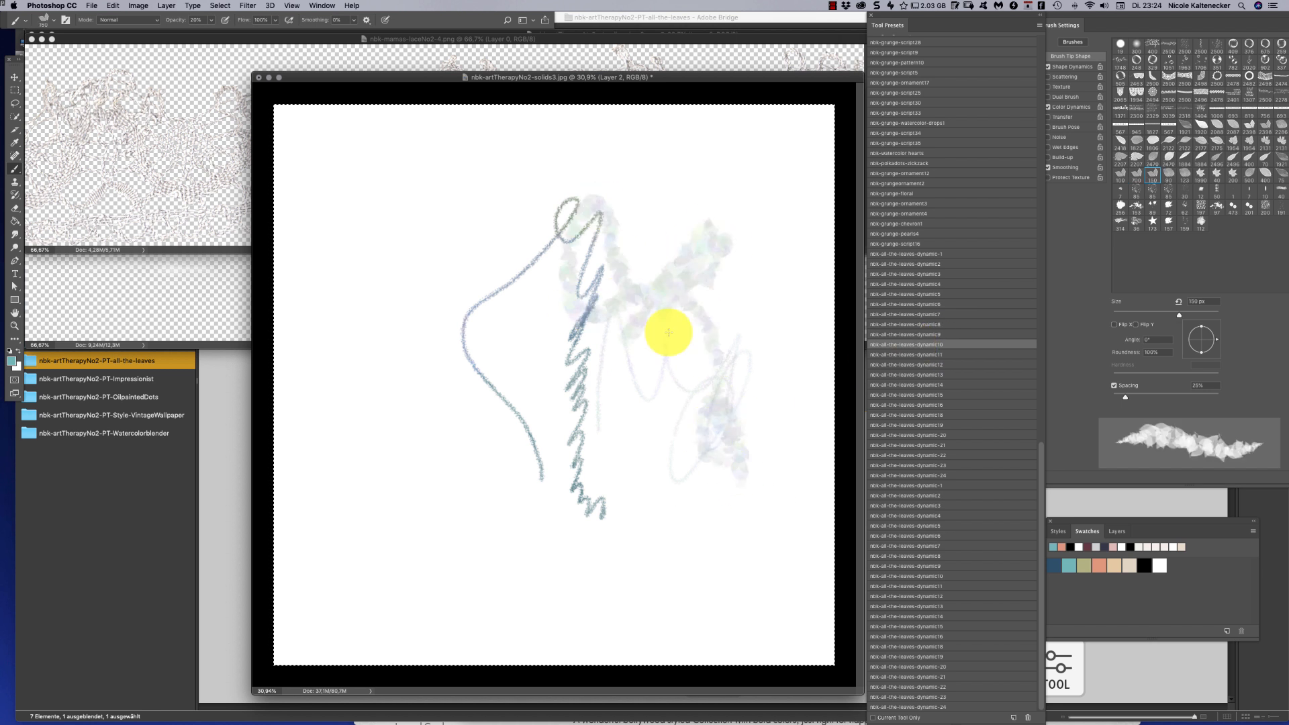
left_click_drag(730, 393, 675, 518)
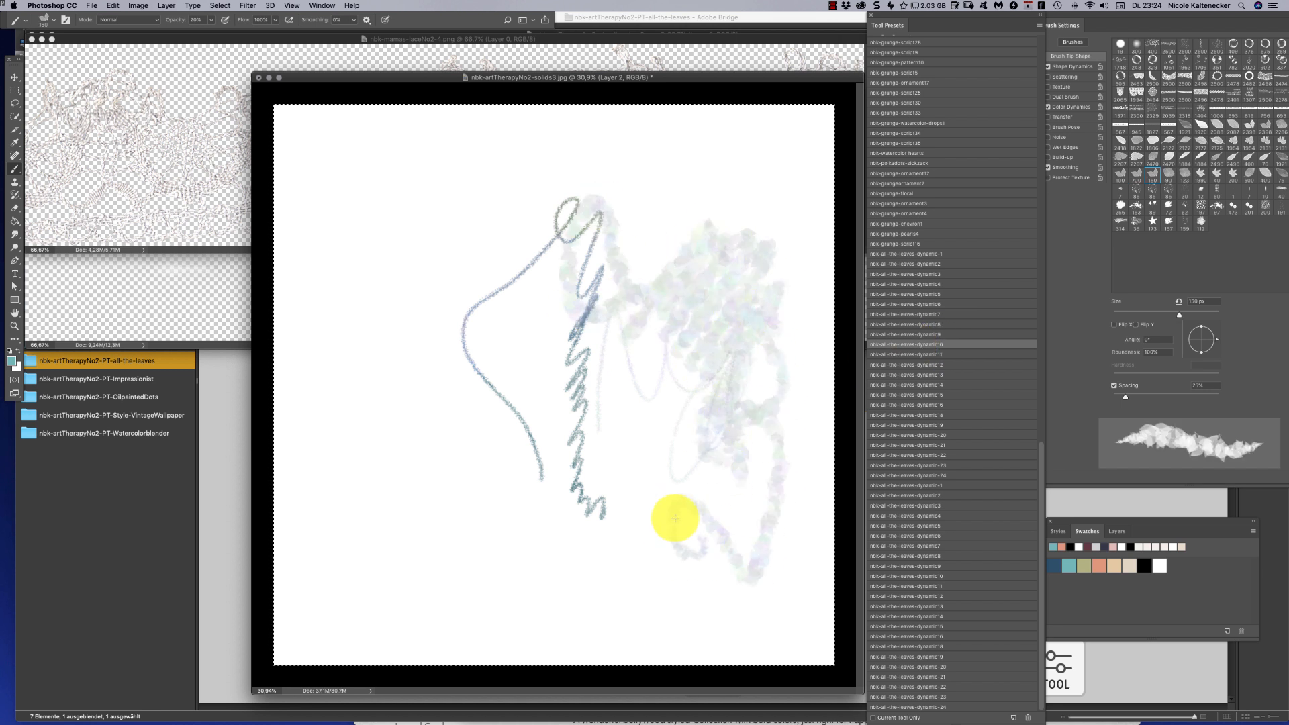
Try out the nbk-all-the-leaves-dynamic11, dynamic12 and dynamic13 presets with one loose test stroke each on the canvas
left_click(934, 354)
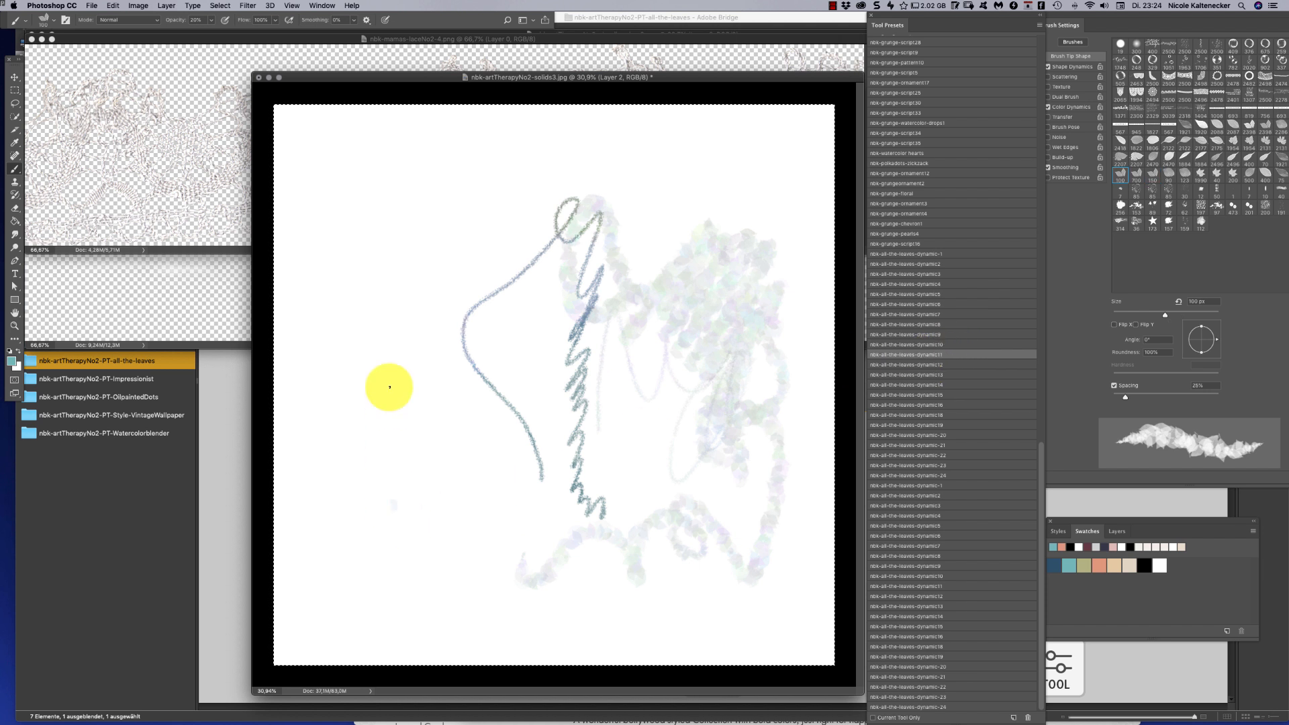
mouse_move(389, 386)
left_mouse_down()
mouse_move(421, 464)
mouse_move(509, 504)
left_mouse_up()
left_click(941, 365)
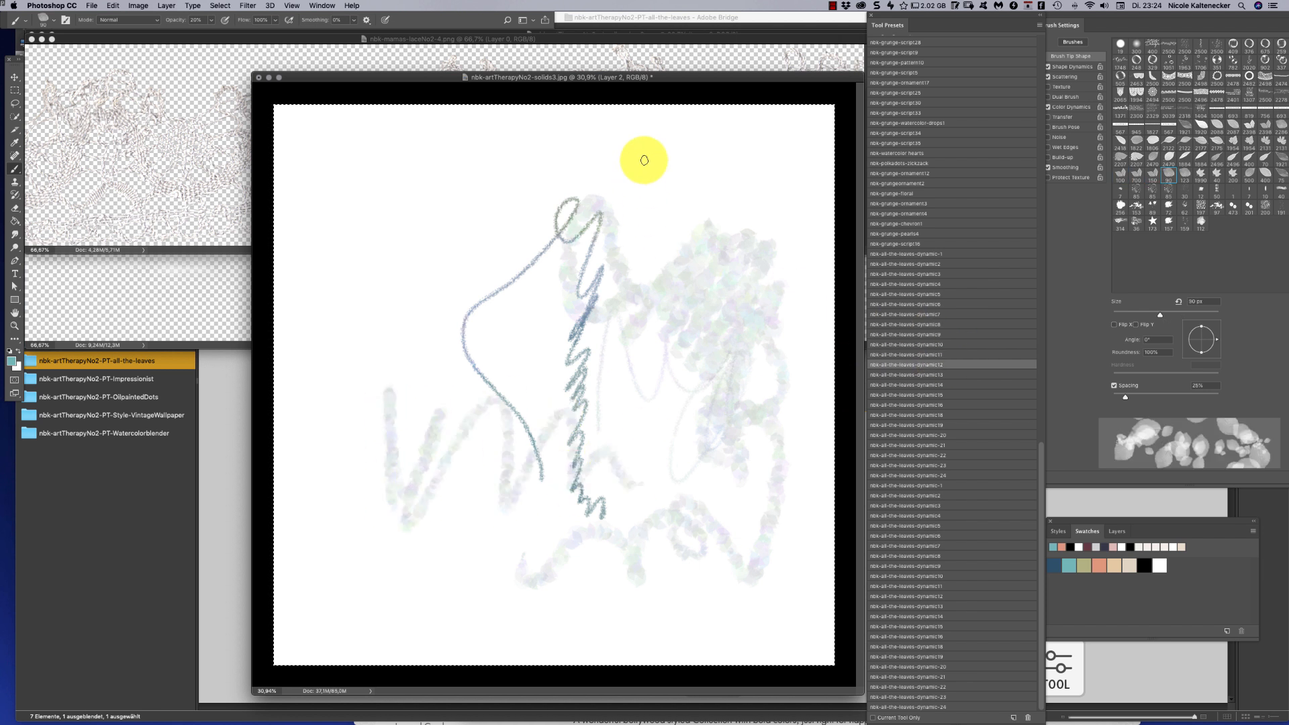
mouse_move(645, 161)
left_mouse_down()
mouse_move(625, 187)
mouse_move(426, 164)
mouse_move(355, 171)
mouse_move(372, 322)
left_mouse_up()
left_click(949, 374)
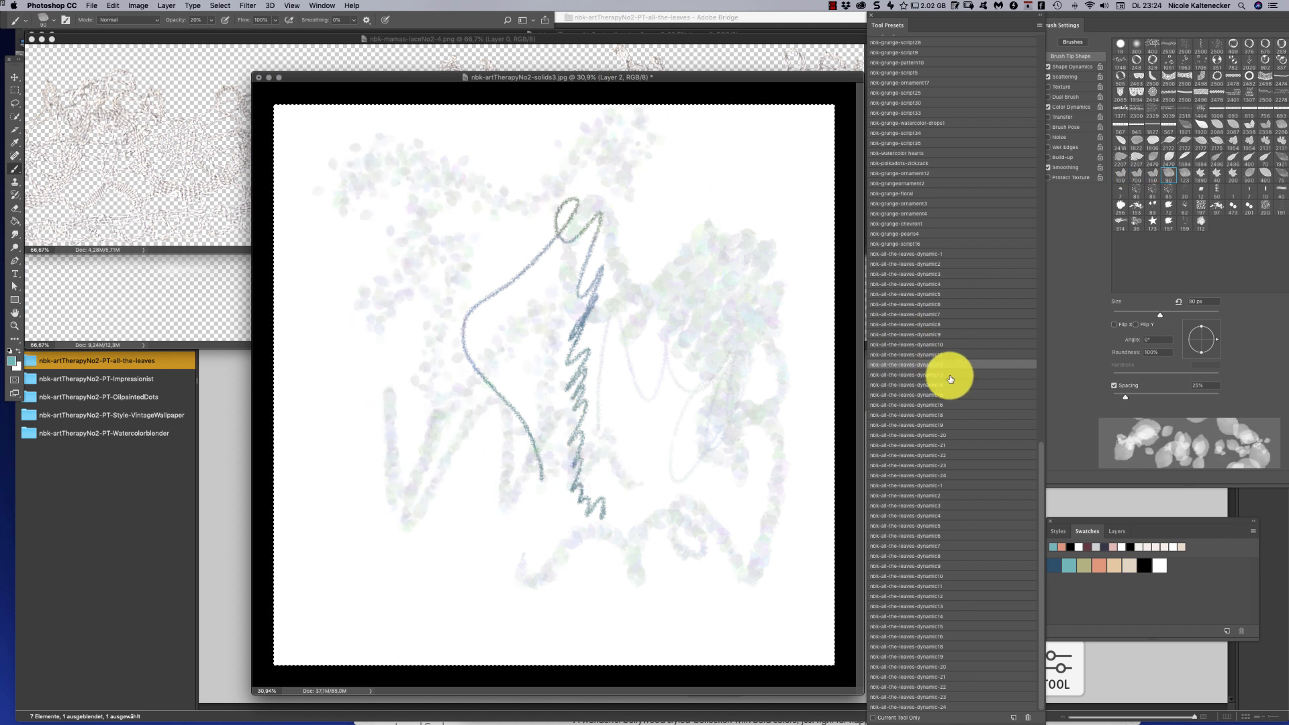
left_click_drag(727, 219, 697, 212)
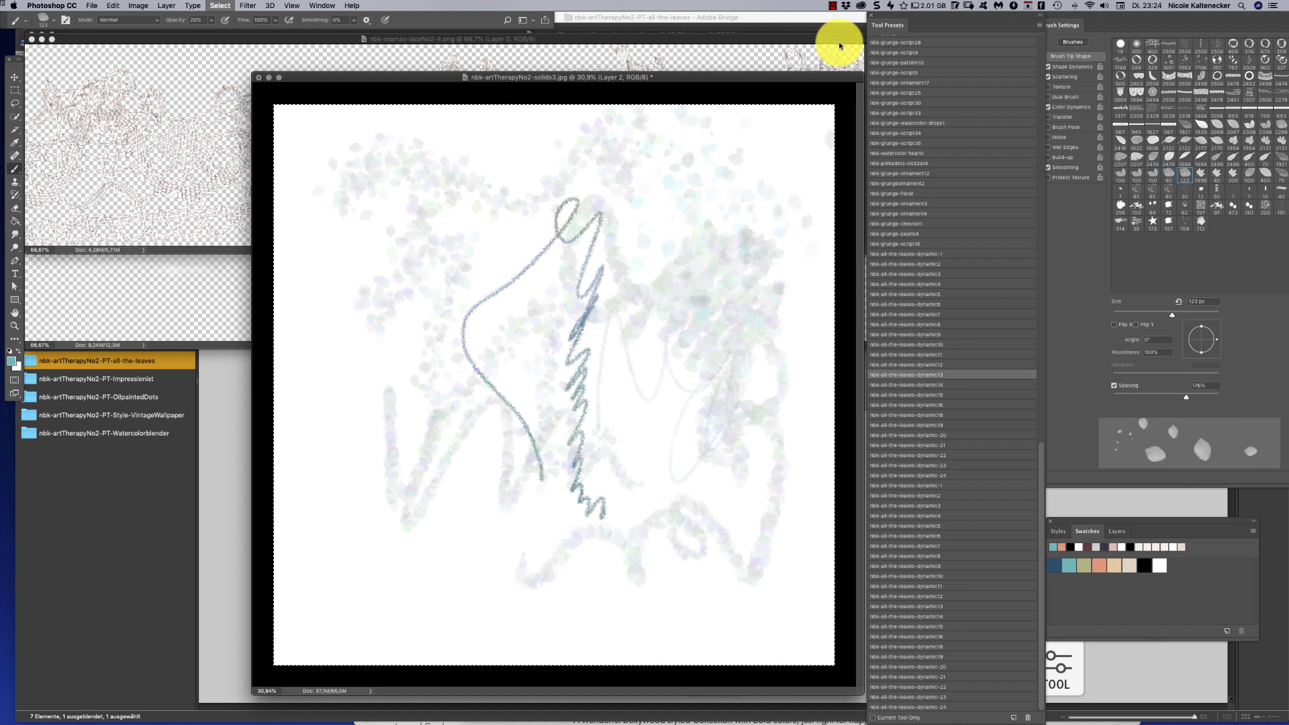
Clear the canvas and scatter leaves around its centre with the dynamic13 preset, first in teal and with the olive swatch
key("Delete")
left_click_drag(547, 351, 531, 364)
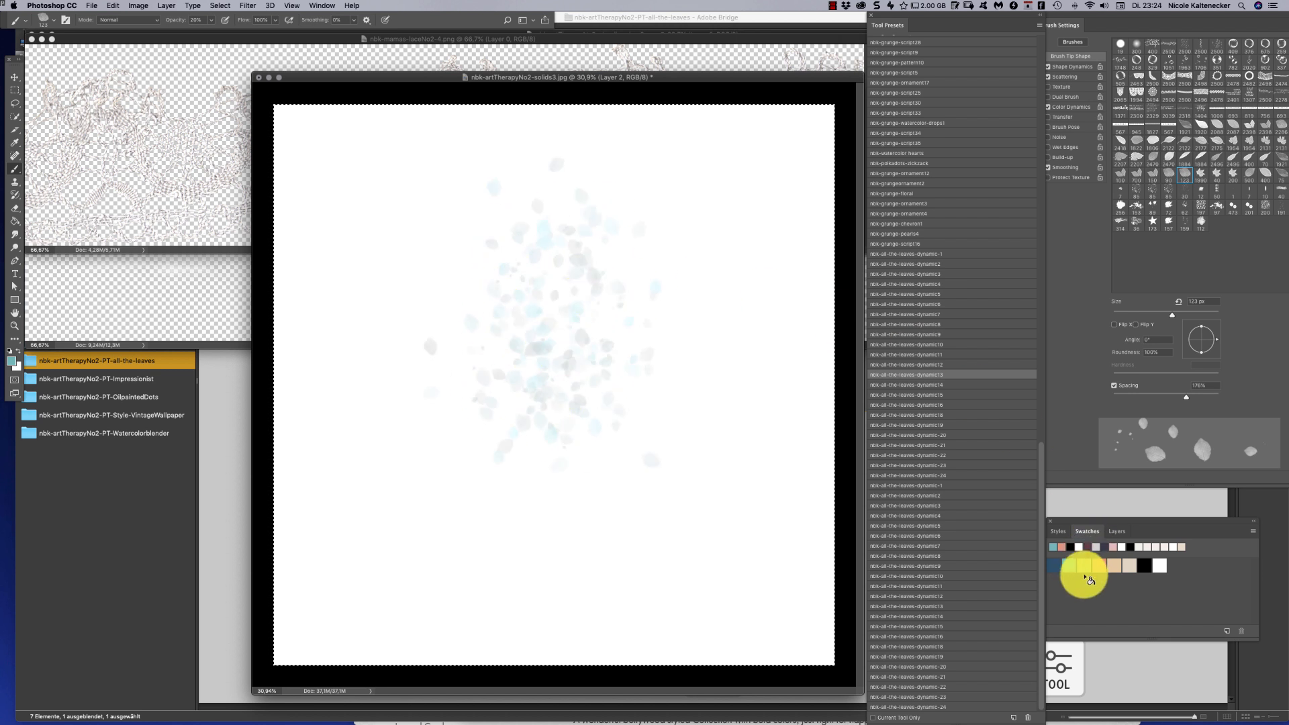
left_click(1084, 565)
left_click(541, 314)
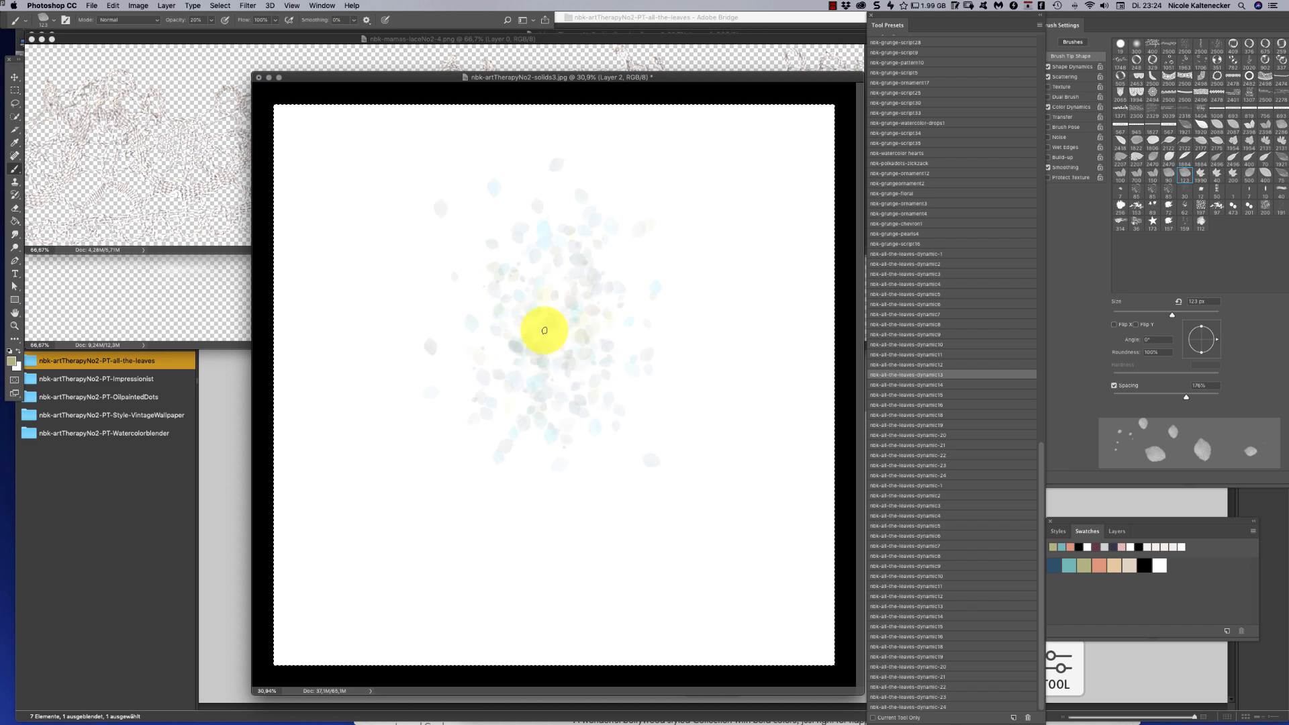
Switch to the nbk-all-the-leaves-dynamic14 maple leaf preset and try stamping it over the cluster at its default size
left_click(930, 385)
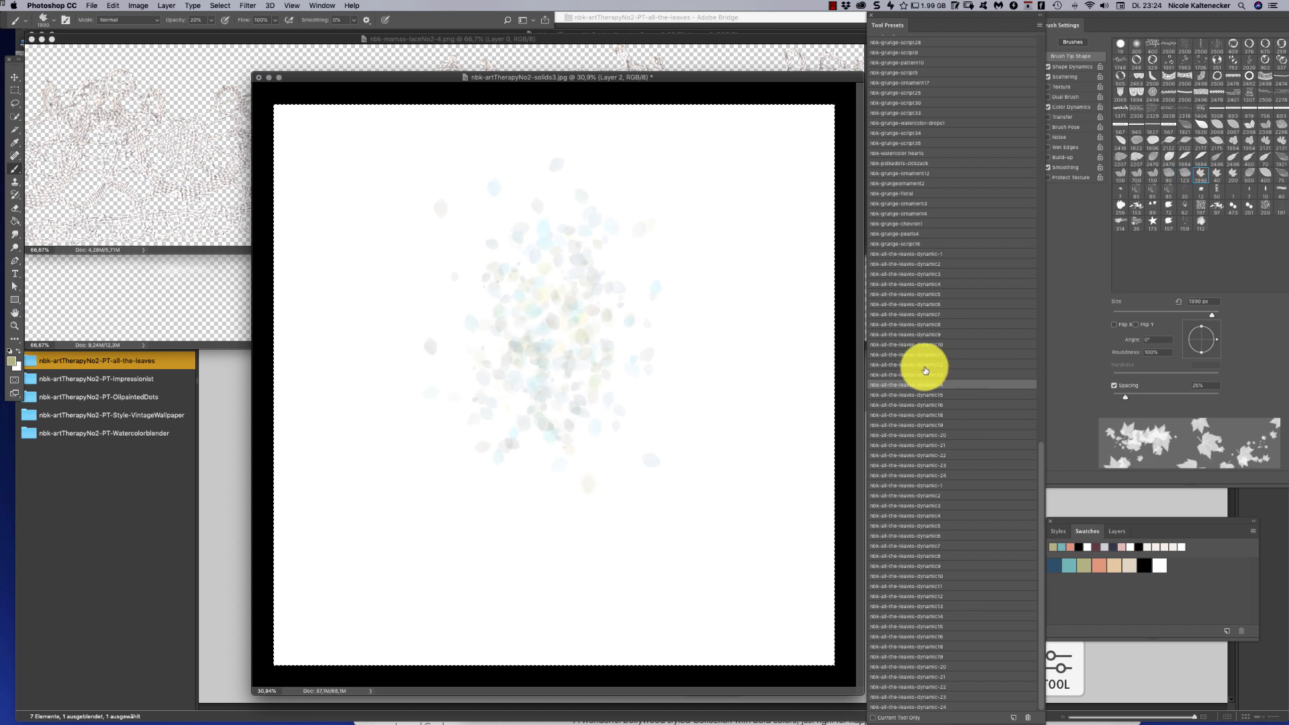
left_click(565, 324)
left_click(566, 324)
key("super+z")
key("super+z")
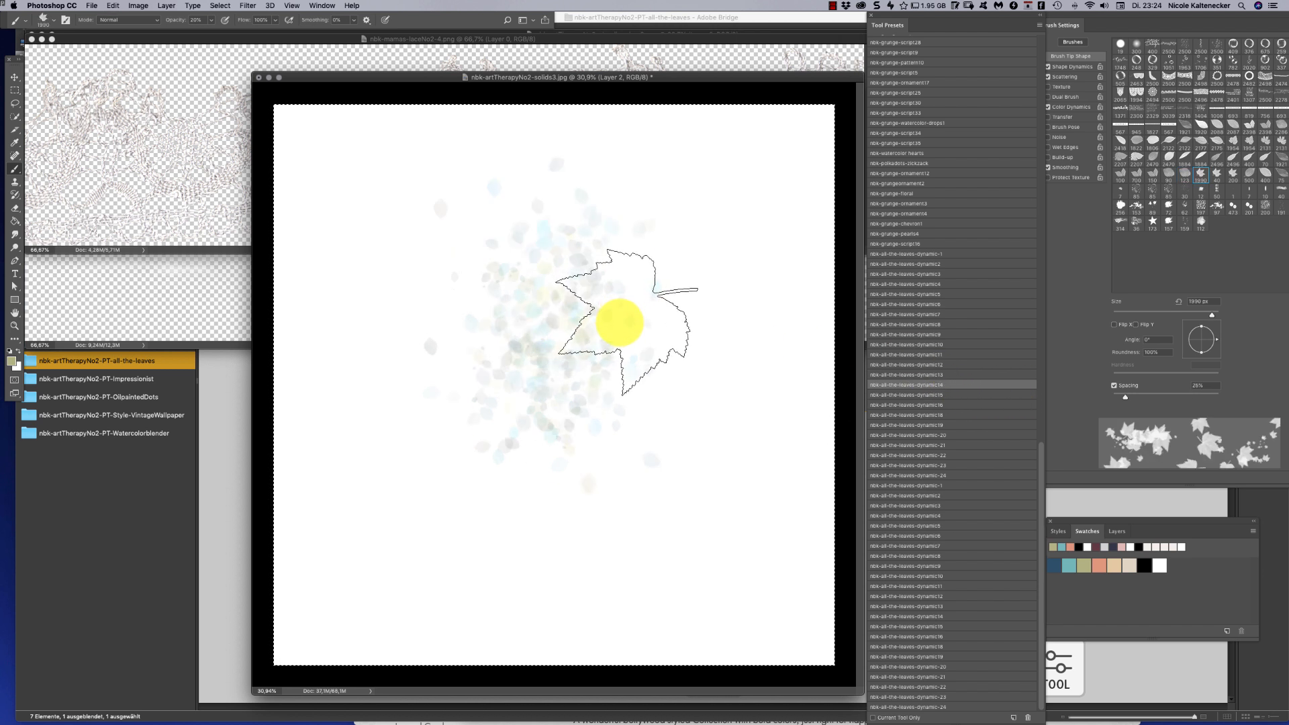
Try a stroke of large maple leaves with the brush reduced to 1200 px, and undo it
key("bracketleft")
key("bracketleft")
key("bracketleft")
key("bracketleft")
key("bracketleft")
key("bracketleft")
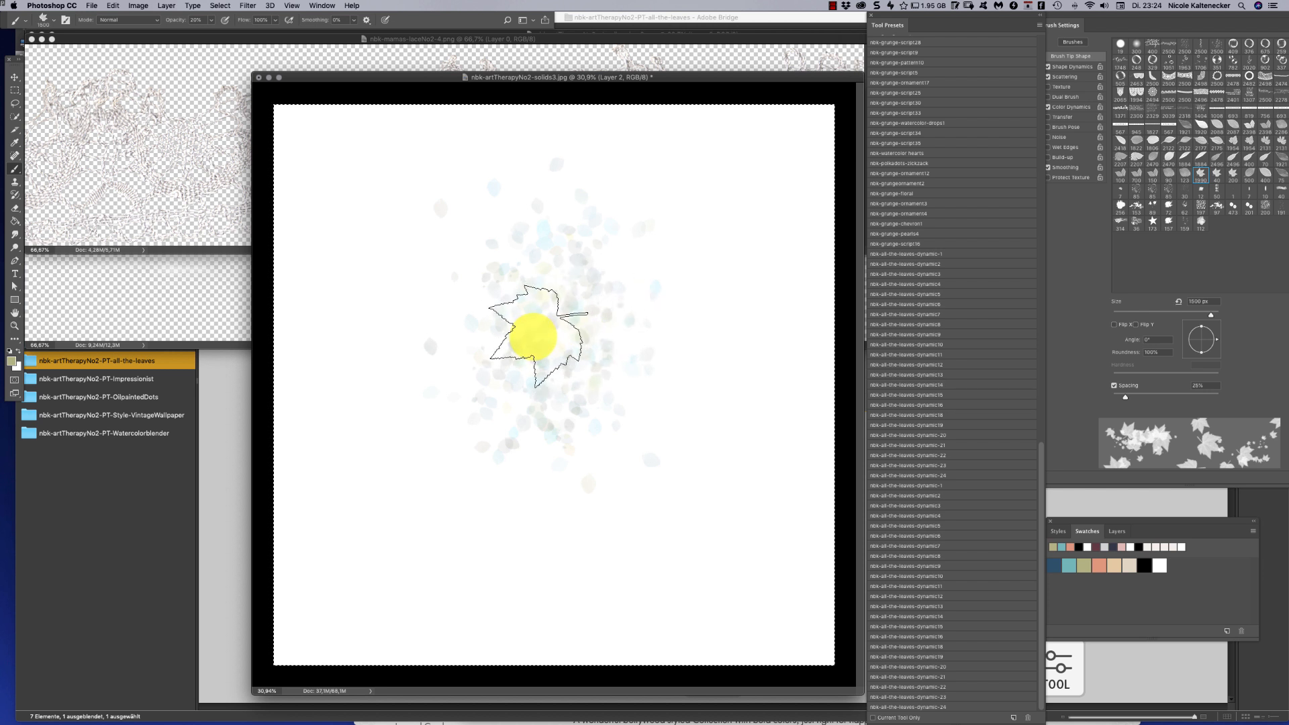
mouse_move(538, 331)
left_mouse_down()
mouse_move(554, 351)
mouse_move(552, 303)
mouse_move(549, 322)
mouse_move(589, 330)
left_mouse_up()
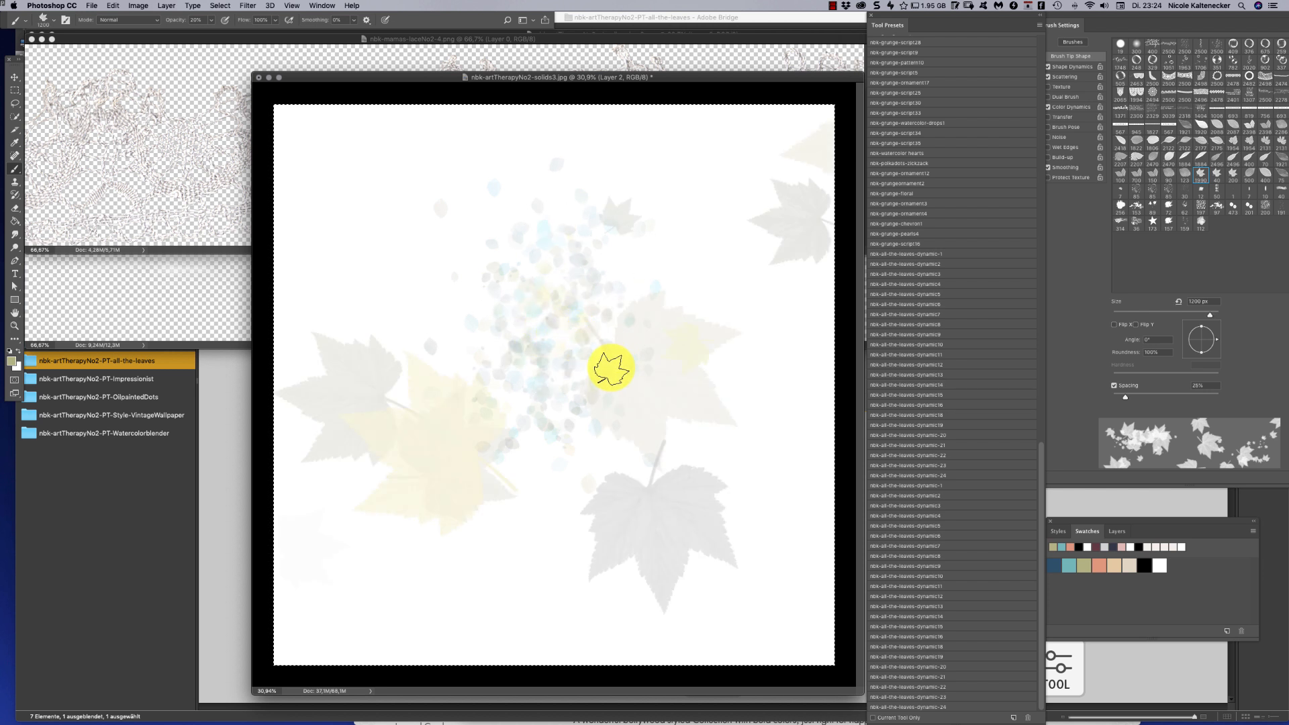
key("super+z")
Set the brush size to about 236 px and scatter maple leaves over the cluster in olive and teal
left_click_drag(1209, 316, 1192, 314)
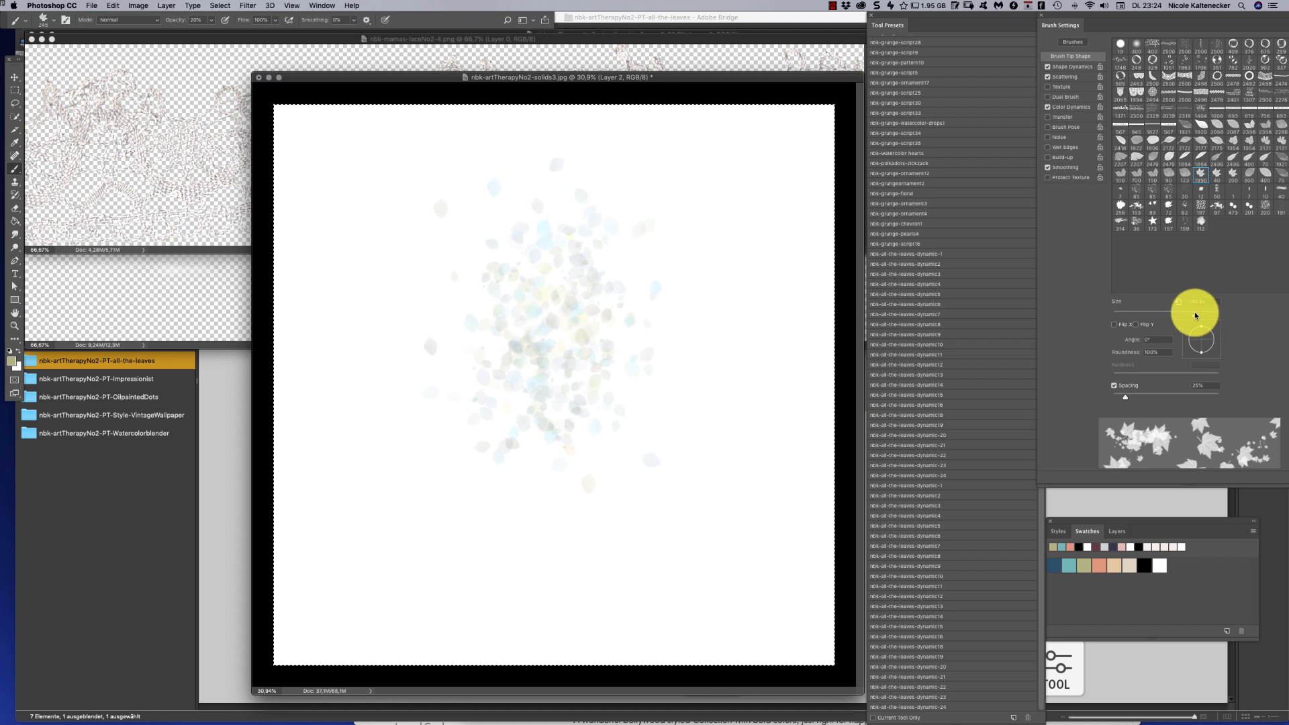
mouse_move(520, 286)
left_mouse_down()
mouse_move(574, 311)
mouse_move(558, 302)
mouse_move(556, 330)
left_mouse_up()
left_click(1113, 551)
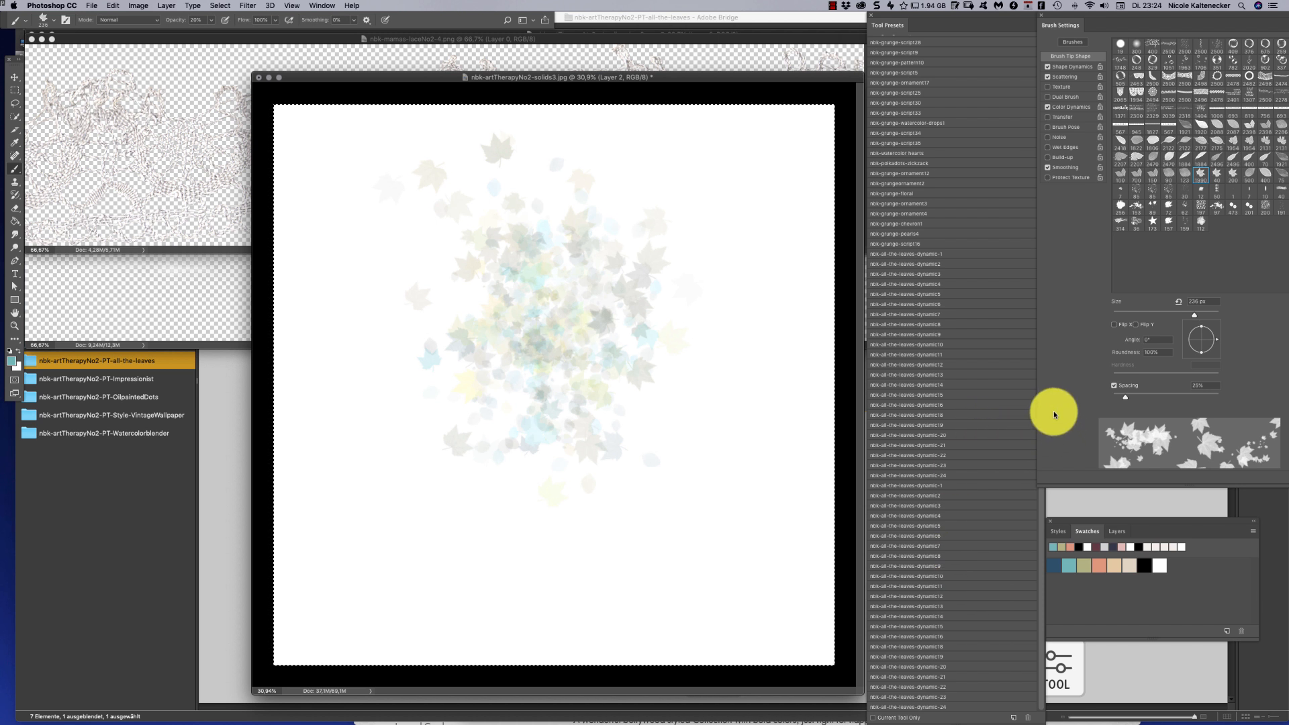
Scatter tiny leaves over the cluster with the nbk-all-the-leaves-dynamic15 preset in teal and salmon, raising the brush opacity after the first pass
left_click(942, 395)
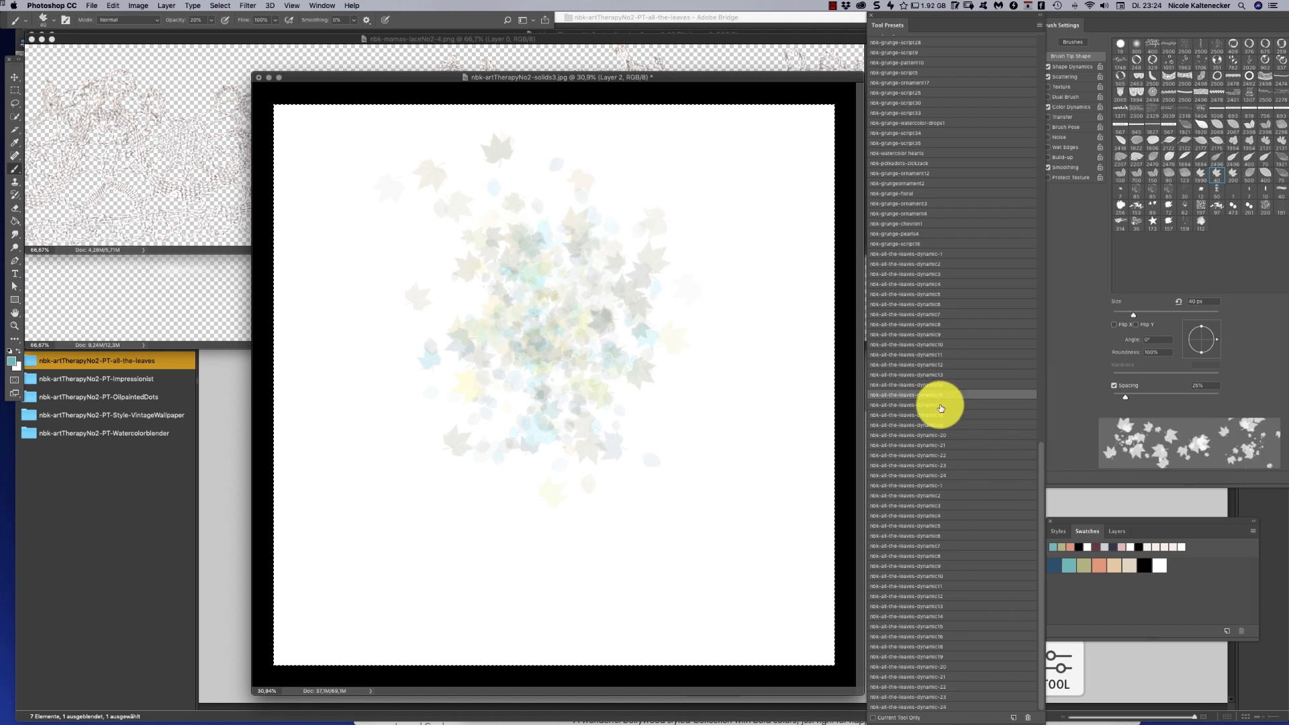
left_click_drag(558, 315, 501, 317)
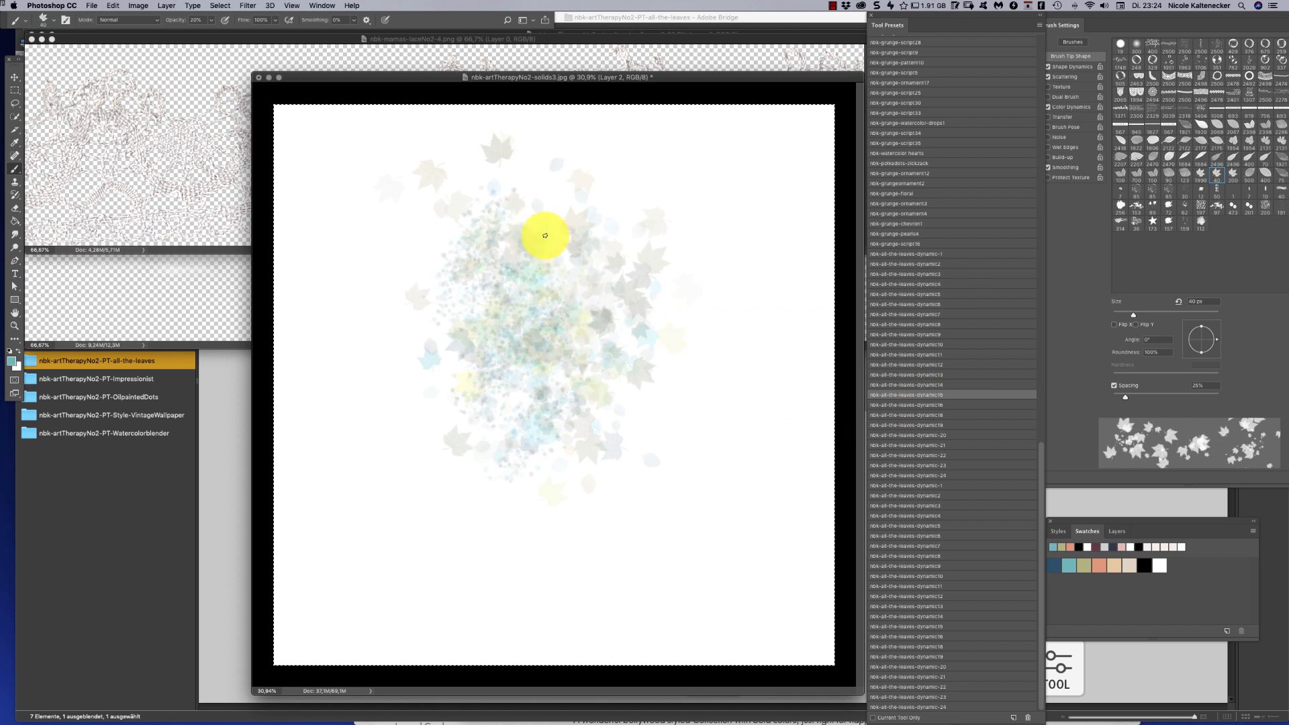
left_click_drag(211, 28, 216, 23)
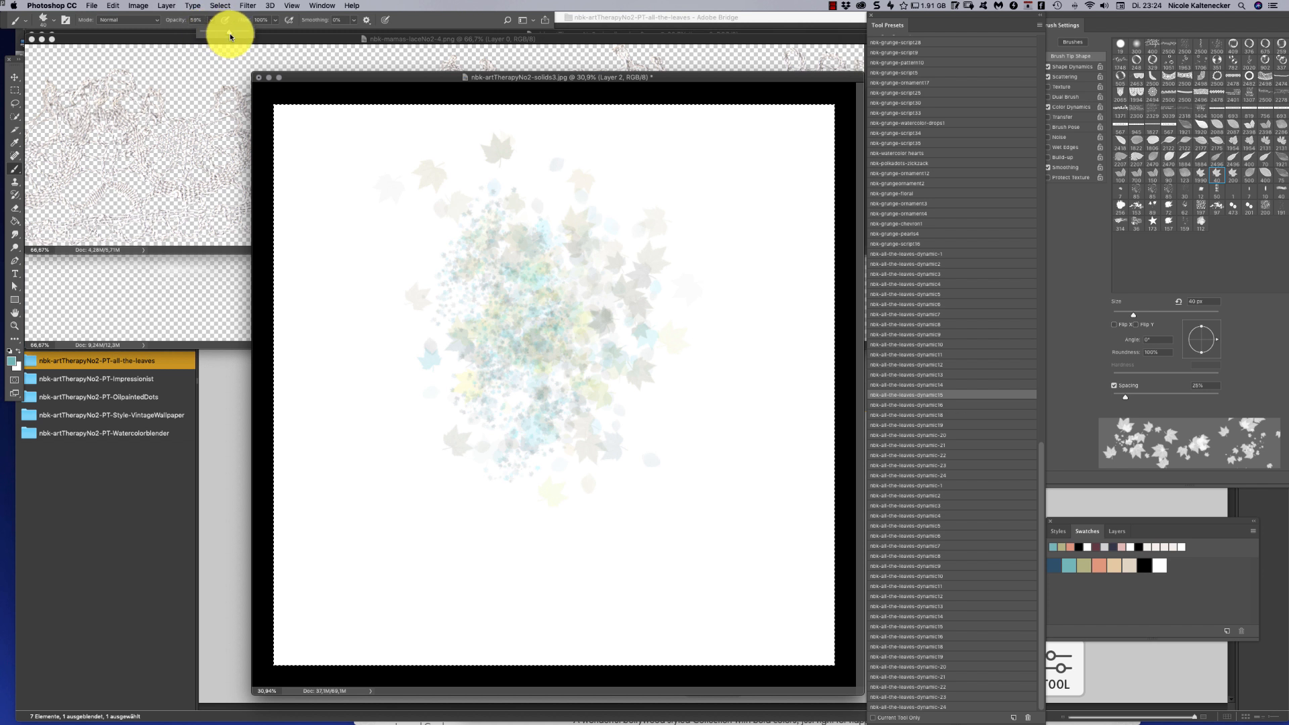
left_click_drag(567, 258, 556, 308)
left_click_drag(481, 271, 508, 418)
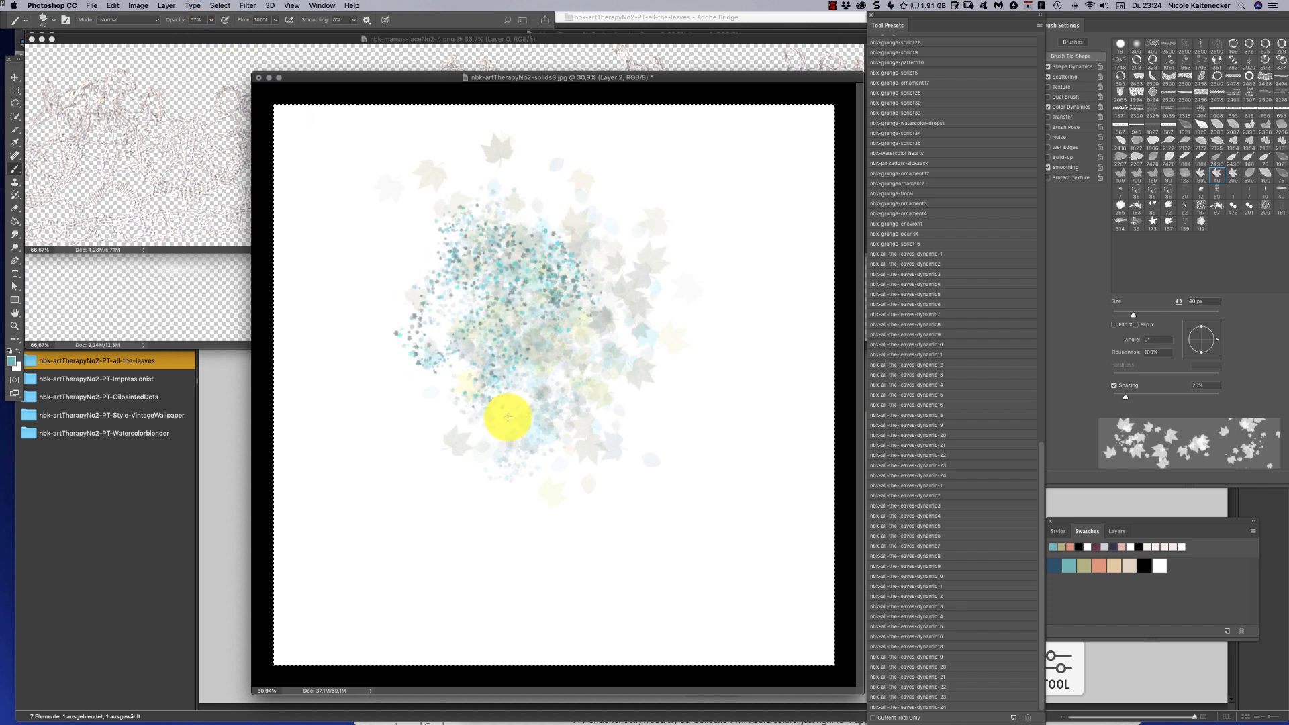
left_click(1100, 565)
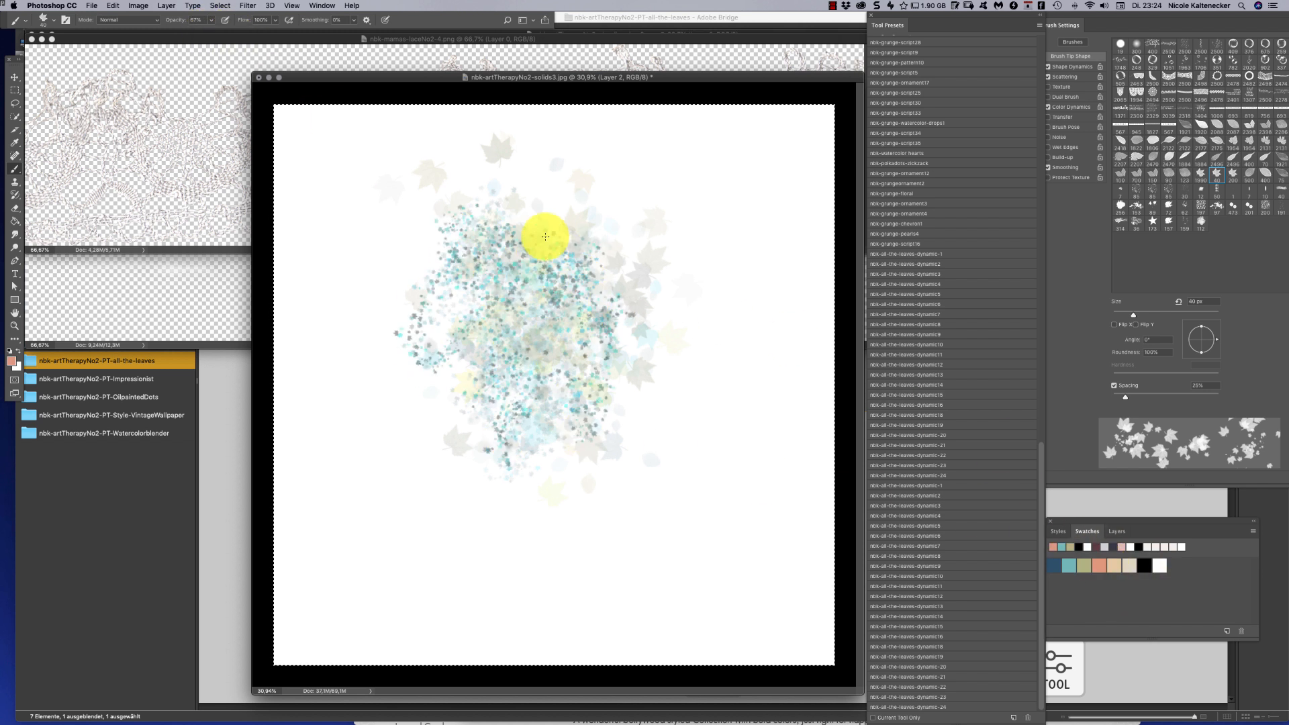
mouse_move(541, 231)
left_mouse_down()
mouse_move(556, 280)
mouse_move(469, 245)
mouse_move(377, 351)
mouse_move(464, 396)
mouse_move(559, 356)
mouse_move(654, 377)
left_mouse_up()
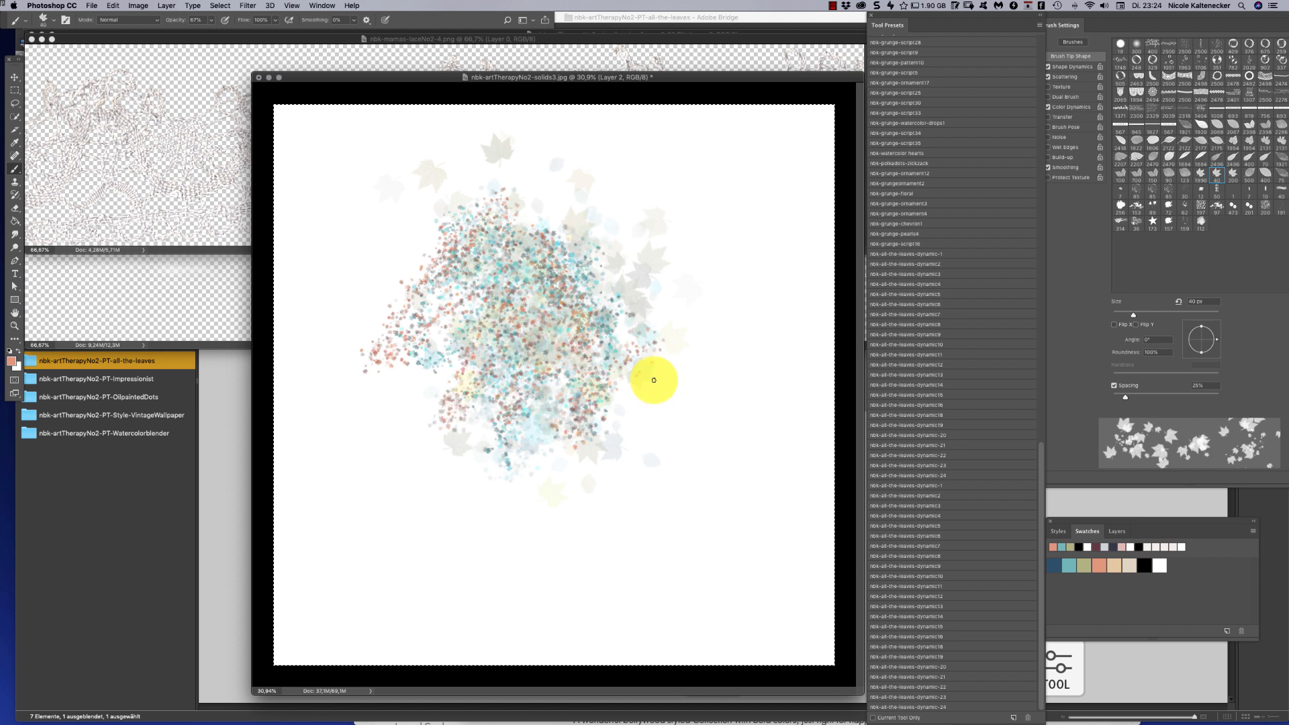
Add larger oval leaves over the cluster in salmon and olive with the nbk-all-the-leaves-dynamic-23 preset
left_click(938, 445)
left_click(940, 465)
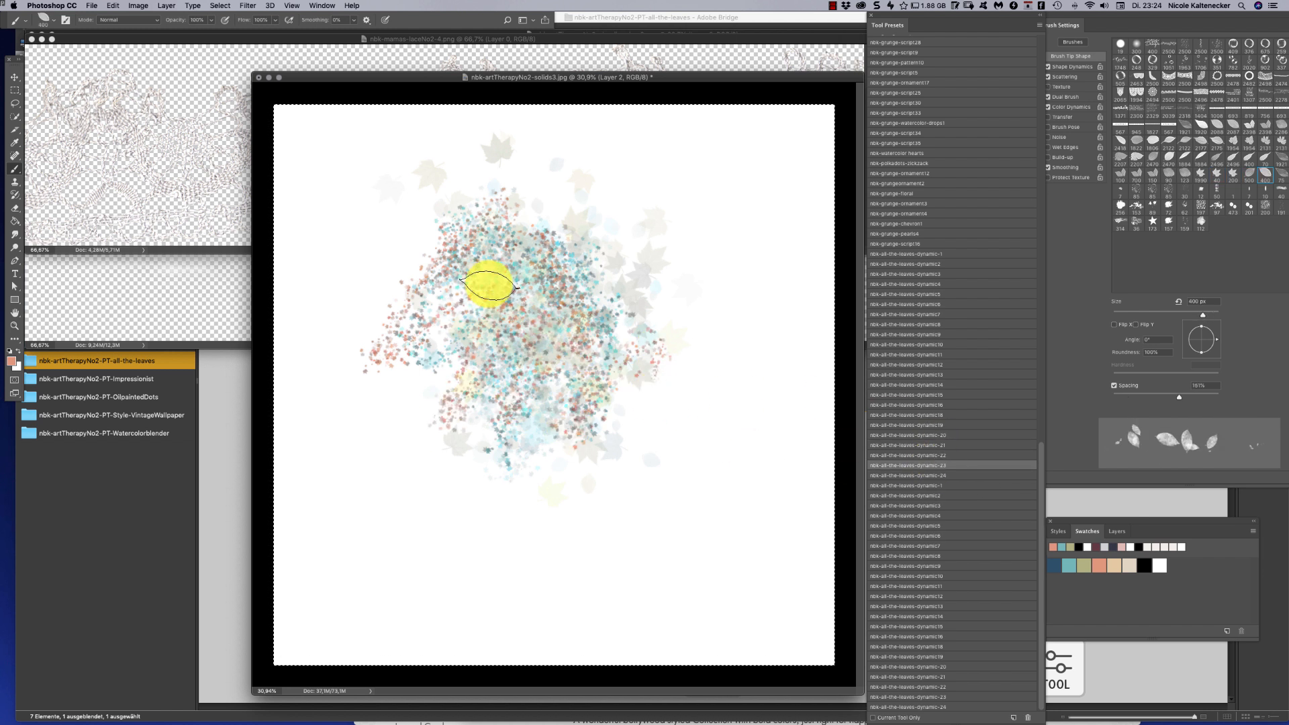
mouse_move(490, 288)
left_mouse_down()
mouse_move(537, 327)
mouse_move(468, 283)
mouse_move(488, 239)
mouse_move(473, 239)
mouse_move(528, 443)
mouse_move(586, 334)
mouse_move(519, 245)
mouse_move(475, 287)
left_mouse_up()
left_click(1082, 564)
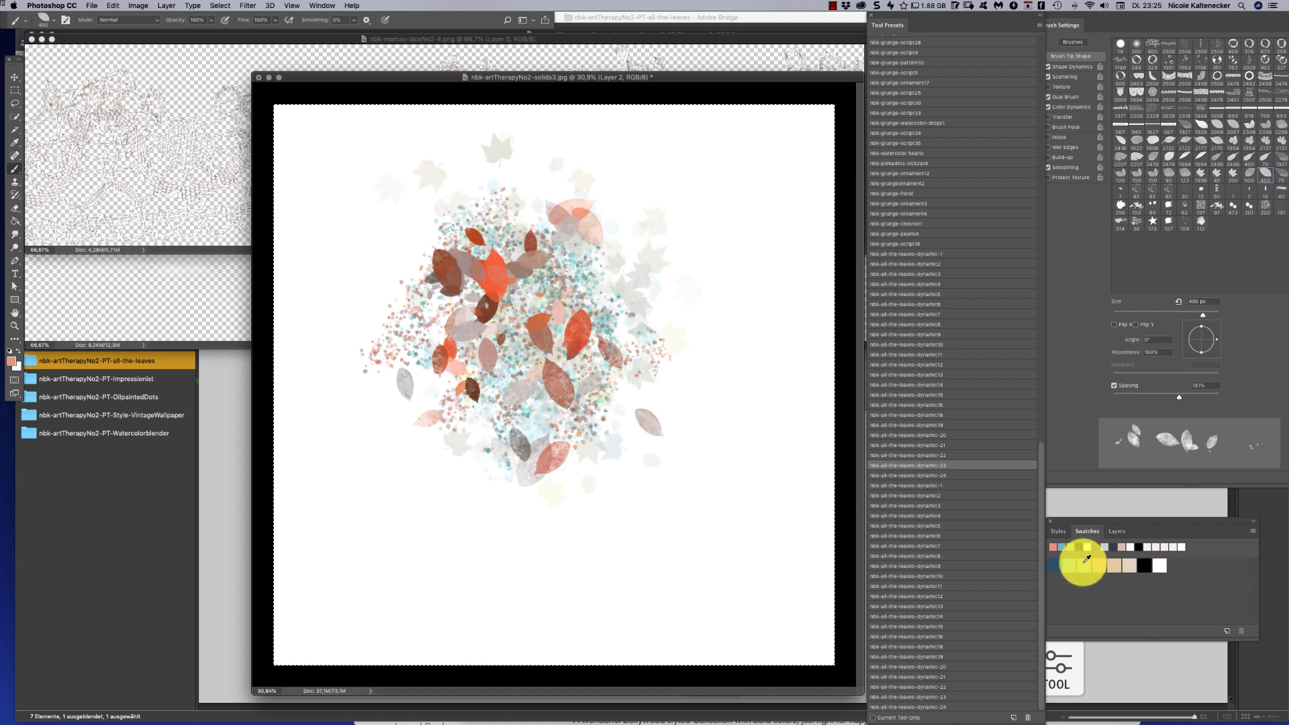
mouse_move(476, 331)
left_mouse_down()
mouse_move(464, 400)
mouse_move(473, 255)
mouse_move(617, 373)
mouse_move(504, 274)
mouse_move(956, 265)
left_mouse_up()
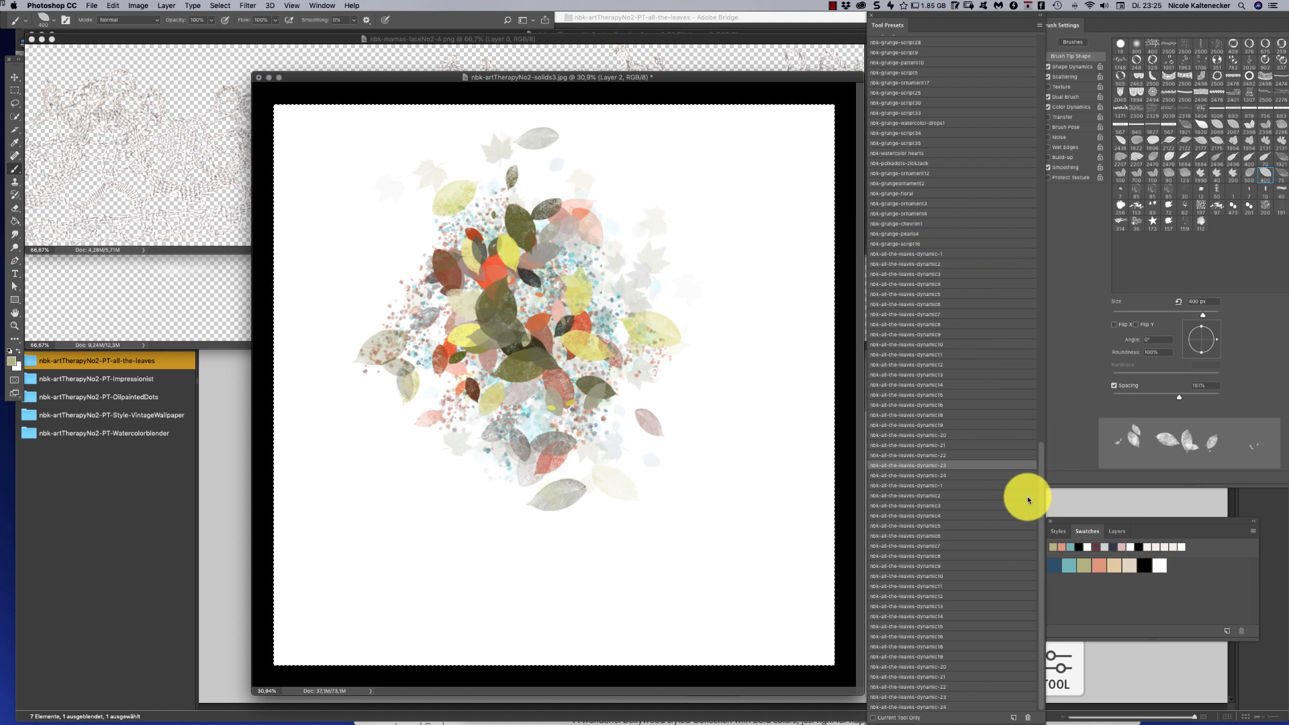
Step through the second set of nbk-all-the-leaves dynamic presets and compare their stroke previews and brush settings
left_click(975, 566)
left_click(946, 637)
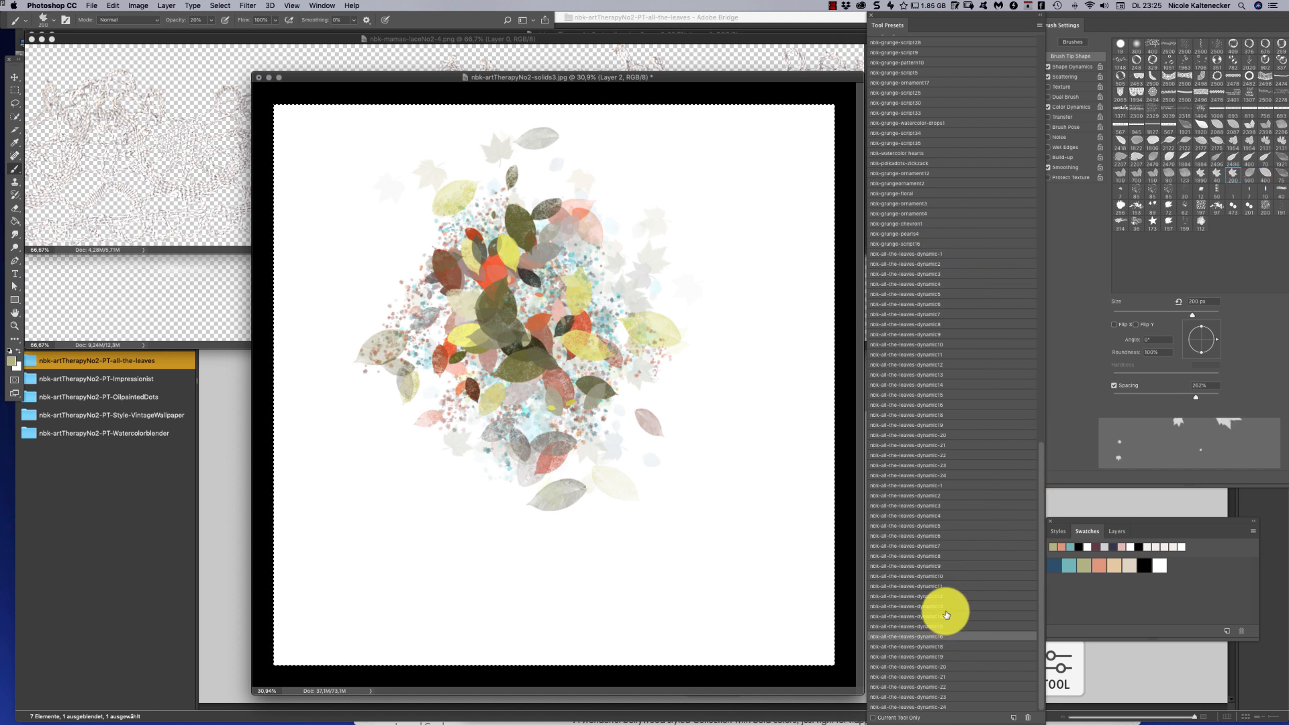
left_click(949, 602)
left_click(944, 594)
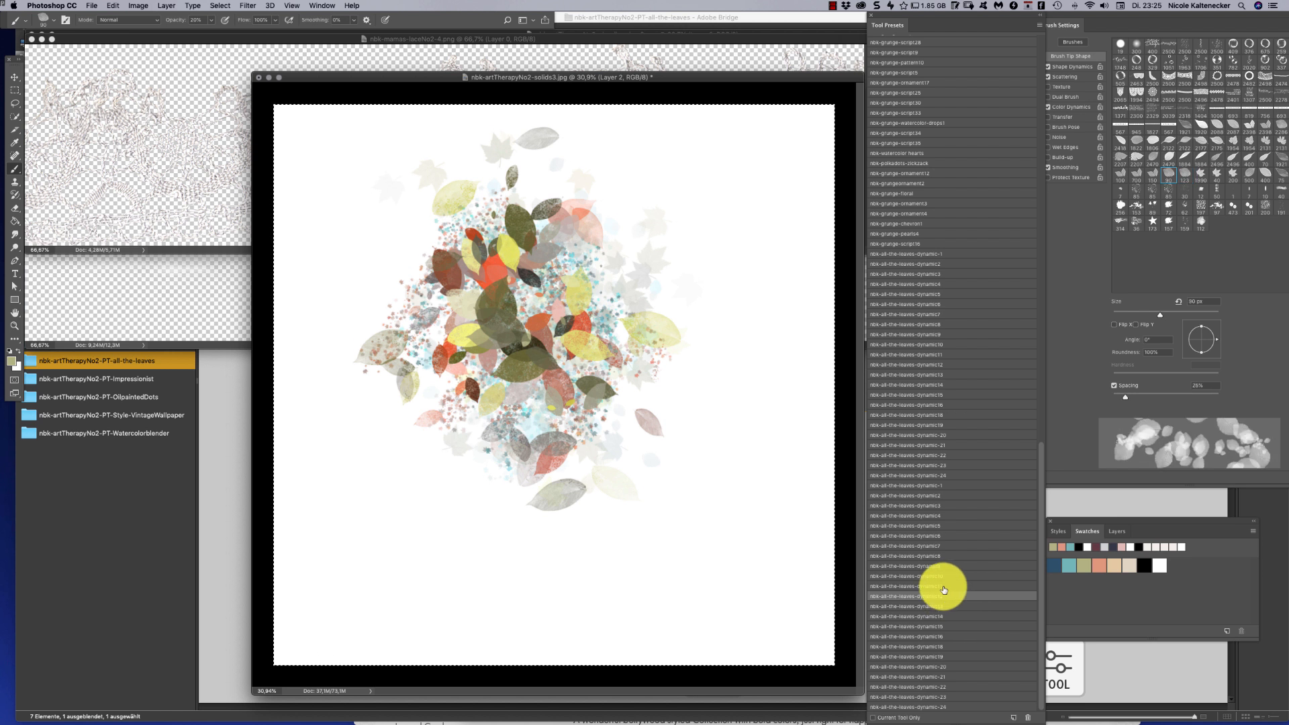
left_click(946, 607)
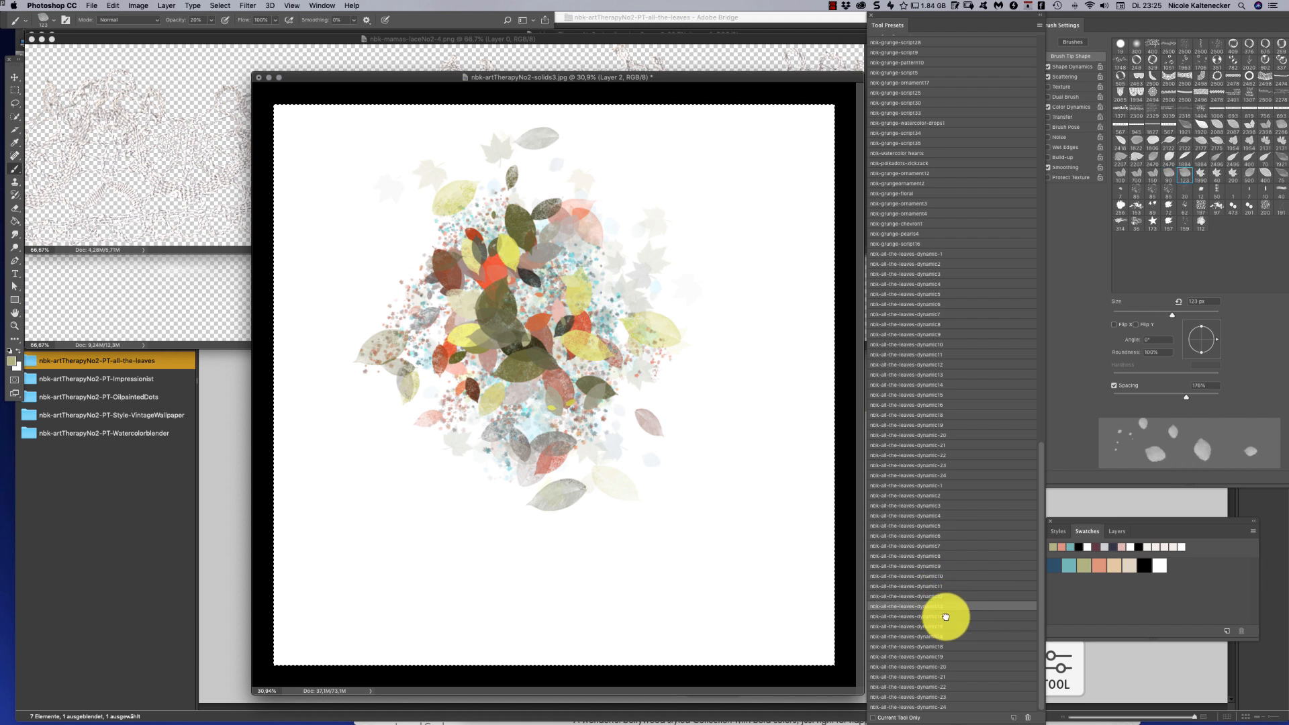
left_click(946, 618)
left_click(948, 627)
left_click(946, 637)
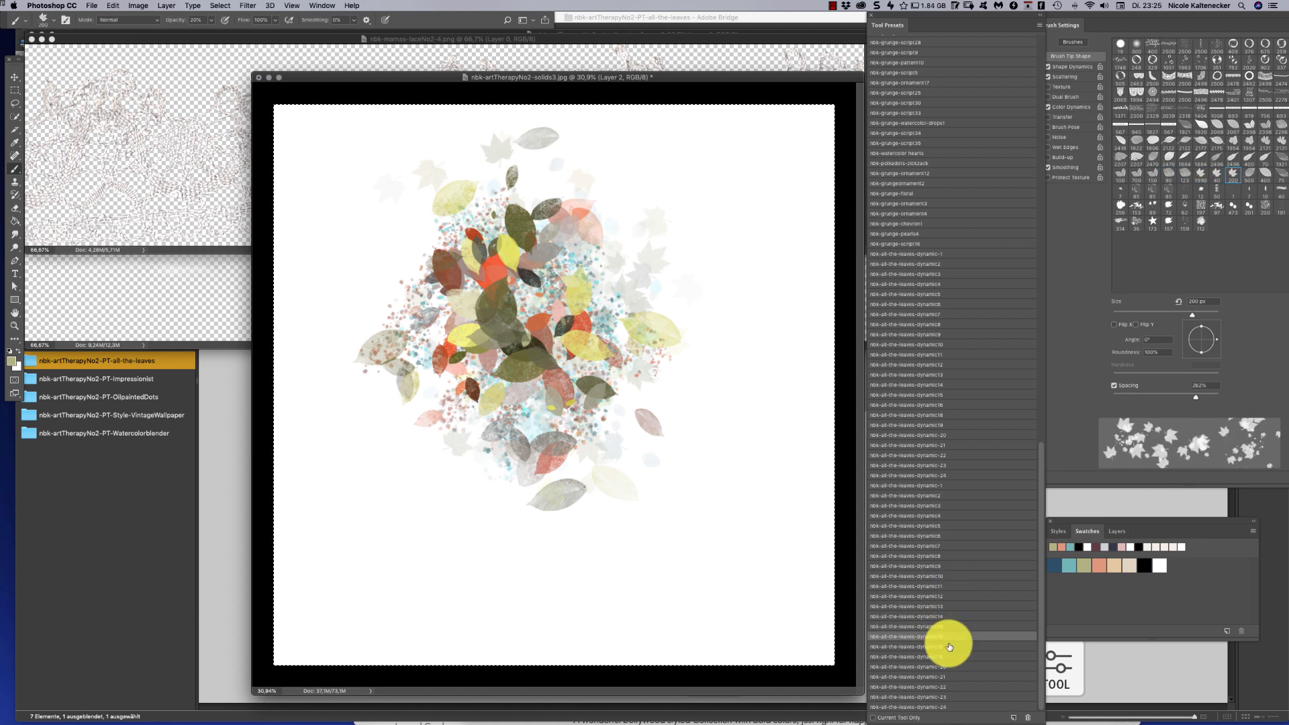
left_click(947, 647)
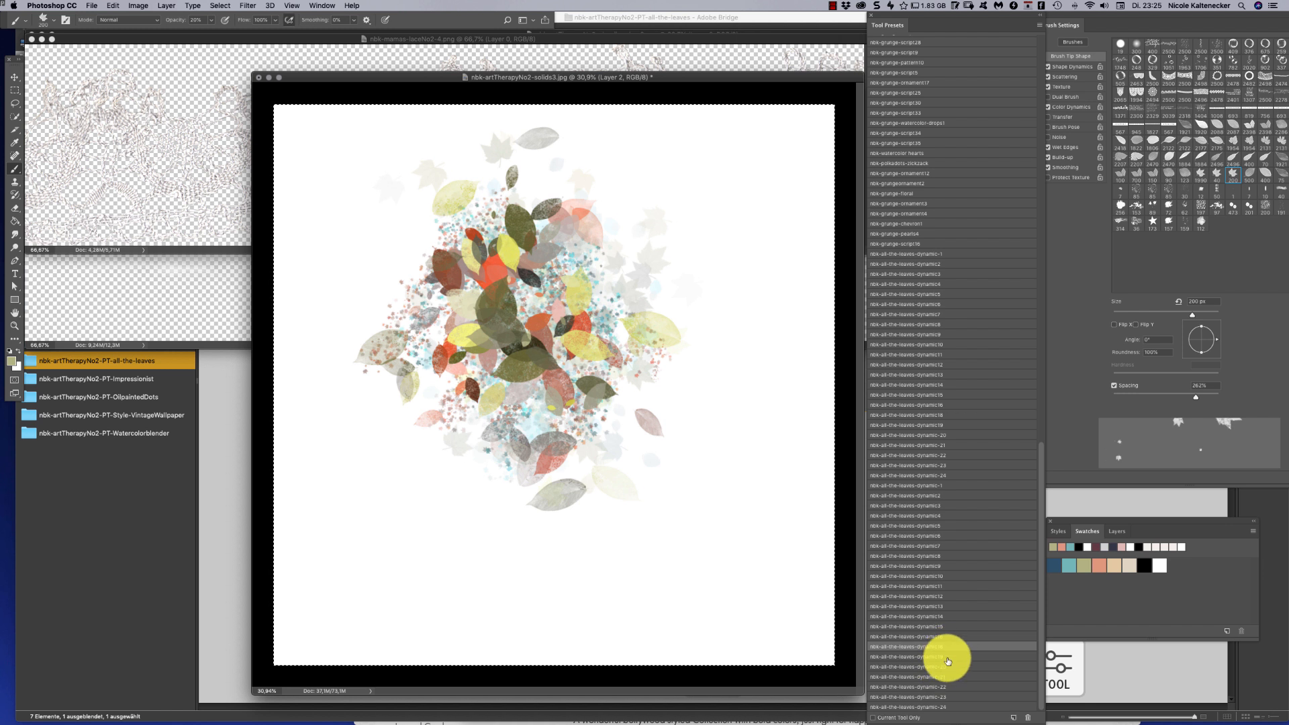
left_click(947, 657)
left_click(945, 677)
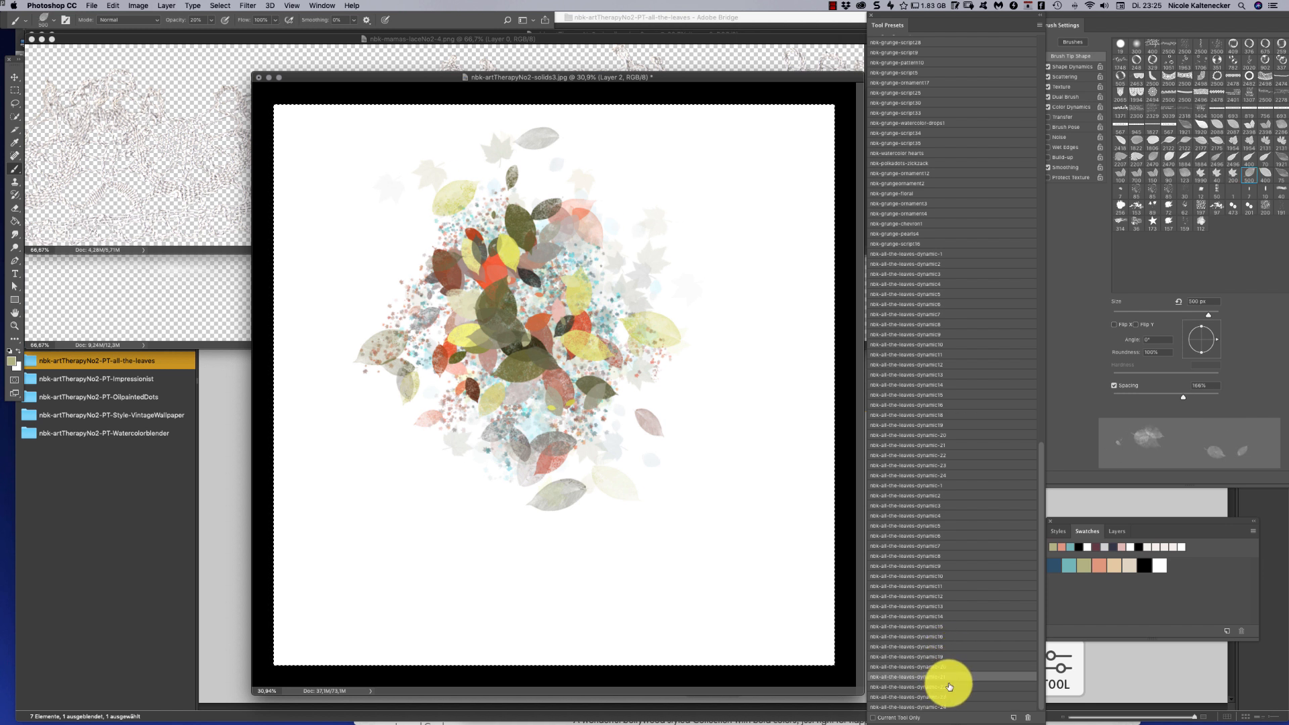
left_click(951, 687)
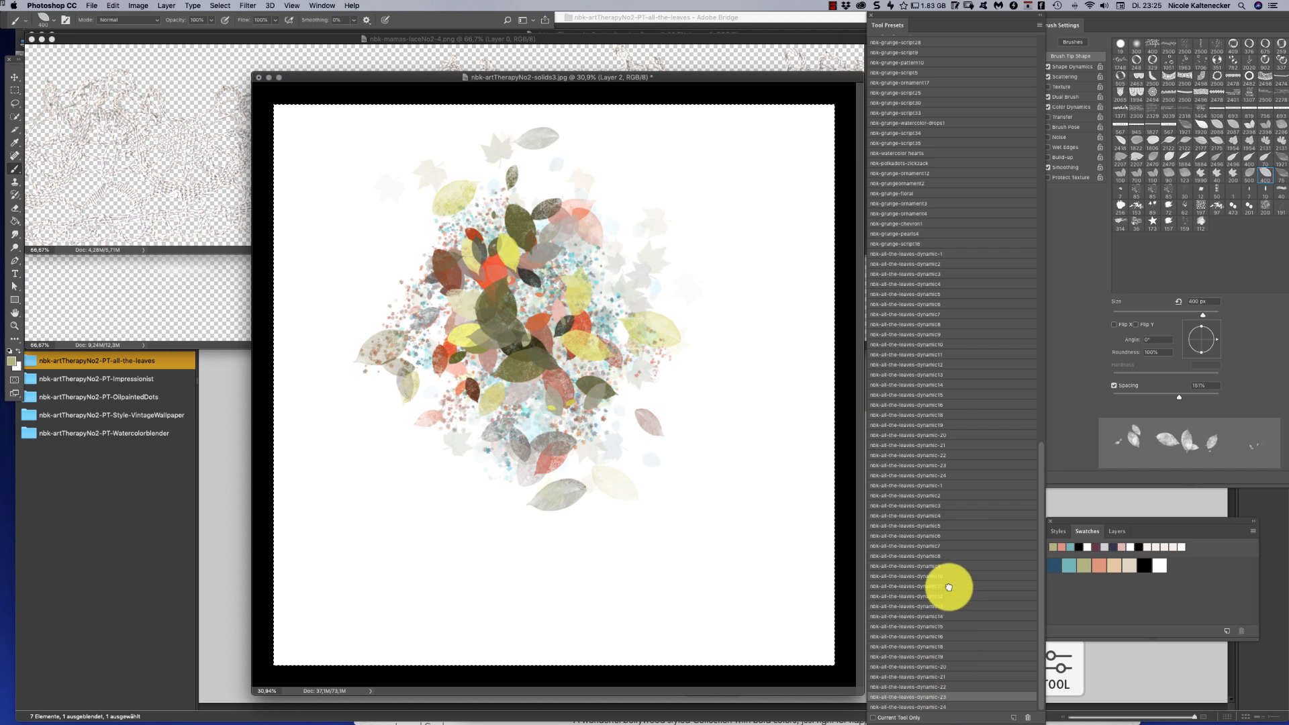
left_click(950, 587)
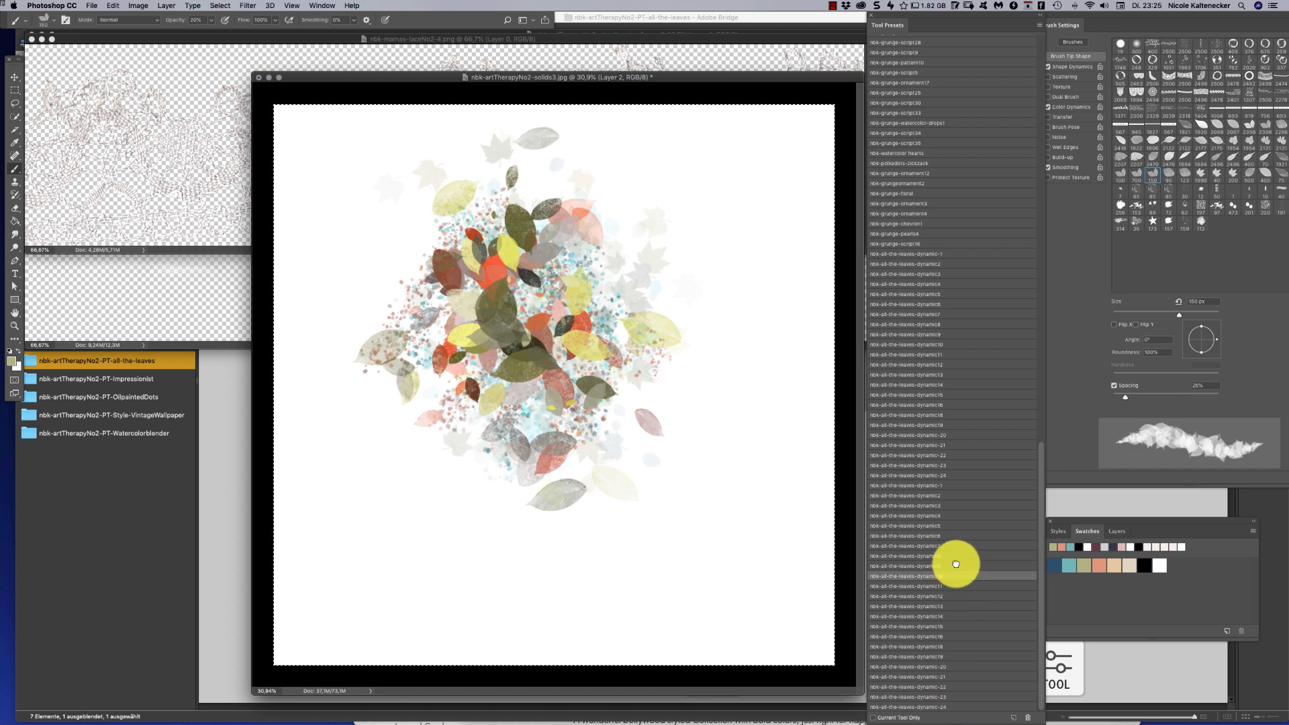
left_click(956, 565)
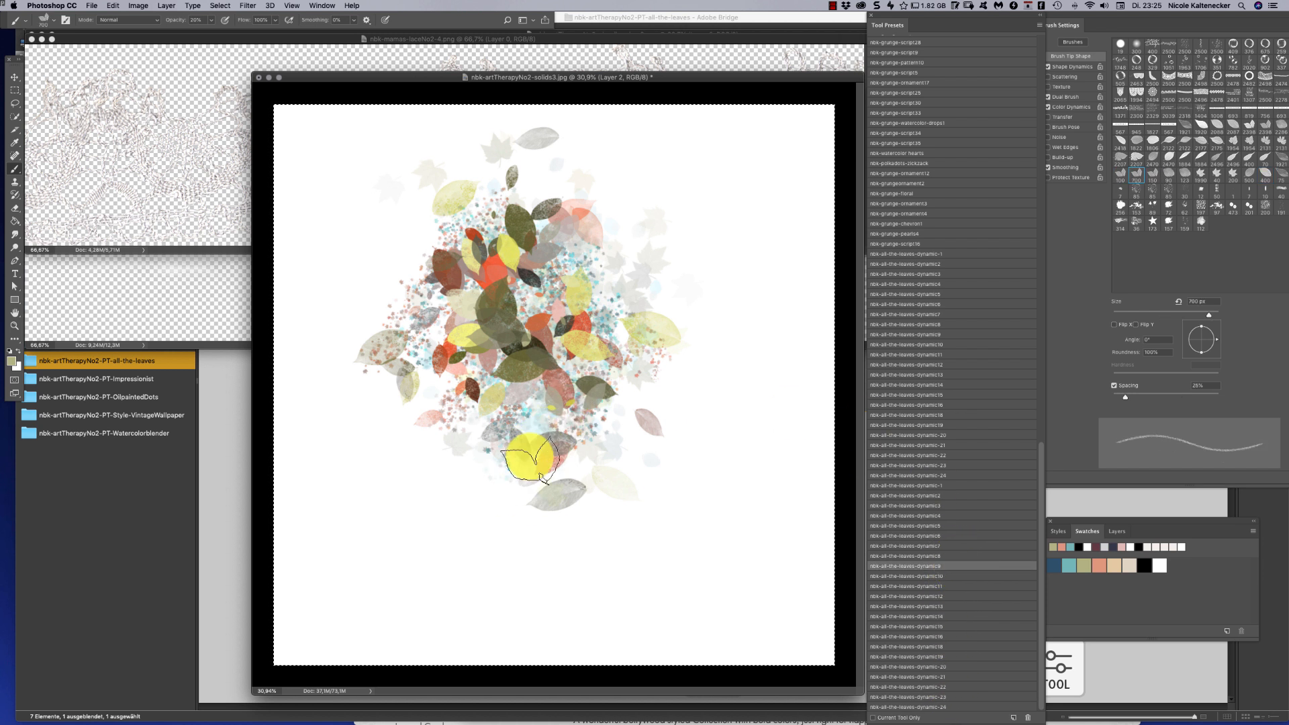
Paint a grey textured trunk from the leaf cluster down to the canvas edge in black, discarding the first olive stroke
left_click_drag(530, 460, 541, 664)
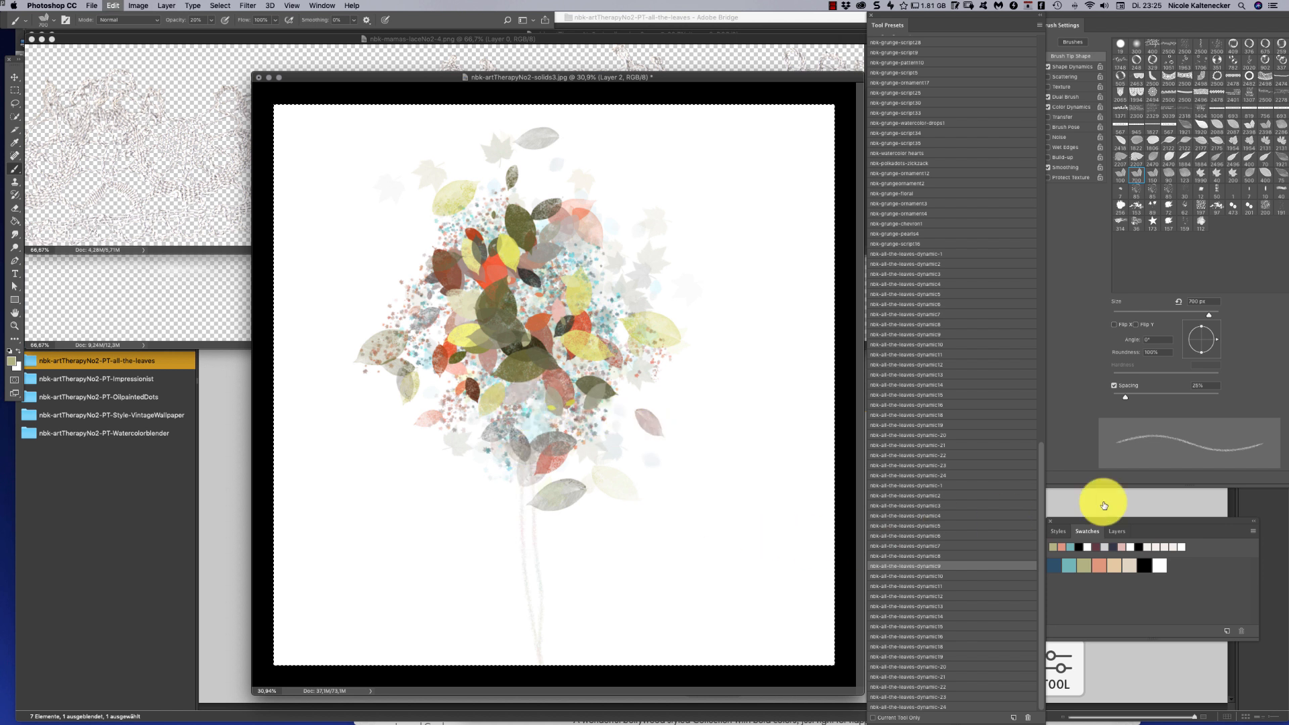
key("super+z")
left_click(1145, 565)
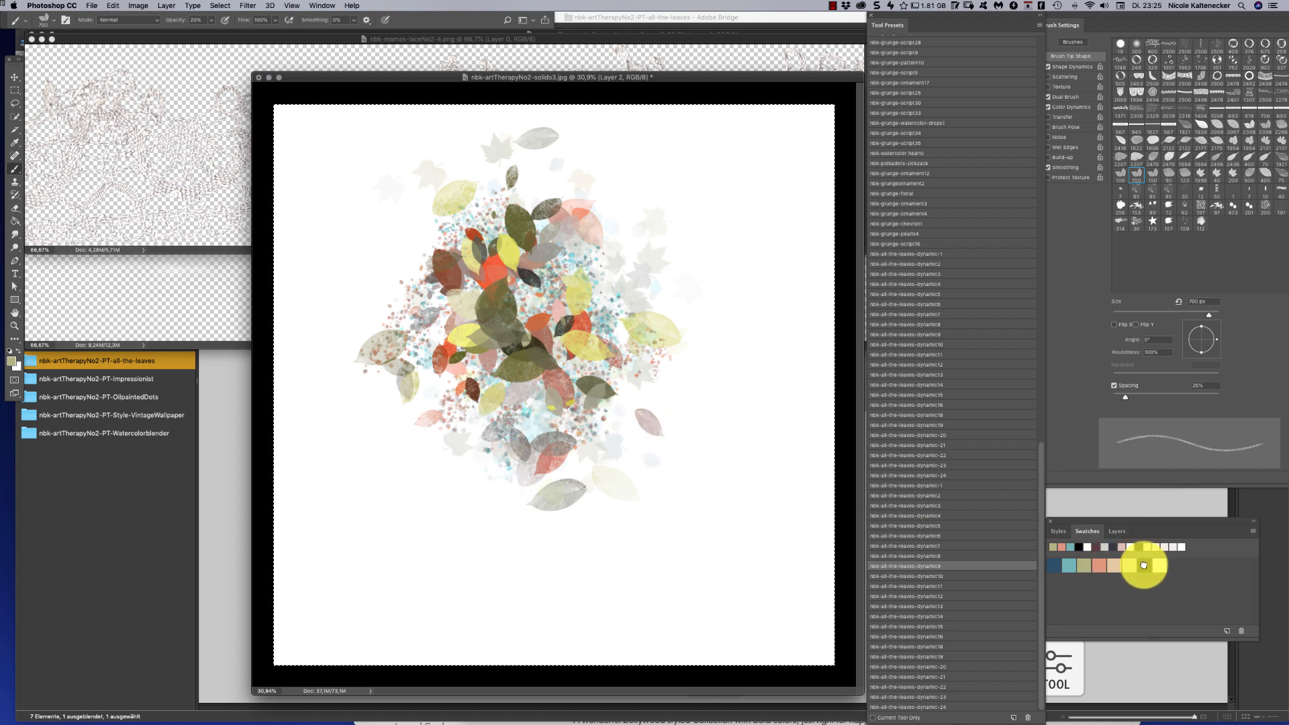
left_click(533, 423)
mouse_move(534, 421)
left_mouse_down()
mouse_move(538, 651)
mouse_move(544, 562)
mouse_move(542, 650)
left_mouse_up()
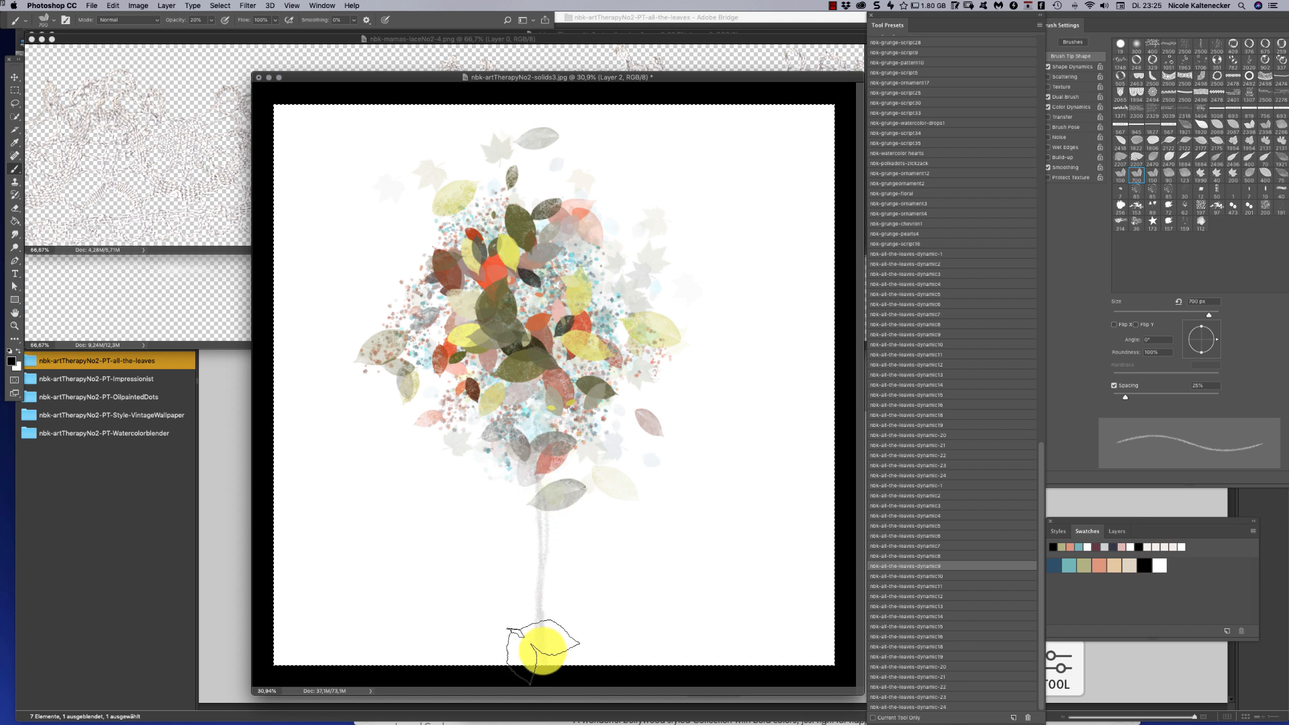
mouse_move(544, 598)
left_mouse_down()
mouse_move(540, 467)
mouse_move(541, 619)
mouse_move(547, 604)
mouse_move(538, 675)
left_mouse_up()
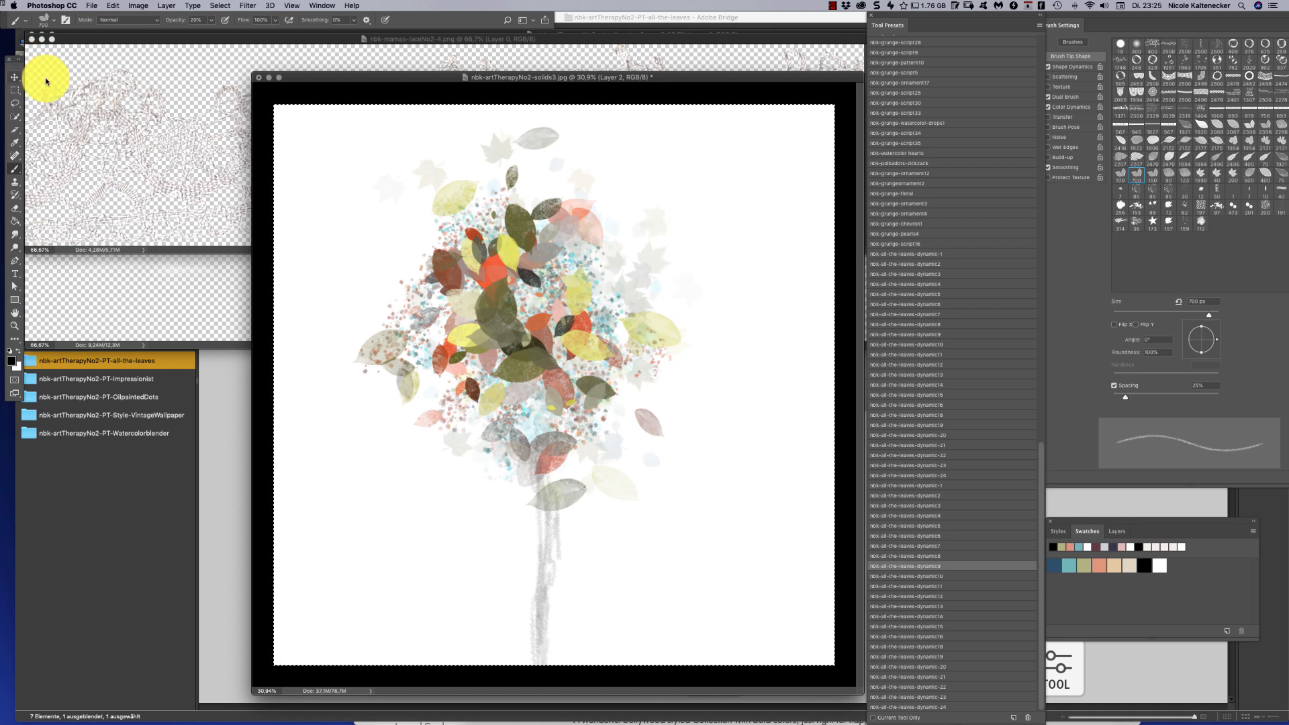
Scale the leaf tree down and place it in the lower-left part of the canvas
left_click(14, 77)
left_click_drag(738, 159, 566, 235)
key("super+t")
key("Return")
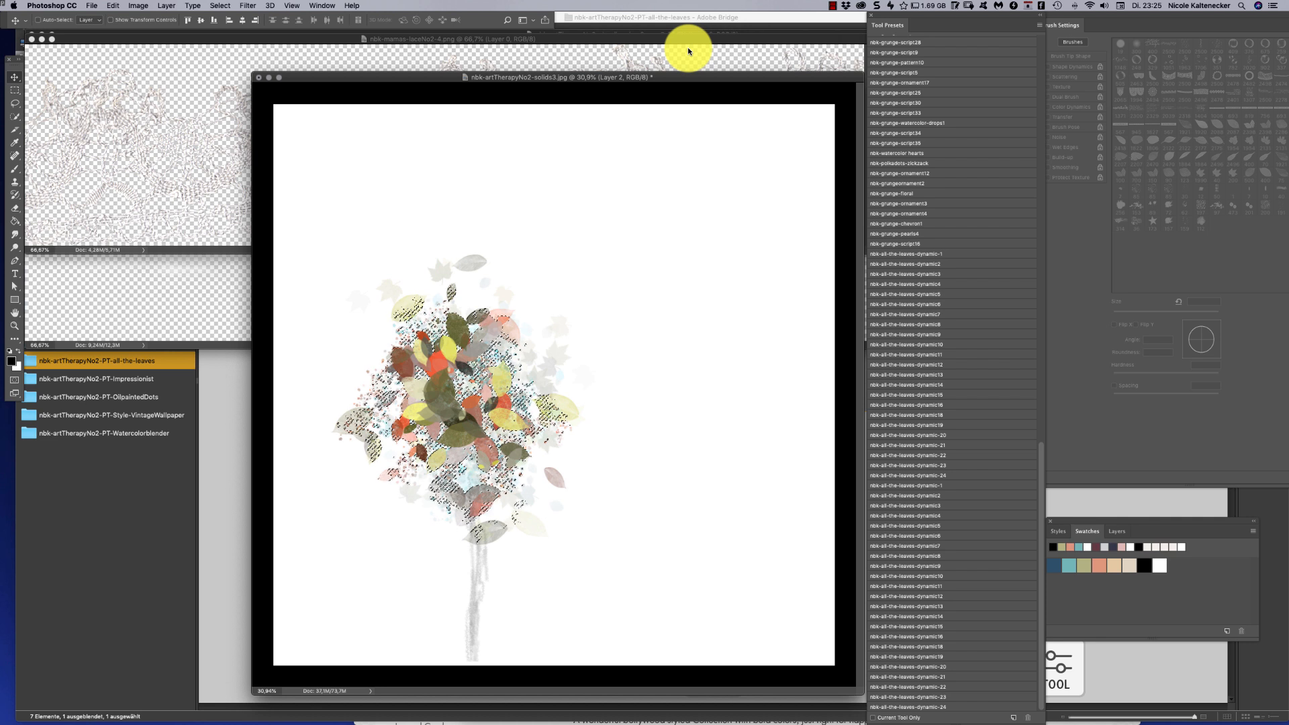
Remove the white fill from the background to bring back the brown paper texture, and reselect the leaf tree layer
left_click_drag(621, 193, 509, 470)
key("Delete")
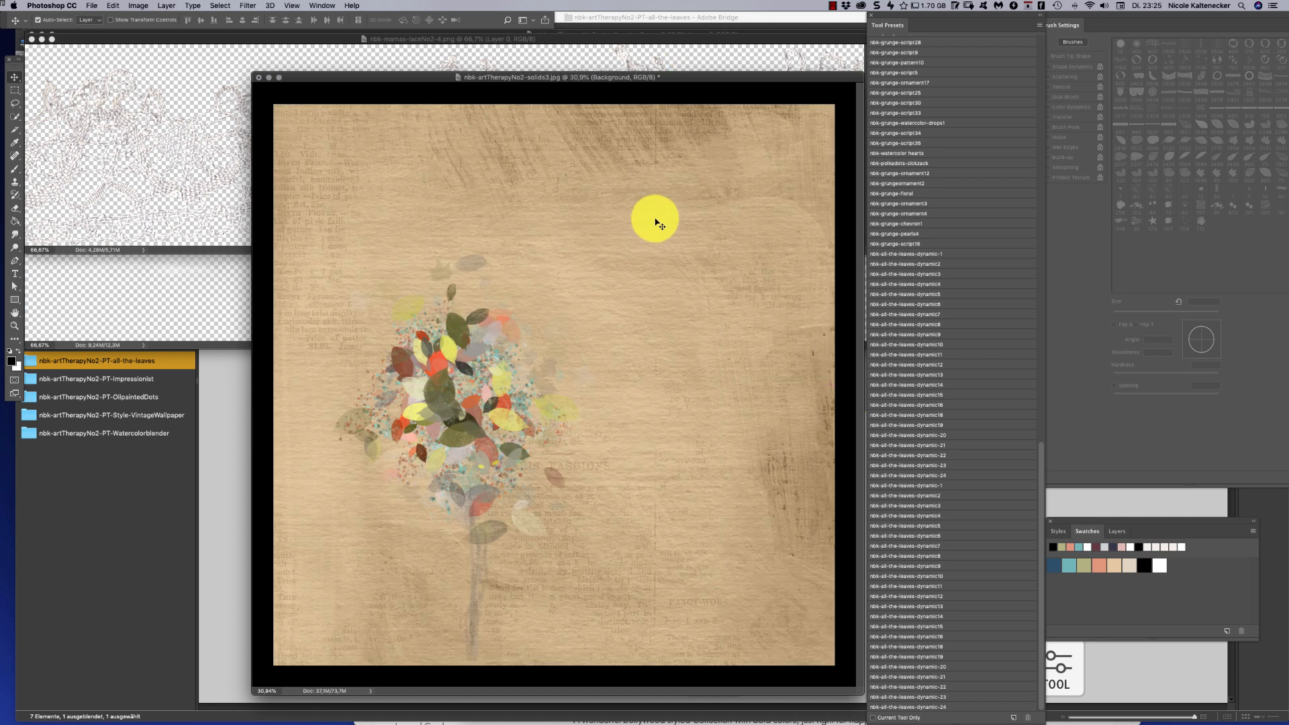
left_click_drag(579, 206, 359, 631)
key("ctrl+j")
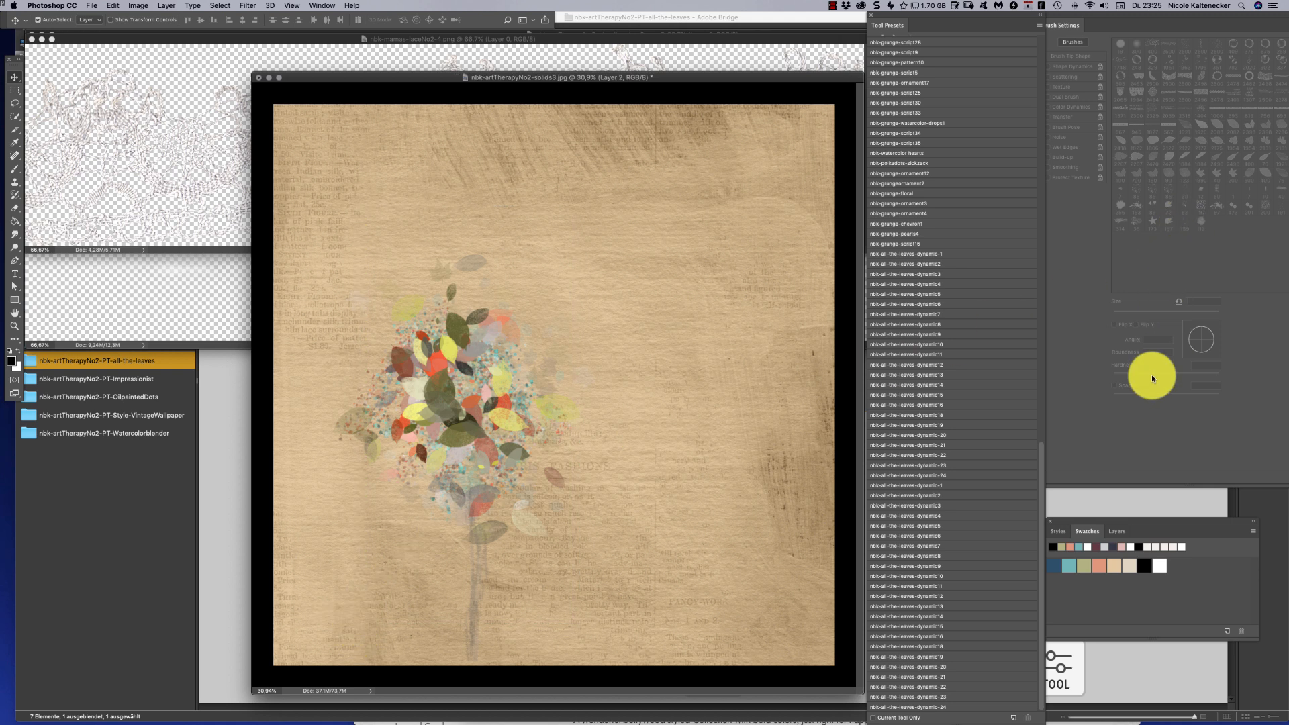
Try the Multiply, Color Burn and Linear Burn blend modes on the leaf tree layer
left_click(1113, 533)
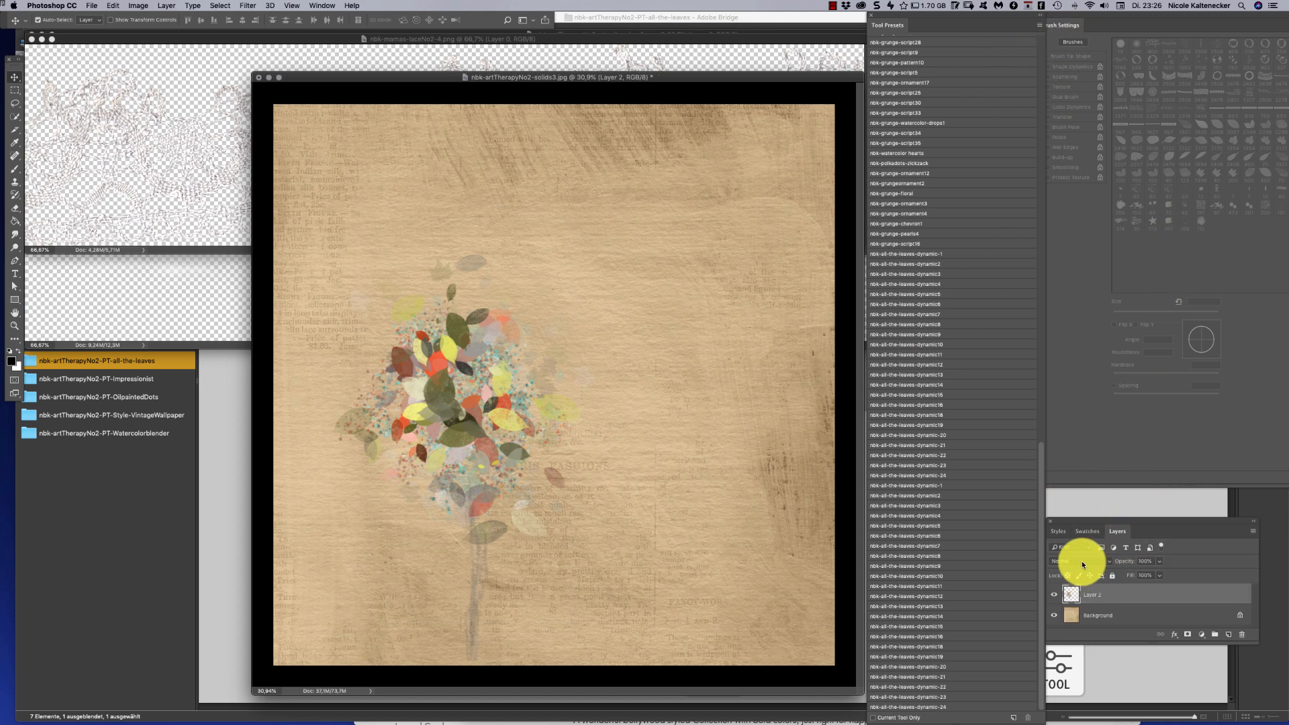
left_click(1079, 563)
left_click(1084, 589)
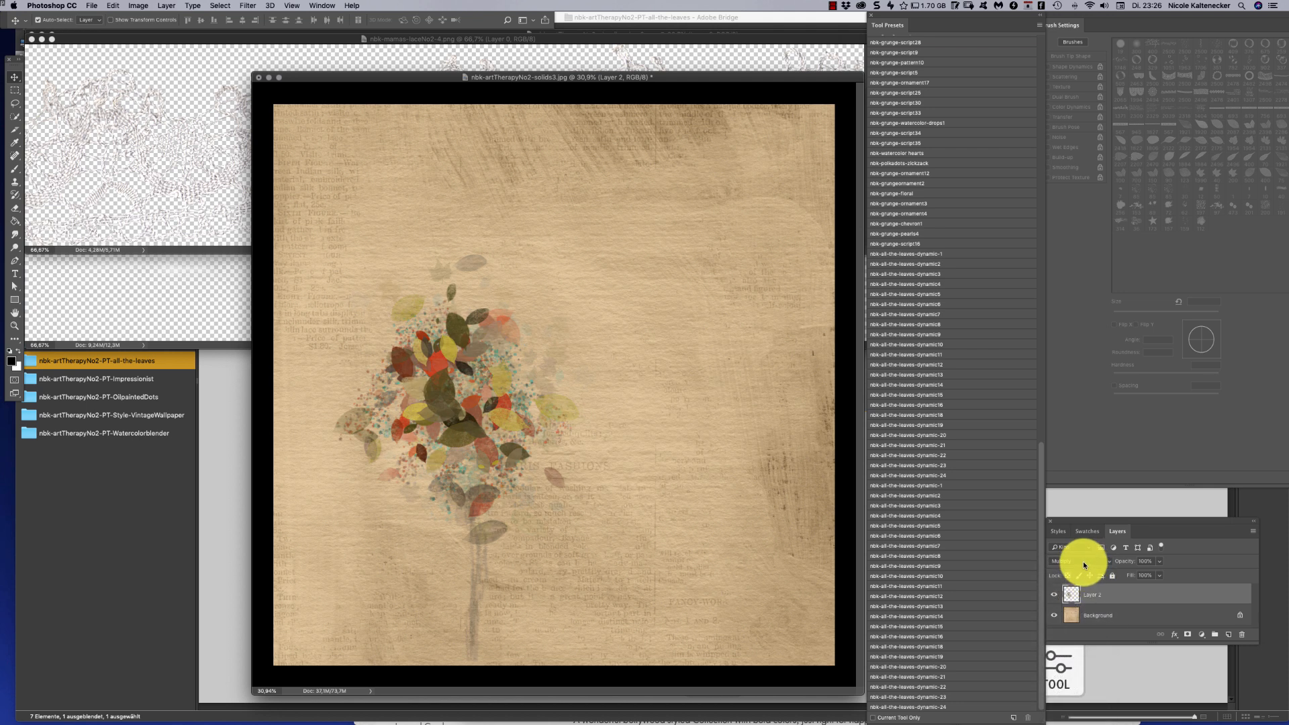
left_click(1084, 562)
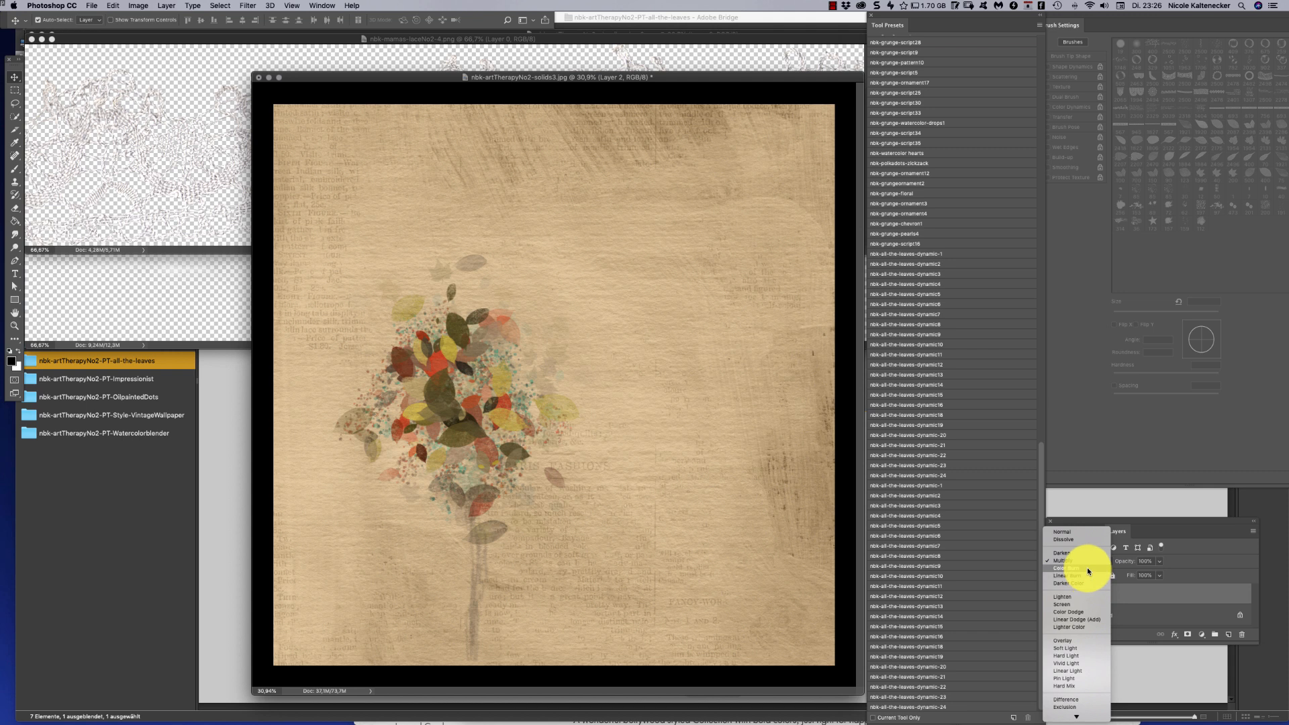
left_click(1087, 565)
left_click(1089, 562)
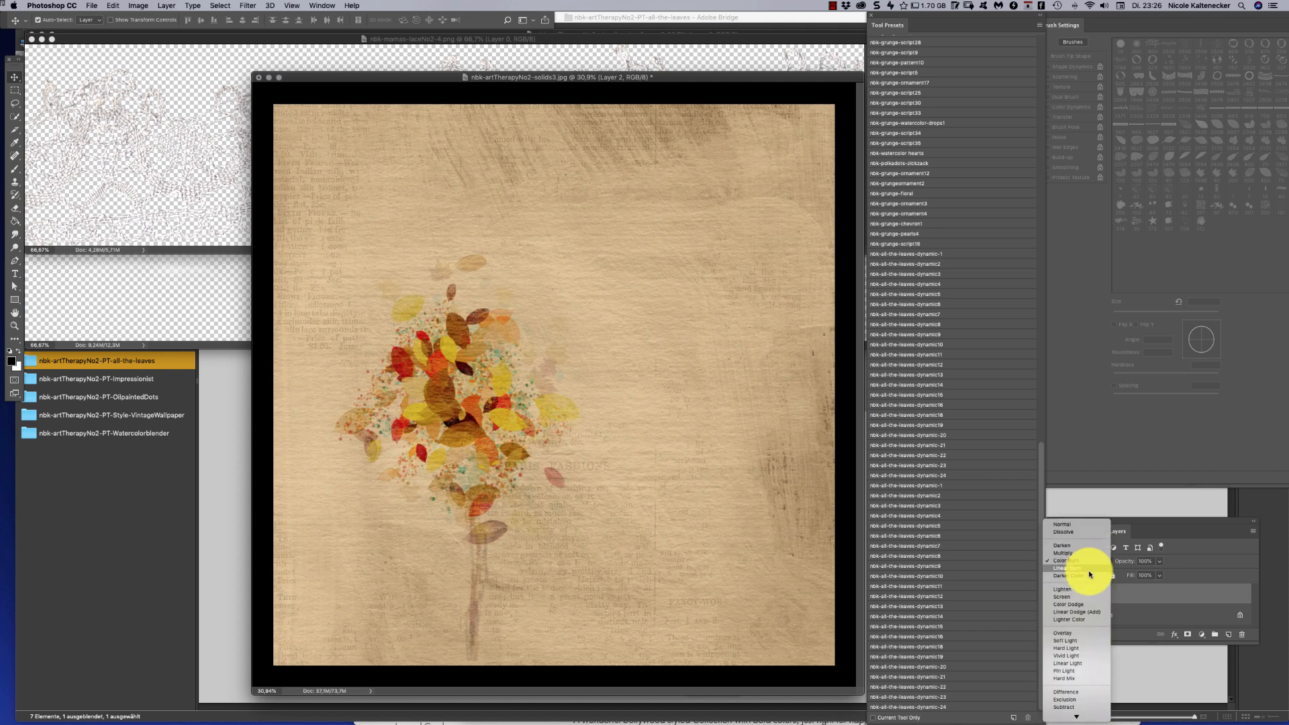
left_click(1090, 567)
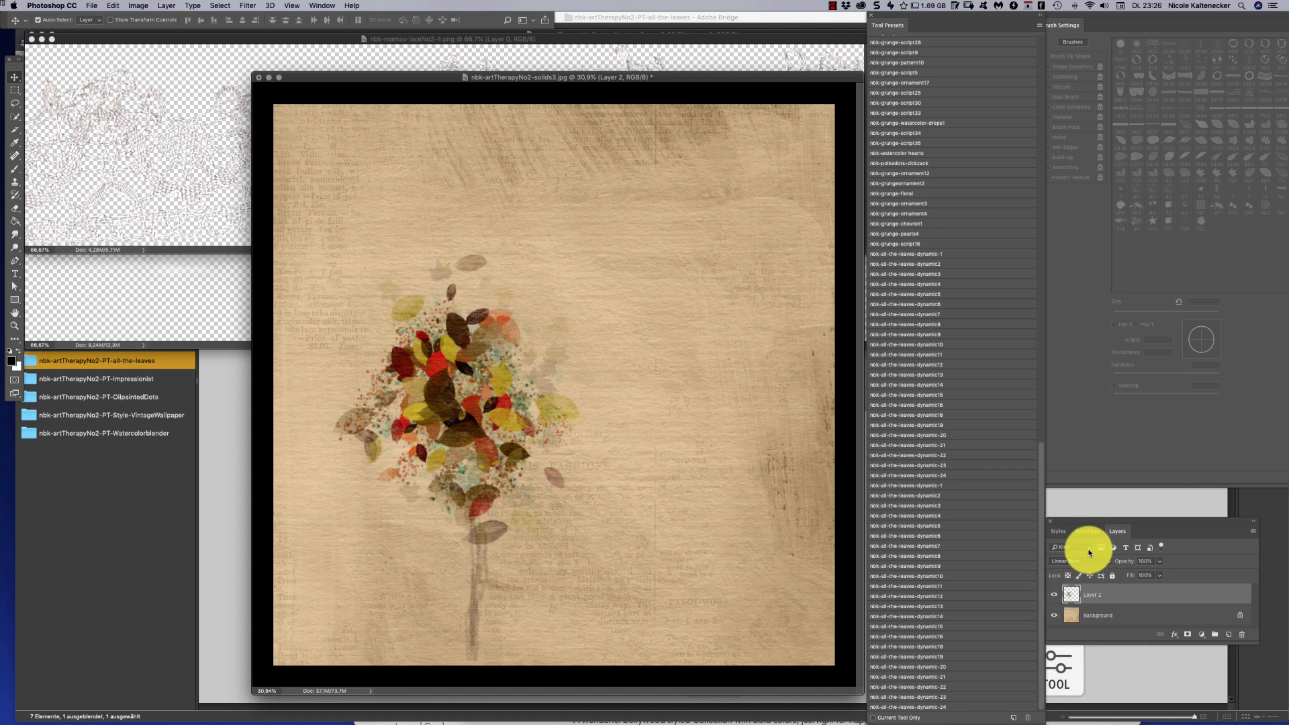
Try the lightening blend modes Lighten, Screen and Color Dodge on the leaf tree layer
left_click(1089, 565)
left_click(1089, 568)
left_click(1084, 561)
left_click(1085, 567)
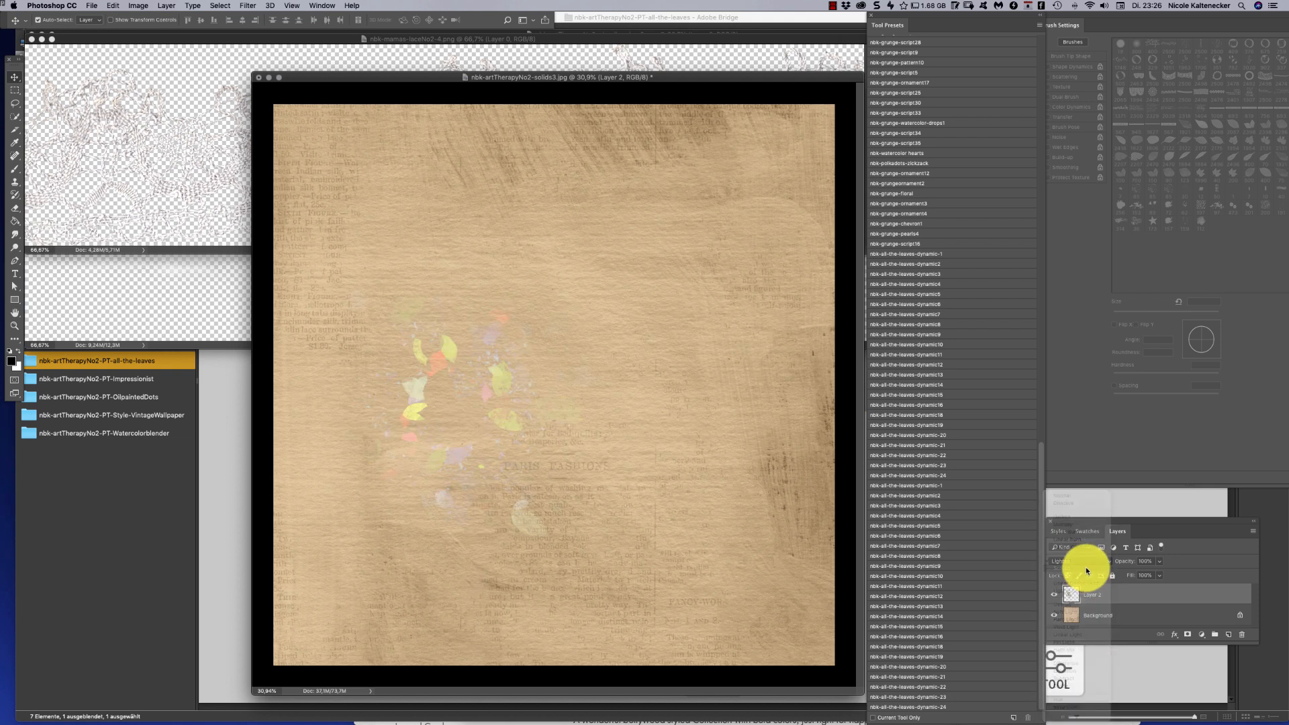
left_click(1079, 562)
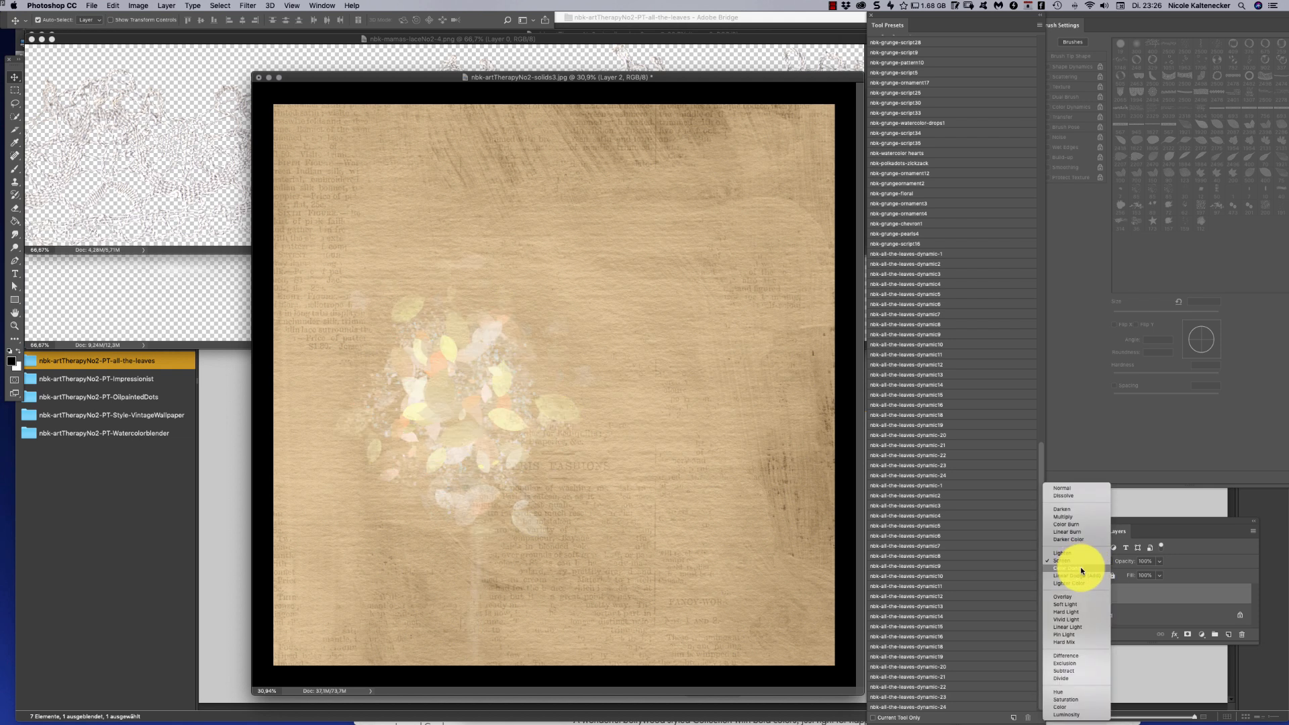
left_click(1083, 570)
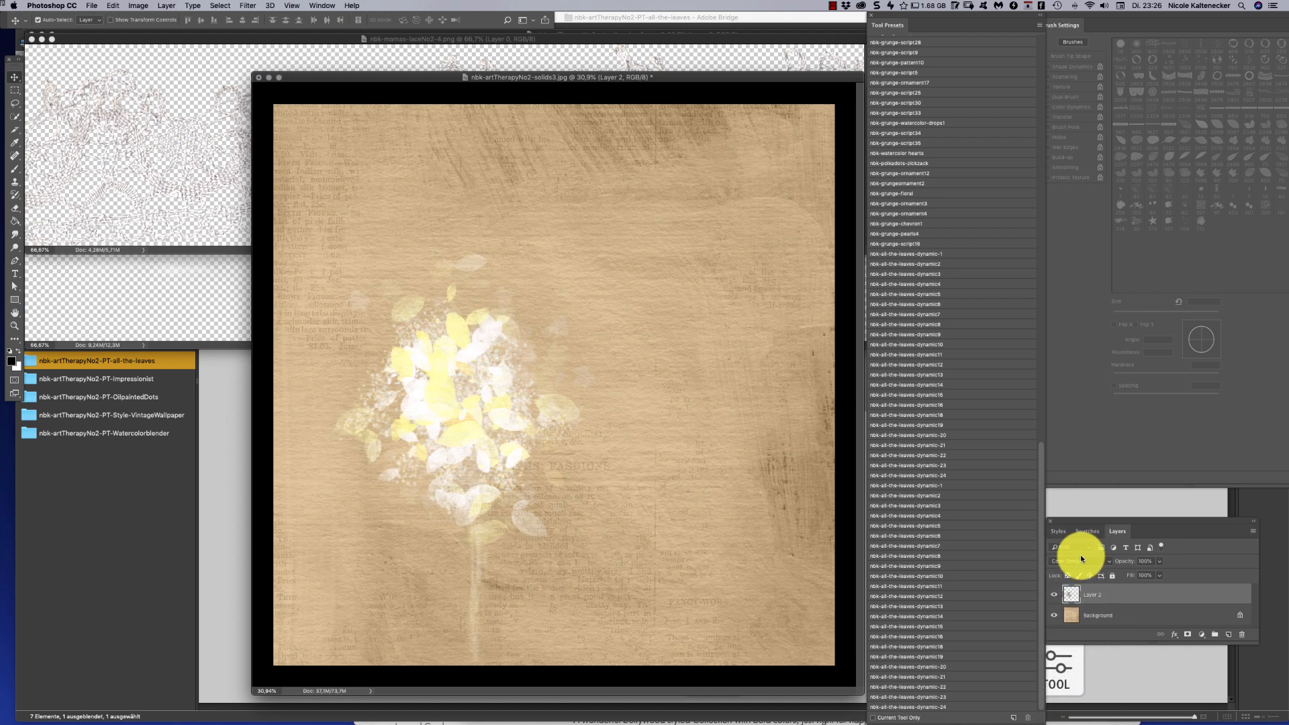
Set the leaf tree layer's blend mode to Hard Light
left_click(1083, 559)
left_click(1067, 586)
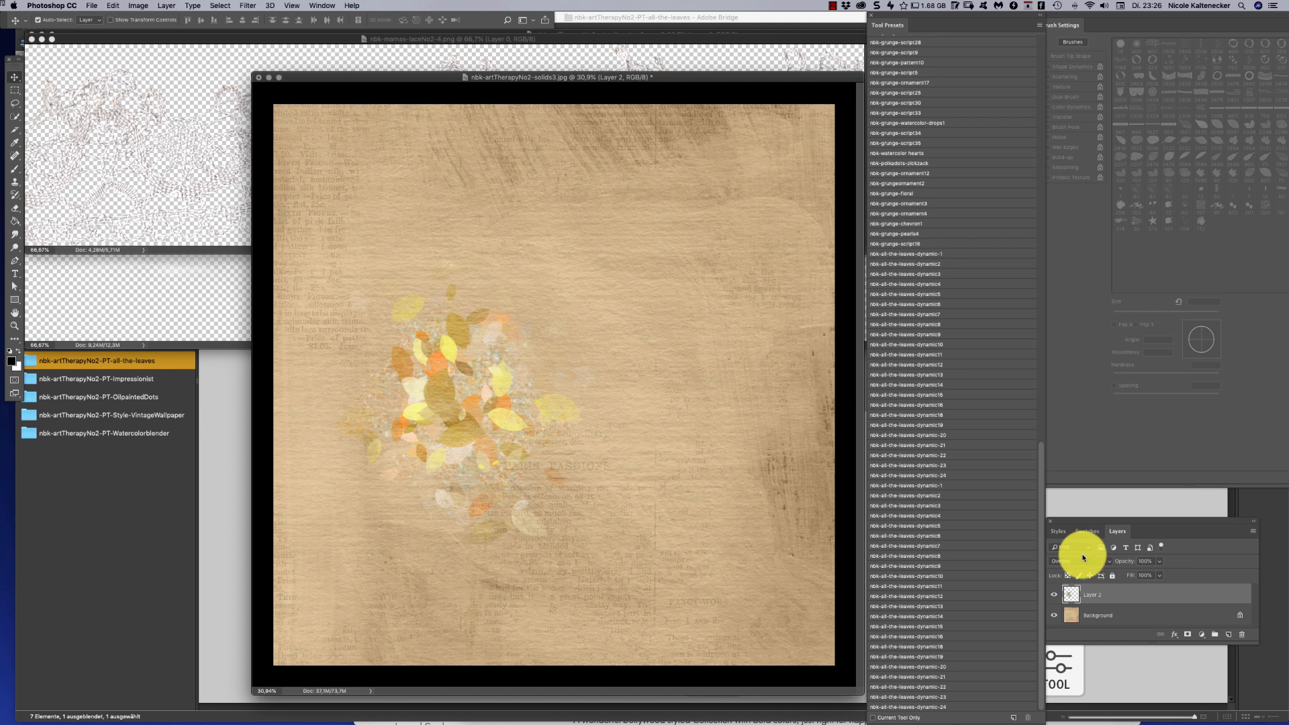
left_click(1083, 558)
left_click(1091, 577)
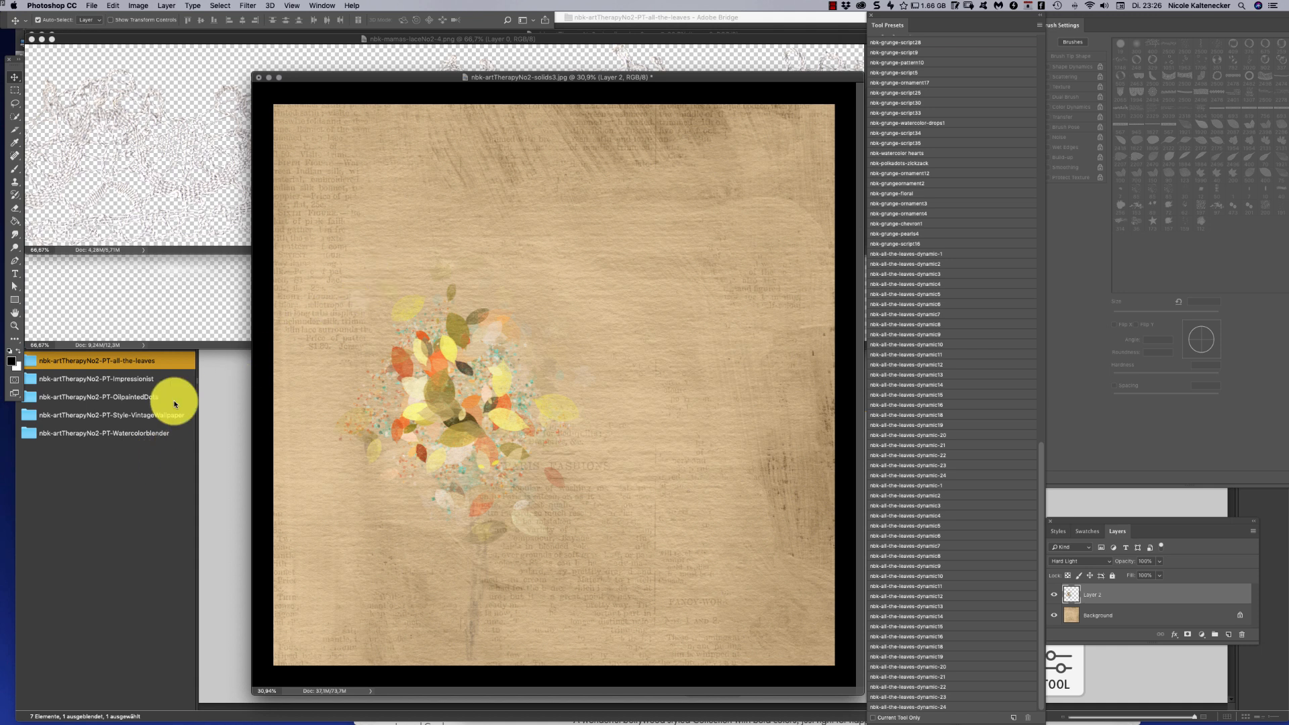
Switch to Adobe Bridge and show the preview and files of the nbk-artTherapyNo2-PT-Impressionist folder
left_click(141, 381)
left_click(161, 380)
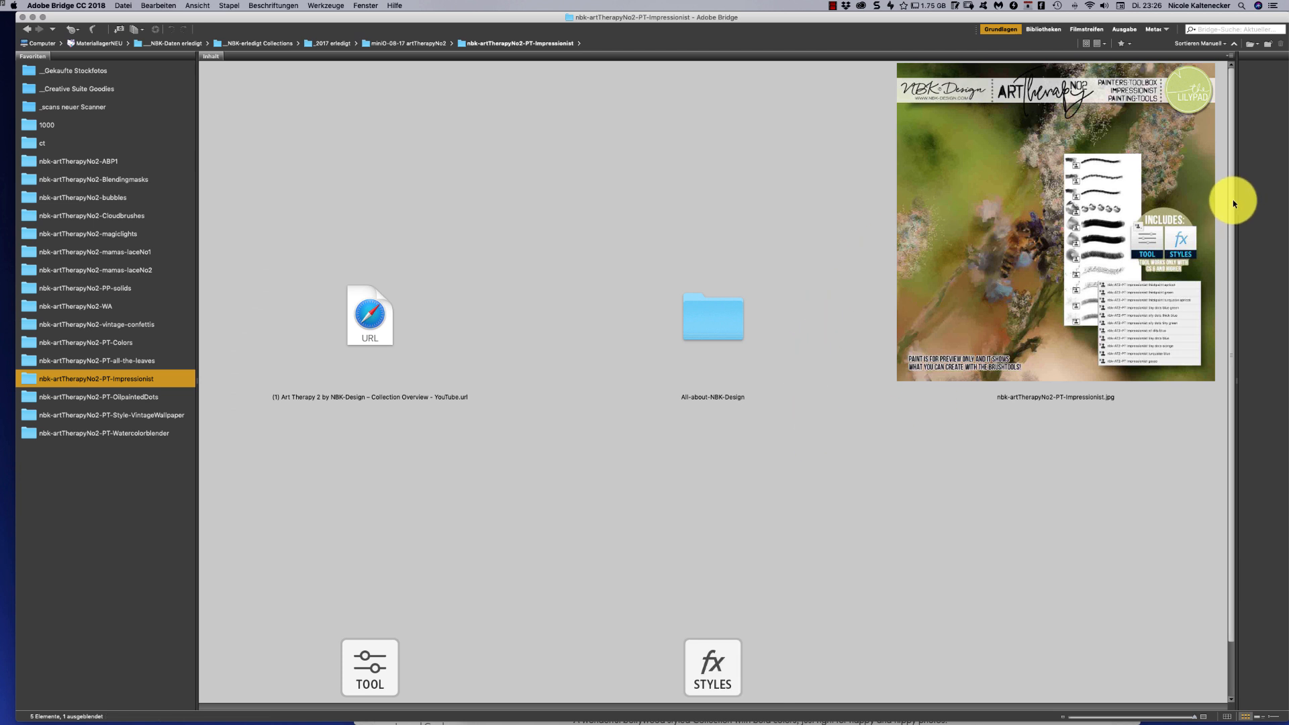
scroll(1160, 295, "down", 2)
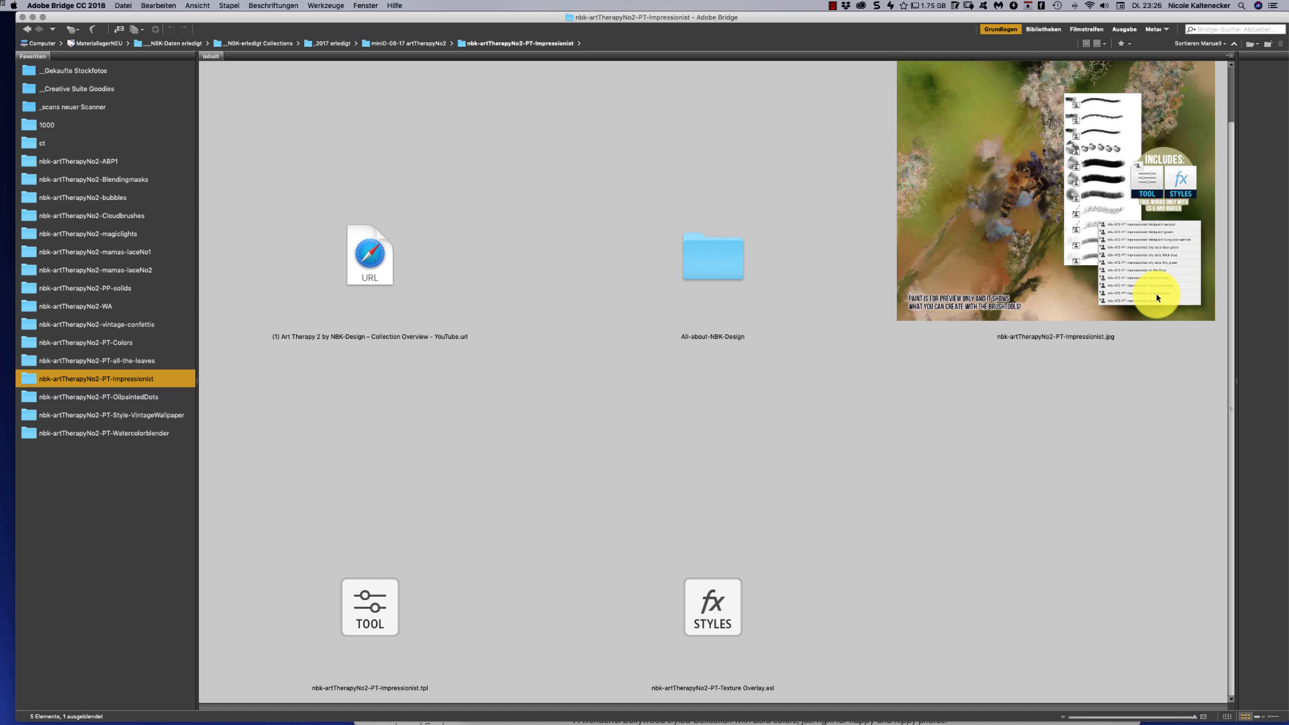
Load nbk-artTherapyNo2-PT-Impressionist.tpl and nbk-artTherapyNo2-PT-Texture Overlay.asl together into Photoshop
left_click(806, 560)
left_click(469, 595, "shift")
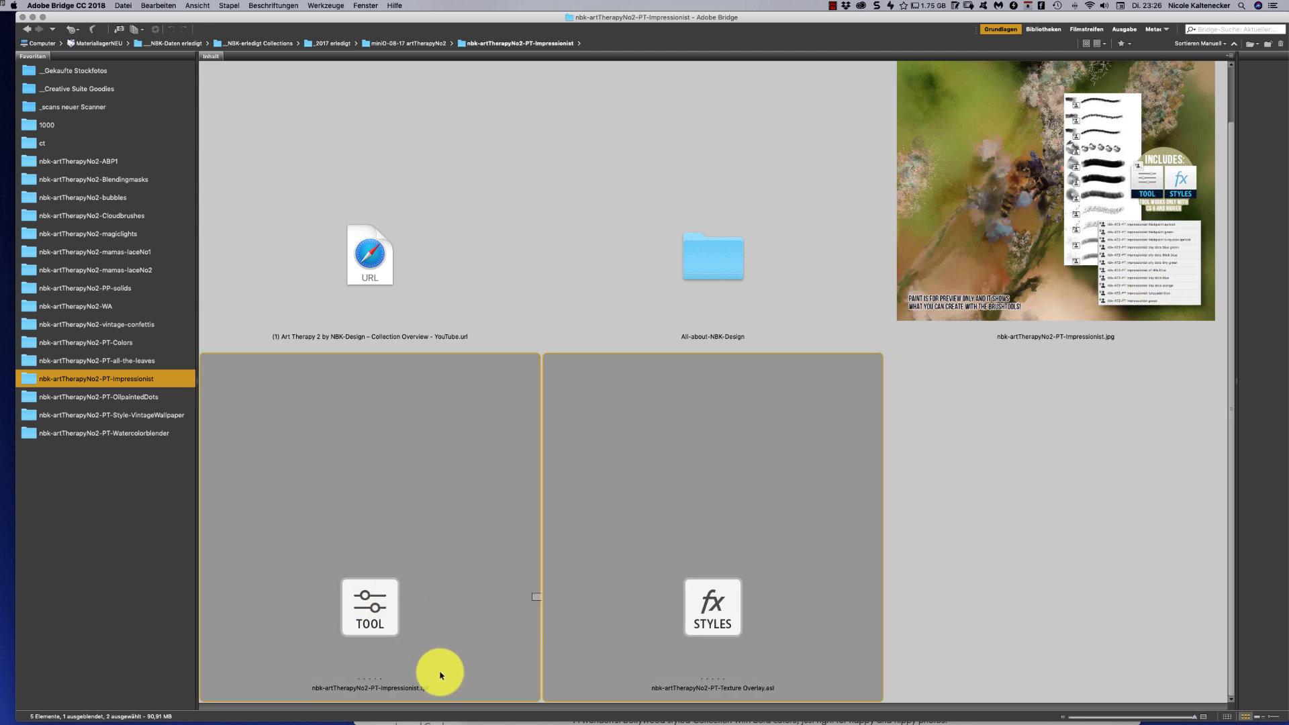
left_click(940, 549)
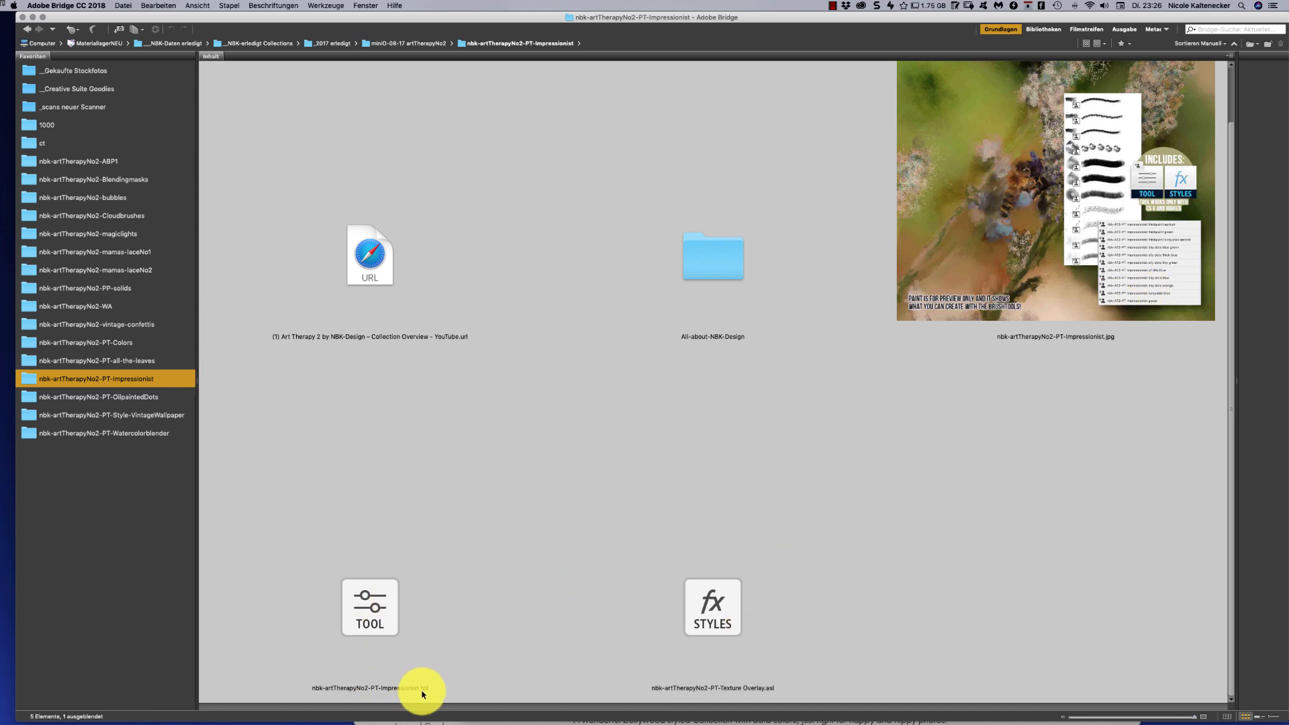
left_click(767, 672)
left_click(411, 616, "shift")
double_click(394, 612)
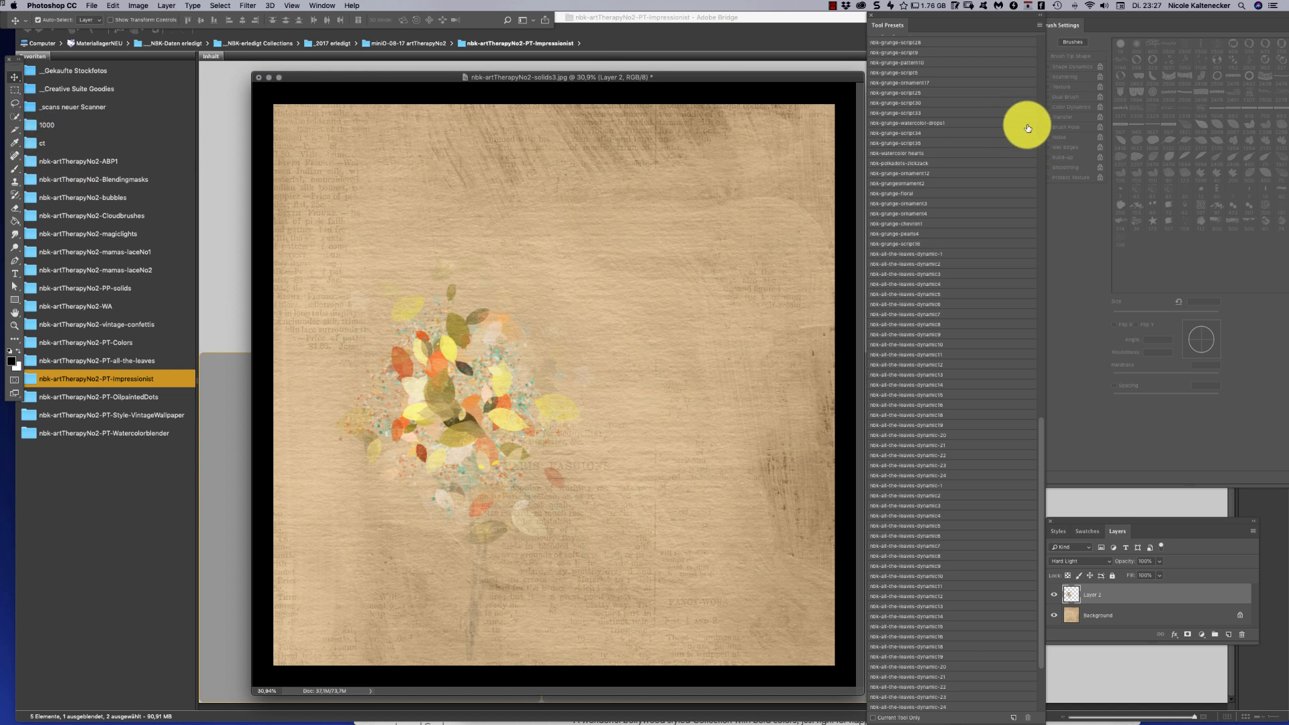
Test the Impressionist thickpaint apricot preset beside the leaf tree, and clear the whole layer
scroll(1042, 426, "down", 5)
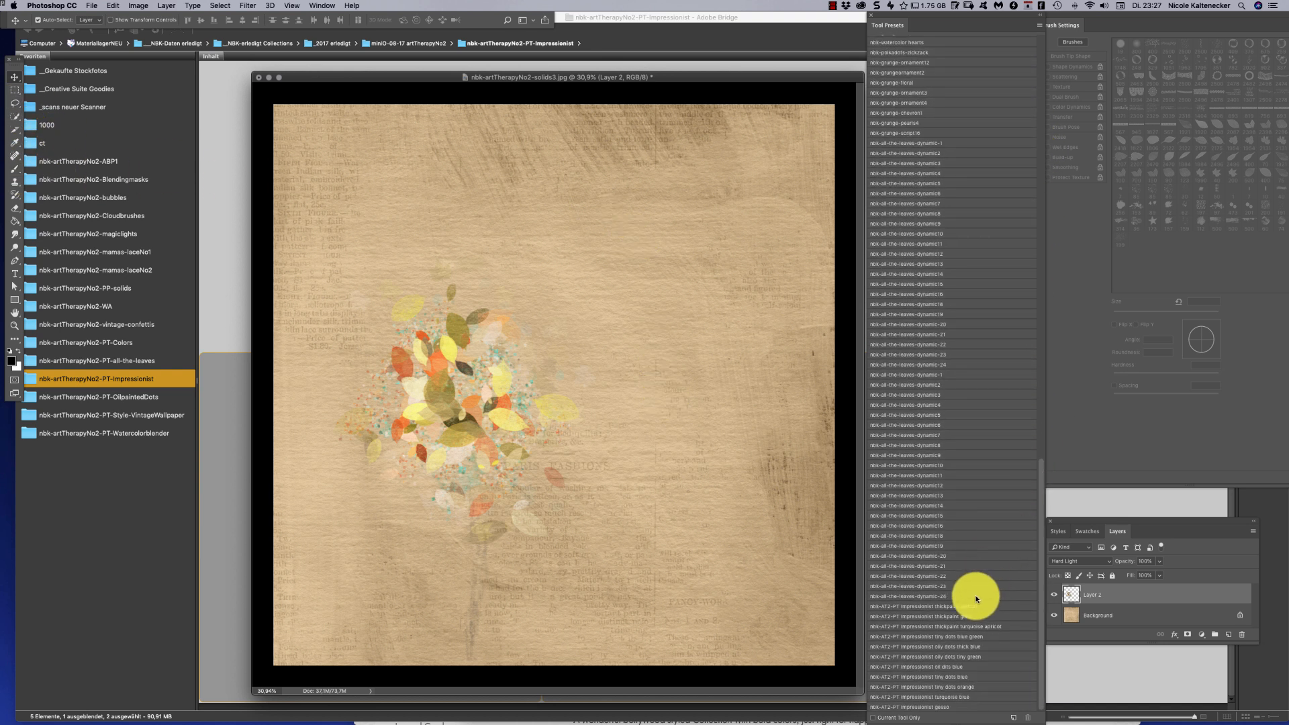
left_click(967, 607)
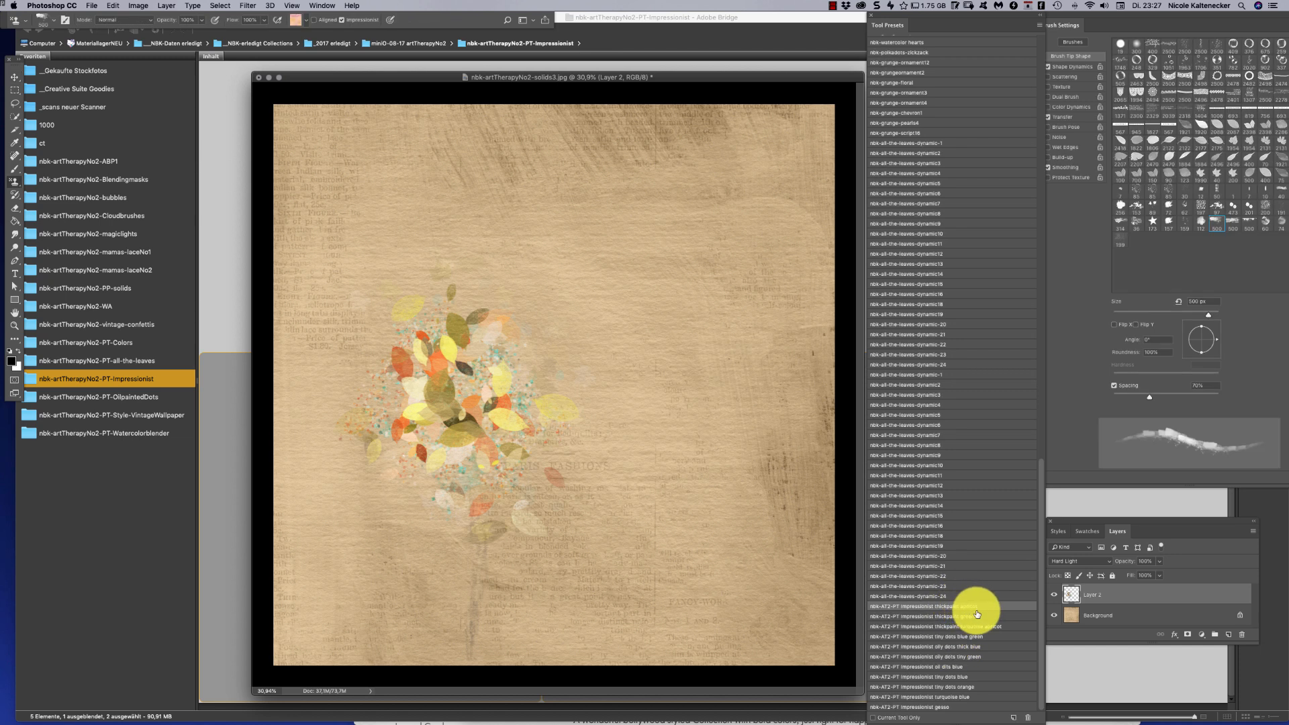
mouse_move(572, 397)
left_mouse_down()
mouse_move(582, 350)
mouse_move(642, 350)
mouse_move(673, 383)
mouse_move(724, 321)
mouse_move(637, 279)
mouse_move(653, 415)
mouse_move(680, 353)
mouse_move(669, 365)
mouse_move(711, 420)
left_mouse_up()
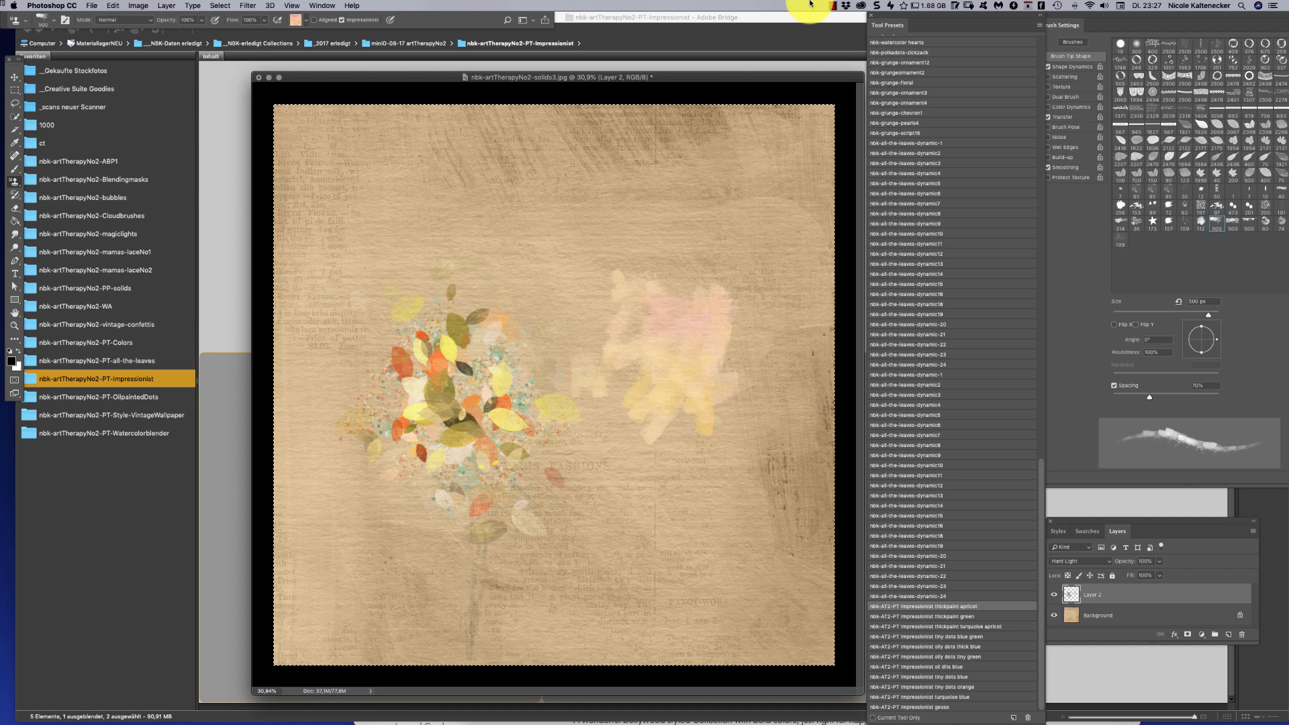
key("BackSpace")
Add a new layer and brush apricot and pink thick-paint strokes across the upper and middle canvas
key("super+shift+n")
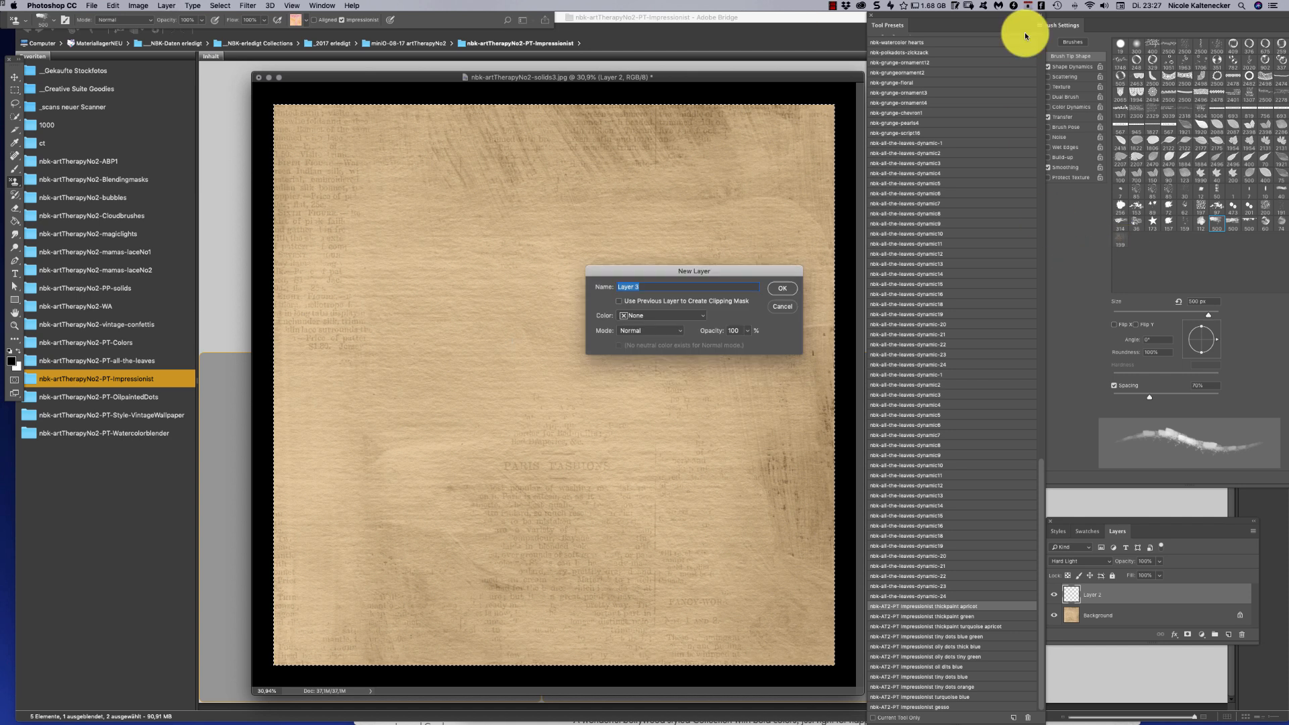
key("Return")
mouse_move(682, 159)
left_mouse_down()
mouse_move(629, 129)
mouse_move(682, 123)
mouse_move(662, 163)
mouse_move(642, 381)
mouse_move(606, 267)
mouse_move(590, 357)
mouse_move(551, 293)
mouse_move(526, 295)
mouse_move(539, 286)
mouse_move(519, 320)
mouse_move(528, 387)
mouse_move(487, 464)
mouse_move(509, 441)
mouse_move(501, 460)
mouse_move(522, 401)
mouse_move(516, 370)
mouse_move(420, 315)
mouse_move(497, 417)
left_mouse_up()
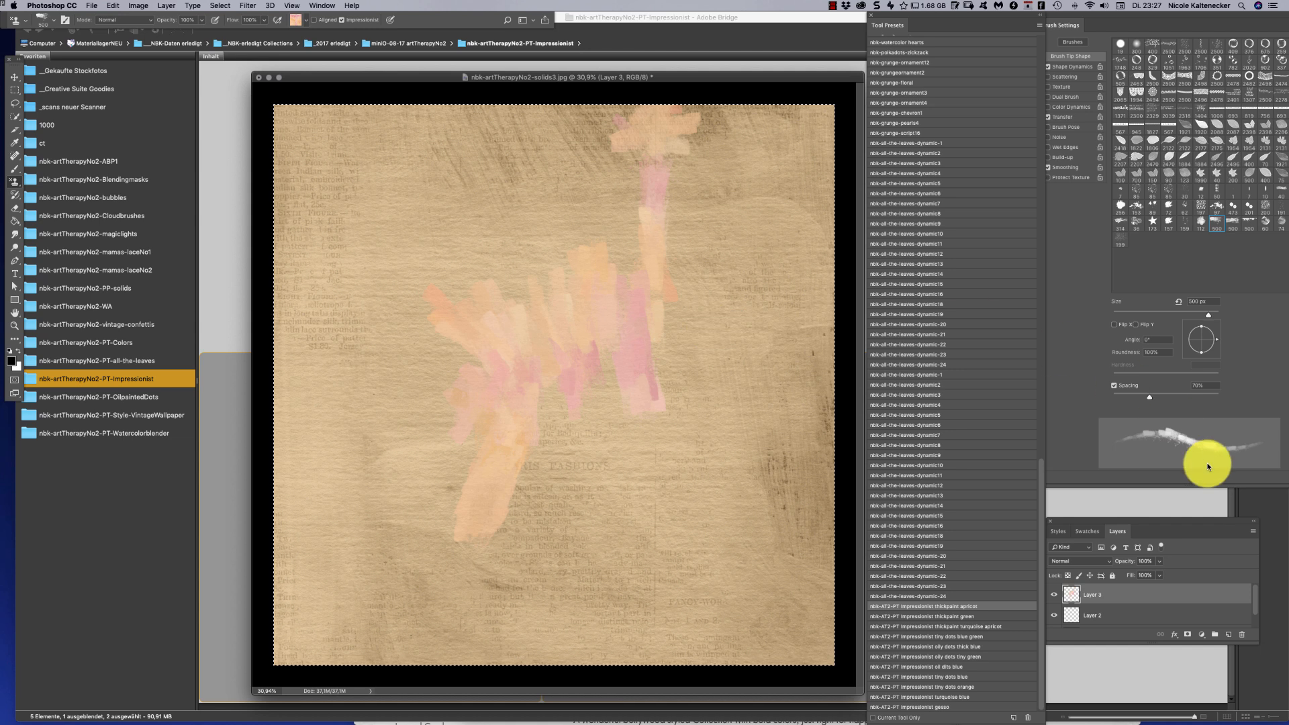
Fill the Background layer with white
left_click(1135, 615)
scroll(1249, 607, "down", 1)
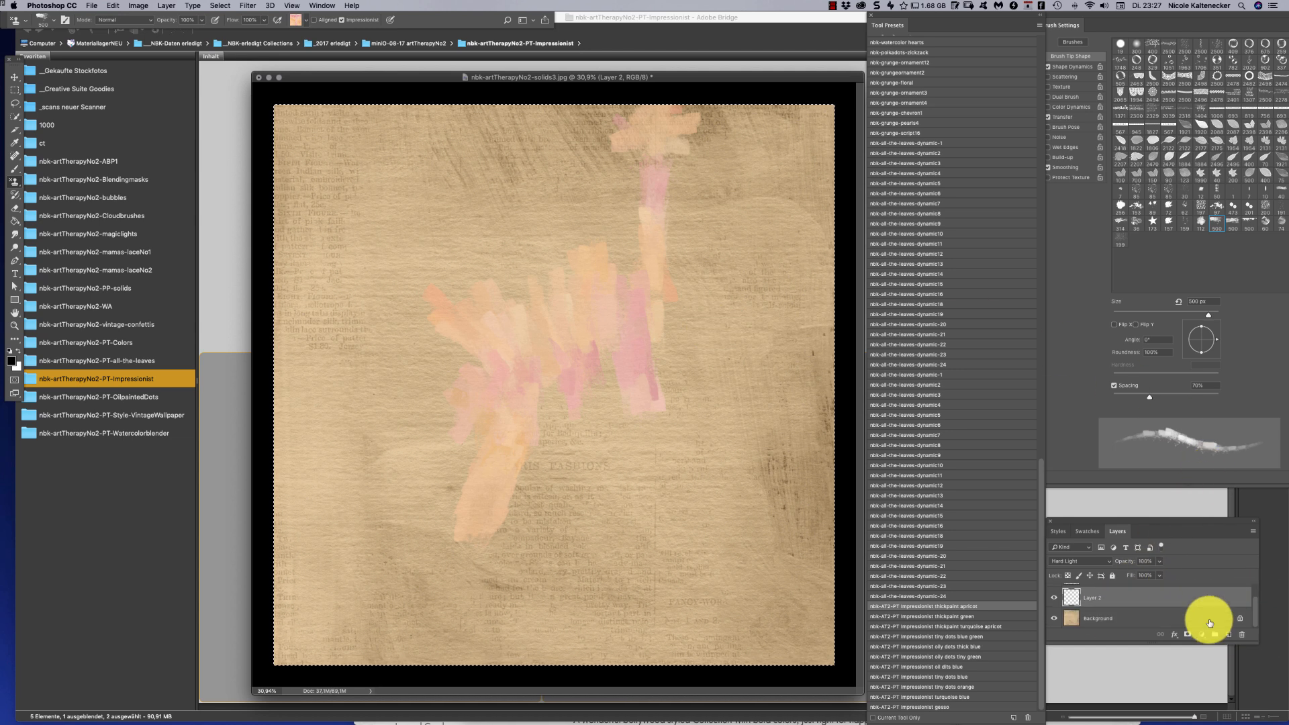
left_click(1202, 619)
key("super+BackSpace")
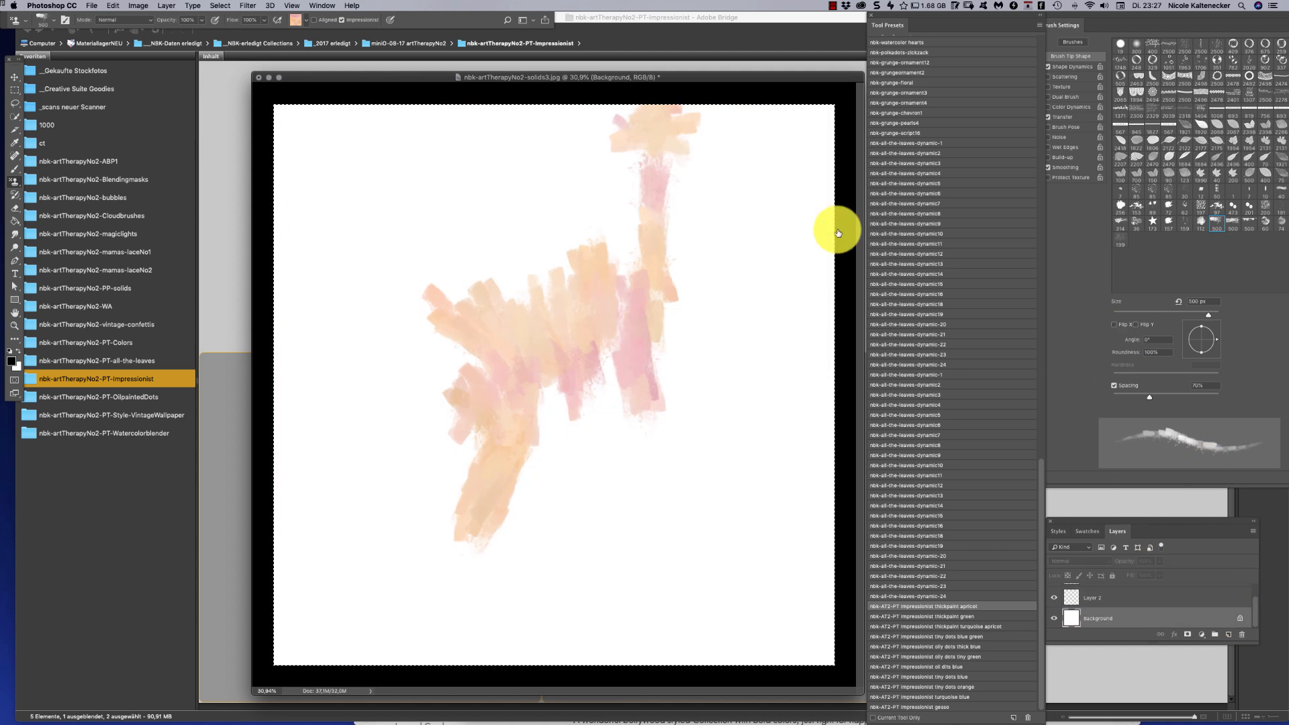
Paint green strokes around the apricot ones on the Background layer with the Impressionist thickpaint green preset
left_click(961, 616)
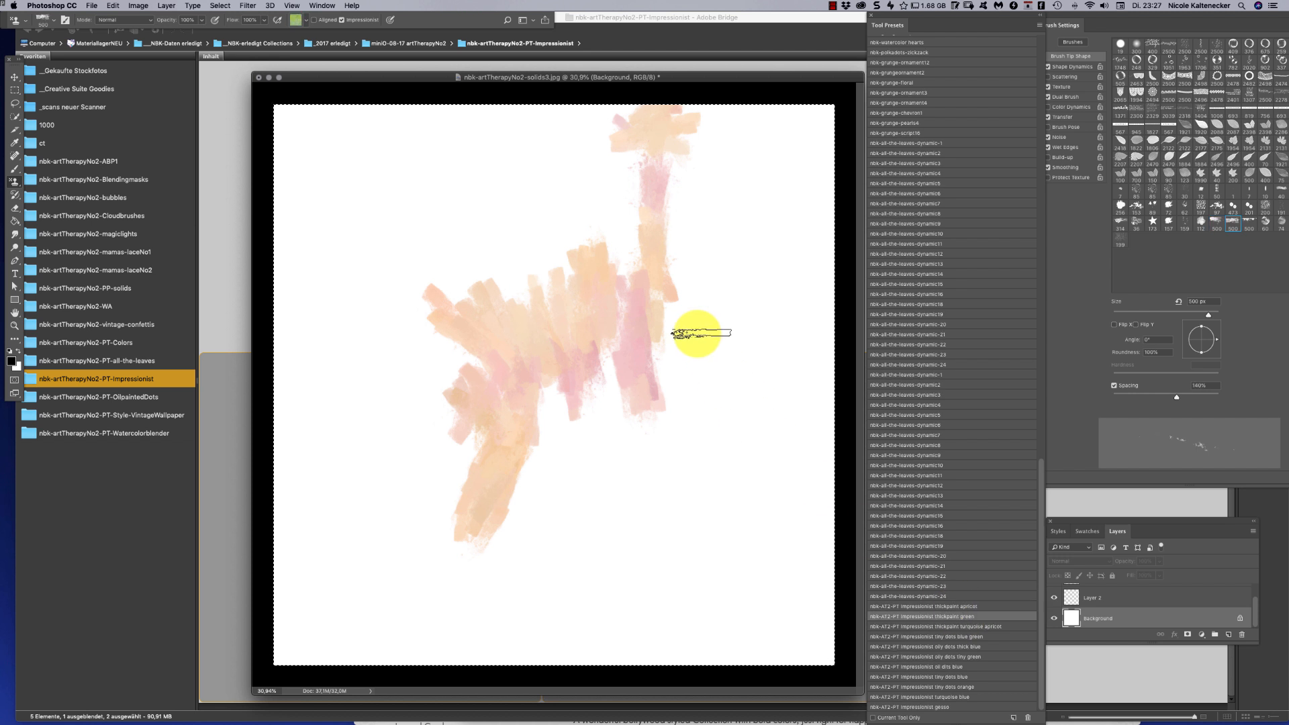
mouse_move(696, 278)
left_mouse_down()
mouse_move(688, 185)
mouse_move(679, 238)
mouse_move(662, 158)
mouse_move(676, 204)
mouse_move(675, 181)
mouse_move(722, 97)
mouse_move(693, 172)
mouse_move(698, 96)
mouse_move(672, 107)
mouse_move(698, 95)
mouse_move(667, 148)
mouse_move(700, 204)
mouse_move(709, 265)
mouse_move(657, 300)
mouse_move(682, 294)
mouse_move(669, 305)
mouse_move(684, 324)
mouse_move(658, 283)
mouse_move(664, 359)
mouse_move(646, 292)
mouse_move(681, 418)
mouse_move(662, 368)
mouse_move(672, 496)
mouse_move(662, 478)
mouse_move(681, 444)
mouse_move(624, 541)
left_mouse_up()
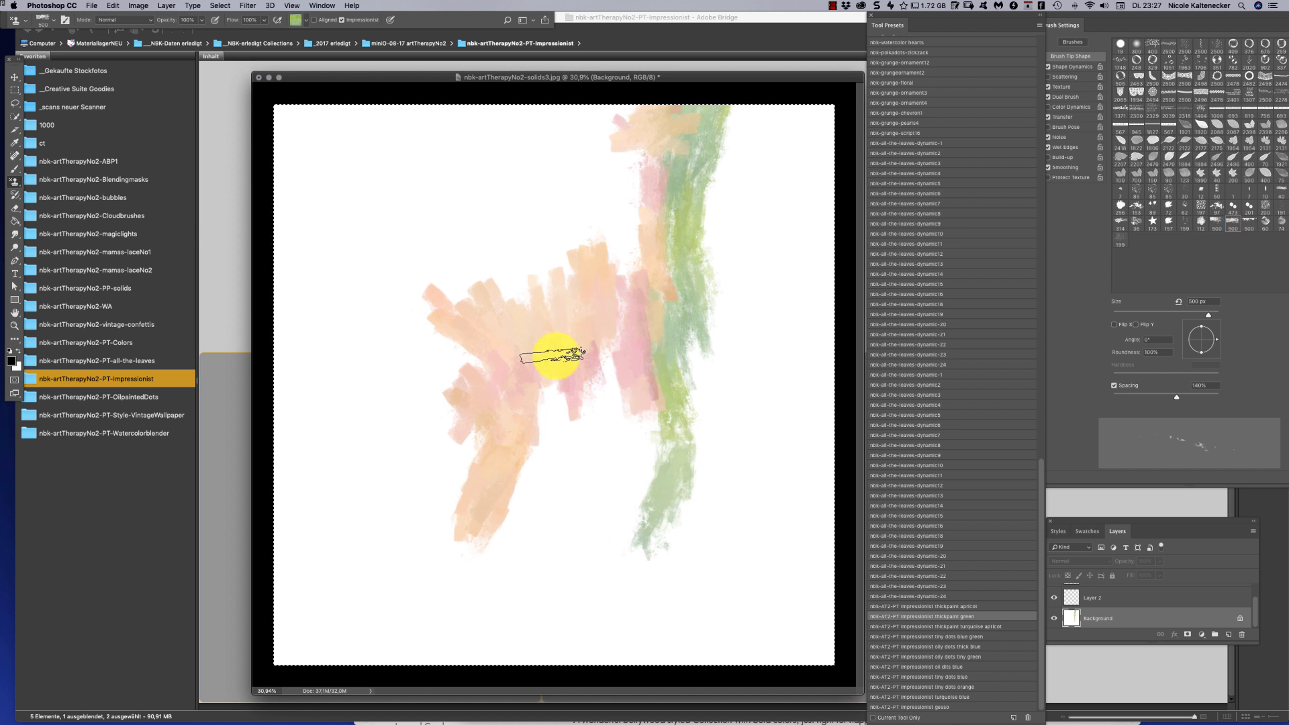
mouse_move(599, 374)
left_mouse_down()
mouse_move(598, 446)
mouse_move(601, 403)
mouse_move(573, 362)
mouse_move(613, 415)
mouse_move(582, 490)
mouse_move(593, 454)
mouse_move(616, 482)
mouse_move(618, 528)
mouse_move(605, 452)
mouse_move(546, 501)
mouse_move(574, 429)
mouse_move(602, 439)
mouse_move(548, 452)
mouse_move(635, 468)
mouse_move(588, 413)
mouse_move(525, 428)
mouse_move(541, 405)
mouse_move(562, 429)
mouse_move(567, 421)
mouse_move(507, 304)
left_mouse_up()
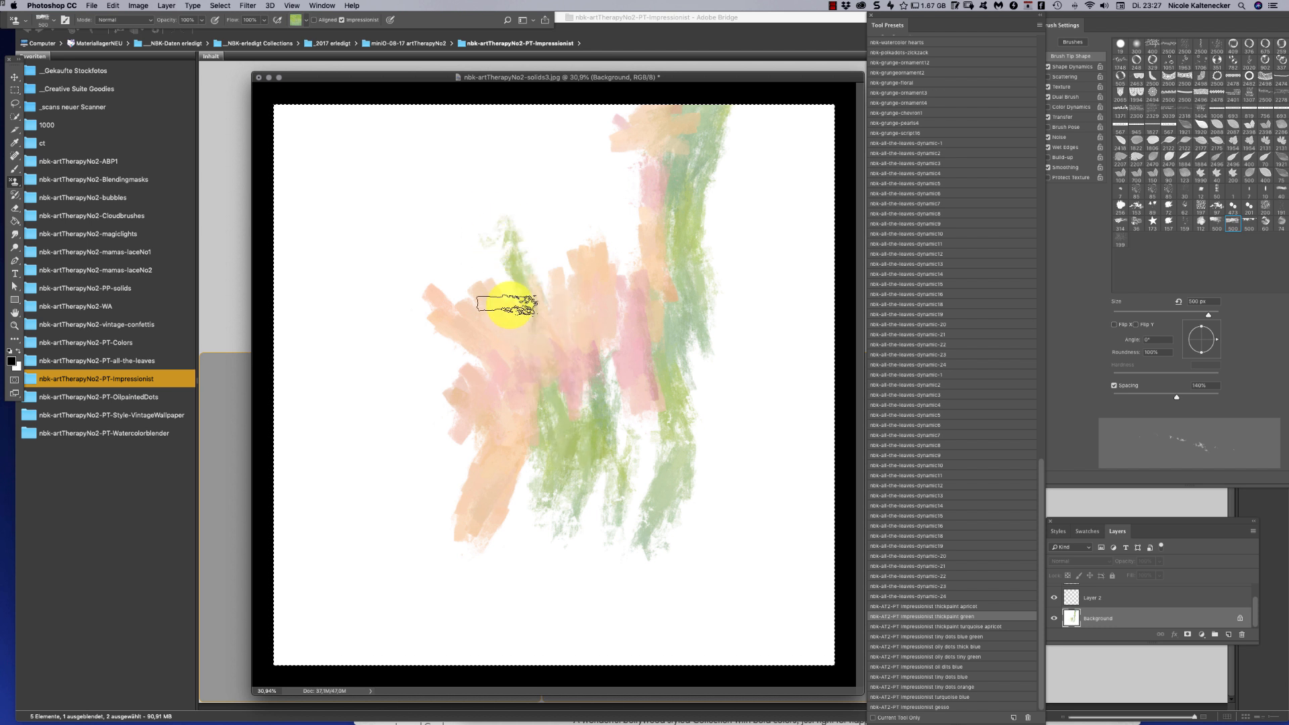
mouse_move(497, 248)
left_mouse_down()
mouse_move(534, 200)
mouse_move(545, 275)
left_mouse_up()
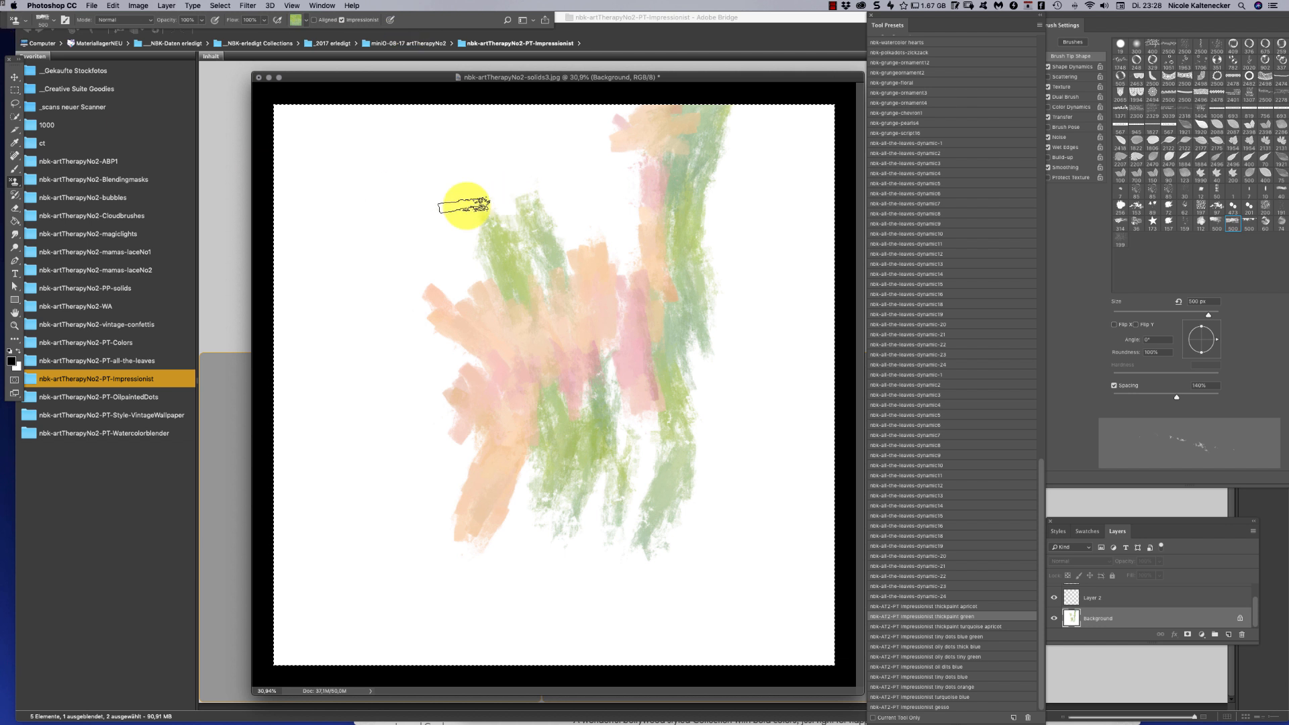
left_click(461, 203)
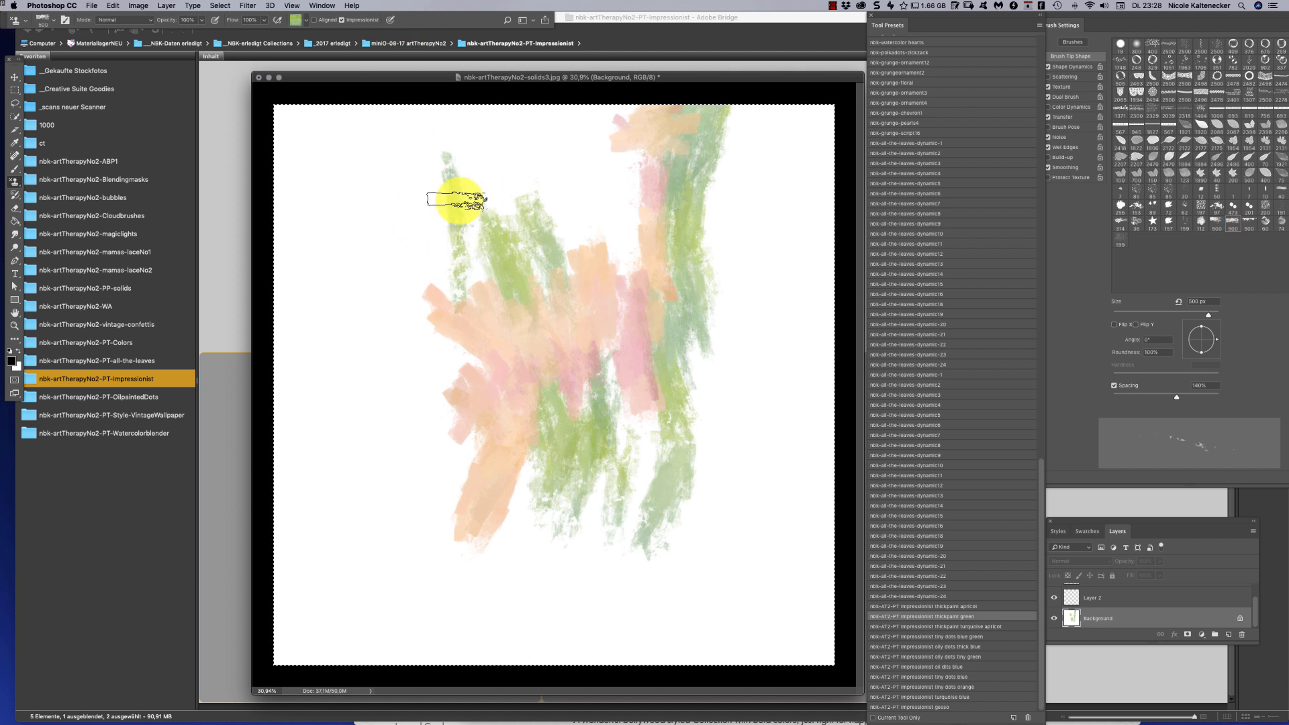
left_click(445, 266)
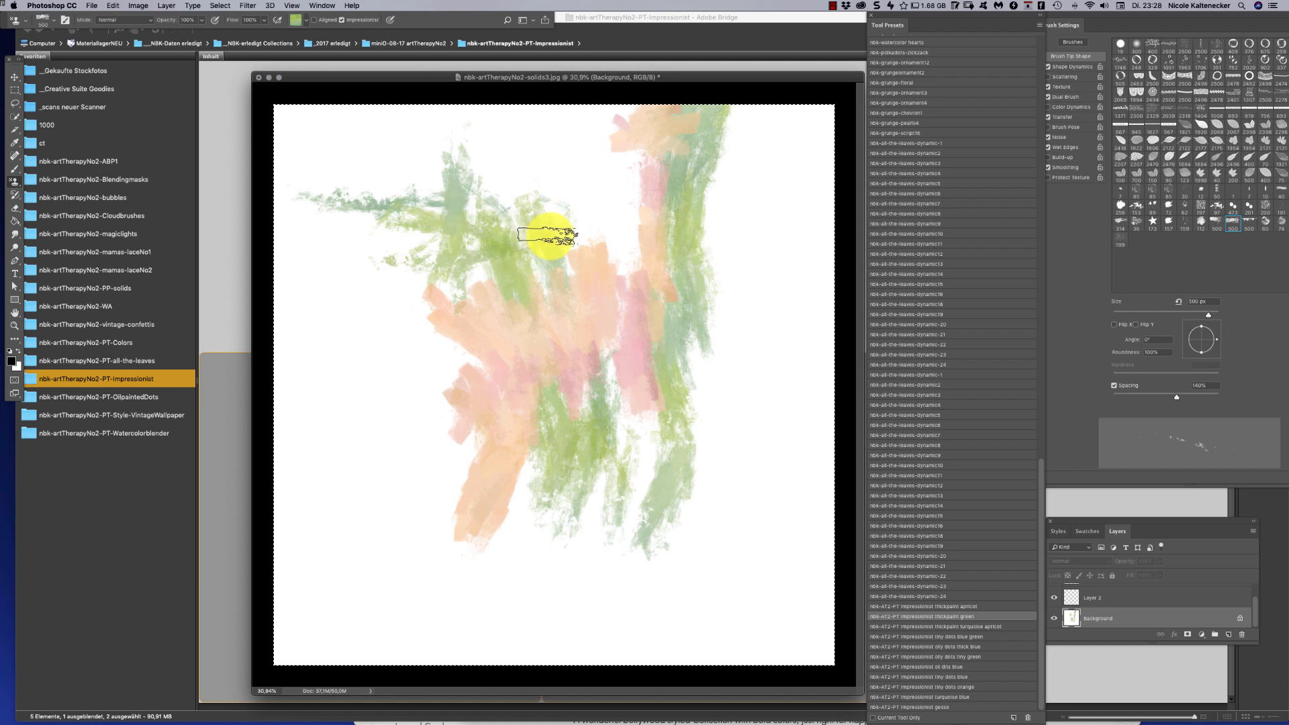
Extend the green thick-paint strokes across the upper canvas and down beyond the pink stroke on the Background layer
left_click(567, 198)
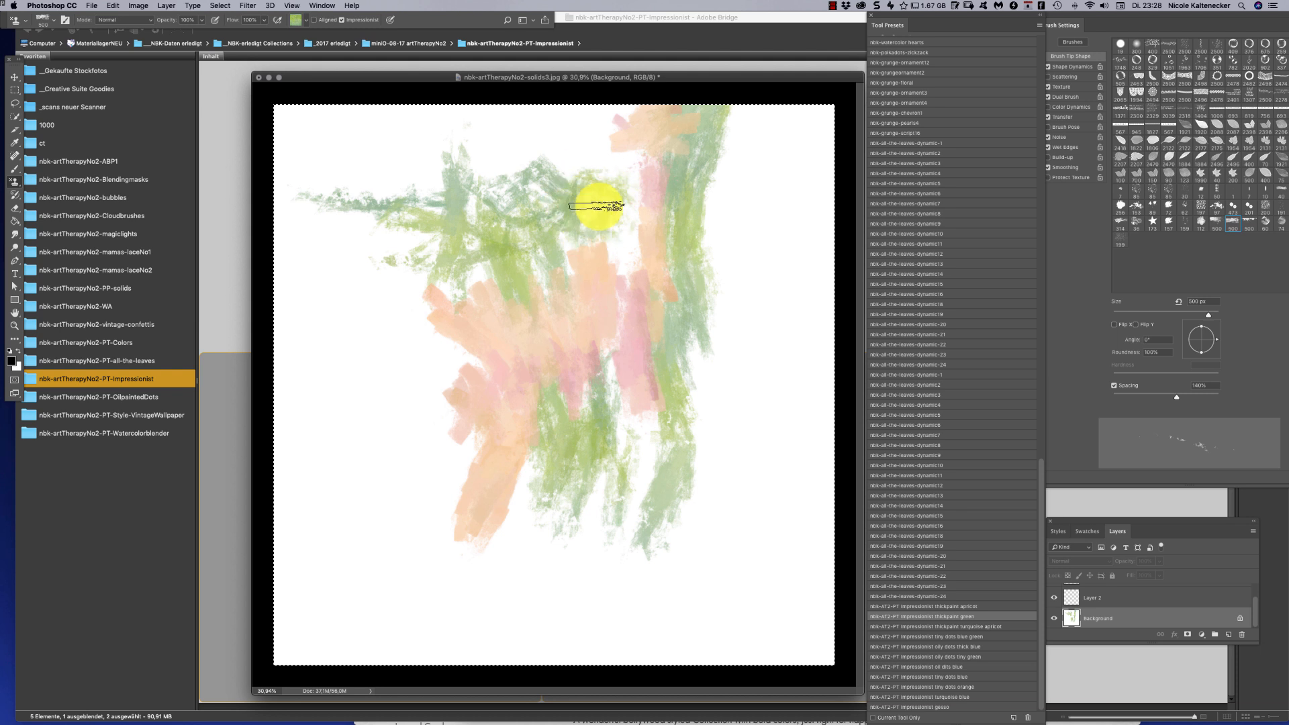
mouse_move(596, 206)
left_mouse_down()
mouse_move(731, 262)
mouse_move(715, 360)
left_mouse_up()
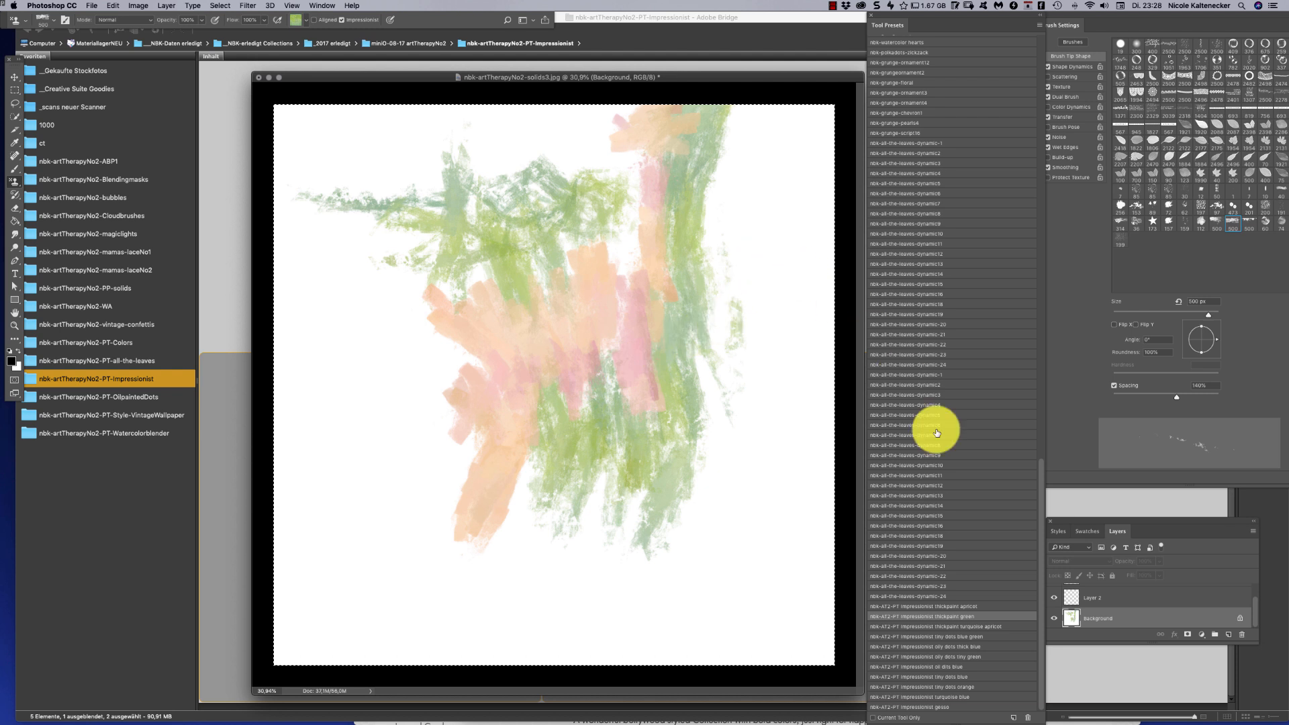
Paint navy, turquoise and apricot strokes around the existing painting with the Impressionist thickpaint turquoise apricot preset
left_click(969, 627)
left_click_drag(395, 366, 388, 325)
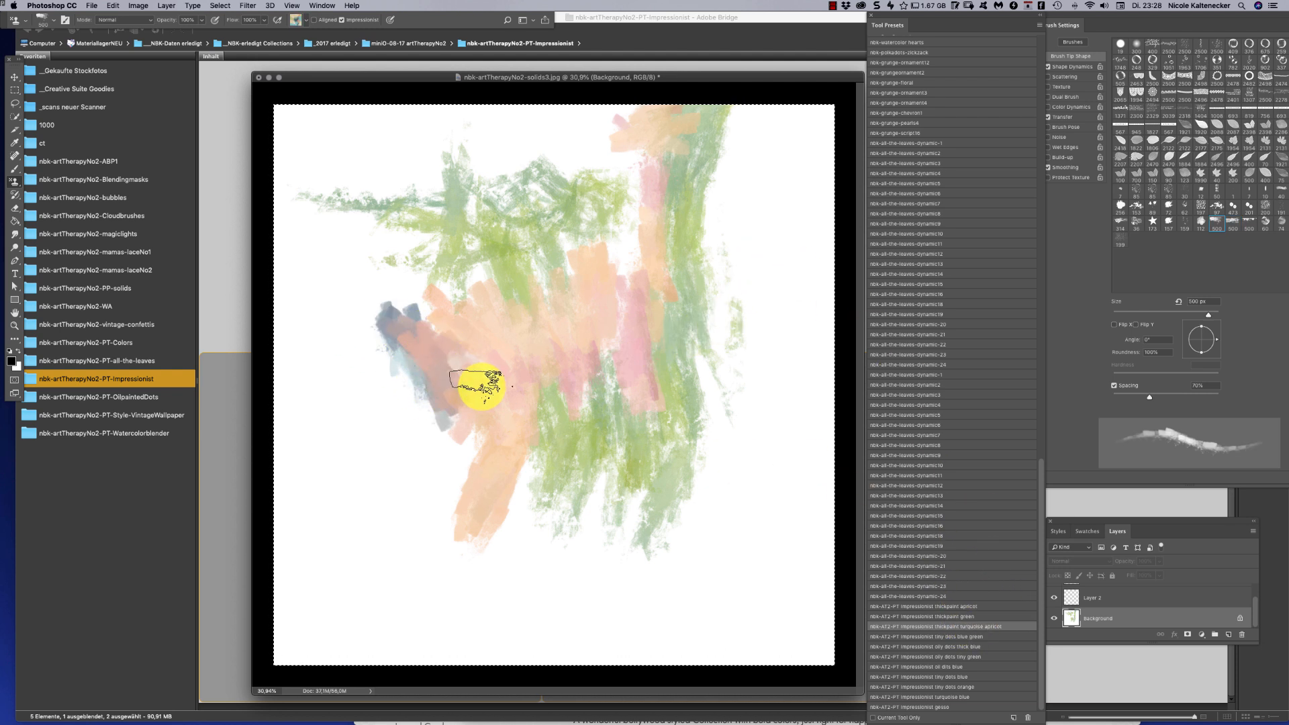
mouse_move(423, 317)
left_mouse_down()
mouse_move(449, 350)
mouse_move(427, 330)
mouse_move(426, 296)
mouse_move(416, 327)
mouse_move(375, 306)
mouse_move(388, 314)
mouse_move(375, 365)
mouse_move(416, 416)
mouse_move(387, 511)
mouse_move(404, 361)
mouse_move(390, 514)
mouse_move(413, 418)
mouse_move(395, 549)
mouse_move(429, 363)
mouse_move(421, 446)
left_mouse_up()
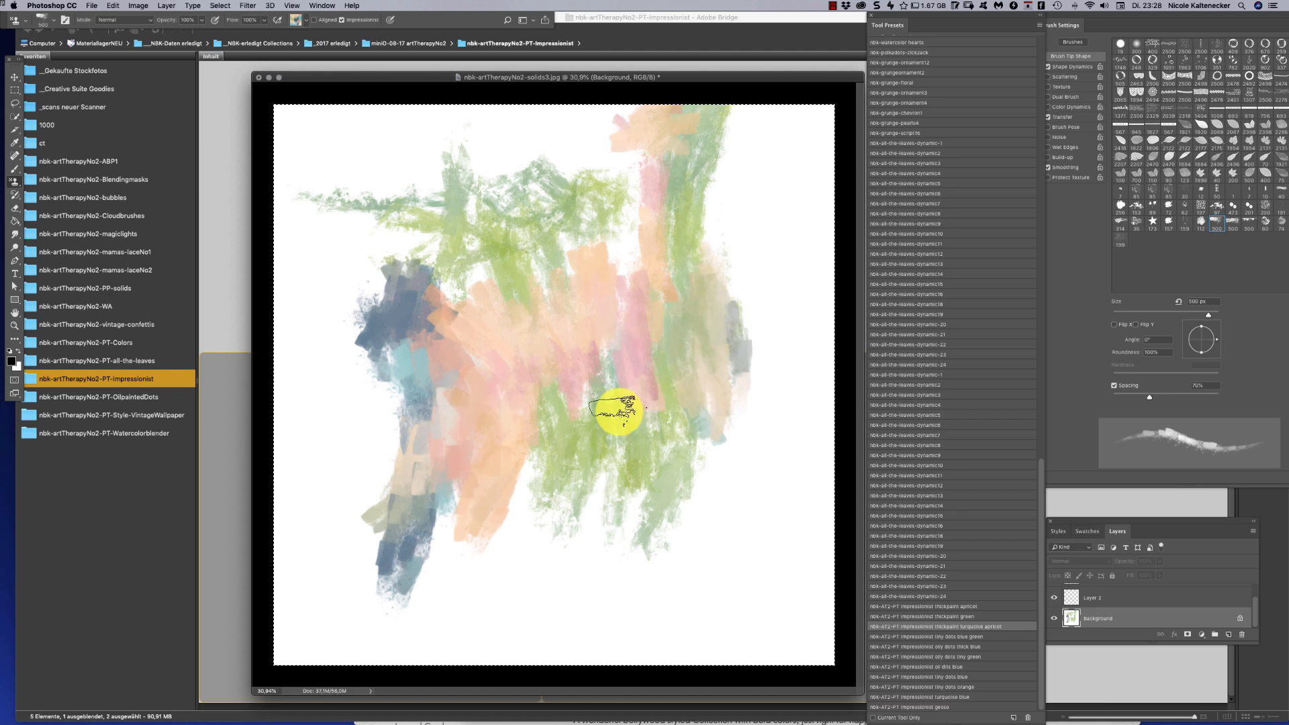
mouse_move(527, 260)
left_mouse_down()
mouse_move(551, 283)
mouse_move(608, 293)
mouse_move(591, 168)
mouse_move(619, 295)
left_mouse_up()
mouse_move(691, 141)
left_mouse_down()
mouse_move(734, 267)
mouse_move(758, 120)
left_mouse_up()
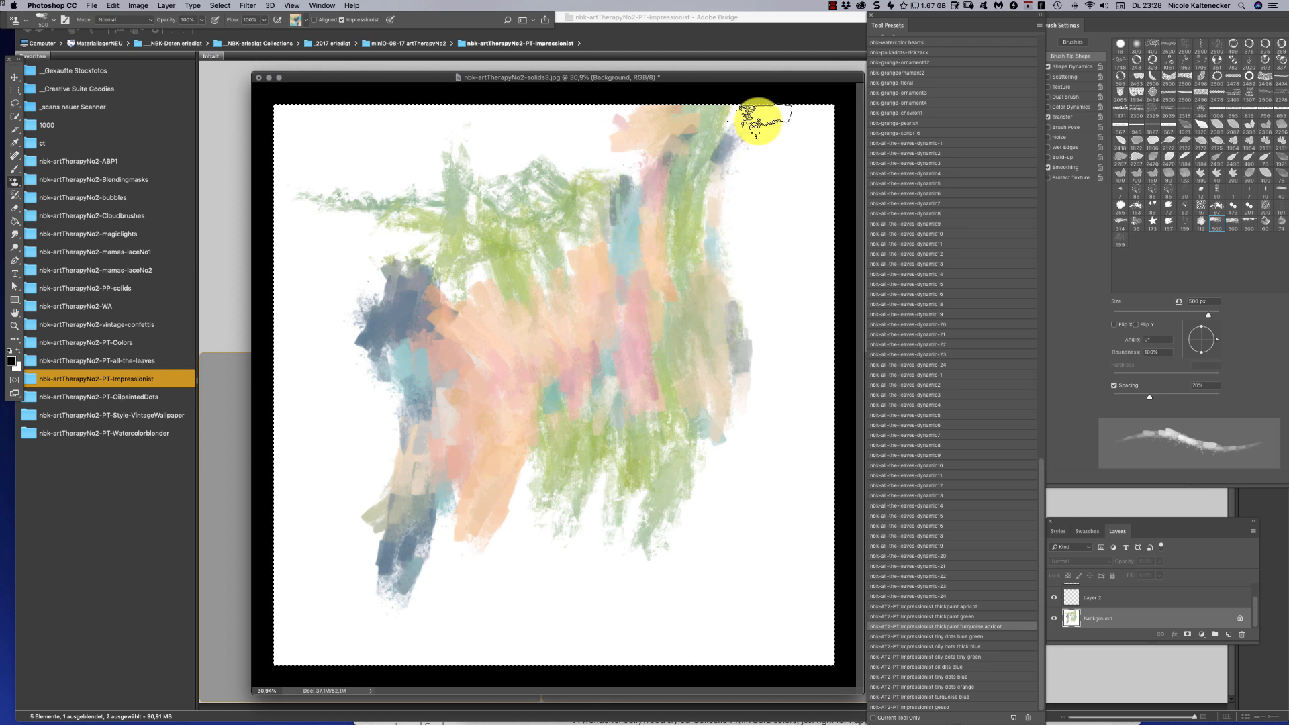
mouse_move(713, 165)
left_mouse_down()
mouse_move(712, 290)
mouse_move(732, 411)
mouse_move(730, 443)
mouse_move(709, 464)
mouse_move(691, 454)
mouse_move(694, 318)
mouse_move(650, 244)
left_mouse_up()
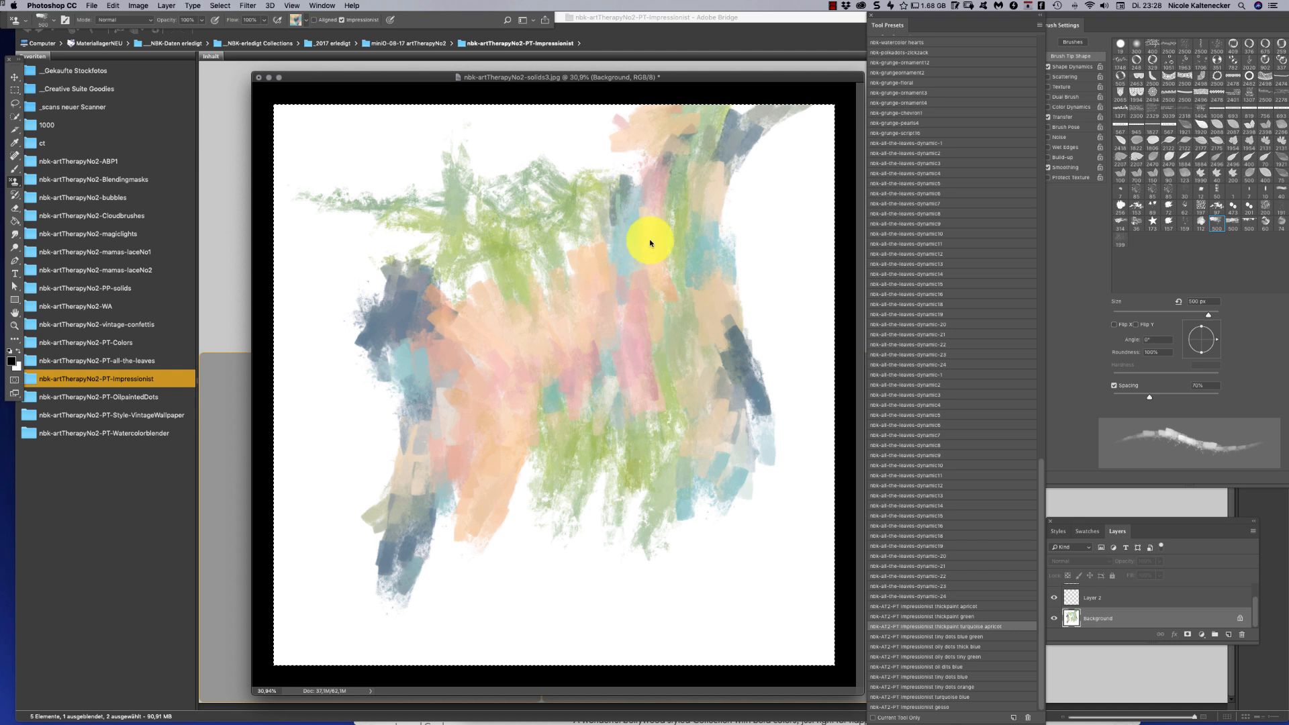
Clear the green and turquoise strokes from the Background layer by filling it with white
key("super+shift+f")
left_click(713, 313)
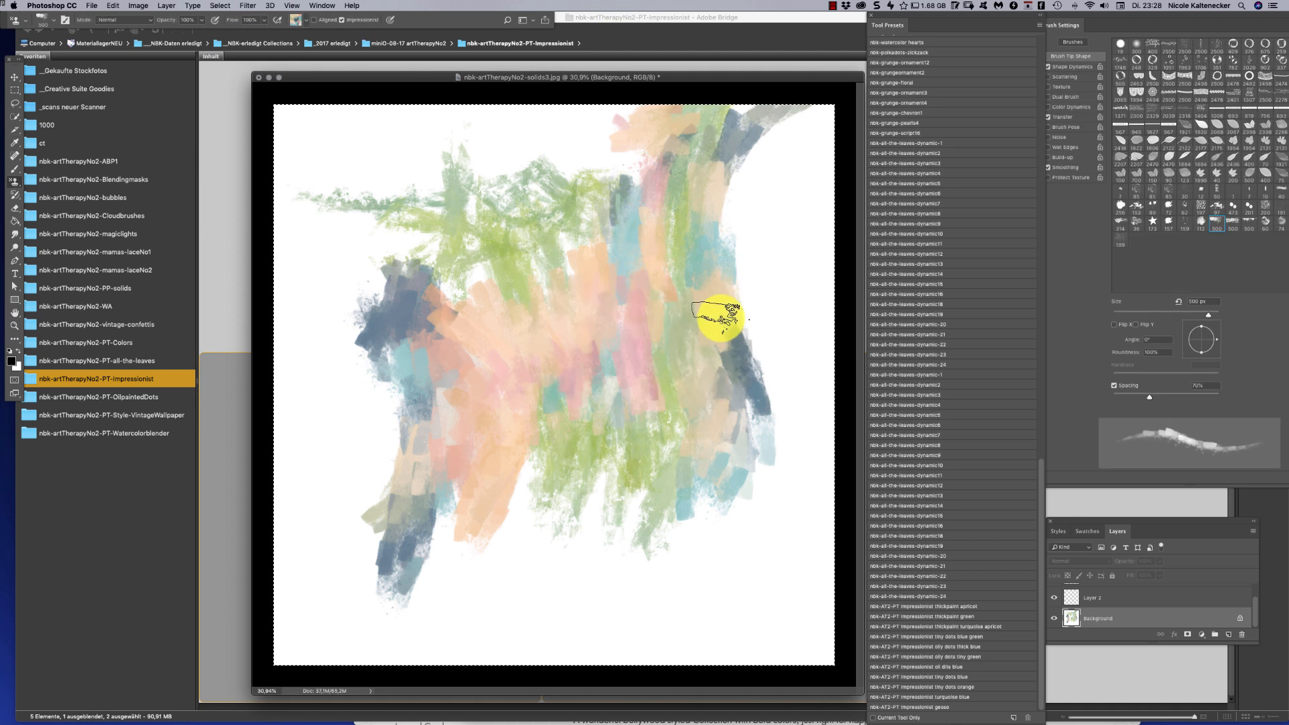
key("BackSpace")
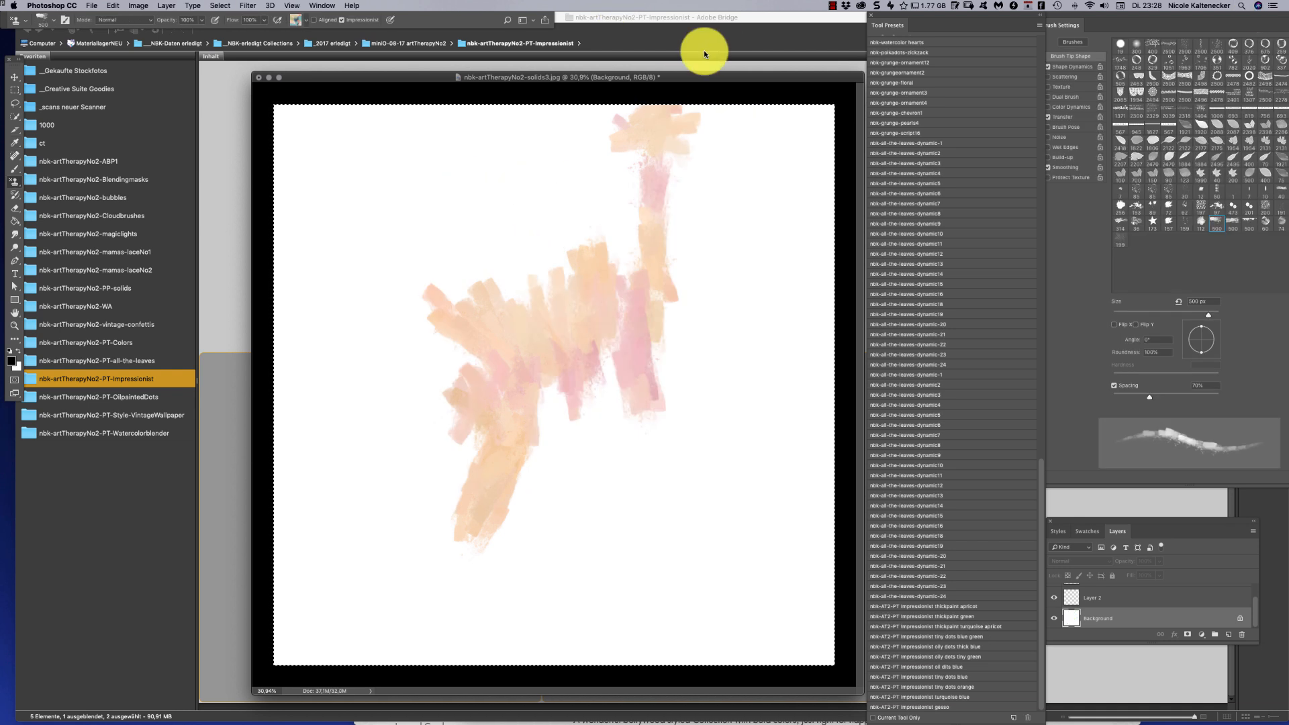
Paint turquoise, apricot and navy thick-paint strokes on Layer 3, from the middle of the canvas down to its lower left corner
left_click(1101, 600)
scroll(1251, 597, "up", 1)
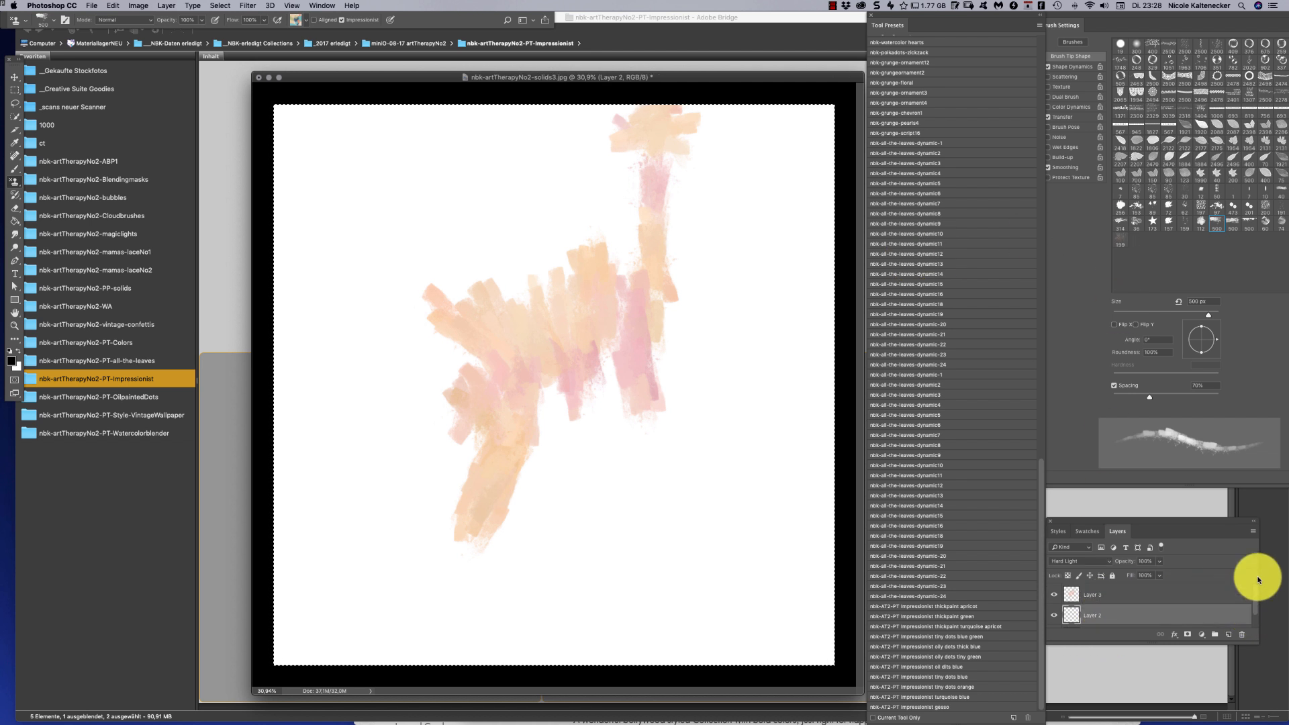
left_click(1157, 594)
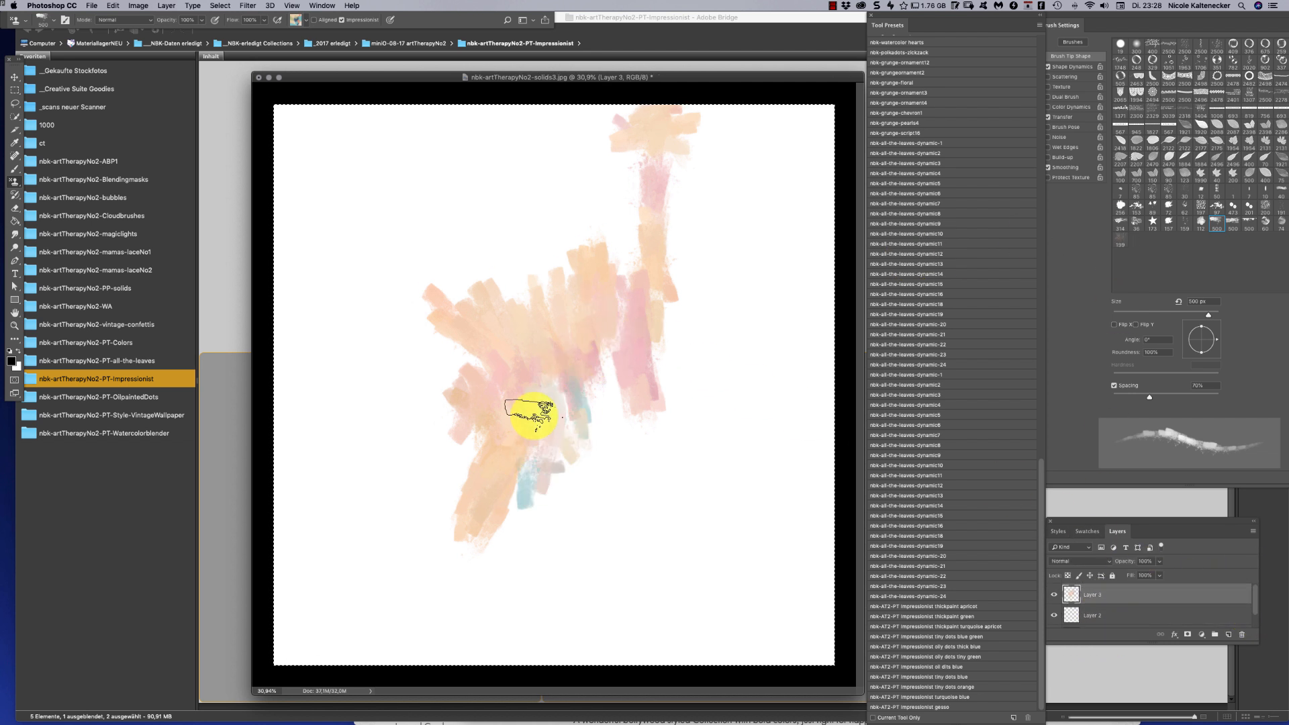
left_click_drag(530, 444, 514, 558)
mouse_move(517, 474)
left_mouse_down()
mouse_move(606, 451)
mouse_move(596, 473)
mouse_move(611, 349)
mouse_move(581, 473)
mouse_move(562, 392)
mouse_move(552, 559)
left_mouse_up()
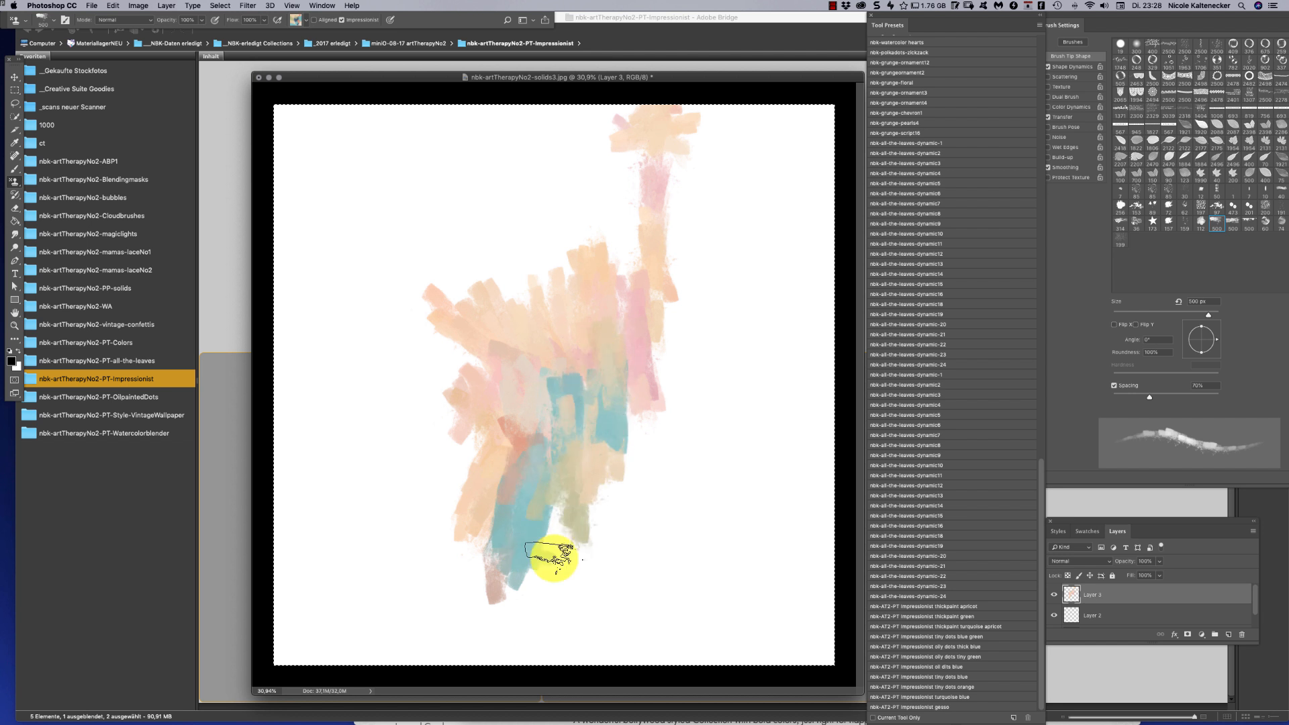
left_click_drag(535, 508, 474, 614)
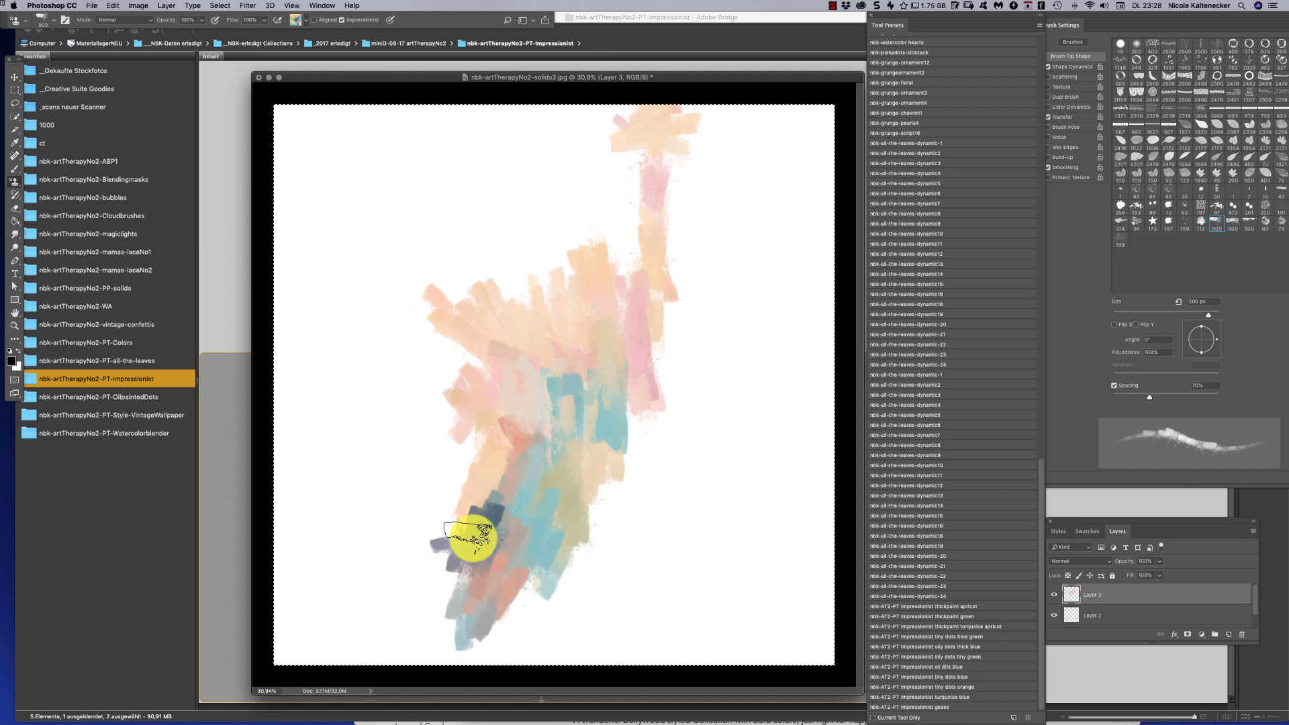
mouse_move(396, 637)
left_mouse_down()
mouse_move(486, 517)
mouse_move(344, 678)
mouse_move(477, 566)
mouse_move(436, 585)
mouse_move(506, 311)
mouse_move(393, 626)
mouse_move(427, 542)
mouse_move(430, 571)
left_mouse_up()
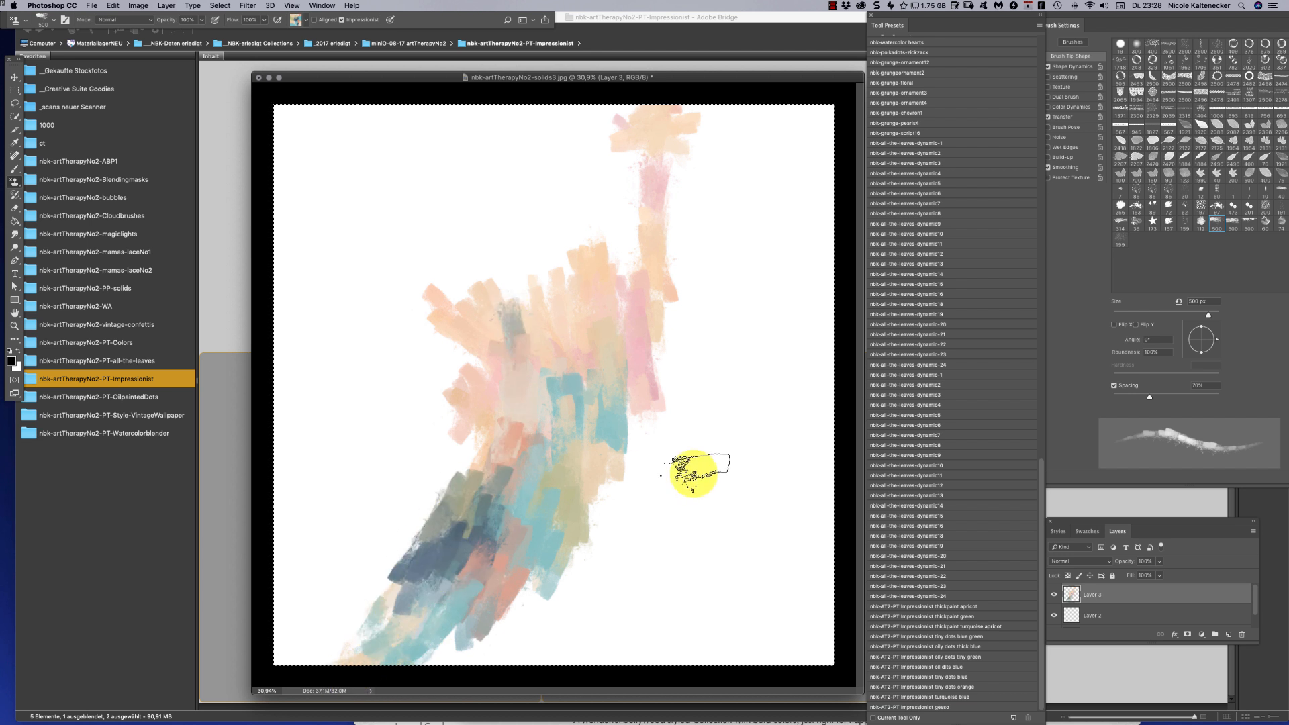
Dab a dense patch of blue dots beside the thick-paint strokes with the Impressionist dots thick blue preset
left_click(977, 638)
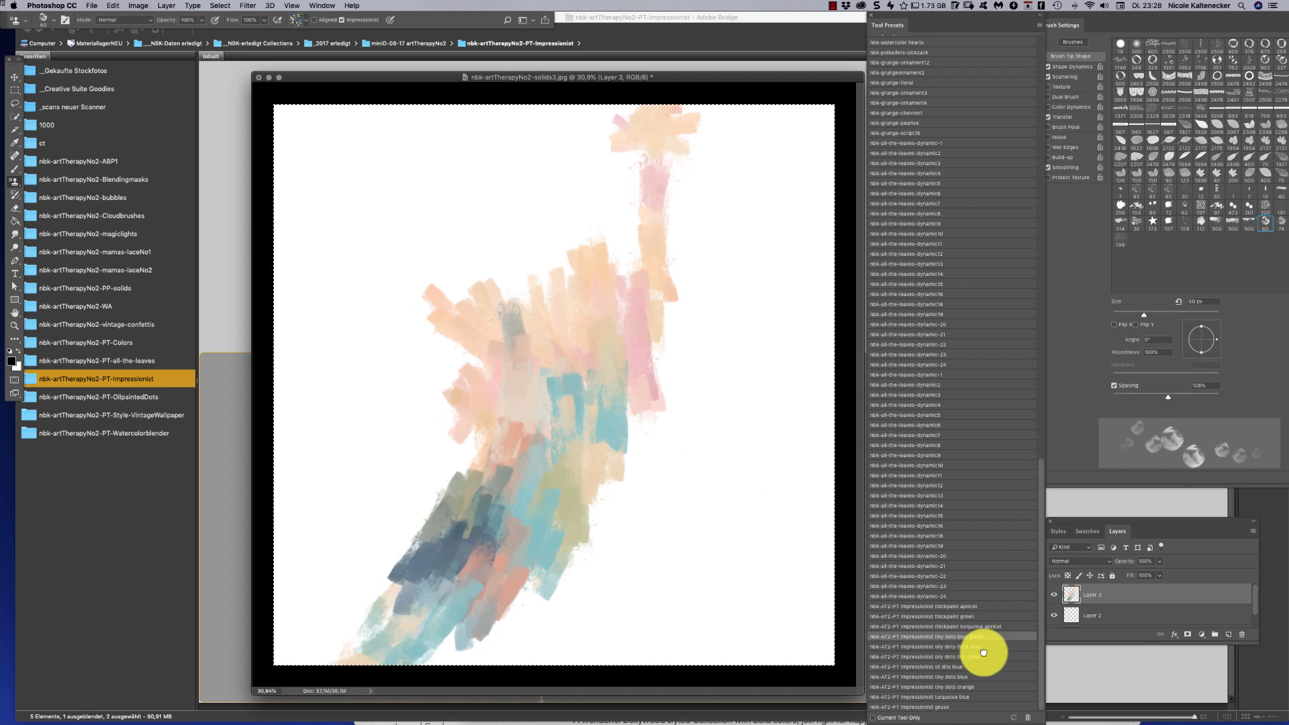
left_click(977, 648)
mouse_move(702, 357)
left_mouse_down()
mouse_move(709, 411)
mouse_move(675, 334)
mouse_move(725, 366)
mouse_move(727, 472)
mouse_move(777, 391)
mouse_move(740, 374)
mouse_move(688, 401)
left_mouse_up()
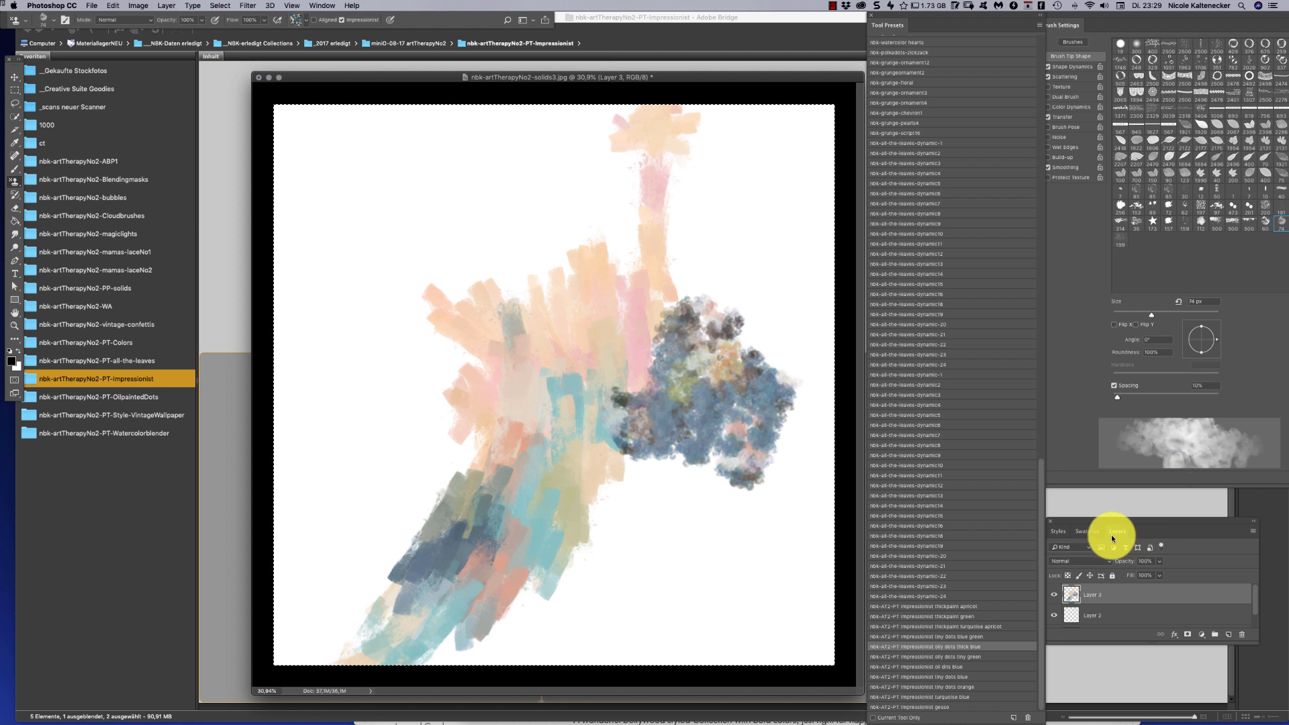
Pick the salmon swatch as the foreground color, and spread thick blue pattern dots over the right half of the canvas
left_click(1087, 532)
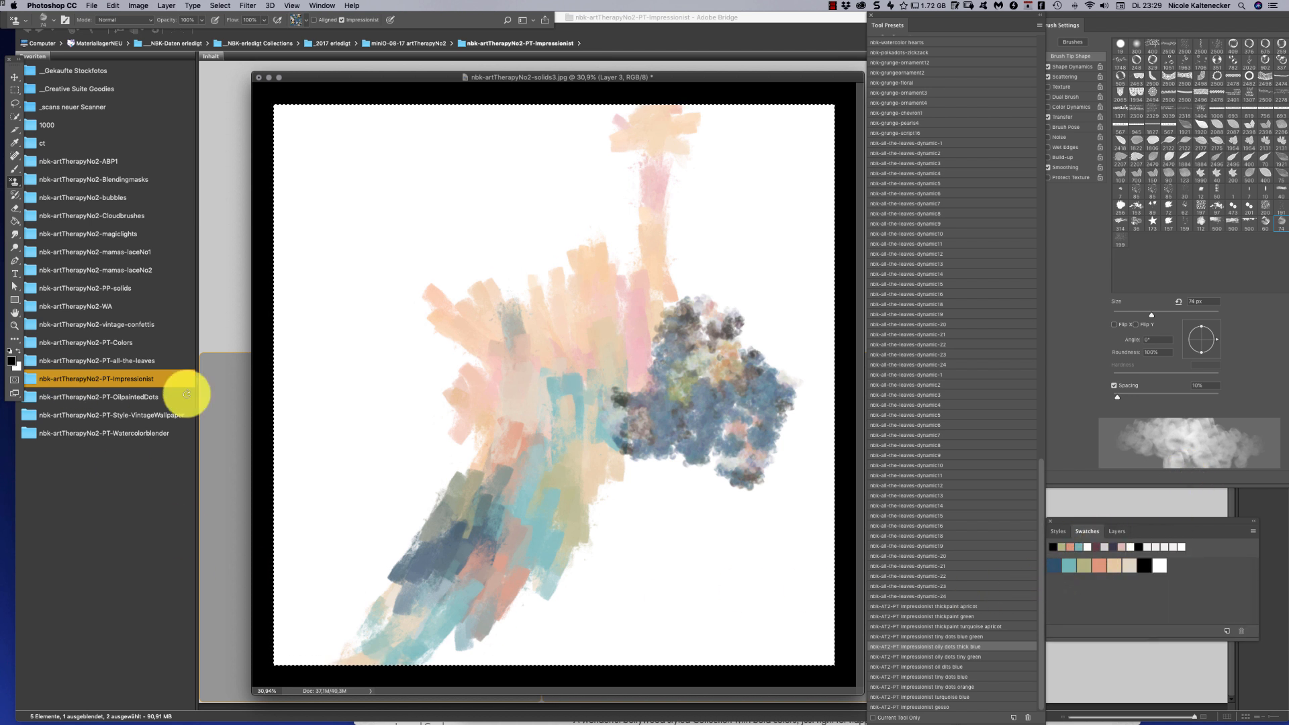
left_click(1095, 564)
mouse_move(671, 470)
left_mouse_down()
mouse_move(633, 521)
mouse_move(742, 575)
left_mouse_up()
left_click(1098, 565)
mouse_move(795, 537)
left_mouse_down()
mouse_move(783, 469)
mouse_move(739, 561)
mouse_move(737, 466)
mouse_move(682, 221)
mouse_move(771, 201)
mouse_move(699, 374)
mouse_move(631, 201)
mouse_move(699, 288)
mouse_move(725, 376)
left_mouse_up()
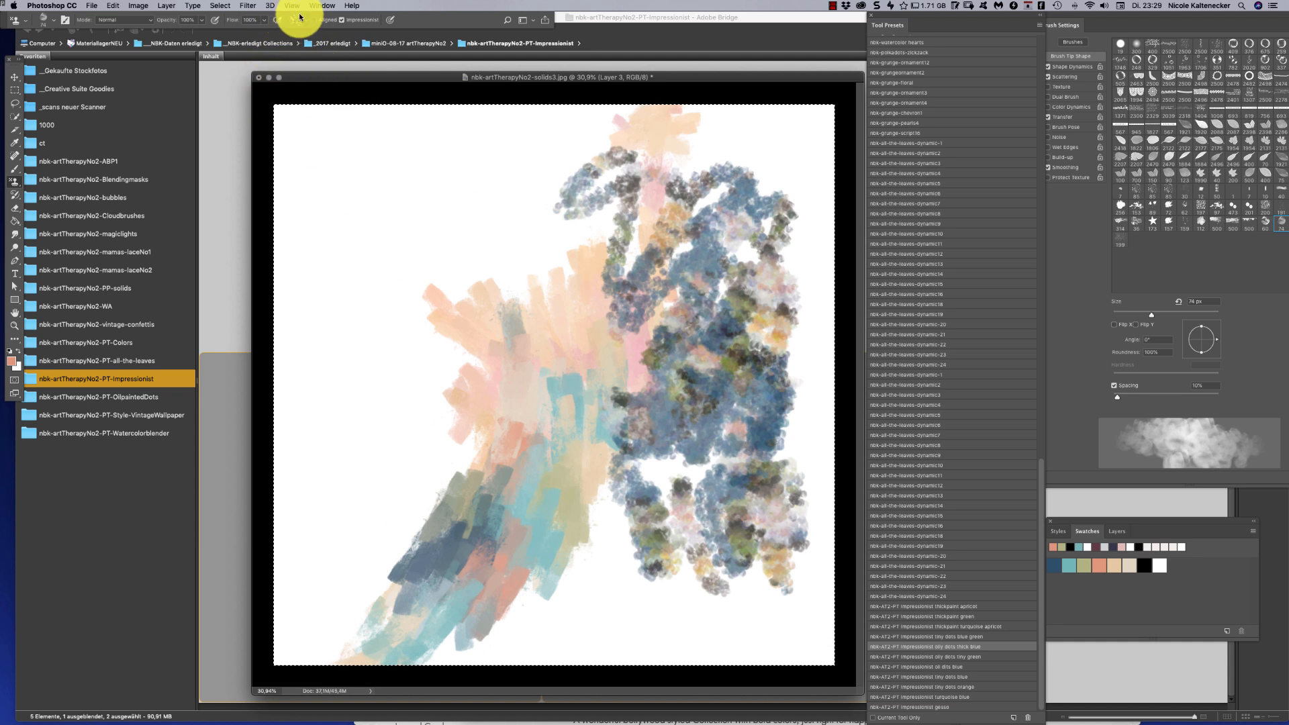
Fill the upper left area above the apricot strokes with thick blue pattern dots, joining them to the upper middle
left_click_drag(393, 182, 436, 234)
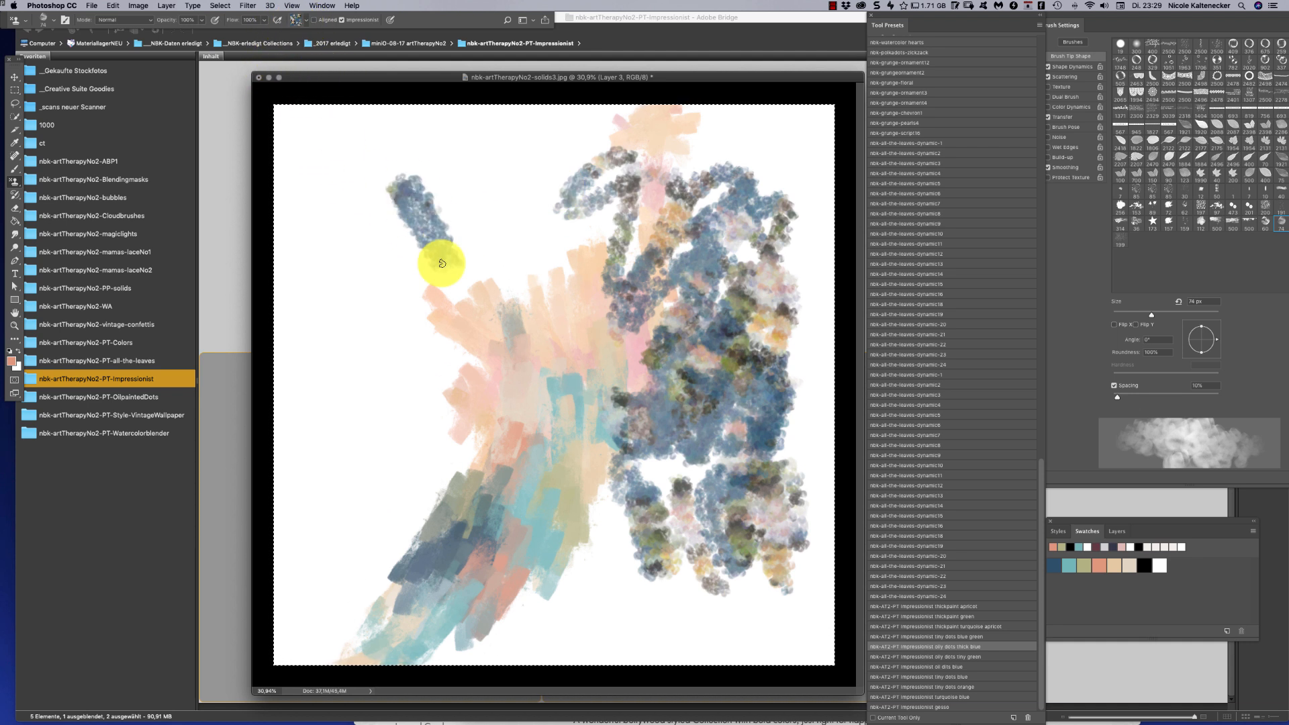
mouse_move(425, 166)
left_mouse_down()
mouse_move(454, 255)
mouse_move(522, 194)
left_mouse_up()
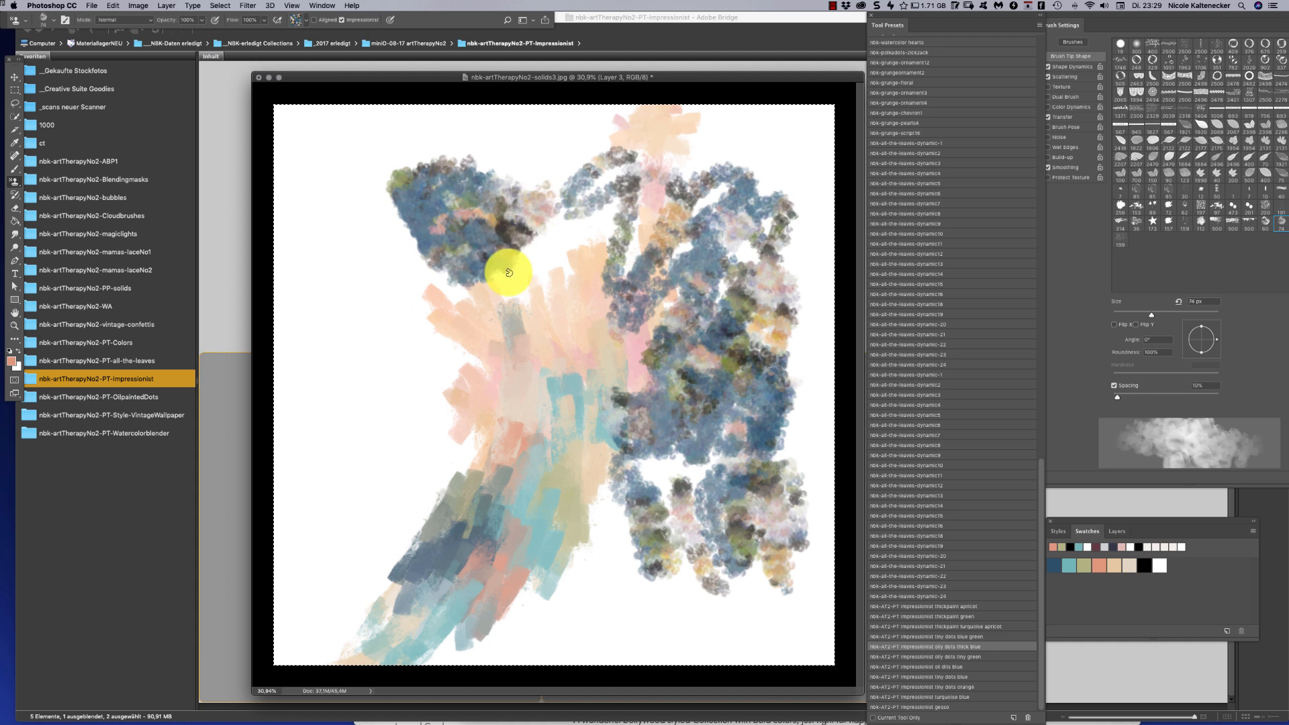
left_click_drag(535, 266, 580, 240)
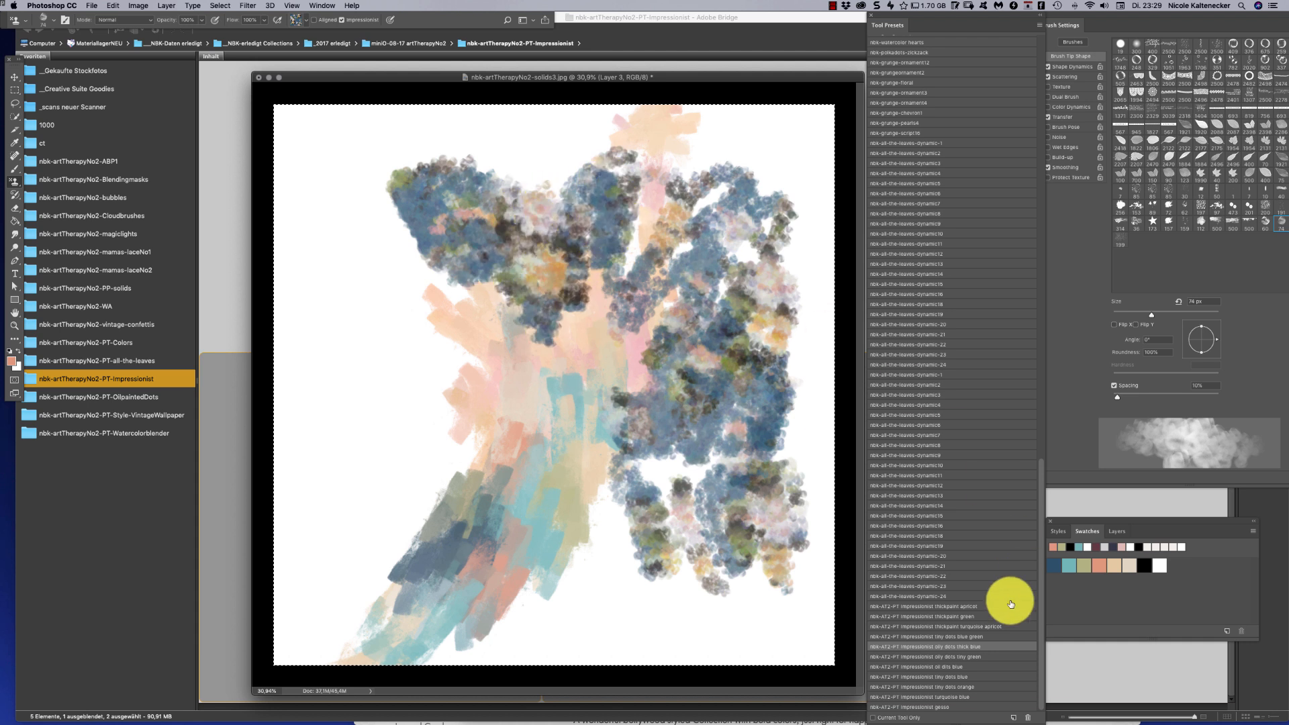
Test the Impressionist dots tiny green preset over the lower right and with an enlarged brush tip, and clear Layer 3
mouse_move(650, 610)
left_mouse_down()
mouse_move(656, 532)
mouse_move(671, 534)
mouse_move(688, 636)
mouse_move(743, 564)
mouse_move(772, 619)
mouse_move(813, 589)
mouse_move(676, 491)
left_mouse_up()
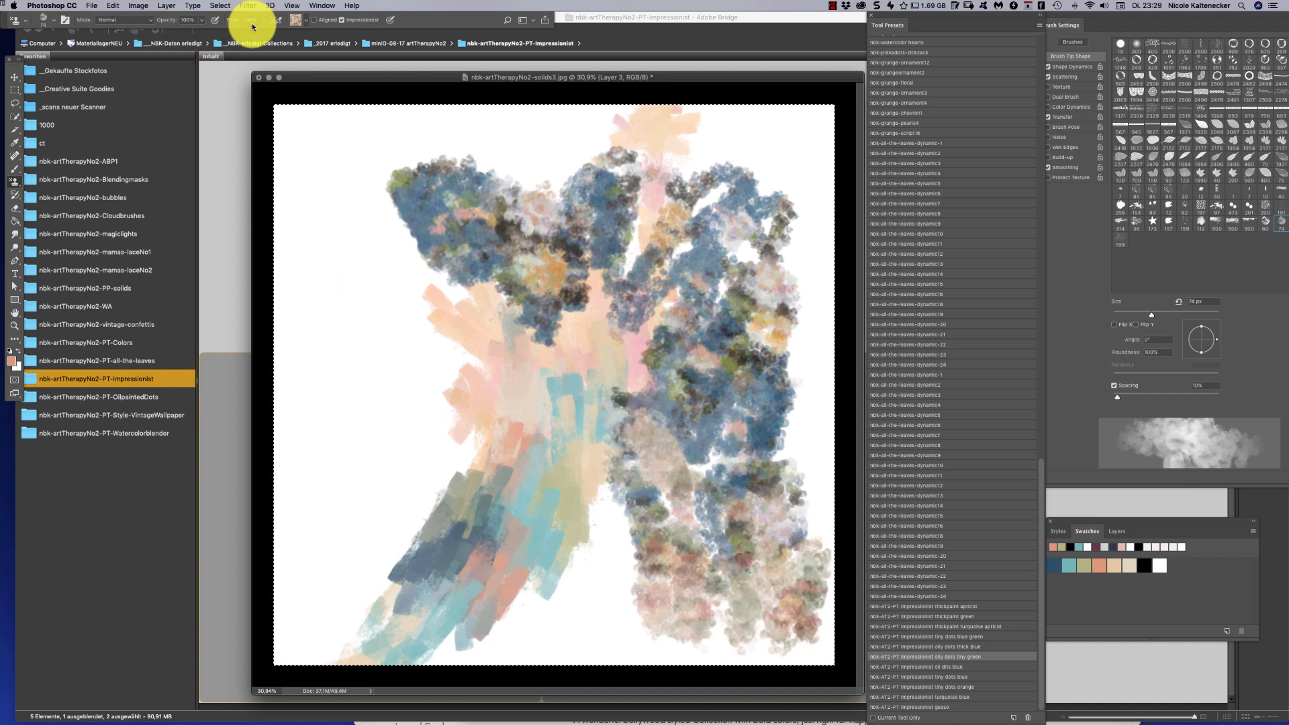
key("bracketright")
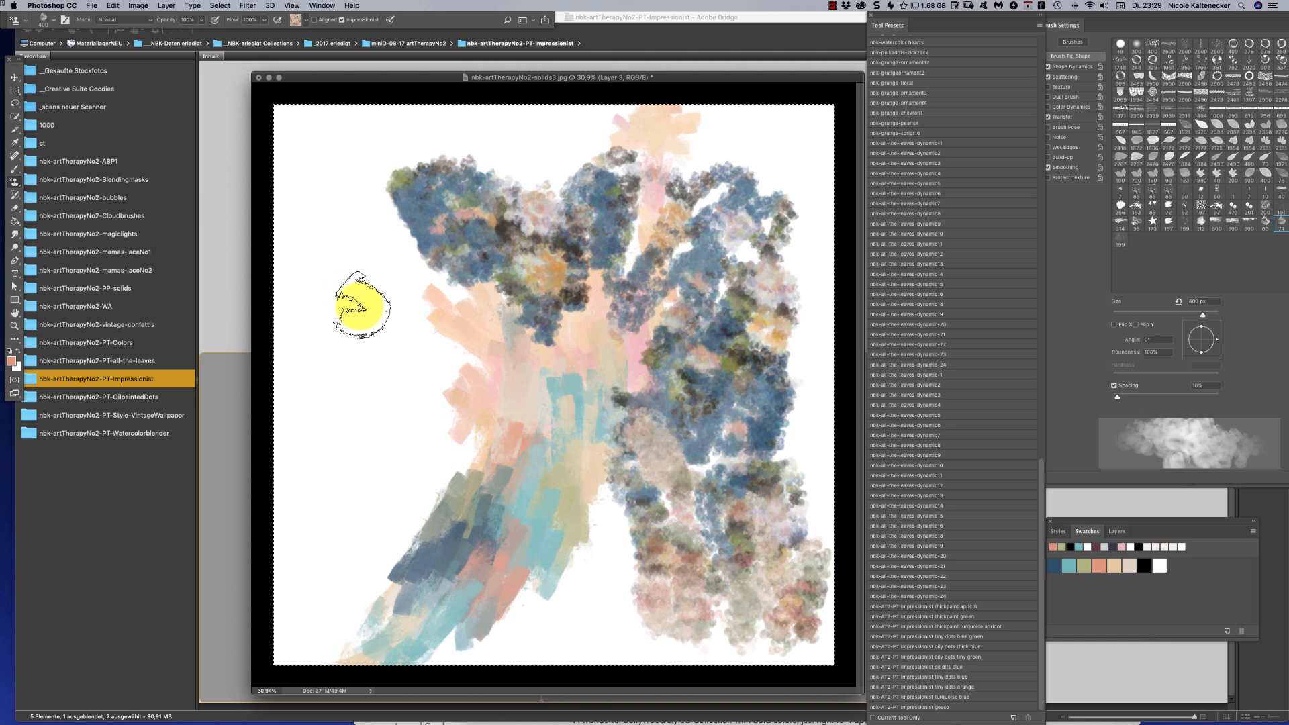
key("bracketright")
key("bracketright")
mouse_move(360, 325)
left_mouse_down()
mouse_move(382, 463)
mouse_move(455, 286)
mouse_move(375, 216)
mouse_move(300, 260)
mouse_move(338, 496)
mouse_move(327, 515)
mouse_move(358, 616)
mouse_move(316, 646)
mouse_move(470, 524)
mouse_move(672, 479)
mouse_move(576, 440)
mouse_move(610, 581)
mouse_move(562, 629)
mouse_move(519, 580)
mouse_move(471, 604)
mouse_move(454, 533)
mouse_move(447, 207)
mouse_move(427, 167)
mouse_move(369, 169)
mouse_move(317, 131)
mouse_move(302, 167)
mouse_move(341, 180)
mouse_move(318, 187)
mouse_move(530, 131)
mouse_move(521, 150)
mouse_move(567, 101)
mouse_move(596, 35)
left_mouse_up()
key("Delete")
Paint a large soft green and rose cloud across the middle of the canvas with the enlarged tip, and clear it
mouse_move(463, 316)
left_mouse_down()
mouse_move(428, 284)
mouse_move(520, 399)
mouse_move(579, 421)
mouse_move(659, 272)
mouse_move(665, 311)
mouse_move(570, 462)
mouse_move(472, 501)
mouse_move(312, 308)
mouse_move(318, 391)
mouse_move(407, 488)
mouse_move(532, 329)
left_mouse_up()
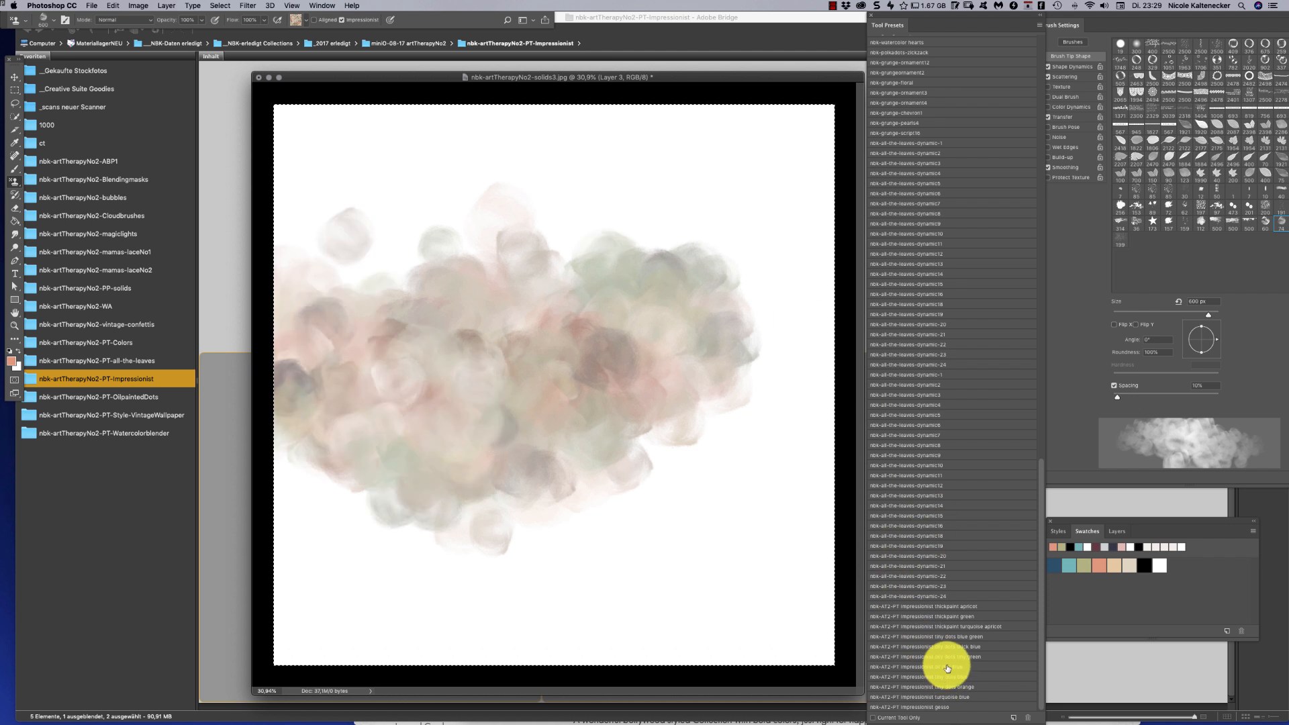
key("Delete")
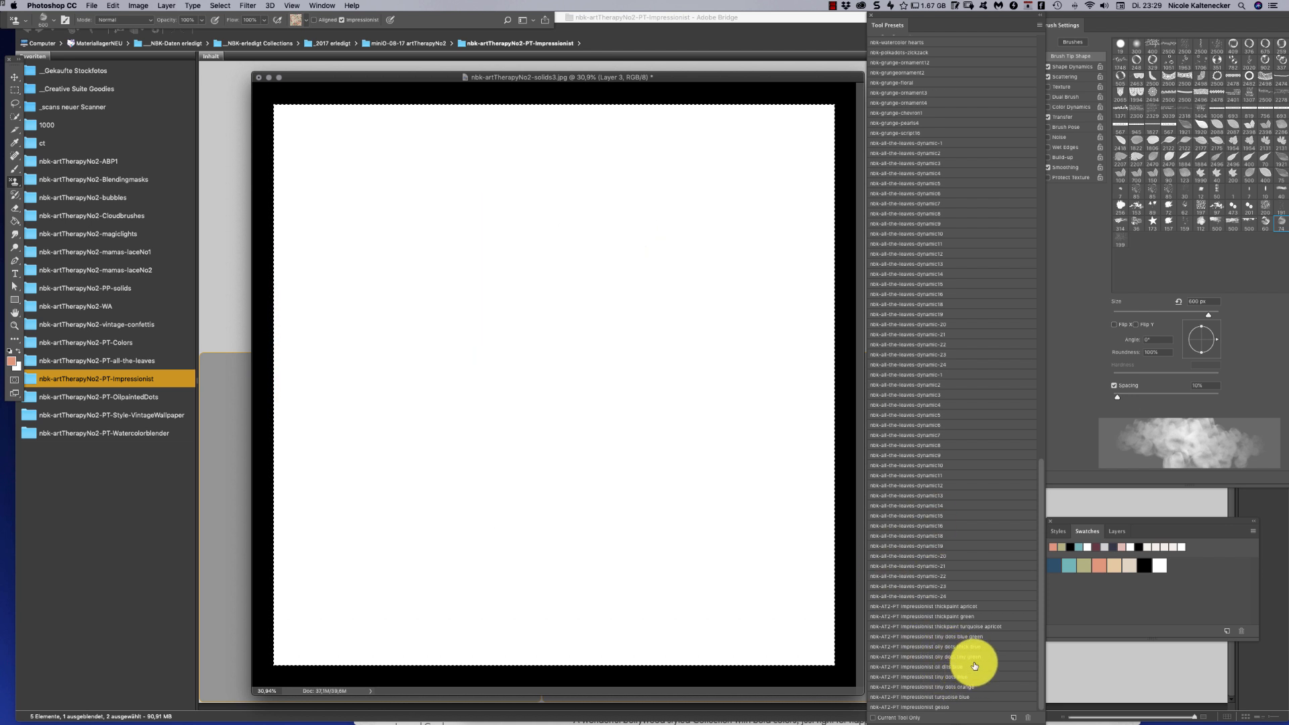
Paint a cluster of turquoise, navy and apricot rings across the middle of the canvas with the Impressionist oil dots blue preset
left_click(960, 668)
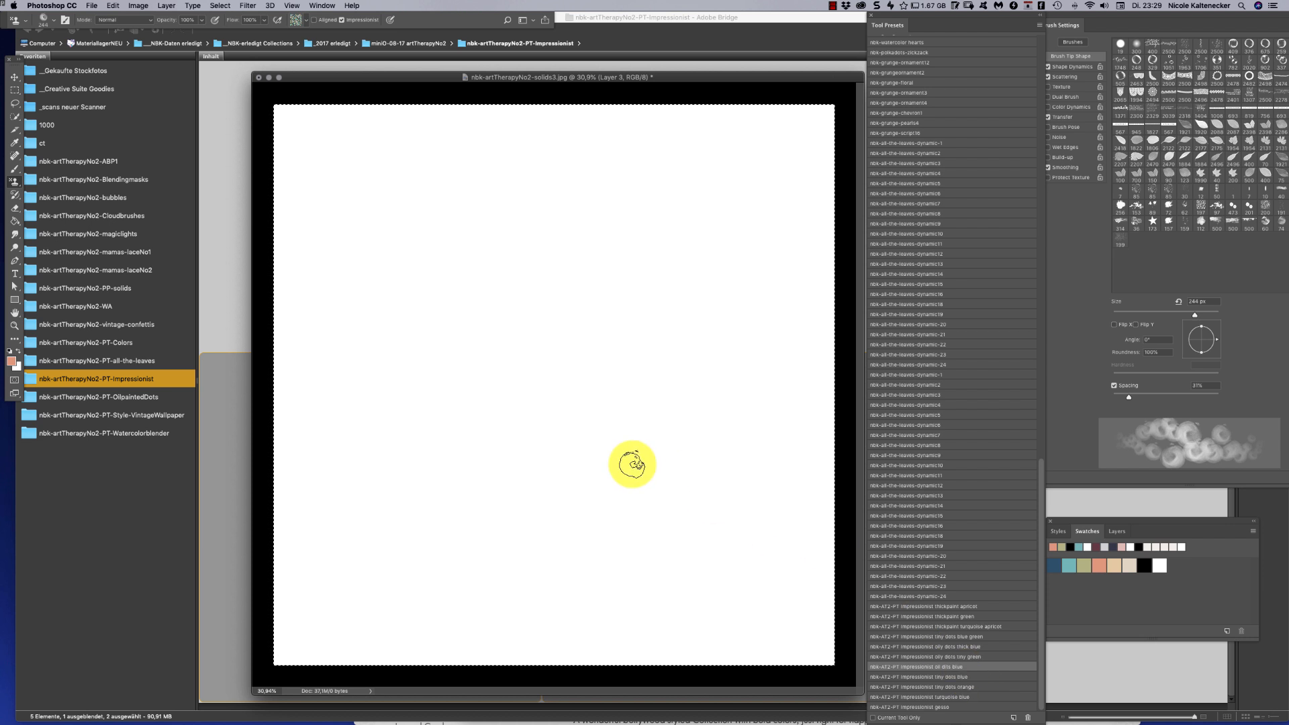
mouse_move(550, 354)
left_mouse_down()
mouse_move(539, 389)
mouse_move(580, 437)
mouse_move(627, 449)
mouse_move(680, 344)
mouse_move(715, 346)
mouse_move(579, 382)
mouse_move(546, 344)
mouse_move(366, 365)
mouse_move(437, 424)
mouse_move(538, 393)
mouse_move(592, 495)
mouse_move(653, 482)
mouse_move(739, 379)
mouse_move(711, 331)
mouse_move(634, 335)
mouse_move(699, 291)
mouse_move(719, 317)
mouse_move(709, 450)
mouse_move(725, 464)
mouse_move(620, 390)
mouse_move(598, 398)
mouse_move(697, 464)
left_mouse_up()
Scatter fine speckles above and over the ring cluster with the Impressionist tiny dots blue preset
left_click(953, 677)
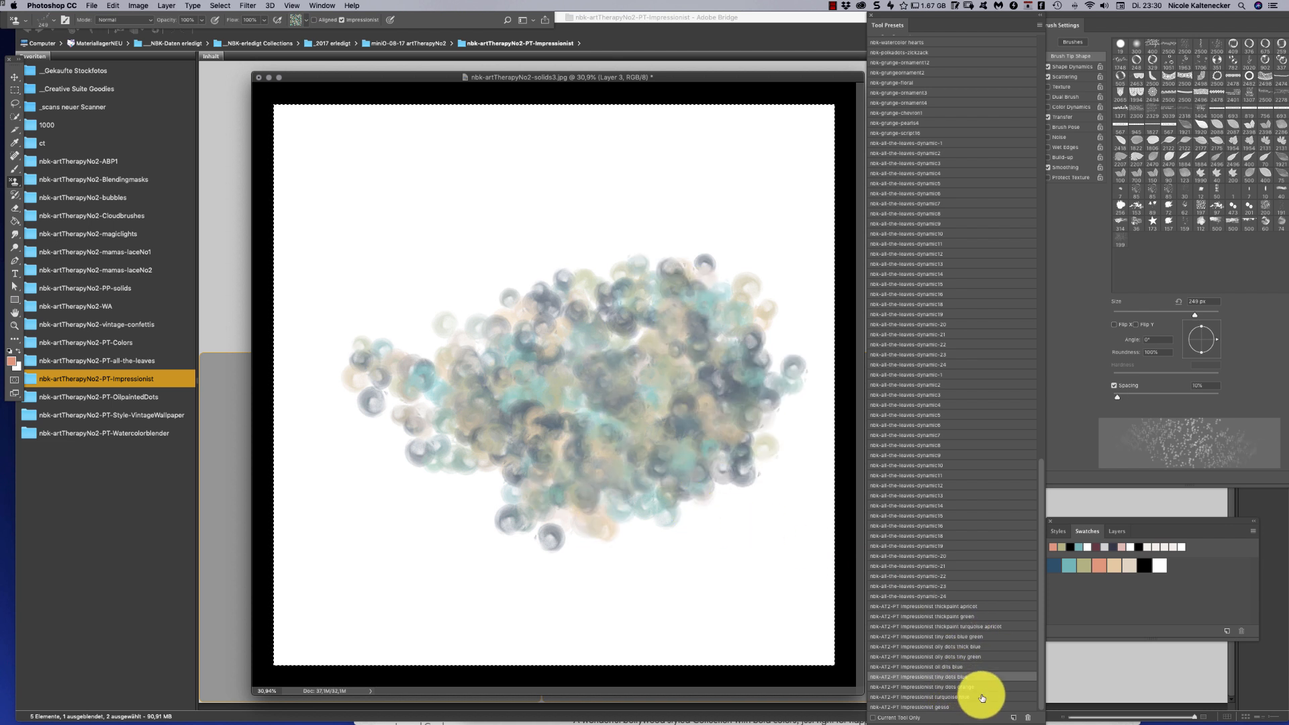
left_click_drag(521, 296, 620, 241)
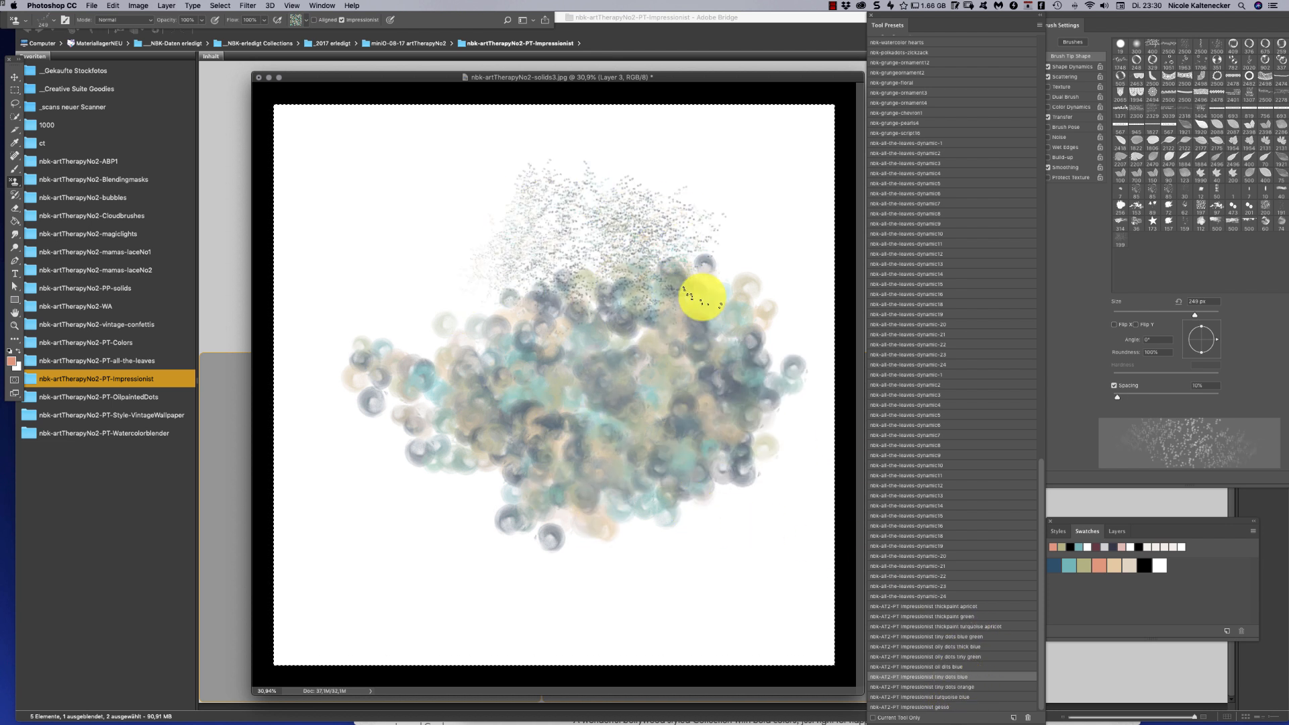
mouse_move(702, 296)
left_mouse_down()
mouse_move(697, 402)
mouse_move(655, 334)
left_mouse_up()
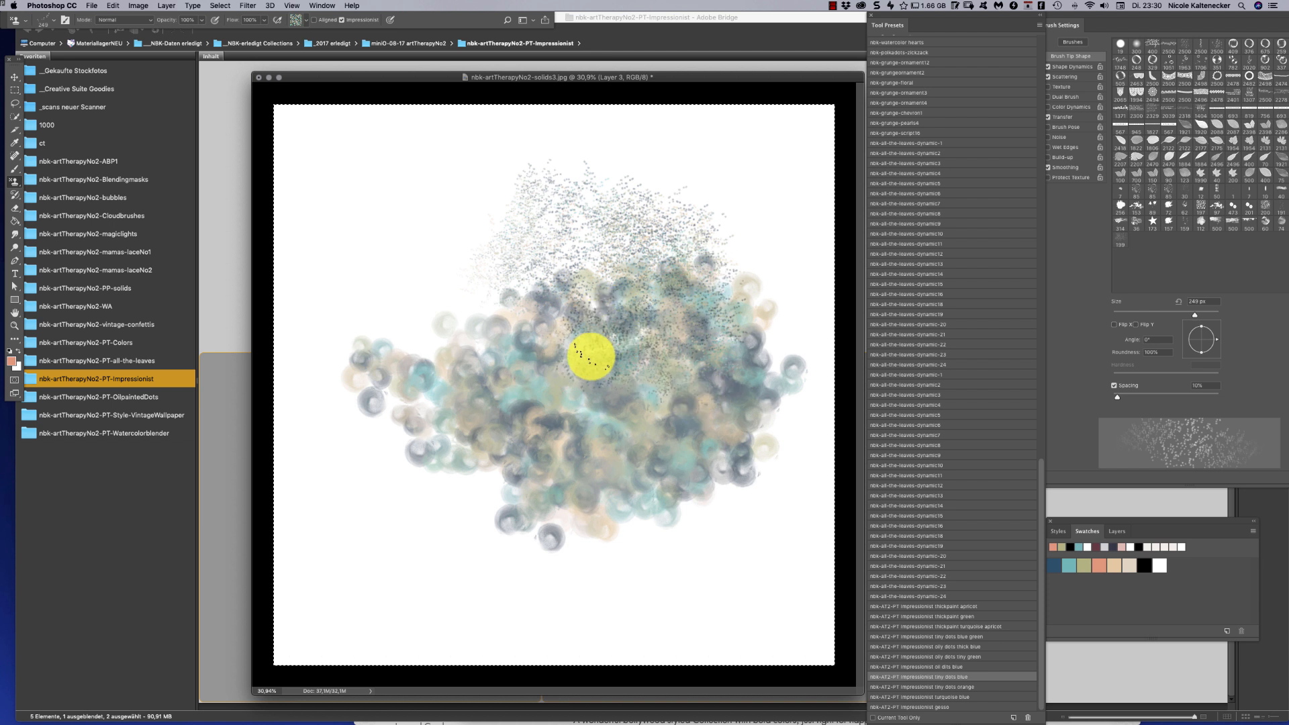
Clear Layer 3 and paint a dense rounded patch of tiny blue dots in the upper middle of the canvas
key("Delete")
mouse_move(460, 257)
left_mouse_down()
mouse_move(488, 254)
mouse_move(448, 383)
mouse_move(513, 359)
mouse_move(548, 399)
mouse_move(597, 374)
left_mouse_up()
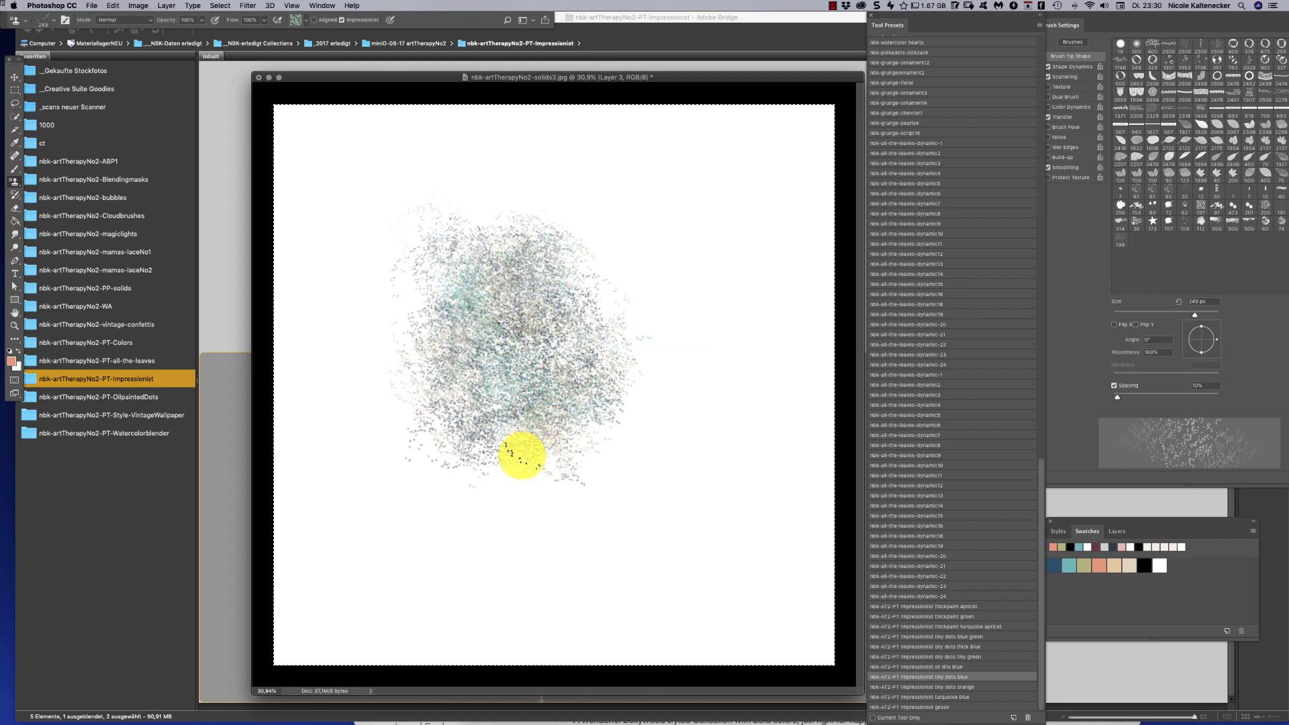
Brush pale salmon leaves over the speckled patch with the nbk-all-the-leaves-dynamic13 preset
left_click(926, 244)
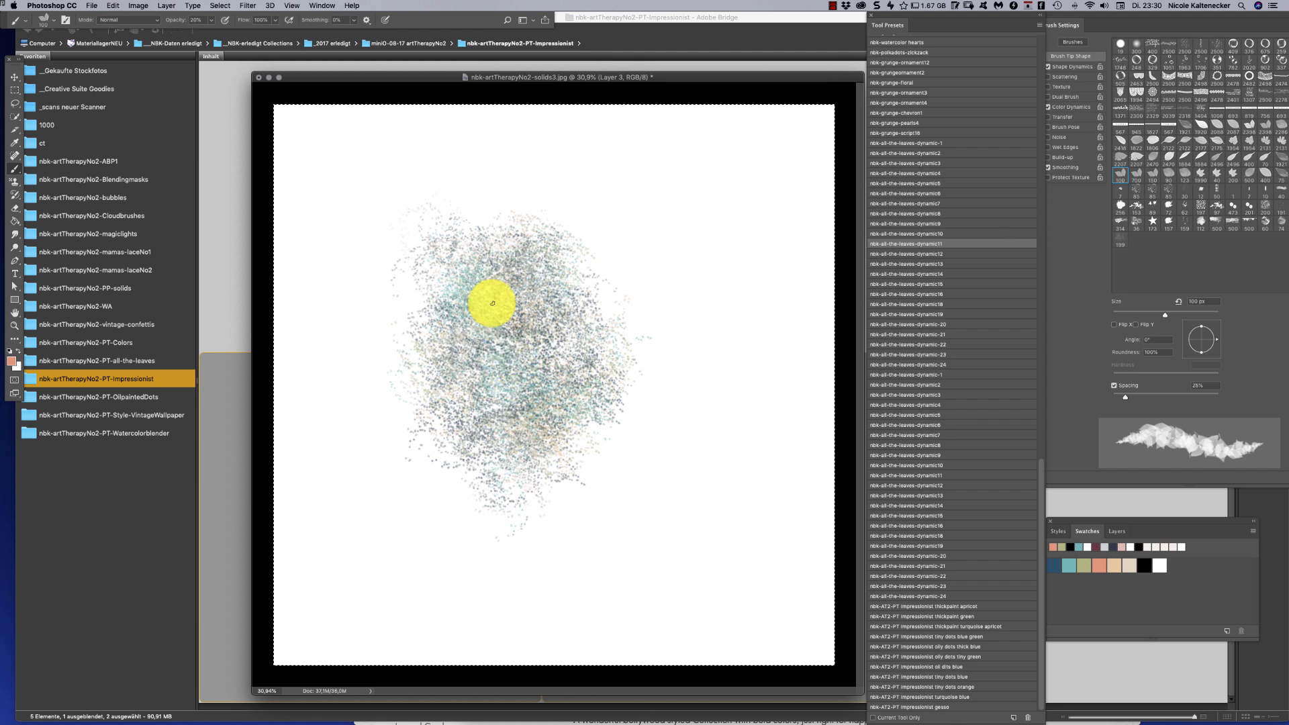
left_click(957, 255)
left_click(960, 265)
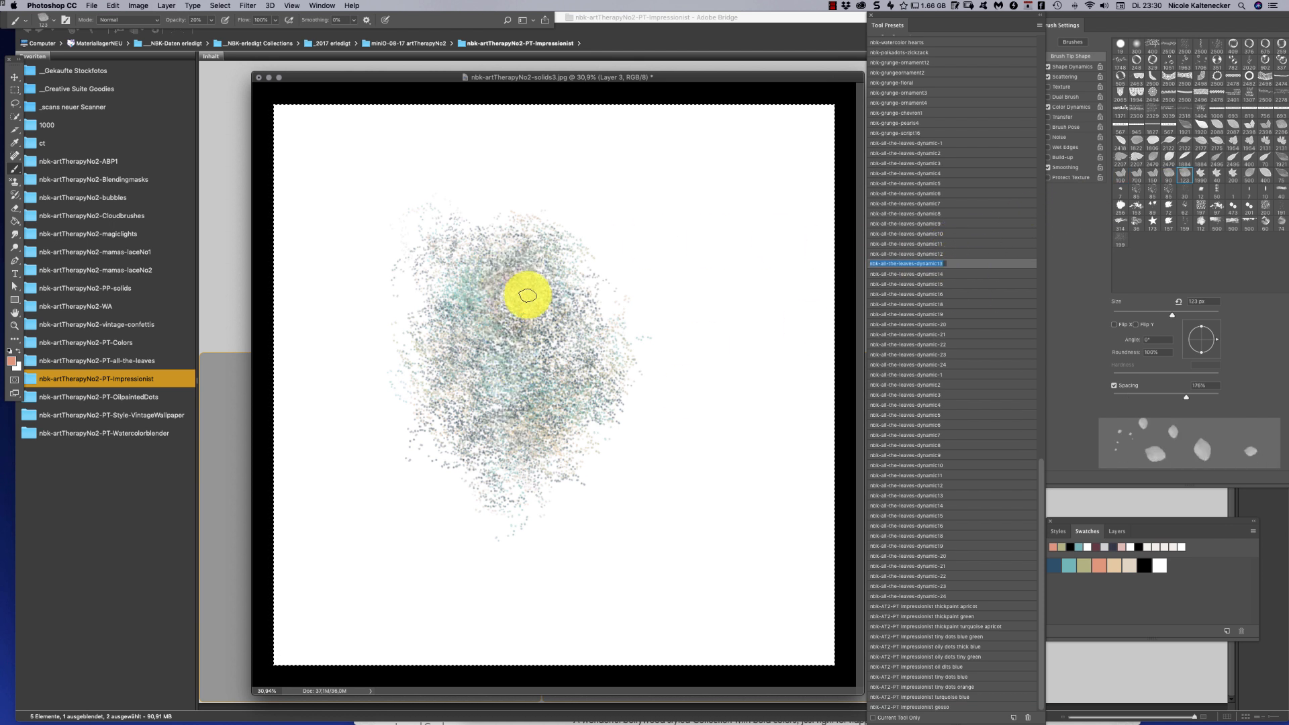
mouse_move(492, 294)
left_mouse_down()
mouse_move(534, 285)
mouse_move(492, 254)
left_mouse_up()
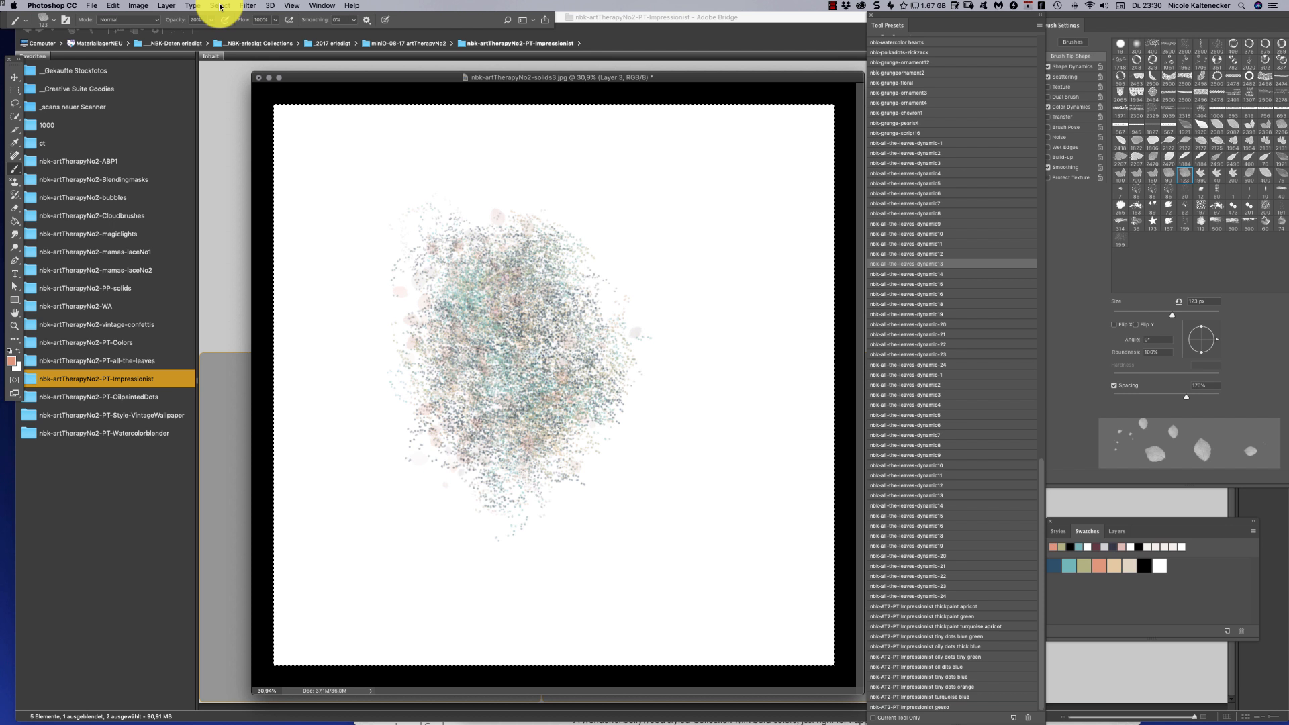
Set the leaf brush to Multiply mode and 100% opacity, and paint darker leaves over the upper part of the speckled patch
left_click(140, 21)
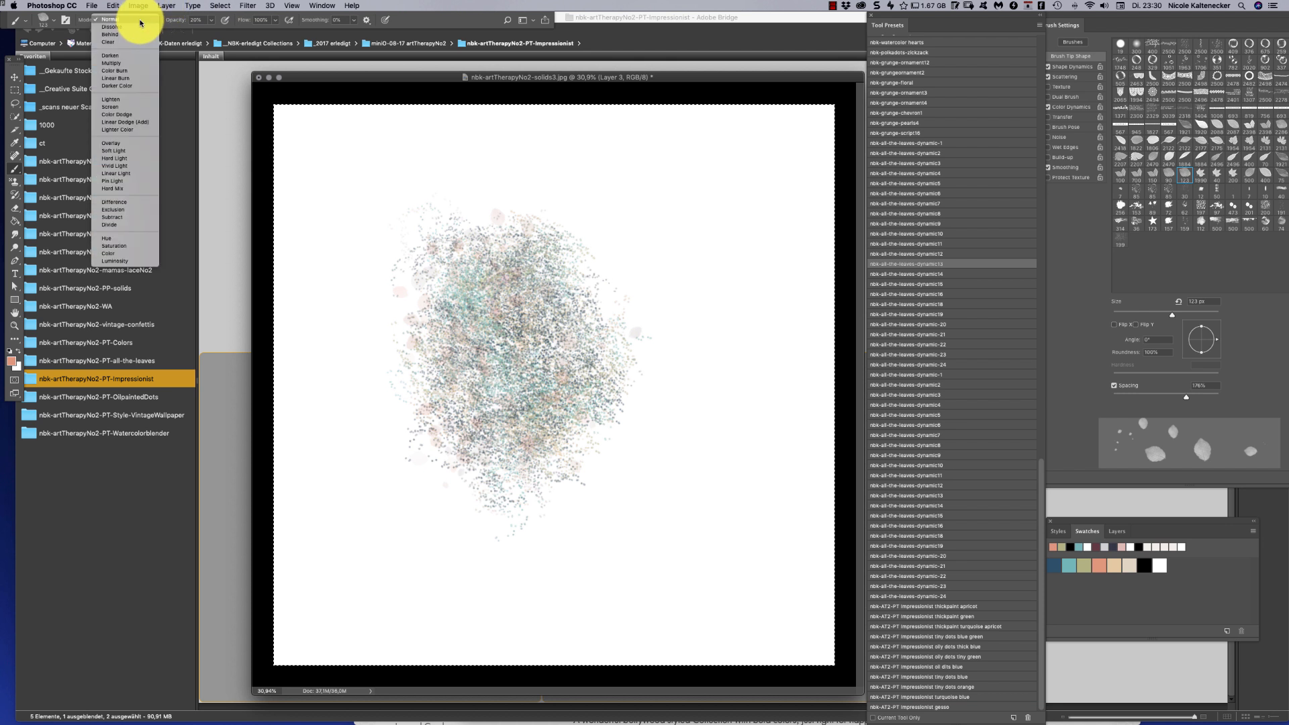
left_click(144, 62)
left_click_drag(546, 308, 495, 276)
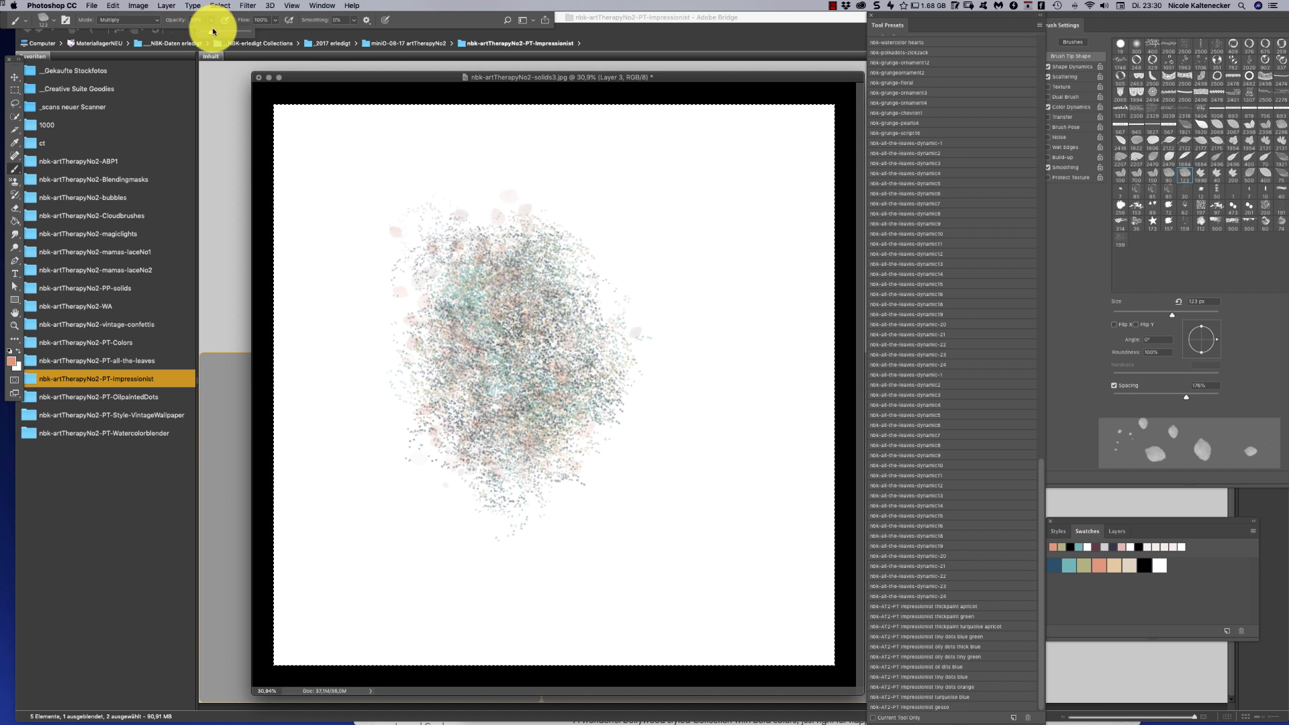
left_click_drag(542, 334, 535, 290)
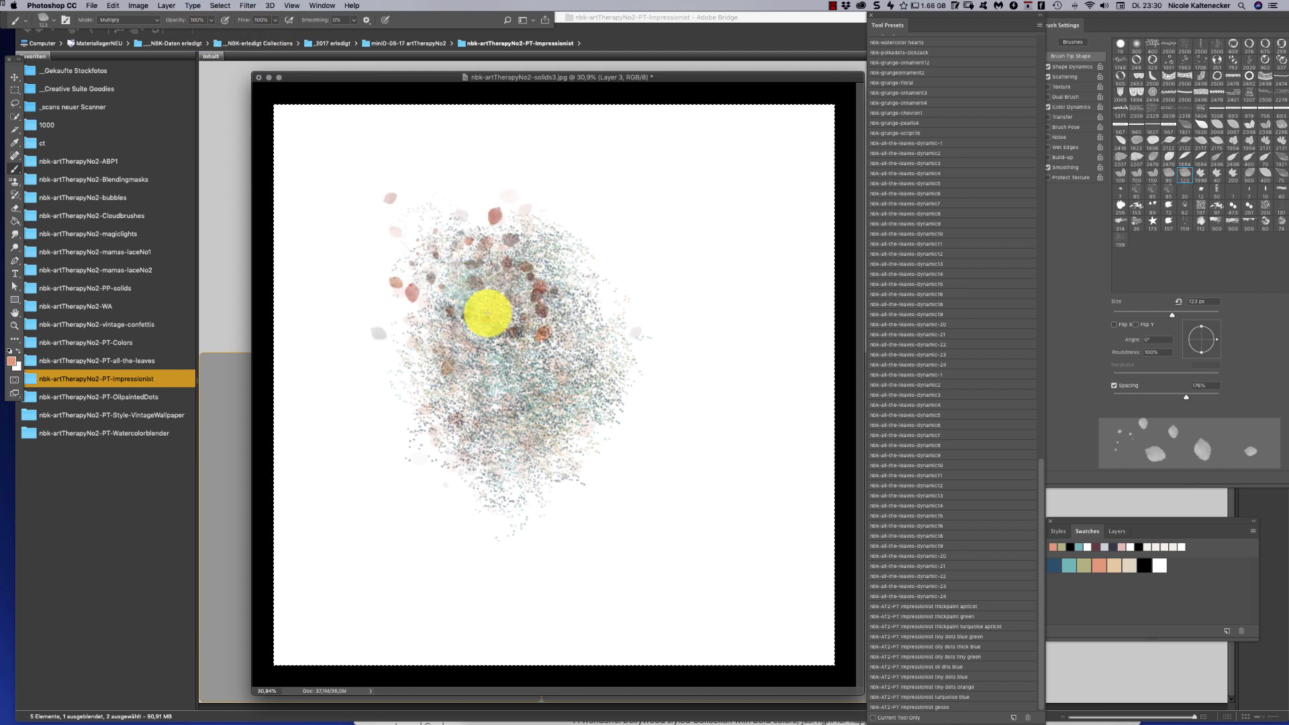
Fill the rest of the speckled patch with darker Multiply leaves, and test the leaf shapes of the dynamic16, dynamic2 and dynamic19 presets
mouse_move(533, 275)
left_mouse_down()
mouse_move(493, 329)
mouse_move(510, 319)
mouse_move(445, 385)
mouse_move(486, 354)
mouse_move(445, 337)
left_mouse_up()
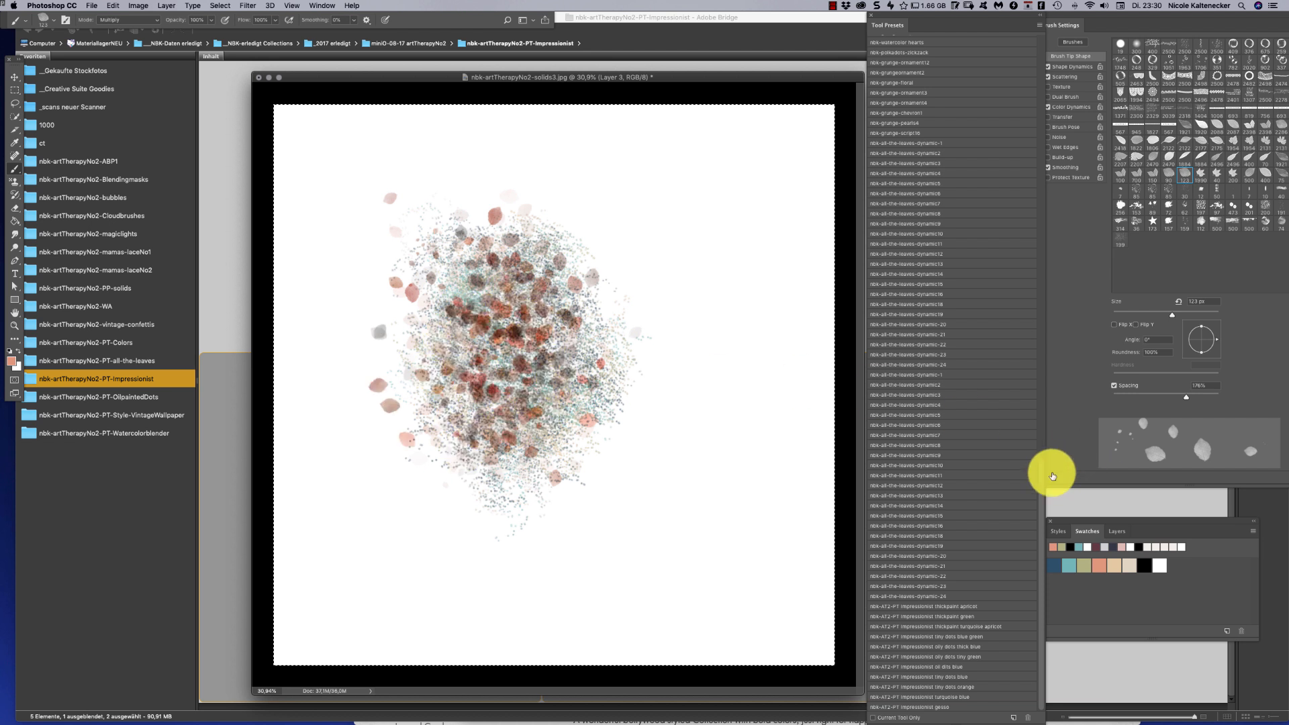
left_click(953, 527)
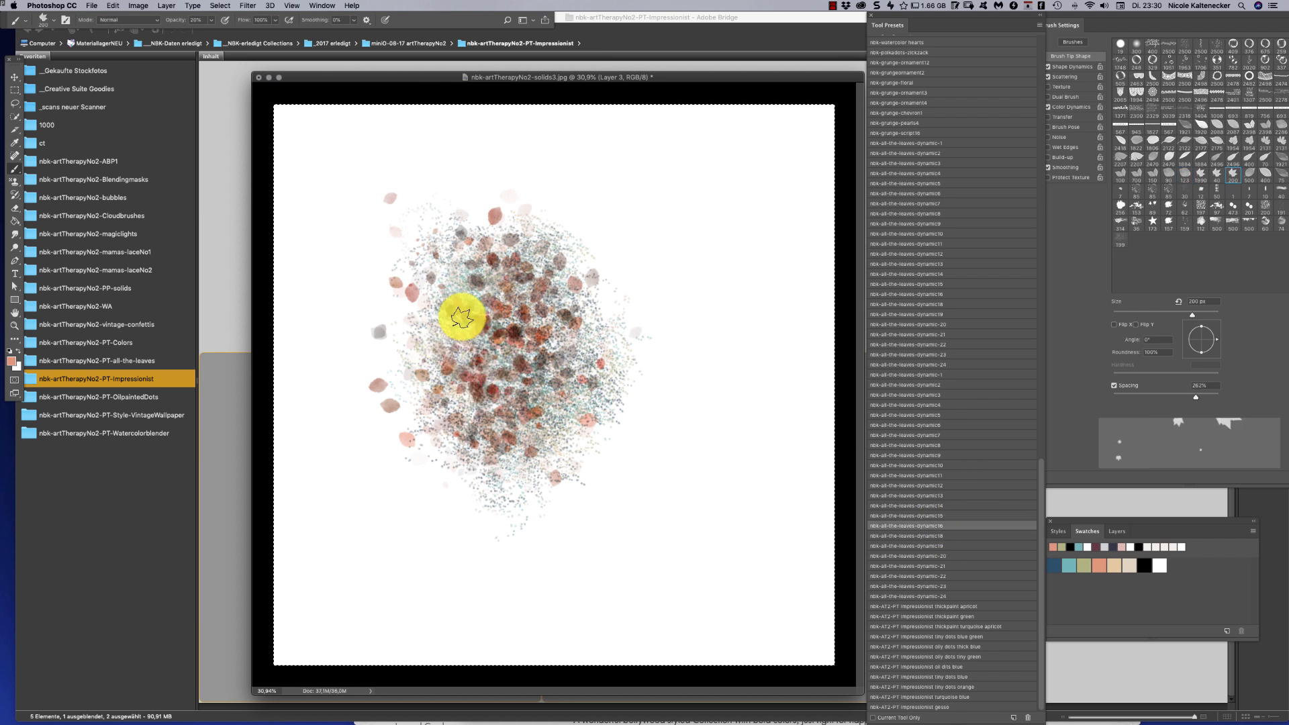
left_click(969, 495)
left_click(953, 385)
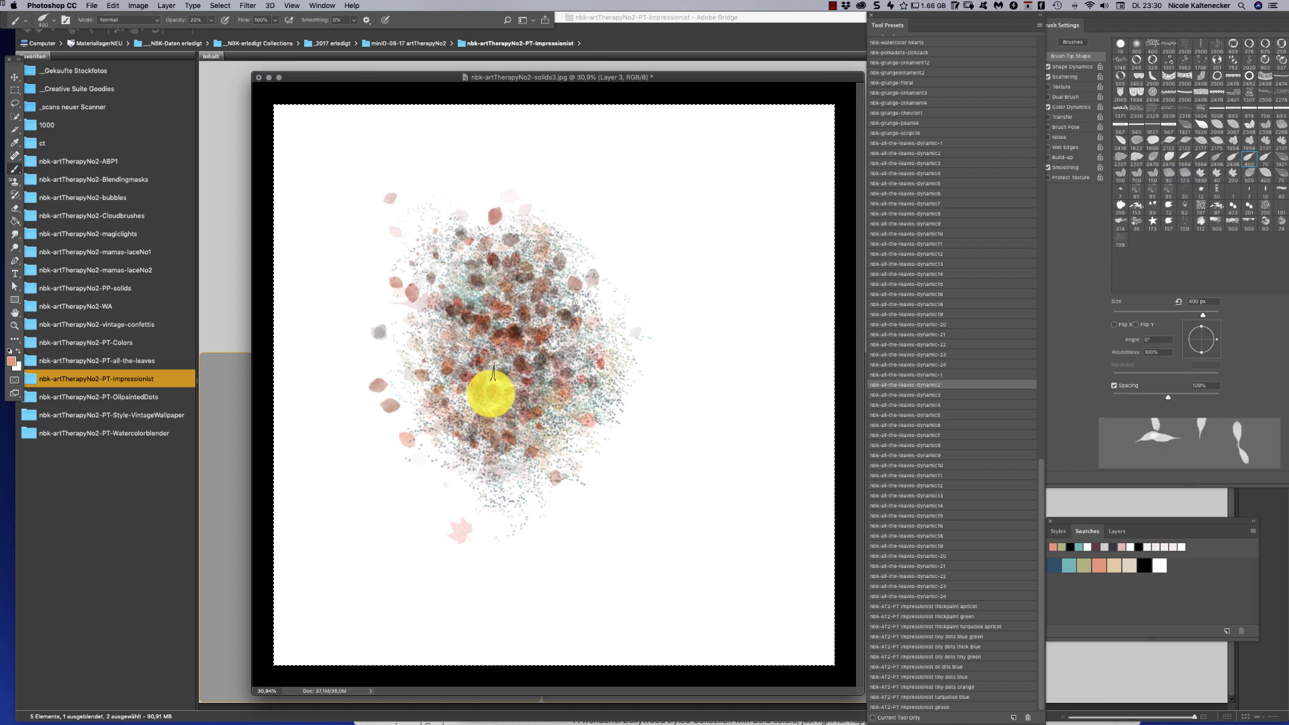
left_click(957, 313)
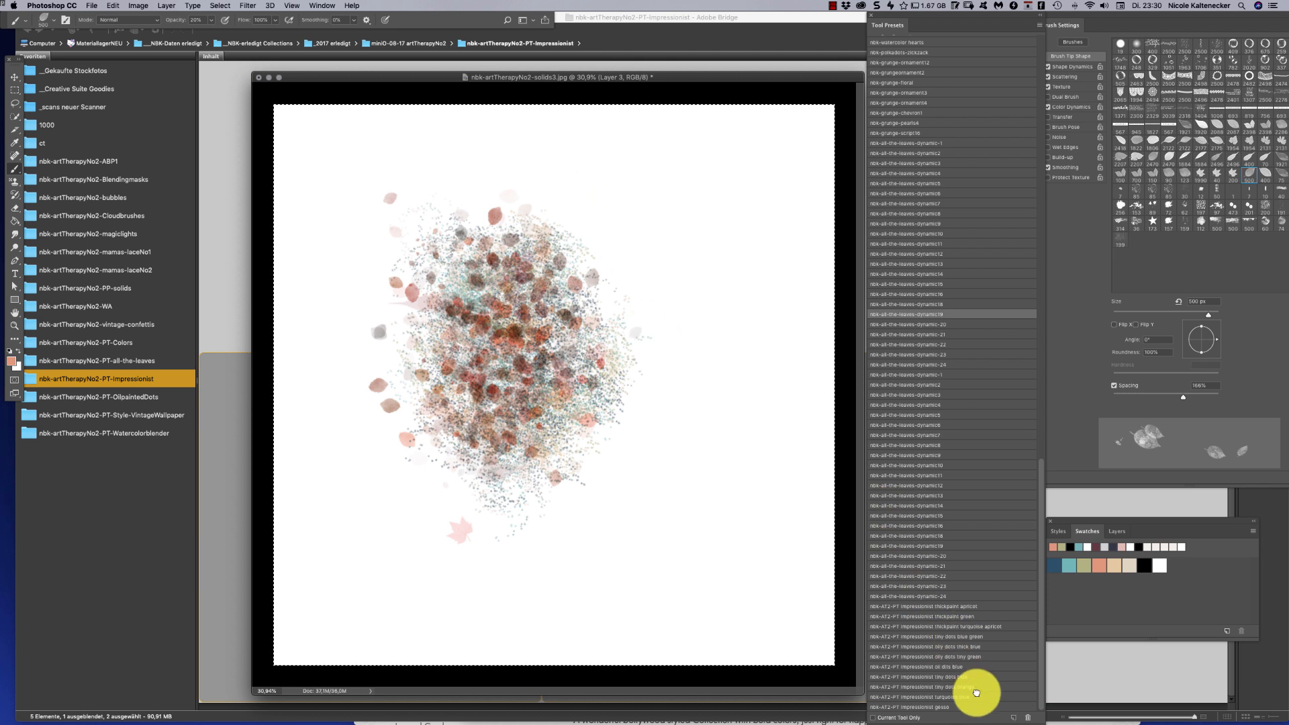
Paint a column of soft round dots beside the patch with the oil dots blue preset, and scatter tiny dots blue speckles above it
left_click(967, 667)
left_click_drag(699, 366, 752, 500)
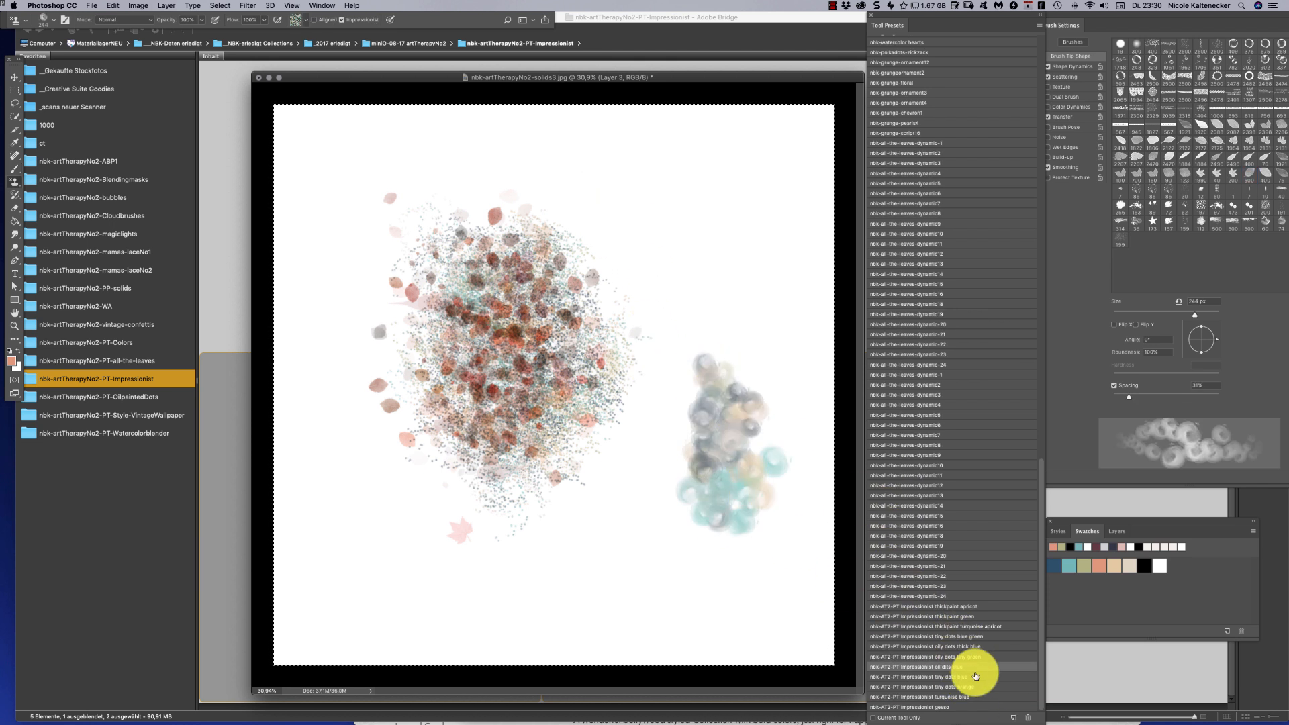
left_click(975, 676)
mouse_move(686, 129)
left_mouse_down()
mouse_move(690, 230)
mouse_move(720, 288)
mouse_move(743, 406)
left_mouse_up()
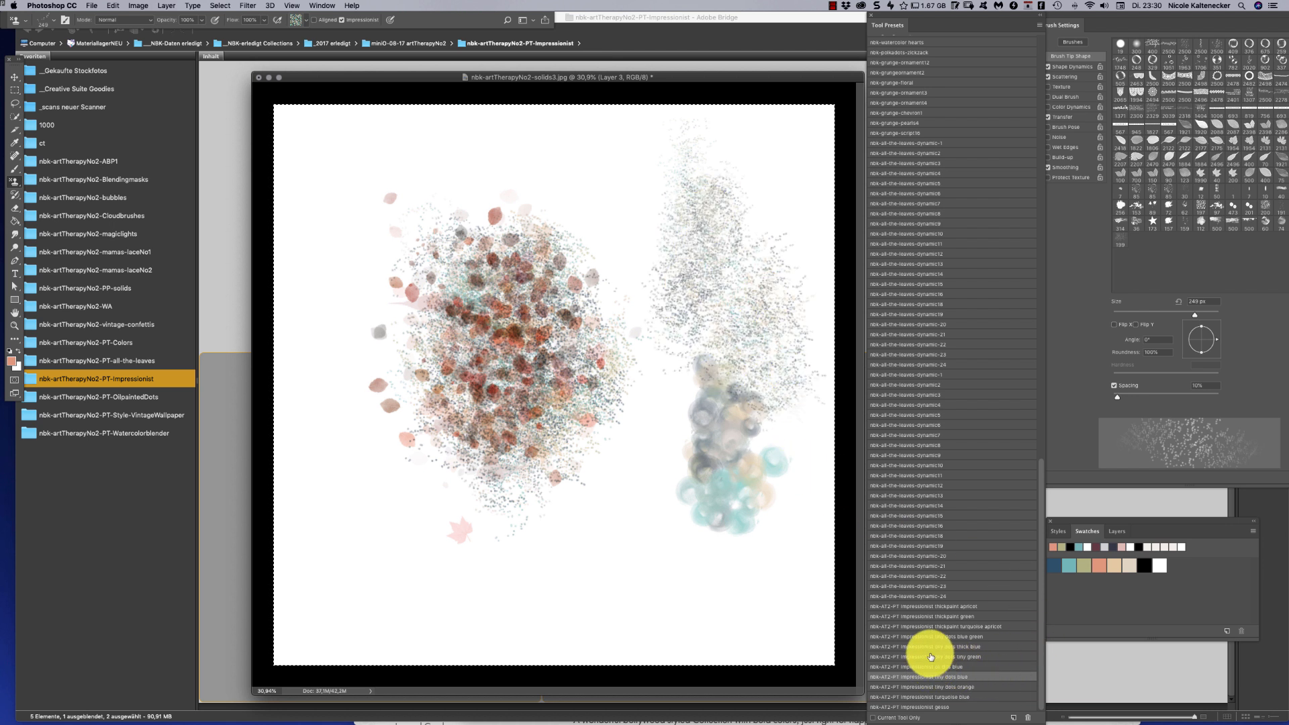
Clear Layer 3 and paint a wide field of fine orange specks with the Impressionist tiny dots orange preset
key("Delete")
left_click(953, 687)
mouse_move(555, 383)
left_mouse_down()
mouse_move(672, 344)
mouse_move(718, 286)
mouse_move(667, 255)
mouse_move(735, 423)
mouse_move(542, 344)
left_mouse_up()
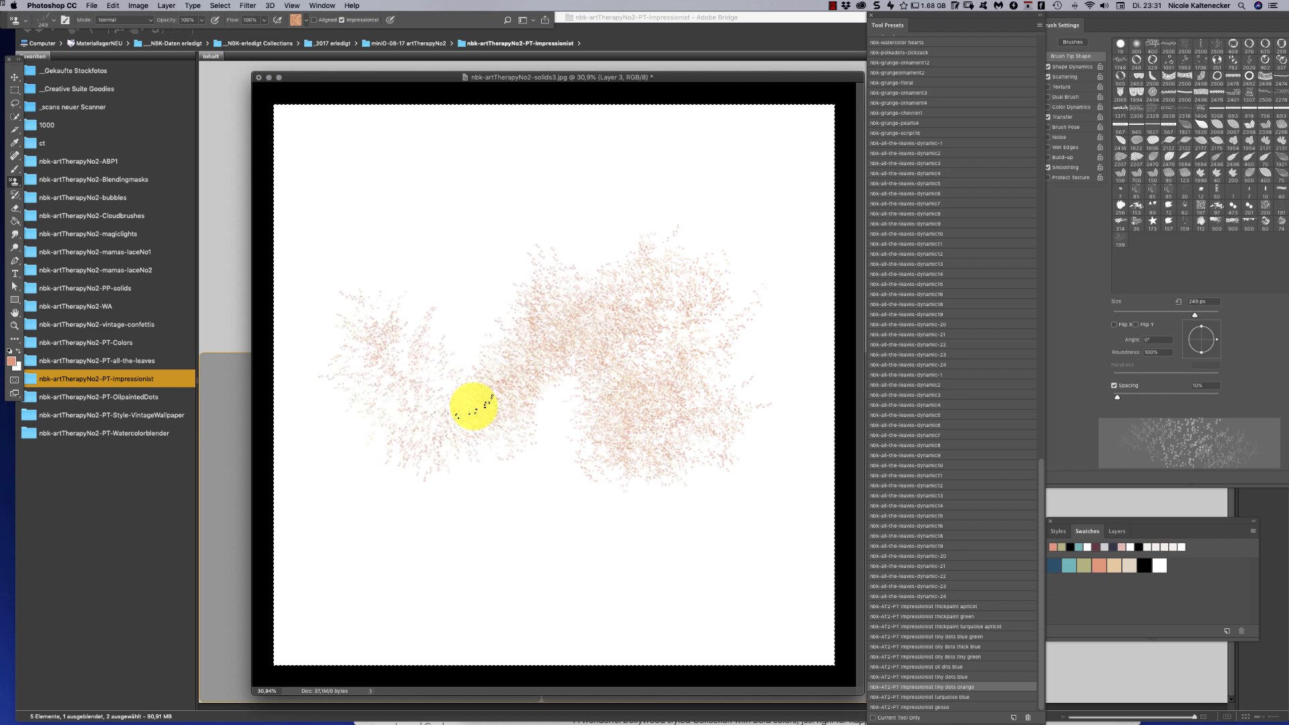
left_click_drag(474, 406, 561, 385)
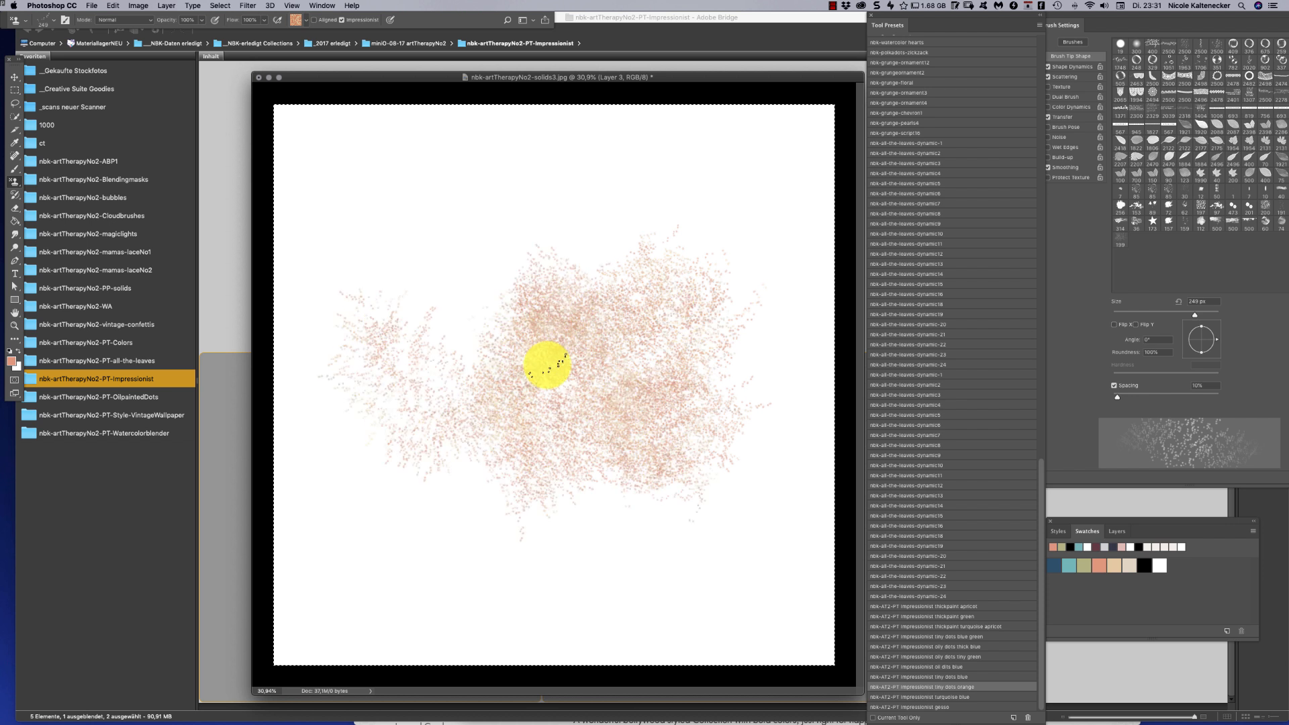
Clear the layer and paint a soft multicoloured cloud with the Impressionist turquoise blue preset
left_click(962, 697)
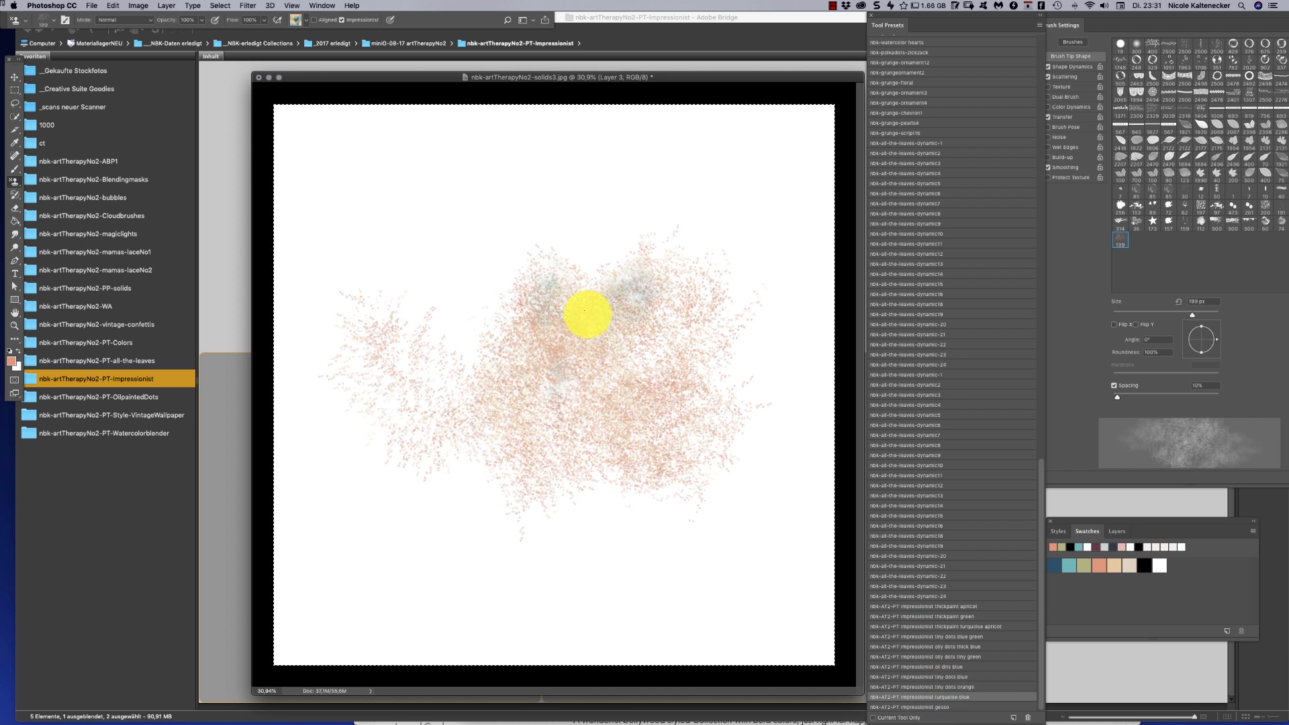
mouse_move(643, 260)
left_mouse_down()
mouse_move(737, 220)
mouse_move(746, 239)
mouse_move(655, 300)
mouse_move(636, 341)
mouse_move(702, 310)
mouse_move(732, 331)
mouse_move(685, 331)
mouse_move(701, 262)
mouse_move(631, 273)
mouse_move(619, 218)
mouse_move(643, 258)
mouse_move(496, 326)
mouse_move(486, 382)
mouse_move(572, 364)
mouse_move(619, 314)
mouse_move(646, 350)
mouse_move(657, 476)
mouse_move(554, 354)
left_mouse_up()
key("Delete")
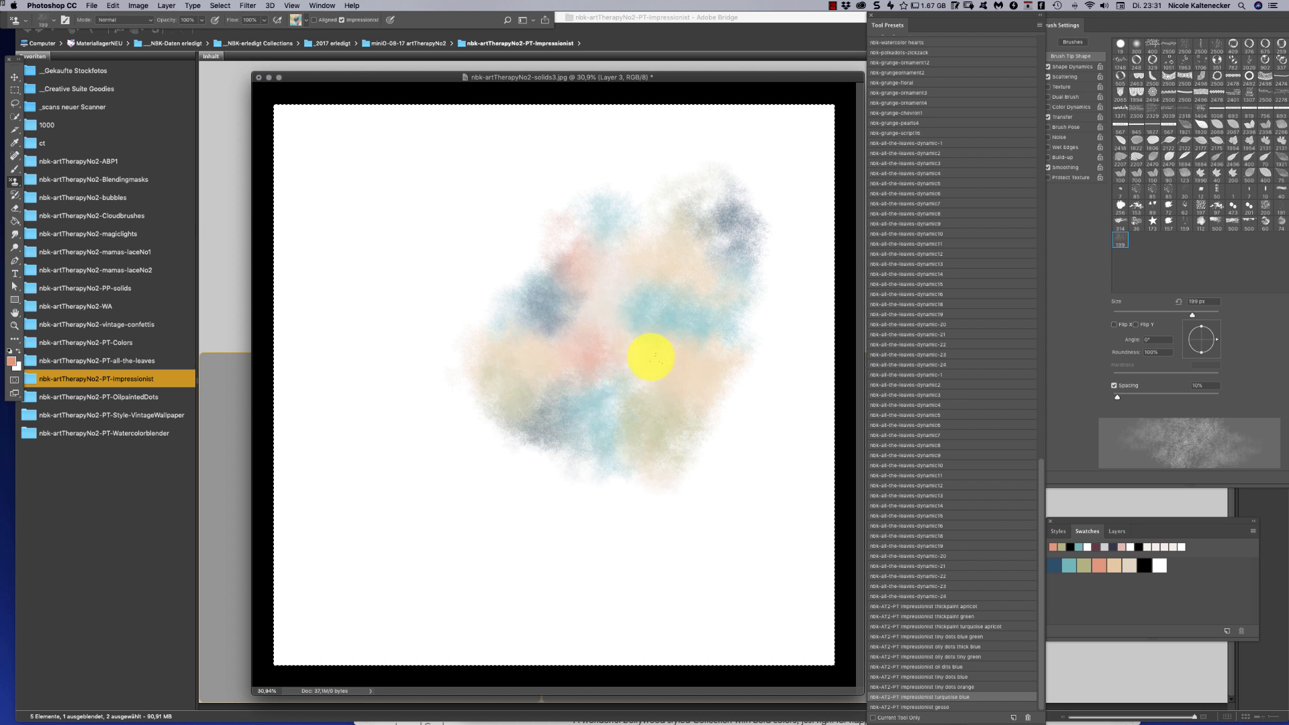
mouse_move(662, 438)
left_mouse_down()
mouse_move(760, 240)
mouse_move(784, 374)
mouse_move(756, 422)
mouse_move(722, 431)
mouse_move(671, 418)
mouse_move(646, 492)
left_mouse_up()
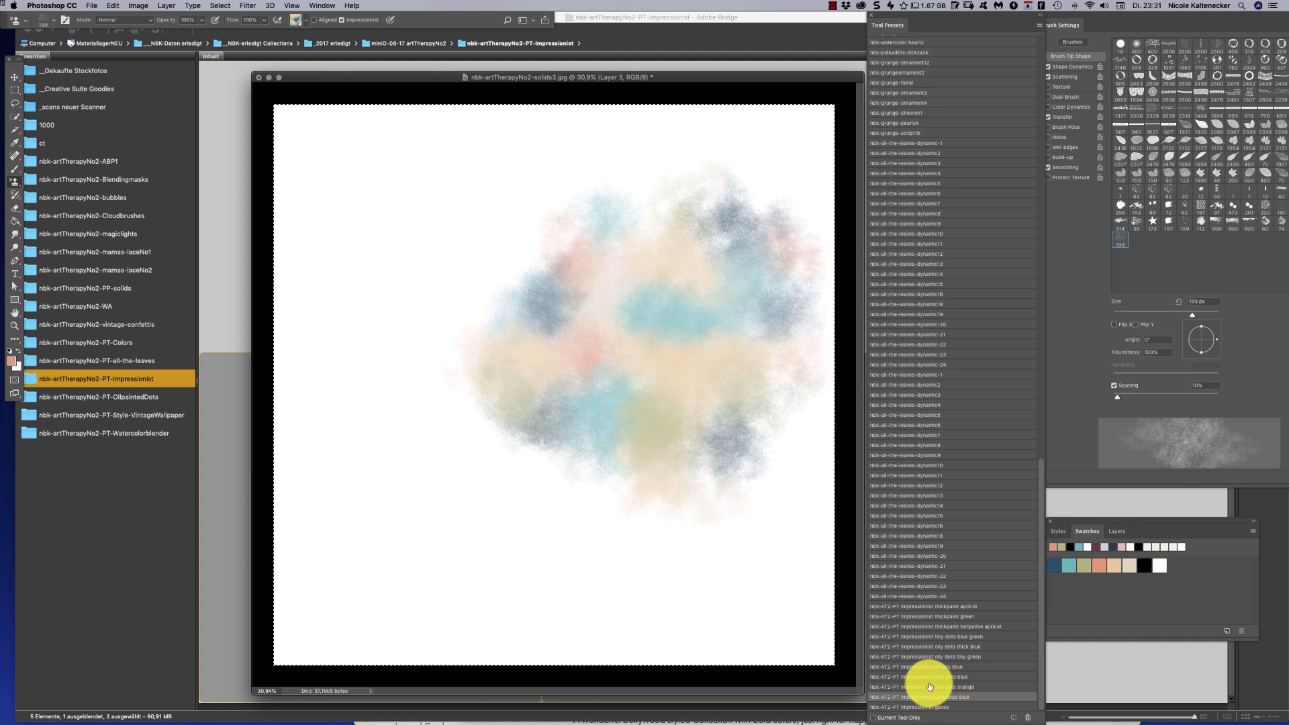
Clear the layer and paint a large soft grey cloud with the Impressionist gesso preset
left_click(926, 707)
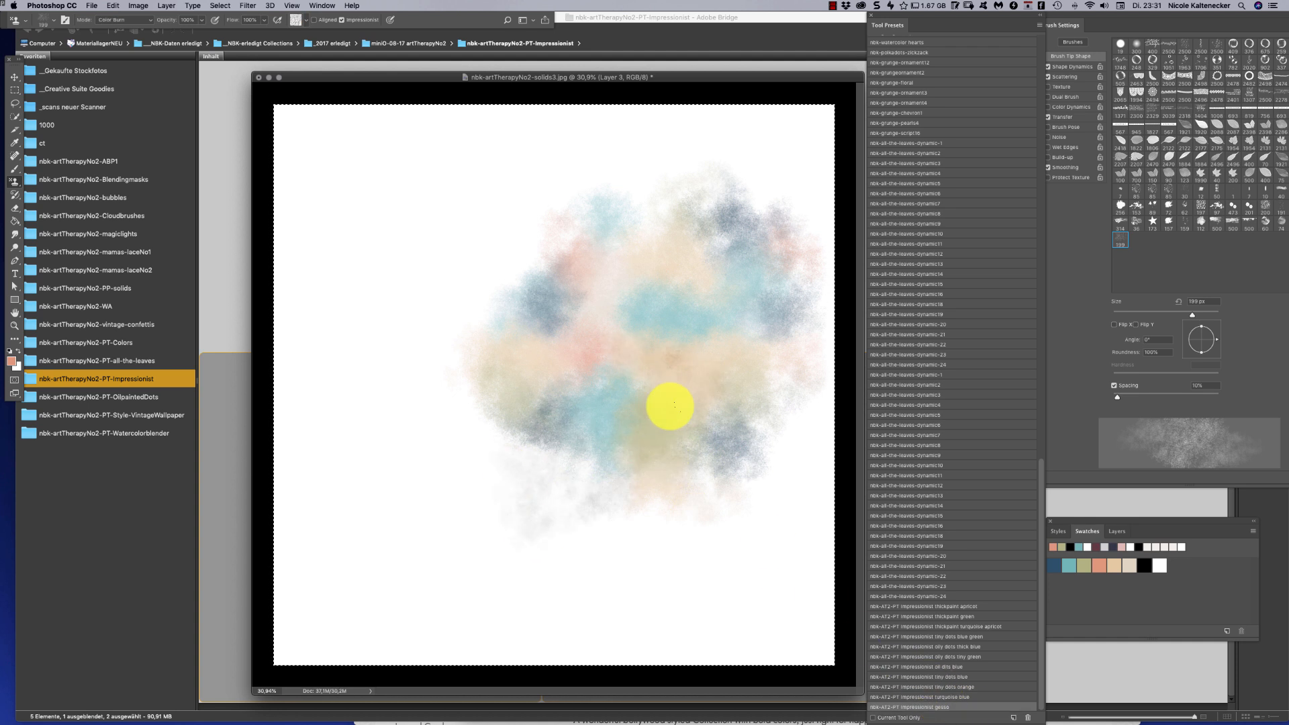
key("BackSpace")
mouse_move(665, 423)
left_mouse_down()
mouse_move(625, 377)
mouse_move(656, 369)
mouse_move(727, 294)
mouse_move(666, 474)
mouse_move(680, 475)
mouse_move(687, 393)
mouse_move(647, 429)
mouse_move(590, 421)
mouse_move(637, 379)
mouse_move(639, 355)
mouse_move(624, 376)
mouse_move(561, 392)
left_mouse_up()
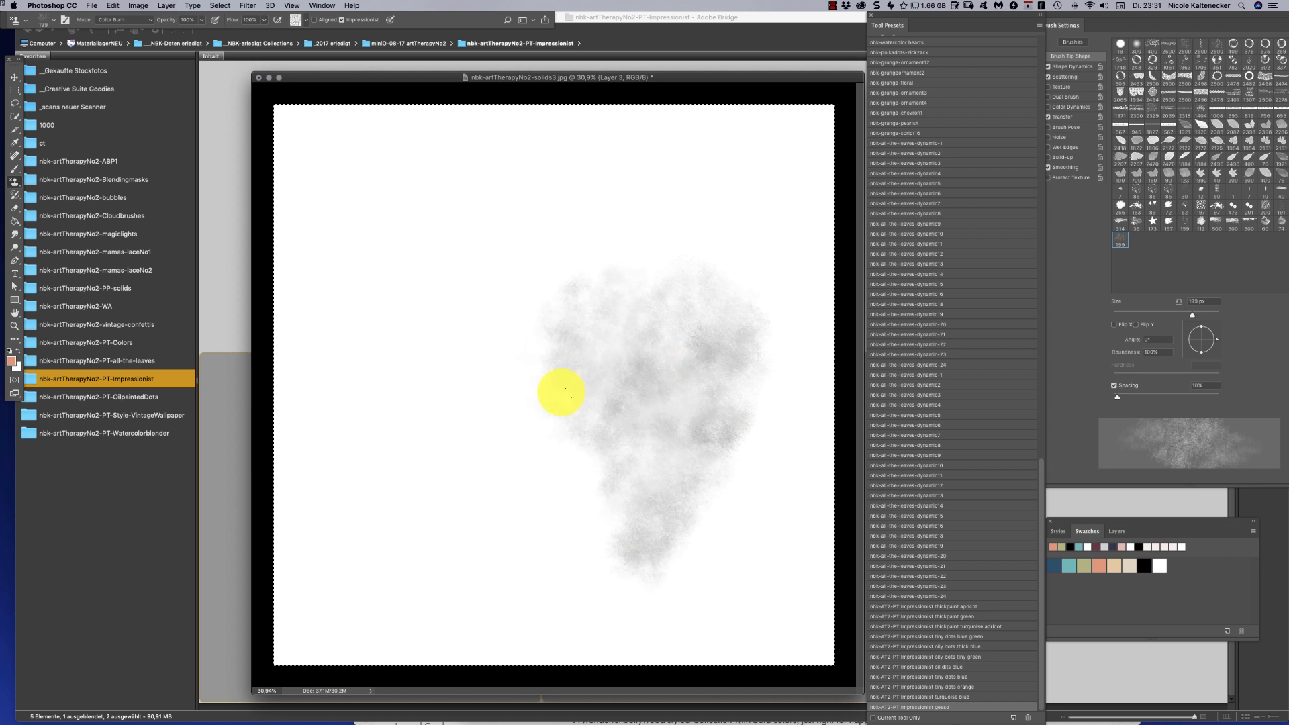
mouse_move(603, 456)
left_mouse_down()
mouse_move(567, 533)
mouse_move(688, 435)
mouse_move(728, 498)
mouse_move(809, 307)
mouse_move(631, 348)
mouse_move(639, 241)
mouse_move(555, 259)
mouse_move(592, 336)
left_mouse_up()
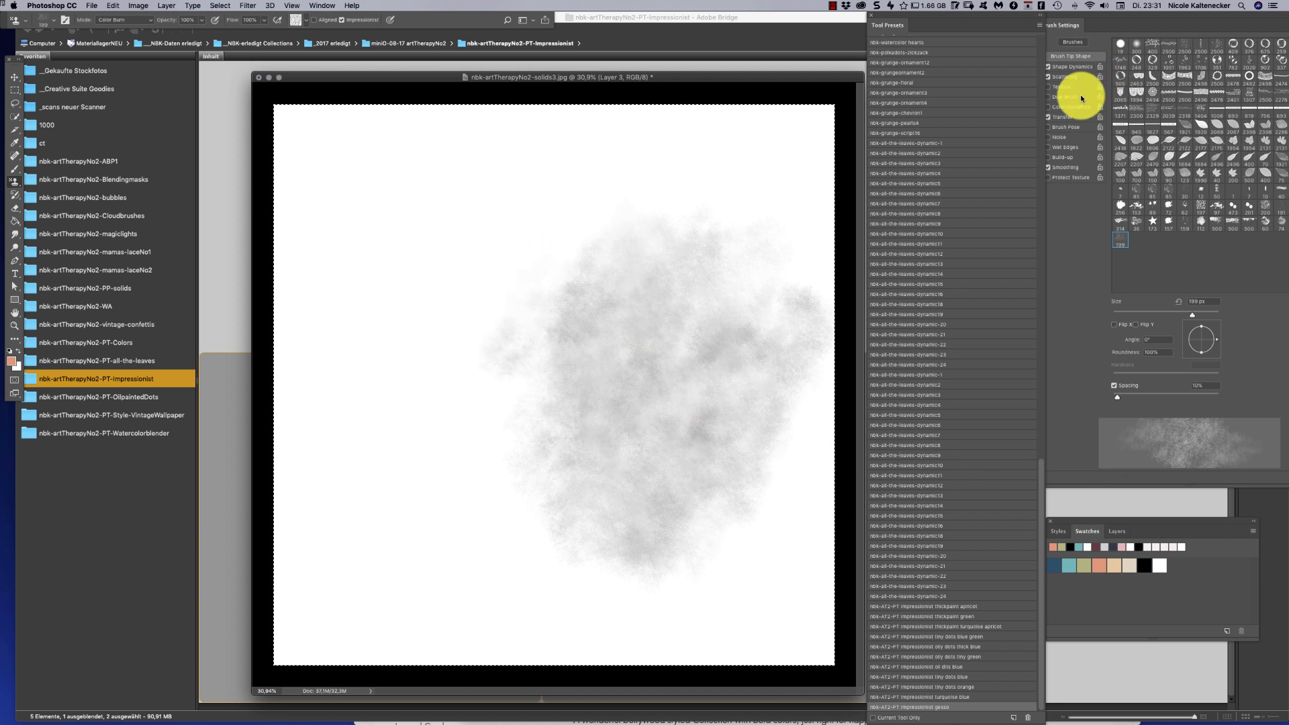
Apply the crumpled texture layer style to the gesso cloud and extend its left edge with more gesso strokes
left_click(323, 6)
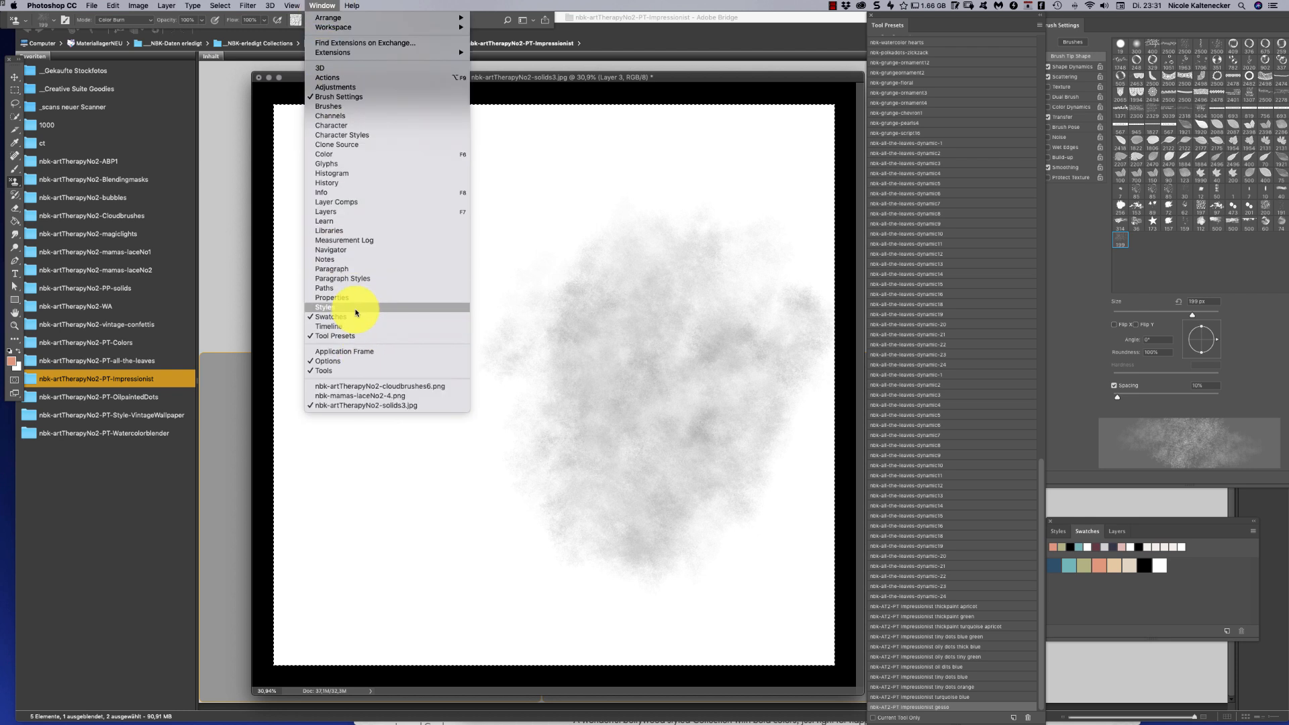
left_click(356, 311)
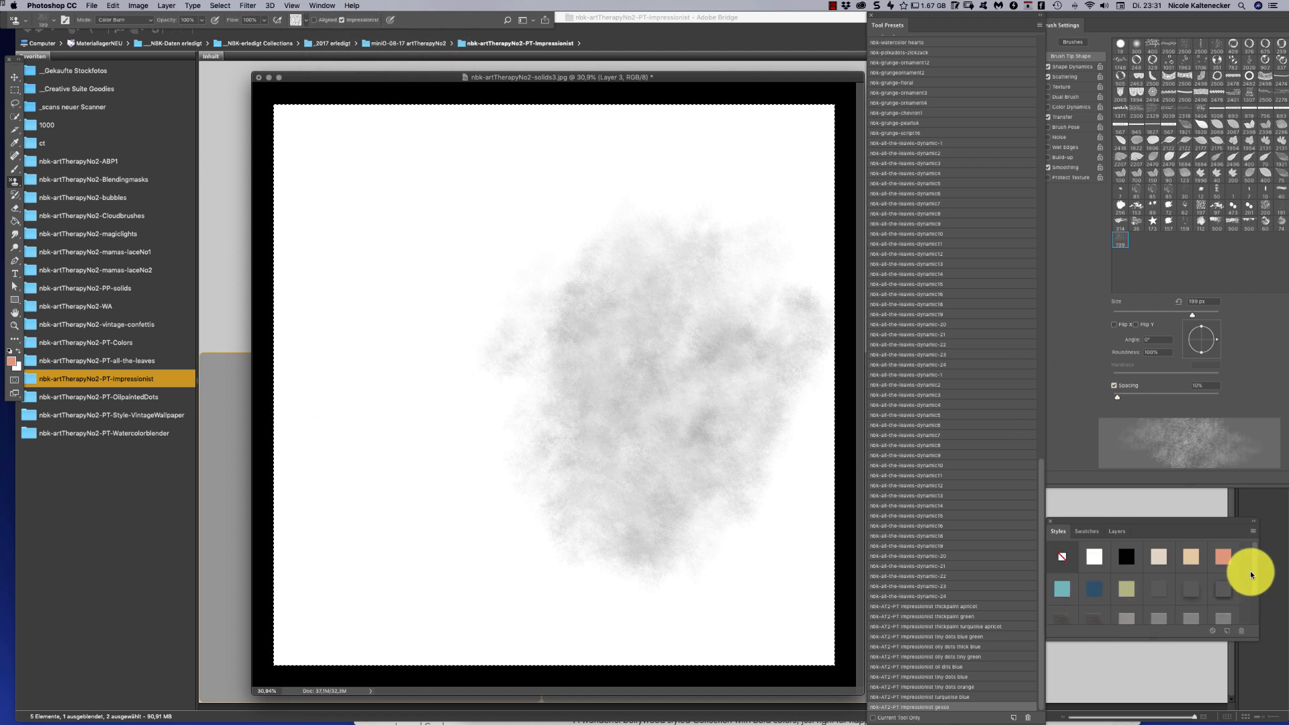
scroll(1250, 578, "down", 2)
left_click(1174, 555)
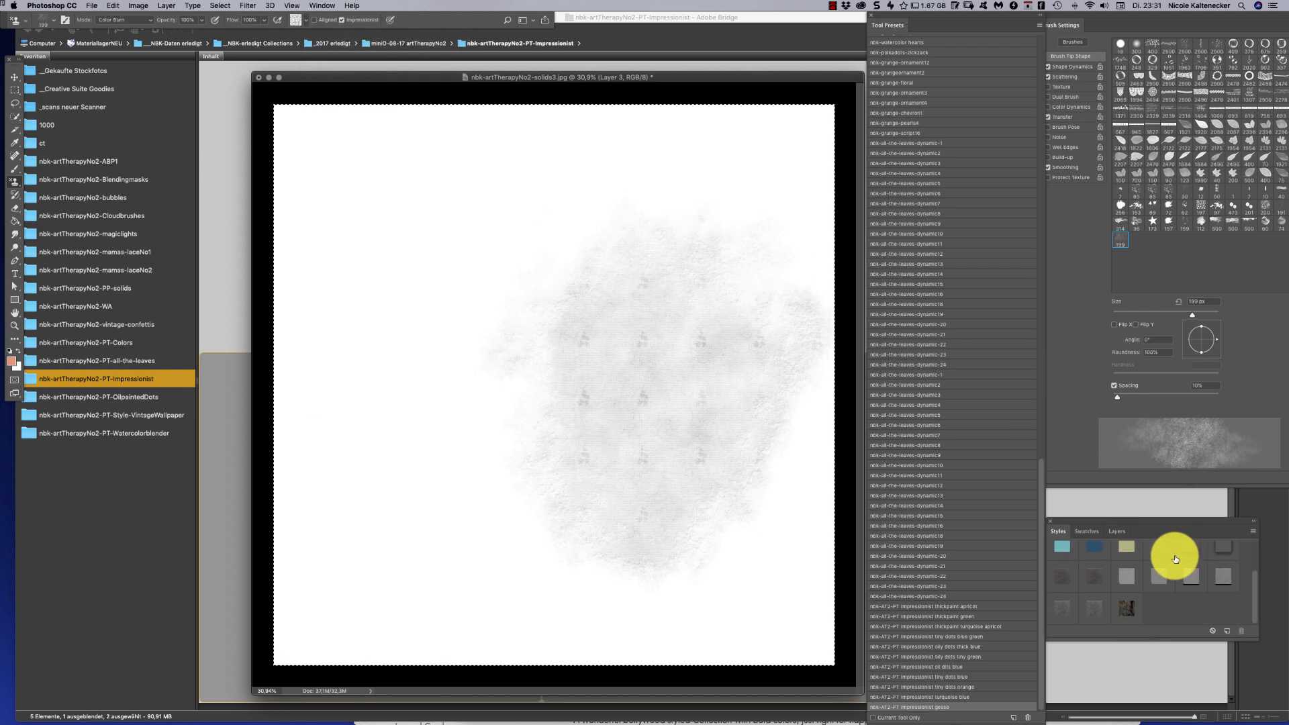
left_click(1126, 607)
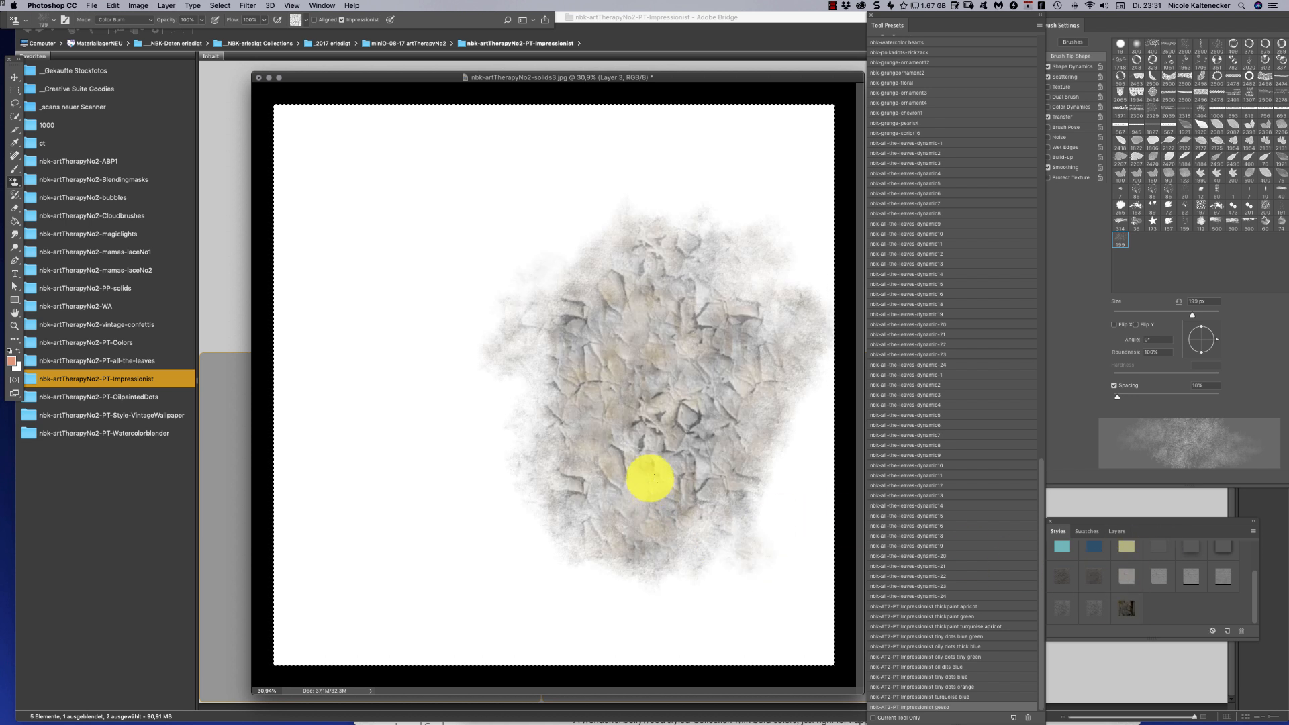
mouse_move(514, 282)
left_mouse_down()
mouse_move(598, 319)
mouse_move(553, 413)
mouse_move(524, 432)
left_mouse_up()
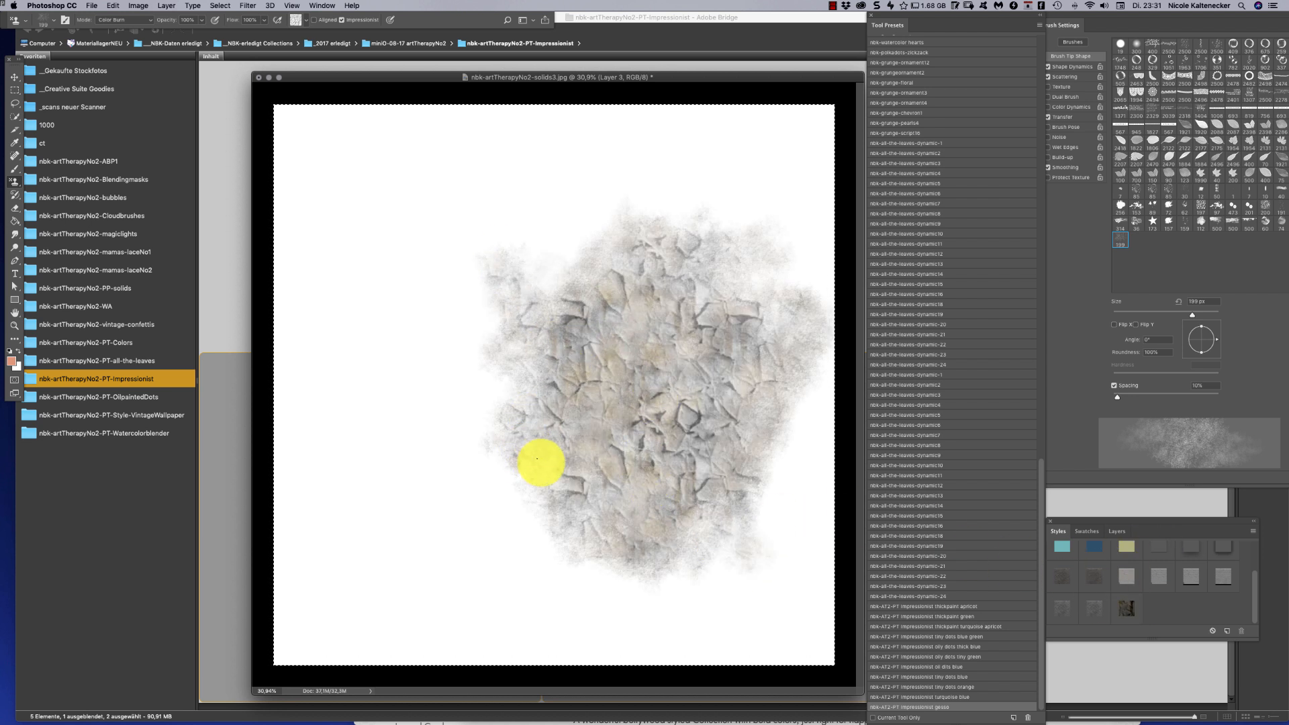
Clear the layer and paint diagonal zigzag strokes with the Impressionist oily dots tiny green preset
key("Delete")
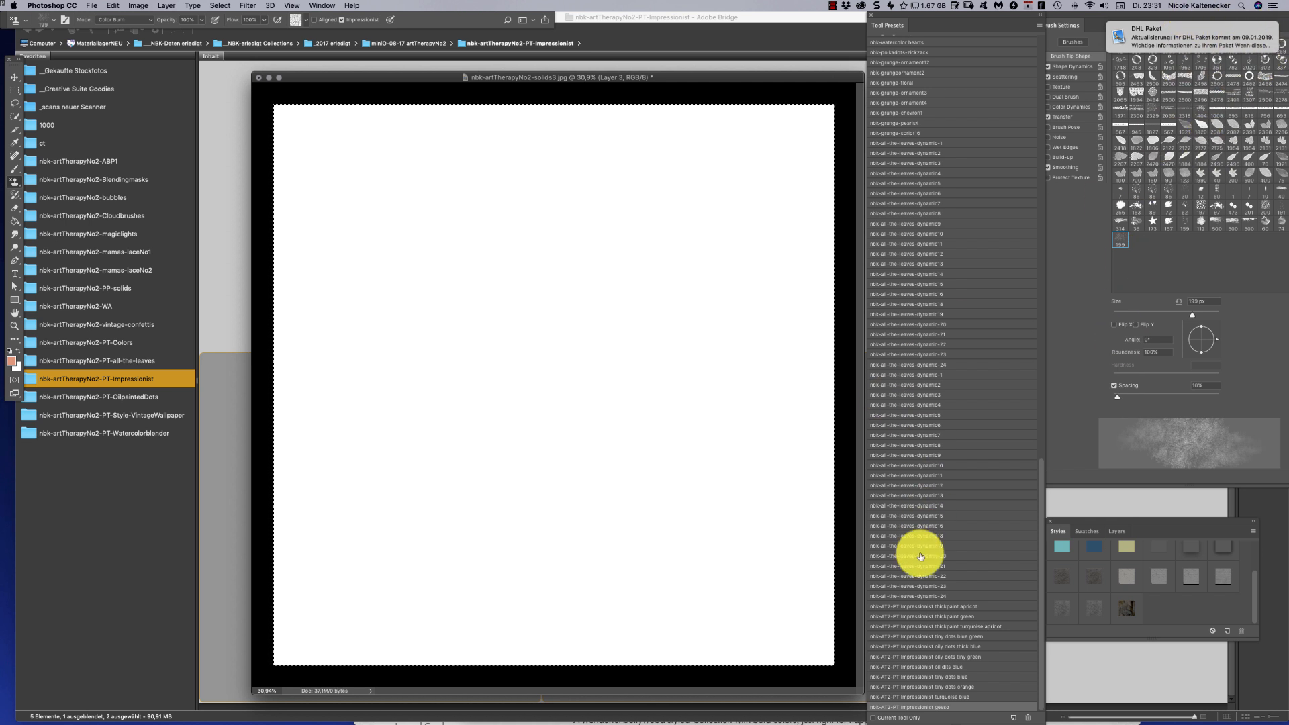
left_click(967, 656)
mouse_move(497, 315)
left_mouse_down()
mouse_move(570, 311)
mouse_move(587, 380)
mouse_move(637, 343)
mouse_move(503, 279)
mouse_move(476, 432)
mouse_move(585, 325)
mouse_move(564, 506)
mouse_move(691, 369)
mouse_move(624, 331)
mouse_move(696, 224)
mouse_move(722, 222)
left_mouse_up()
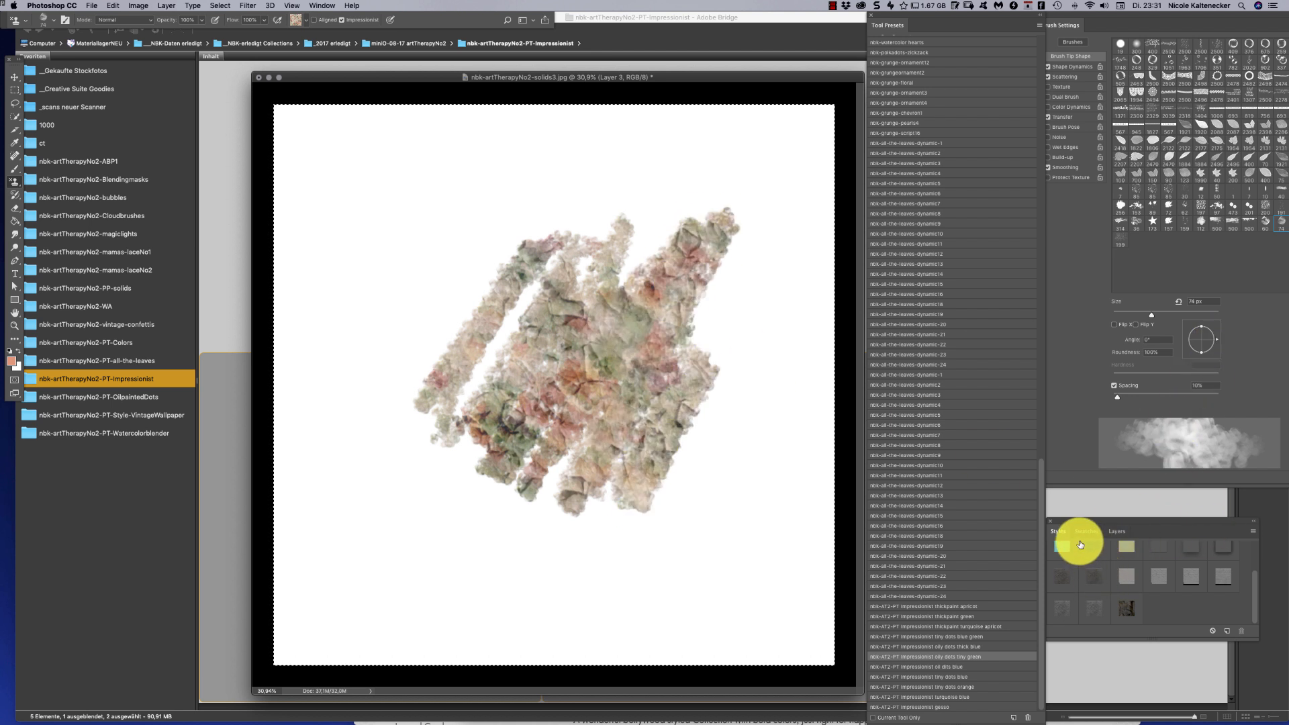
Examine Layer 3's applied effects by toggling their visibility
left_click(1117, 532)
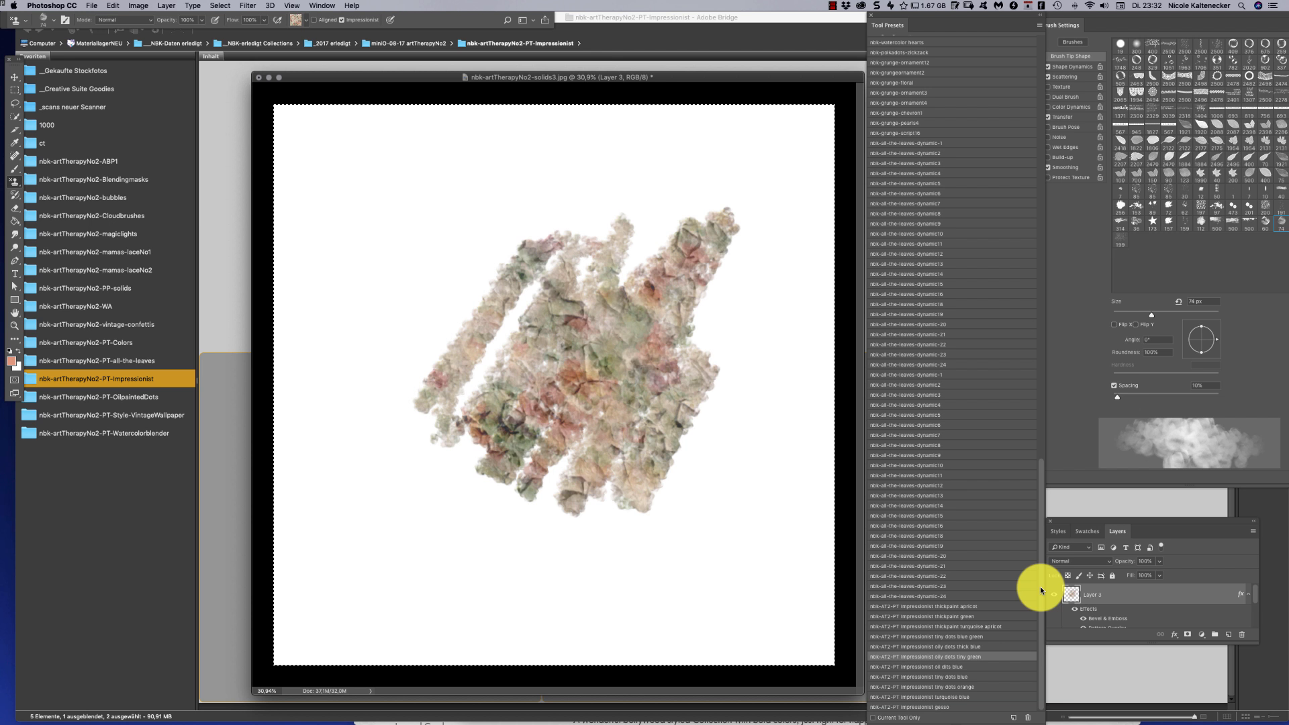
left_click(1075, 610)
left_click(1077, 612)
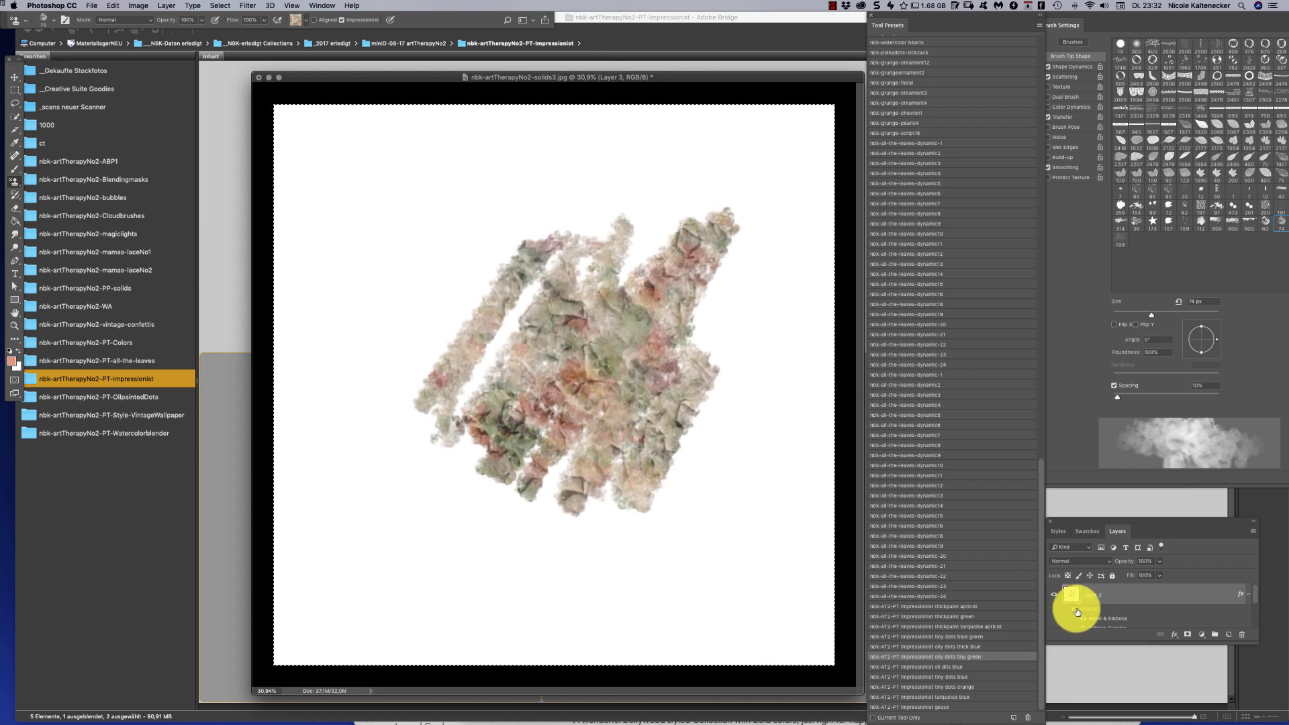
left_click(1087, 532)
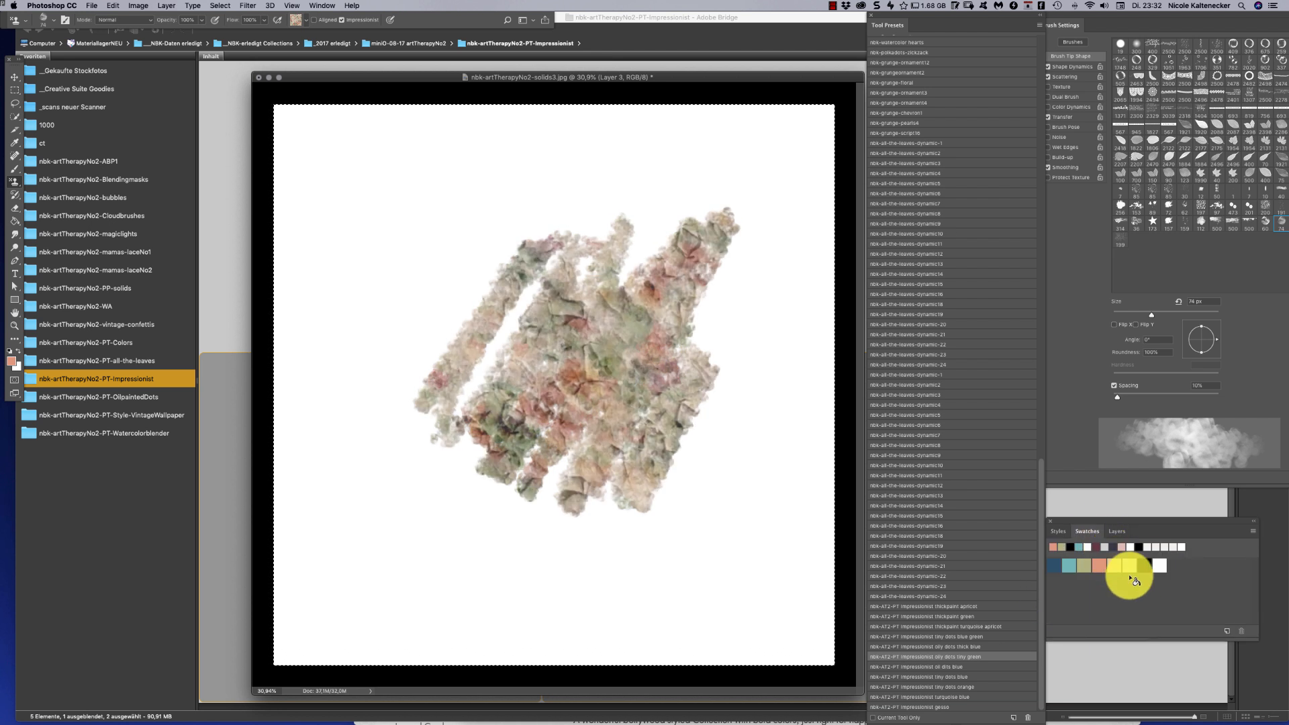
left_click(1116, 532)
left_click(1059, 532)
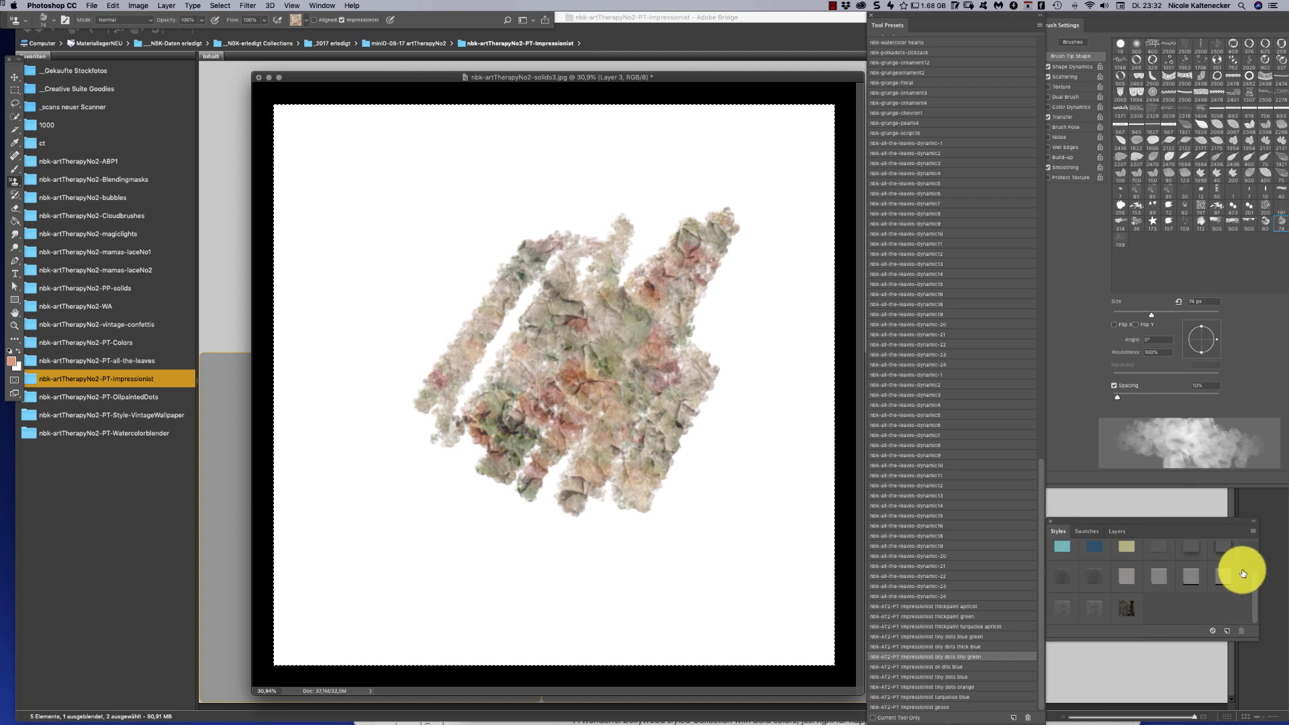
Try several other layer styles on the zigzag strokes, ending with a light embossed one, and inspect the texture up close
left_click(1067, 607)
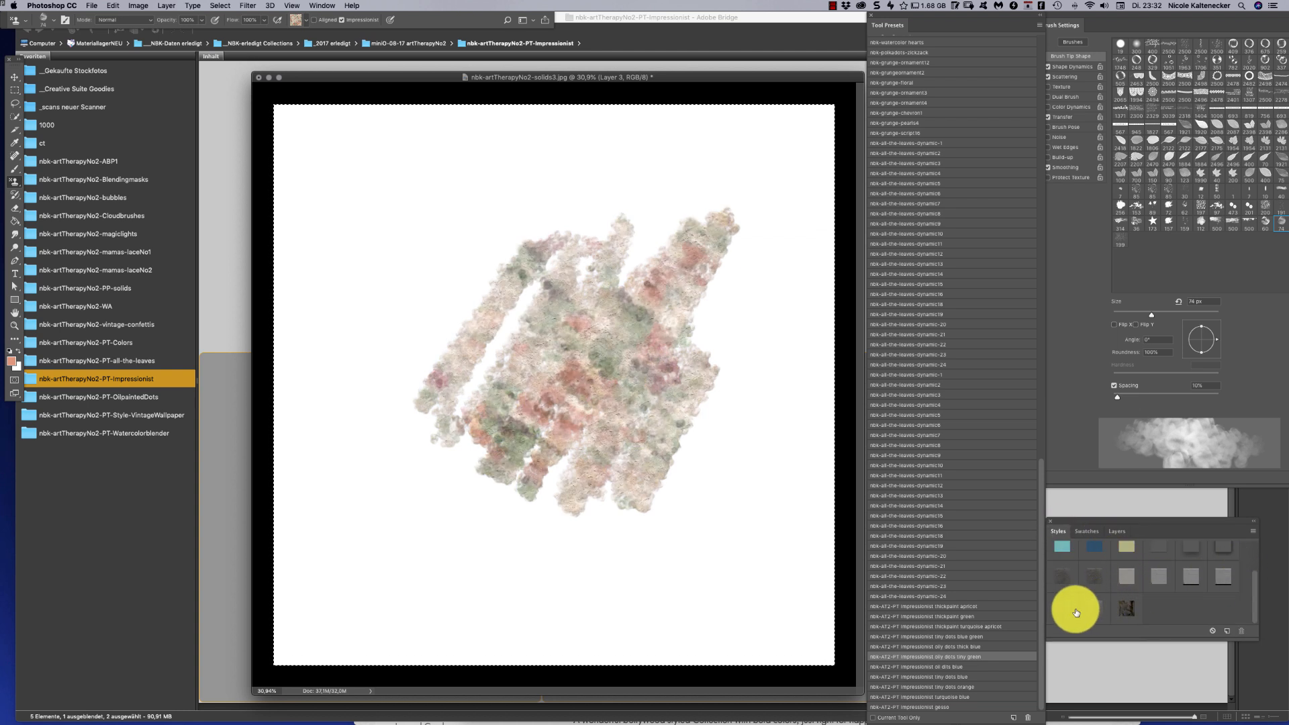
left_click(1125, 588)
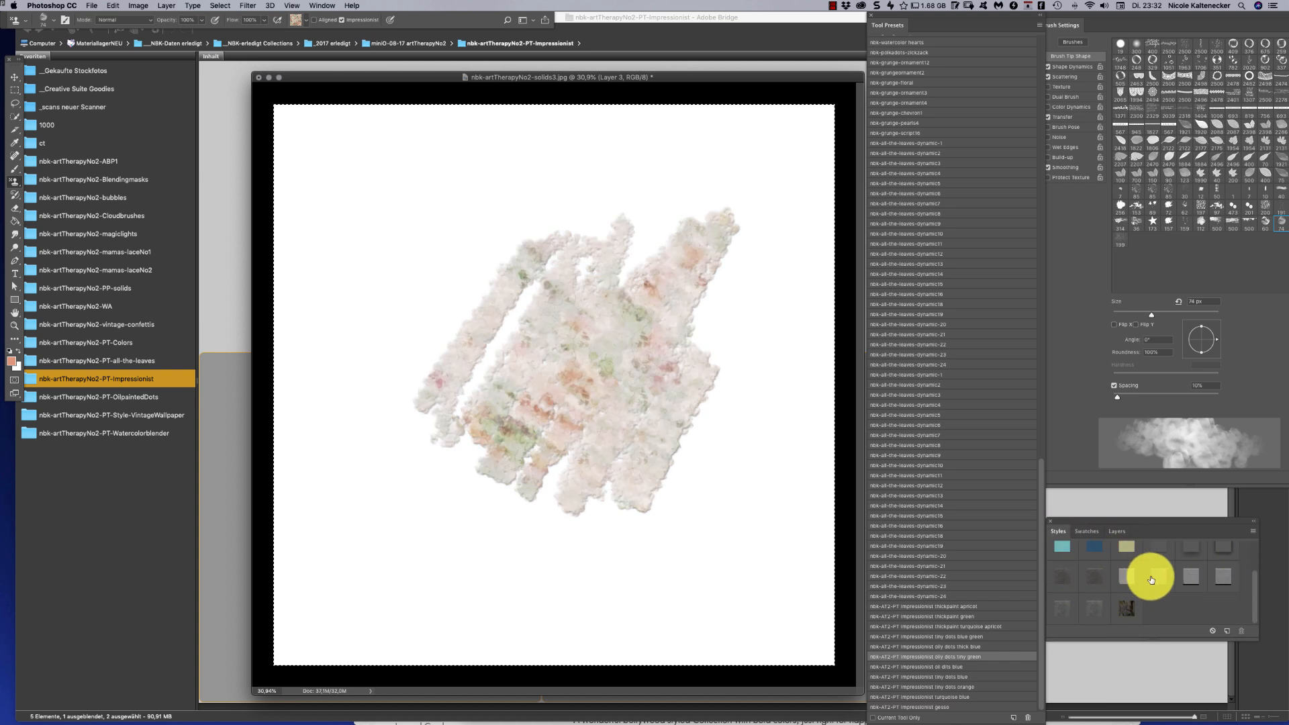
left_click(1180, 565)
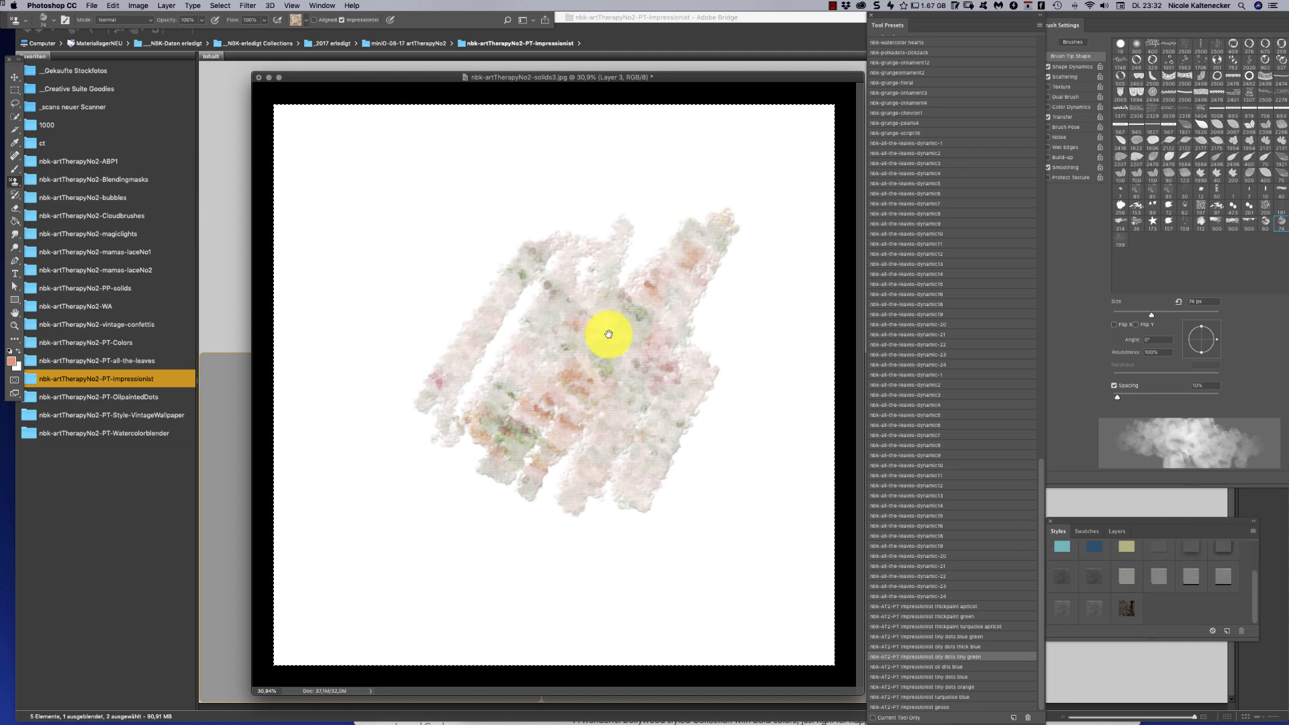
scroll(605, 334, "up", 5)
scroll(642, 347, "down", 5)
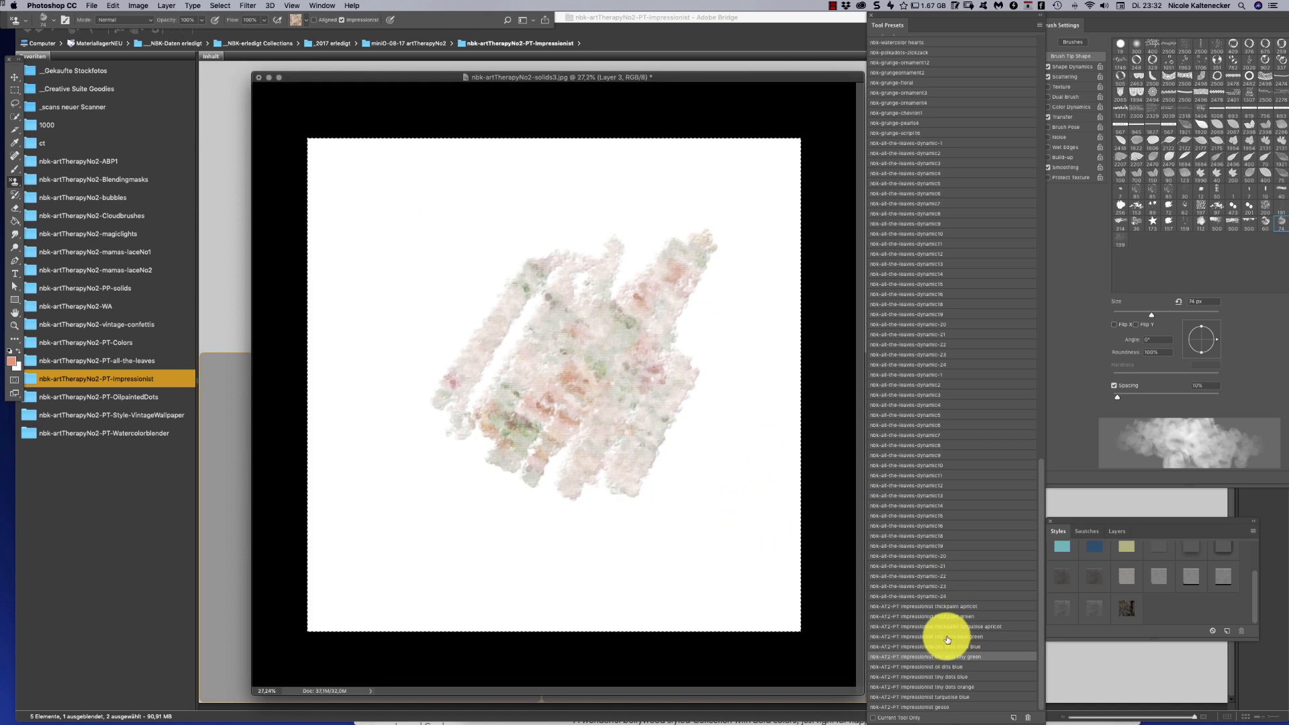
Clear Layer 3 and paint embossed apricot strokes in the middle of the canvas with the Impressionist thickpaint apricot preset
left_click(955, 606)
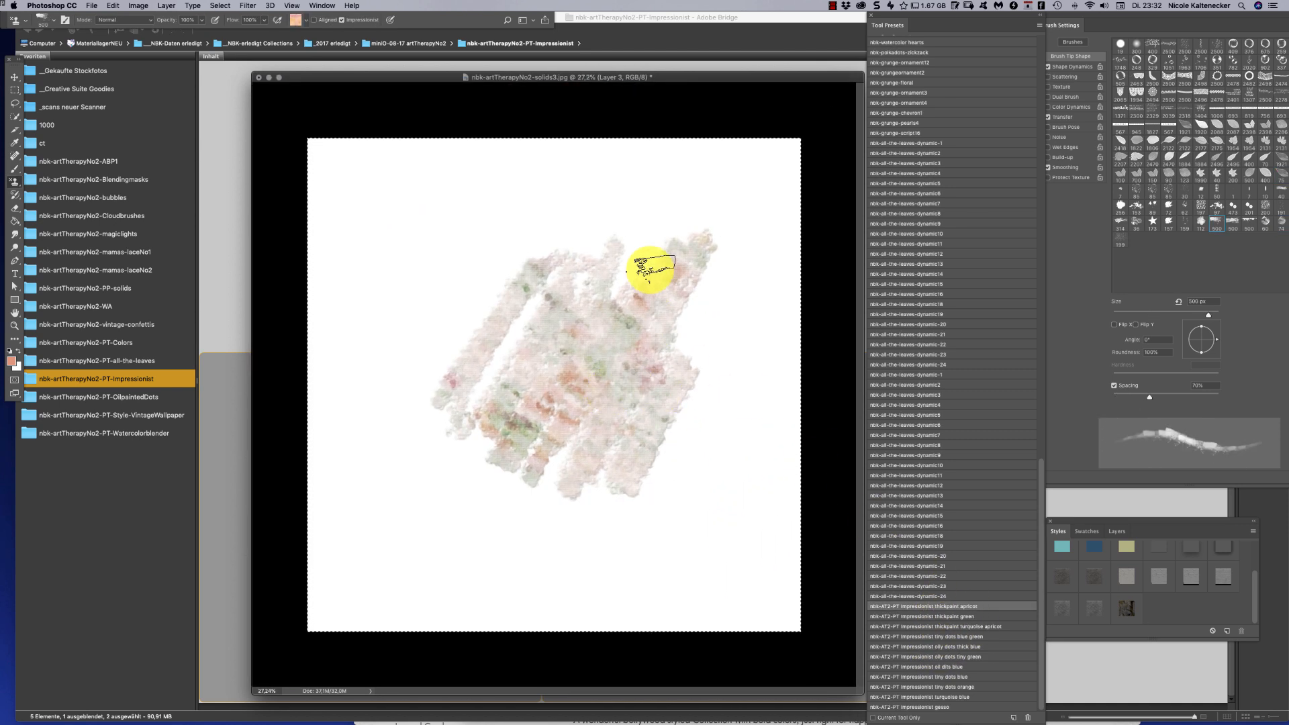
mouse_move(644, 265)
left_mouse_down()
mouse_move(638, 495)
mouse_move(636, 484)
mouse_move(691, 495)
mouse_move(610, 437)
mouse_move(598, 510)
left_mouse_up()
key("super+a")
key("BackSpace")
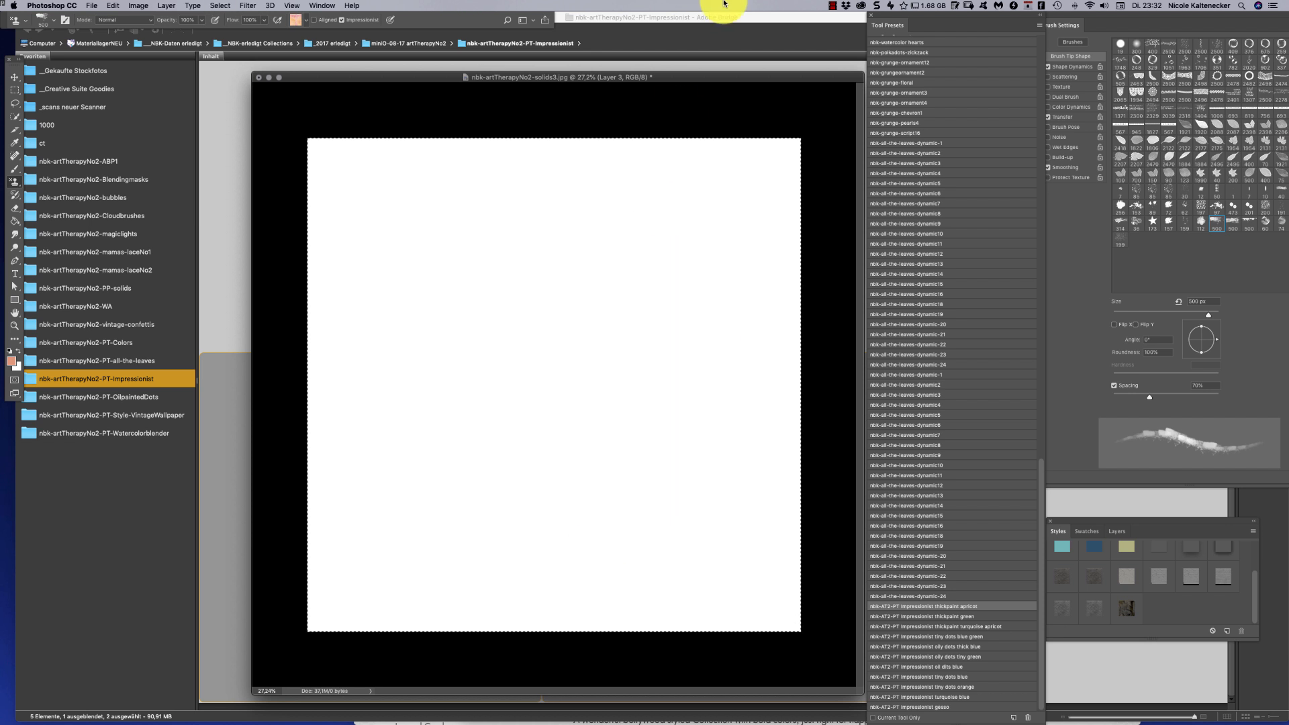
mouse_move(608, 269)
left_mouse_down()
mouse_move(547, 454)
mouse_move(610, 248)
mouse_move(544, 417)
left_mouse_up()
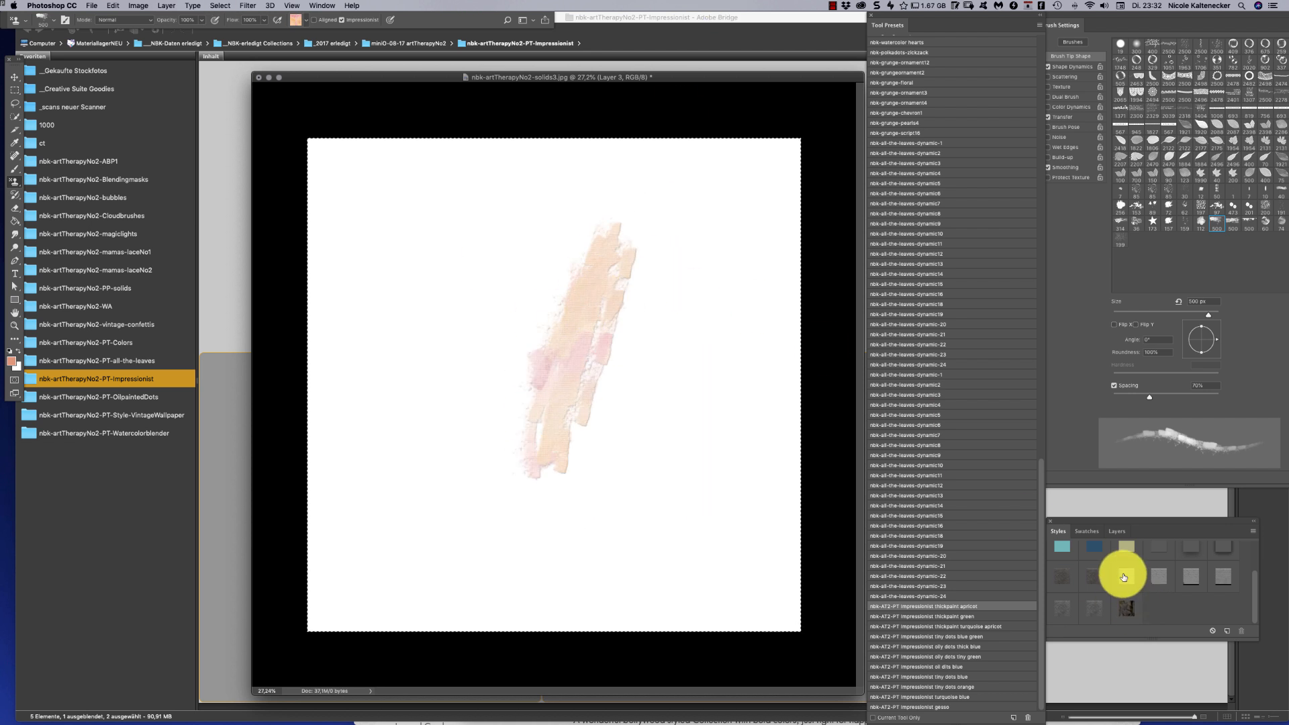
mouse_move(681, 388)
left_mouse_down()
mouse_move(585, 309)
mouse_move(545, 329)
mouse_move(619, 375)
mouse_move(603, 448)
mouse_move(641, 403)
left_mouse_up()
Add a new layer without a style and paint apricot and pink strokes along the left side of the embossed patch
key("super+shift+n")
key("Return")
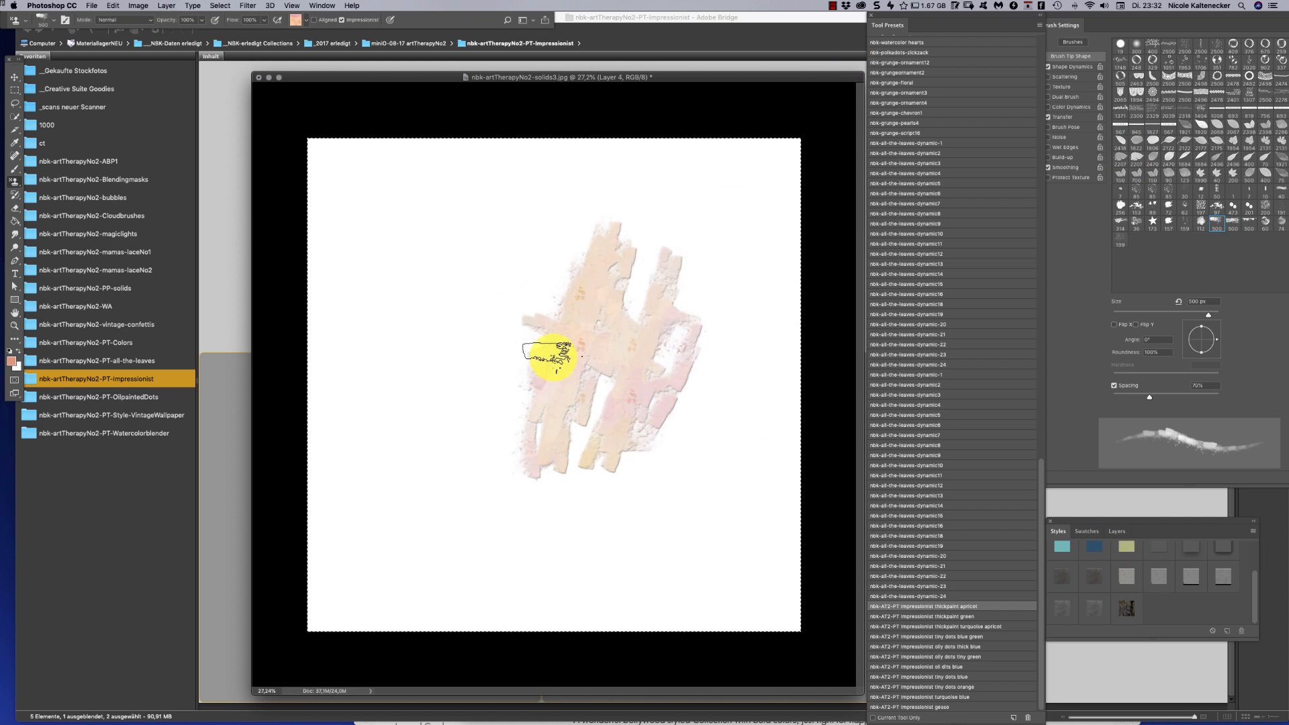
mouse_move(547, 346)
left_mouse_down()
mouse_move(562, 274)
mouse_move(517, 294)
mouse_move(517, 344)
mouse_move(568, 548)
left_mouse_up()
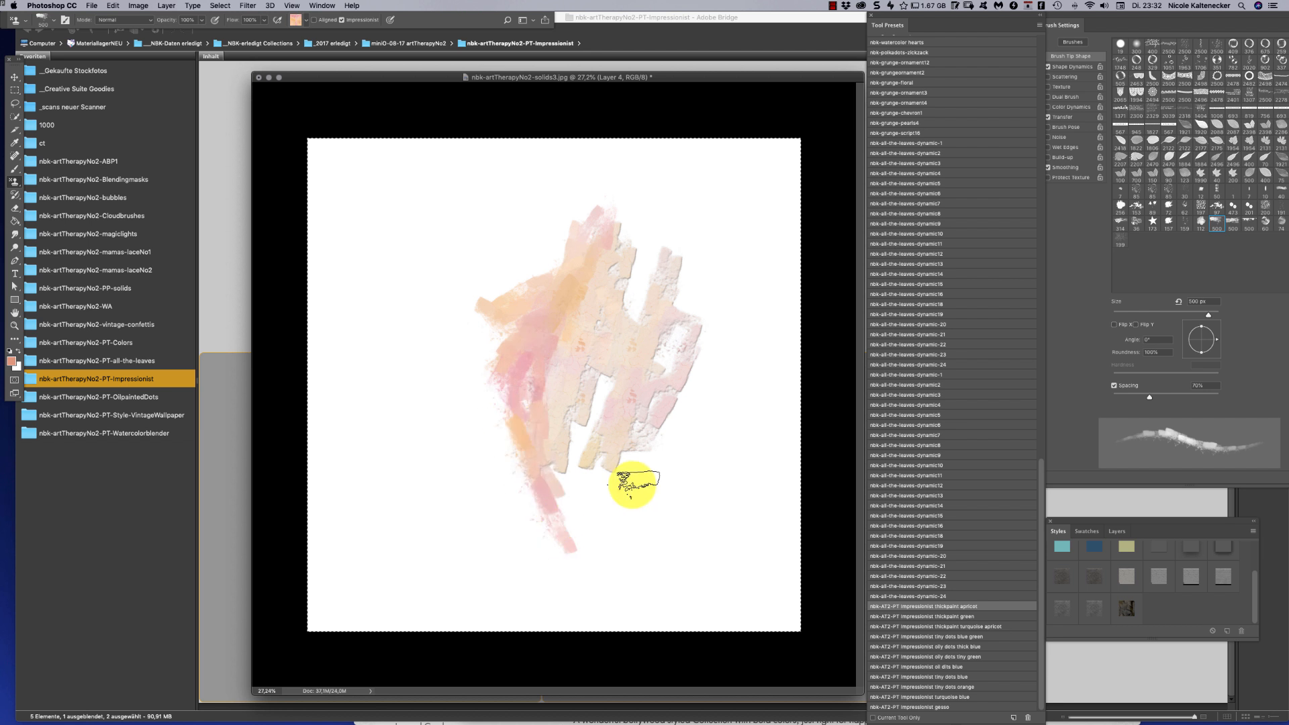
Paint green strokes along the left edge of the apricot area with the Impressionist thickpaint green preset, applying a light embossed style to Layer 4
left_click(926, 617)
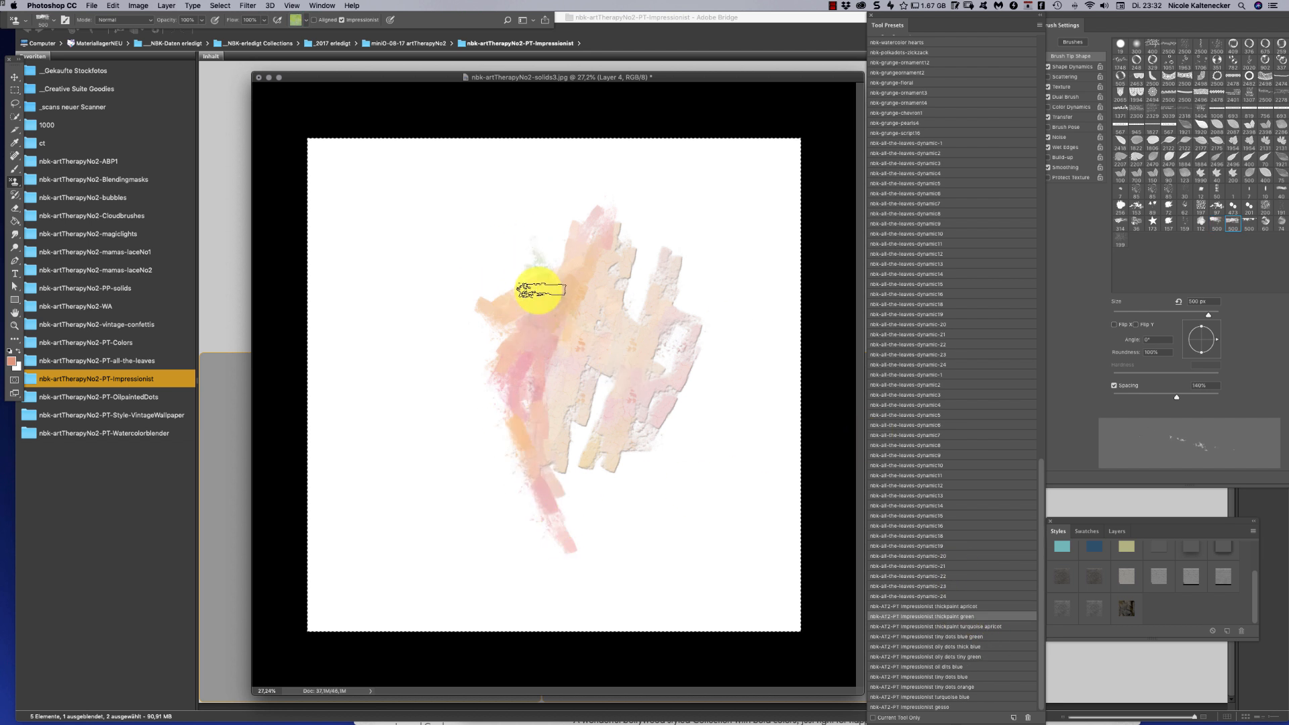
mouse_move(541, 288)
left_mouse_down()
mouse_move(559, 239)
mouse_move(521, 319)
mouse_move(561, 272)
mouse_move(505, 443)
mouse_move(536, 524)
left_mouse_up()
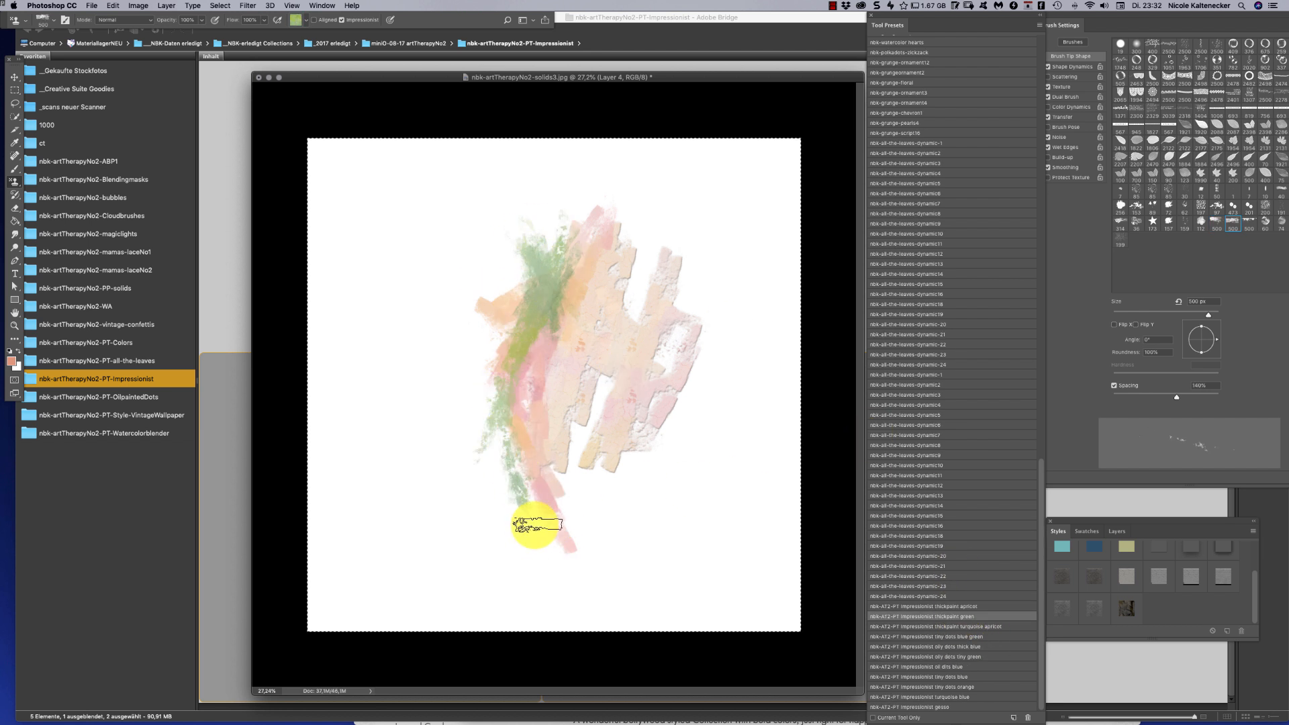
left_click(1156, 574)
left_click_drag(599, 452, 576, 541)
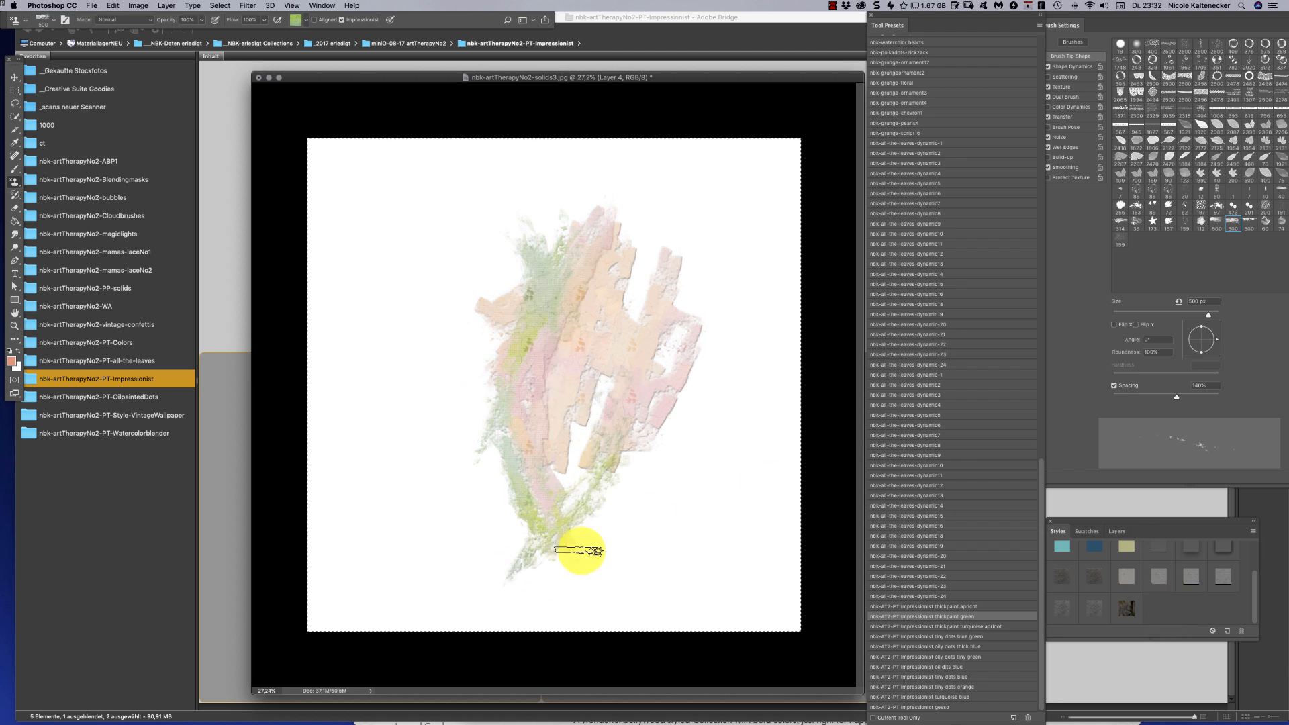
Try another textured style on Layer 4 and add green strokes plus round green patches at the upper left and lower right of the canvas
left_click(1094, 608)
mouse_move(538, 324)
left_mouse_down()
mouse_move(603, 378)
mouse_move(595, 338)
mouse_move(611, 275)
mouse_move(632, 266)
mouse_move(698, 318)
mouse_move(703, 342)
mouse_move(668, 267)
mouse_move(681, 402)
mouse_move(599, 480)
mouse_move(529, 479)
mouse_move(480, 318)
mouse_move(431, 286)
mouse_move(391, 314)
mouse_move(405, 345)
mouse_move(428, 281)
mouse_move(399, 287)
mouse_move(434, 317)
mouse_move(415, 295)
mouse_move(427, 309)
mouse_move(430, 267)
mouse_move(616, 477)
mouse_move(484, 360)
mouse_move(494, 437)
mouse_move(402, 276)
mouse_move(437, 302)
mouse_move(399, 304)
mouse_move(411, 331)
mouse_move(414, 271)
mouse_move(391, 298)
mouse_move(412, 303)
mouse_move(402, 295)
mouse_move(431, 248)
mouse_move(422, 286)
mouse_move(368, 297)
mouse_move(385, 335)
mouse_move(431, 306)
mouse_move(384, 272)
mouse_move(414, 321)
mouse_move(390, 232)
left_mouse_up()
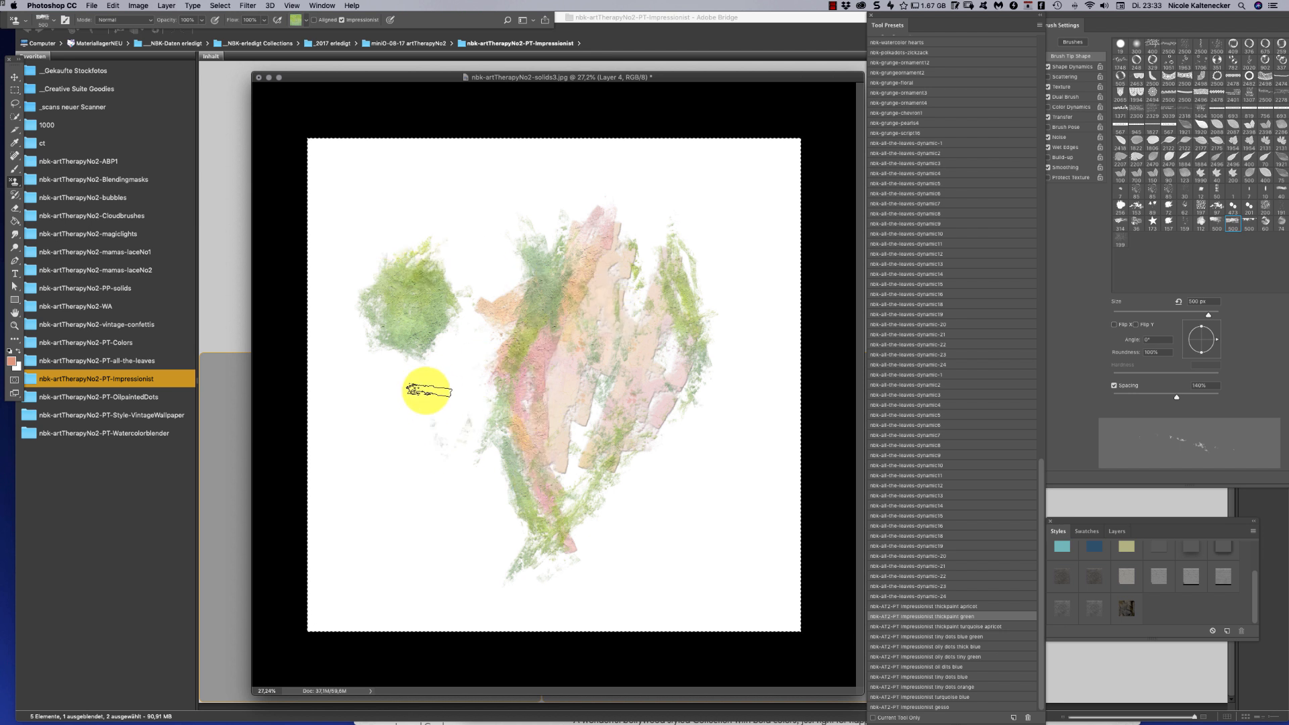
mouse_move(425, 392)
left_mouse_down()
mouse_move(452, 505)
mouse_move(556, 435)
mouse_move(680, 450)
mouse_move(683, 516)
mouse_move(703, 496)
mouse_move(713, 435)
mouse_move(692, 454)
mouse_move(686, 497)
left_mouse_up()
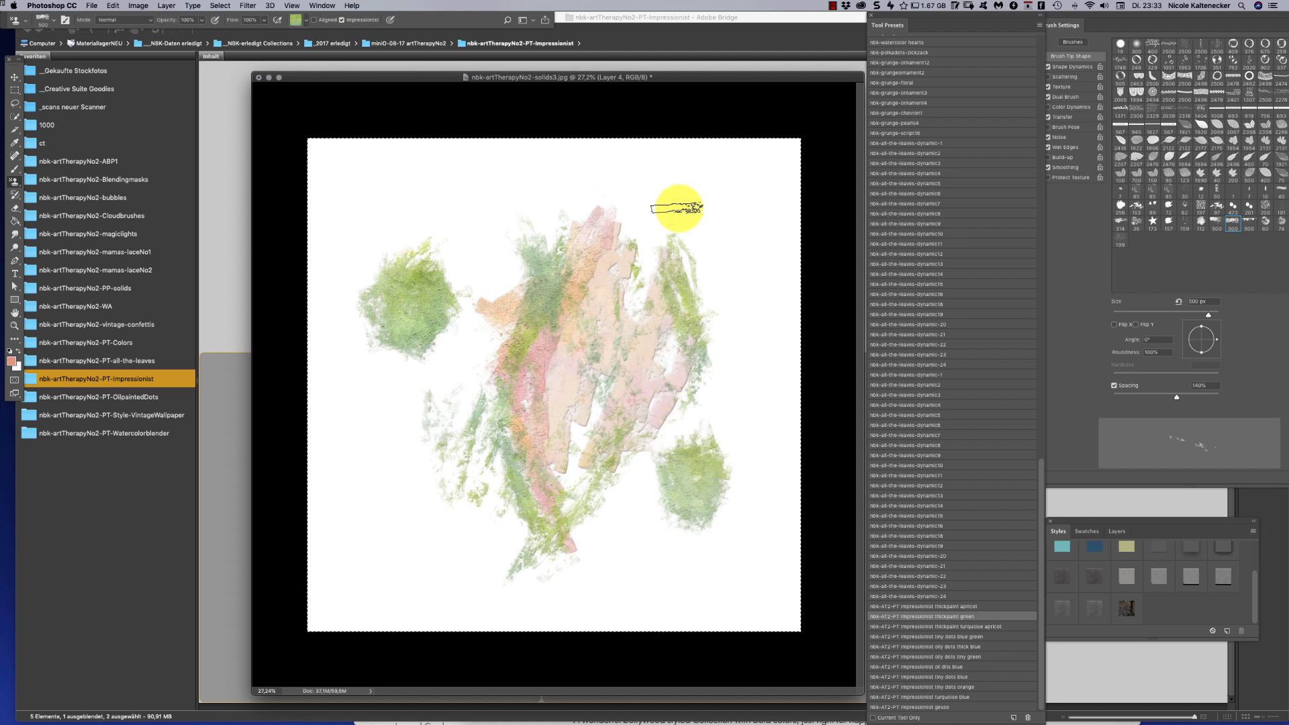
Paint clusters of blue and turquoise dots beside the green patches with an Impressionist blue dots preset
left_click(954, 696)
left_click(1000, 666)
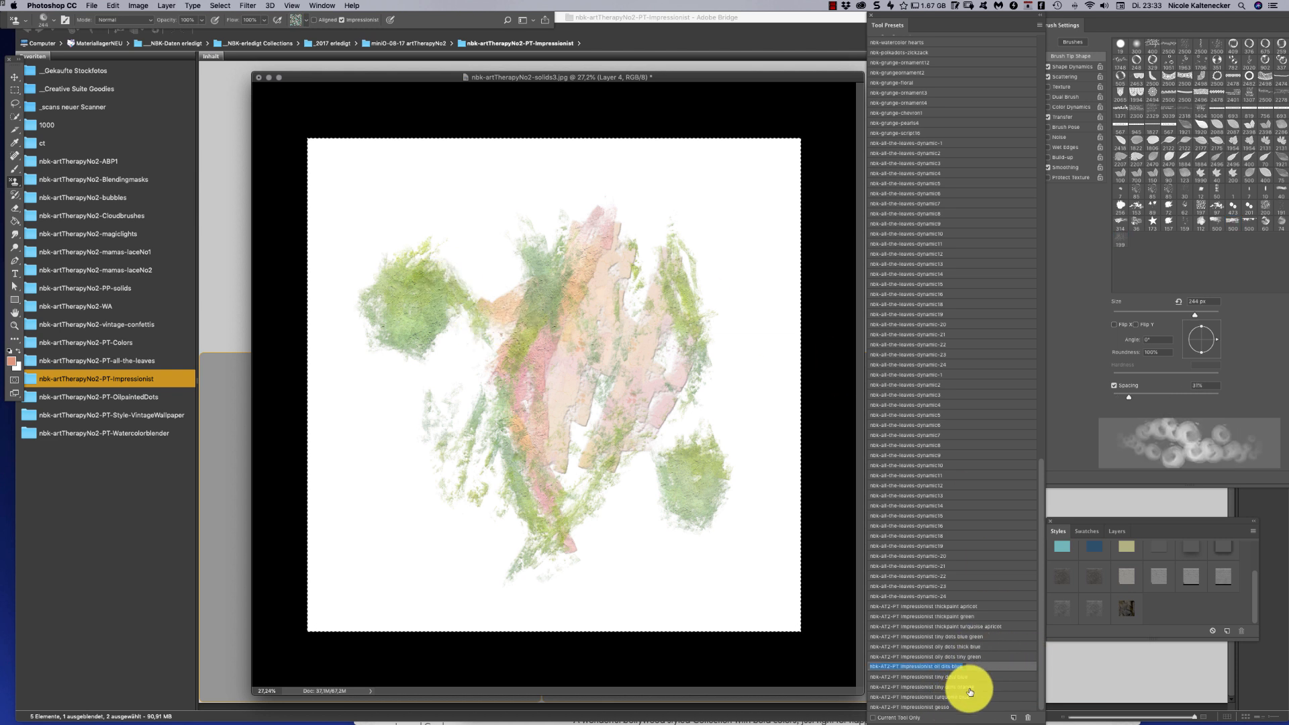
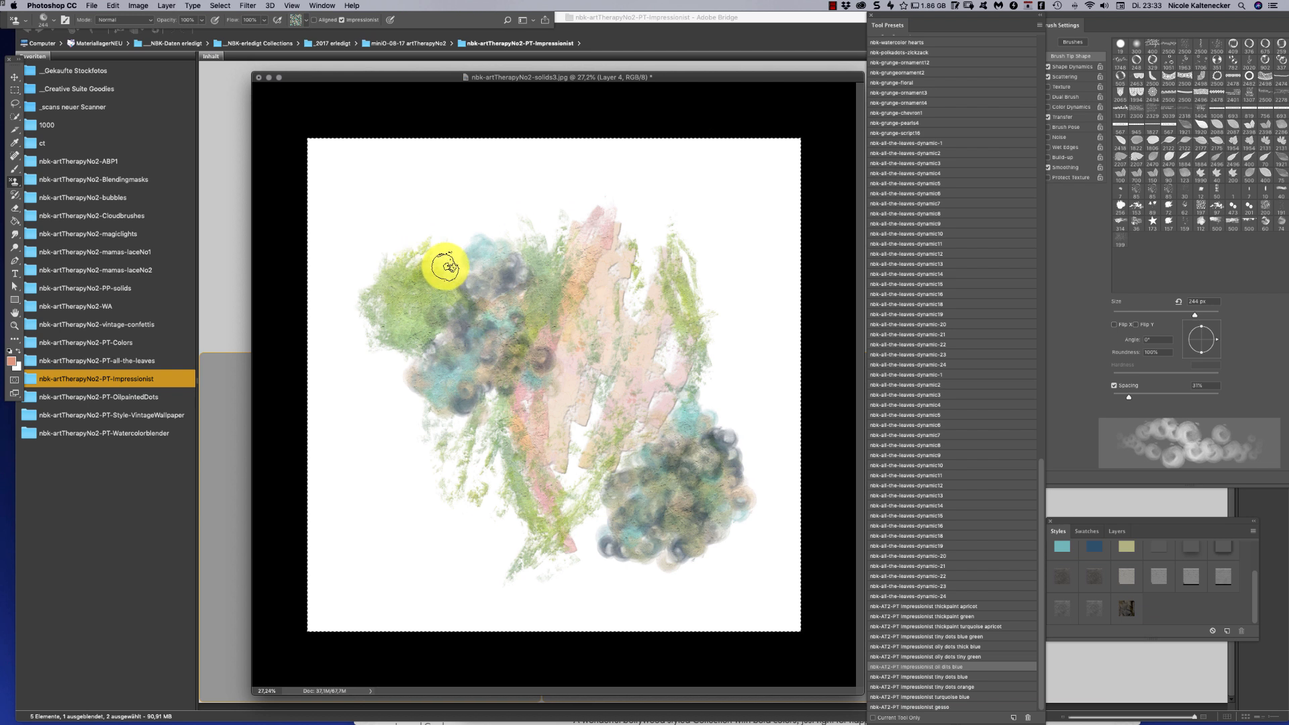
Browse the nbk-artTherapyNo2-PT-OilpaintedDots folder in Adobe Bridge and load the nbk-artTherapyNo2-PT-coloroverlay.asl styles into Photoshop
left_click(146, 407)
left_click(167, 397)
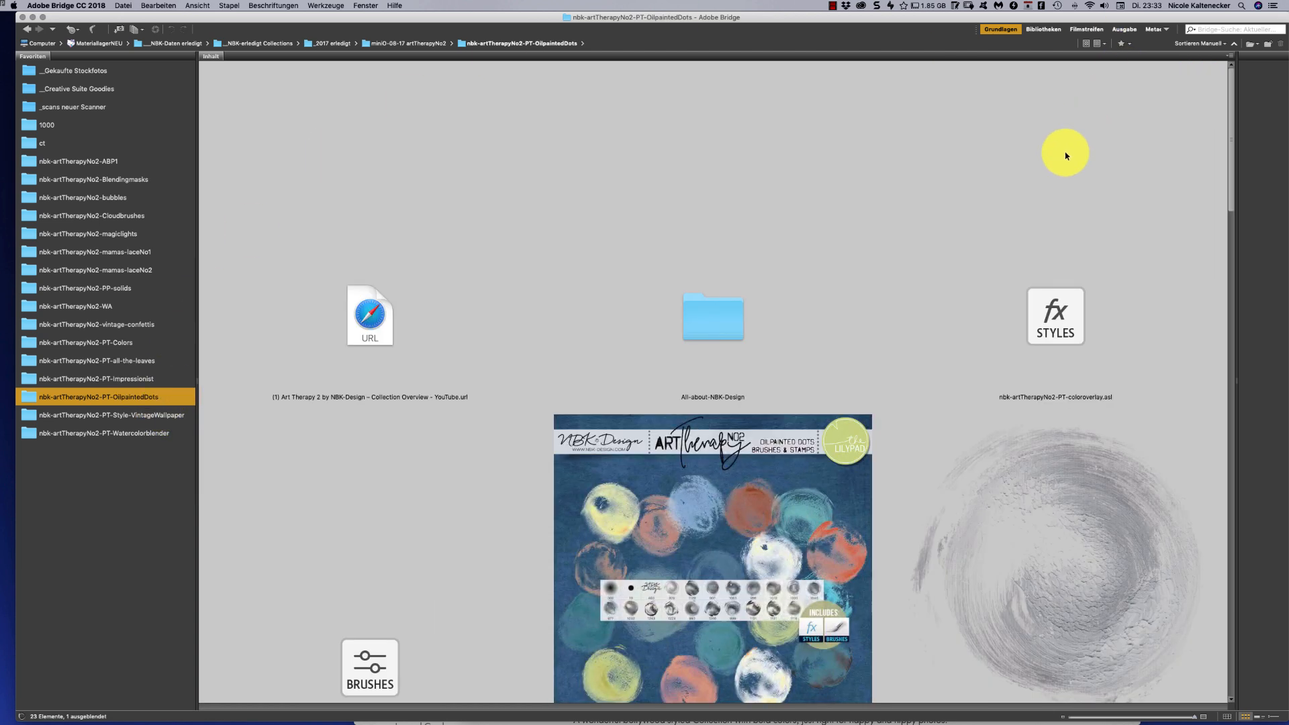
left_click(1188, 282)
scroll(1174, 302, "down", 10)
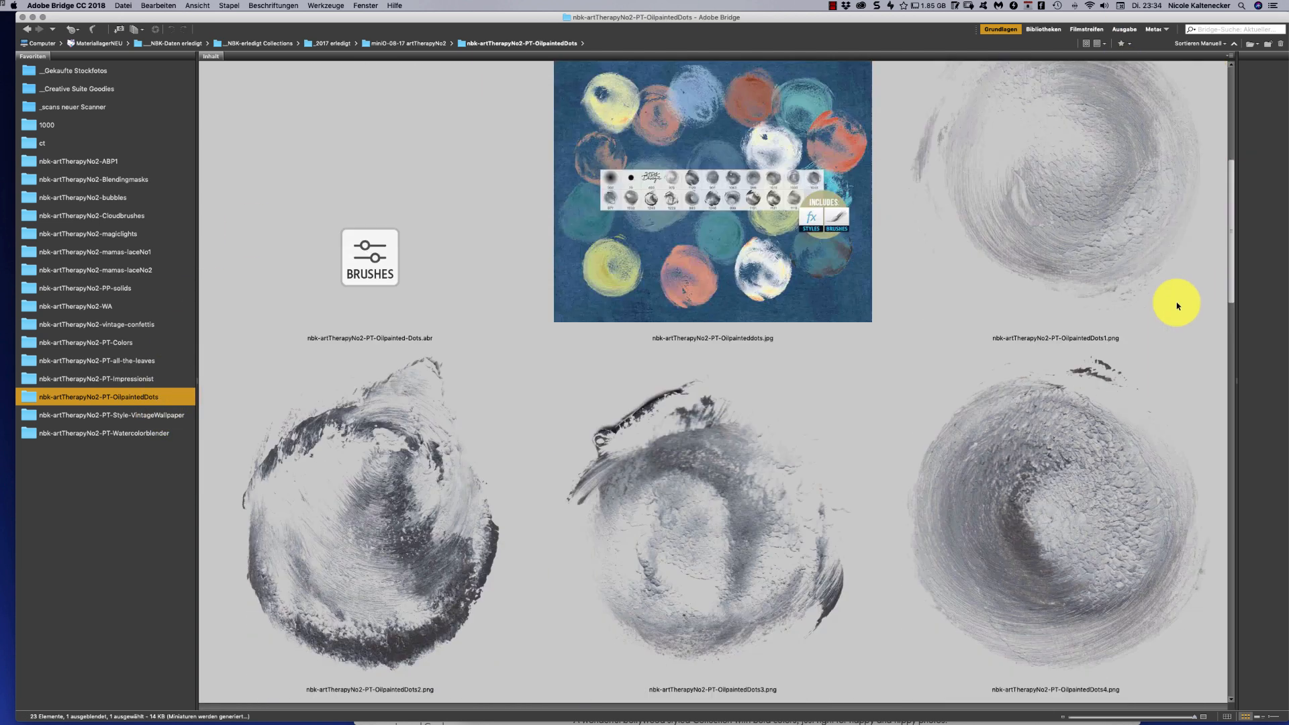
scroll(1158, 349, "down", 6)
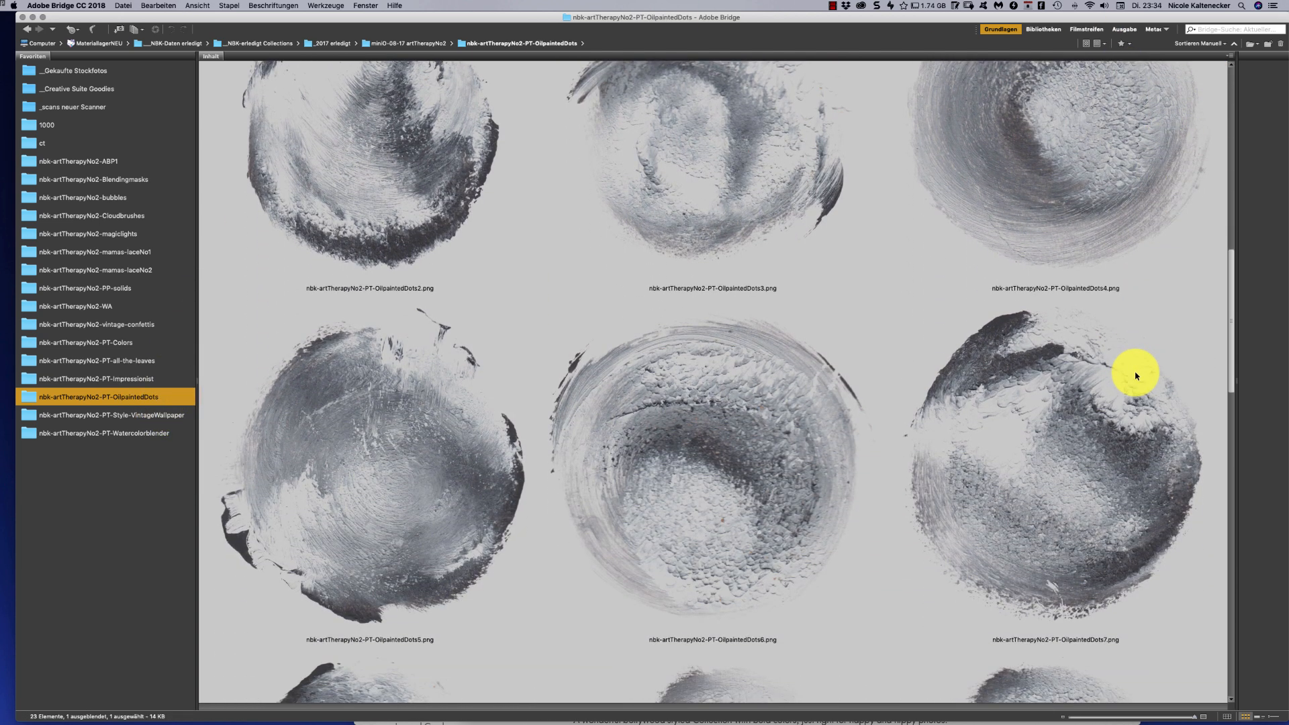
scroll(1075, 450, "down", 2)
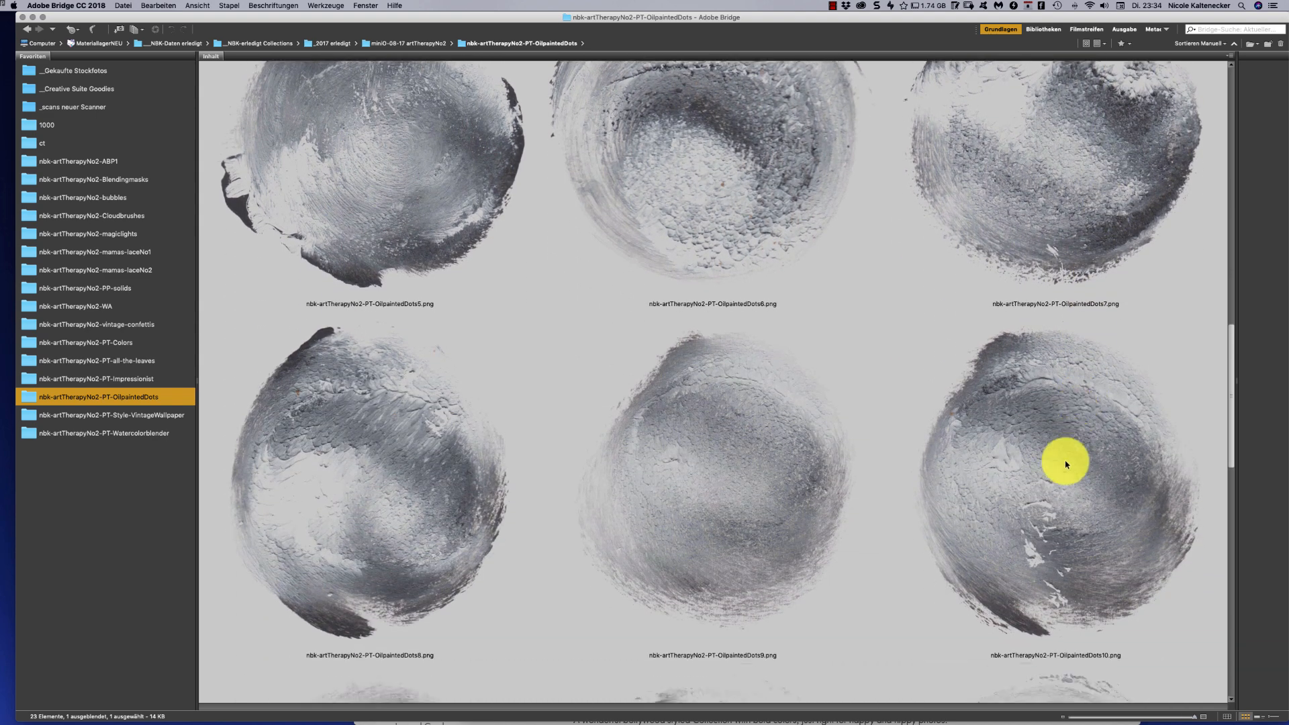
scroll(1051, 482, "down", 8)
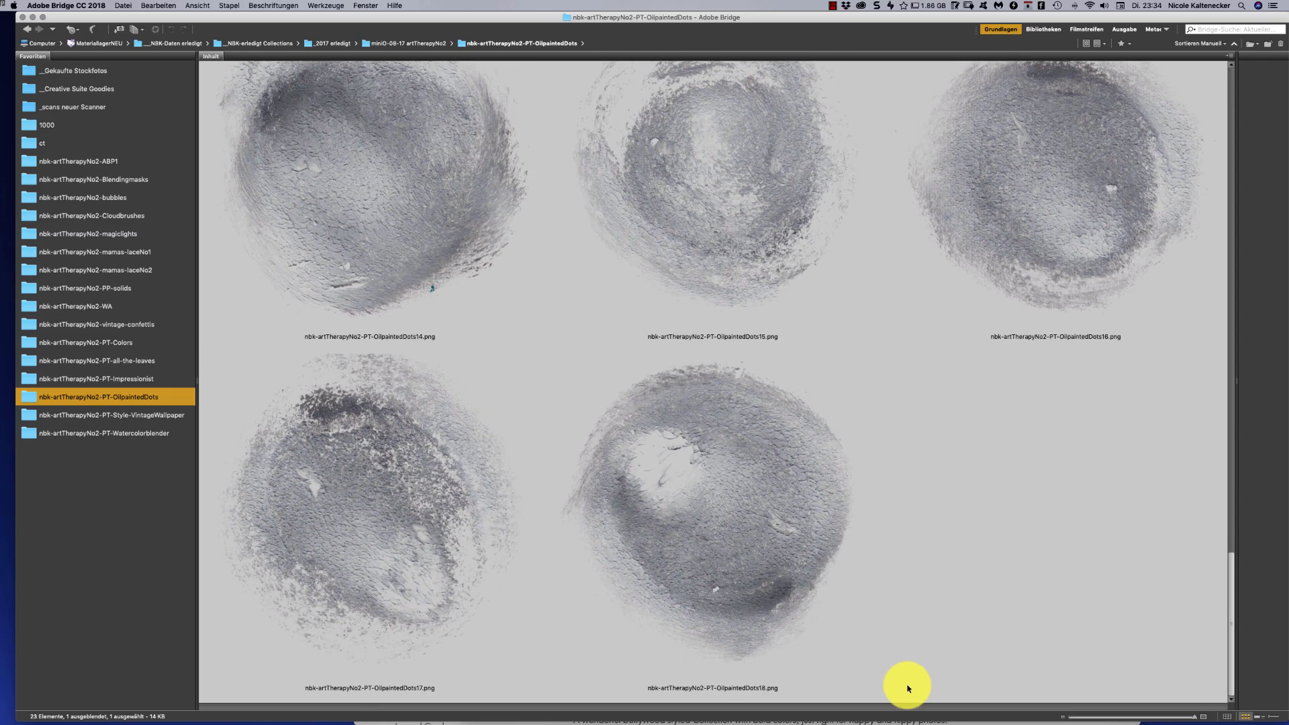
scroll(906, 685, "up", 15)
scroll(1002, 220, "up", 1)
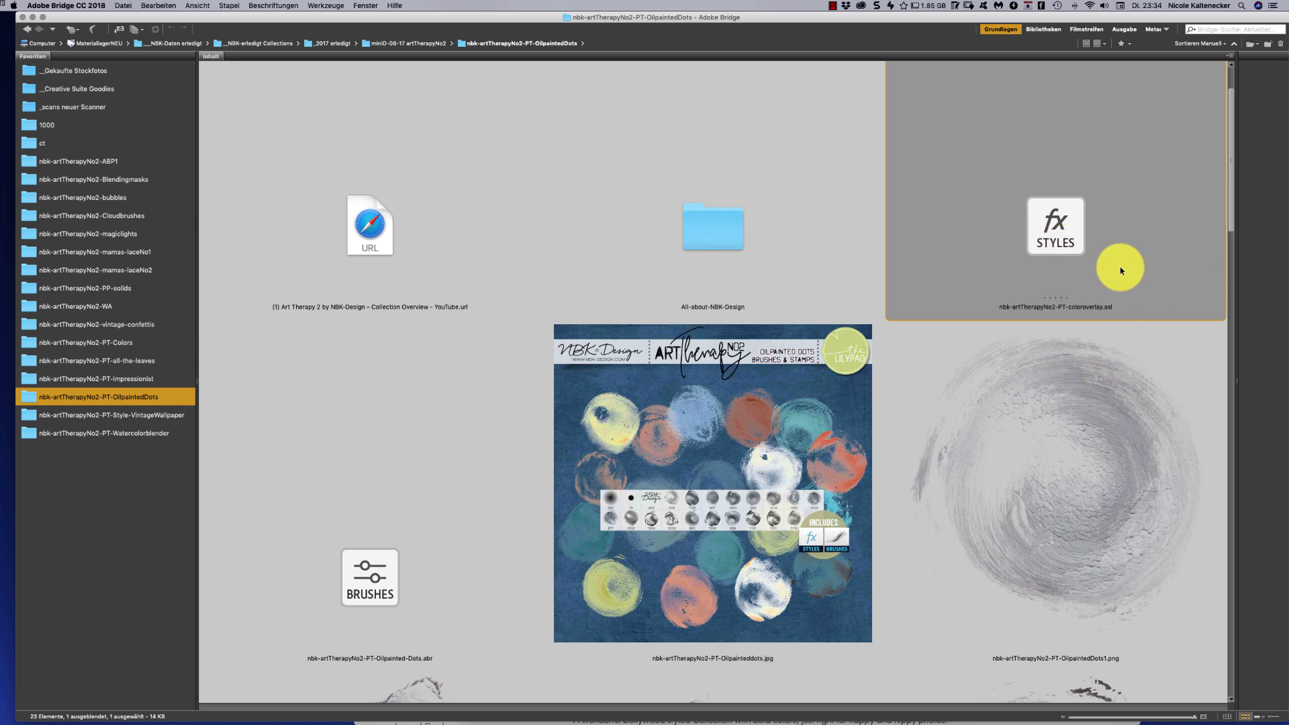
double_click(1069, 258)
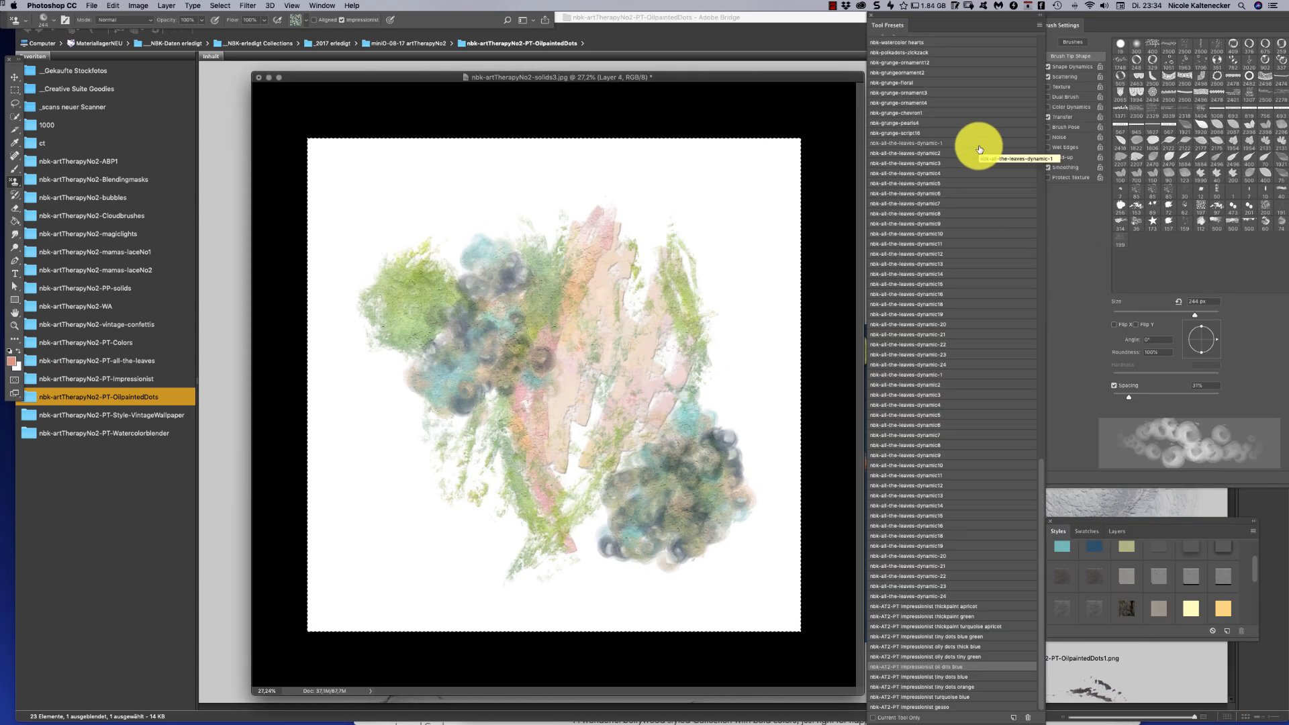
Enlarge the Brush Settings panel and move it further into view so the whole grid of brush tips is accessible
left_click(1079, 24)
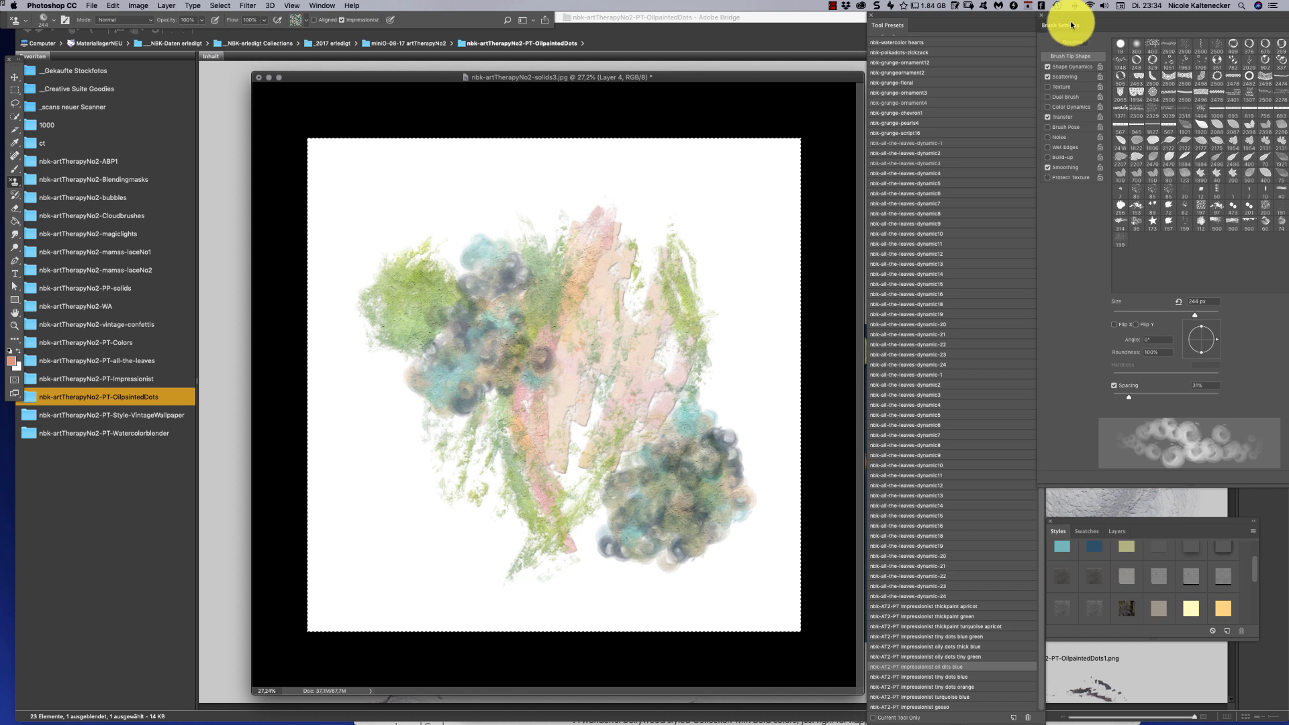
left_click_drag(1071, 25, 1067, 20)
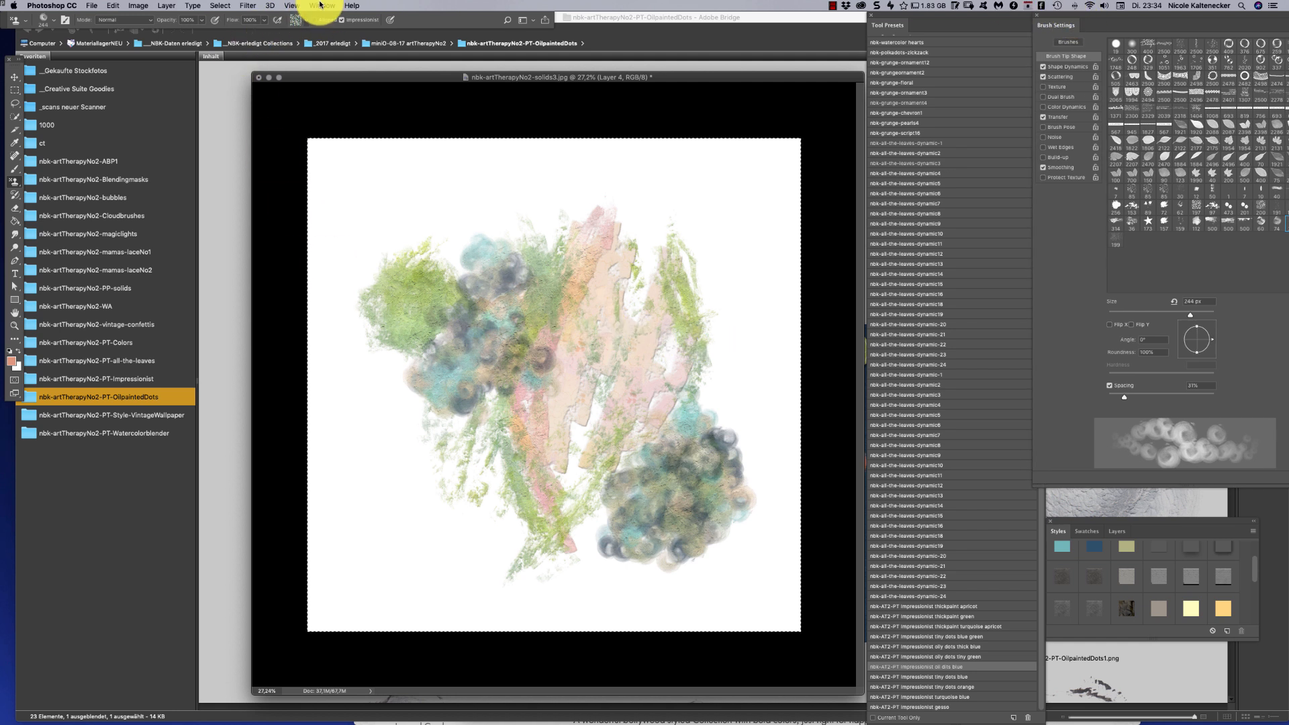
left_click(320, 5)
left_click(319, 5)
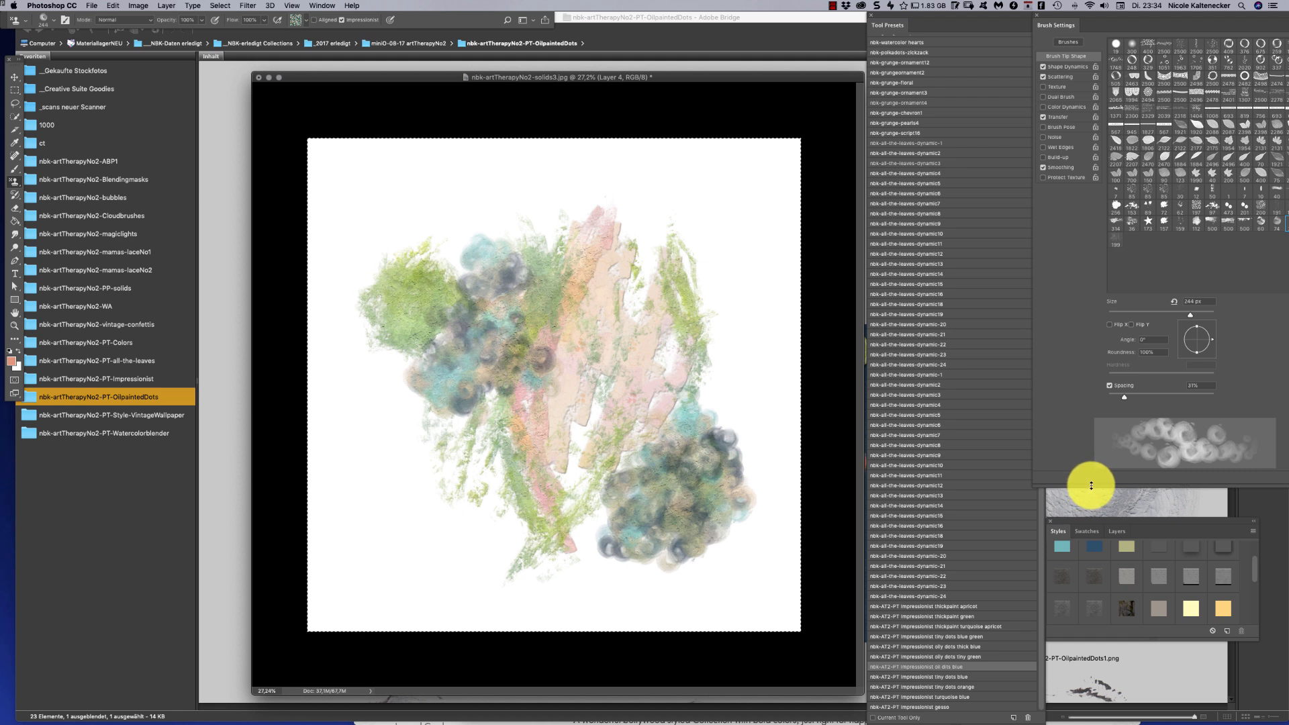
mouse_move(1088, 495)
left_mouse_down()
mouse_move(1064, 541)
mouse_move(1091, 486)
left_mouse_up()
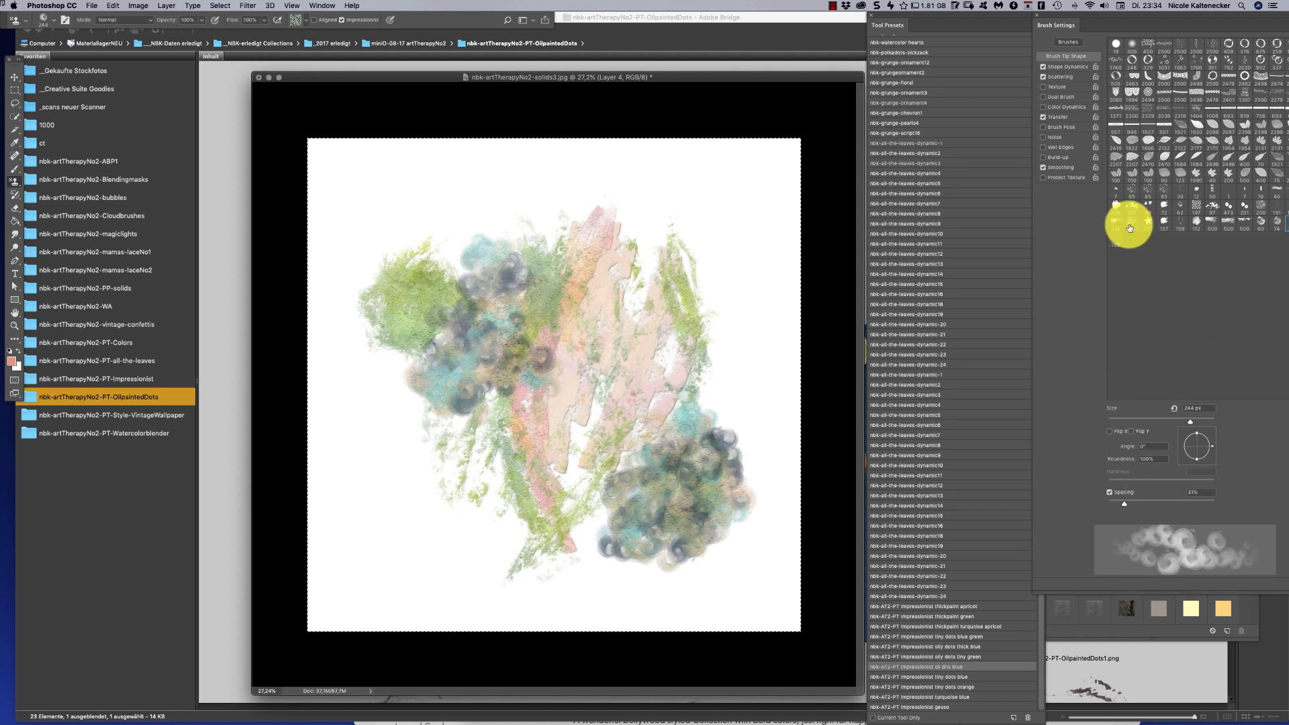
mouse_move(1069, 14)
left_mouse_down()
mouse_move(1060, 51)
mouse_move(1027, 72)
mouse_move(1049, 33)
left_mouse_up()
left_click(315, 7)
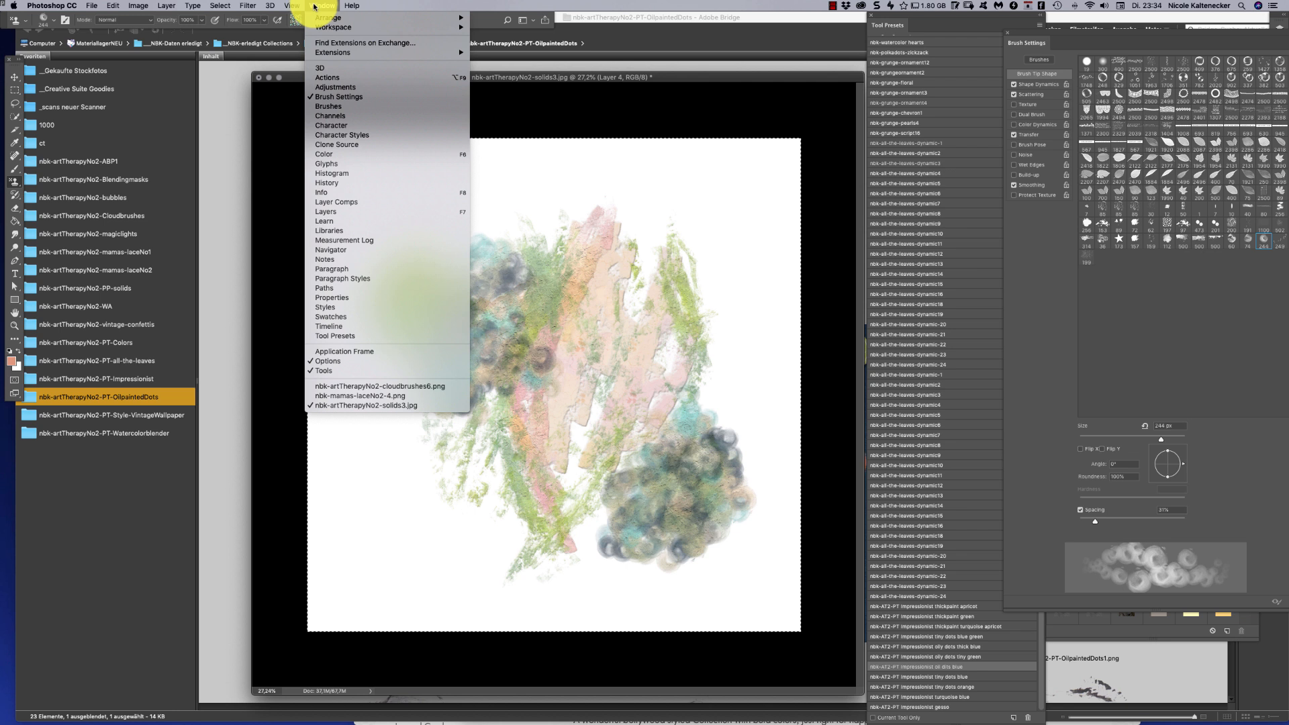
left_click(313, 5)
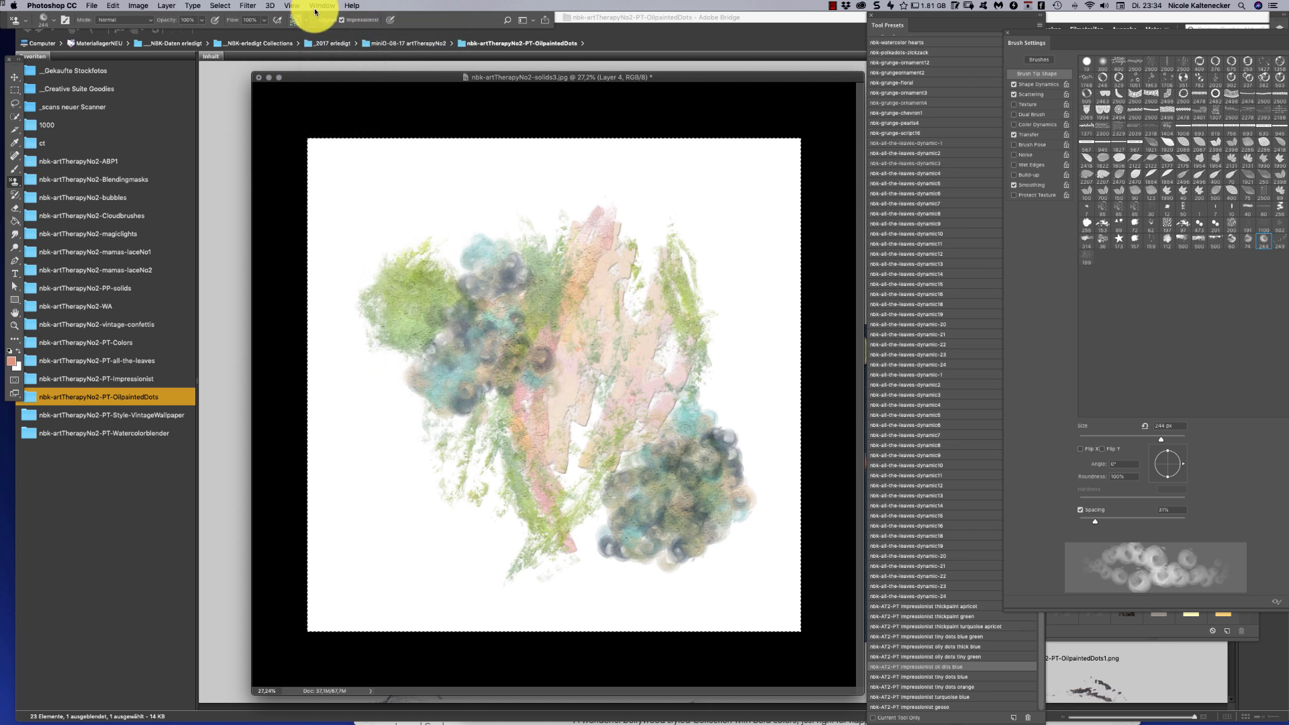
left_click(323, 7)
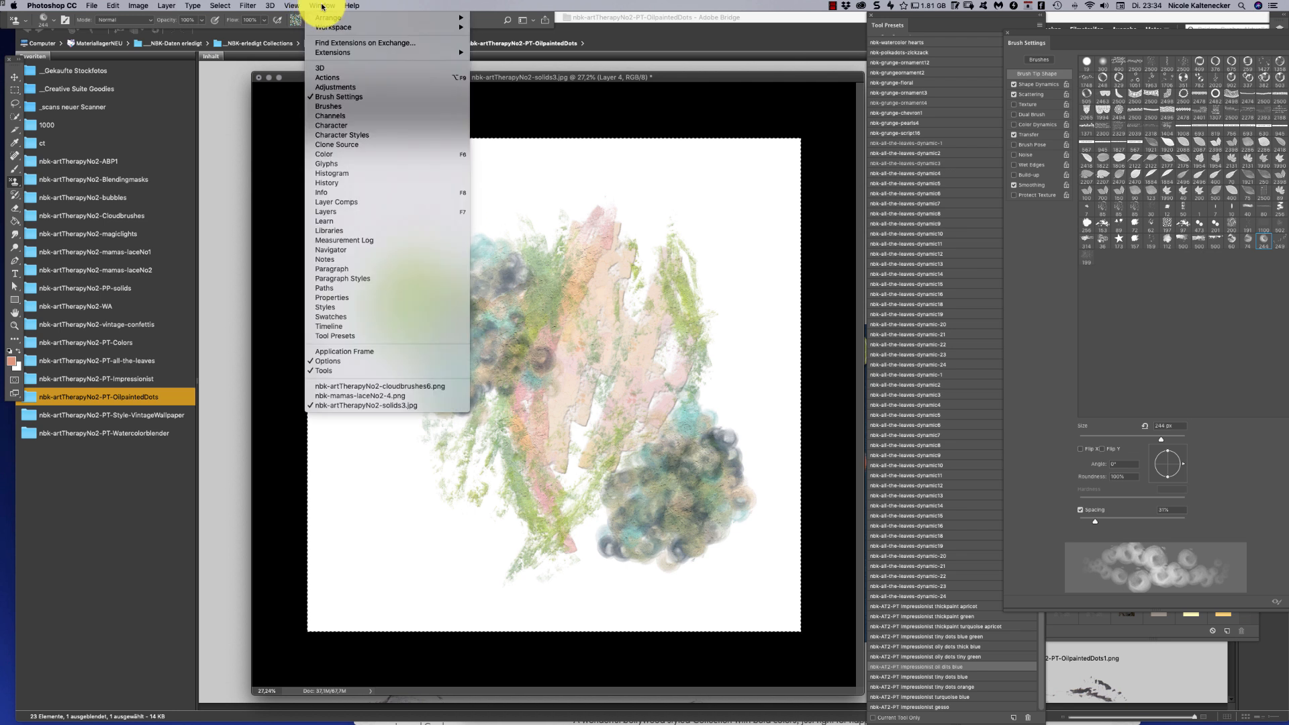
left_click(390, 308)
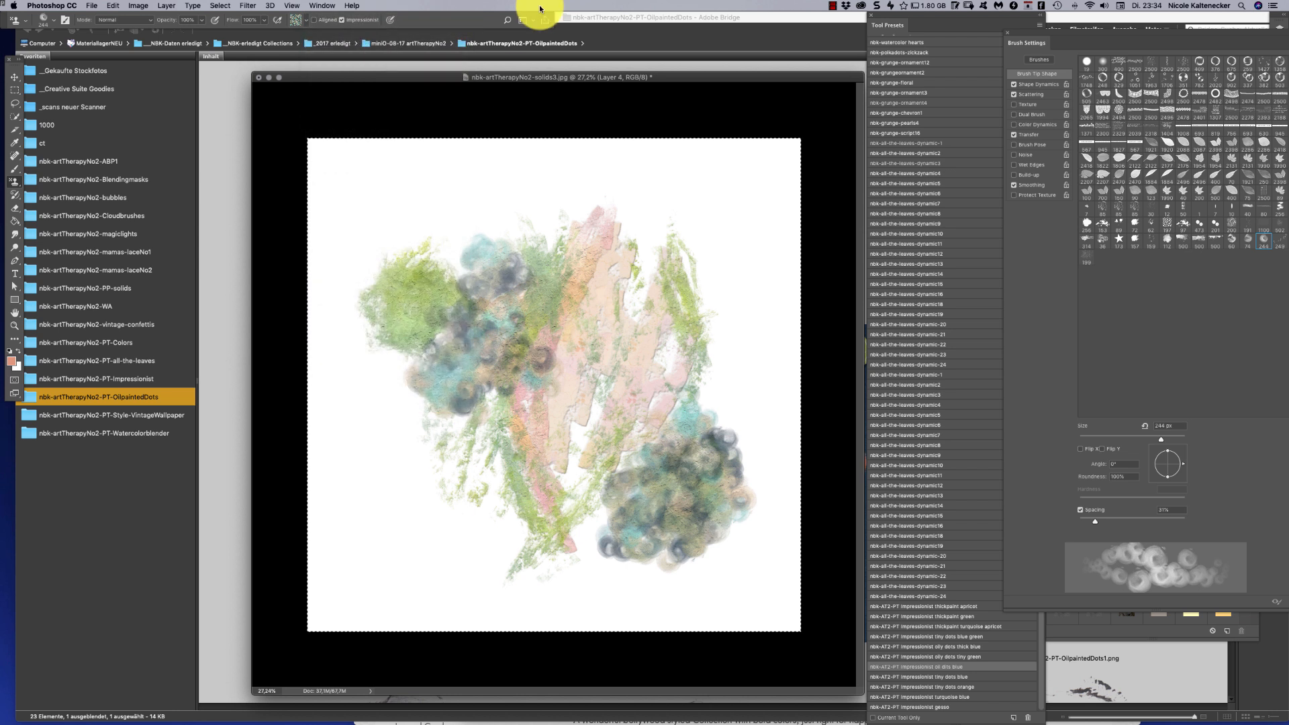
Remove Layer 4 with its green and blue painting and clear the selection
key("super+z")
key("super+d")
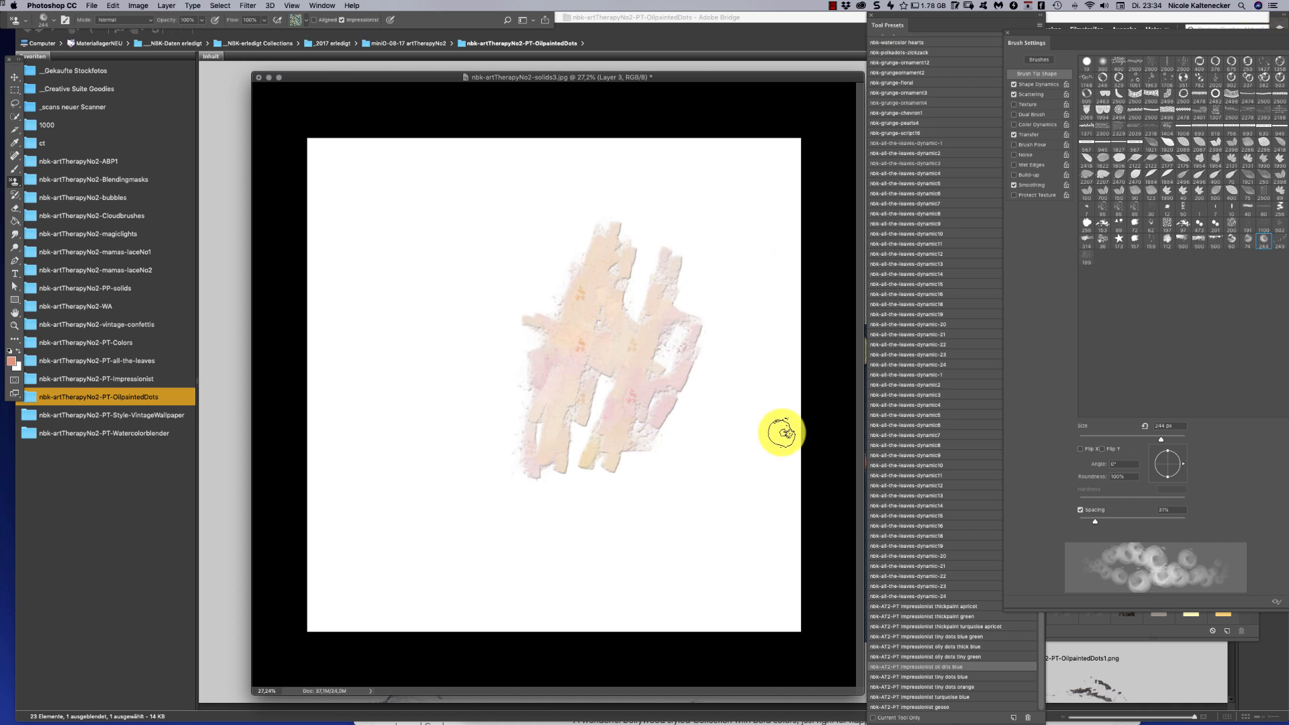
Collapse the nbk-artTherapyNo2-PT-all-the-leaves group in the brush presets
right_click(685, 551)
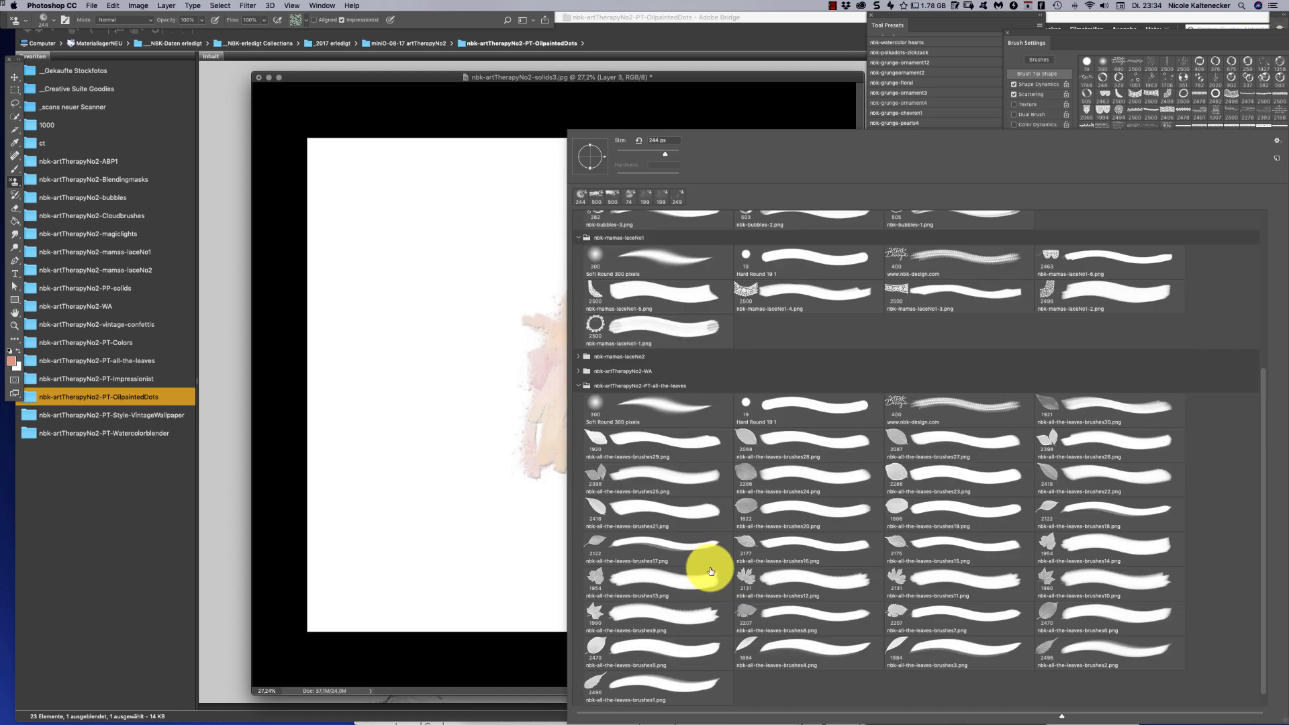
left_click(578, 390)
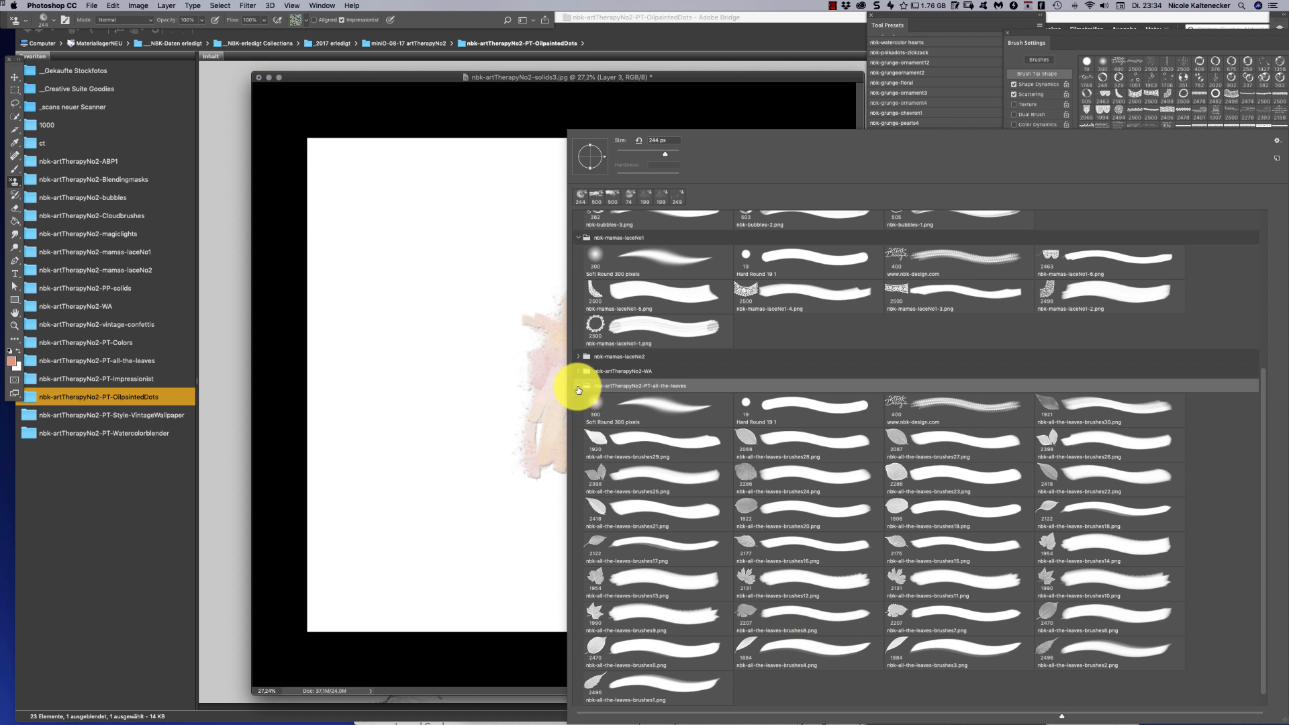
left_click(578, 389)
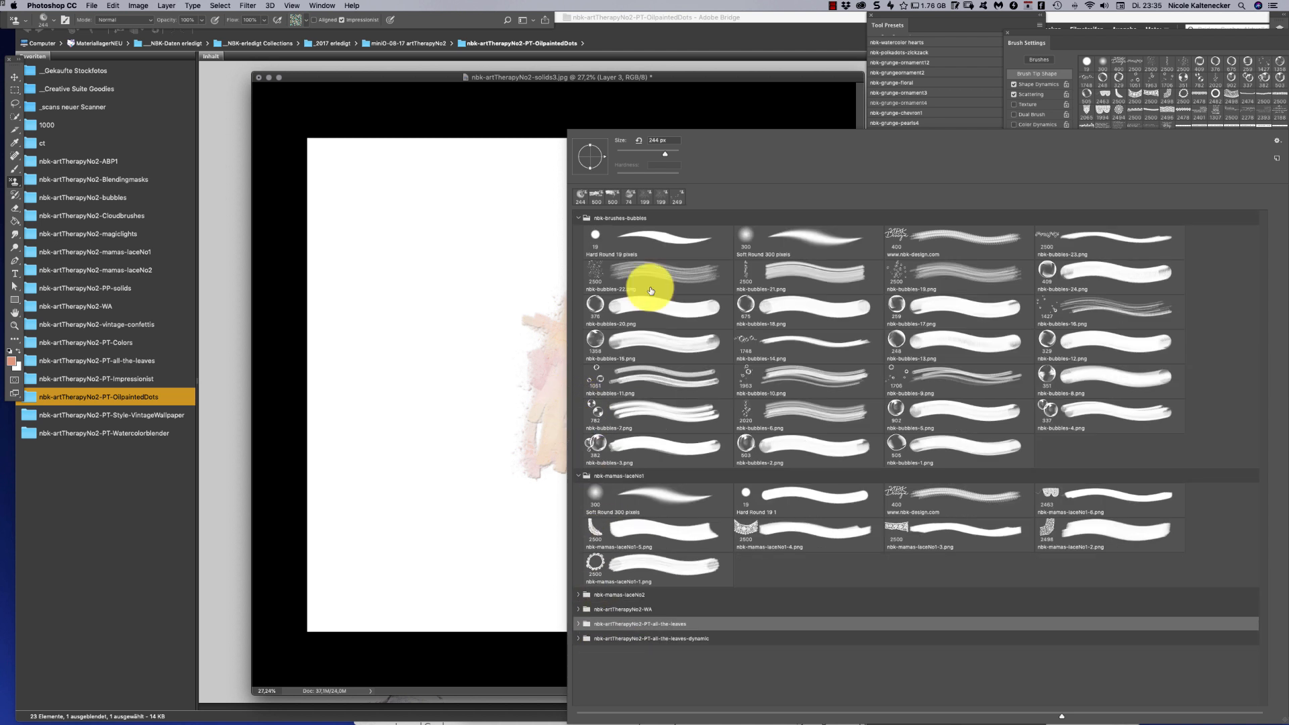
Switch to Adobe Bridge and load the nbk-artTherapyNo2-PT-Oilpainted-Dots.abr brush set into Photoshop
left_click(219, 249)
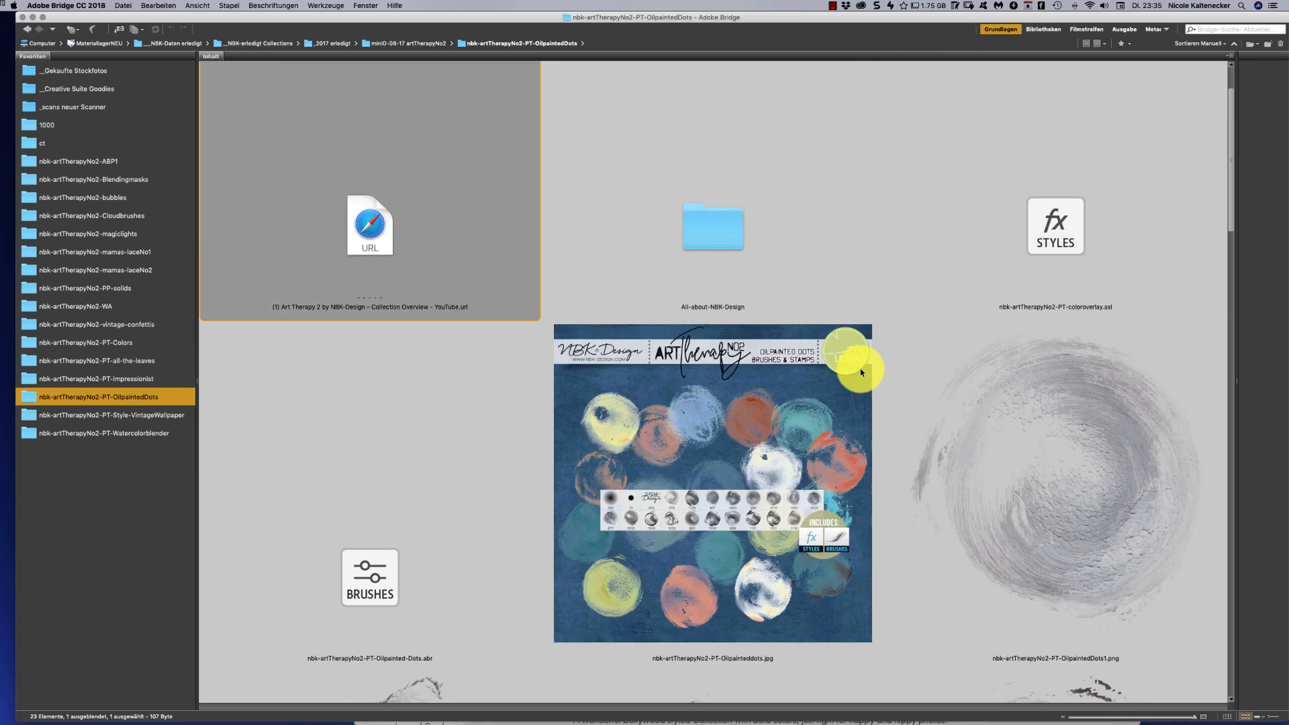
left_click(392, 596)
double_click(390, 593)
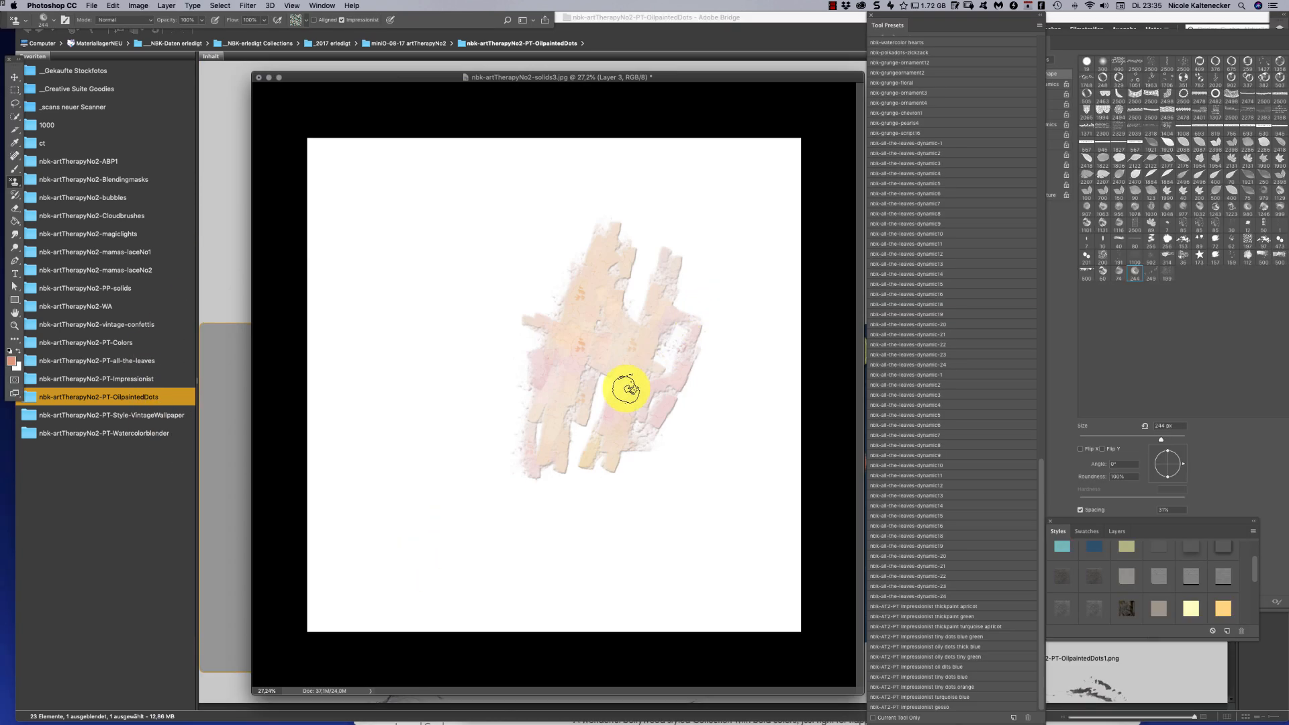
Choose the nbk-artTherapyNo2-PT-OilpaintedDots17 brush from the new group and stamp three embossed dots around the left side of the apricot strokes
right_click(613, 390)
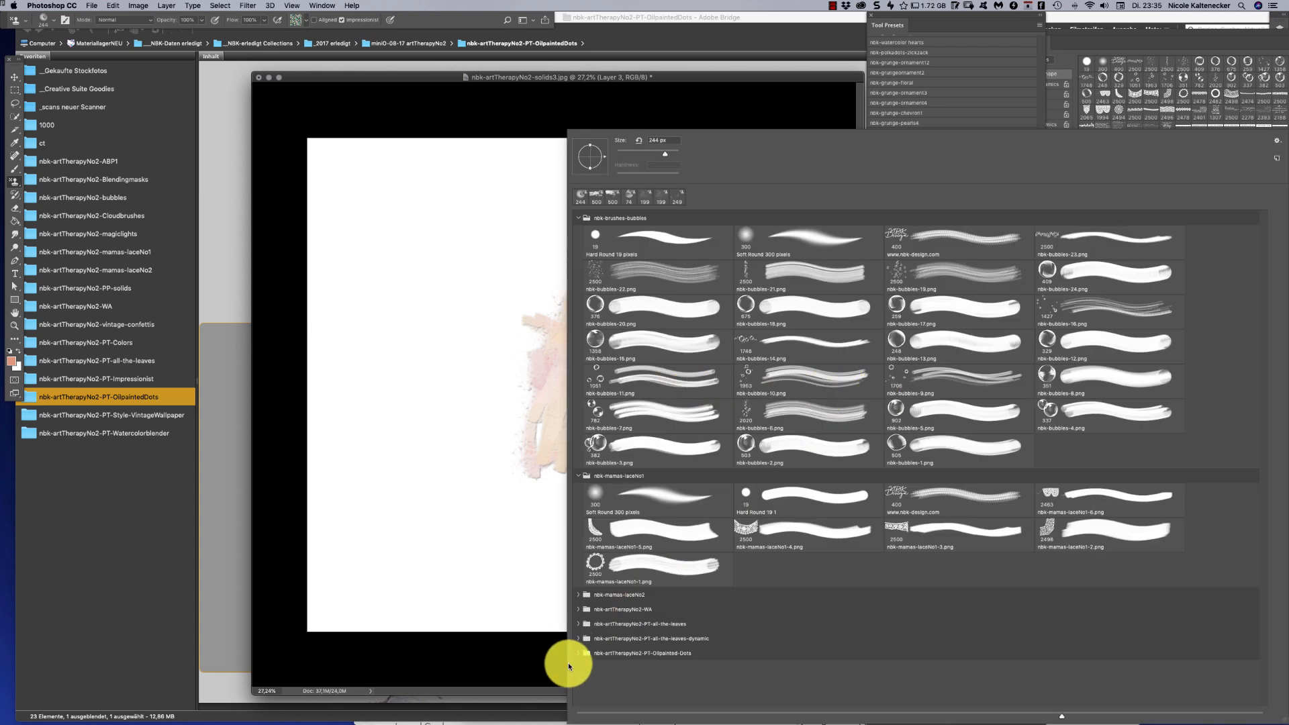
left_click(576, 655)
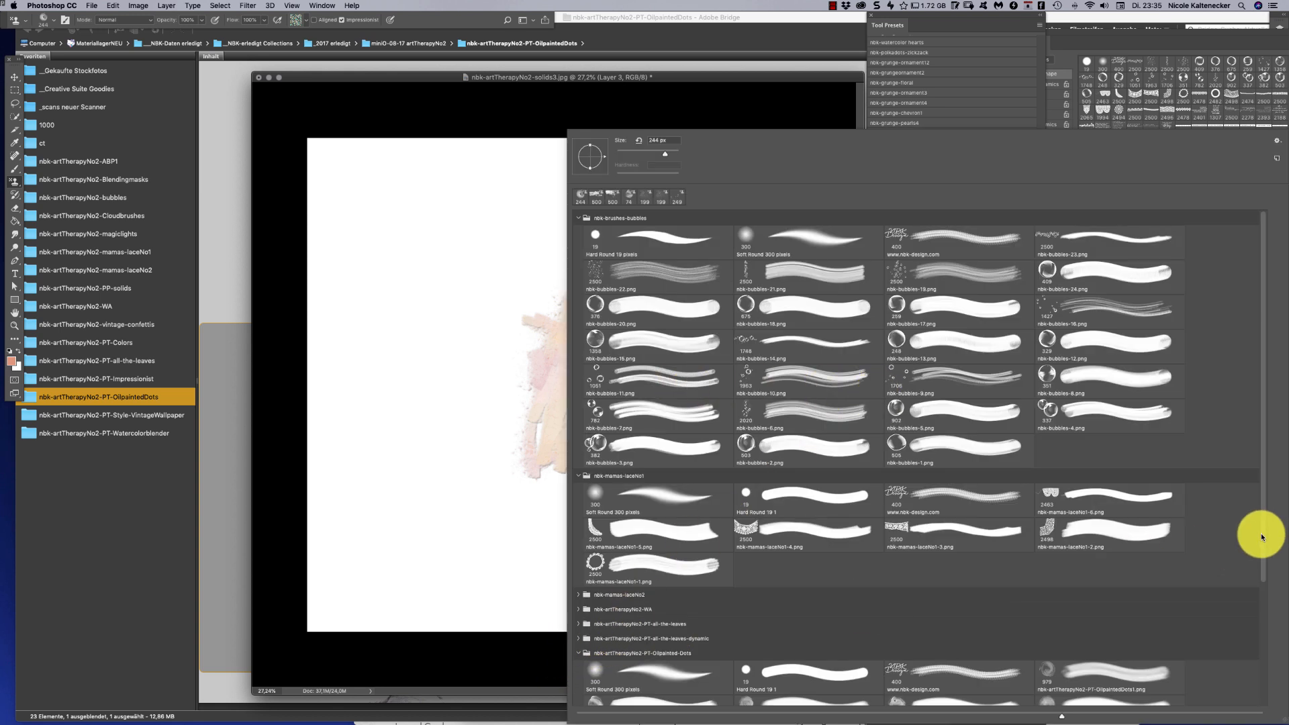
scroll(1209, 638, "down", 5)
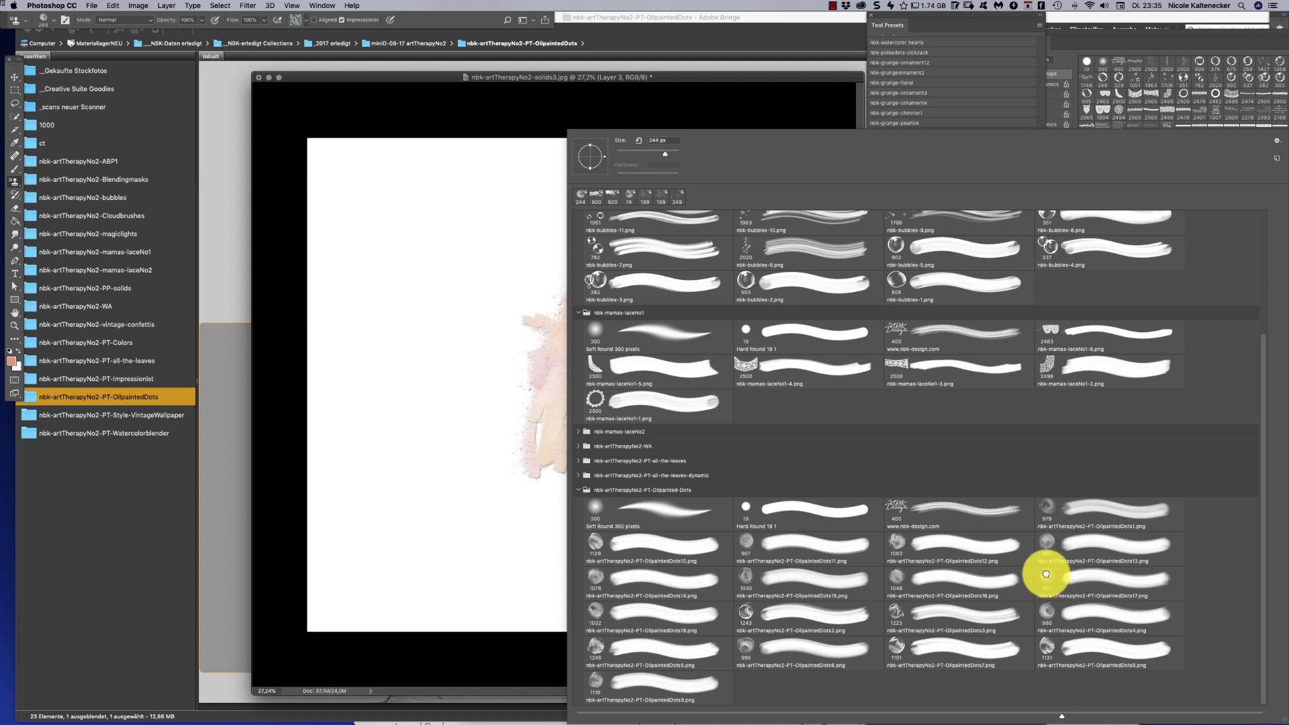
double_click(1048, 575)
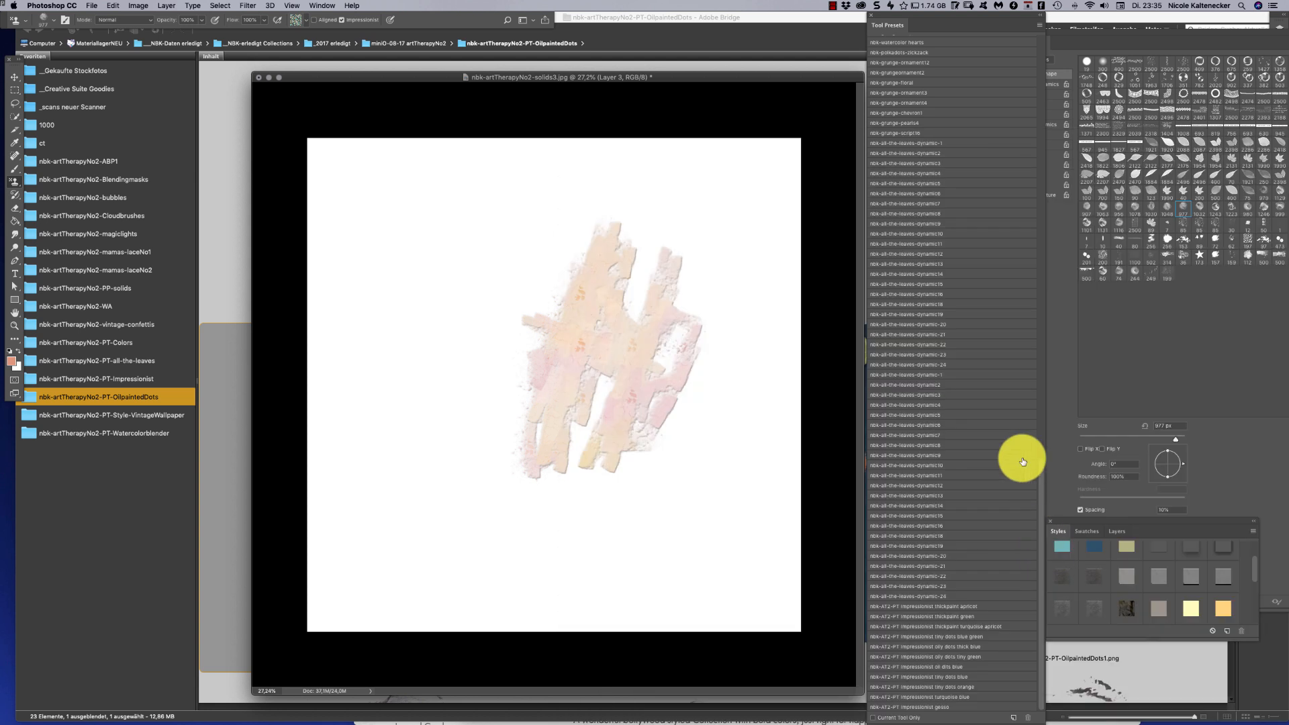
left_click(419, 403)
left_click(497, 258)
left_click(534, 541)
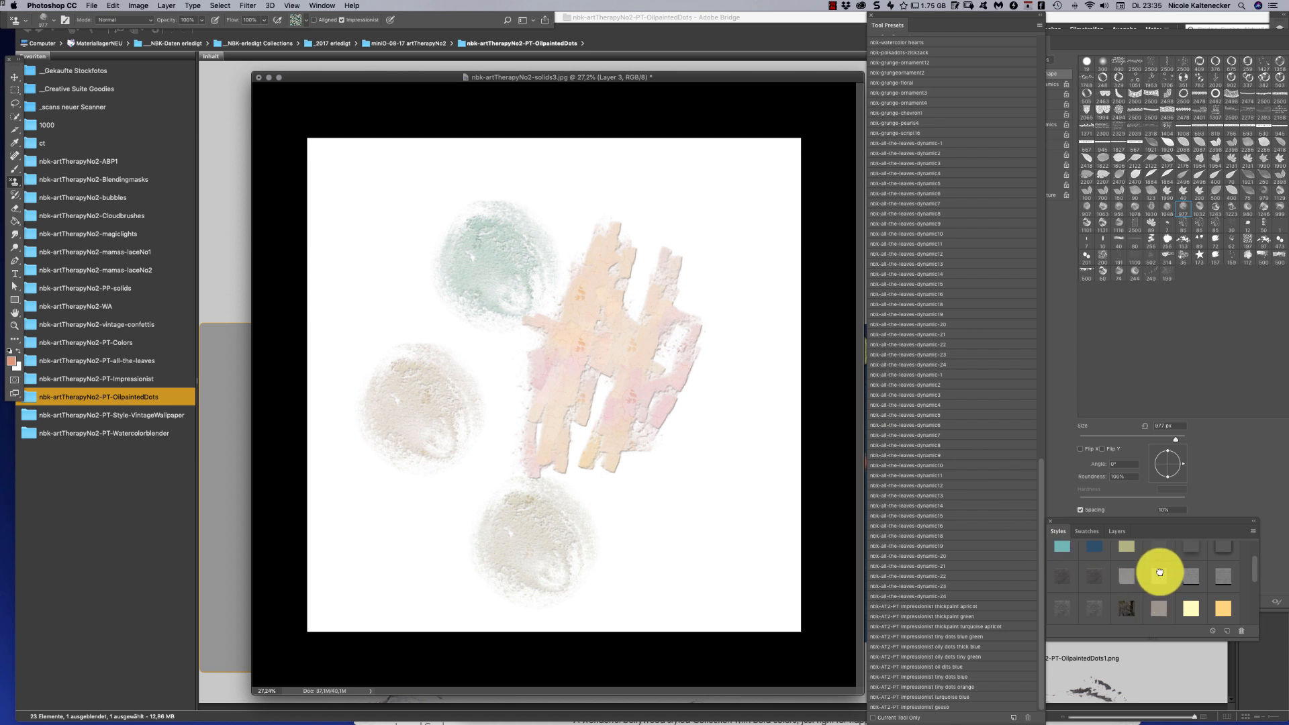
Try another layer style and clear the stamped dots and apricot strokes from Layer 3
left_click(1183, 578)
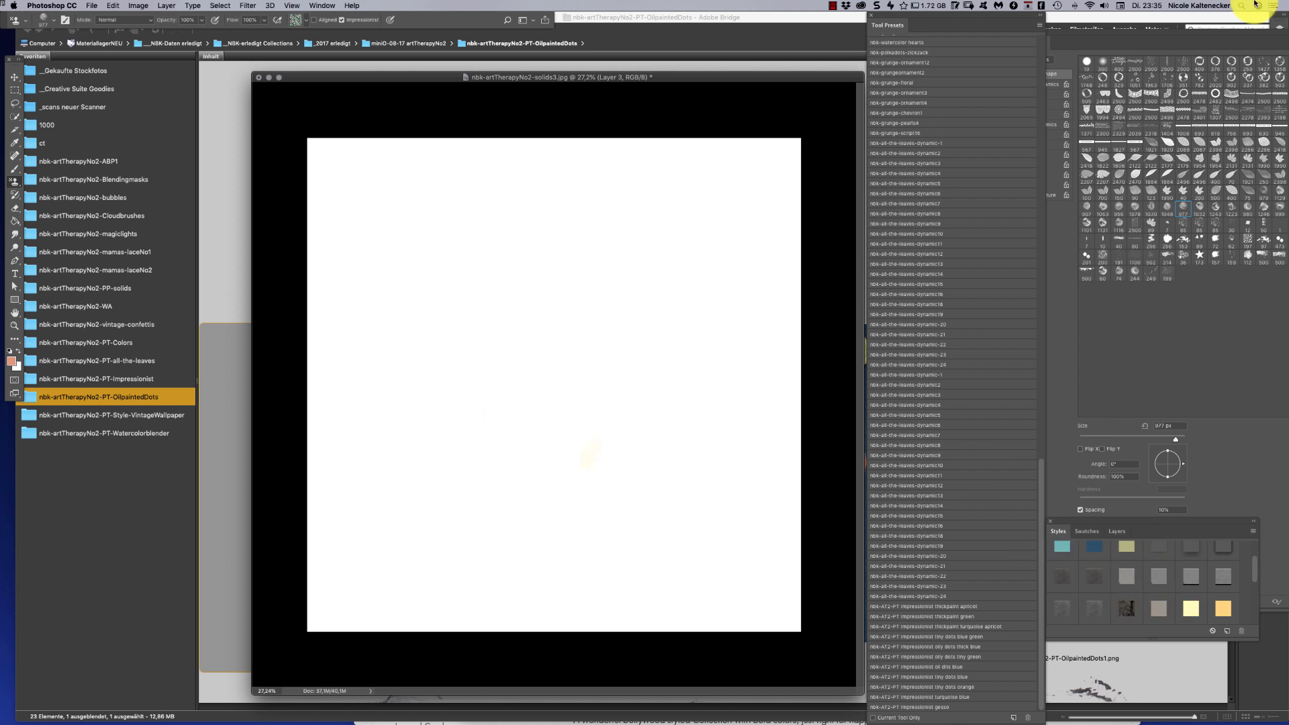
key("super+a")
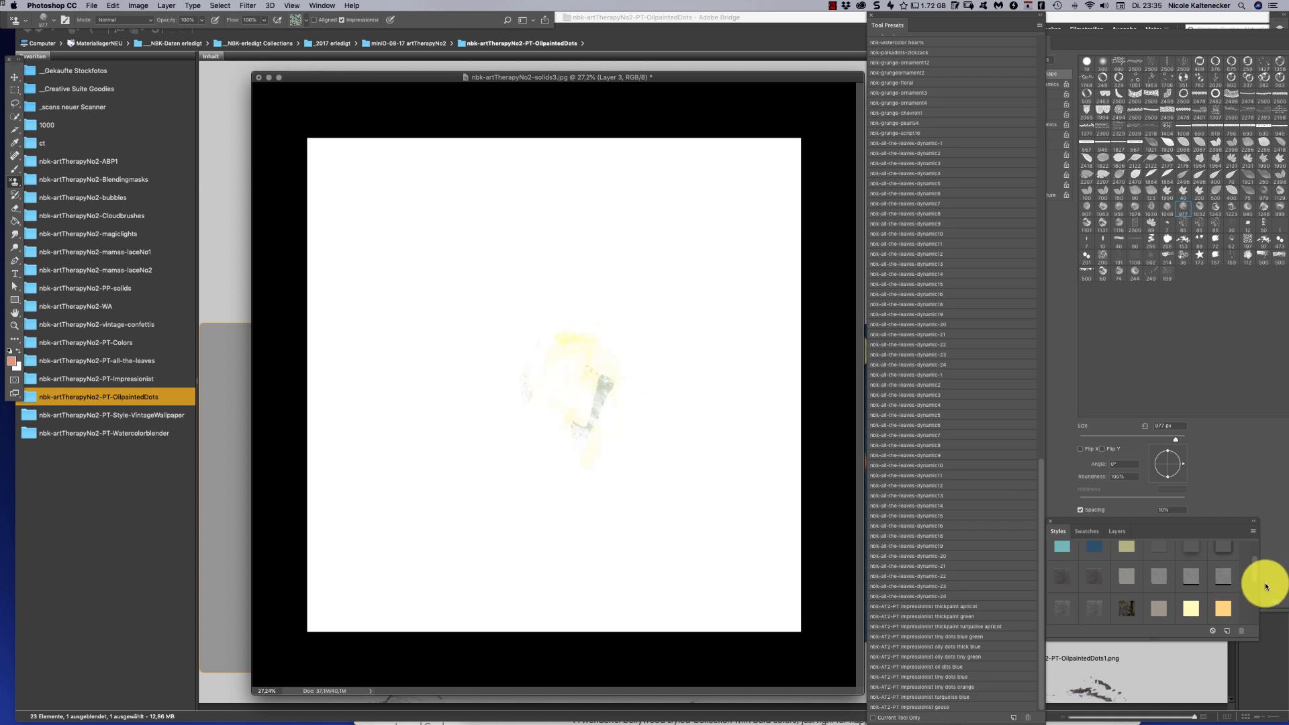
Try salmon and olive overlay styles on the painted dots of Layer 3 and enlarge the Styles panel to show the remaining swatches
scroll(1250, 571, "down", 2)
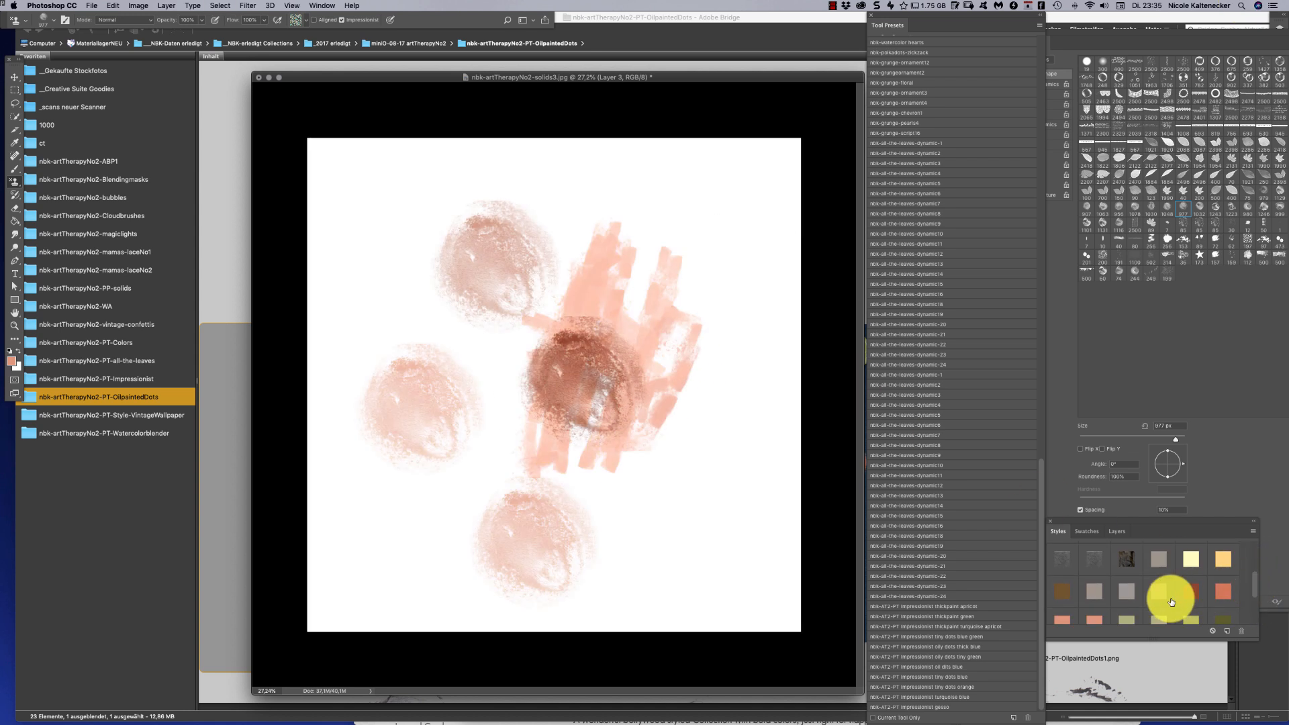
left_click(1156, 614)
left_click(1142, 623)
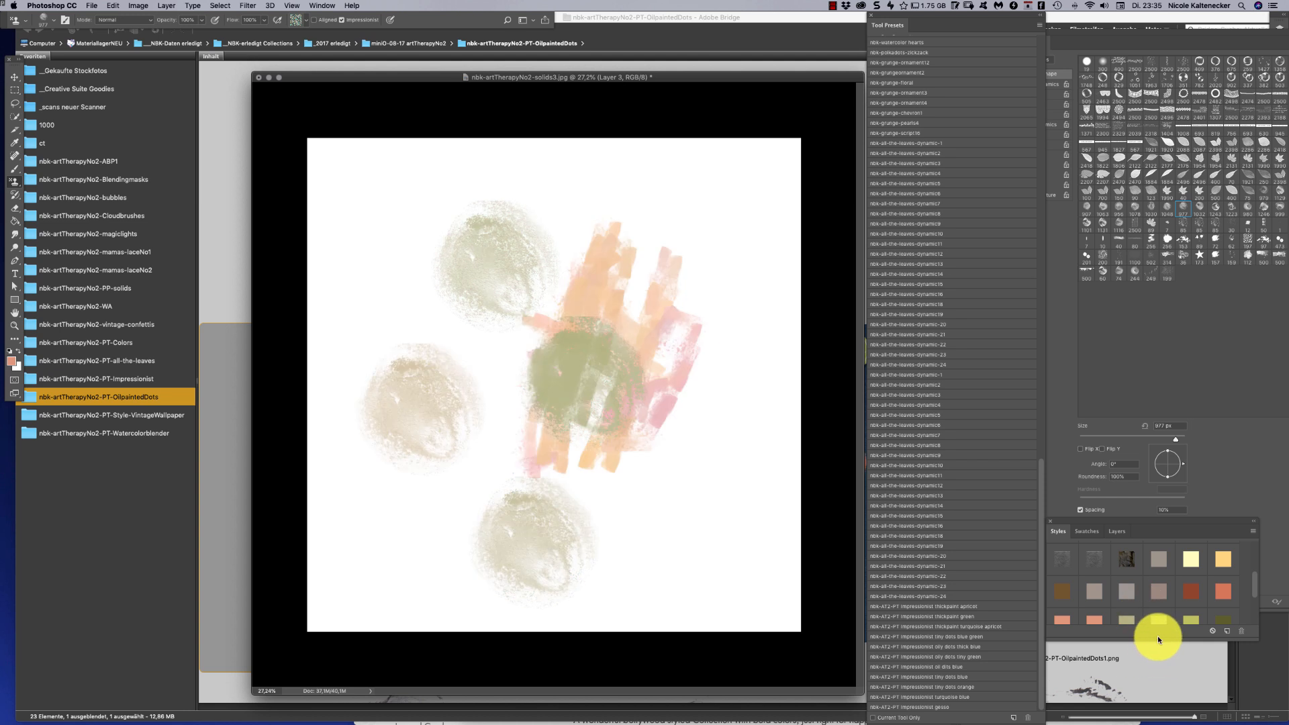
left_click_drag(1157, 640, 1148, 699)
Try the pale blue, yellow-green, grey-blue, teal, turquoise and slate blue overlay styles on Layer 3
left_click(1180, 655)
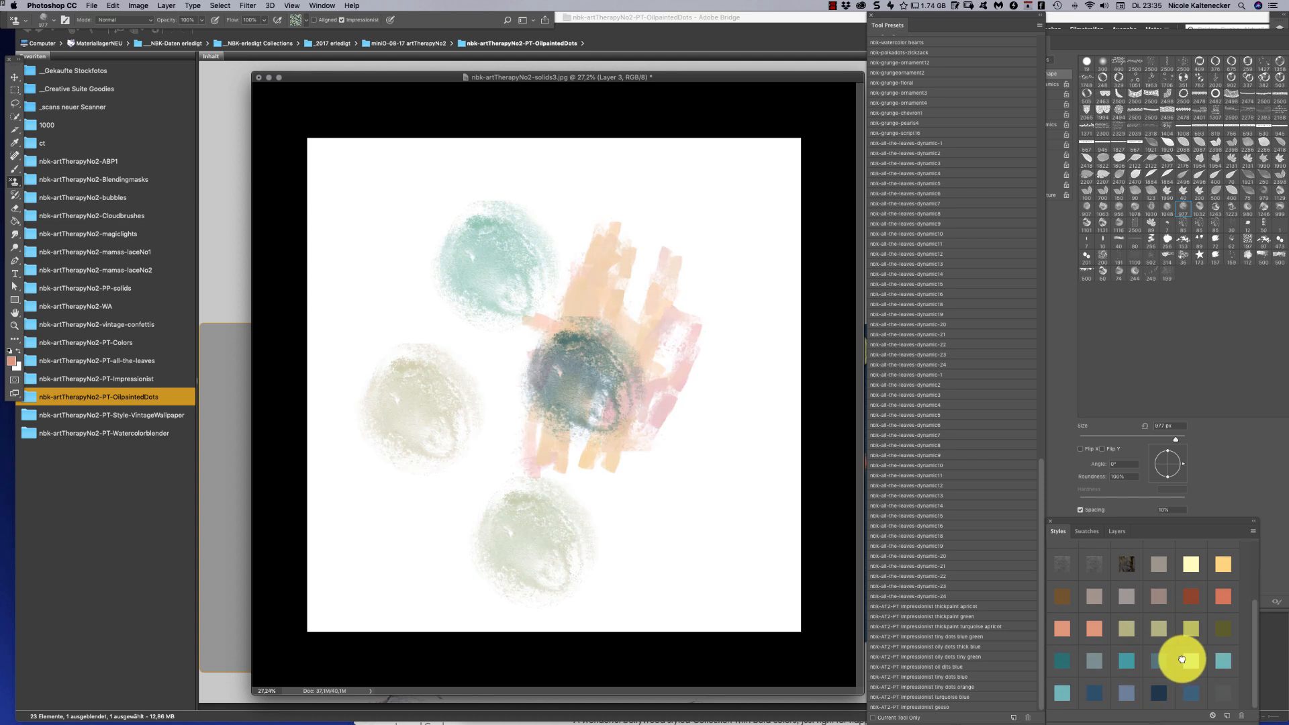
left_click(1191, 615)
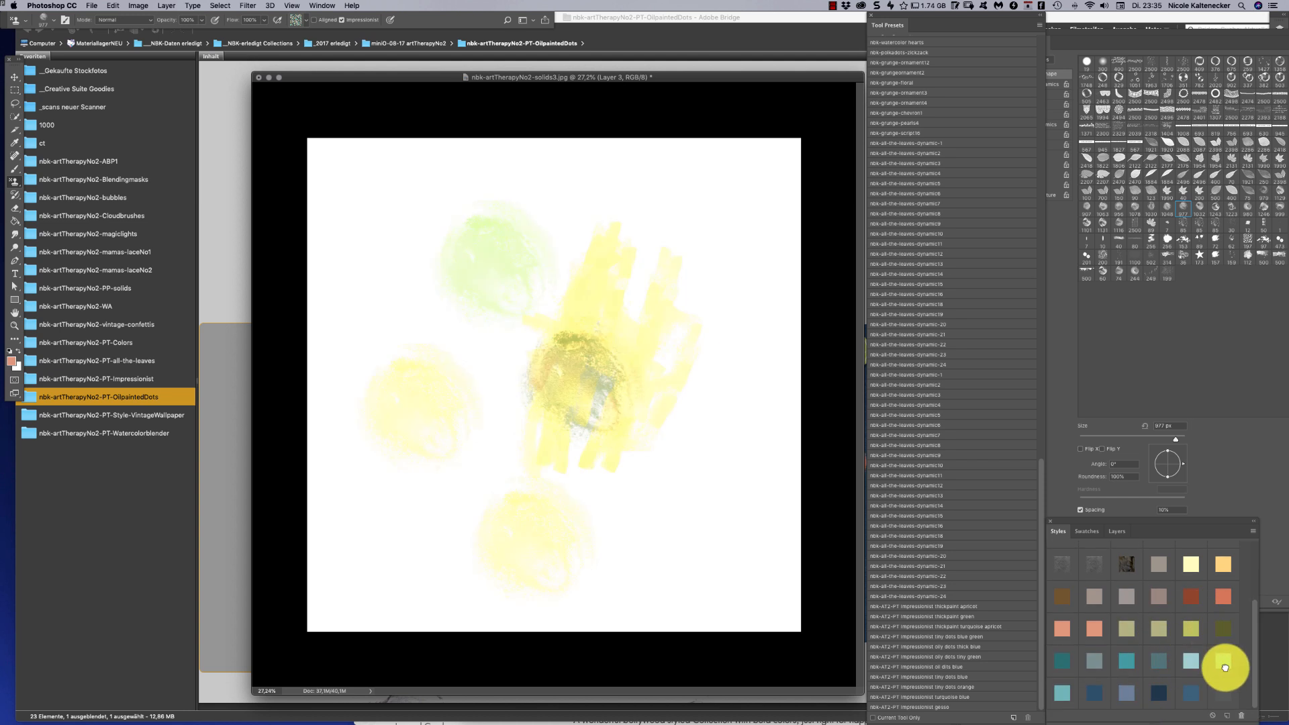
left_click(1223, 664)
left_click(1157, 649)
left_click(1099, 660)
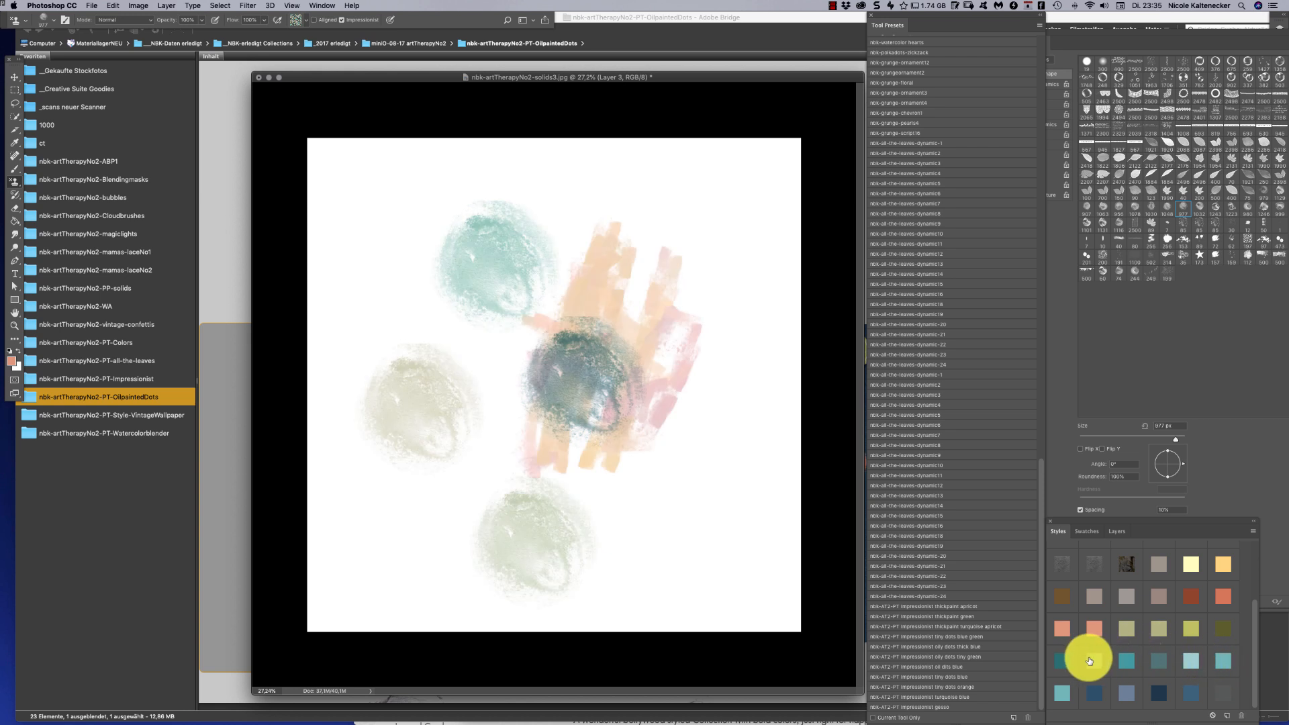
left_click(1062, 661)
left_click(1062, 693)
left_click(1127, 692)
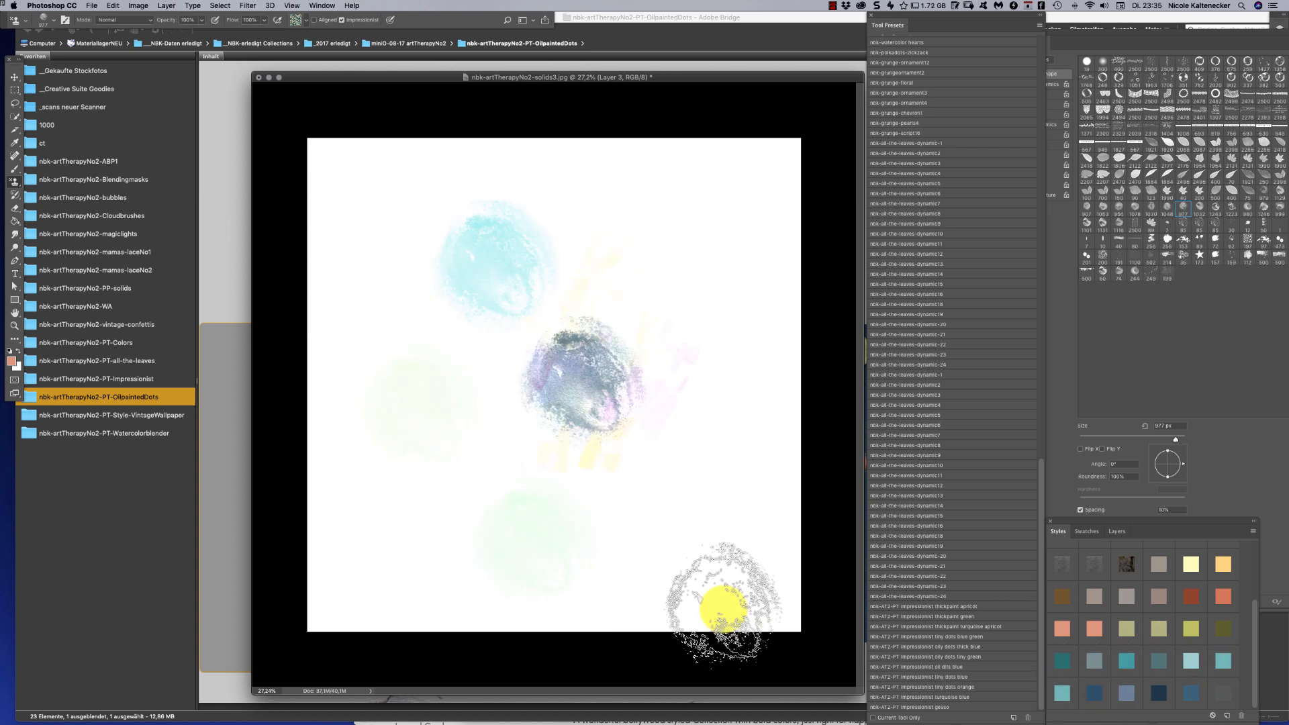
Bring Adobe Bridge forward and hide it so it no longer lies behind the Photoshop windows
left_click(227, 576)
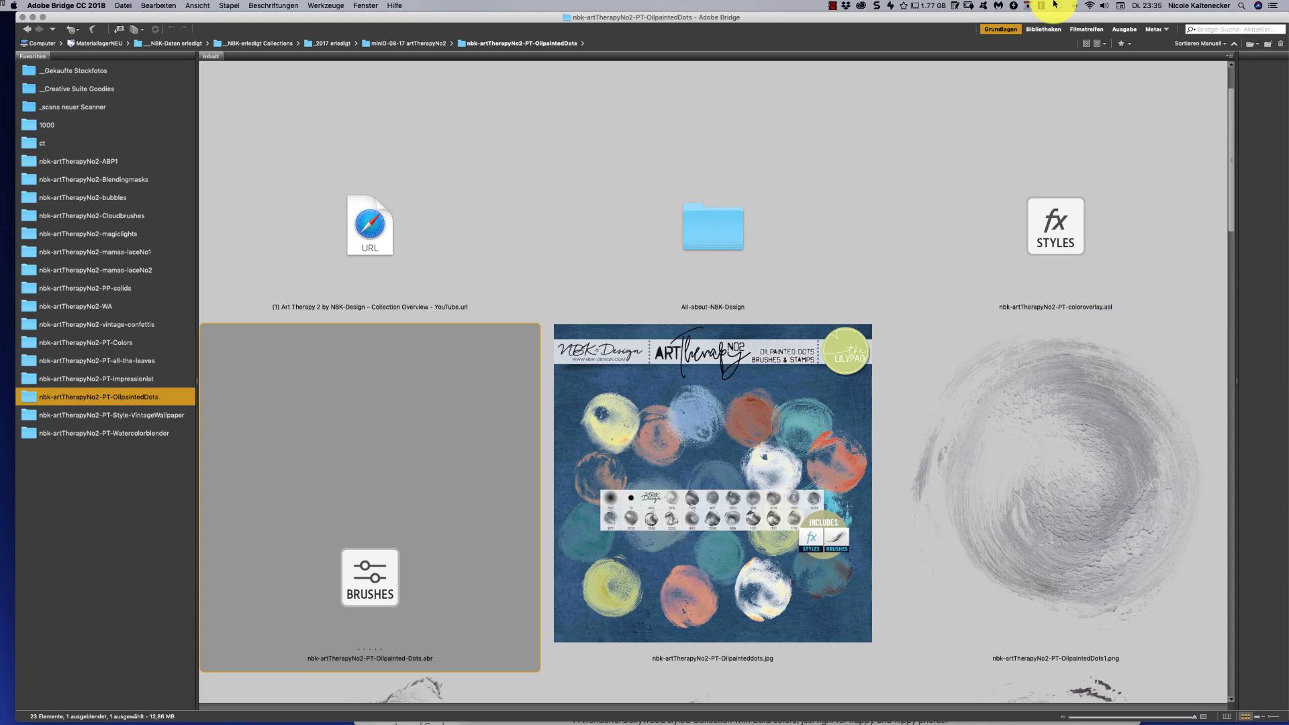
key("super+h")
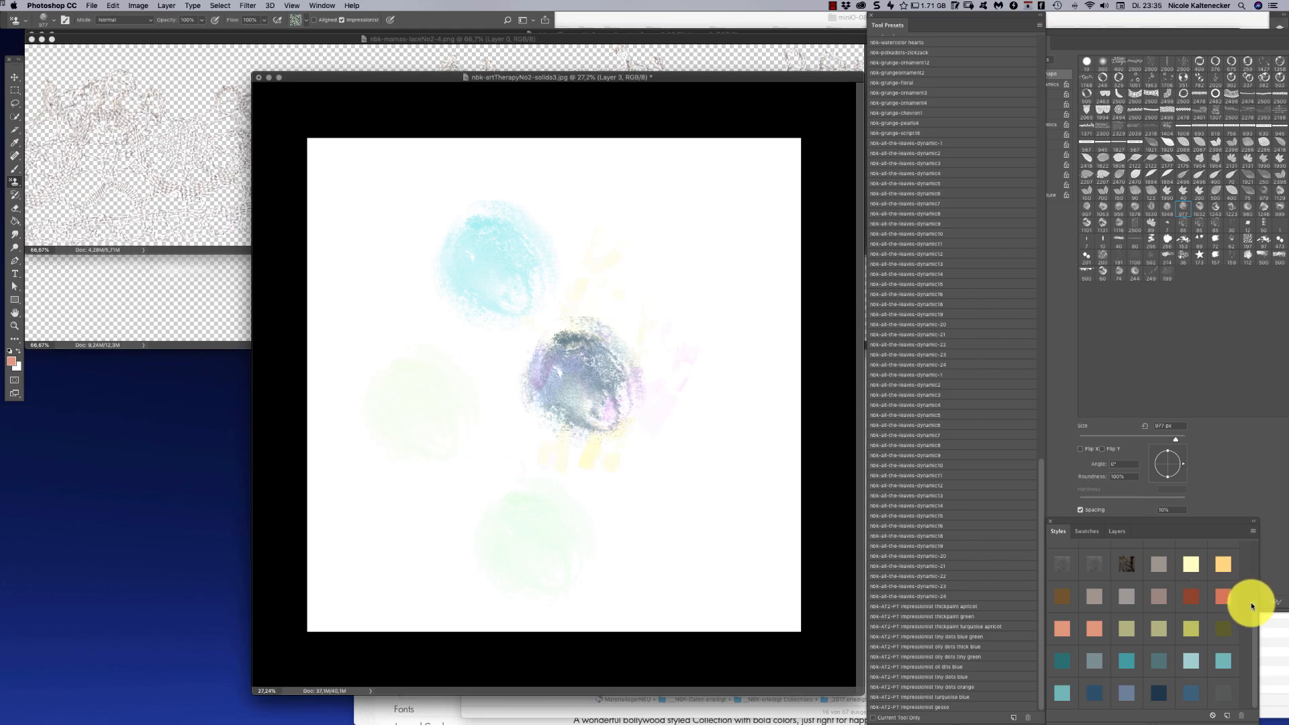
Stamp three more dots, sweep a continuous OilpaintedDots17 stroke across the painting, and clear all of Layer 3
left_click(673, 312)
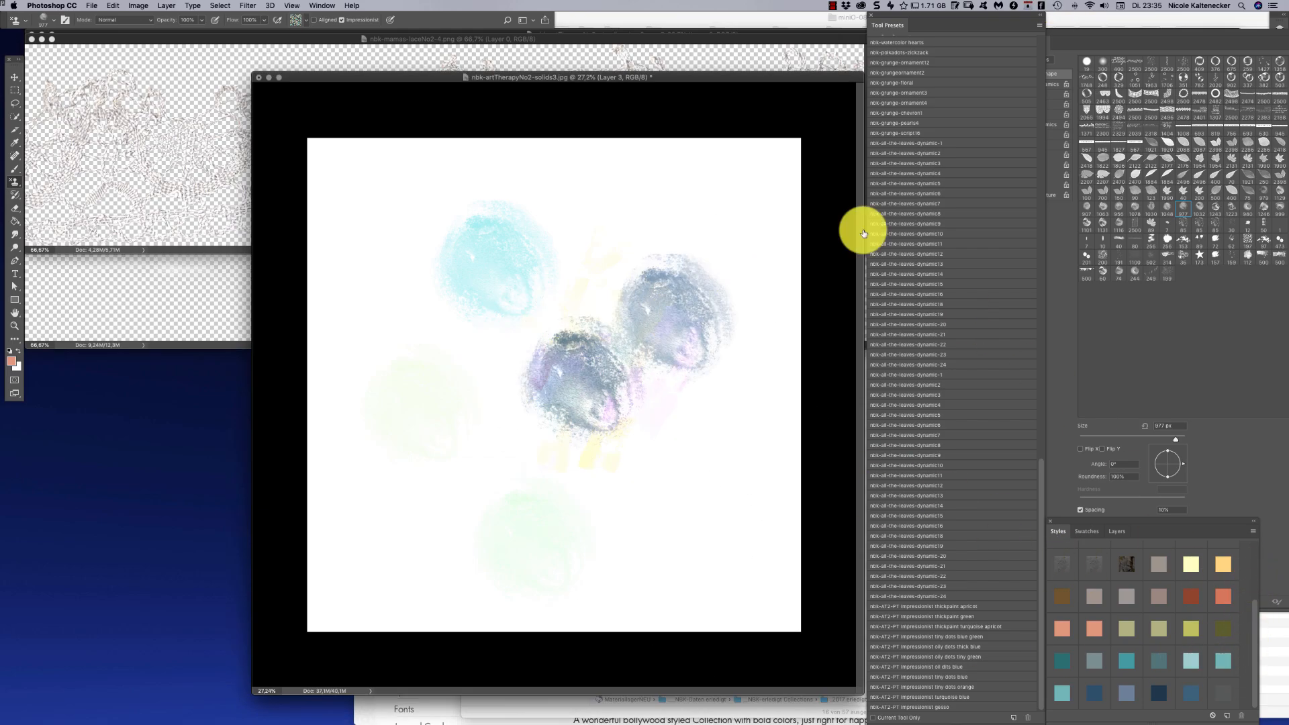
left_click(690, 420)
left_click(432, 443)
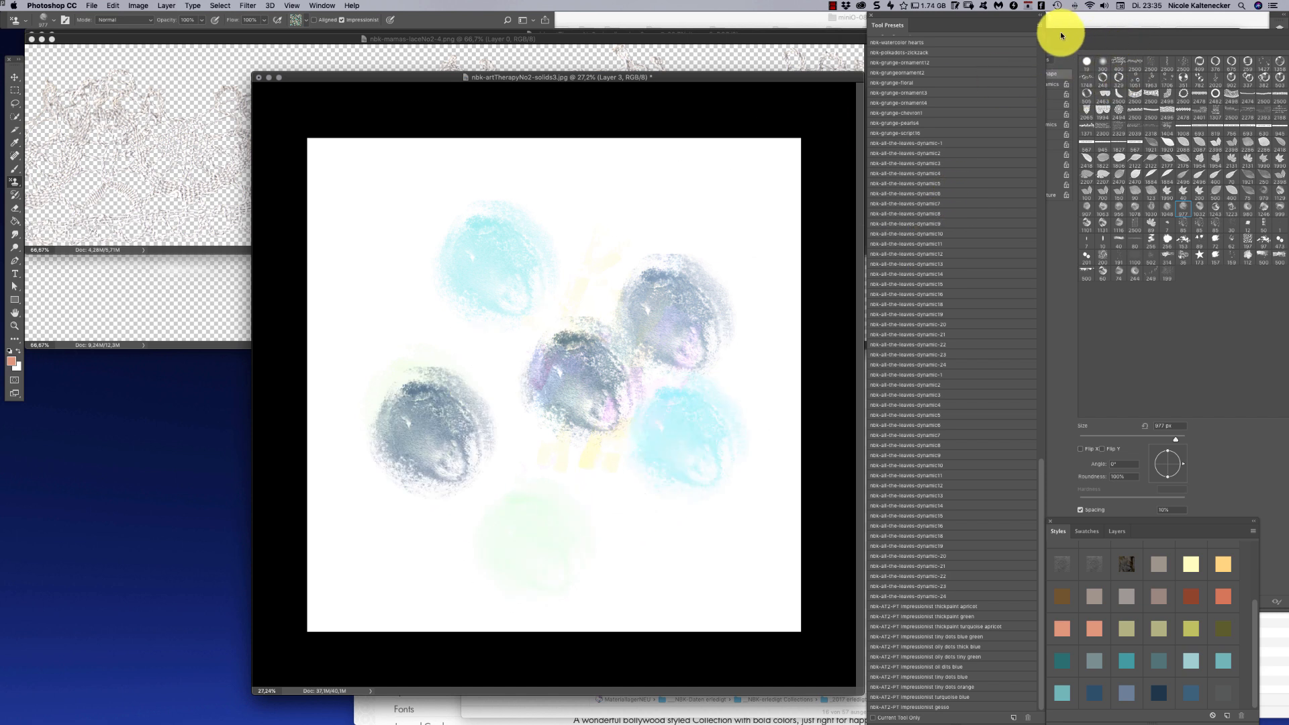
mouse_move(637, 268)
left_mouse_down()
mouse_move(567, 336)
mouse_move(512, 423)
mouse_move(610, 426)
mouse_move(408, 429)
left_mouse_up()
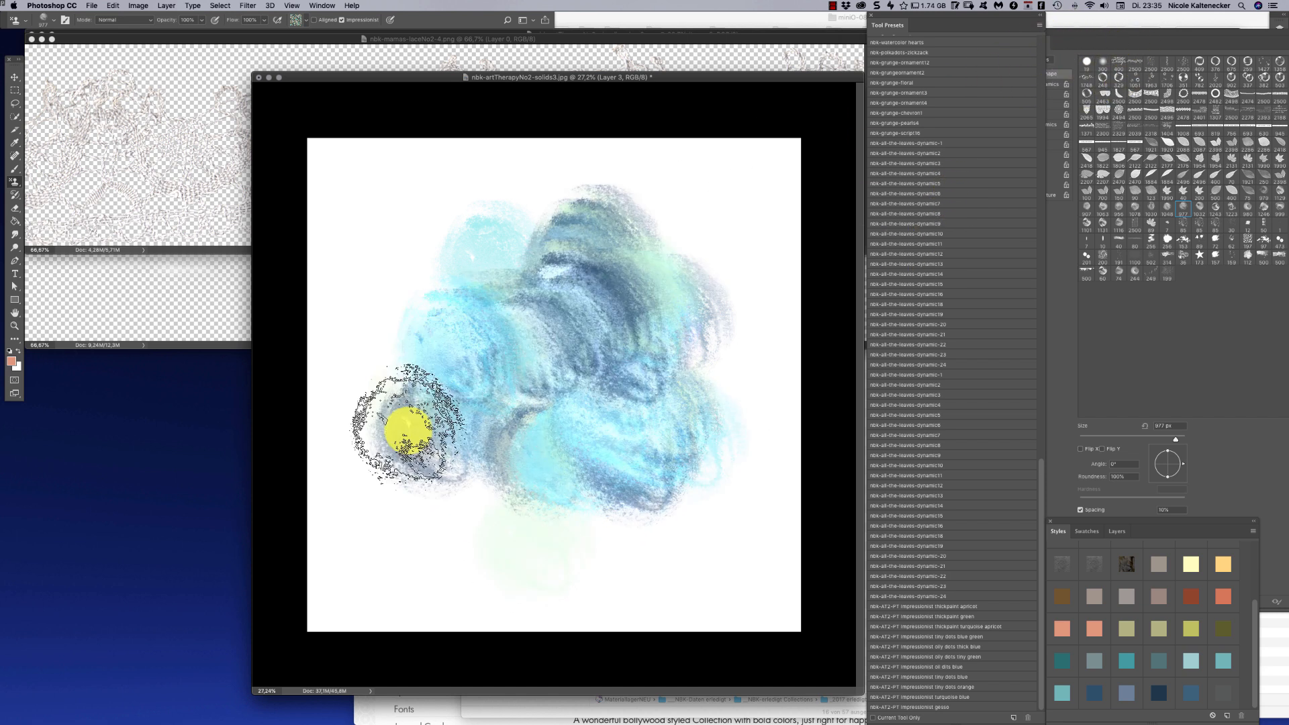
key("super+a")
key("BackSpace")
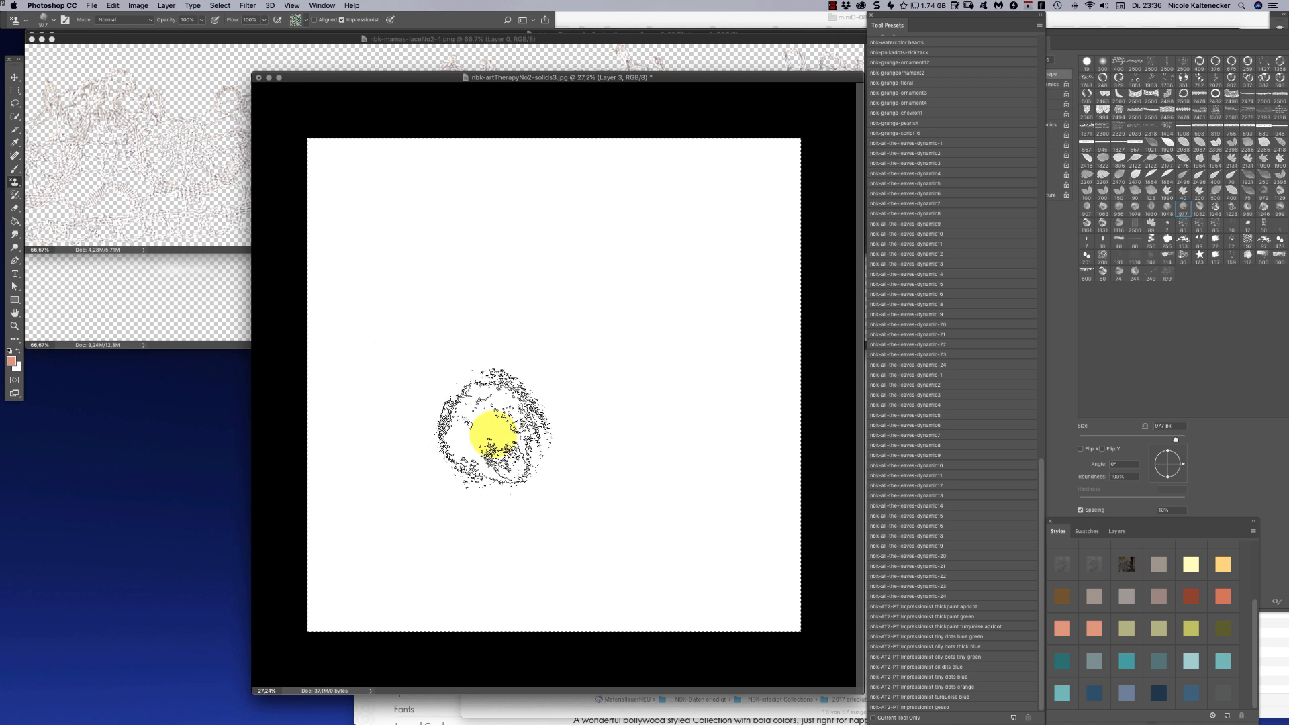
Rearrange the workspace so the Tool Presets, the Brush Settings and the nbk-artTherapyNo2-solids3.jpg window sit side by side
mouse_move(907, 22)
left_mouse_down()
mouse_move(820, 29)
mouse_move(852, 27)
left_mouse_up()
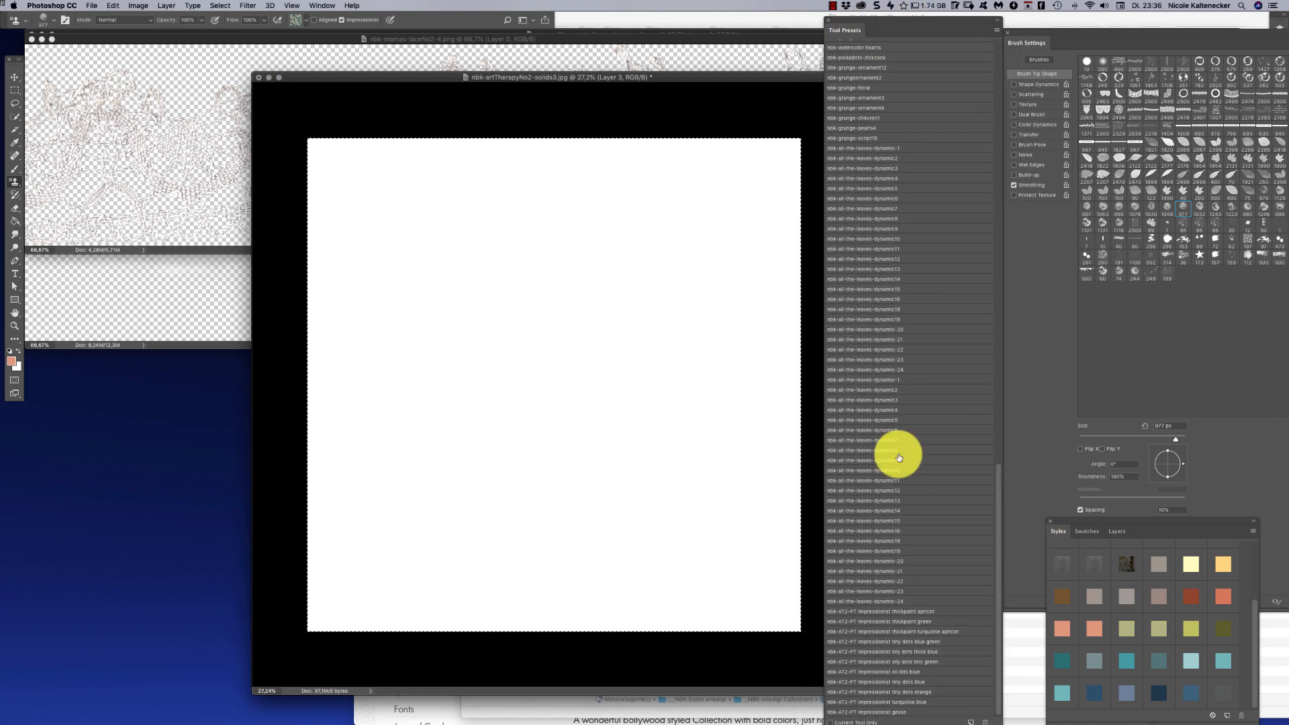
left_click(1082, 37)
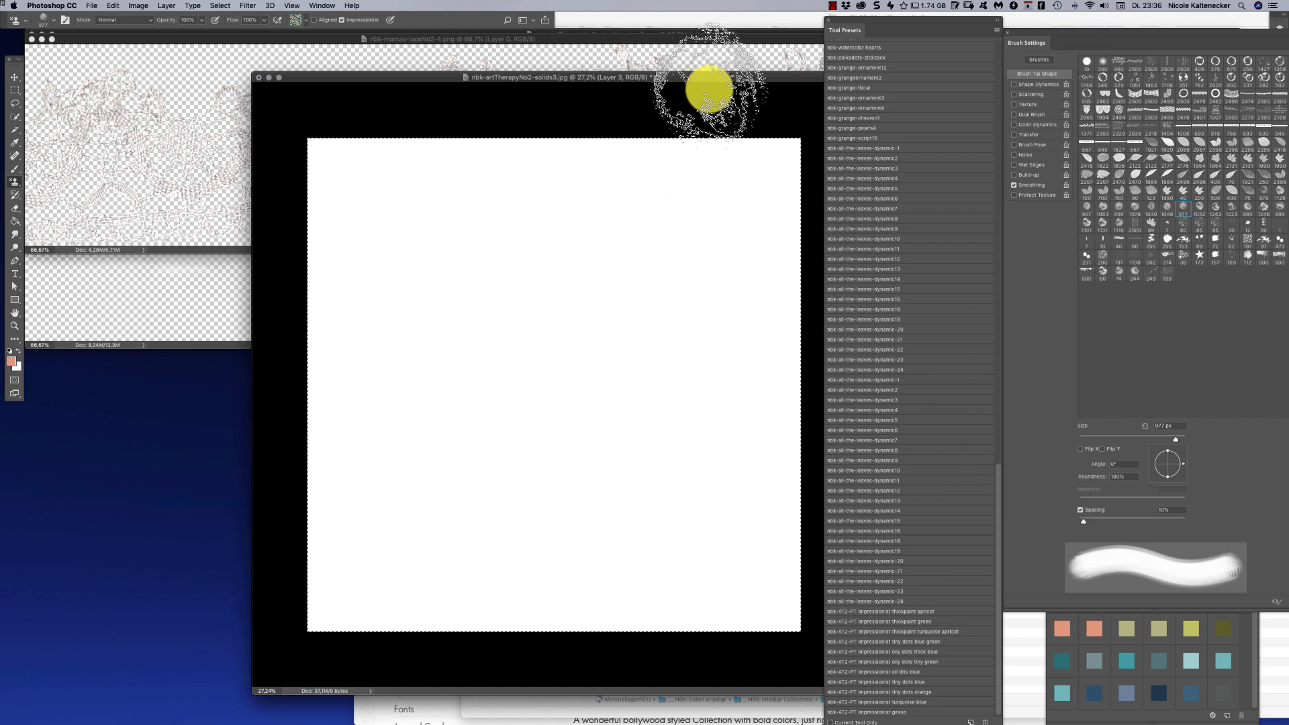
mouse_move(664, 80)
left_mouse_down()
mouse_move(511, 94)
mouse_move(576, 72)
left_mouse_up()
Choose the nbk-artTherapyNo2-PT-OilpaintedDots3 brush and stamp five swirled dots around the middle of the canvas
right_click(441, 348)
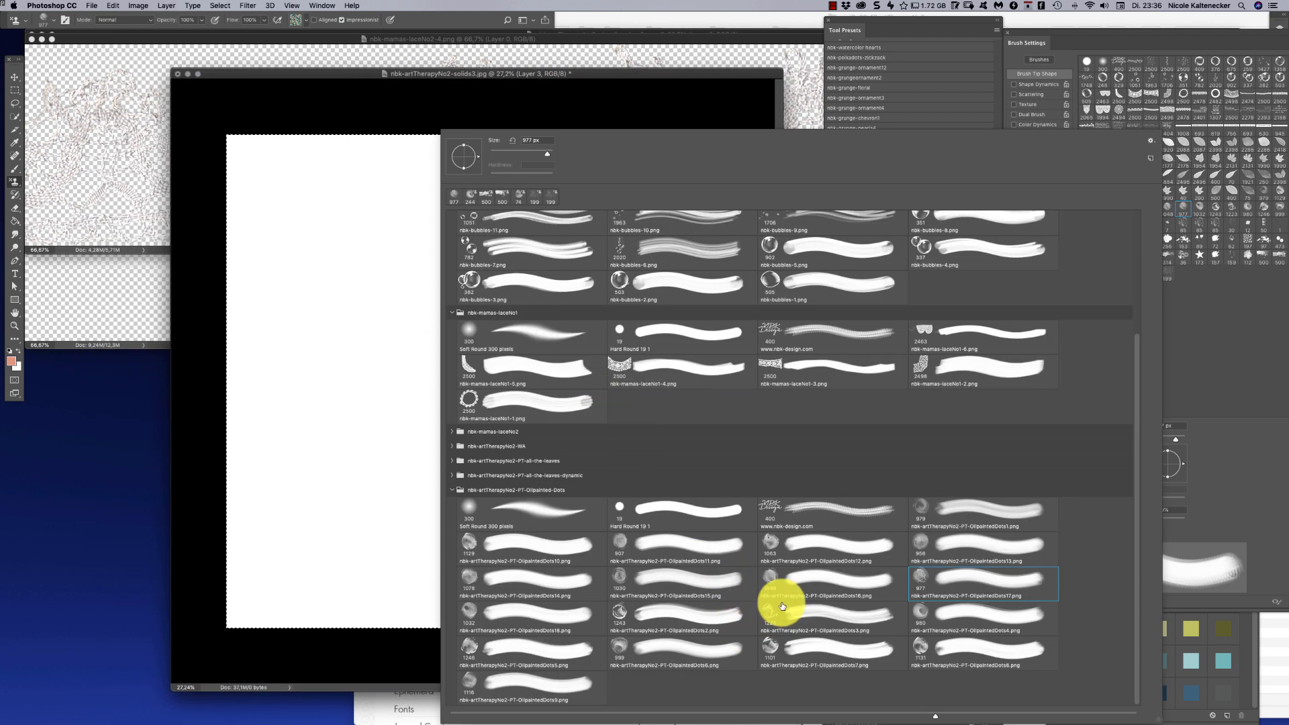
left_click(771, 608)
left_click(386, 380)
left_click(374, 393)
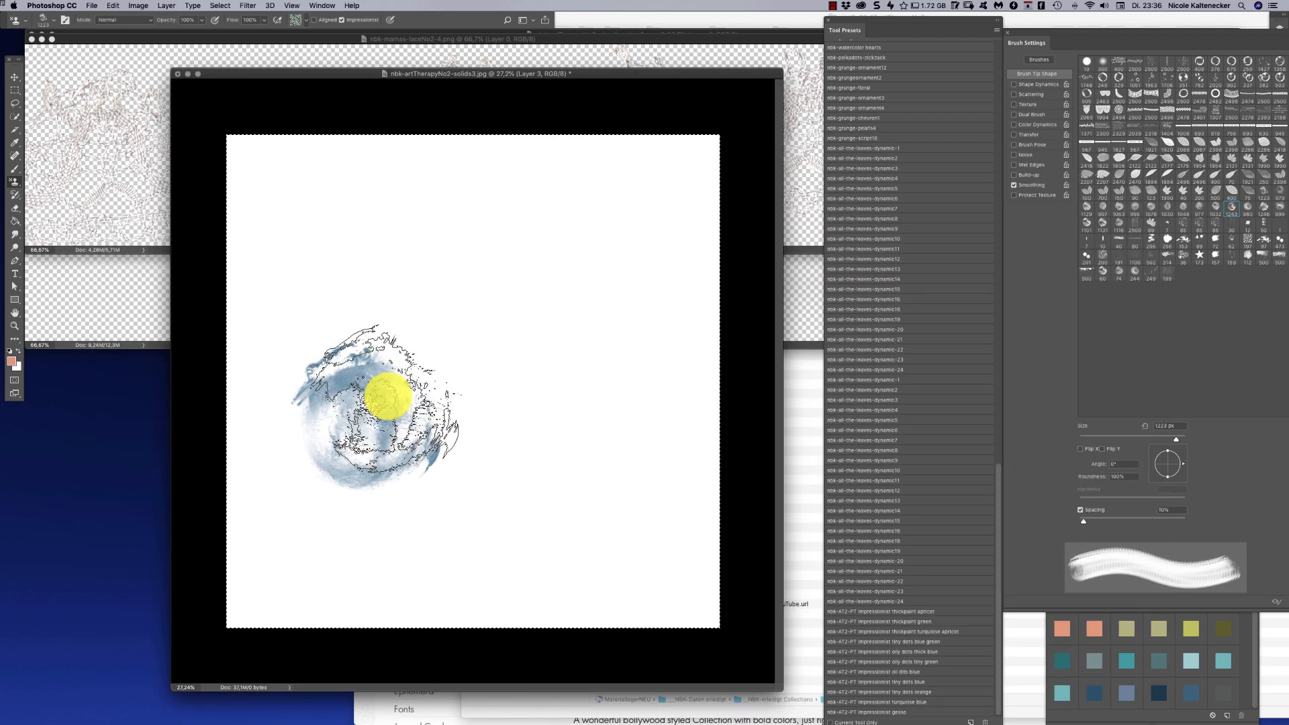
left_click(579, 310)
left_click(523, 464)
left_click(436, 265)
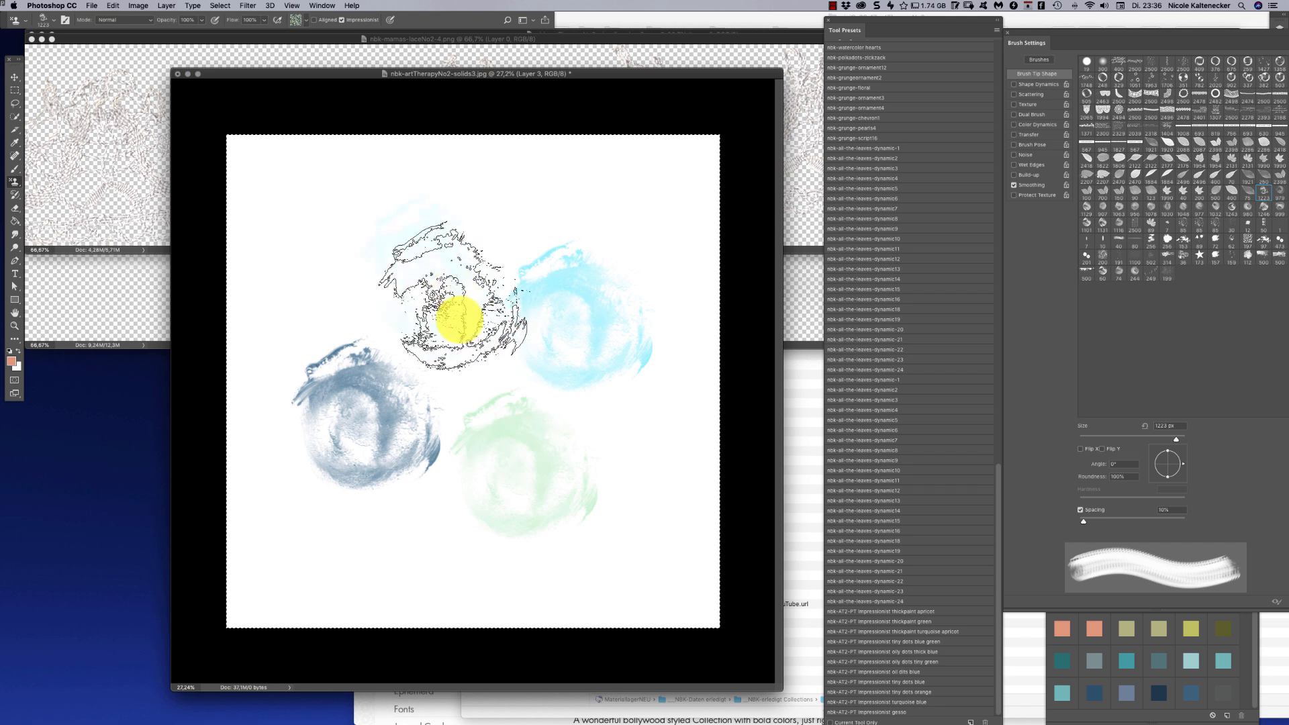
left_click(468, 373)
Try salmon, olive, taupe, pale yellow, coral and orange overlay styles on the five swirled dots
left_click(1094, 628)
left_click(1126, 629)
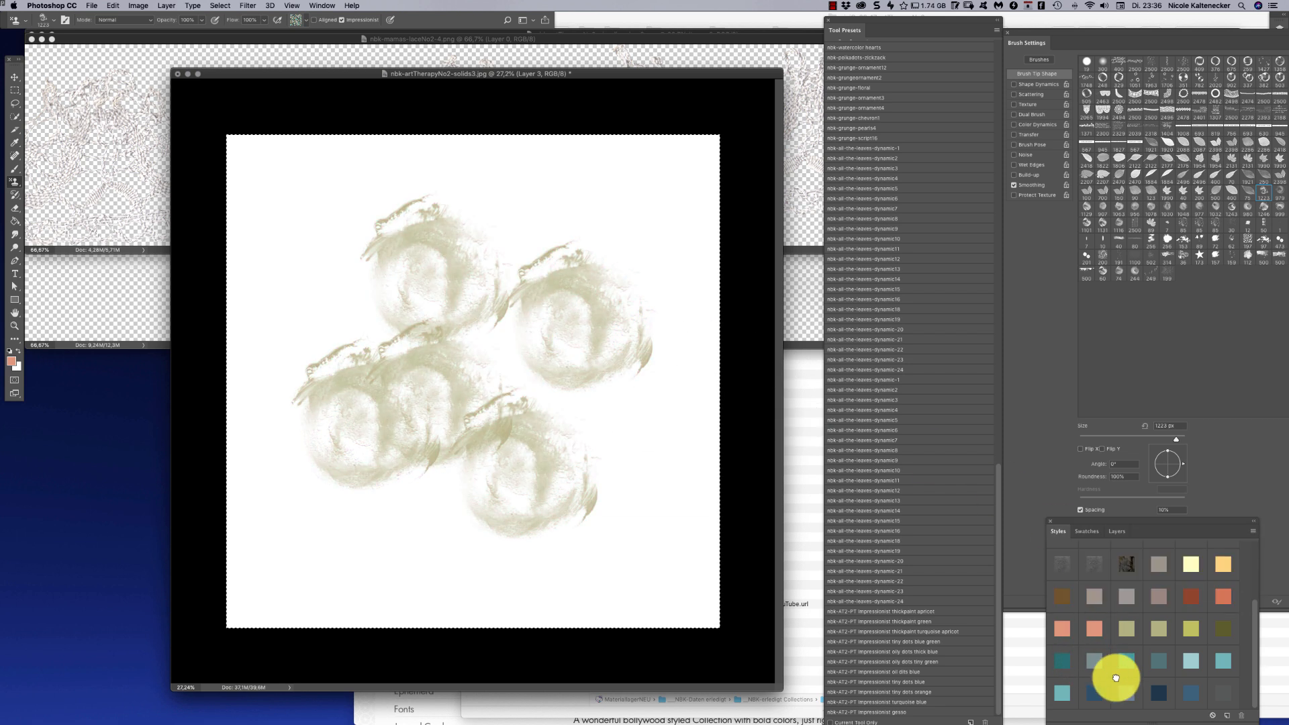
left_click(1172, 625)
left_click(1158, 596)
left_click(1187, 566)
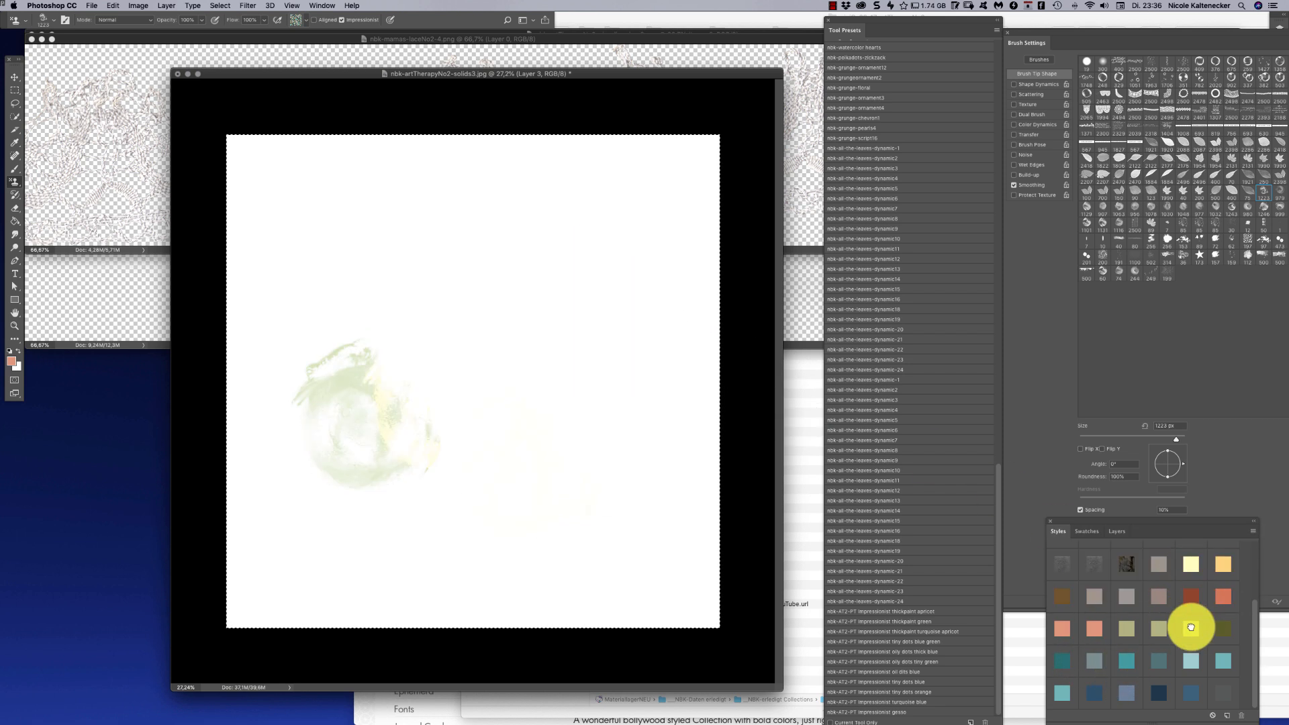
left_click(1223, 596)
left_click(1223, 568)
Try dark olive, turquoise and textured styles on the swirled dots and finish with the light olive style
left_click(1223, 630)
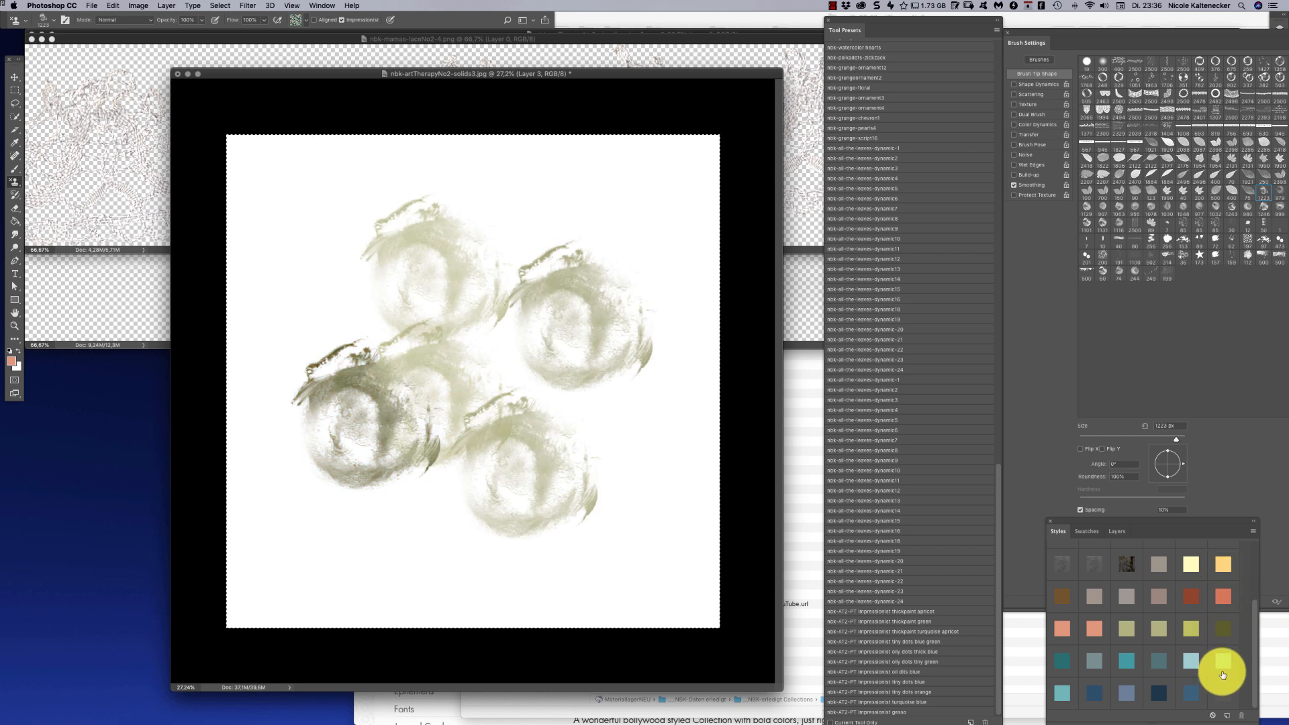
left_click(1223, 674)
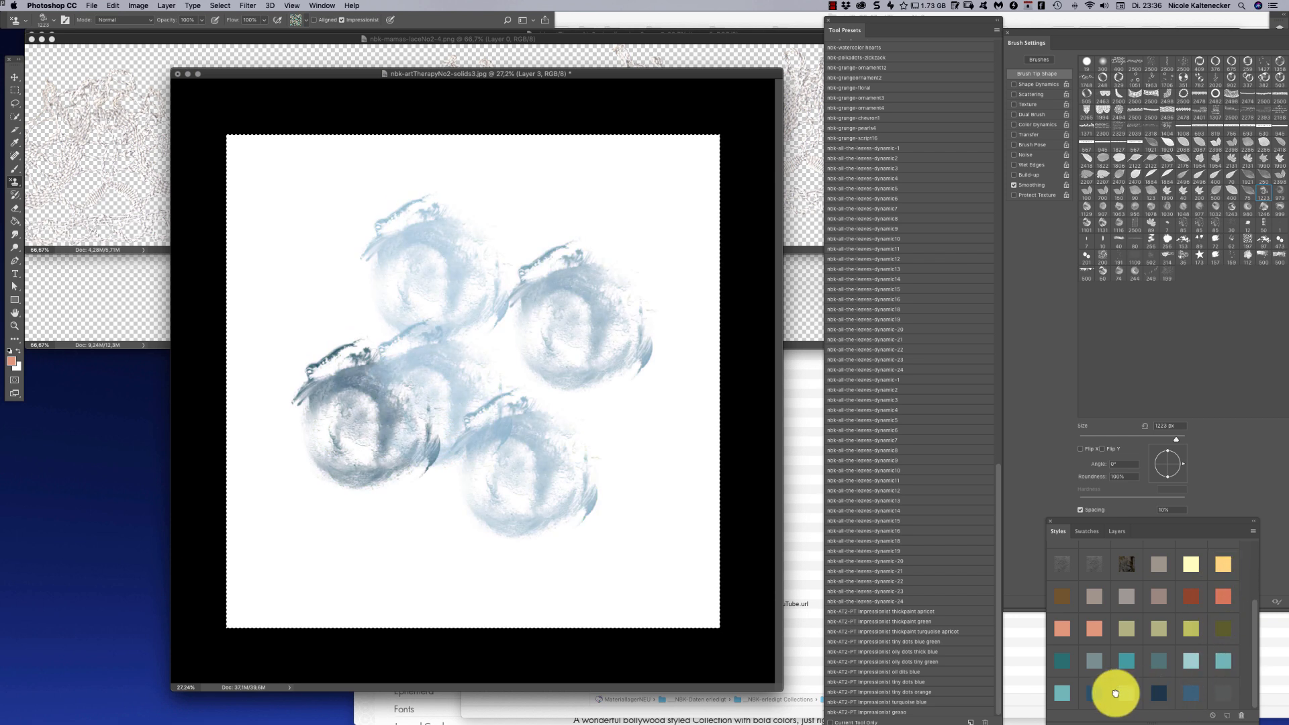
left_click(1063, 692)
left_click(1099, 563)
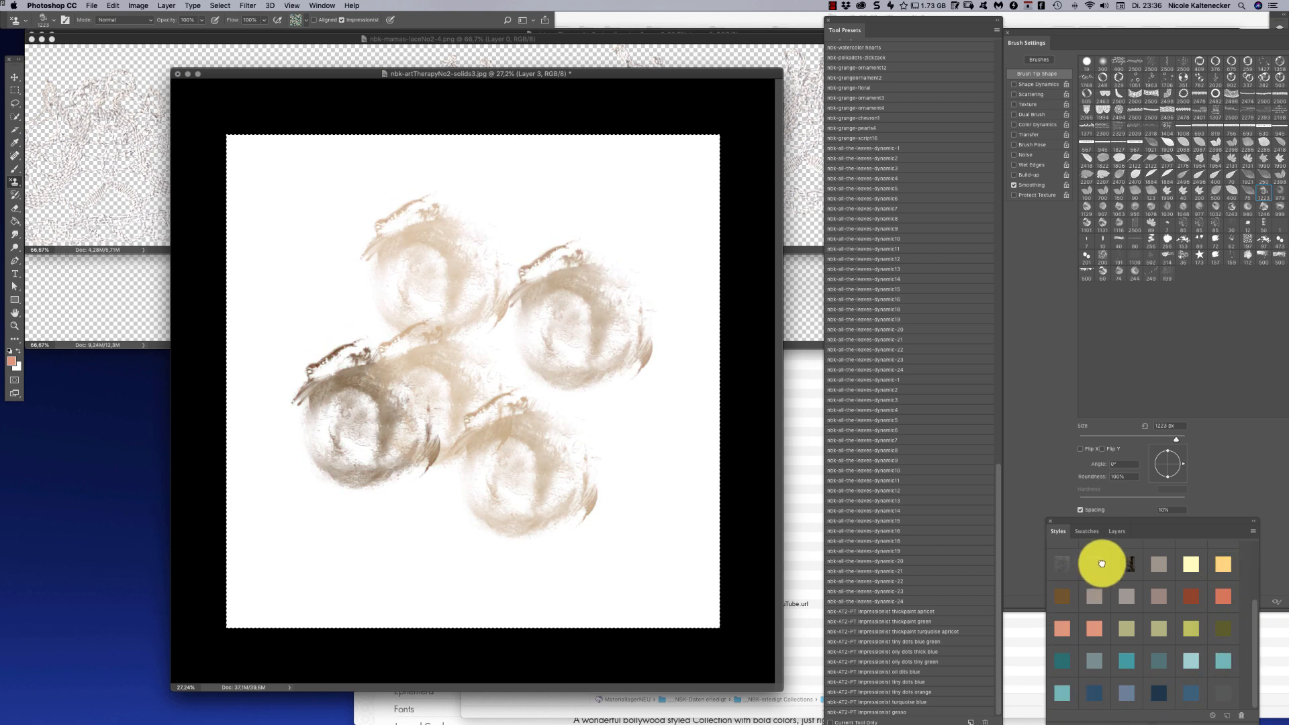
left_click(1134, 623)
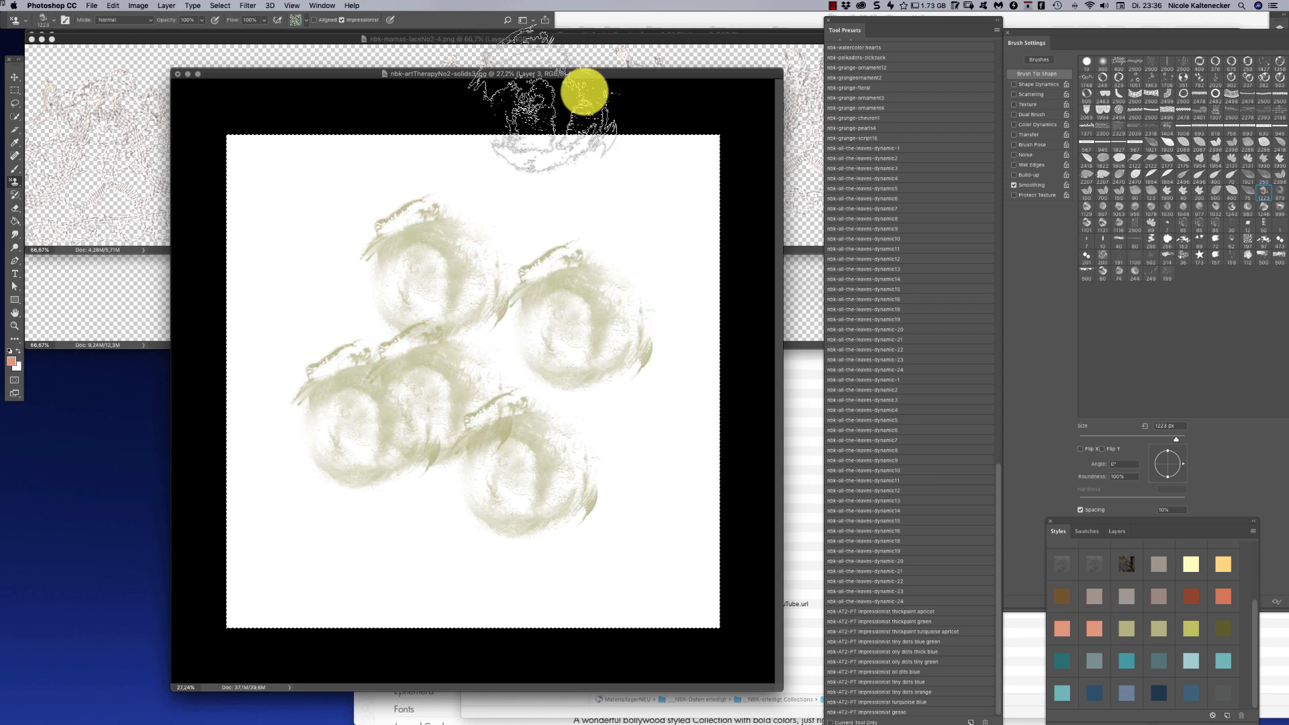
Choose the nbk-artTherapyNo2-PT-OilpaintedDots7 brush, test it with stamps and a continuous stroke, and clear Layer 3
right_click(618, 360)
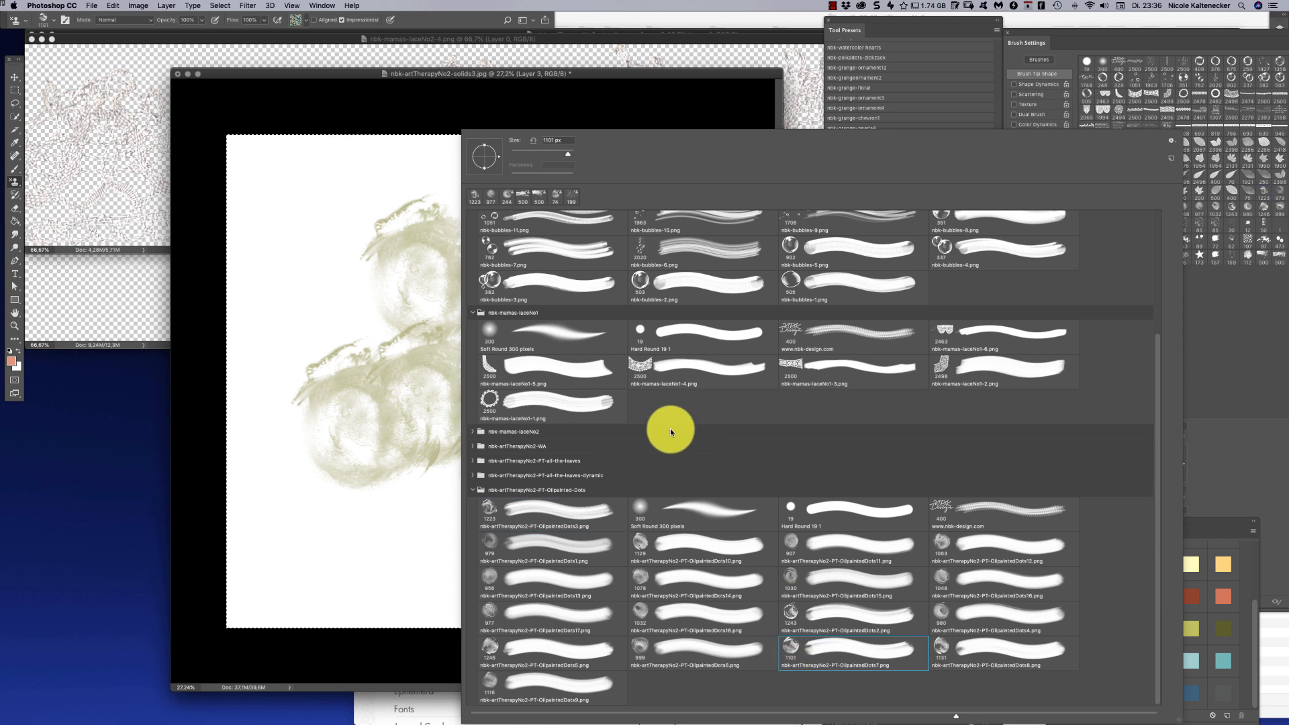
left_click(340, 495)
left_click(656, 346)
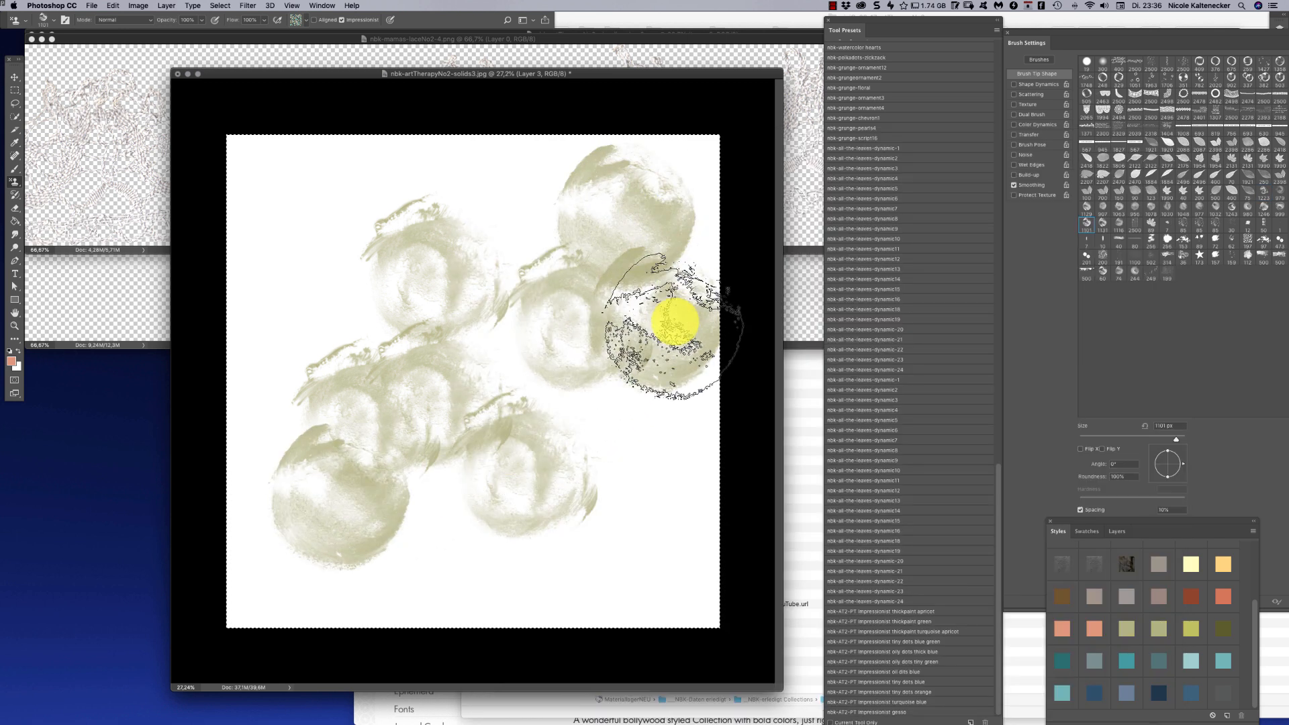
mouse_move(675, 322)
left_mouse_down()
mouse_move(664, 361)
mouse_move(702, 355)
mouse_move(601, 417)
mouse_move(575, 357)
mouse_move(523, 378)
mouse_move(454, 361)
mouse_move(452, 263)
left_mouse_up()
key("Delete")
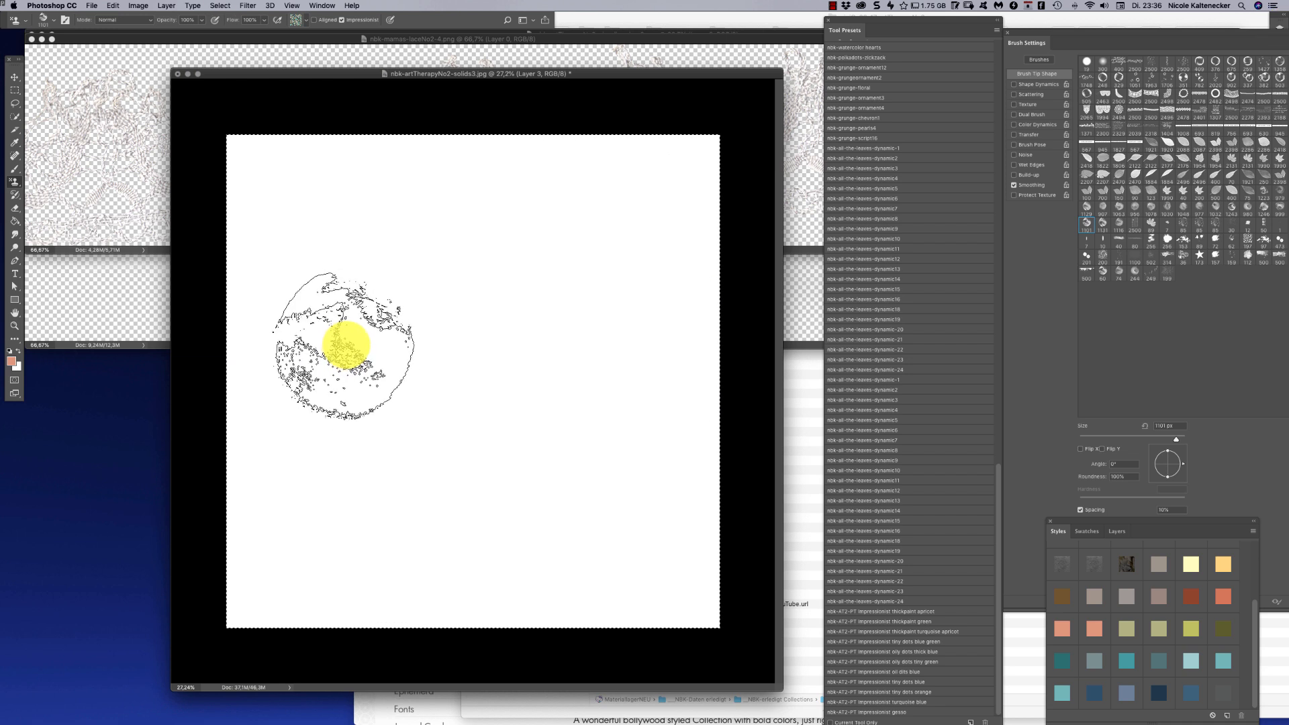
Stamp a single olive dot in the left half of the canvas and choose the nbk-artTherapyNo2-PT-OilpaintedDots10 brush
mouse_move(344, 362)
left_mouse_down()
mouse_move(345, 345)
mouse_move(417, 331)
left_mouse_up()
right_click(419, 332)
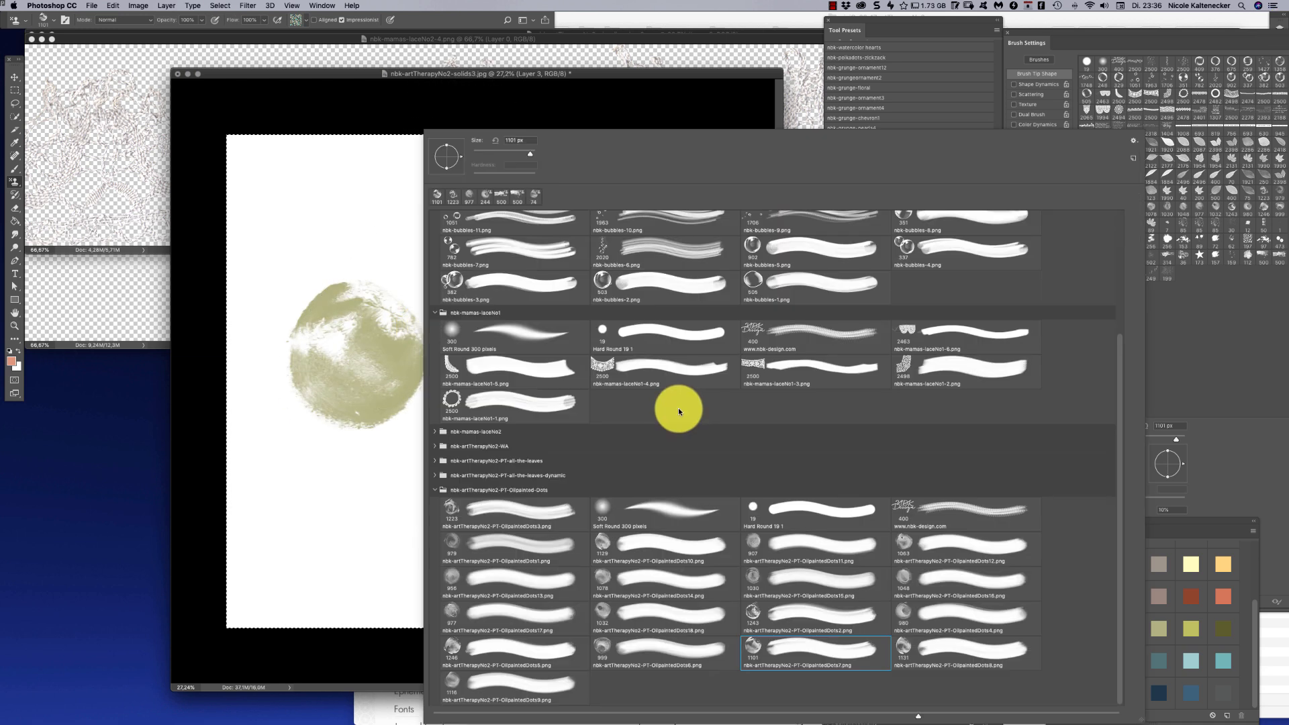
double_click(605, 522)
Add a new layer named Layer 4 and paint blue-green texture over the olive dot
key("super+shift+n")
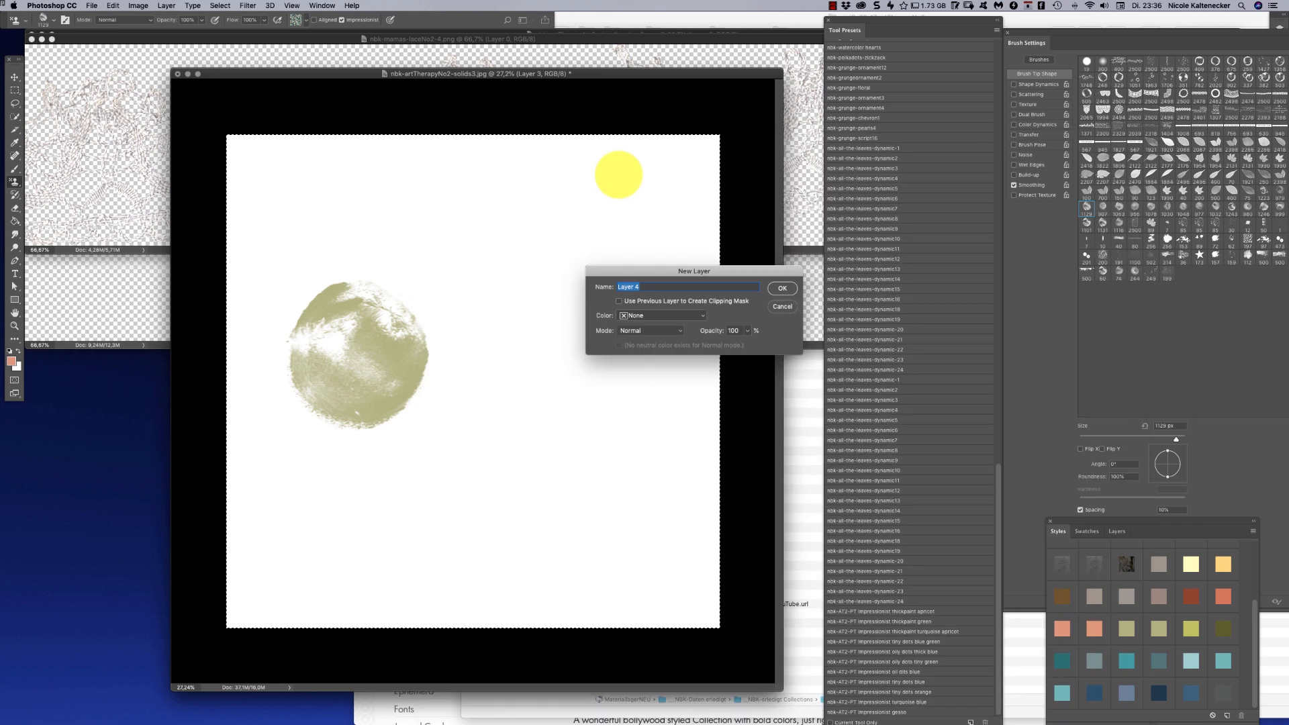
key("Return")
mouse_move(287, 278)
left_mouse_down()
mouse_move(358, 353)
mouse_move(403, 288)
left_mouse_up()
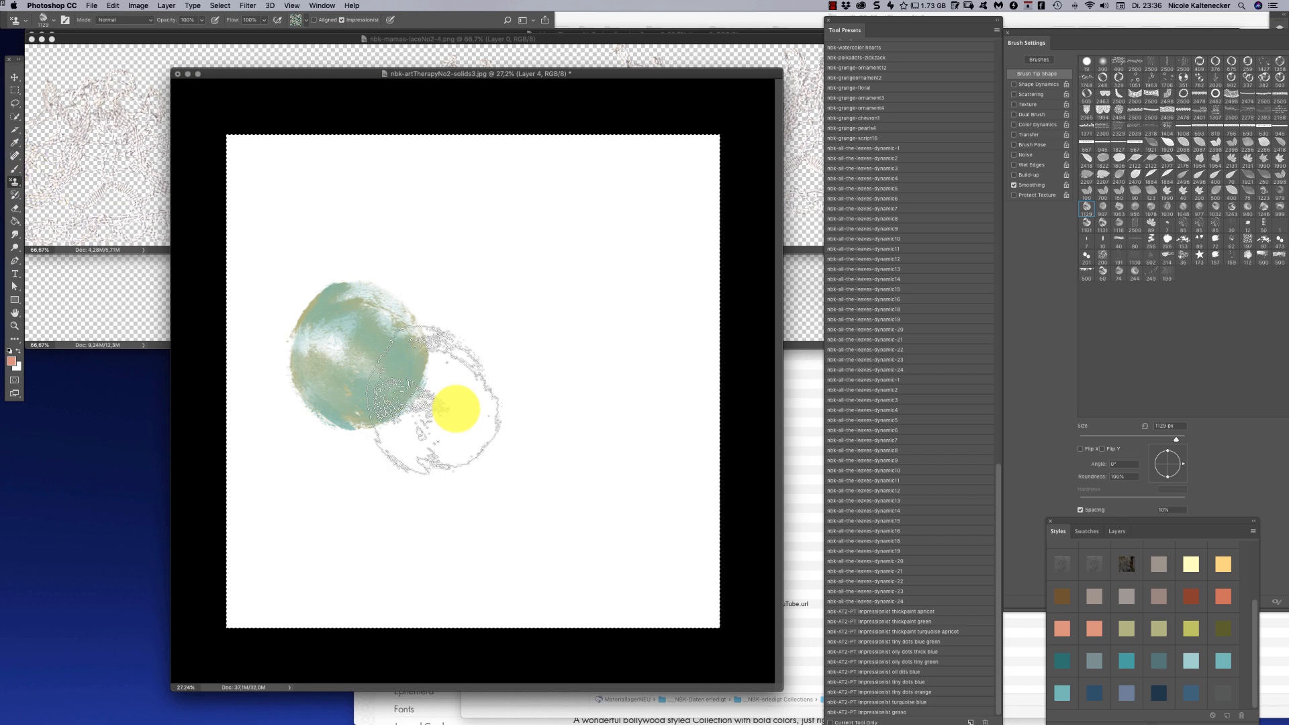
Choose the Hard Round 19 brush and draw a small flower inside the dot and a stem down to the canvas's lower edge
right_click(584, 434)
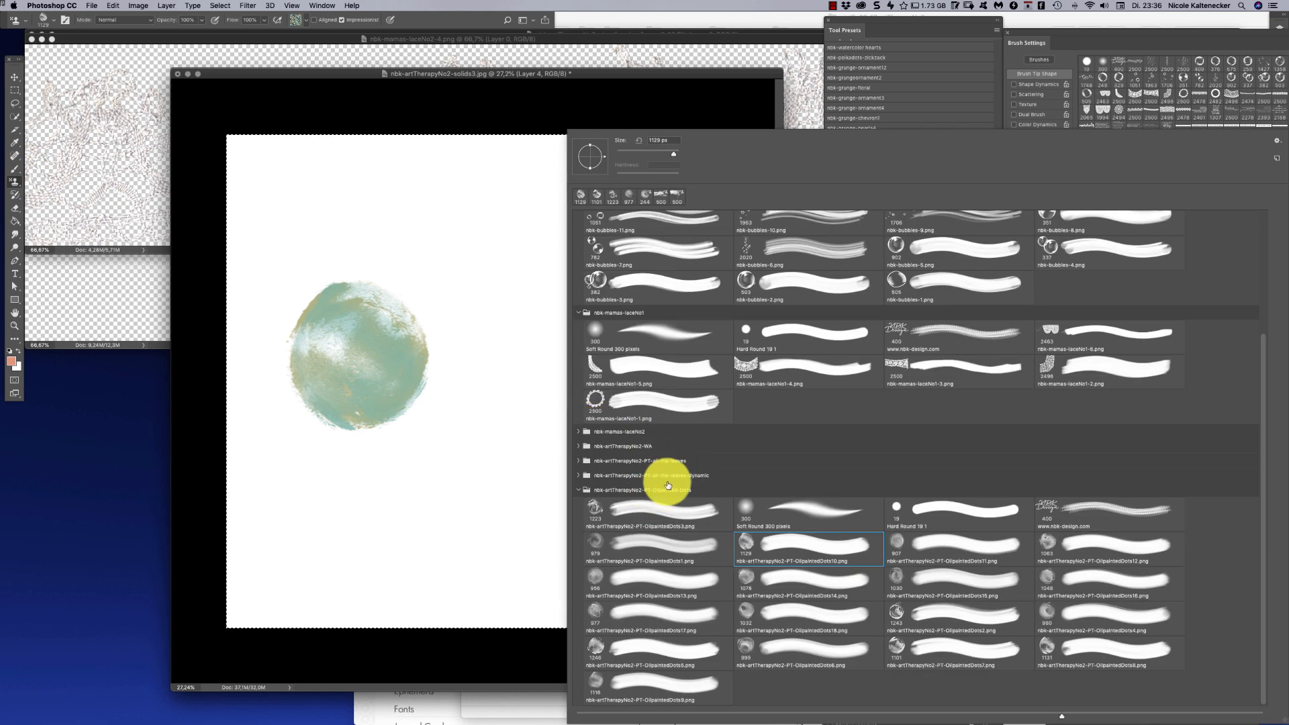
double_click(747, 329)
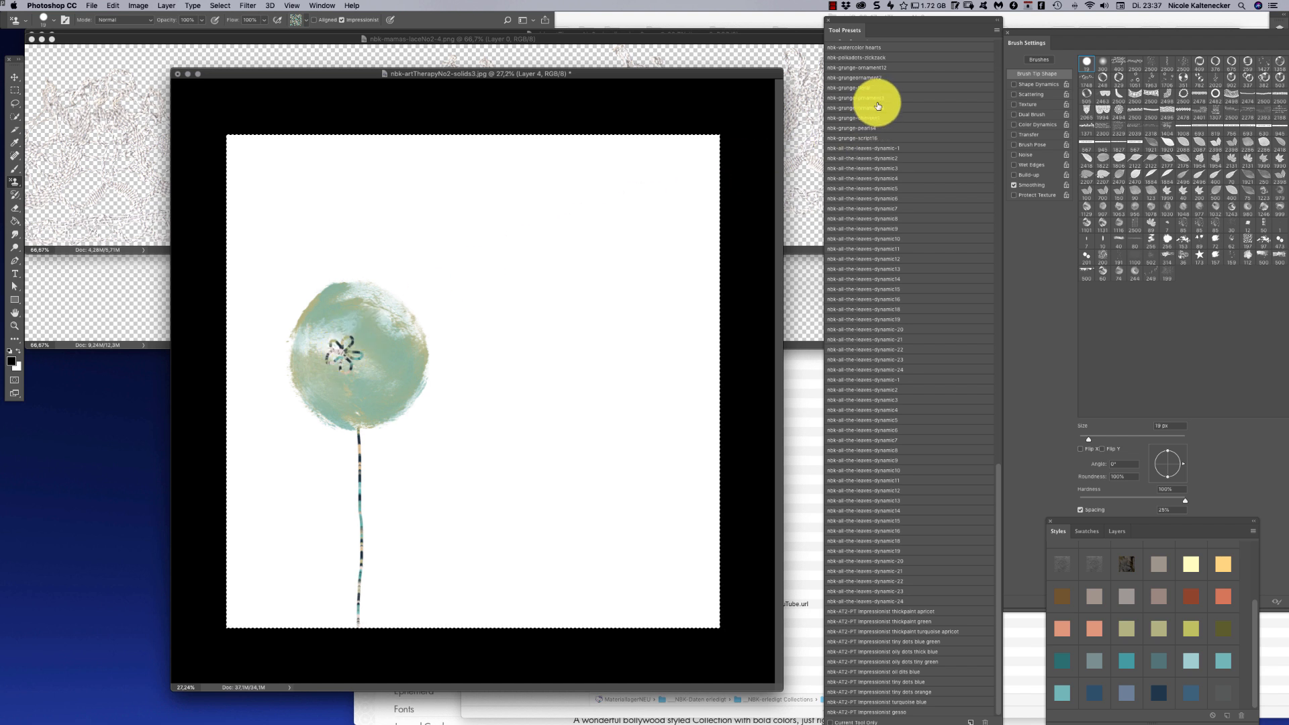
Close the two open lace documents behind the artwork and move the artwork window further away from the Tool Presets
left_click(134, 120)
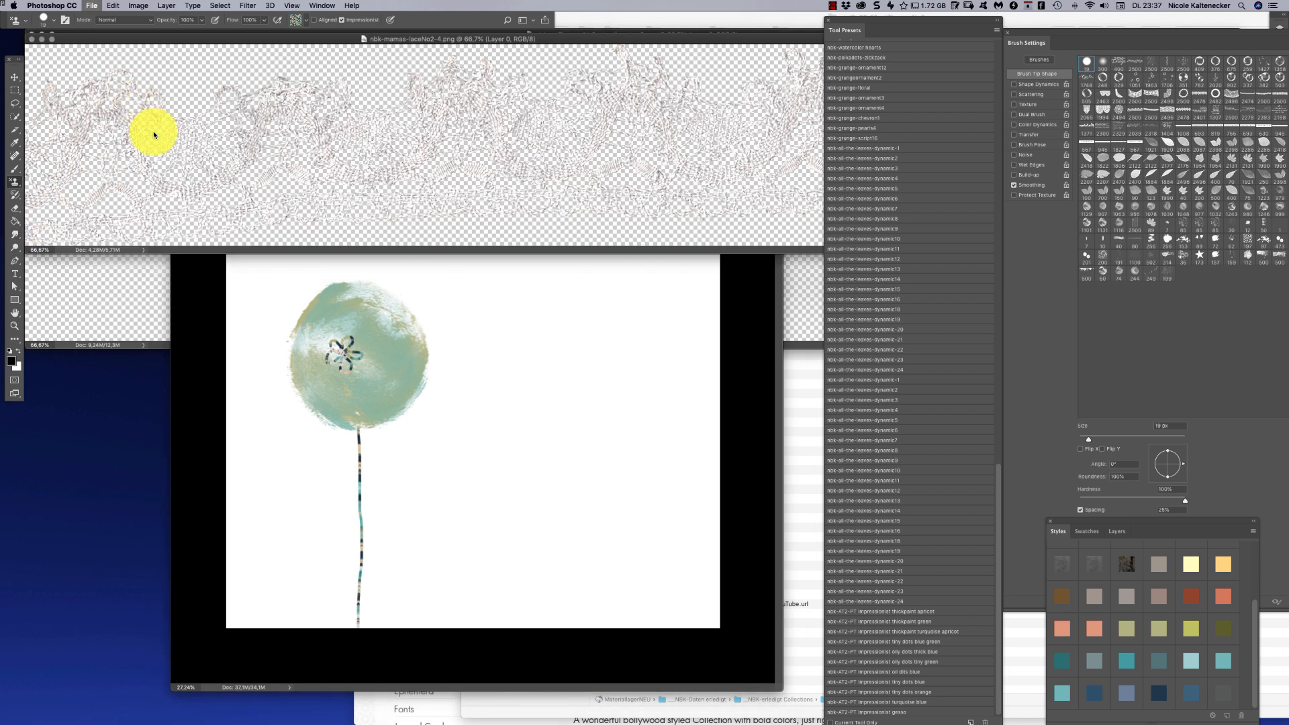
left_click(123, 285)
key("super+w")
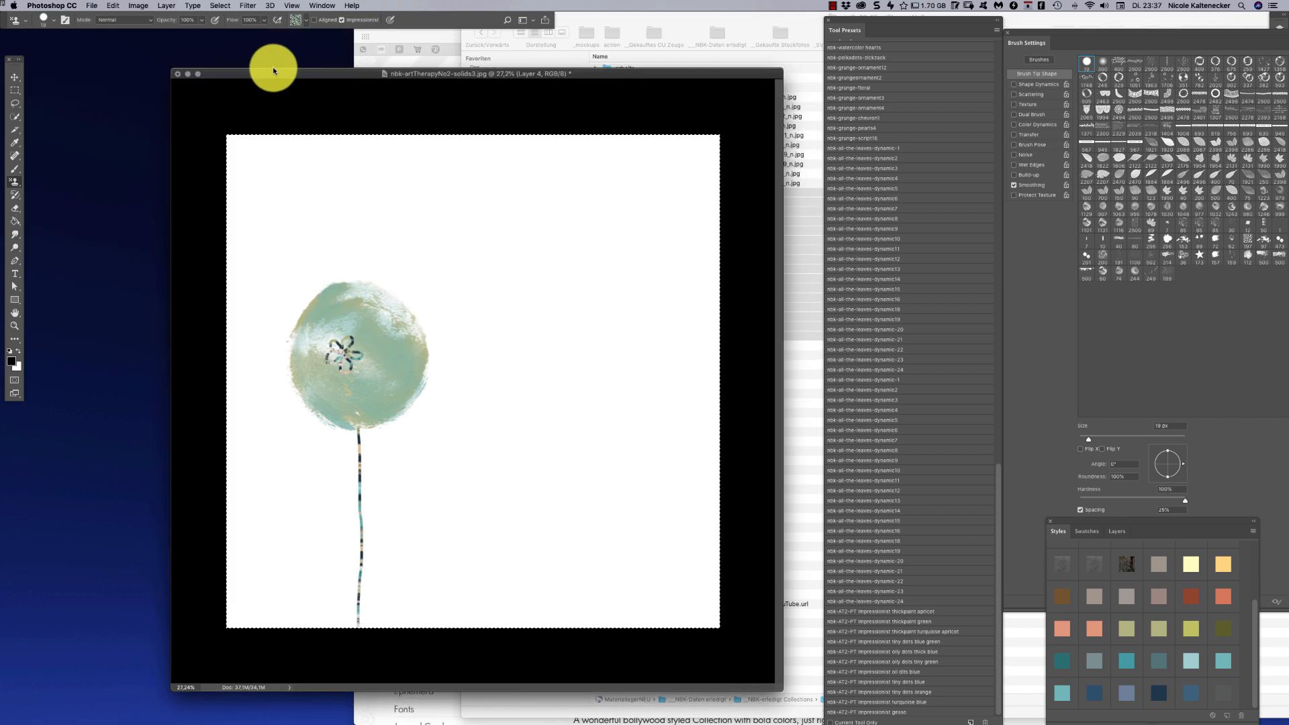
left_click_drag(272, 67, 219, 75)
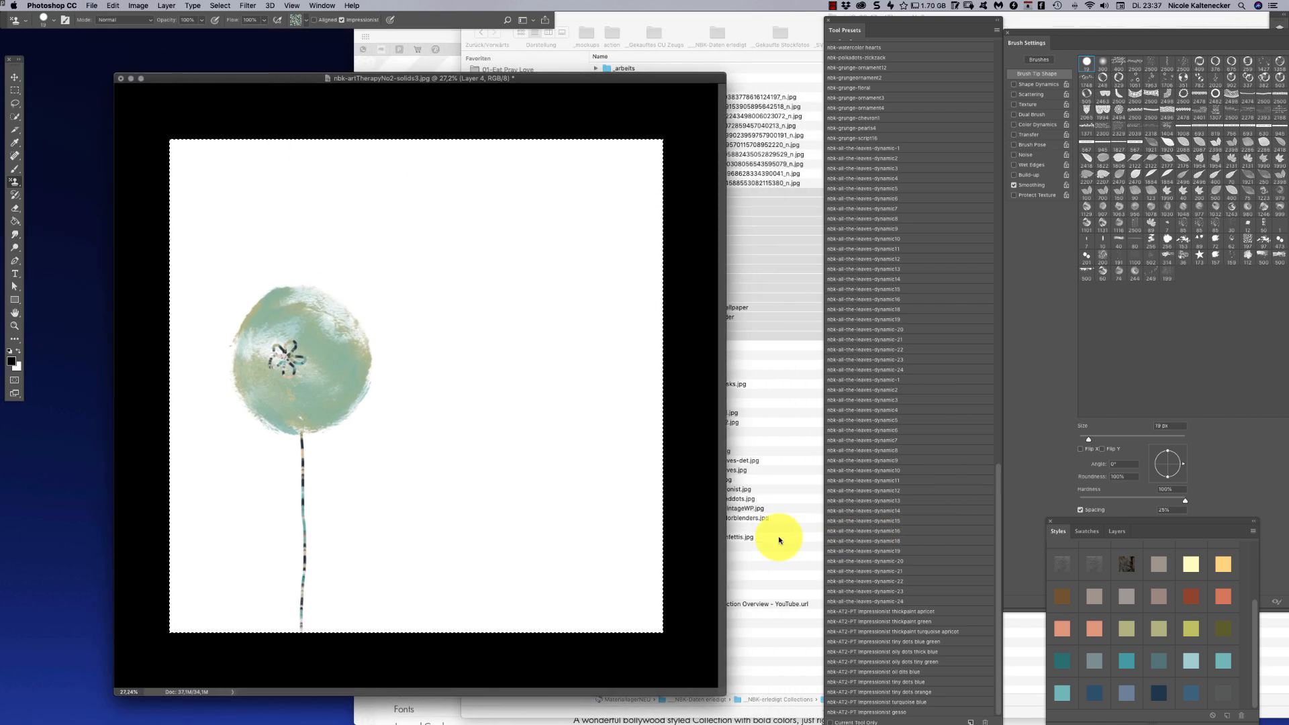
mouse_move(528, 722)
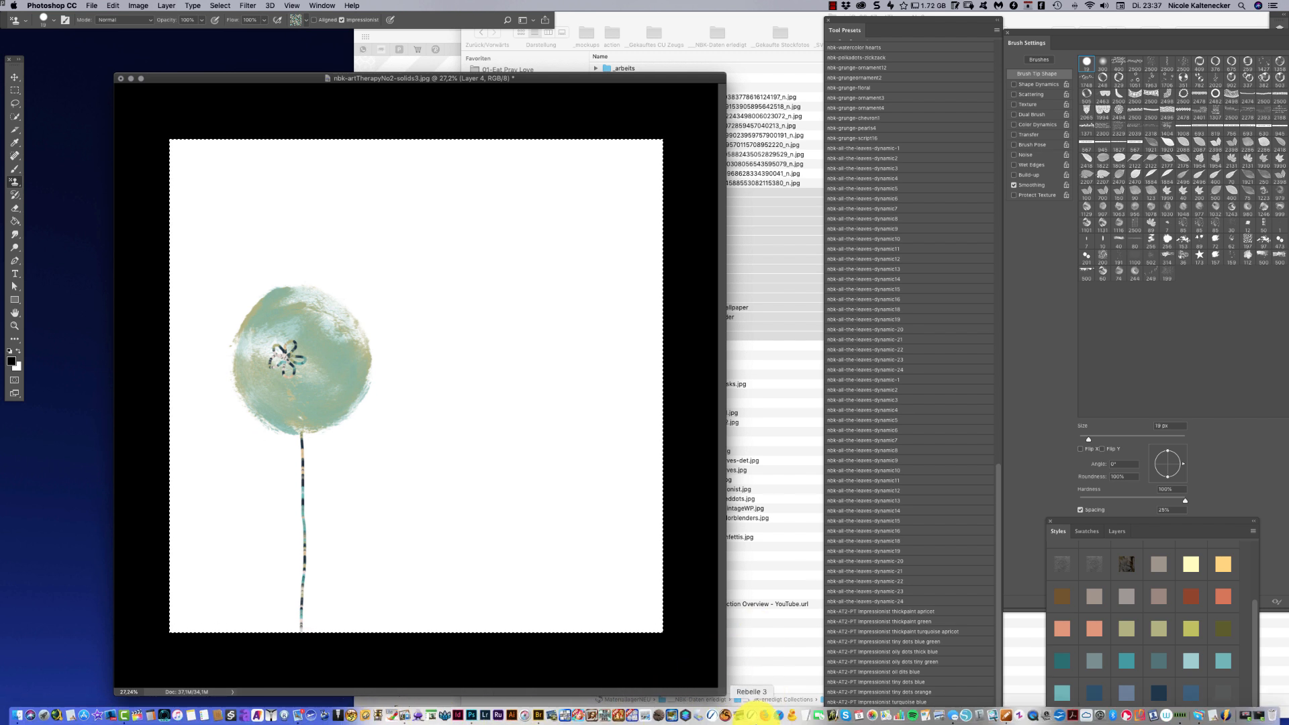
Switch to Adobe Bridge and open nbk-artTherapyNo2-solids9.jpg from the nbk-artTherapyNo2-PP-solids folder
left_click(778, 714)
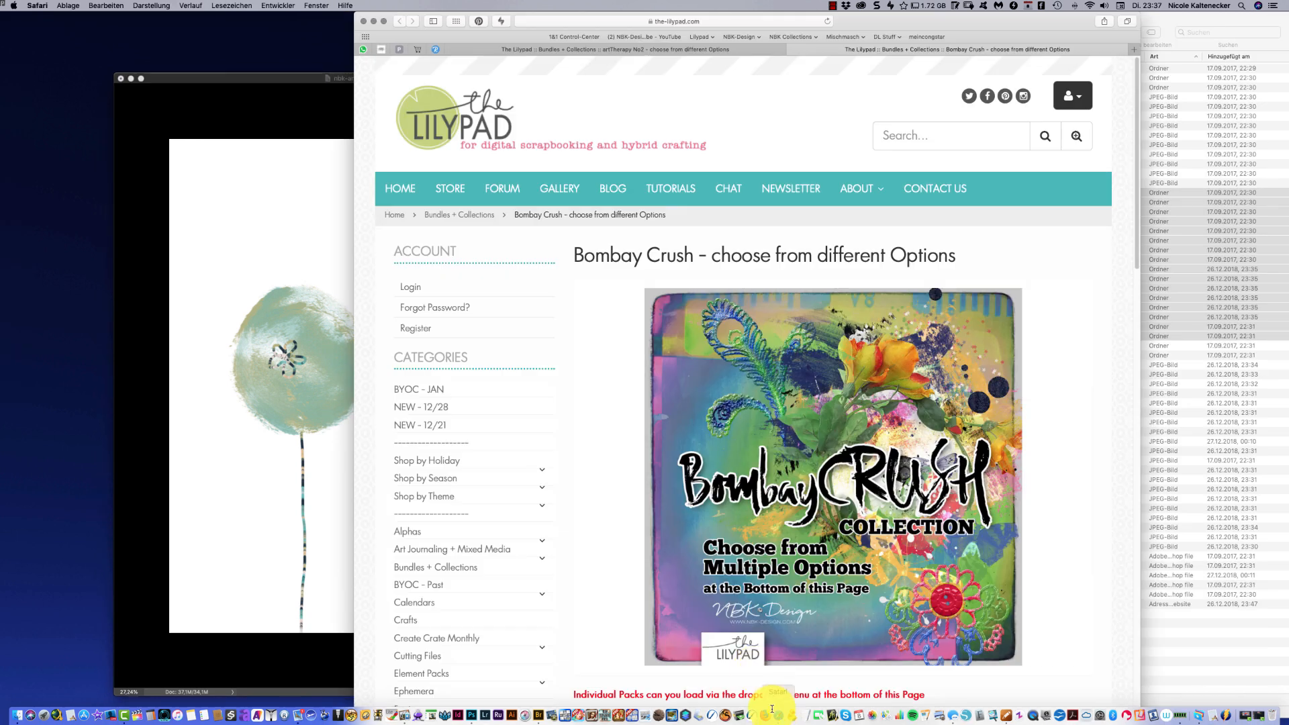
key("super+h")
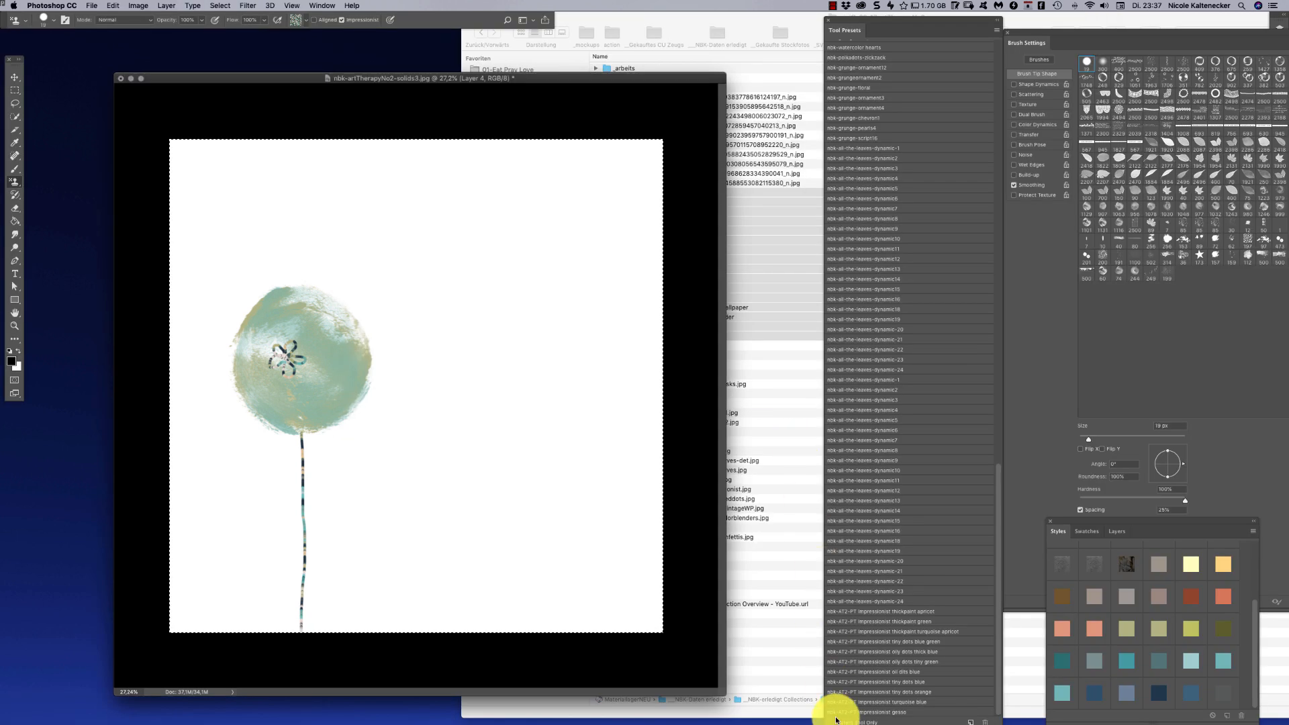
mouse_move(833, 723)
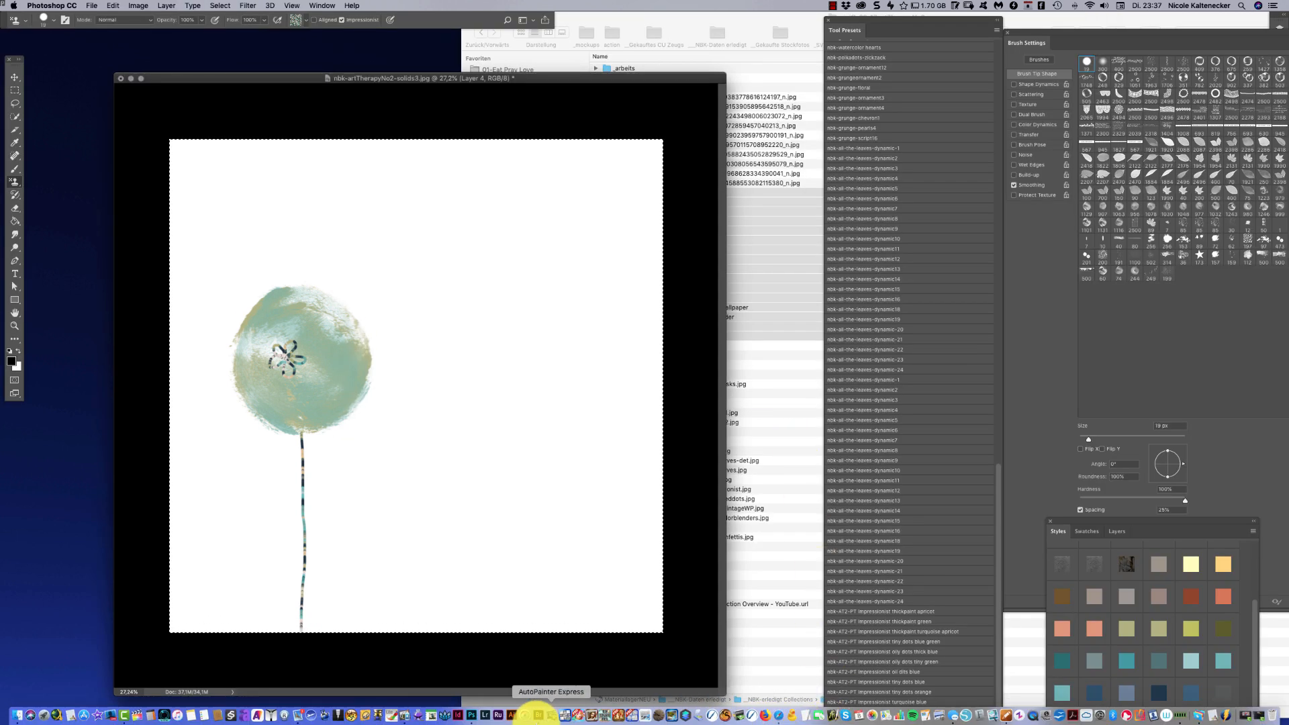
left_click(538, 713)
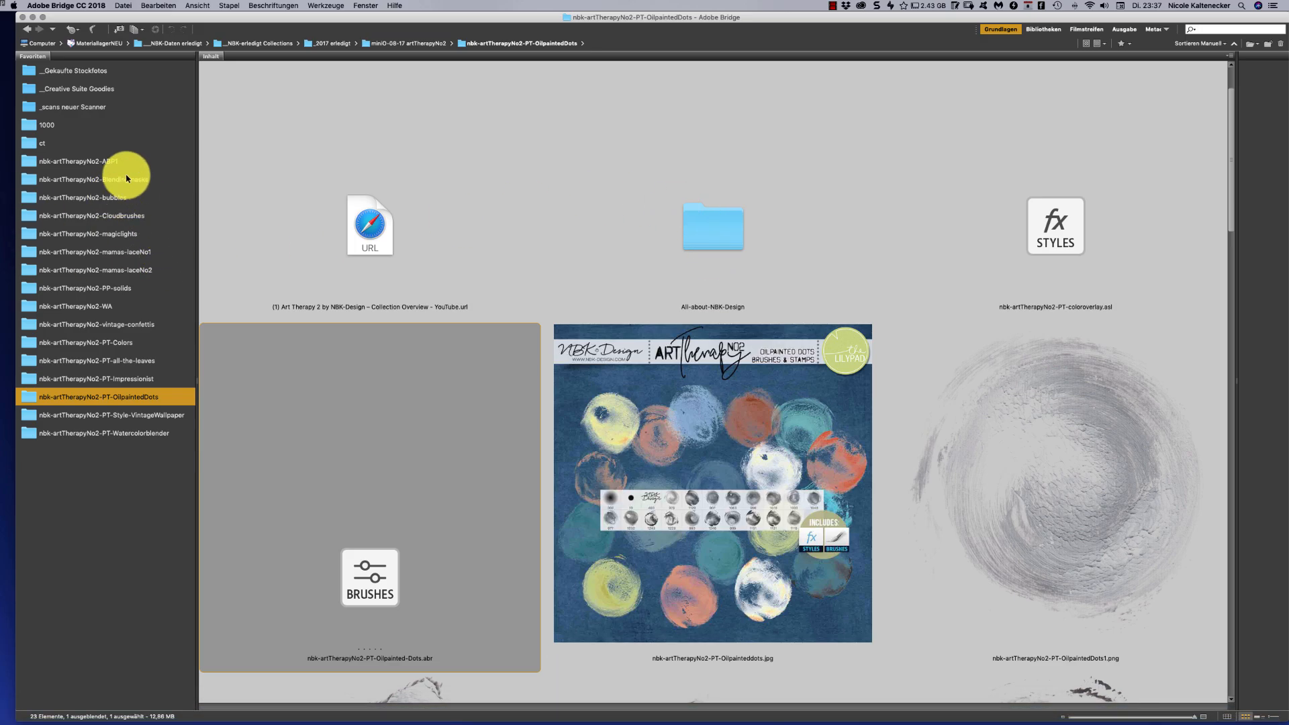
left_click(144, 288)
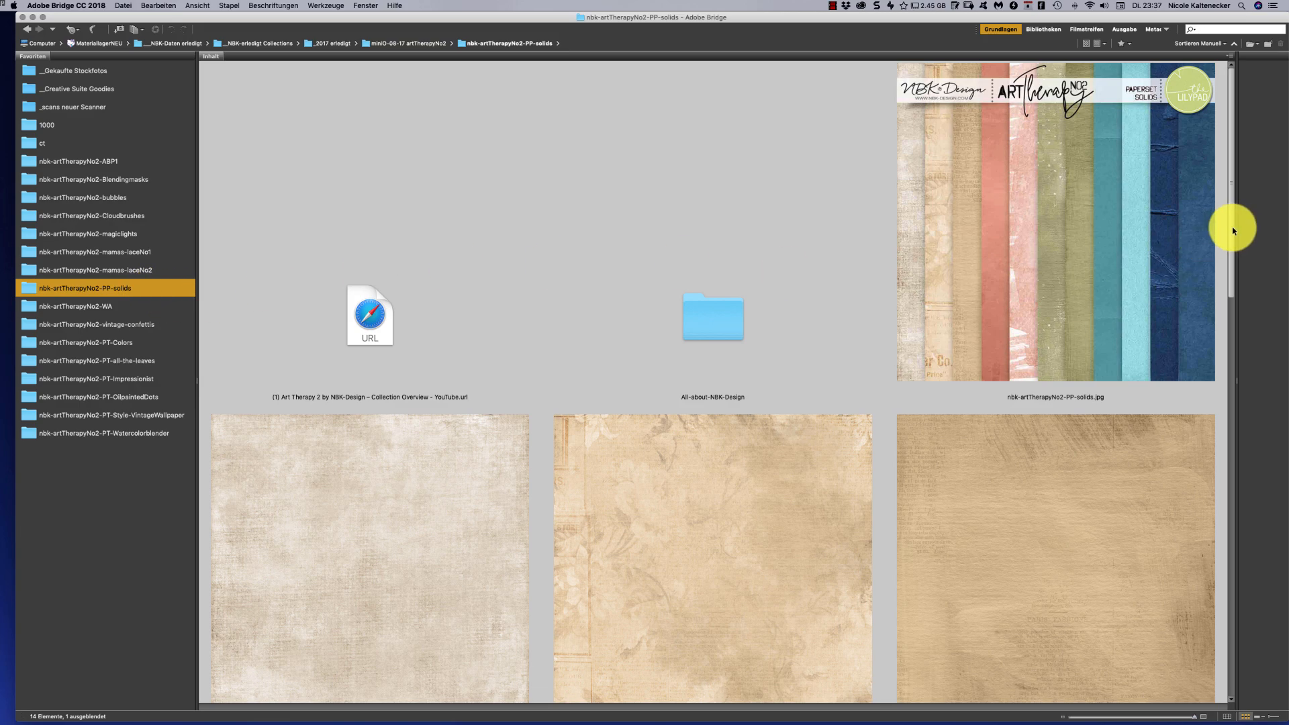
scroll(1102, 408, "down", 10)
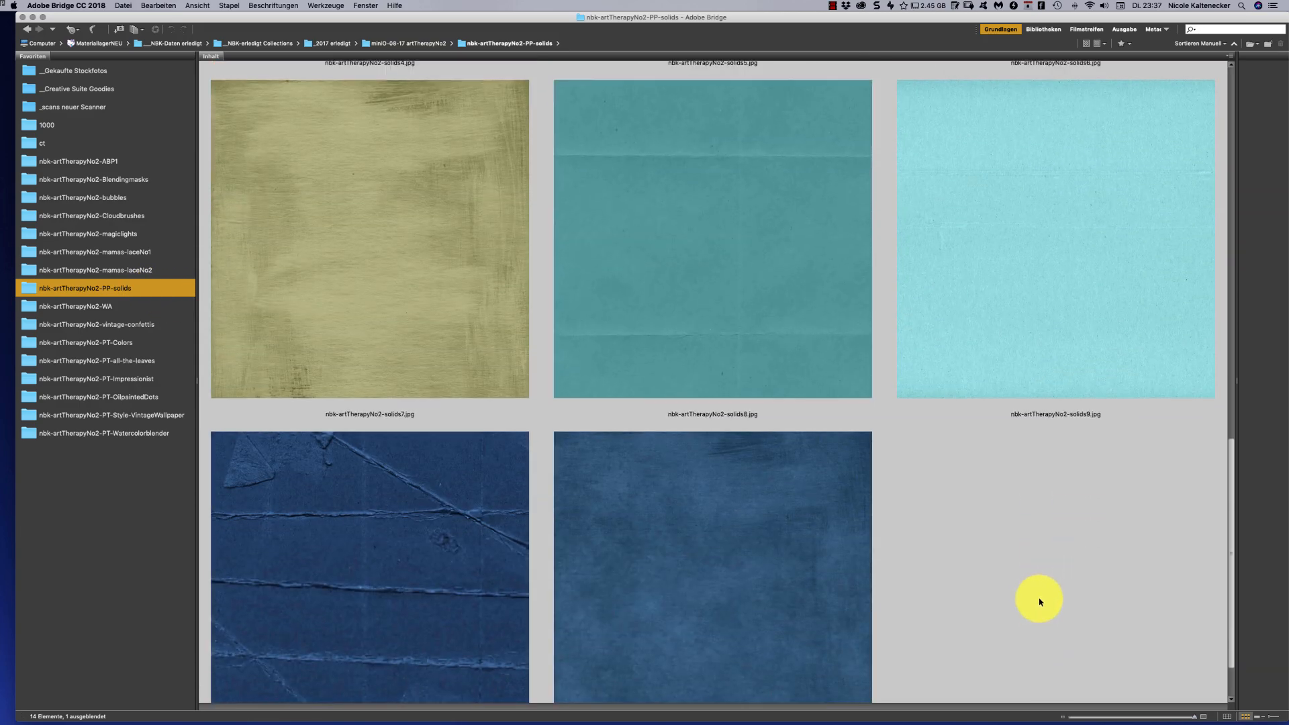
double_click(1115, 307)
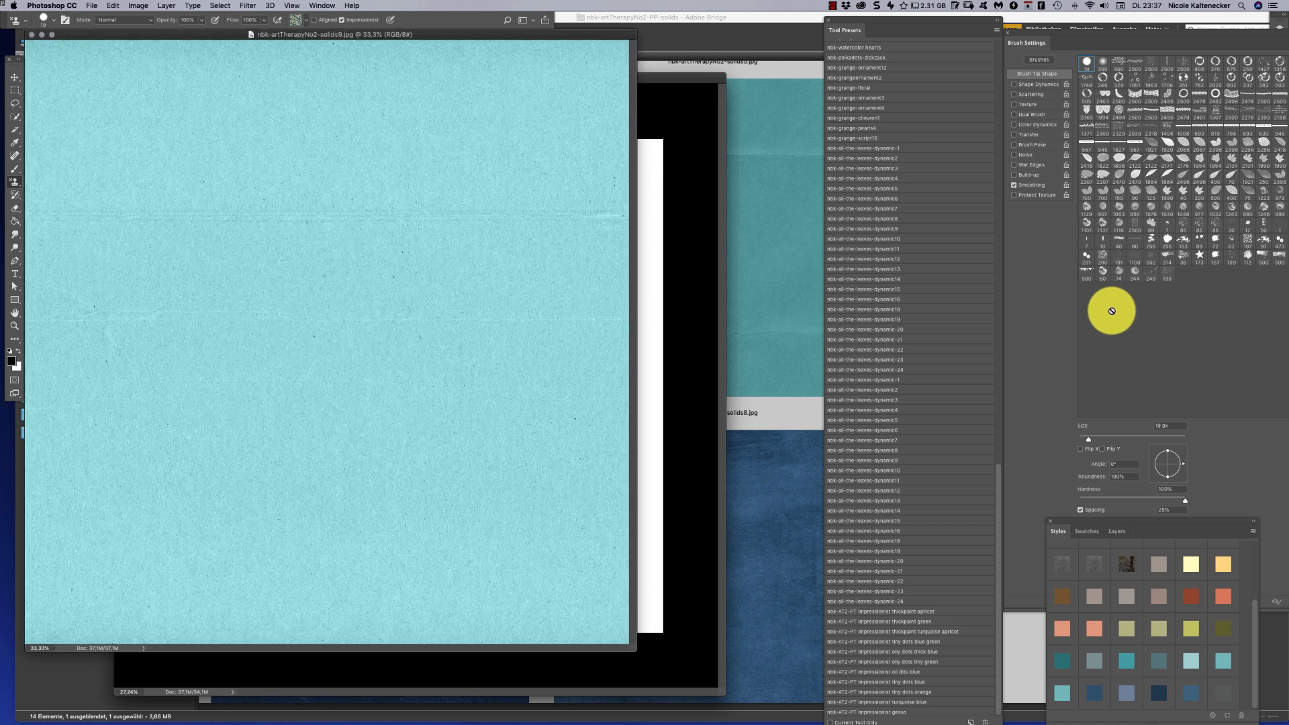
Copy the turquoise paper into the artwork, place it beneath the painted flower and merge it into the background, closing the paper's file
key("super+c")
key("super+w")
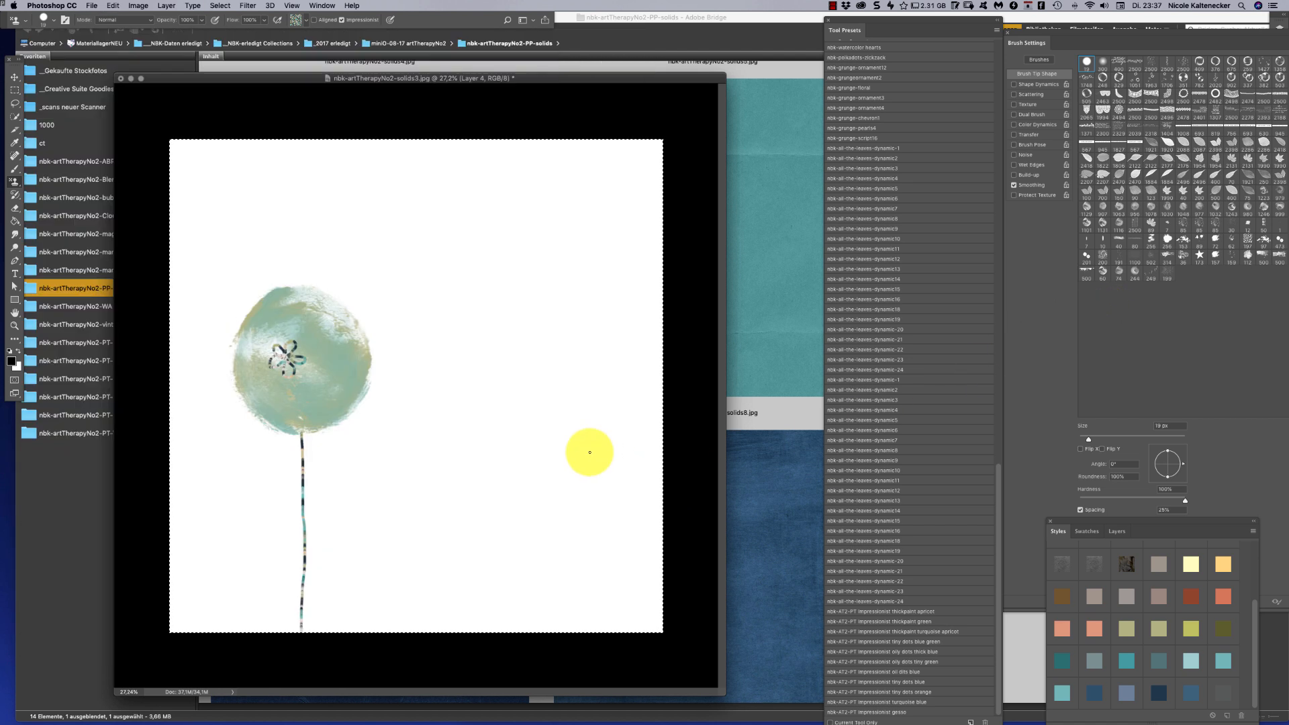
key("super+v")
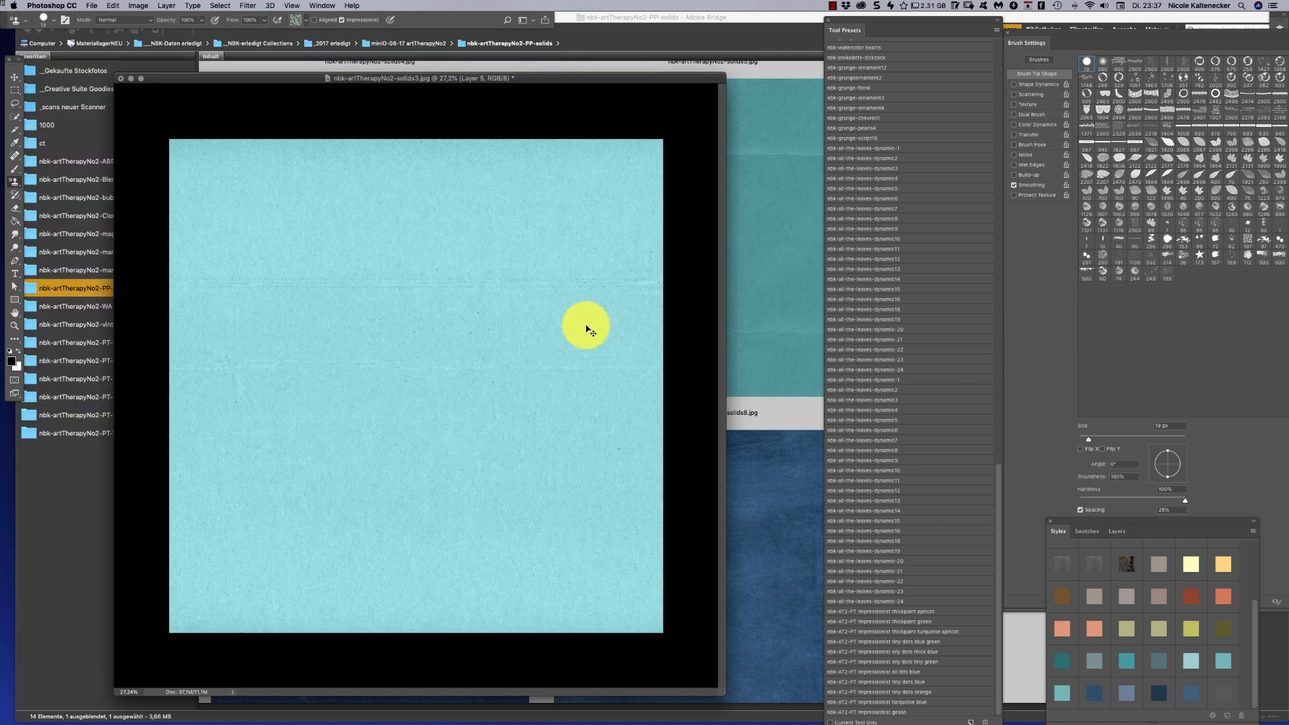
key("super+bracketleft")
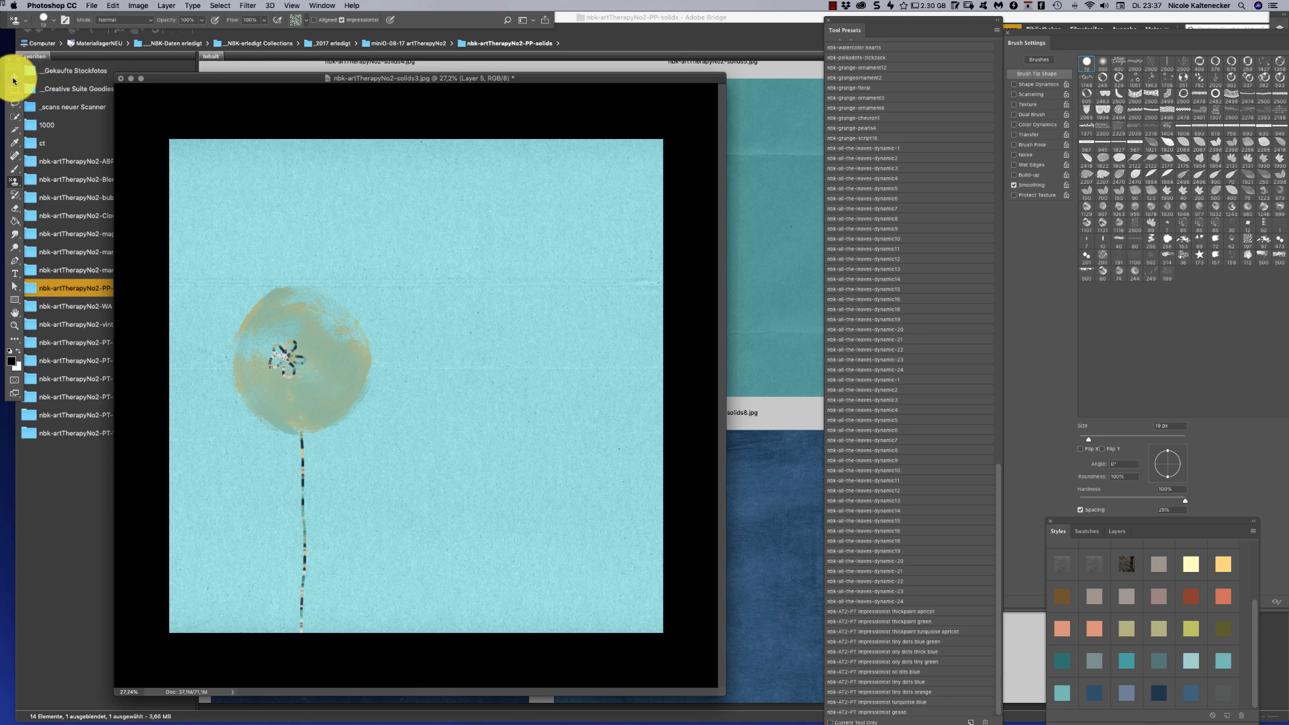
left_click(13, 80)
left_click_drag(315, 80, 469, 83)
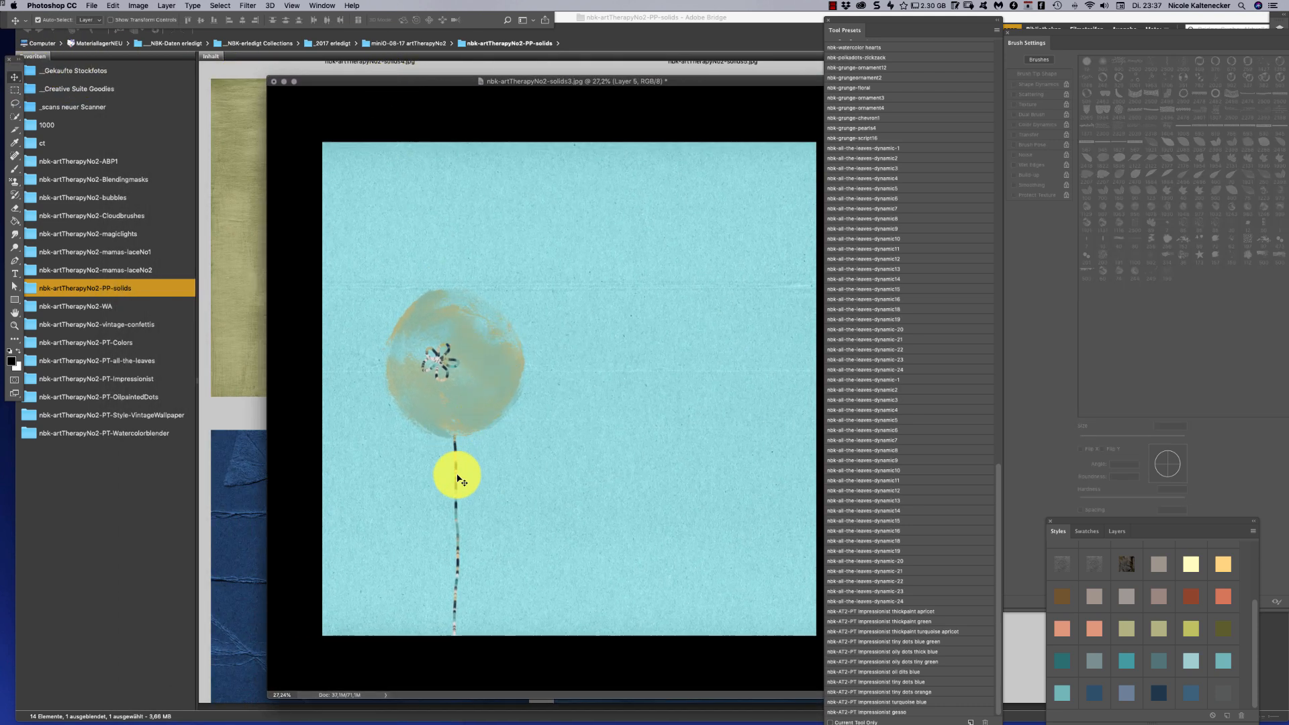
key("super+e")
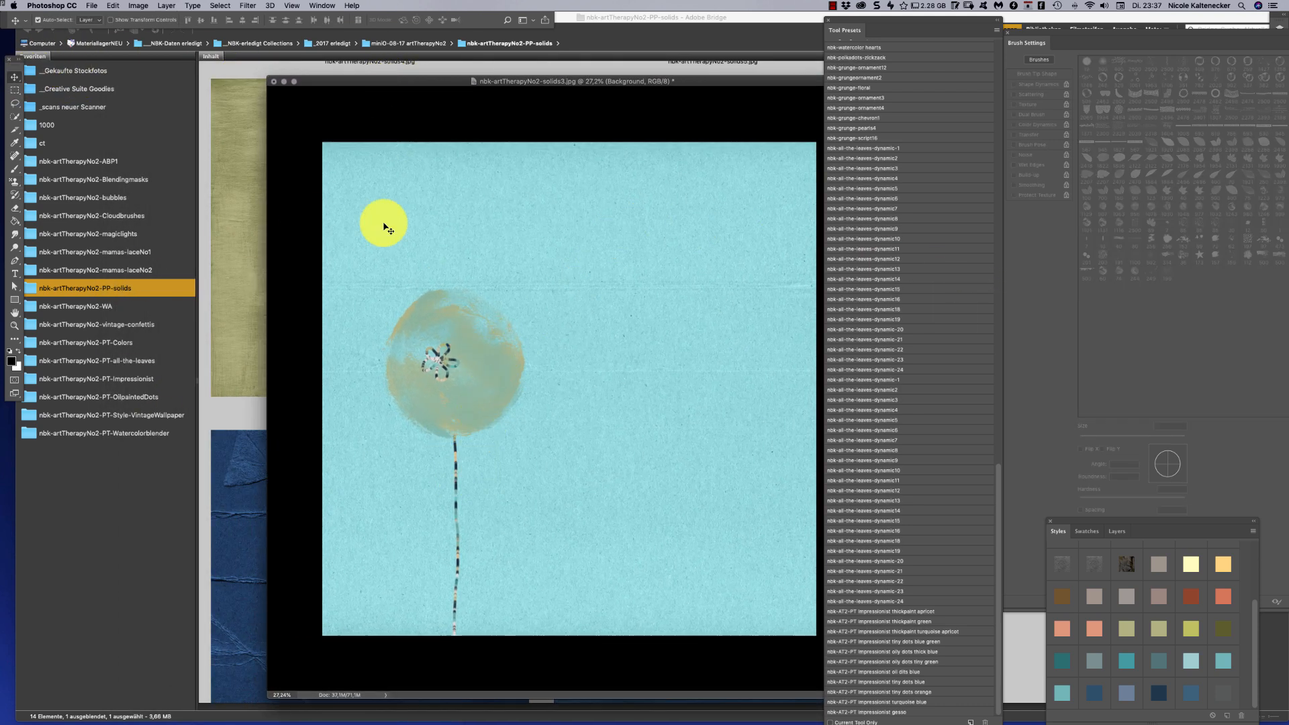
Return to Adobe Bridge and open nbk-artTherapyNo2-cloudbrushes3.png from the PNGs folder of the nbk-artTherapyNo2-Cloudbrushes pack
left_click(102, 546)
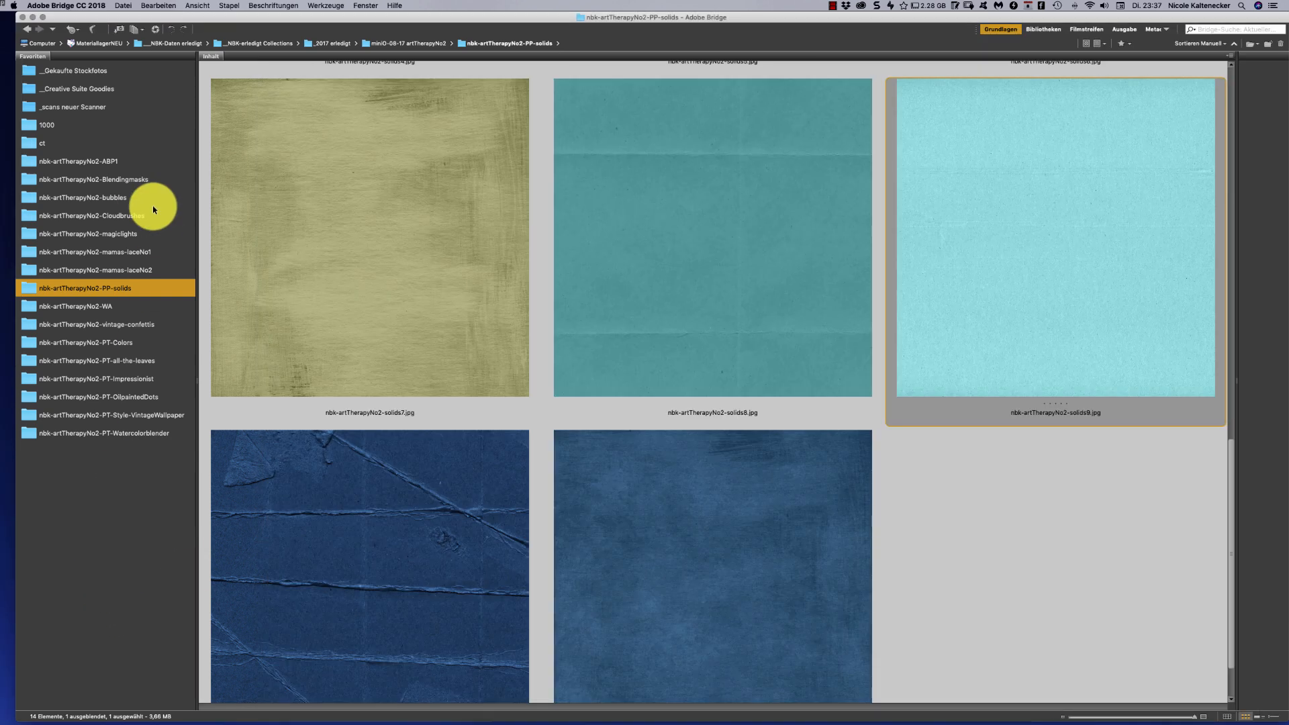
left_click(133, 218)
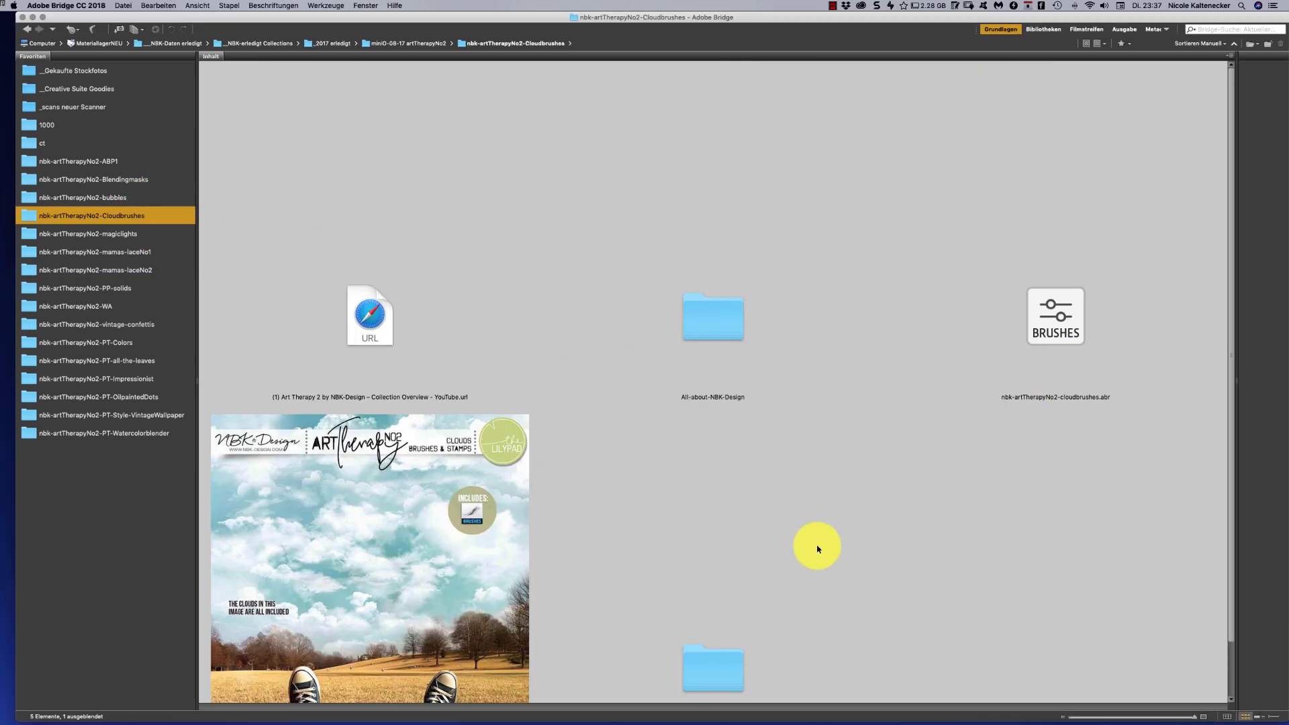
double_click(723, 664)
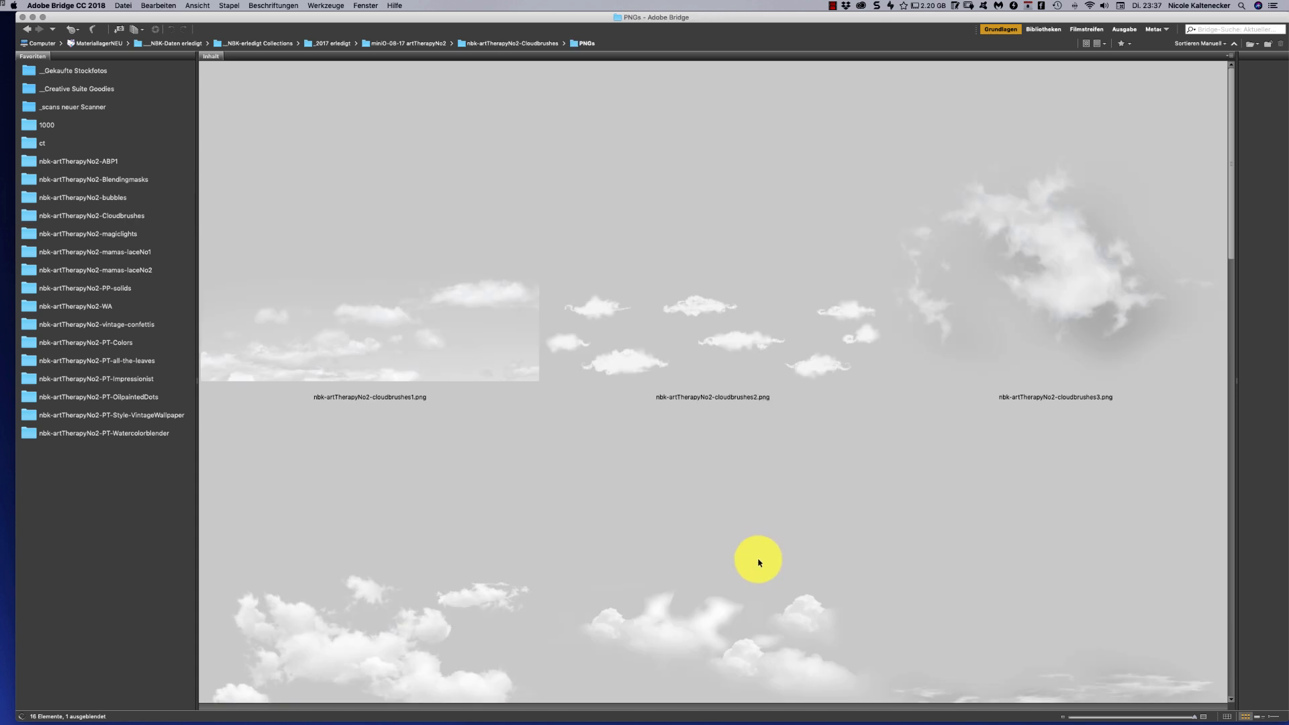
double_click(1044, 279)
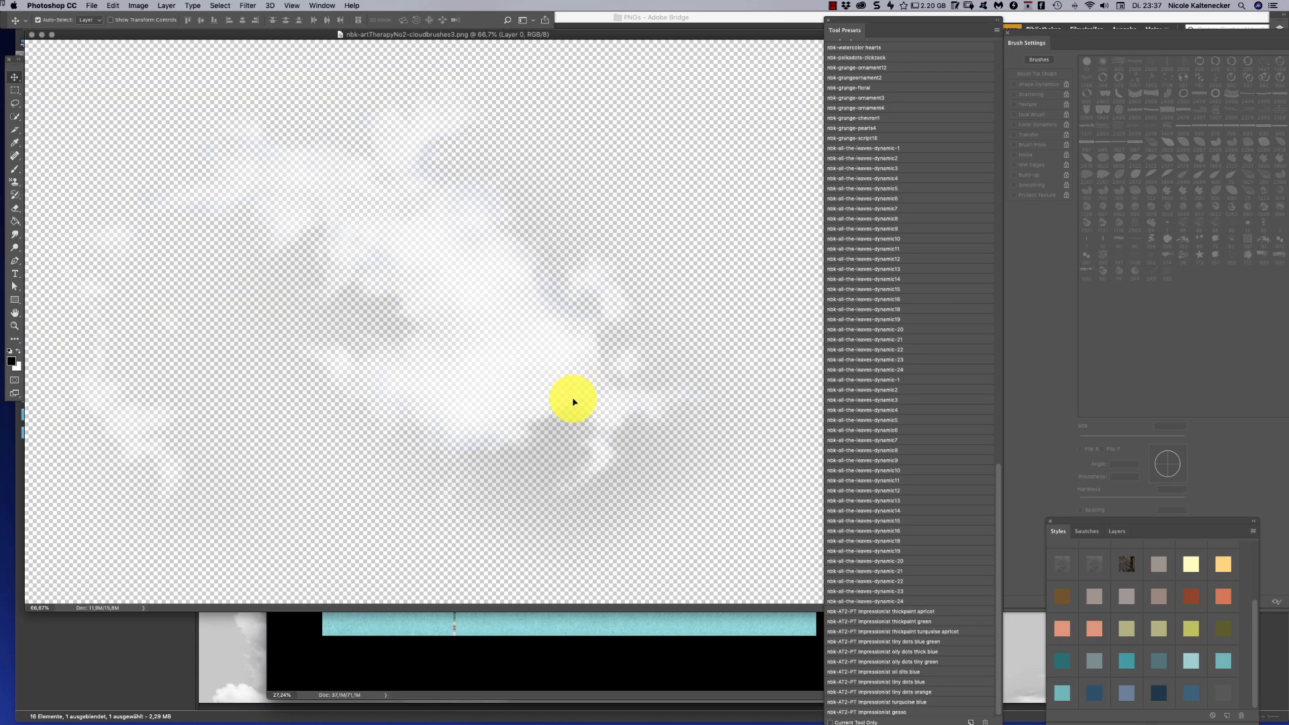
Copy the cloud into the artwork so it overlaps the flower's upper right edge, and close the cloud file
left_click_drag(575, 402, 552, 338)
left_click_drag(580, 359, 547, 348)
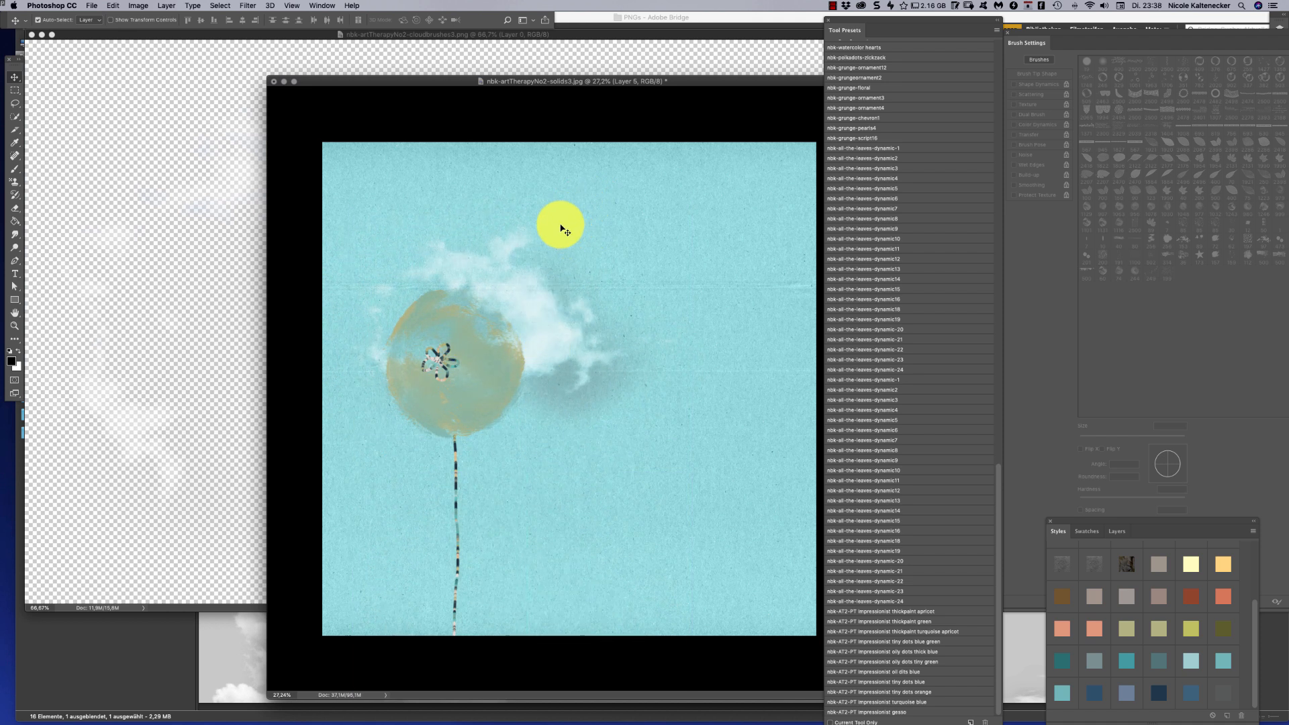
left_click(179, 297)
key("super+w")
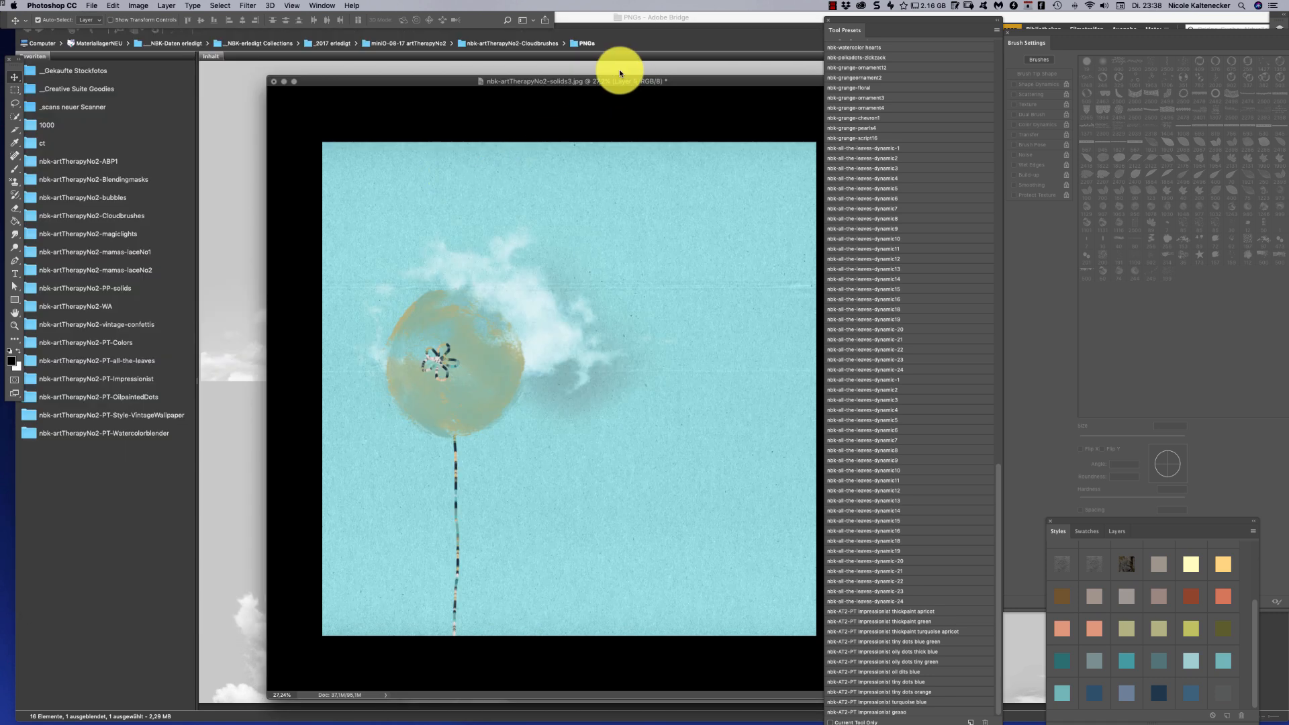
Open nbk-artTherapyNo2-cloudbrushes4.png from Bridge and add its clouds across the right half of the artwork beside the flower
left_click(619, 70)
left_click(426, 648)
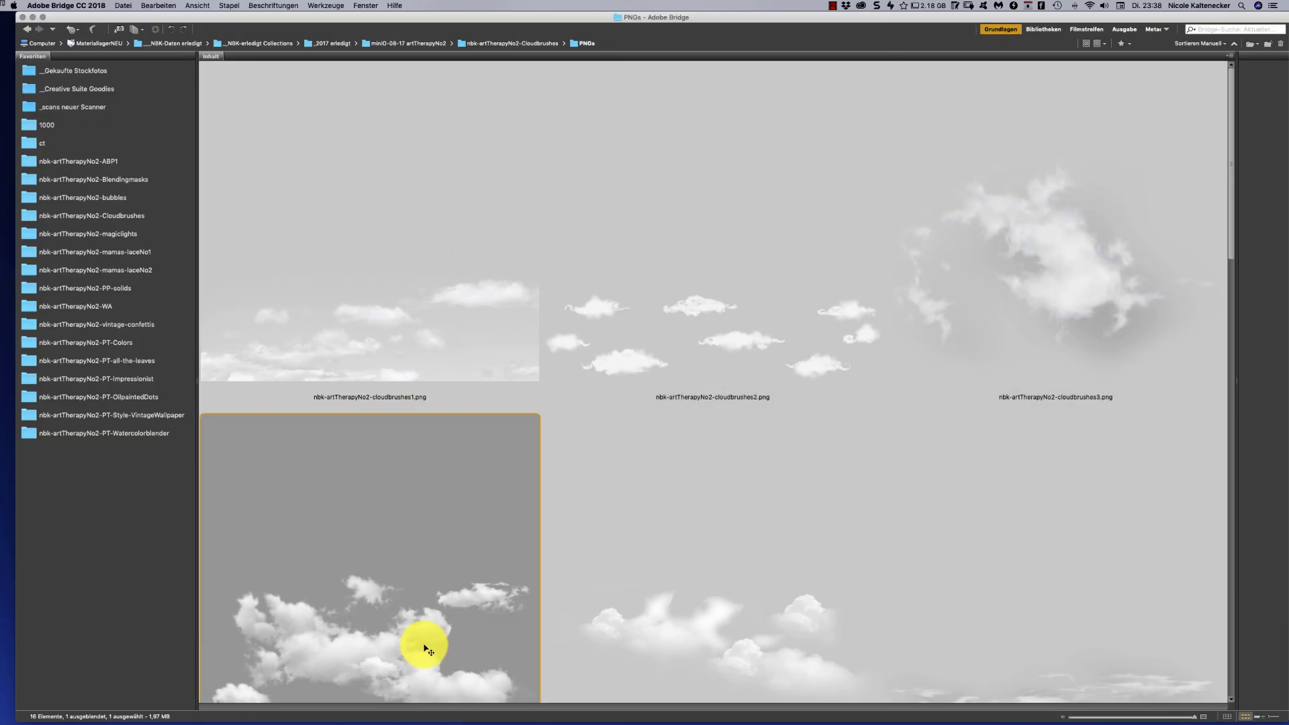
left_click_drag(425, 648, 434, 357)
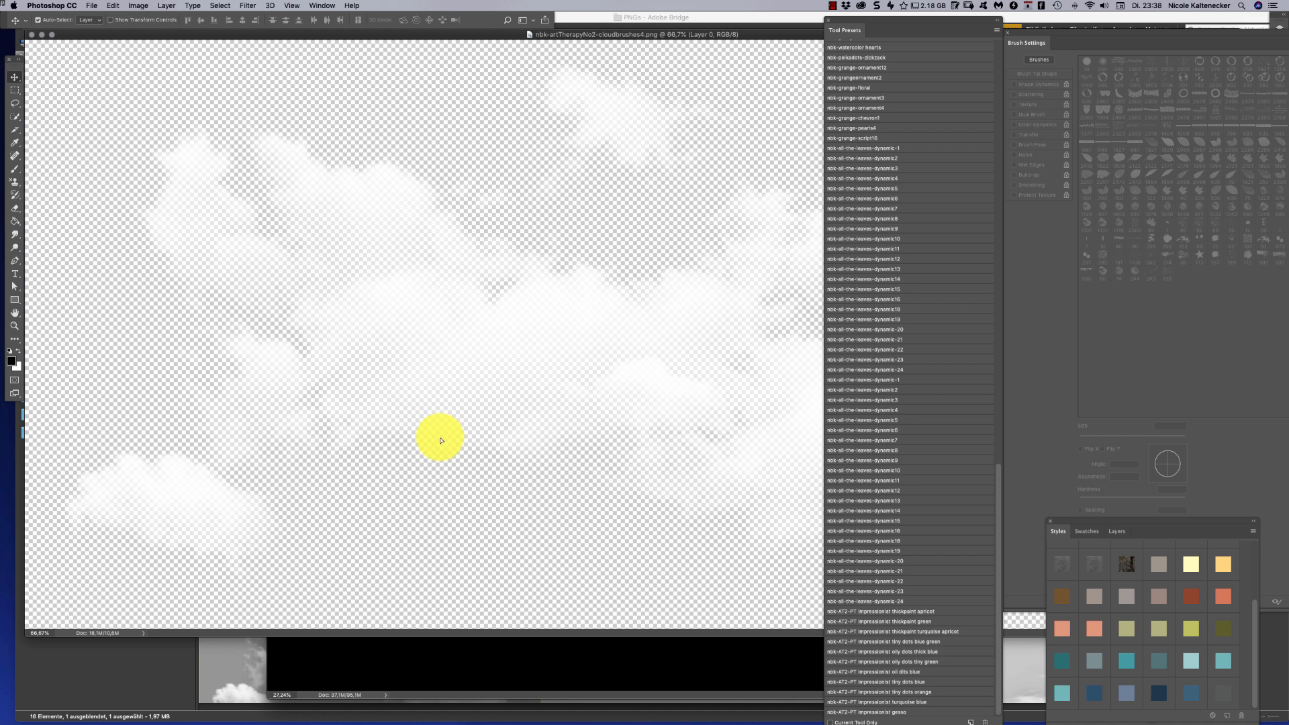
left_click_drag(441, 441, 626, 364)
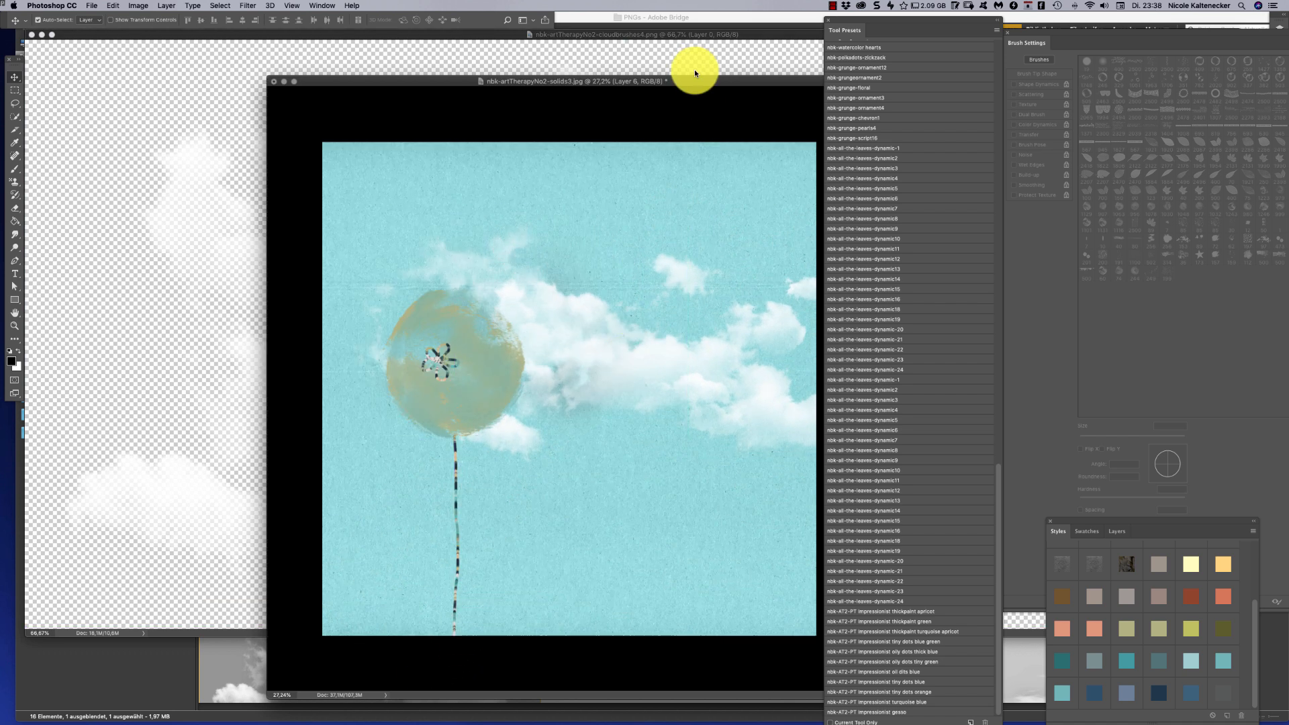
left_click_drag(698, 81, 613, 58)
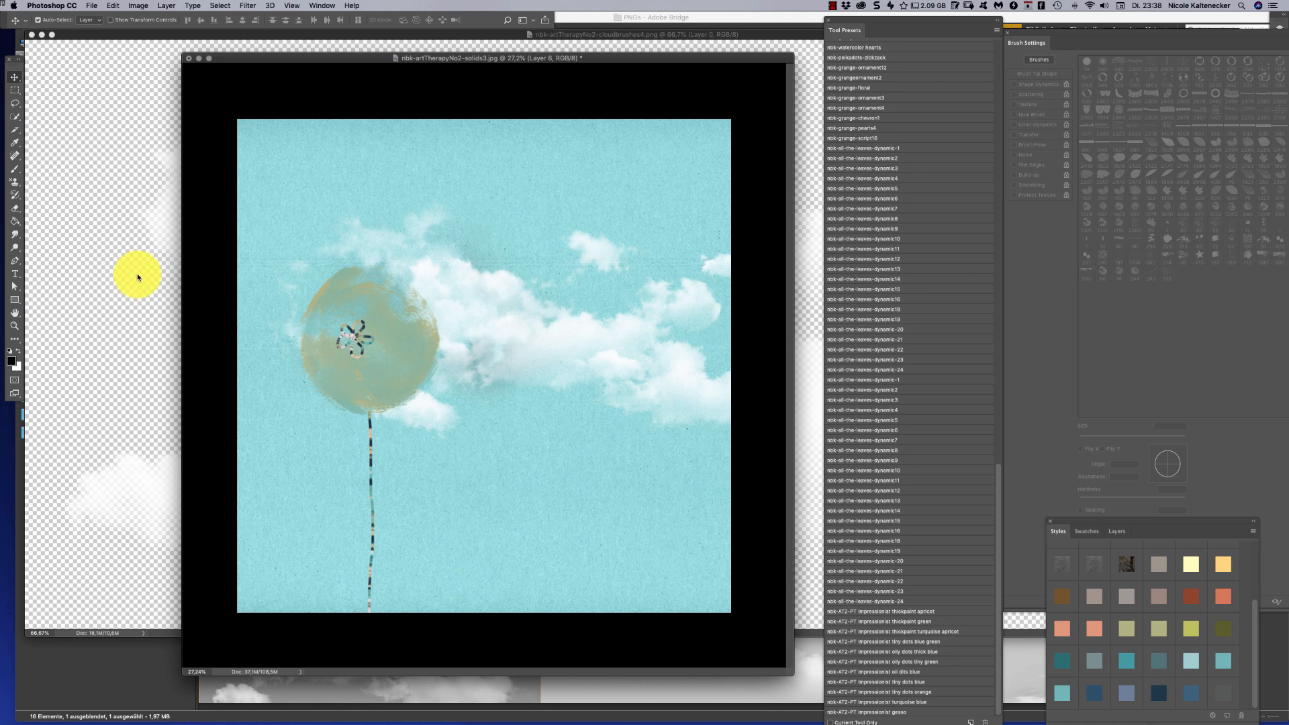
Choose the nbk-artTherapyNo2-PT-OilpaintedDots10 brush and add a new layer above the clouds
left_click(13, 171)
right_click(715, 443)
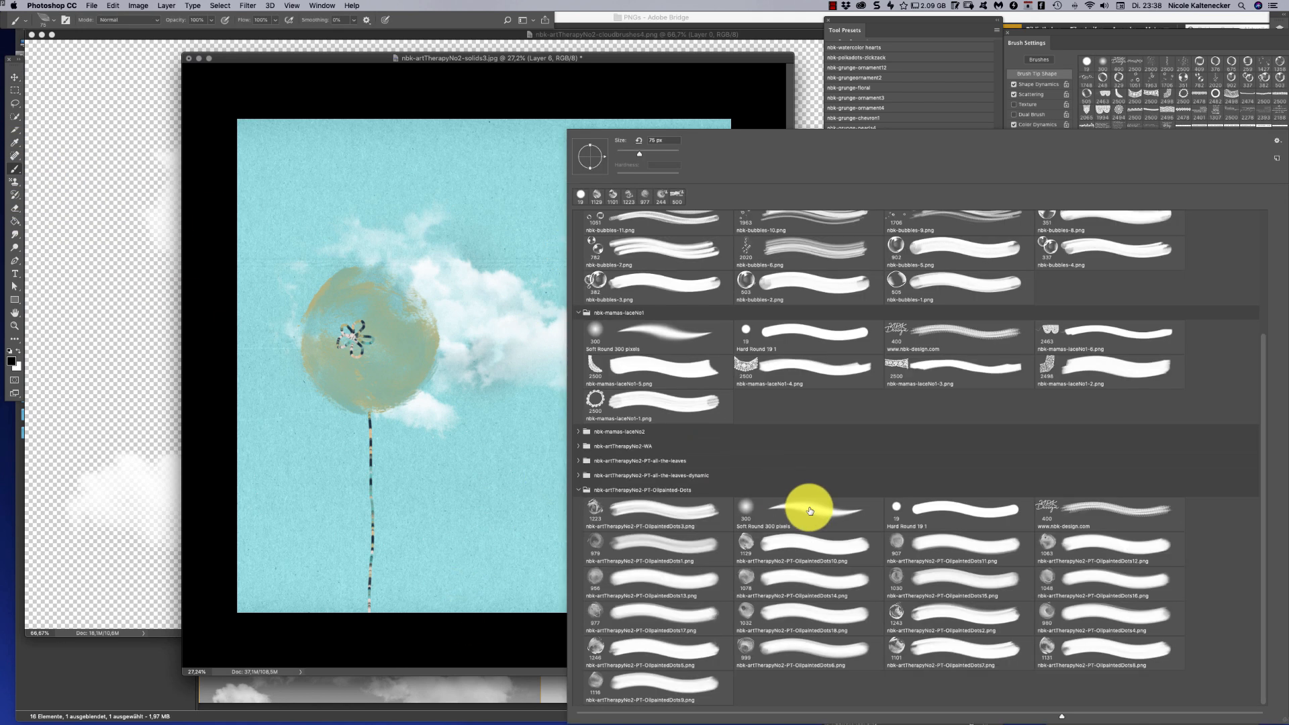
double_click(746, 543)
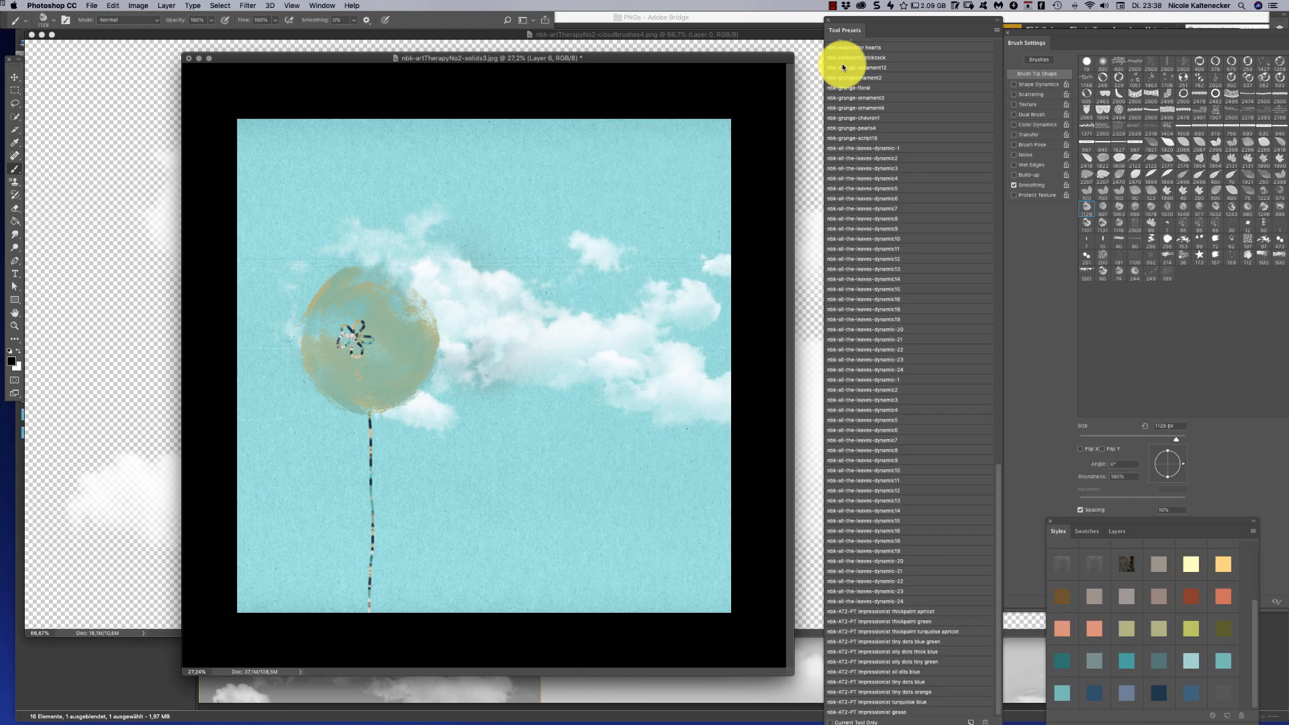
key("super+shift+n")
key("Return")
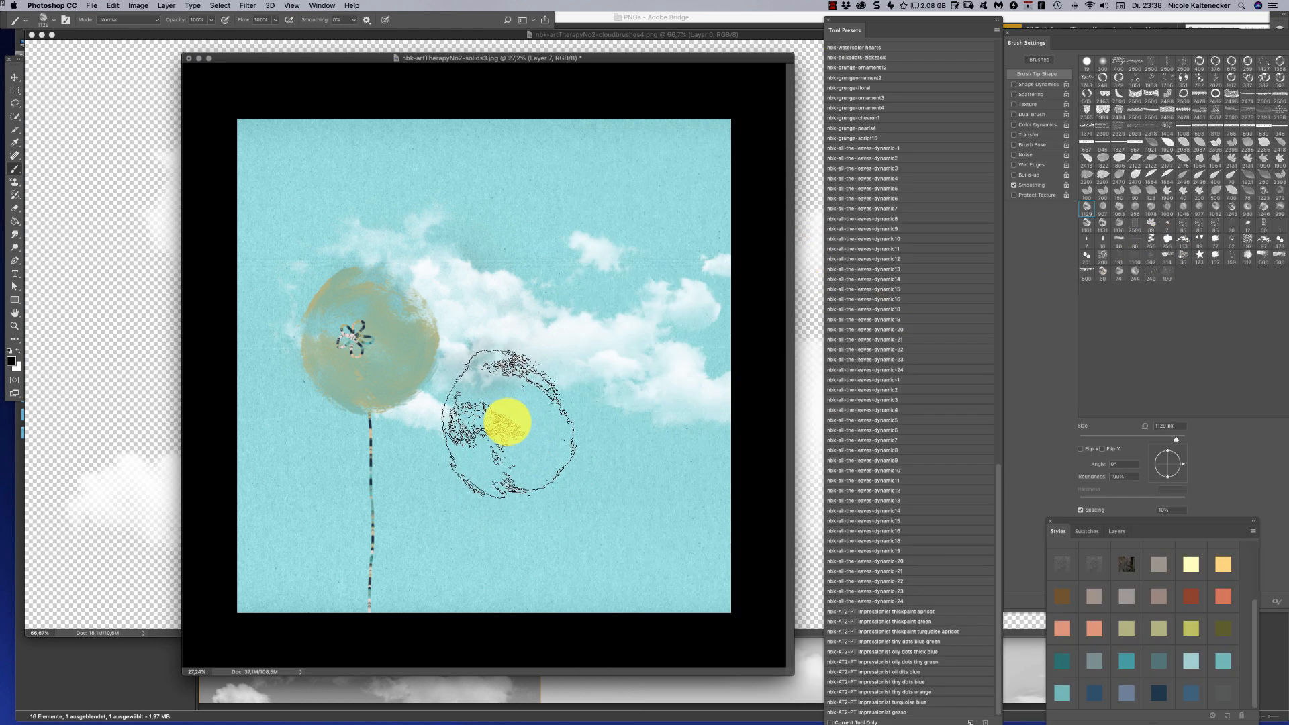
Stamp a dot to the lower right of the flower with the nbk-artTherapyNo2-PT-OilpaintedDots17 brush and give it an olive green color overlay style
right_click(517, 423)
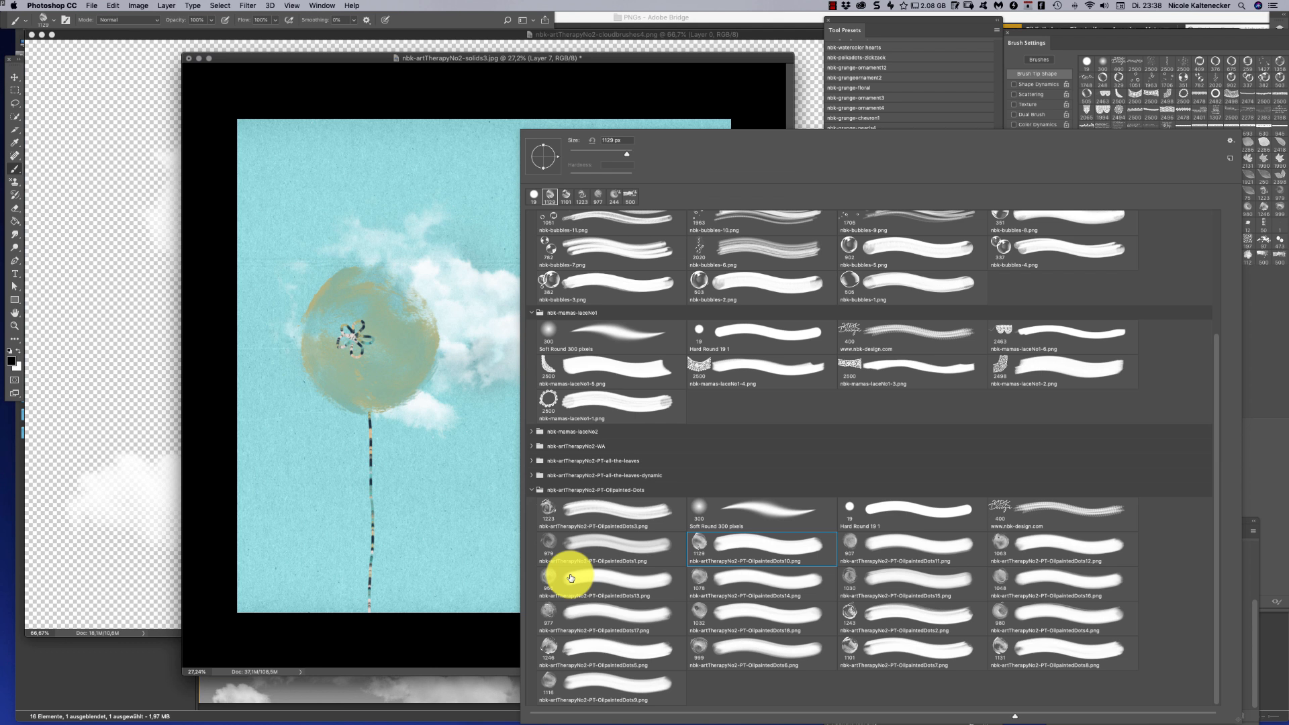
left_click(549, 611)
left_click(503, 419)
left_click_drag(495, 409, 511, 416)
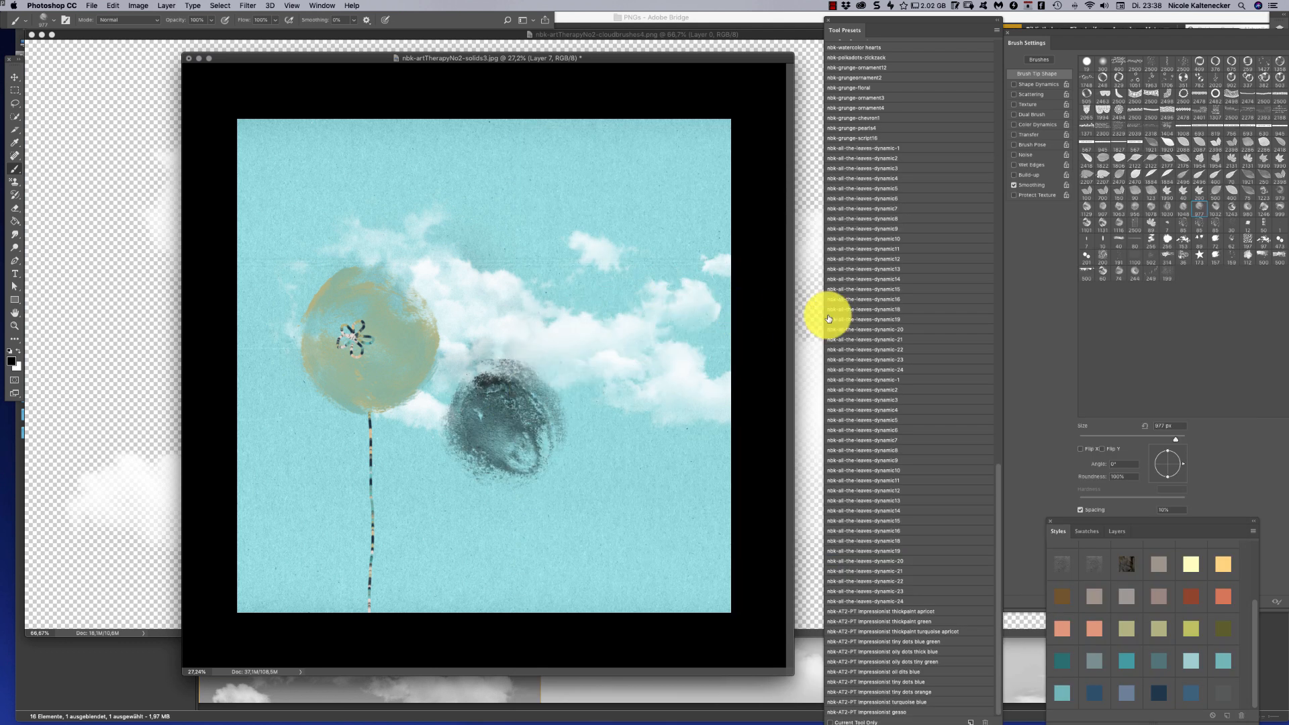
left_click(1159, 627)
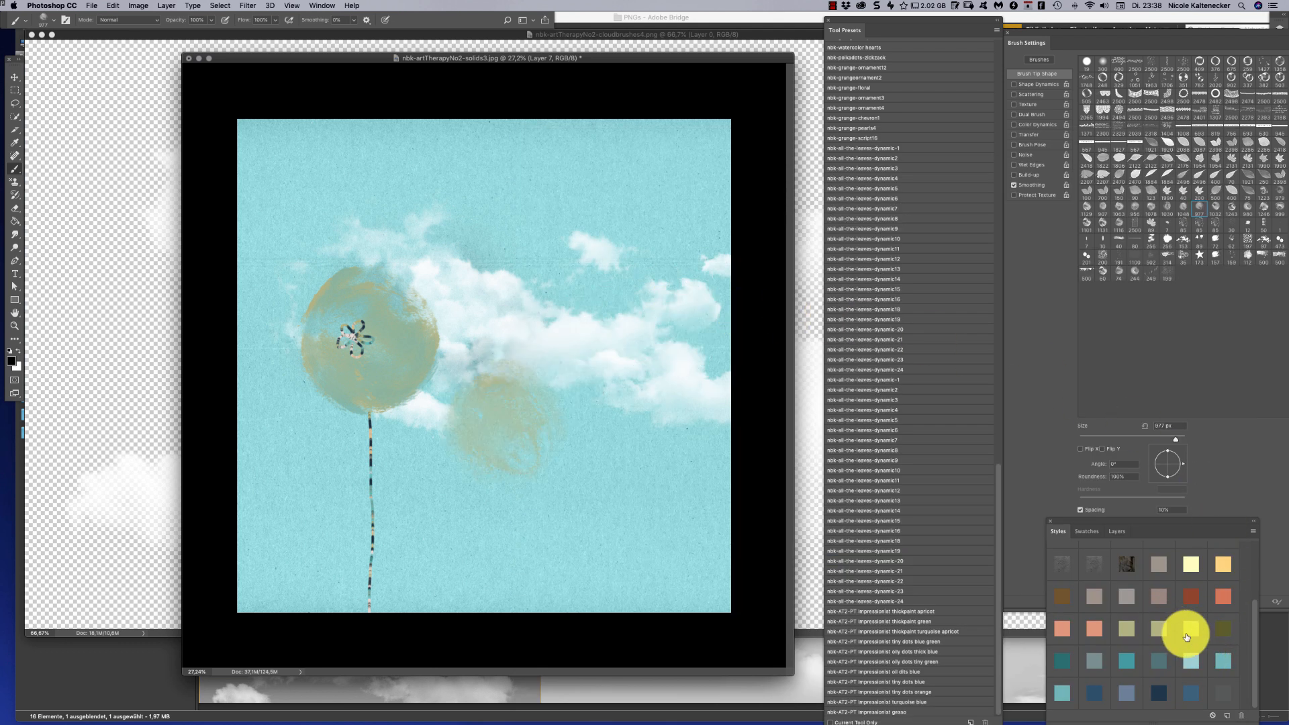
left_click(1189, 624)
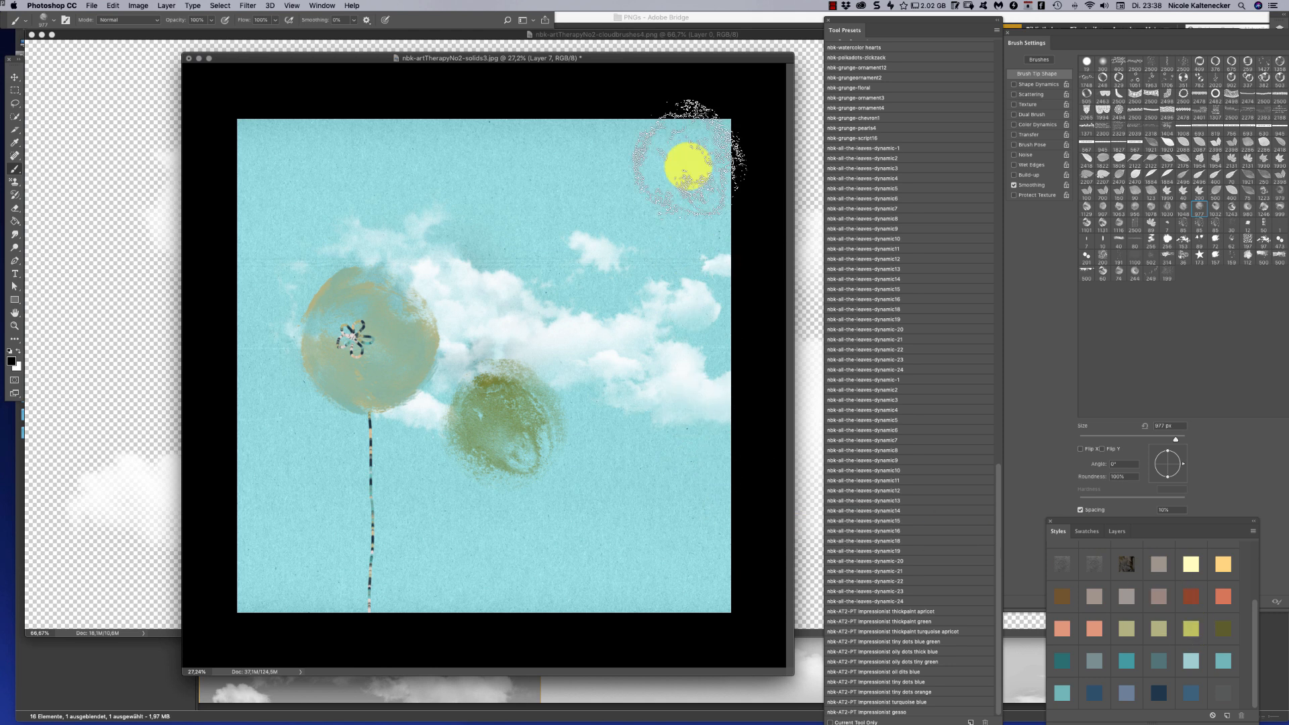
Add another new layer and choose the nbk-artTherapyNo2-PT-OilpaintedDots5 brush
key("shift+super+n")
key("Return")
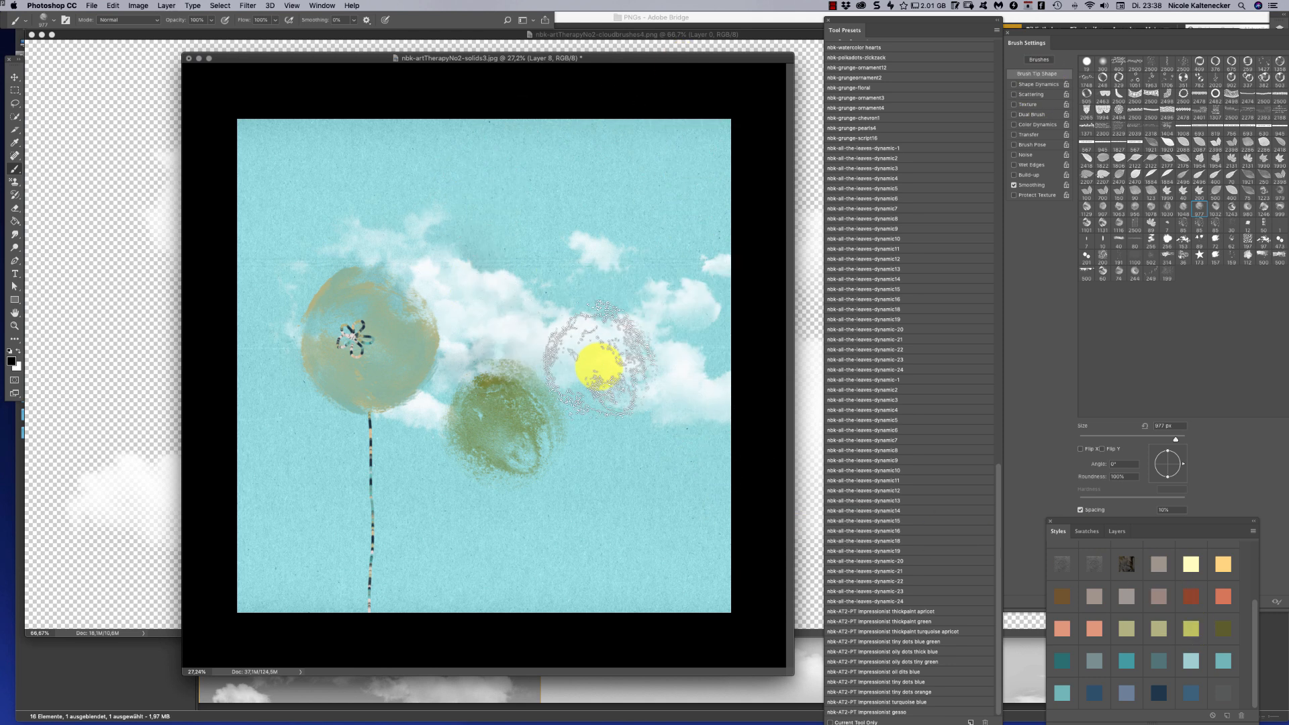
right_click(713, 373)
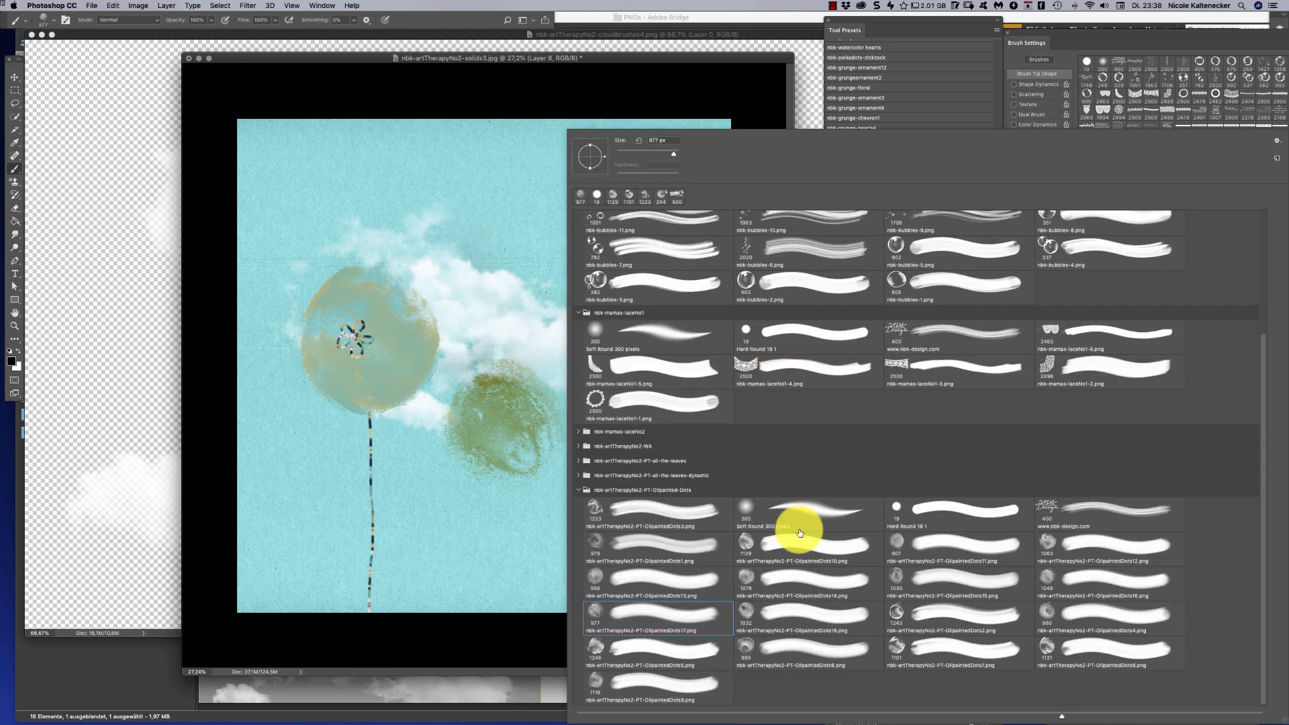
double_click(594, 647)
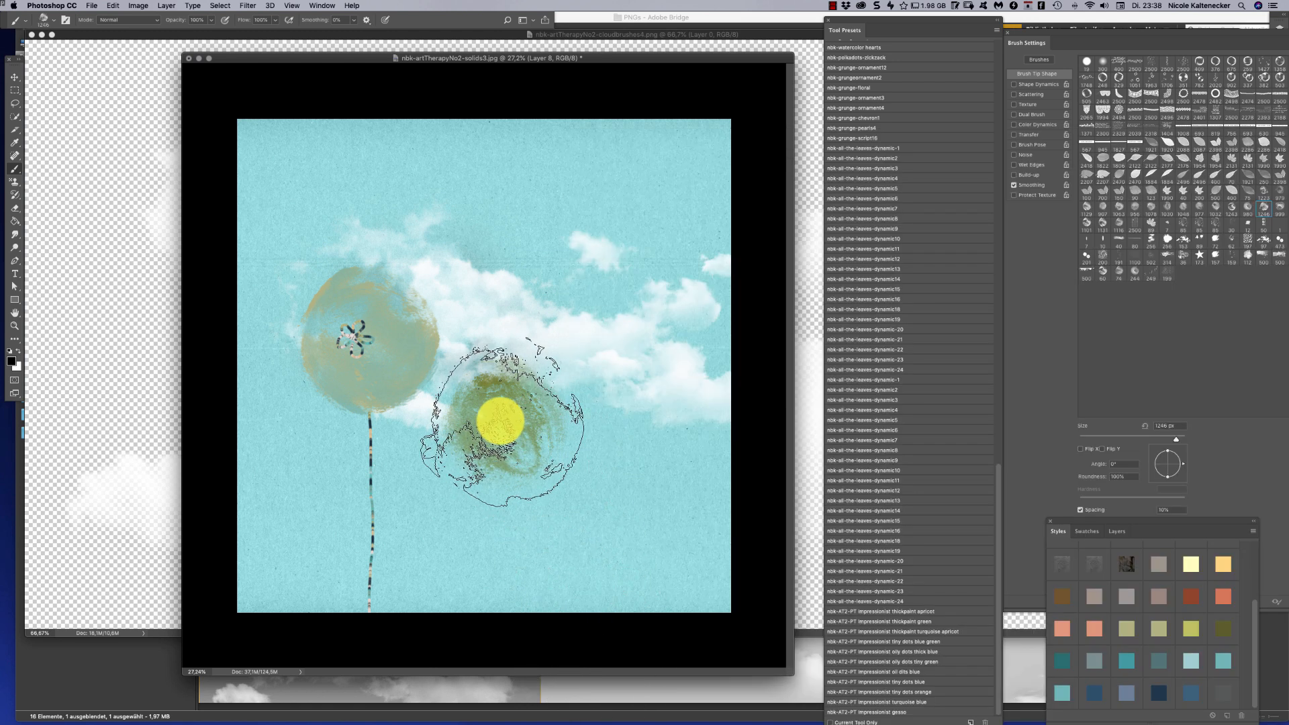
Set the brush size to 1000 px and stamp a black dot over the olive green dot
key("bracketleft")
key("bracketleft")
key("bracketleft")
key("bracketleft")
key("bracketleft")
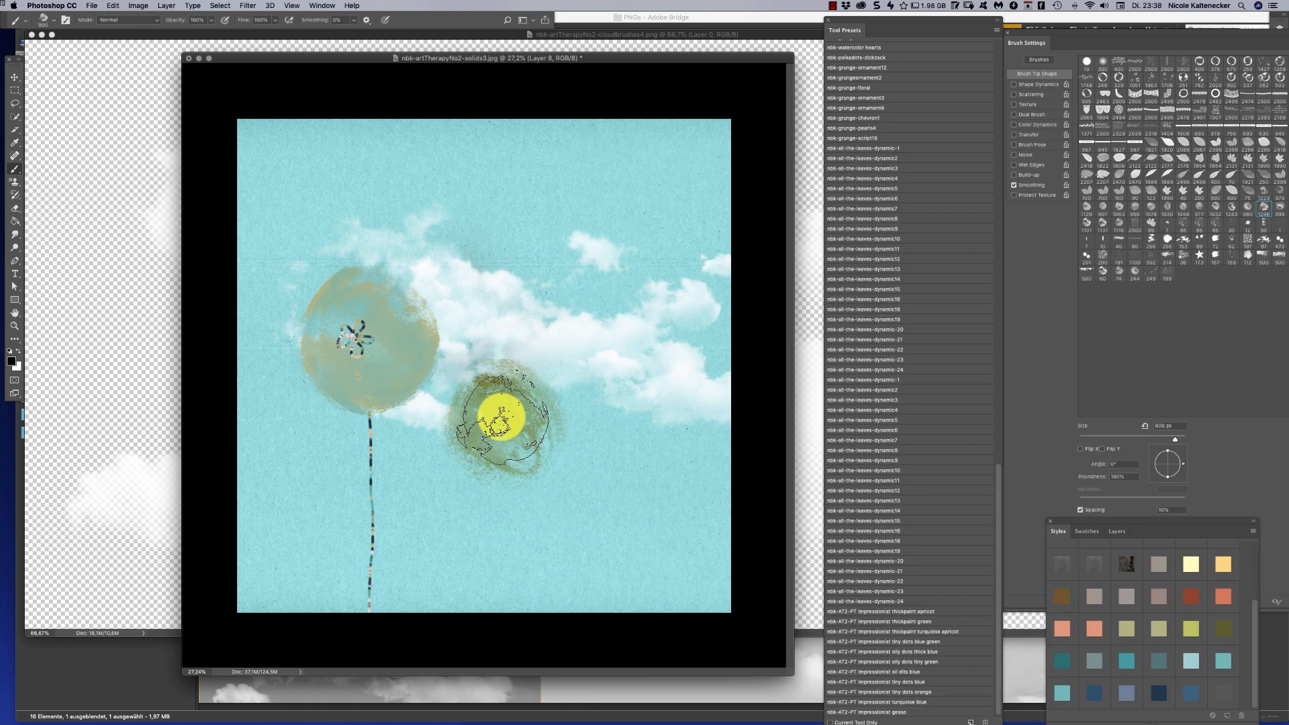
key("bracketright")
left_click(502, 419)
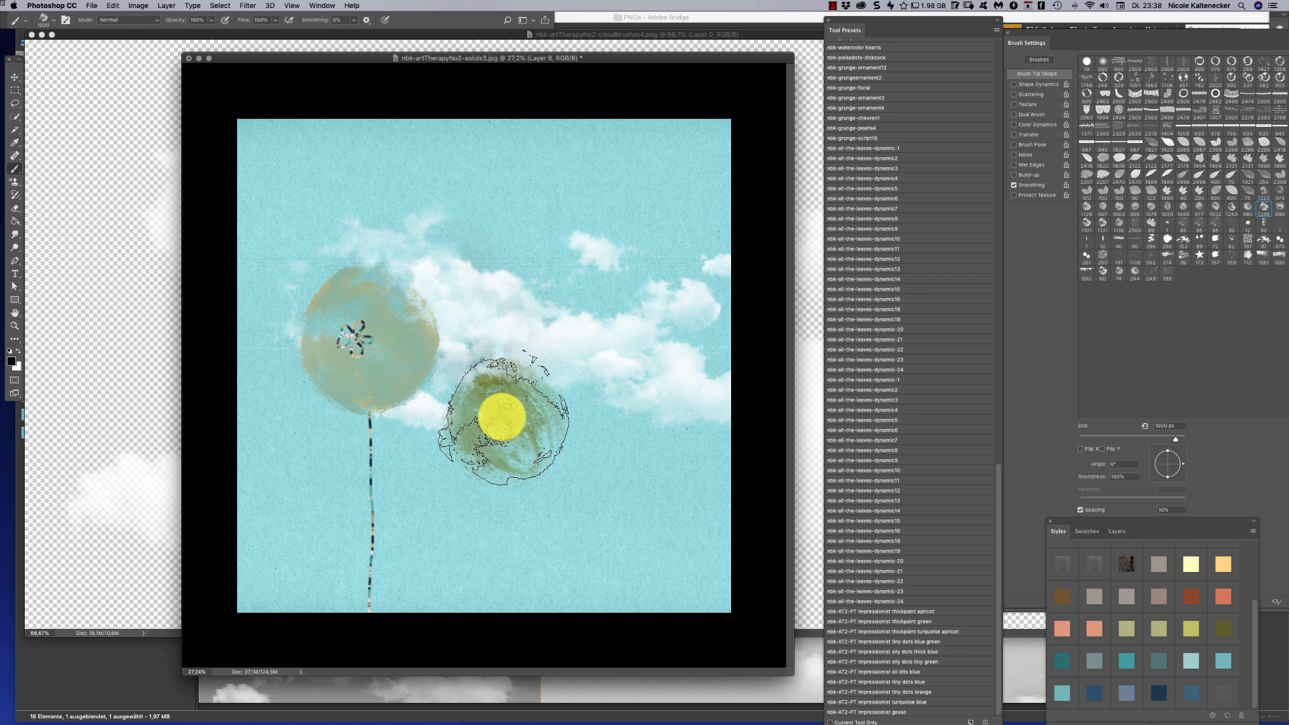
left_click_drag(502, 419, 546, 408)
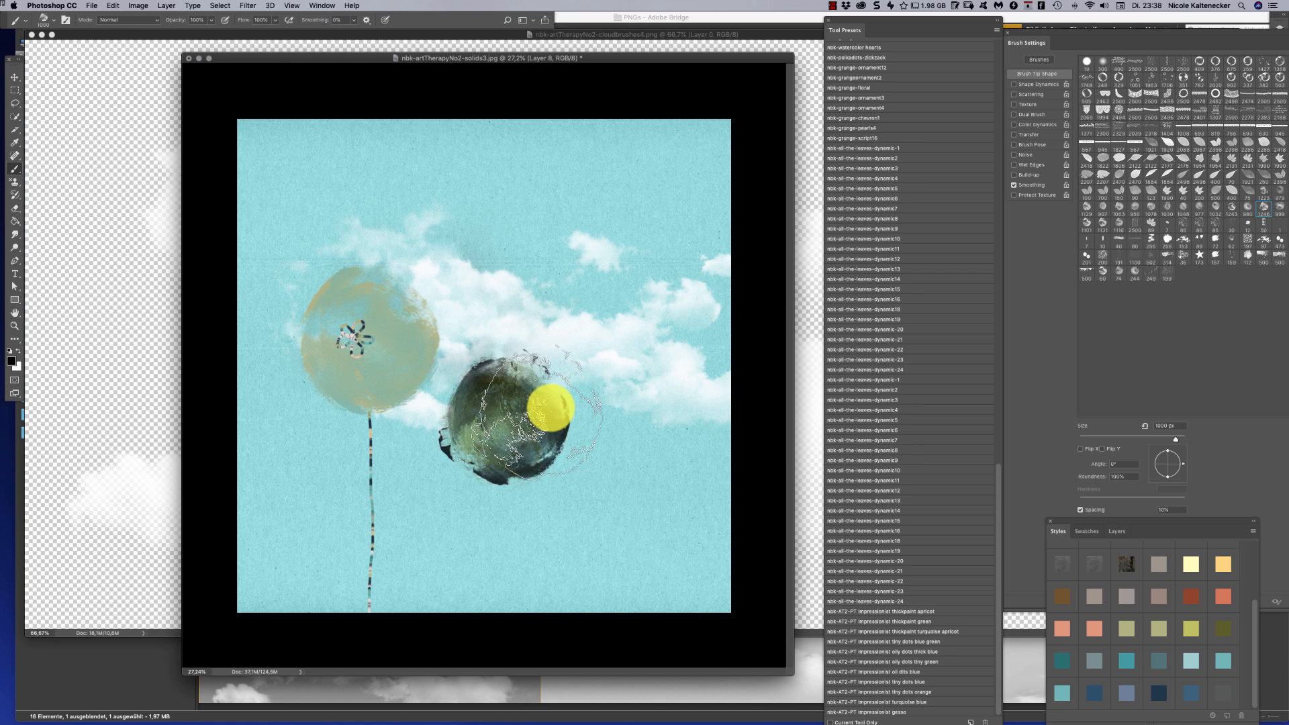
Try an olive green color overlay style on the black dot, and undo both the style and the dot
left_click(1183, 620)
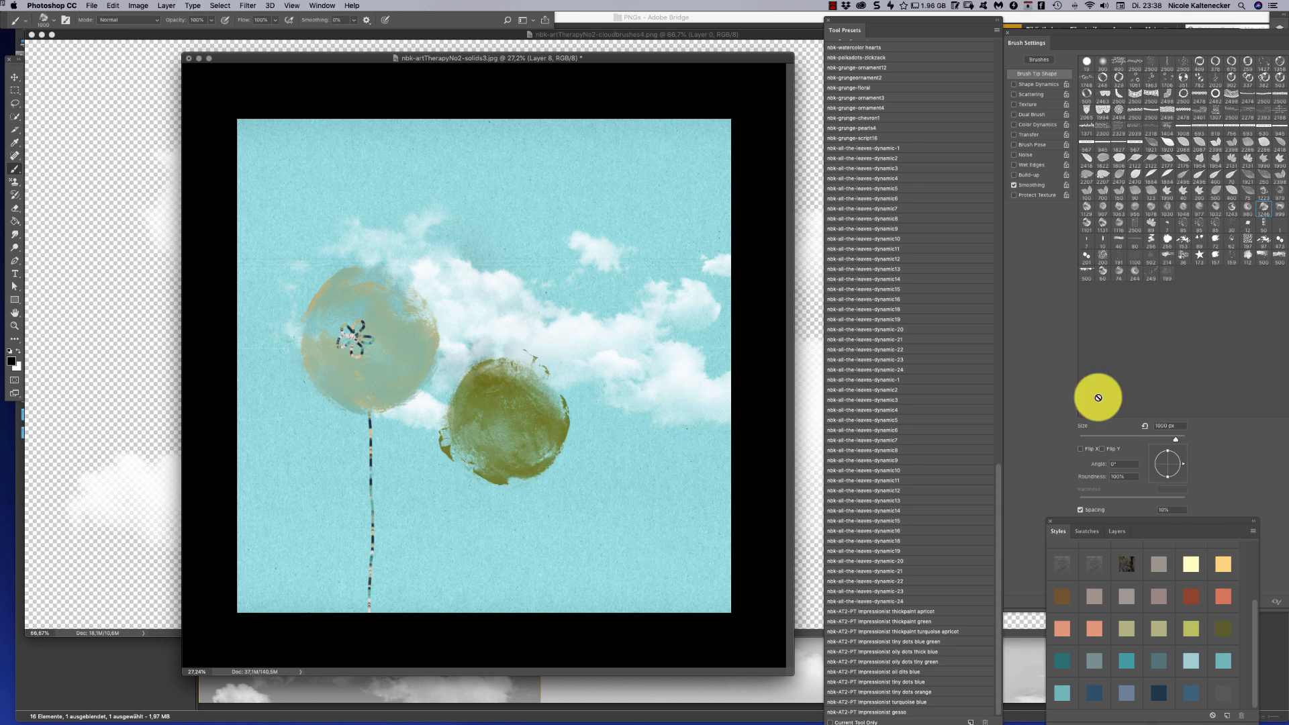
key("super+z")
key("super+z")
Add another new layer and stamp a black dot over the olive green dot again
key("shift+super+n")
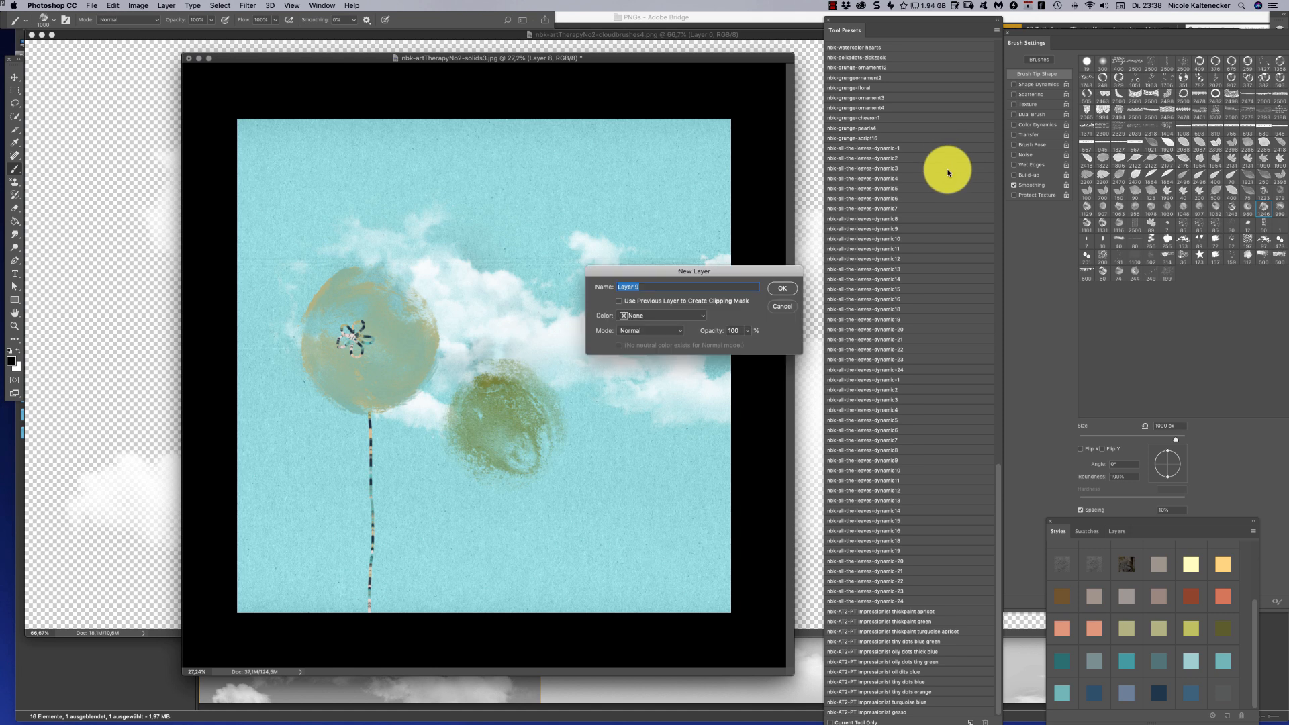
key("Return")
left_click(502, 421)
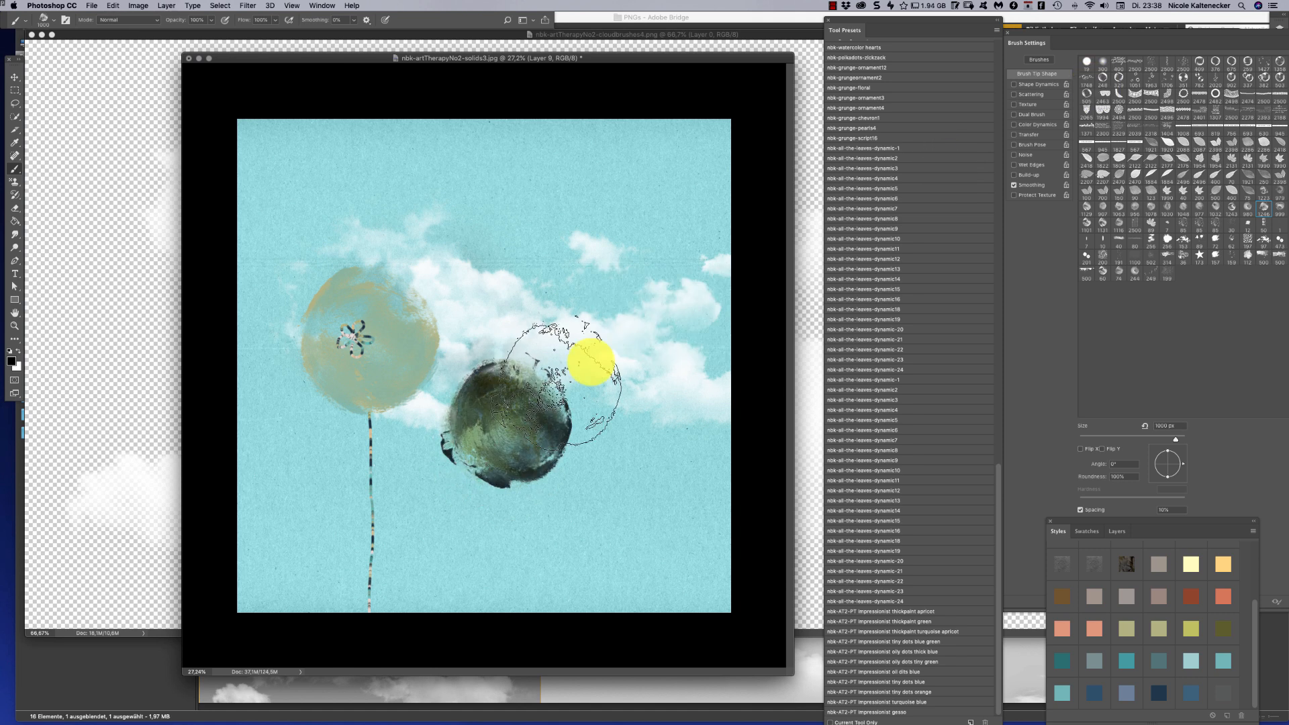
Try several color overlay styles on the new dot and settle on the coral one
left_click(1206, 629)
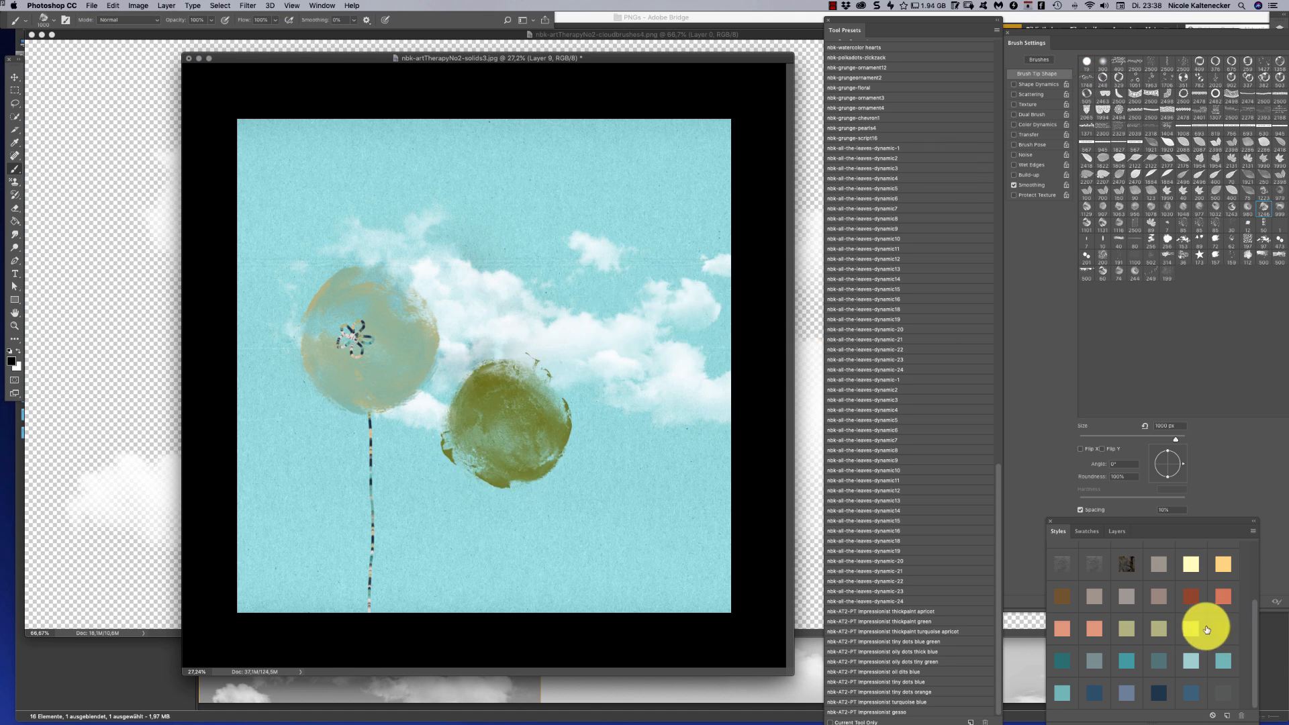
left_click(1228, 655)
left_click(1173, 685)
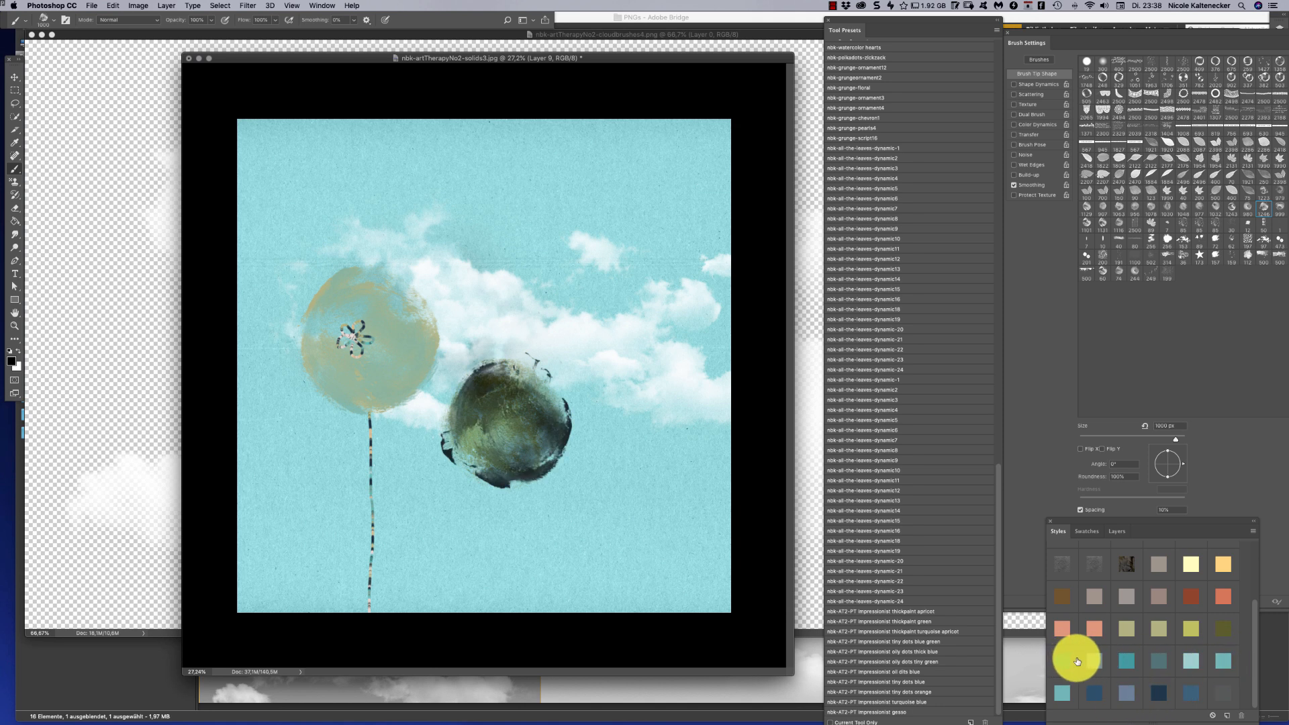
left_click(1093, 626)
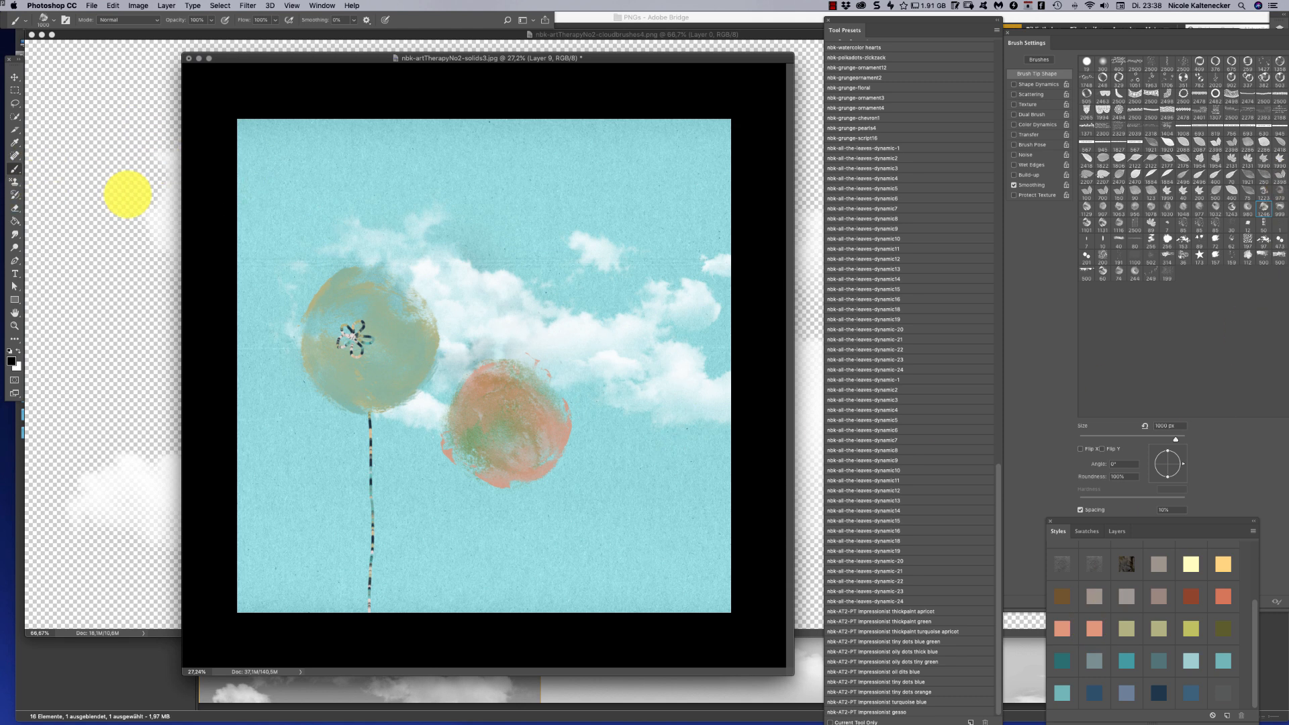
Paint a stem from the coral dot down to the canvas edge on a new layer with the hard round 19 px brush and apply a color overlay style
right_click(596, 248)
left_click(694, 329)
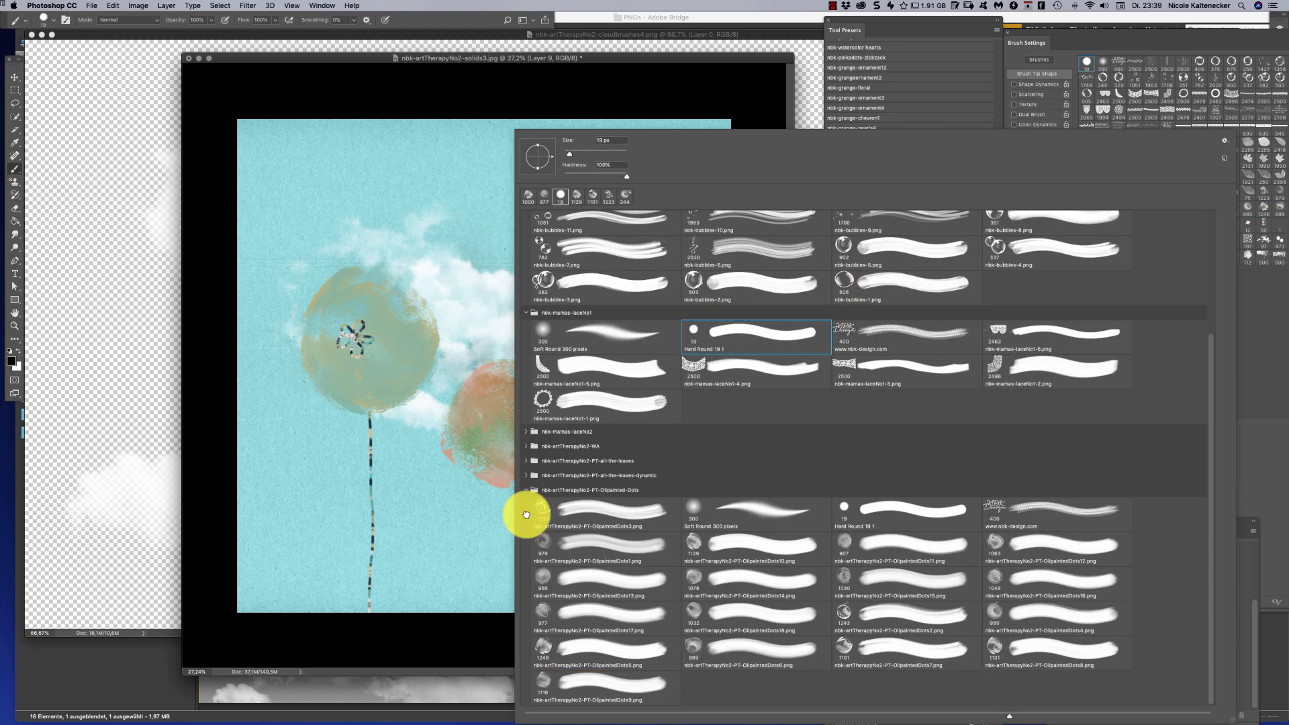
left_click_drag(527, 514, 523, 511)
left_click(514, 489)
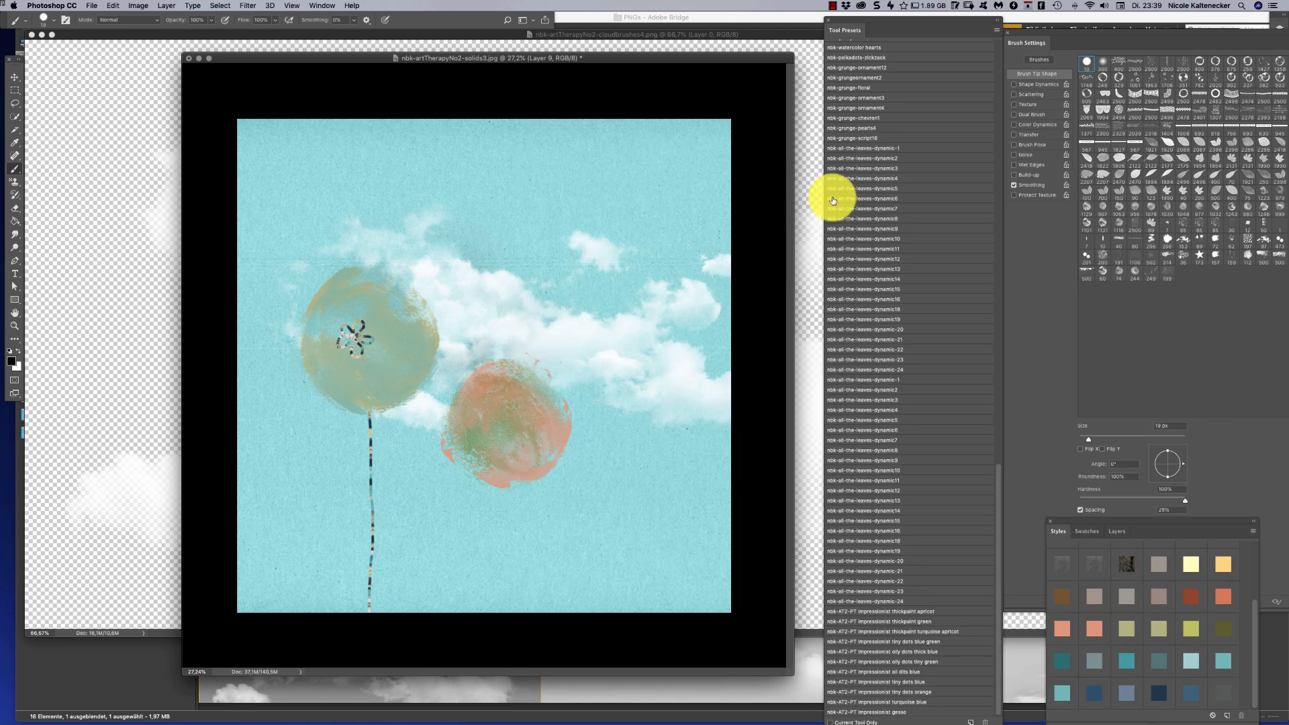
key("super+shift+n")
key("Return")
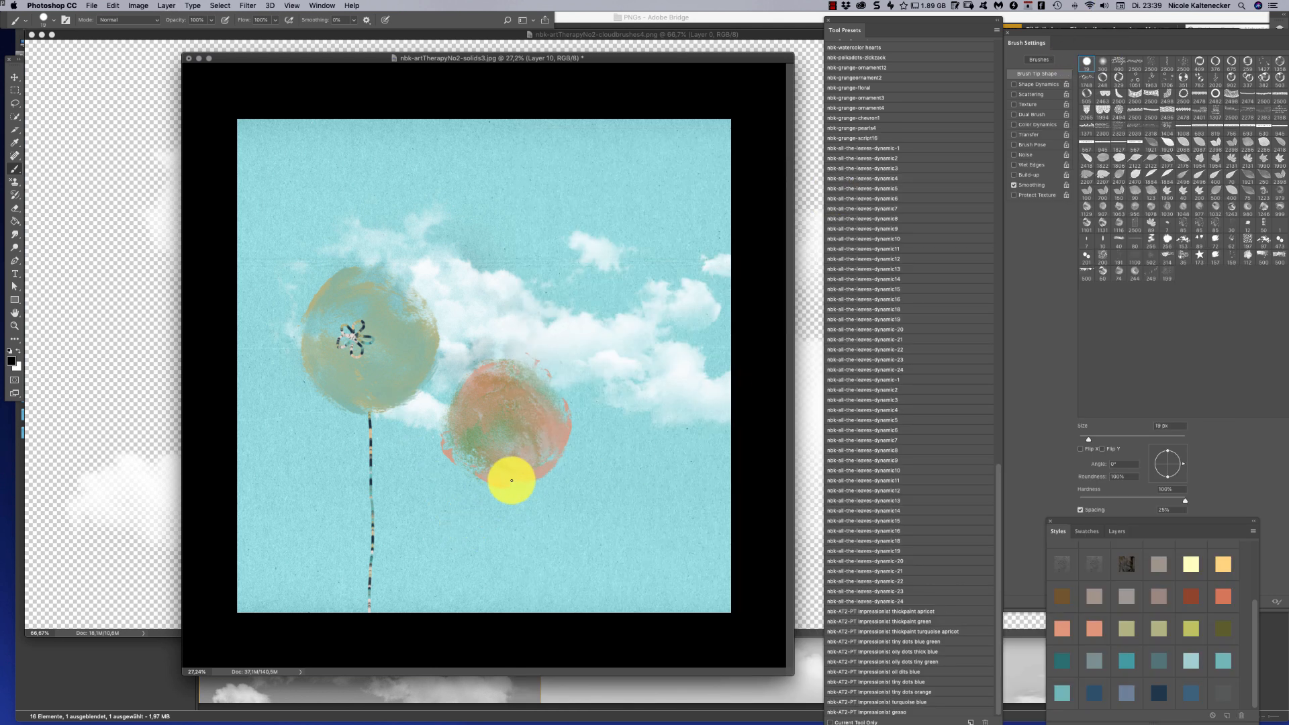
left_click_drag(511, 480, 510, 599)
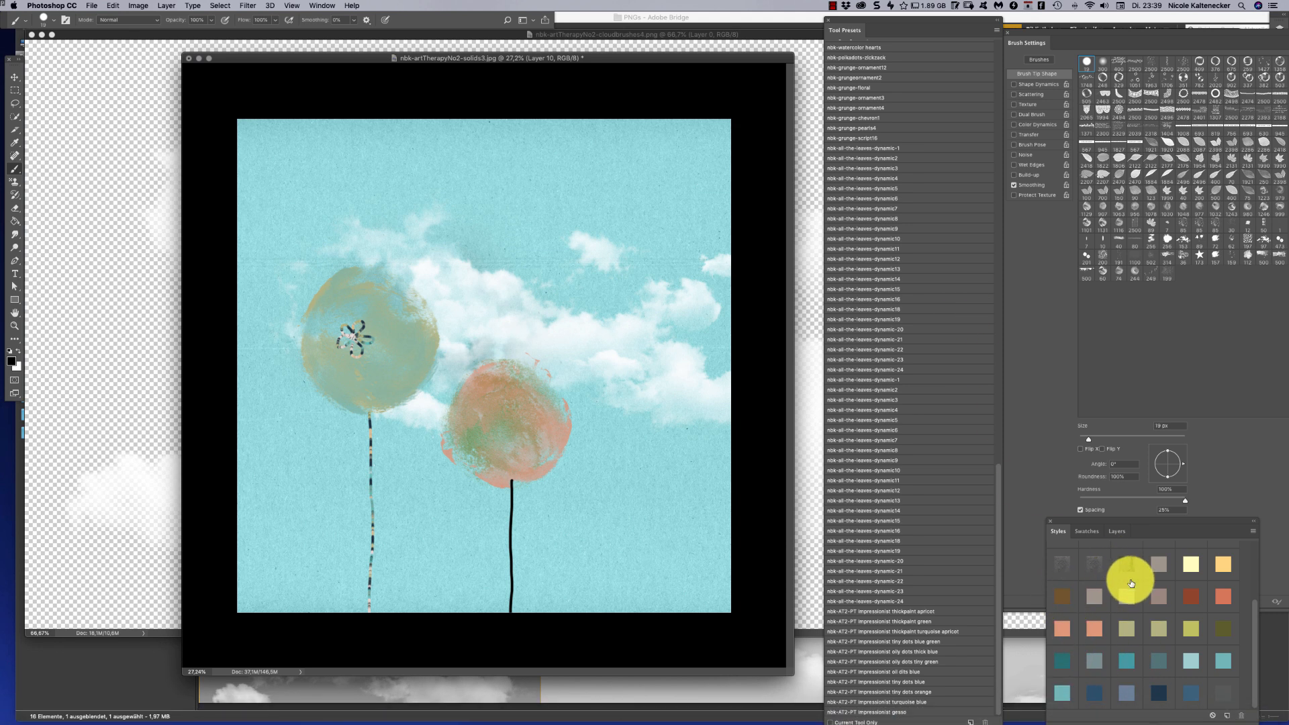
left_click(1156, 625)
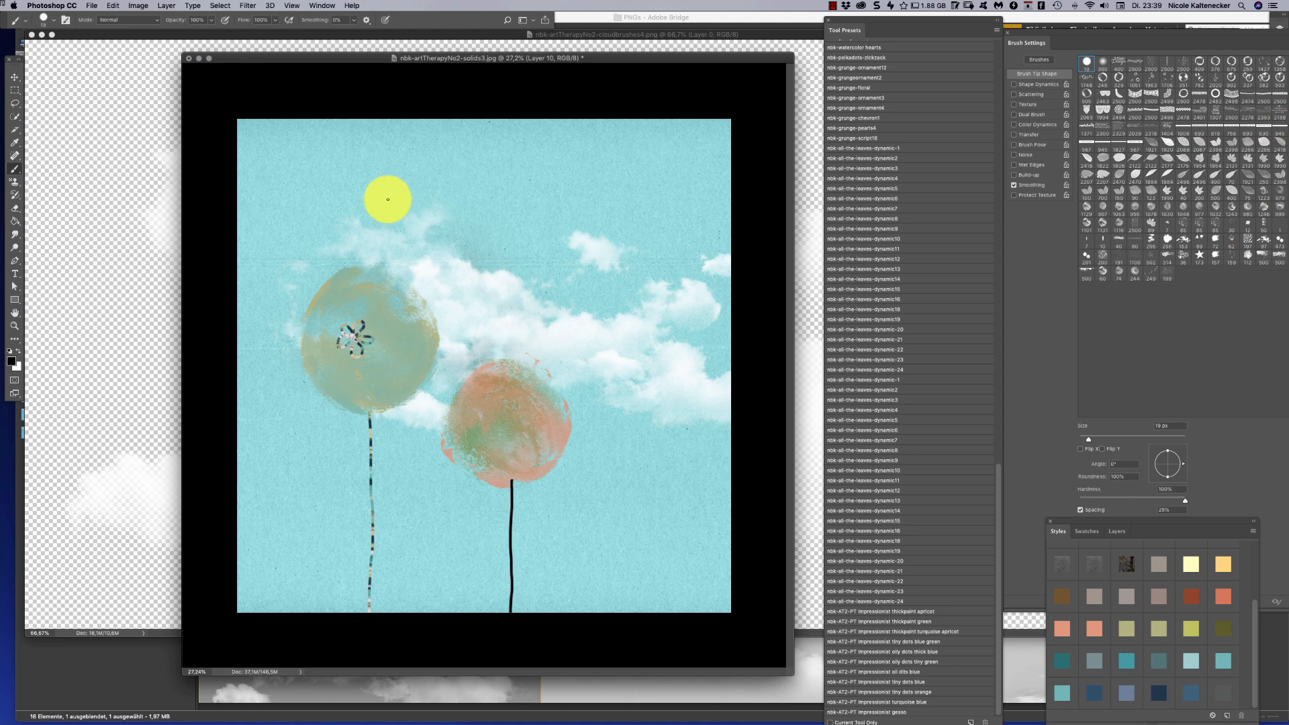
Close the cloudbrushes image window and move the flower document's window aside to expose the folder list in Bridge
left_click(138, 344)
key("super+w")
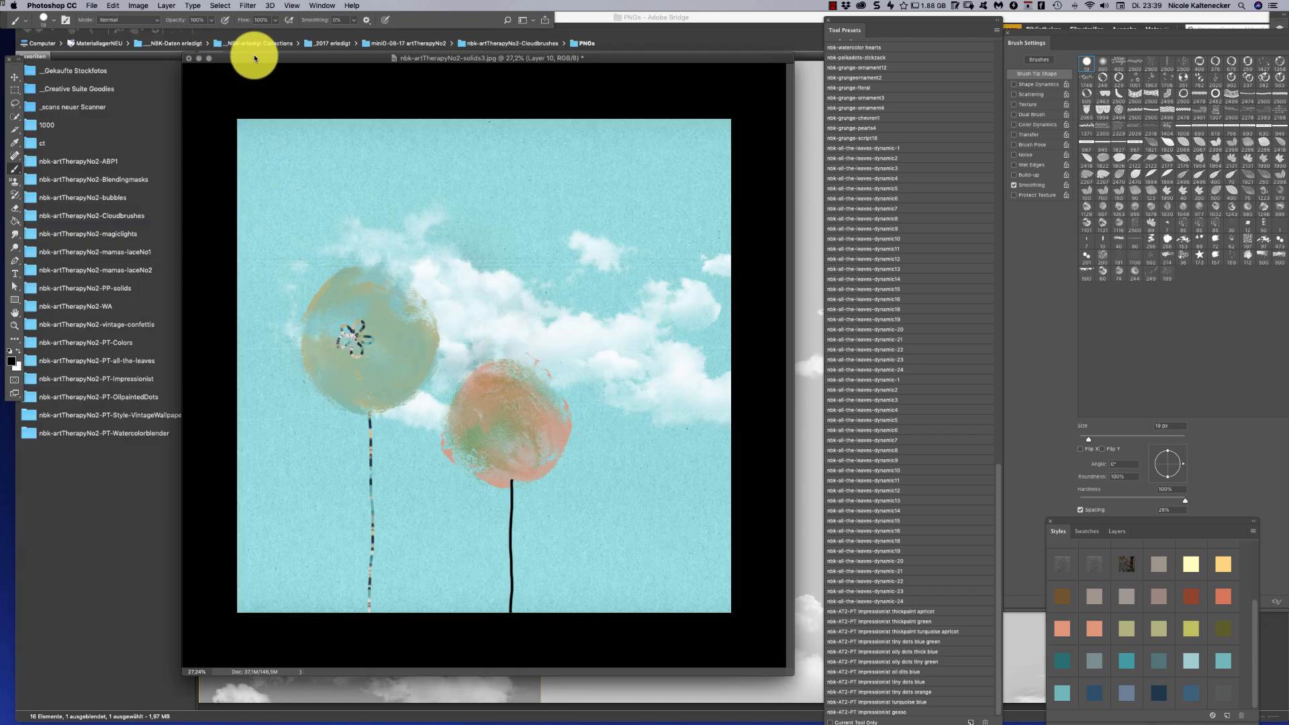
left_click_drag(254, 55, 295, 61)
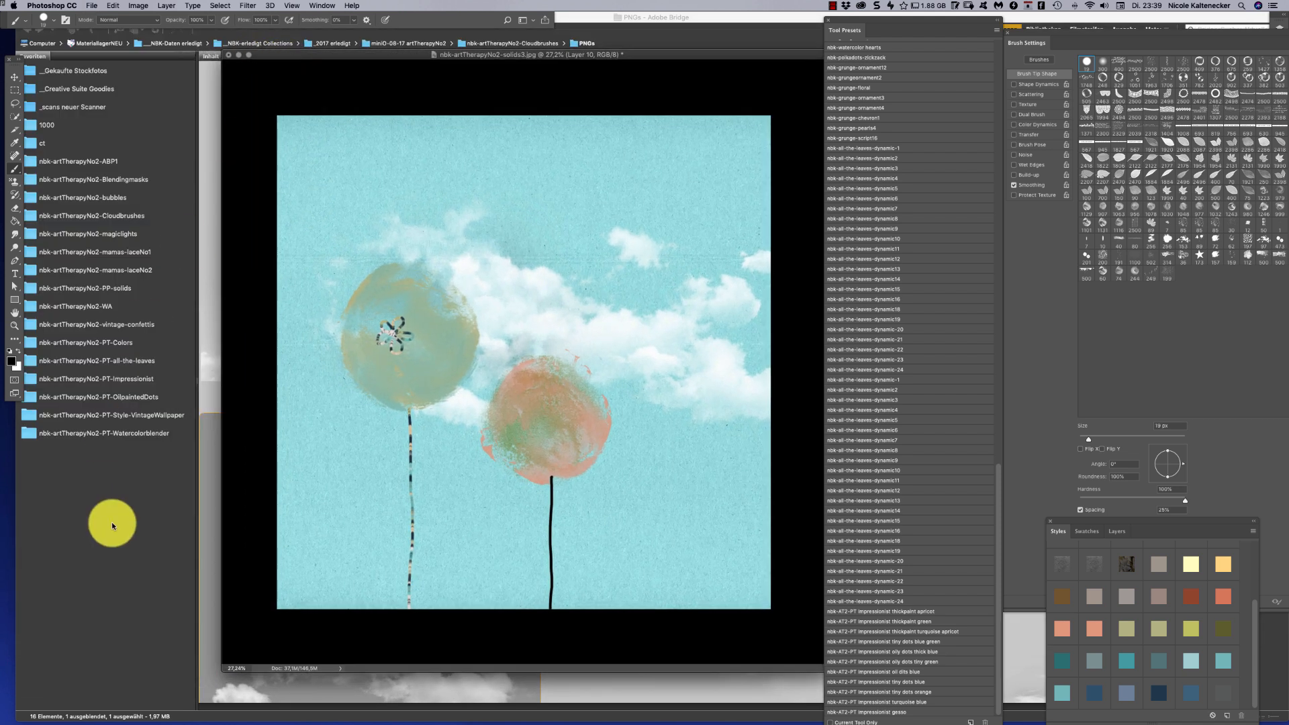
Switch to Adobe Bridge and examine the styles, brushes and dot PNGs in the nbk-artTherapyNo2-PT-OilpaintedDots folder
left_click(163, 402)
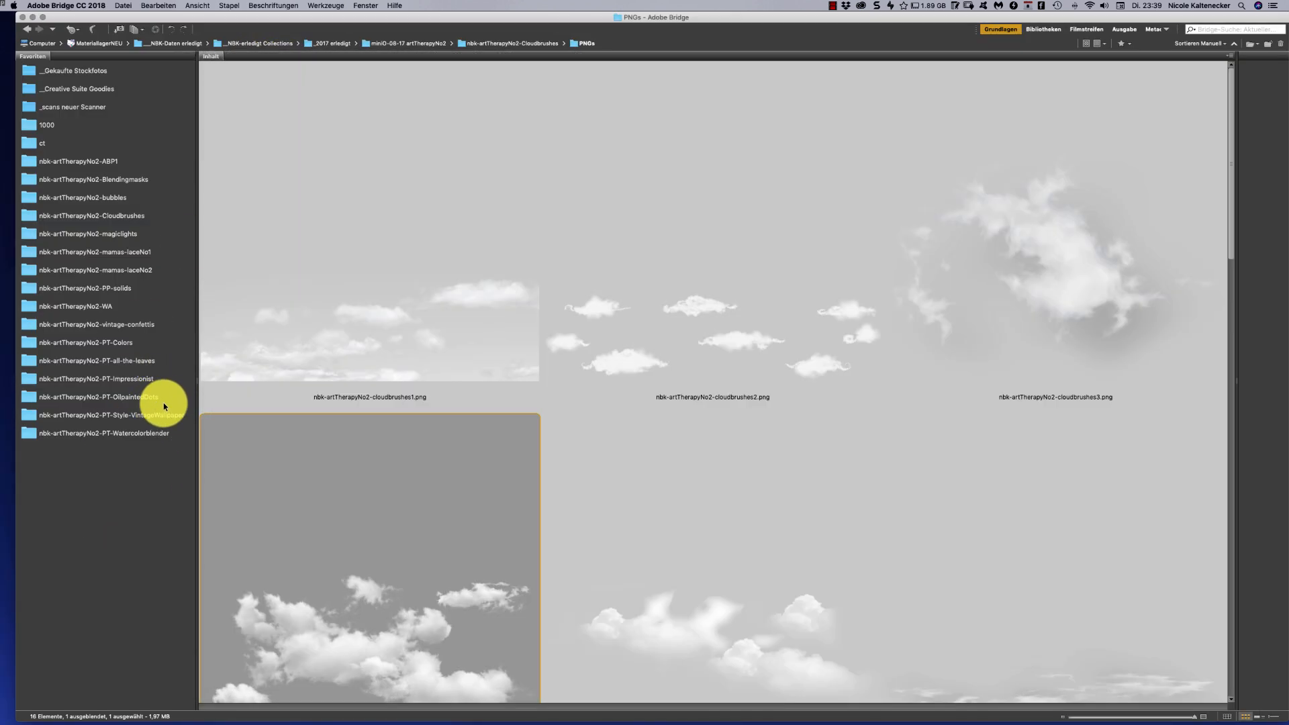
left_click(163, 398)
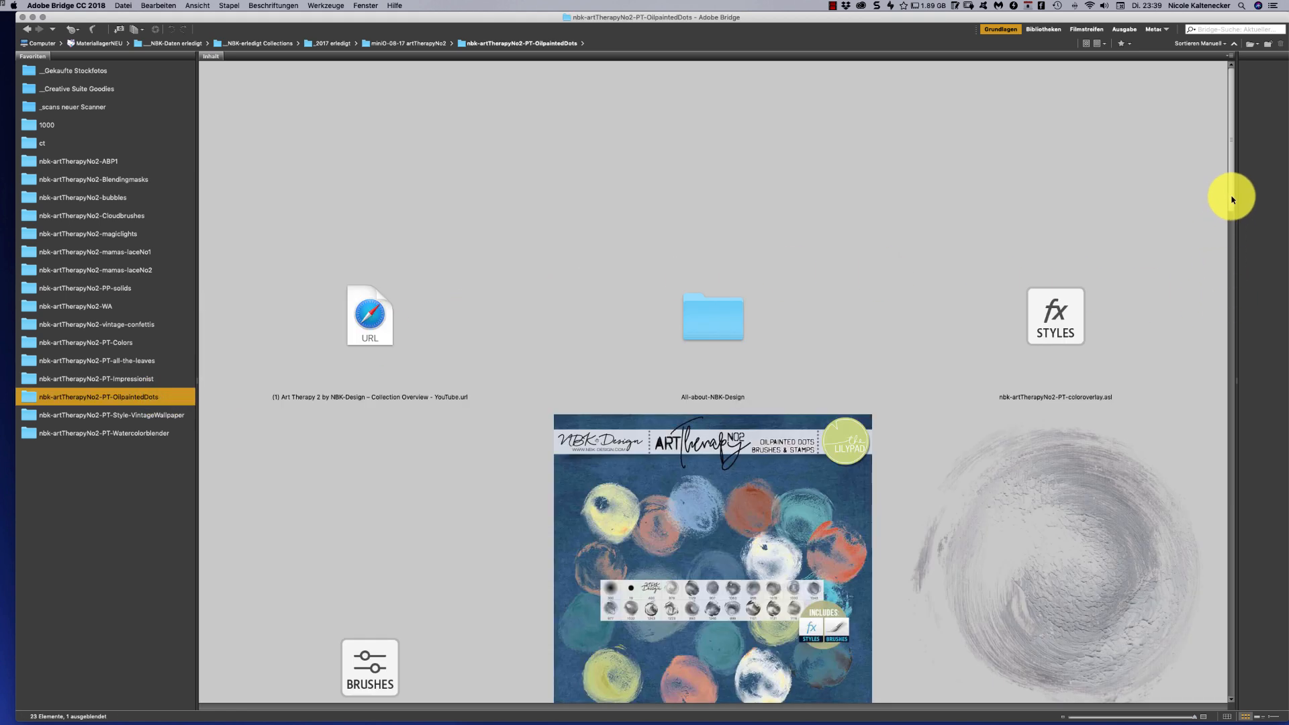
scroll(1225, 213, "down", 2)
scroll(1202, 256, "down", 6)
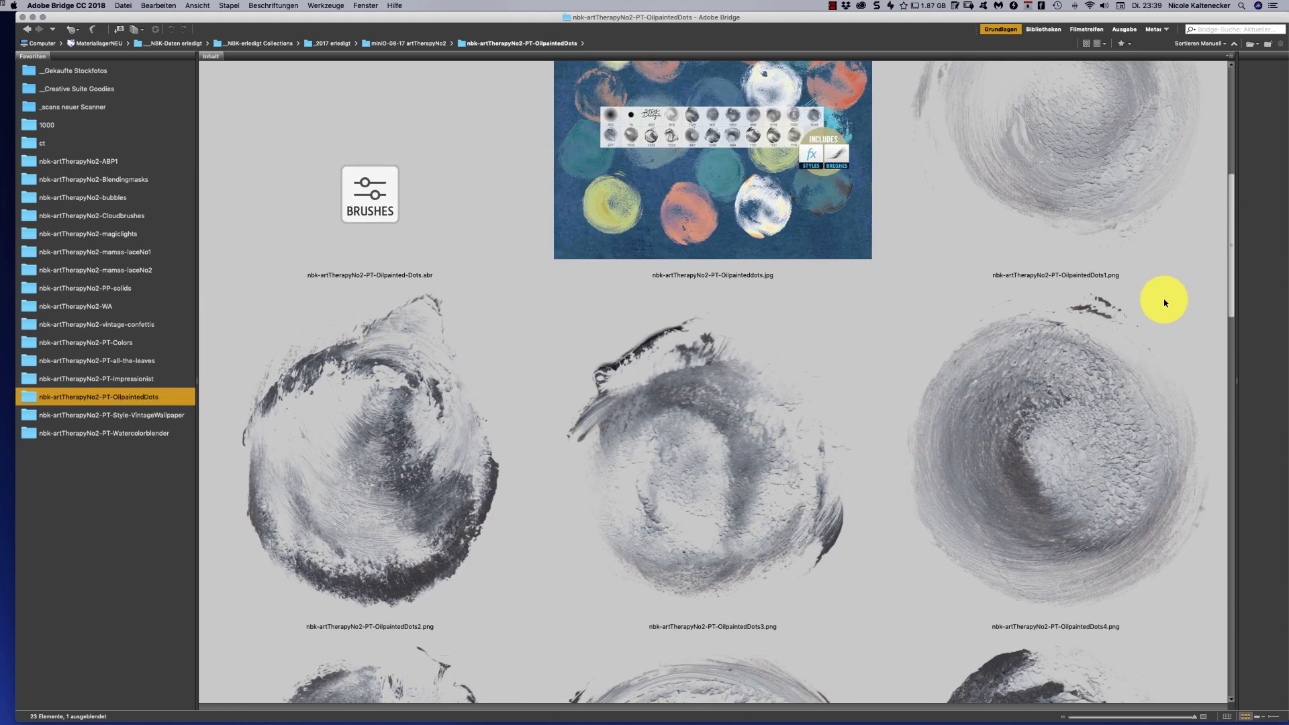
scroll(1166, 268, "up", 7)
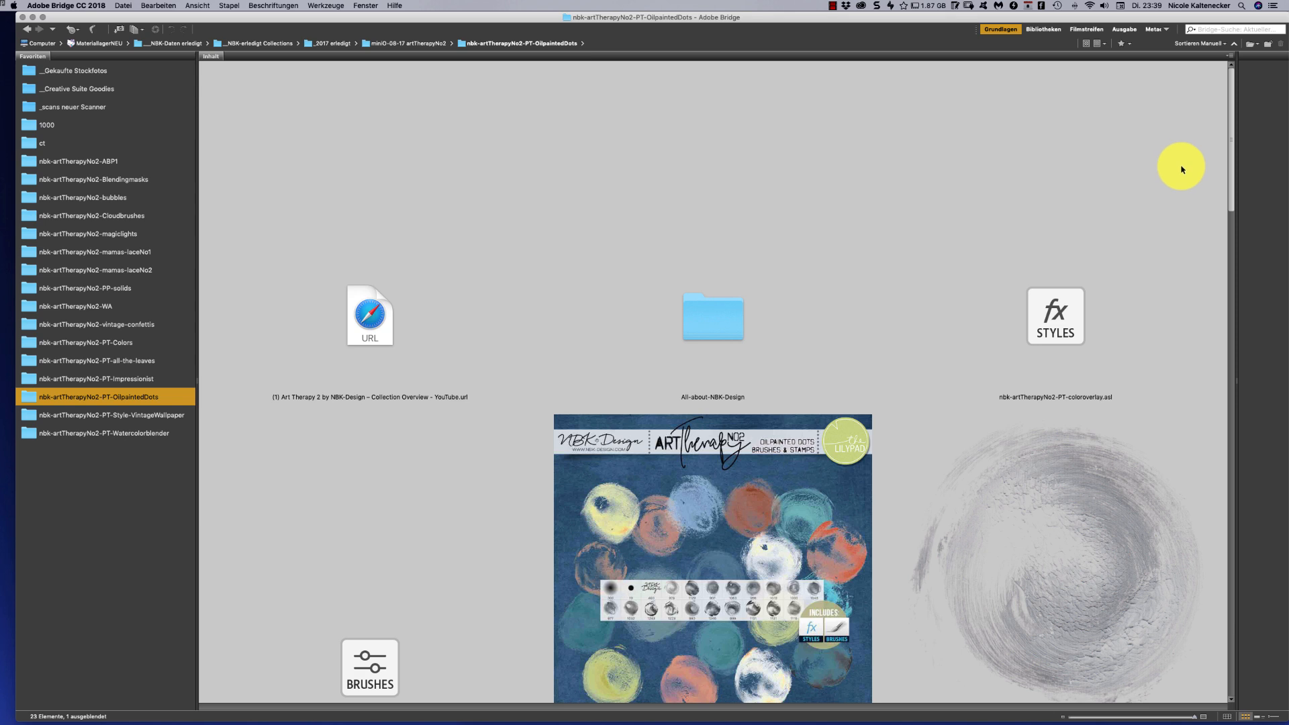
scroll(1168, 222, "down", 5)
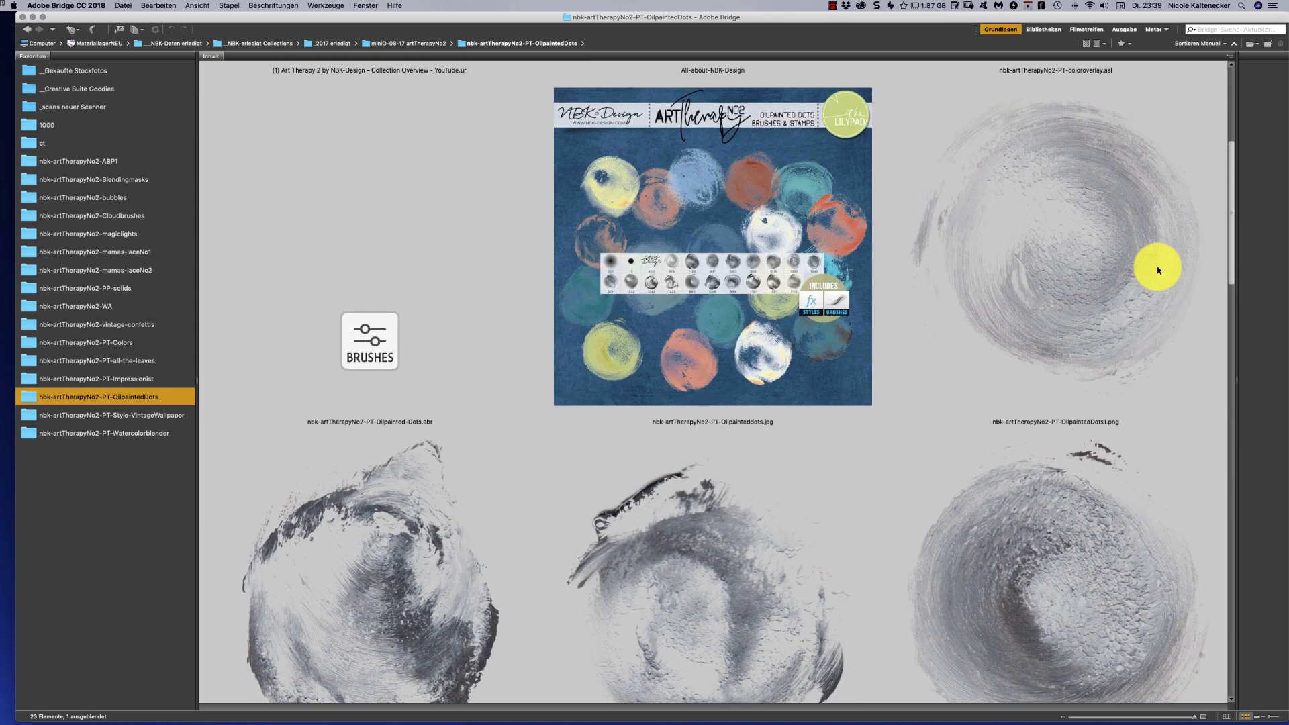
scroll(1134, 336, "down", 7)
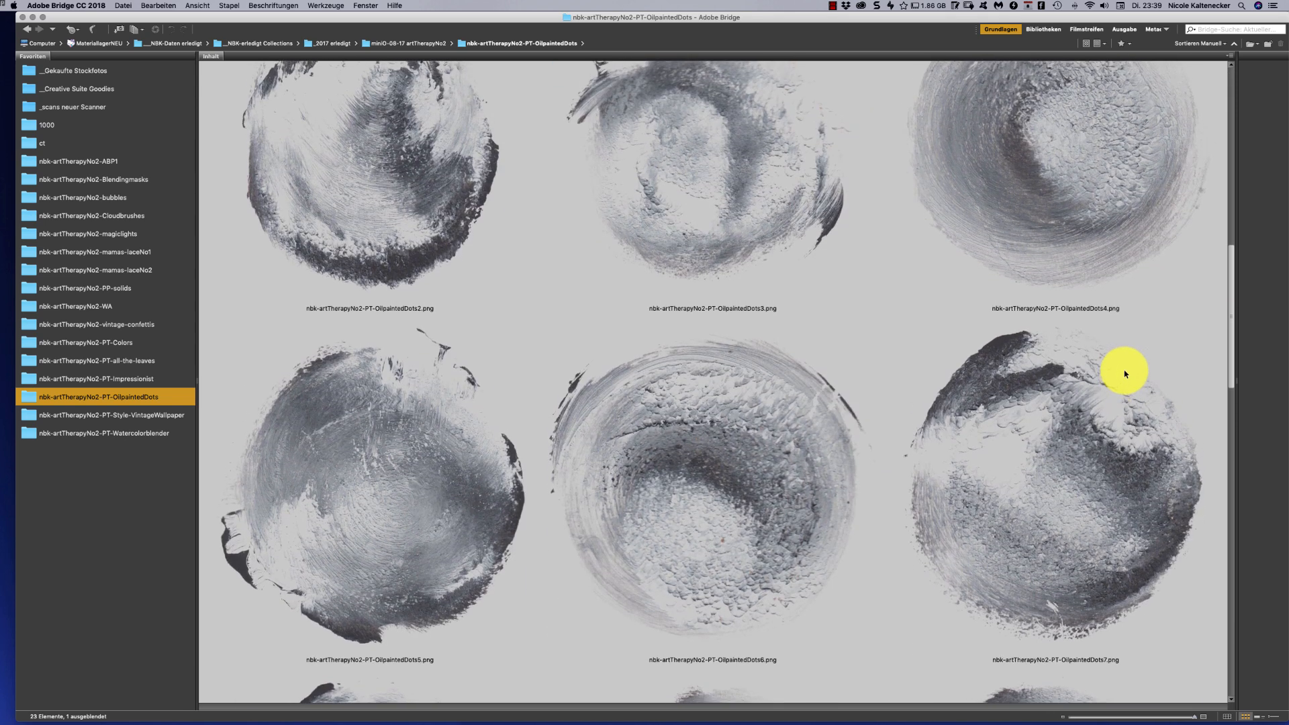
scroll(1094, 407, "down", 14)
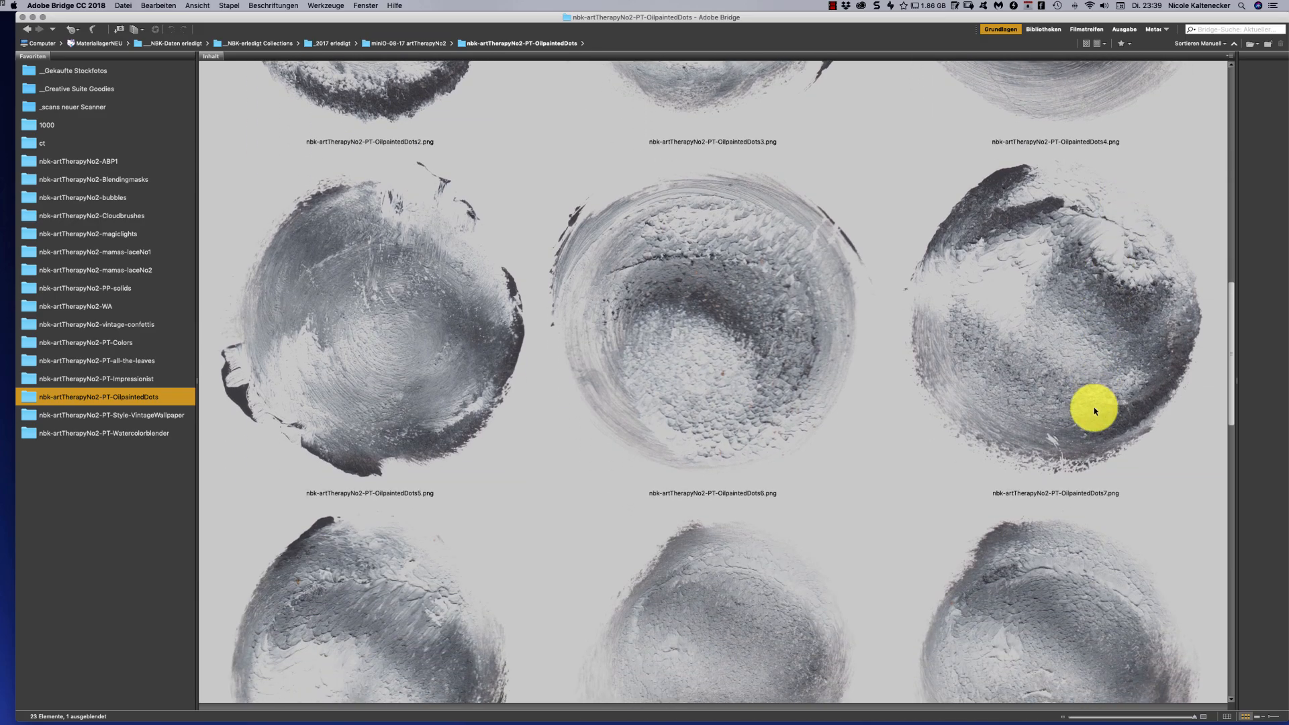
scroll(941, 586, "up", 20)
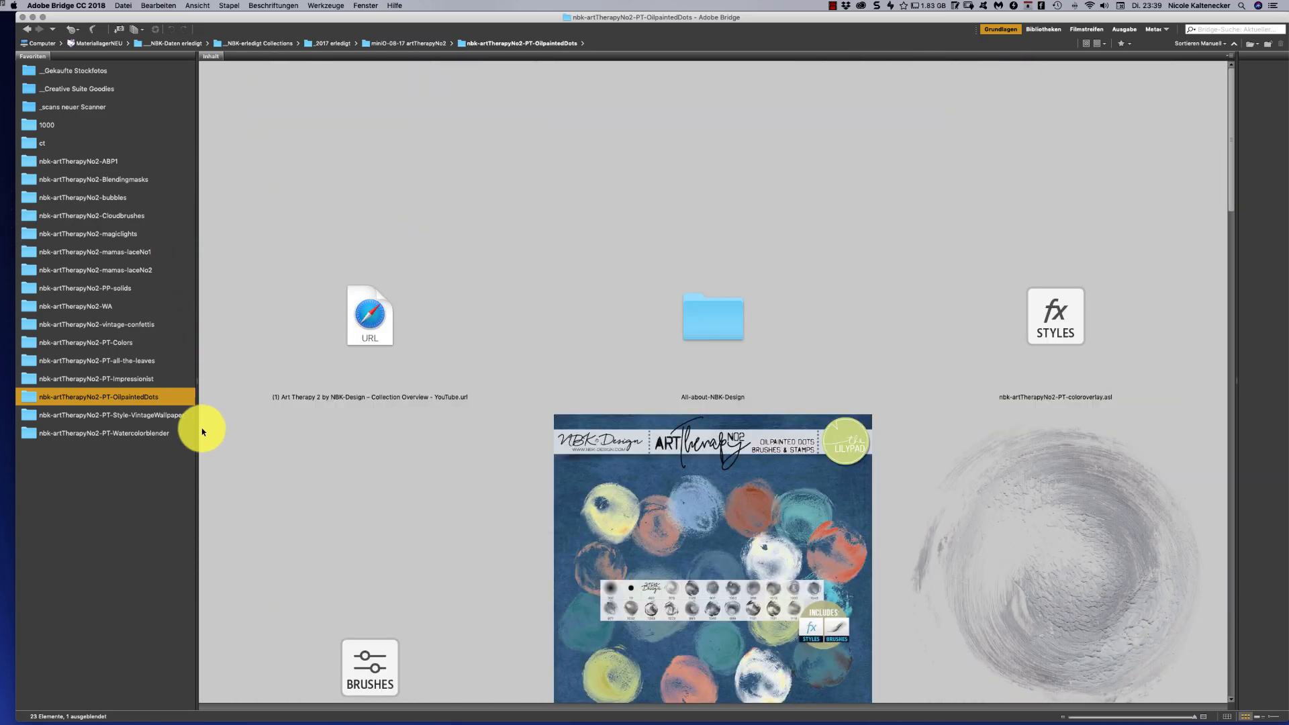
Open the nbk-artTherapyNo2-PT-Style-VintageWallpaper folder and load nbk-artTherapyNo2-PT-Style-VintageWallpaper.asl into Photoshop
left_click(146, 416)
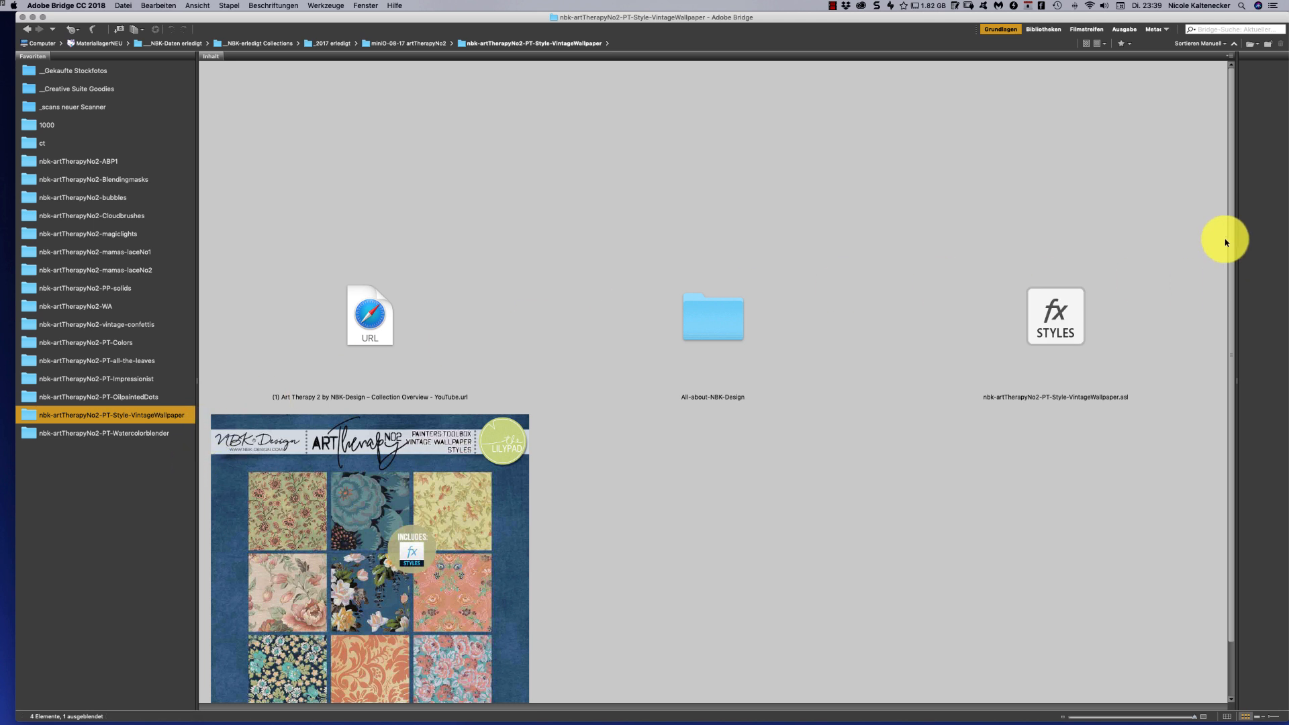
scroll(1221, 248, "down", 3)
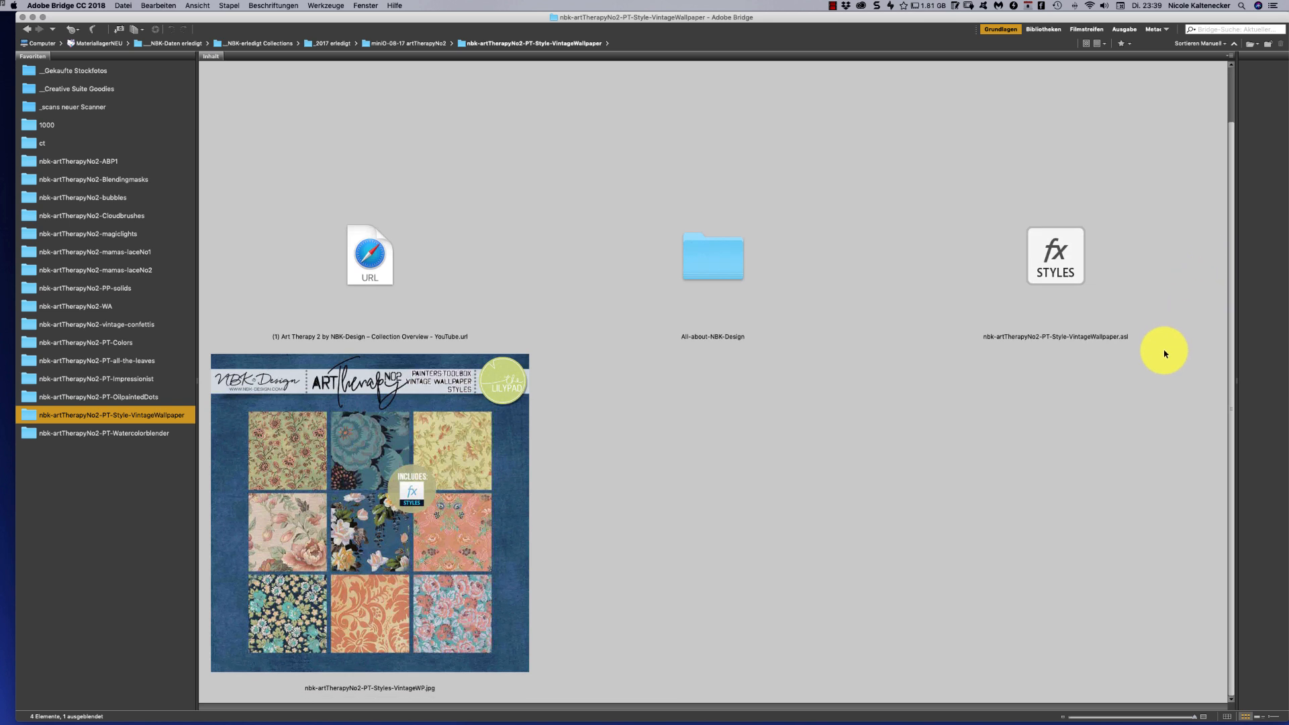
double_click(1066, 261)
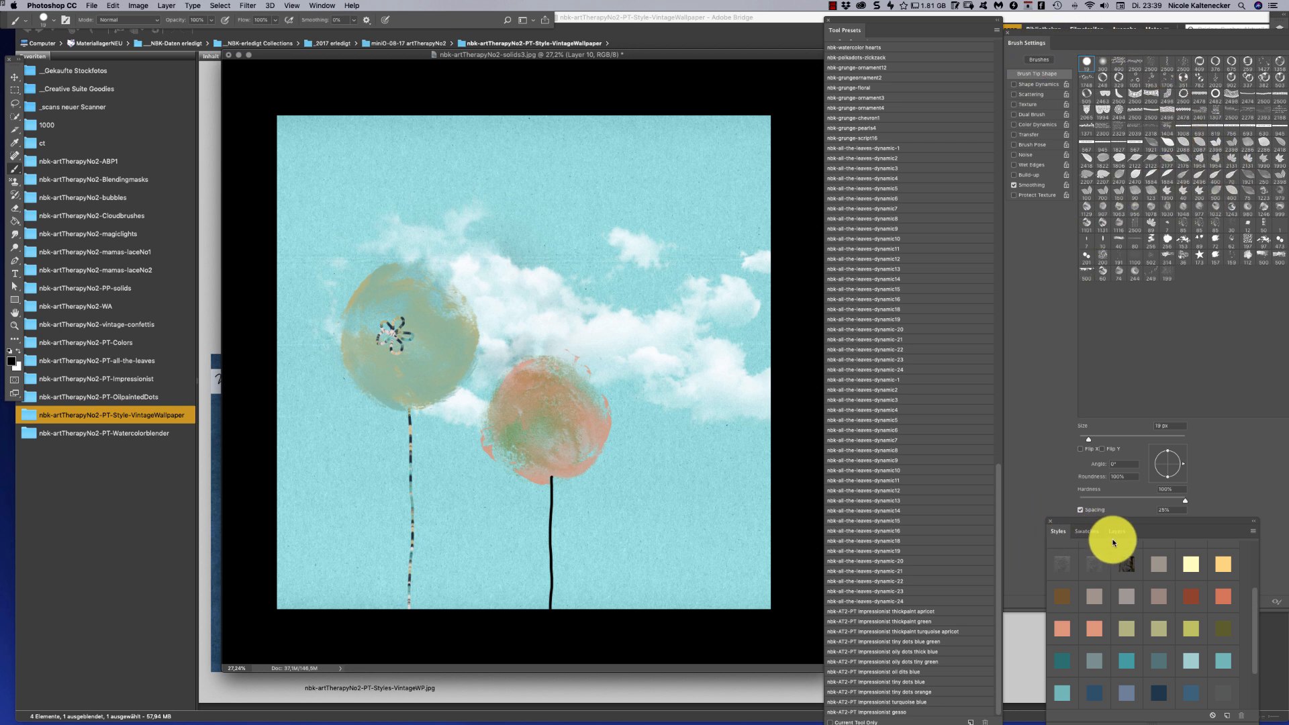
Enlarge the Styles panel to show every loaded style, and detach and lengthen the Layers panel beside it
left_click_drag(1125, 523, 880, 127)
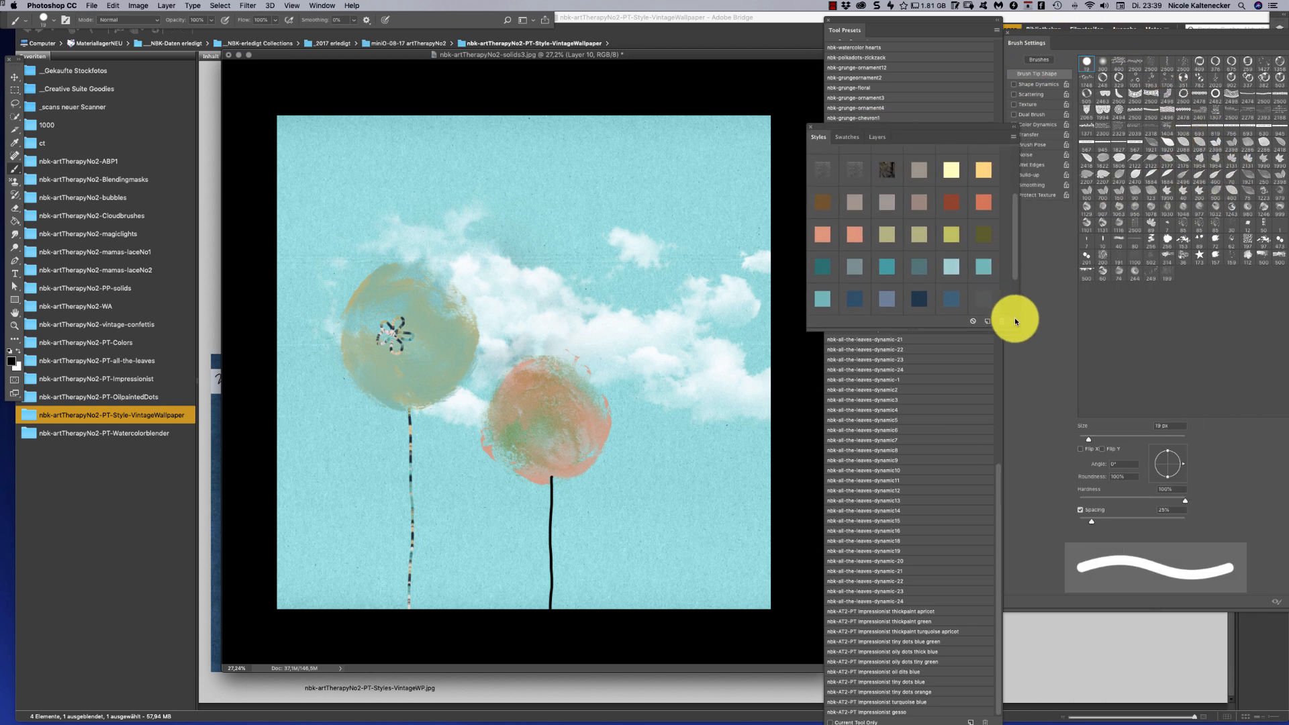
left_click_drag(1016, 325, 999, 648)
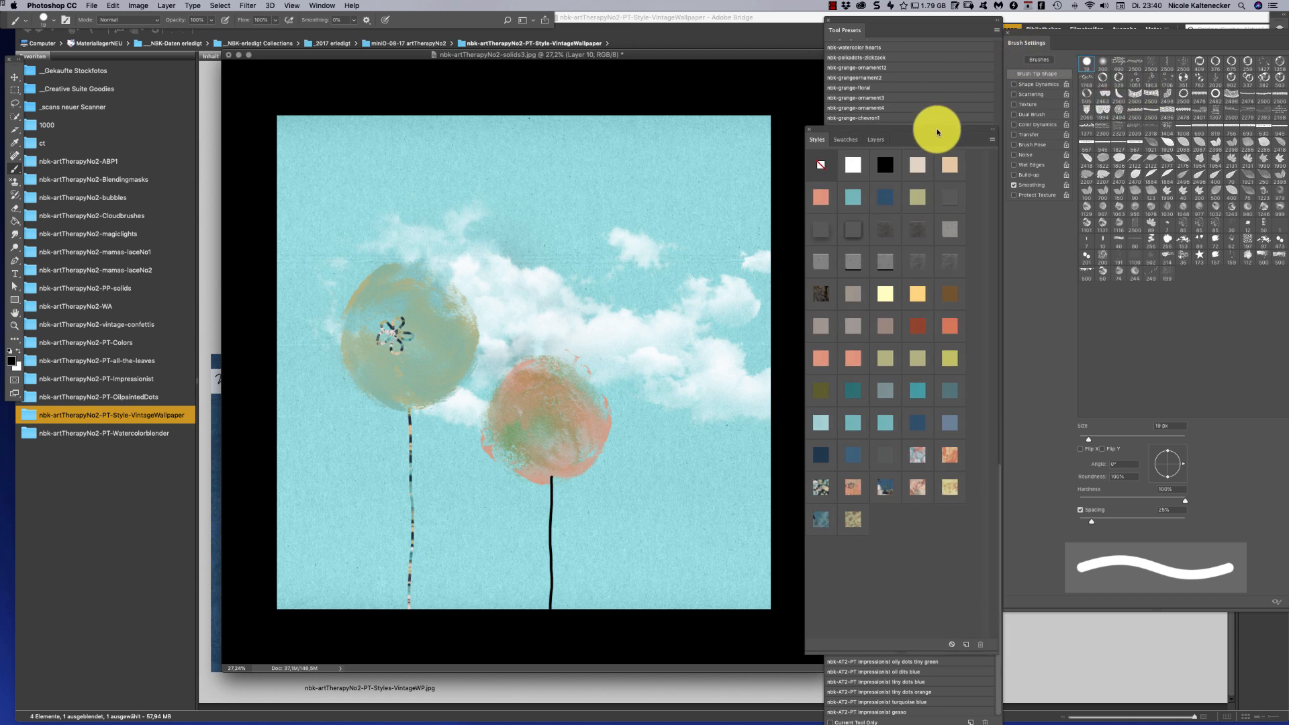
mouse_move(938, 127)
left_mouse_down()
mouse_move(719, 300)
mouse_move(868, 136)
mouse_move(1051, 81)
left_mouse_up()
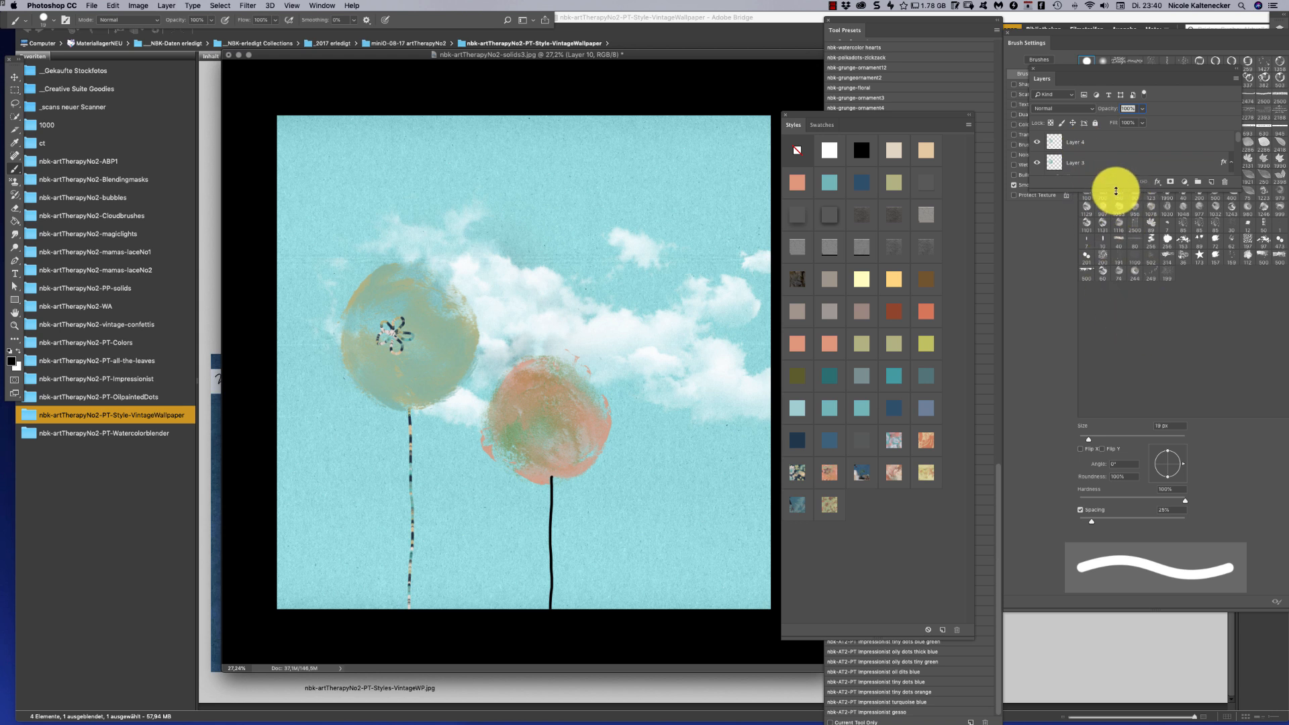
left_click_drag(1116, 196, 1088, 641)
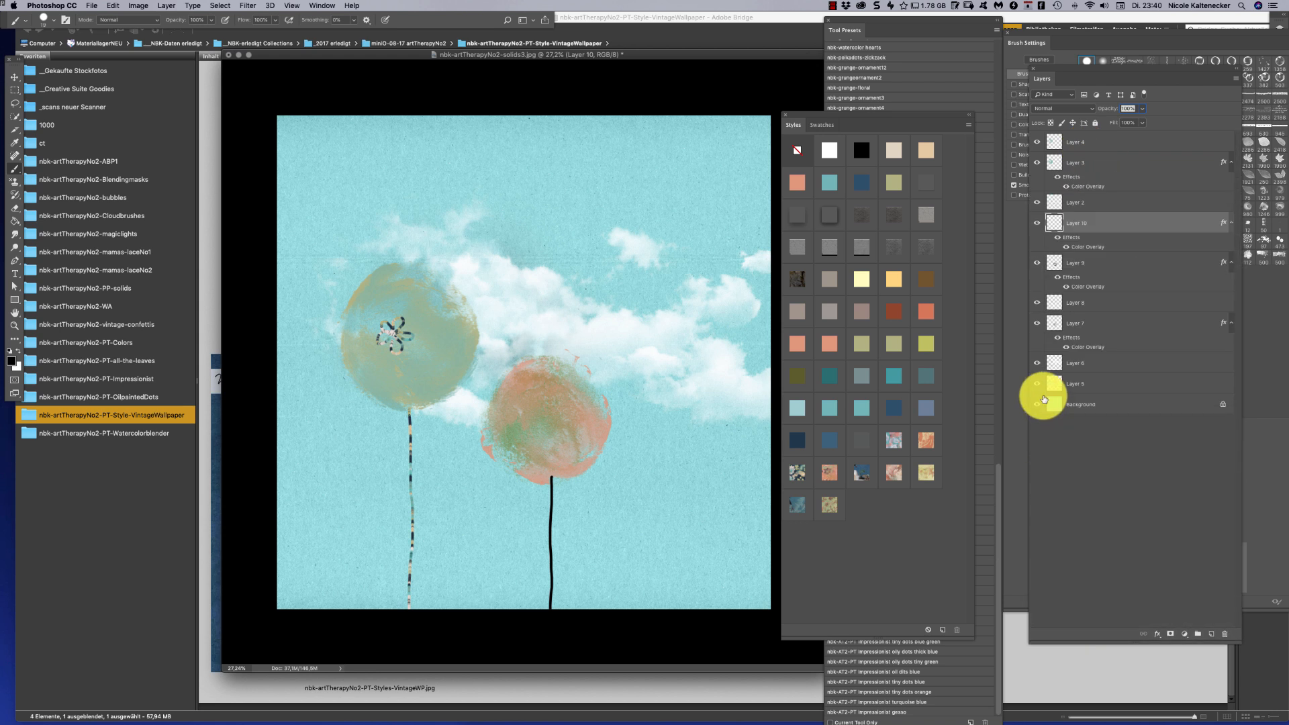
Select the coral dot on Layer 9 with the Move tool and give it a floral vintage wallpaper pattern overlay style
key("v")
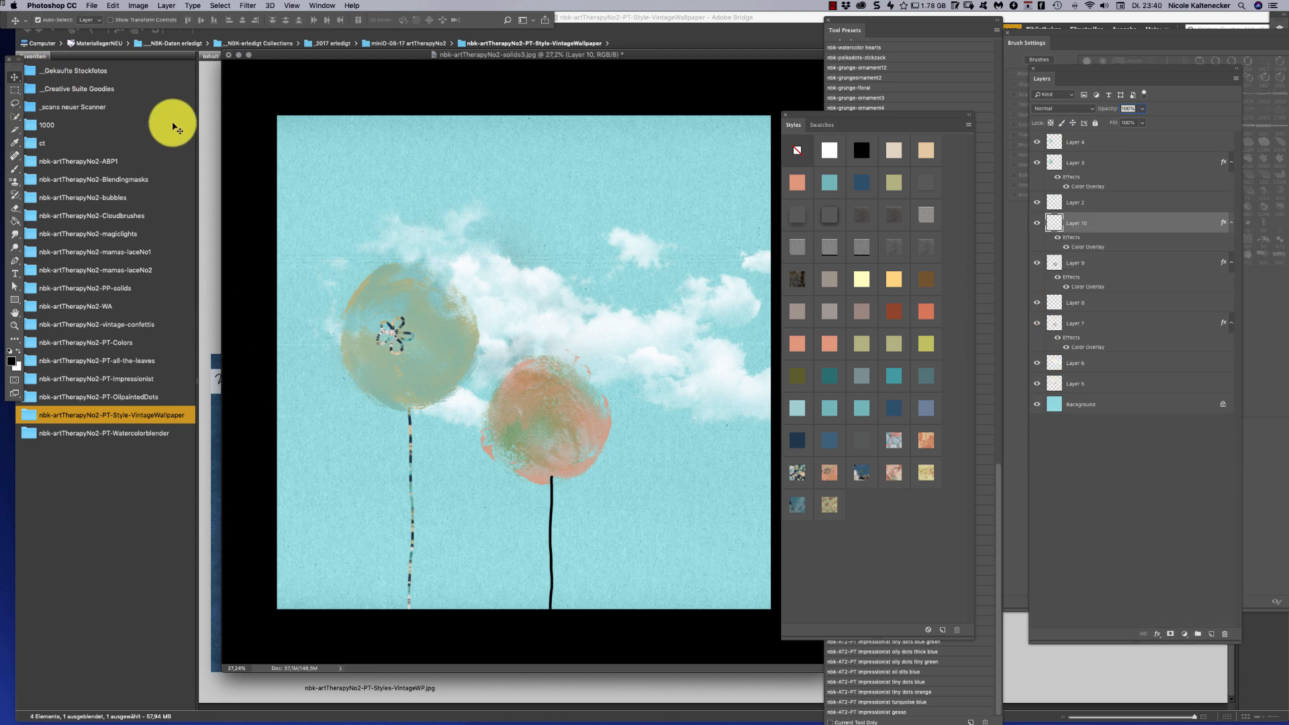
left_click(592, 443)
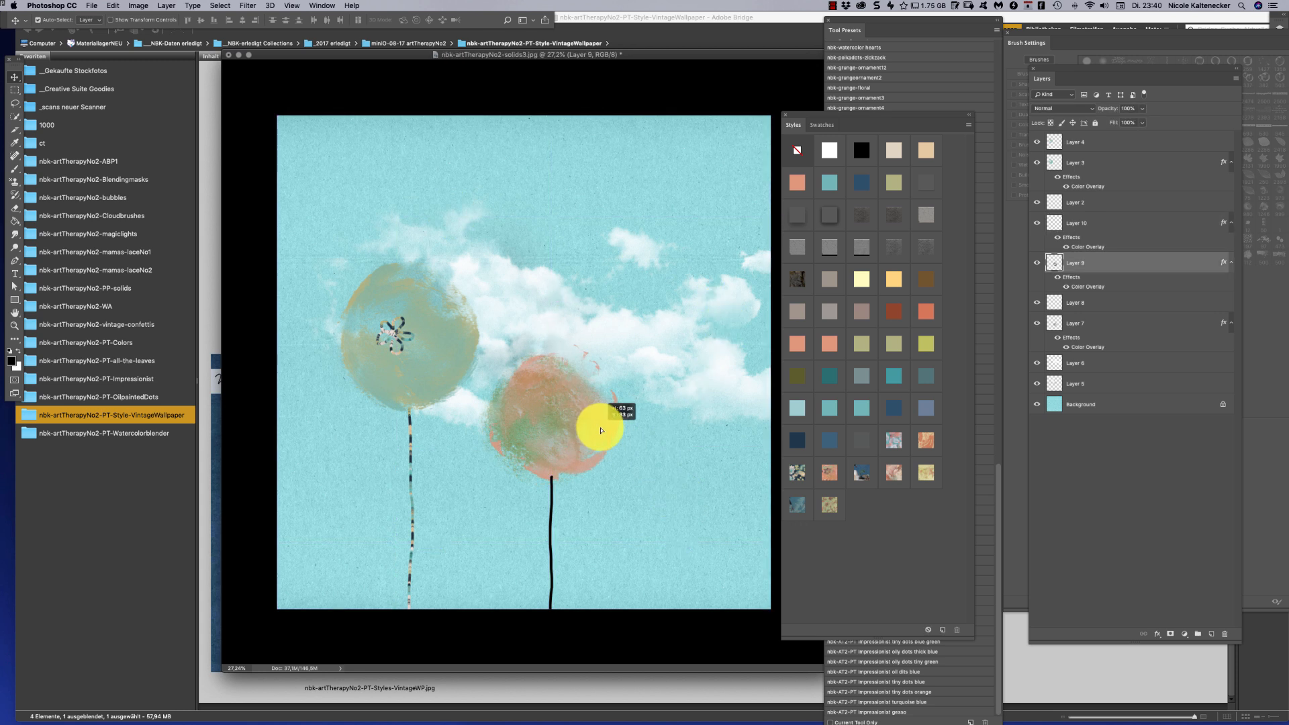
key("super+z")
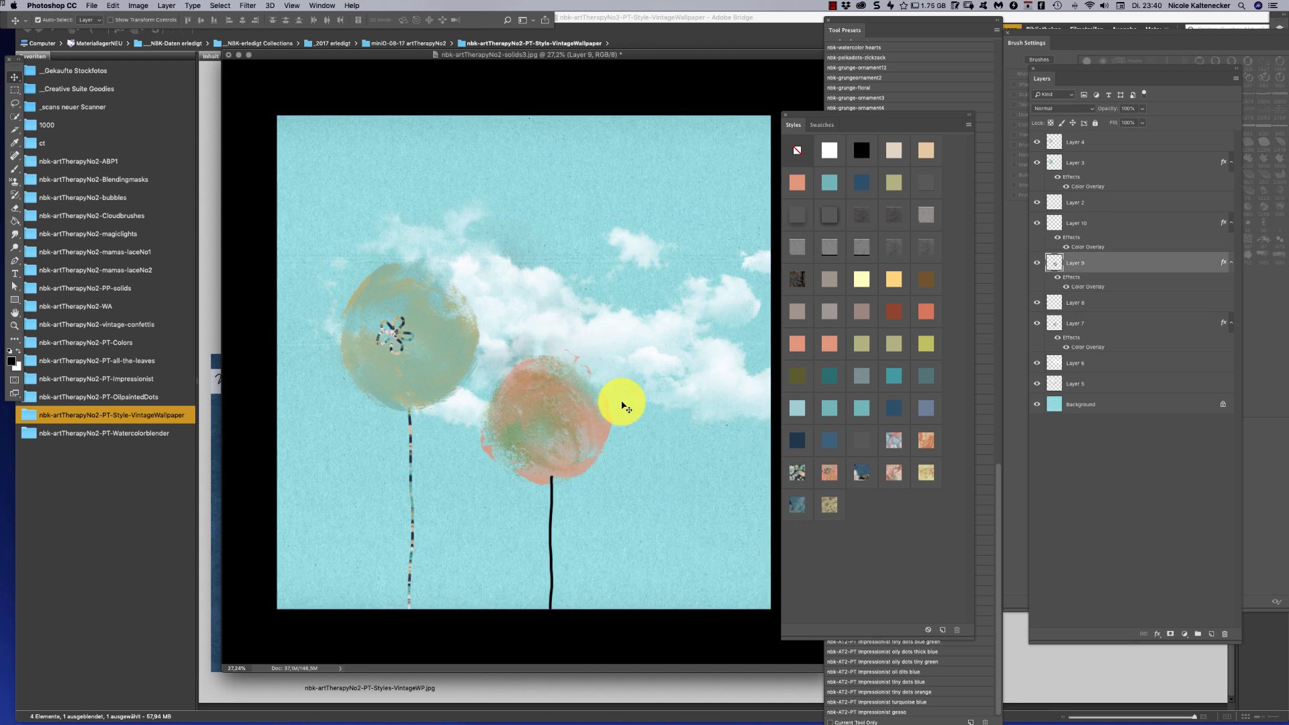
left_click_drag(860, 466, 1081, 292)
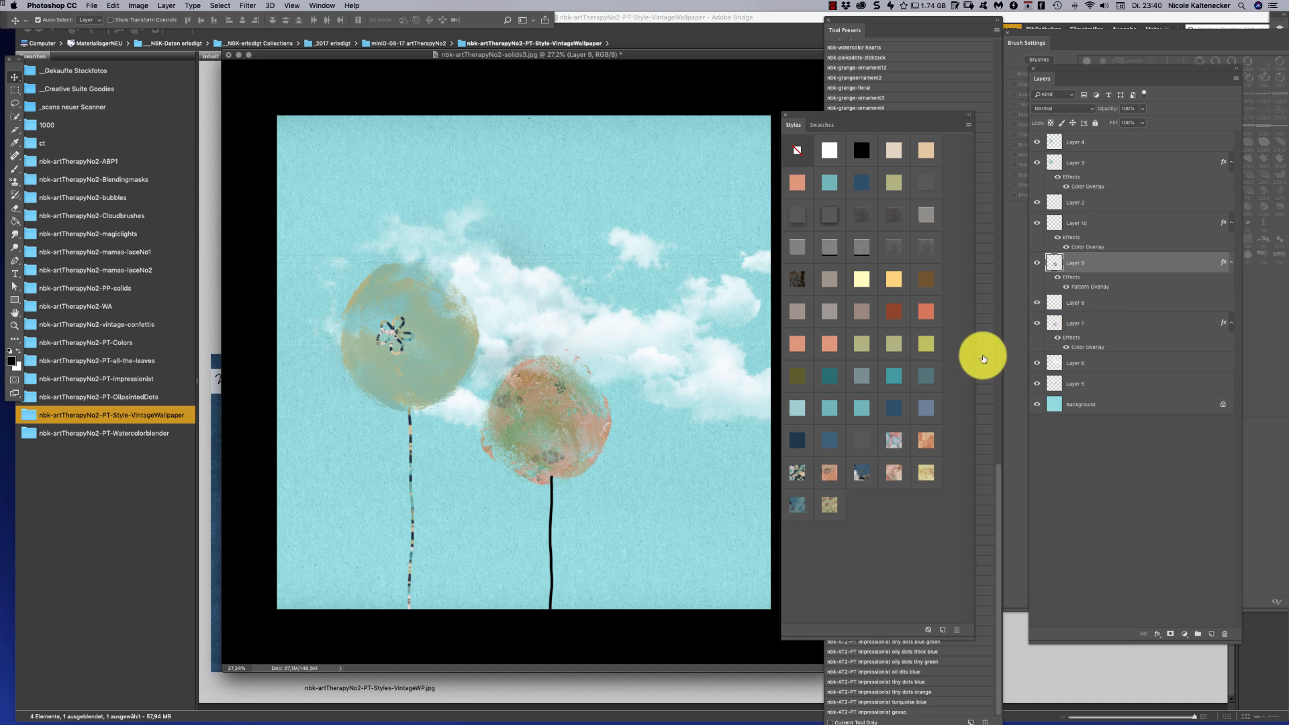
Give the olive green dot on Layer 7 a floral vintage wallpaper style and move it to the right of the patterned coral dot
left_click(1074, 351)
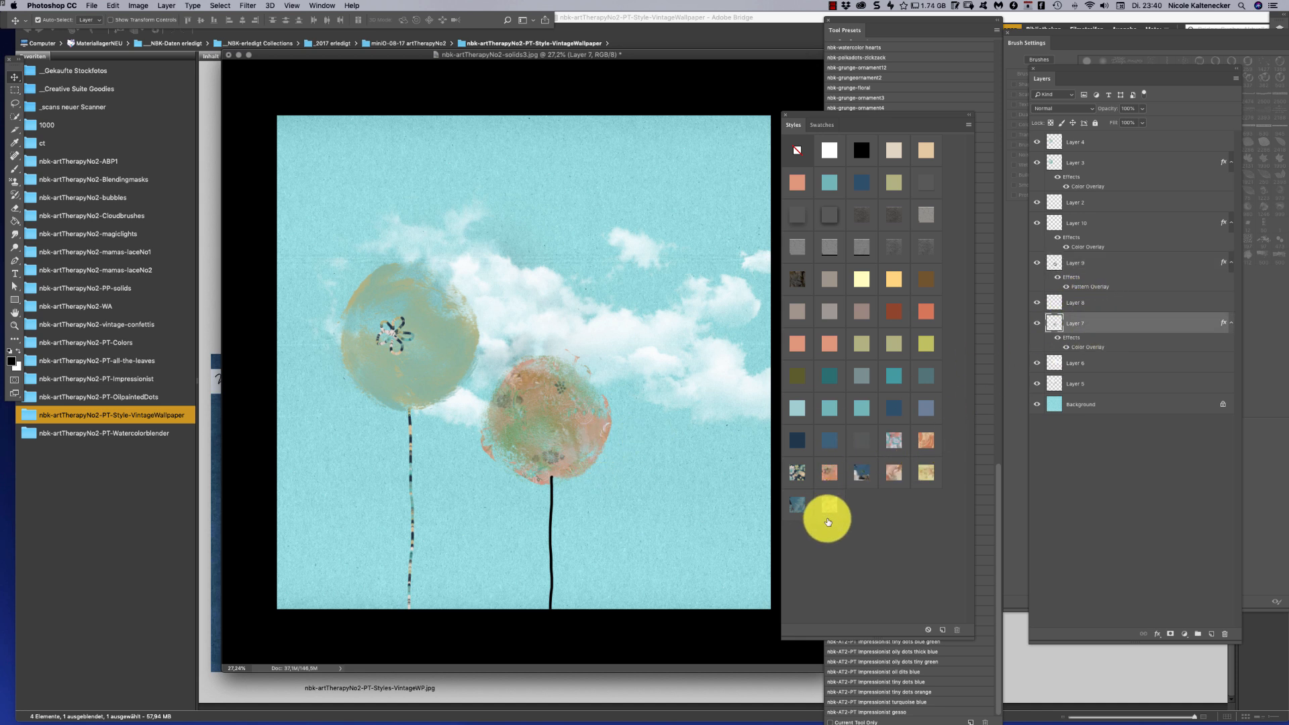
left_click(833, 468)
left_click_drag(547, 449, 692, 445)
Select Layer 4 of the large flower and give it a pink floral vintage wallpaper pattern overlay style
left_click_drag(454, 348, 526, 273)
key("super+z")
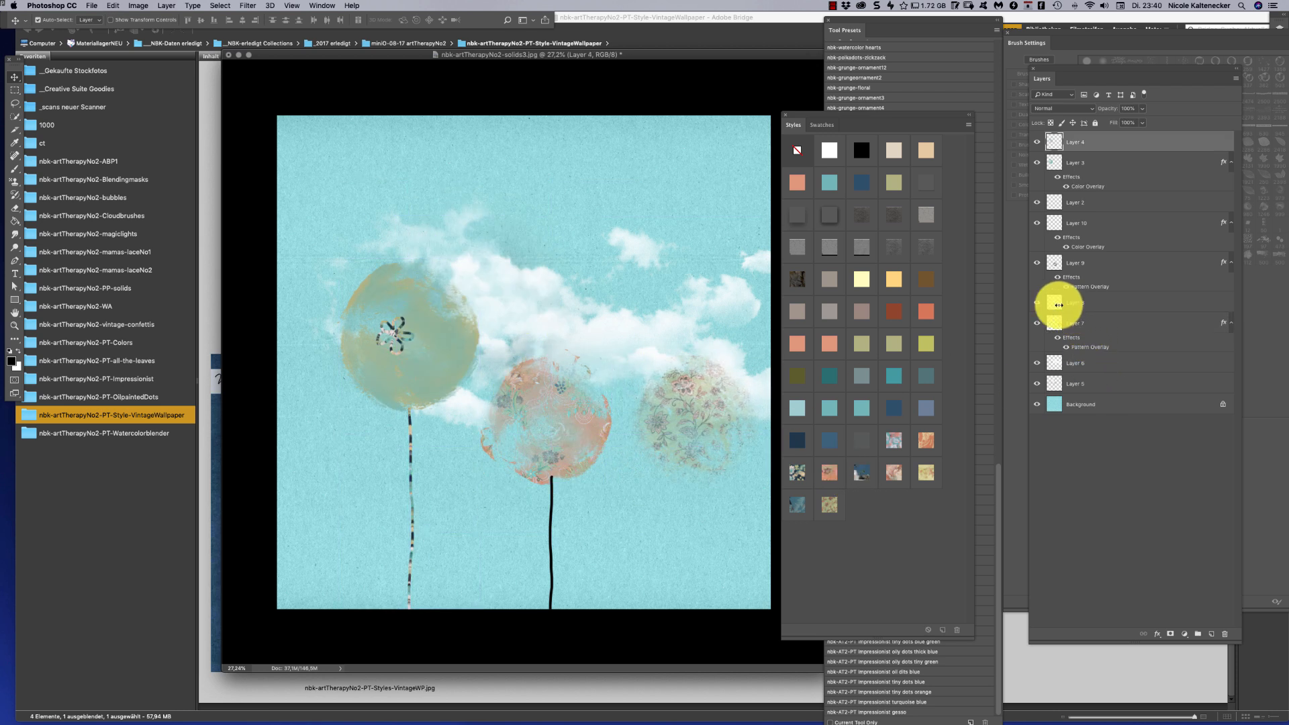
left_click(894, 436)
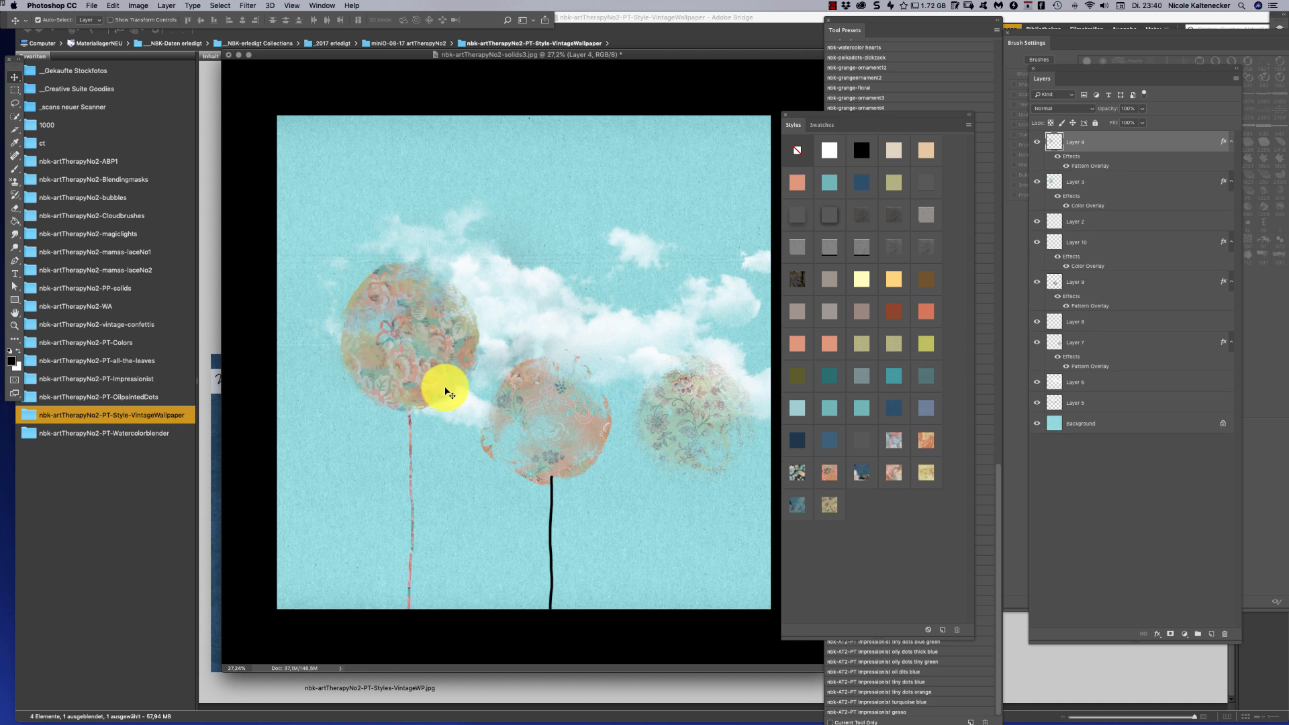
Give Layer 3 of the large flower a dark blue floral vintage wallpaper style after trying the pink and teal one, and select Layer 4
left_click(1104, 183)
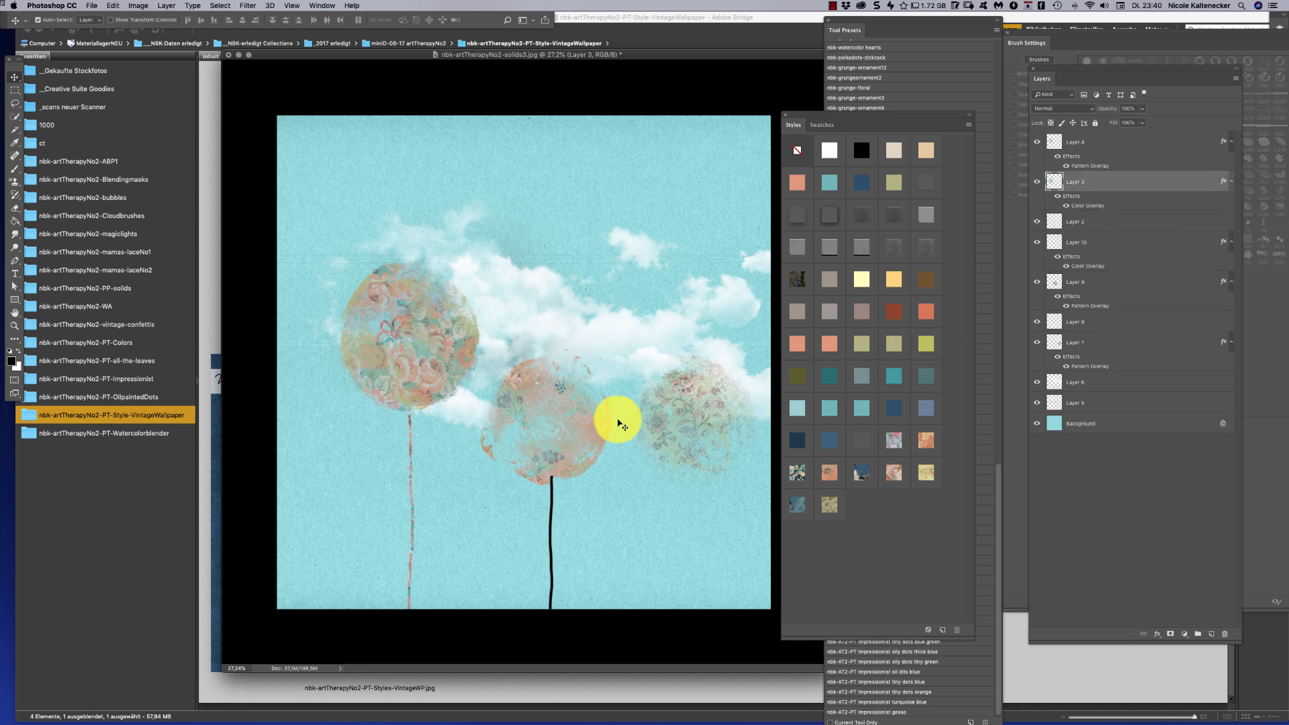
left_click(900, 441)
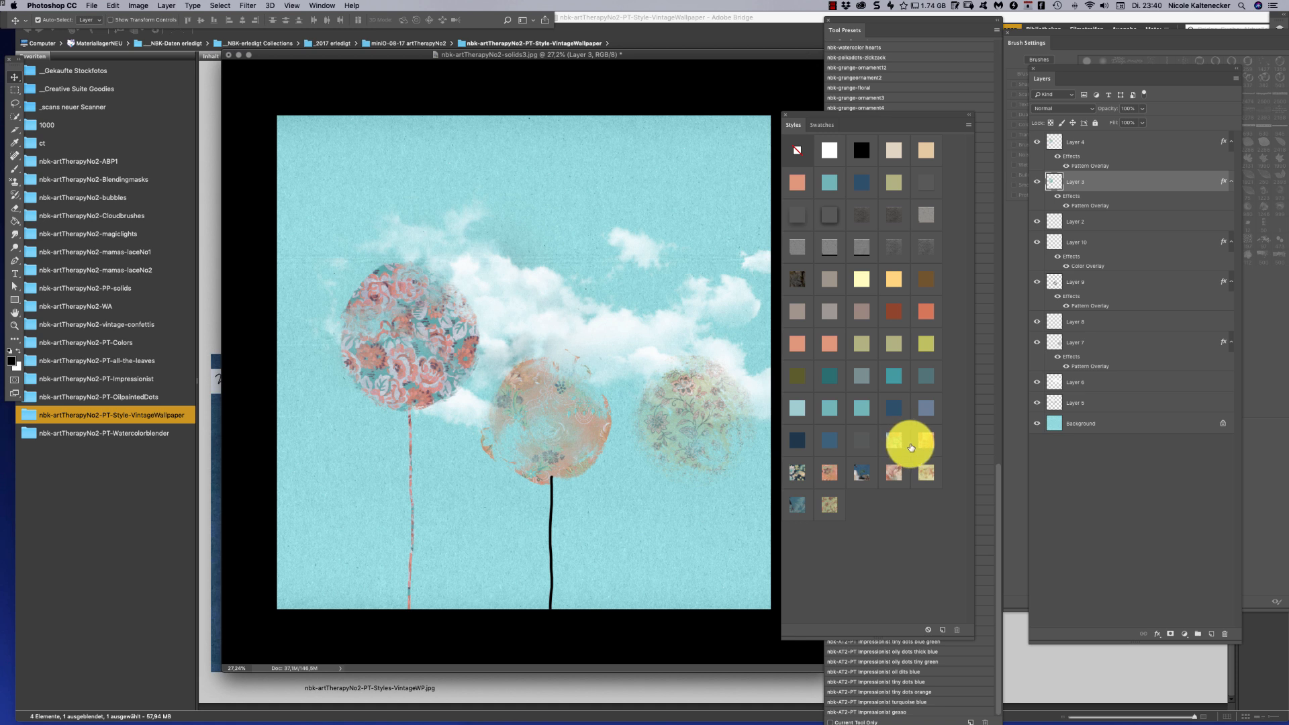
left_click(869, 465)
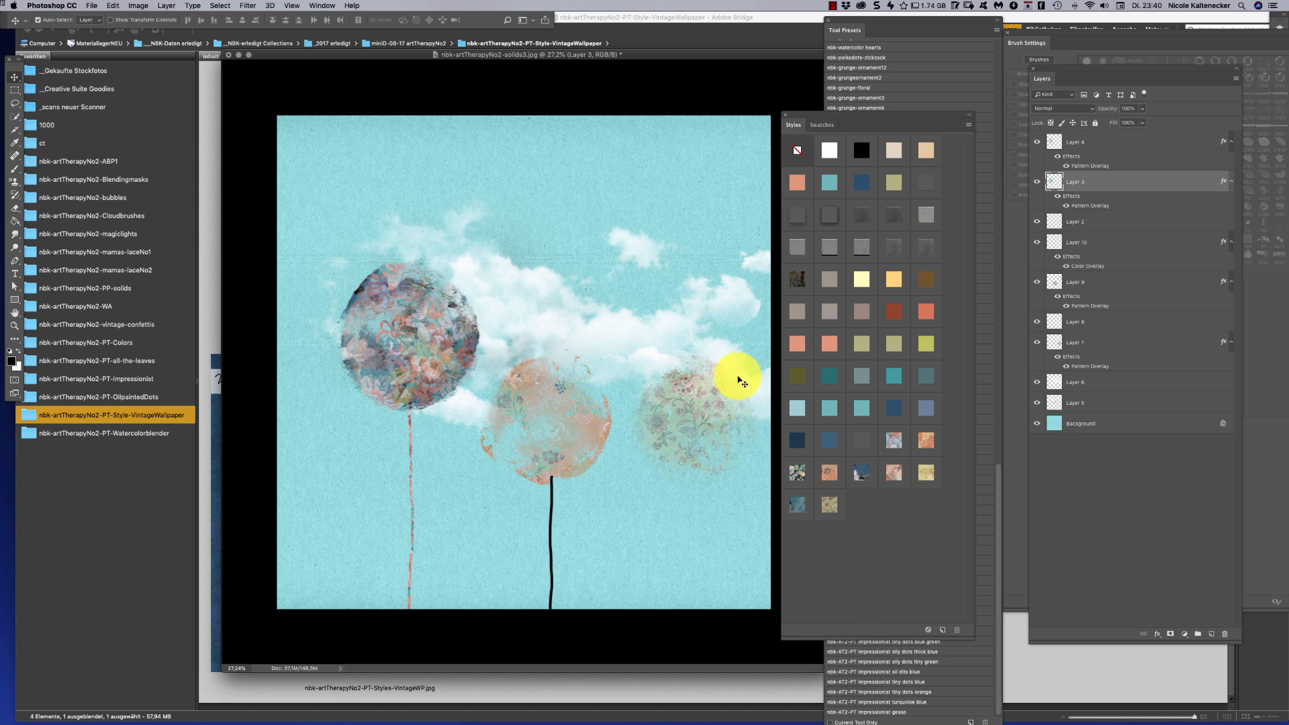
mouse_move(454, 353)
left_mouse_down()
mouse_move(585, 225)
mouse_move(426, 297)
mouse_move(457, 371)
mouse_move(475, 331)
mouse_move(474, 351)
left_mouse_up()
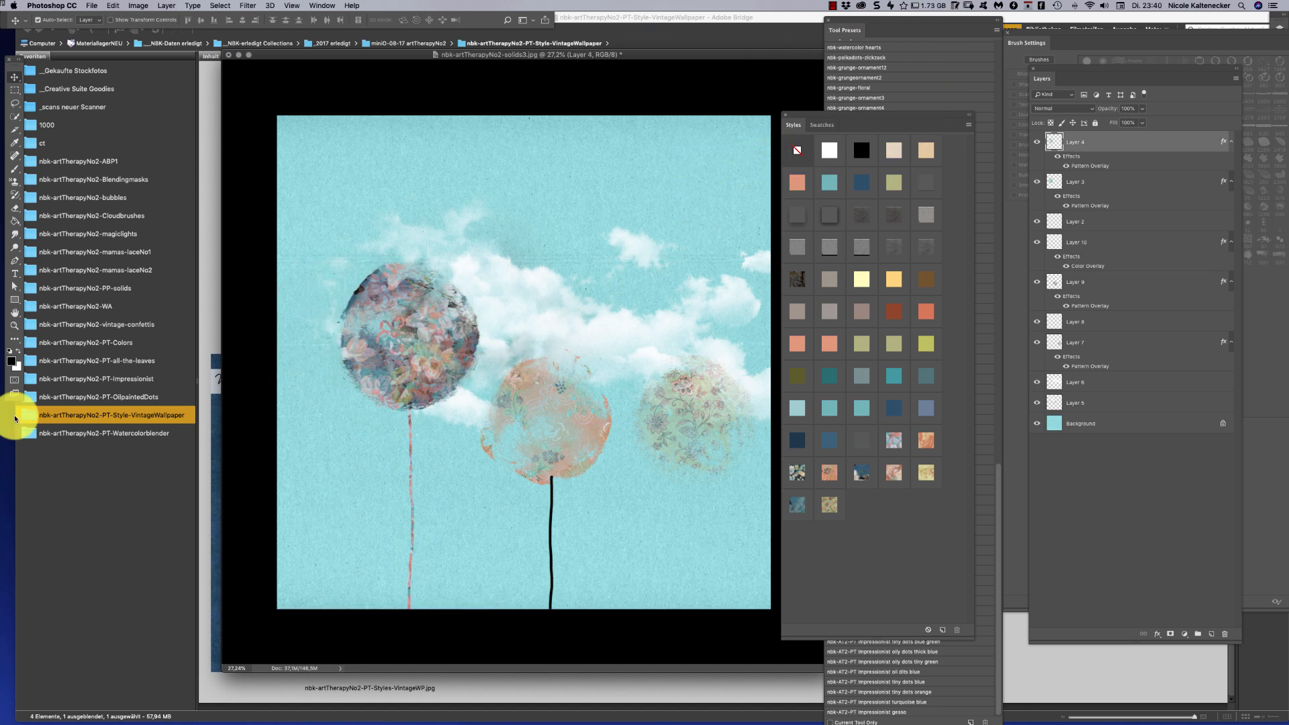
Switch to Bridge, open the nbk-artTherapyNo2-PT-Watercolorblender folder and load nbk-artTherapyNo2-PT-Watercolorblender.tpl into Photoshop
left_click(168, 454)
left_click(152, 435)
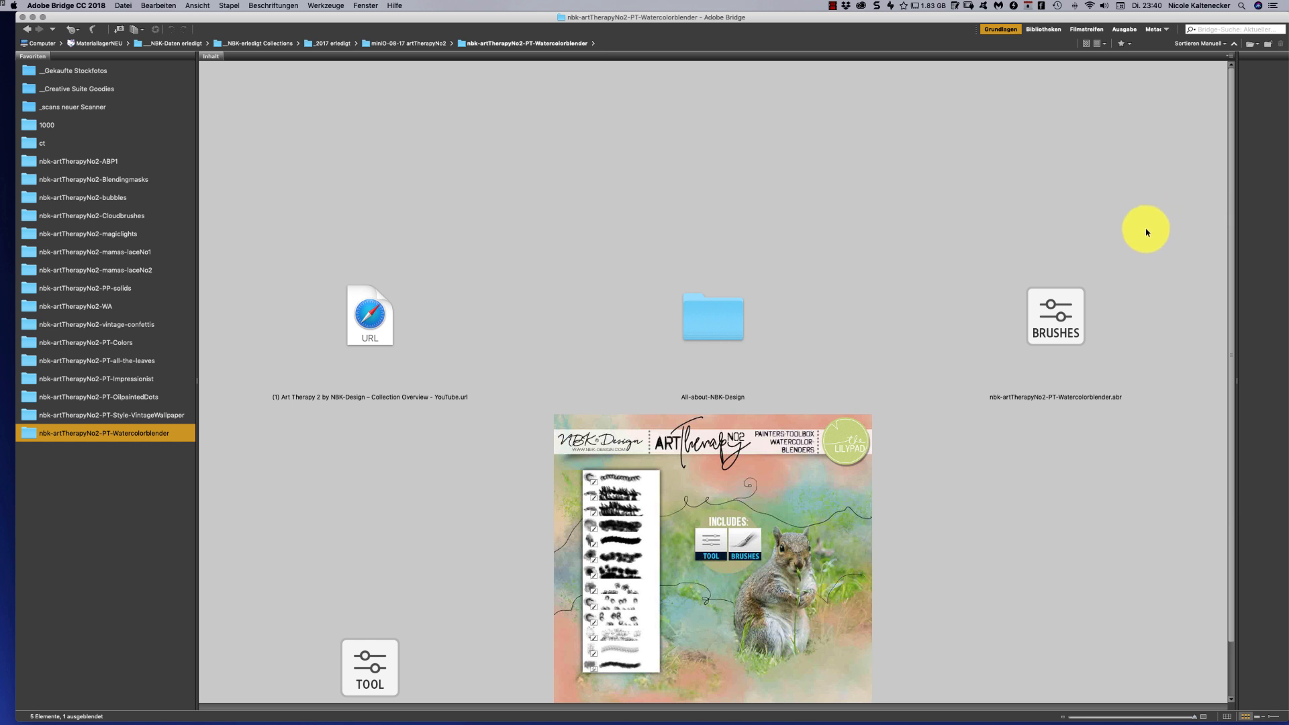
left_click(1070, 315)
left_click(1099, 433)
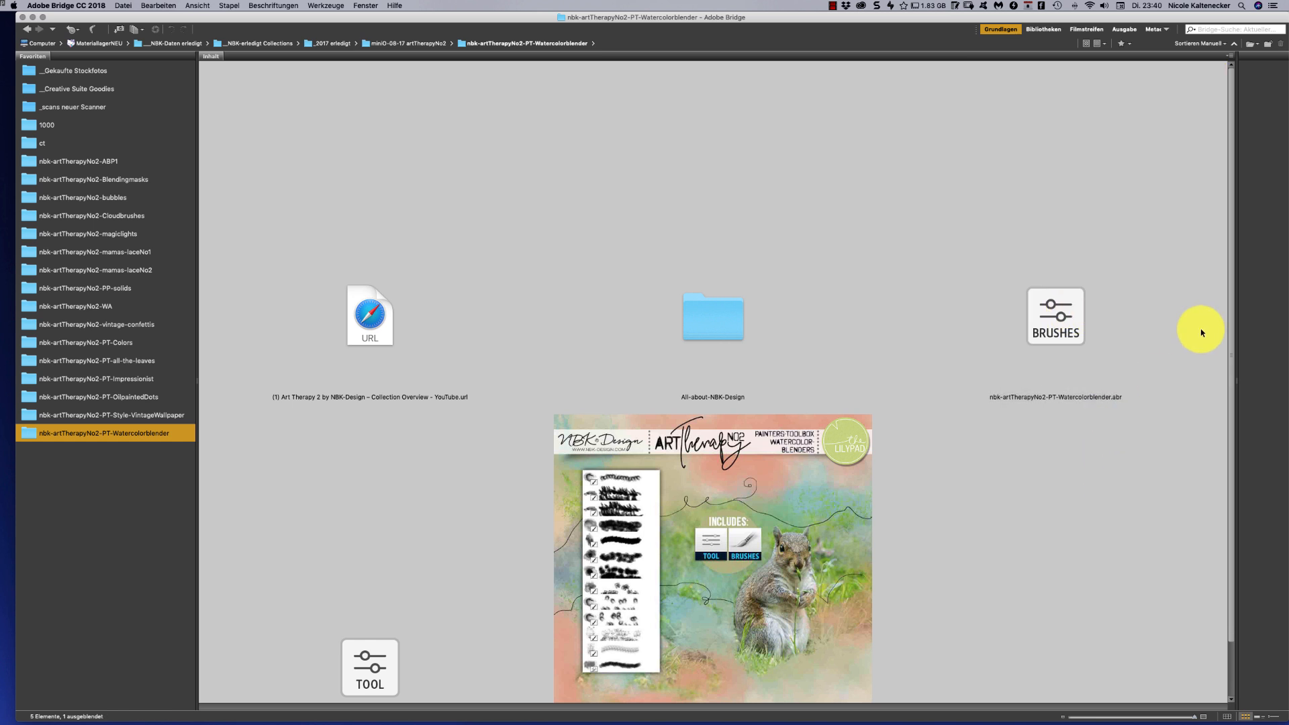
scroll(1168, 403, "down", 2)
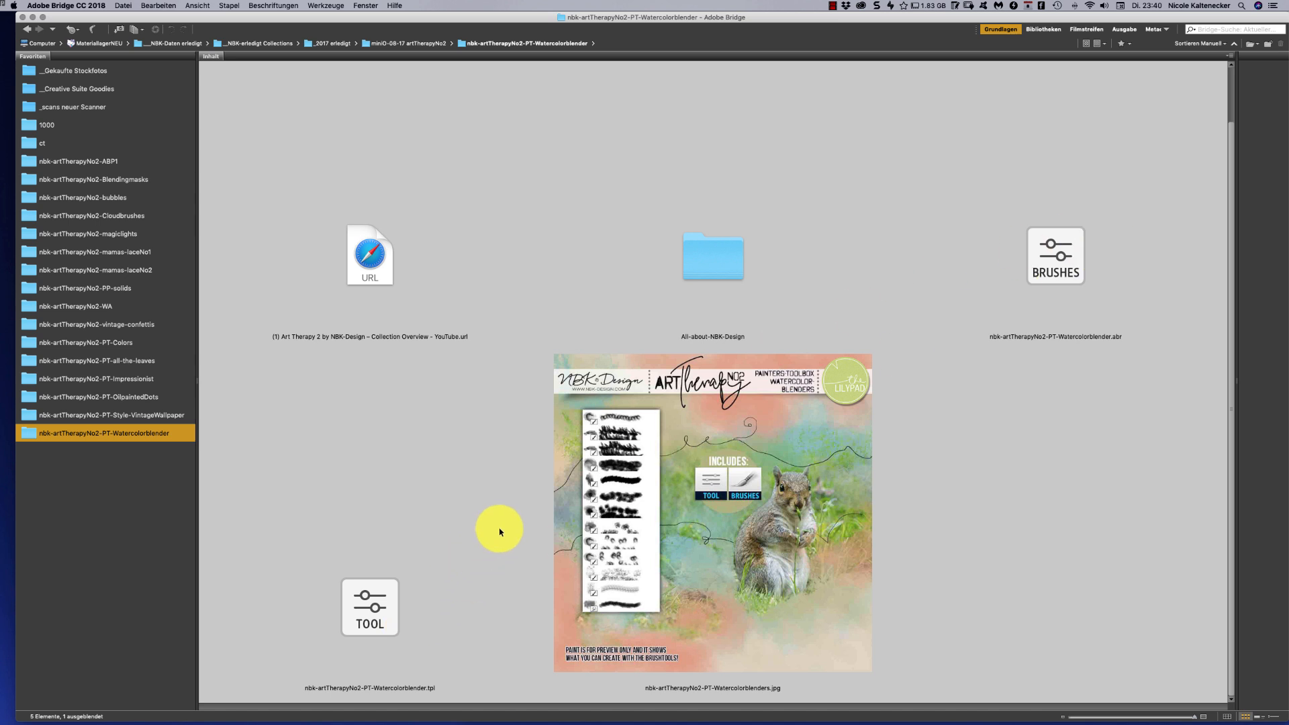
left_click(396, 594)
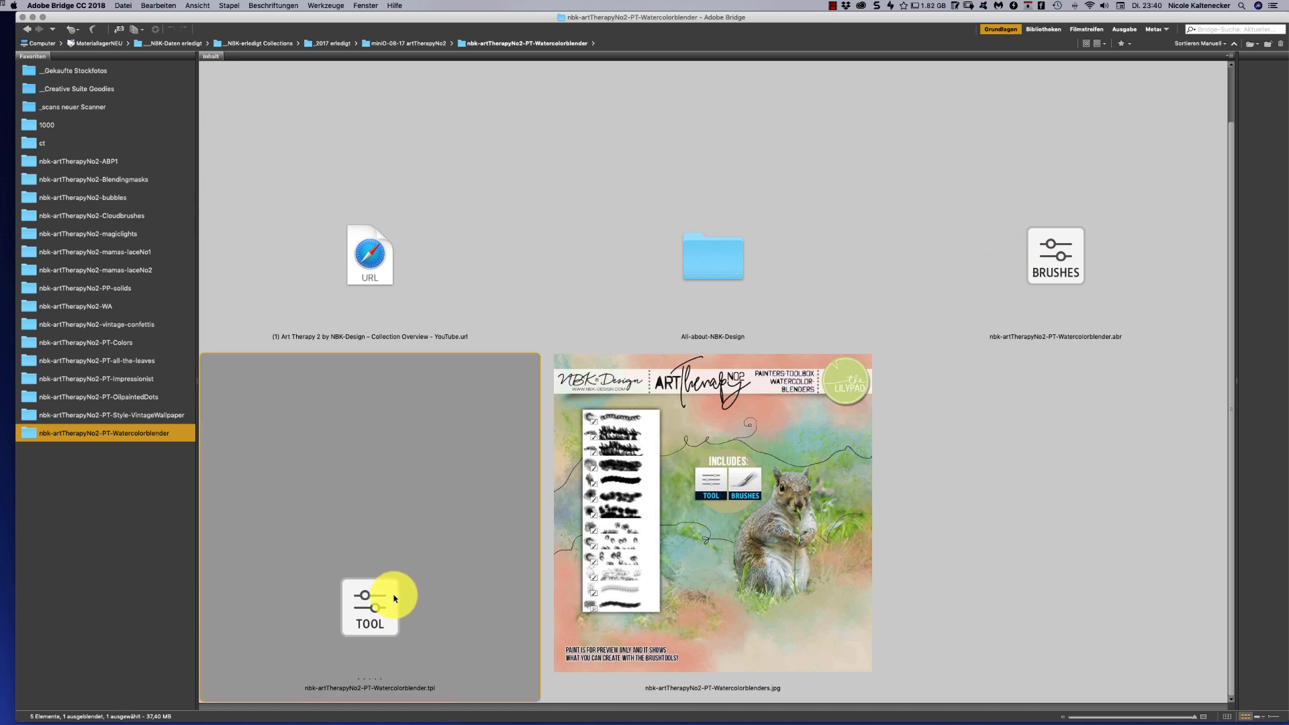
double_click(395, 597)
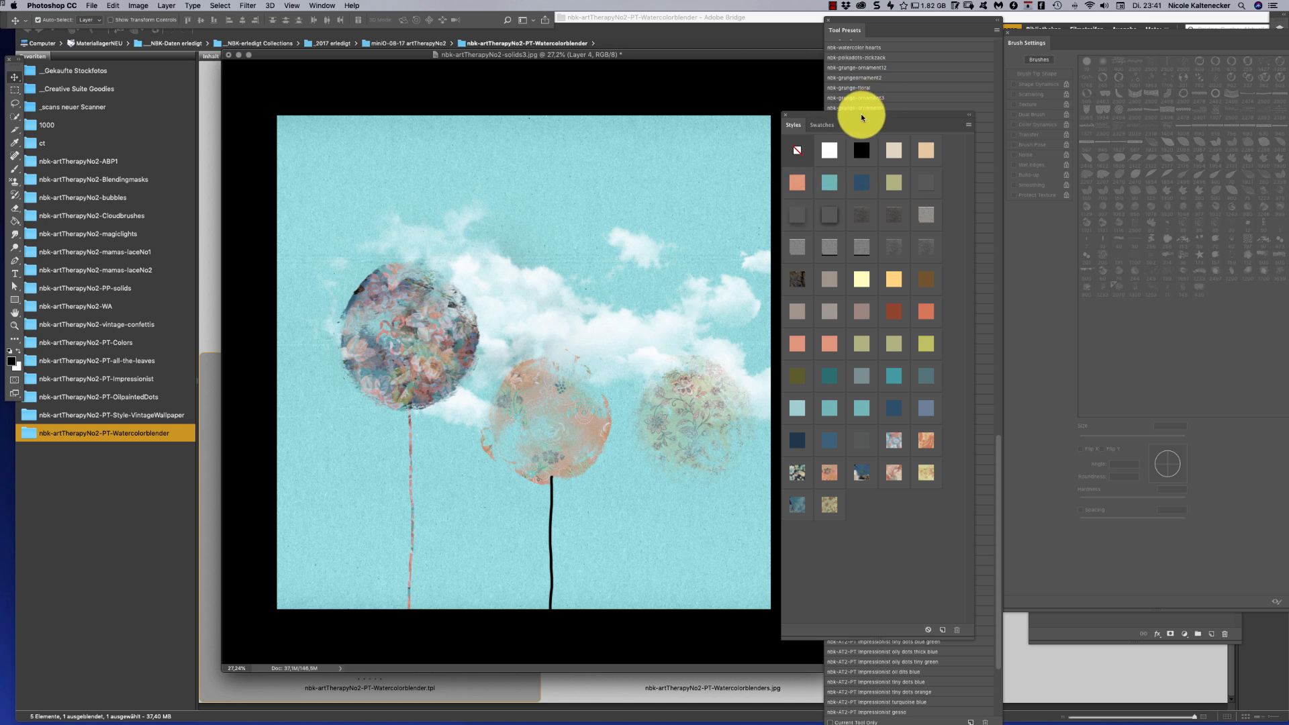
Move the Styles panel clear of the Tool Presets list
mouse_move(862, 118)
left_mouse_down()
mouse_move(1150, 72)
mouse_move(1110, 52)
mouse_move(1110, 64)
left_mouse_up()
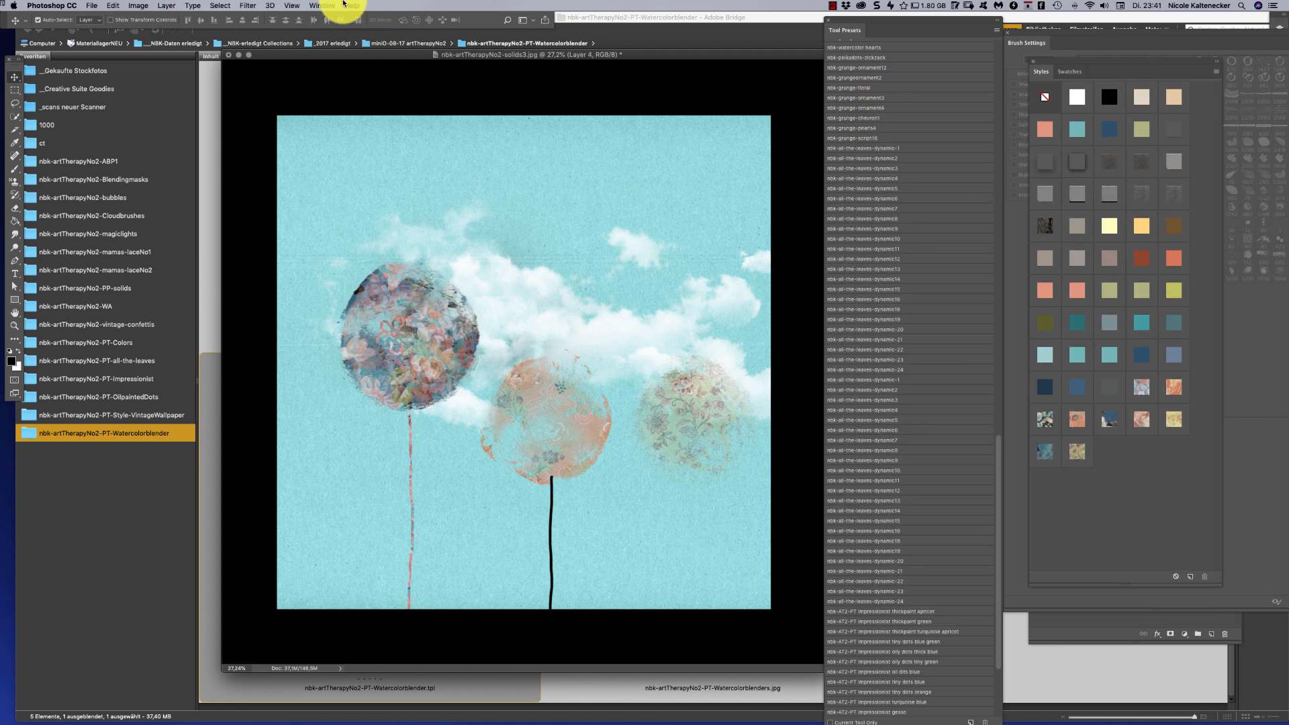
left_click(323, 6)
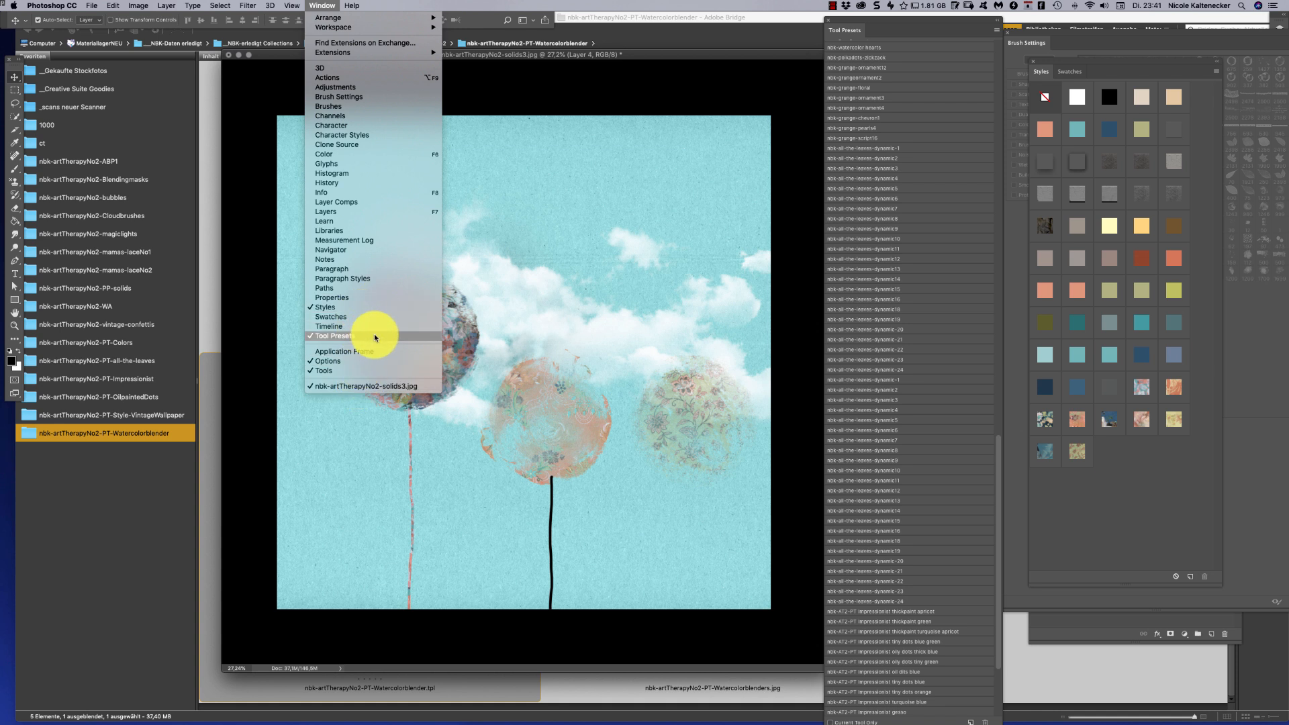
left_click(549, 224)
Select and delete all the painted flowers and clouds, and add a new empty layer above the turquoise background
left_click_drag(750, 149, 245, 565)
key("Delete")
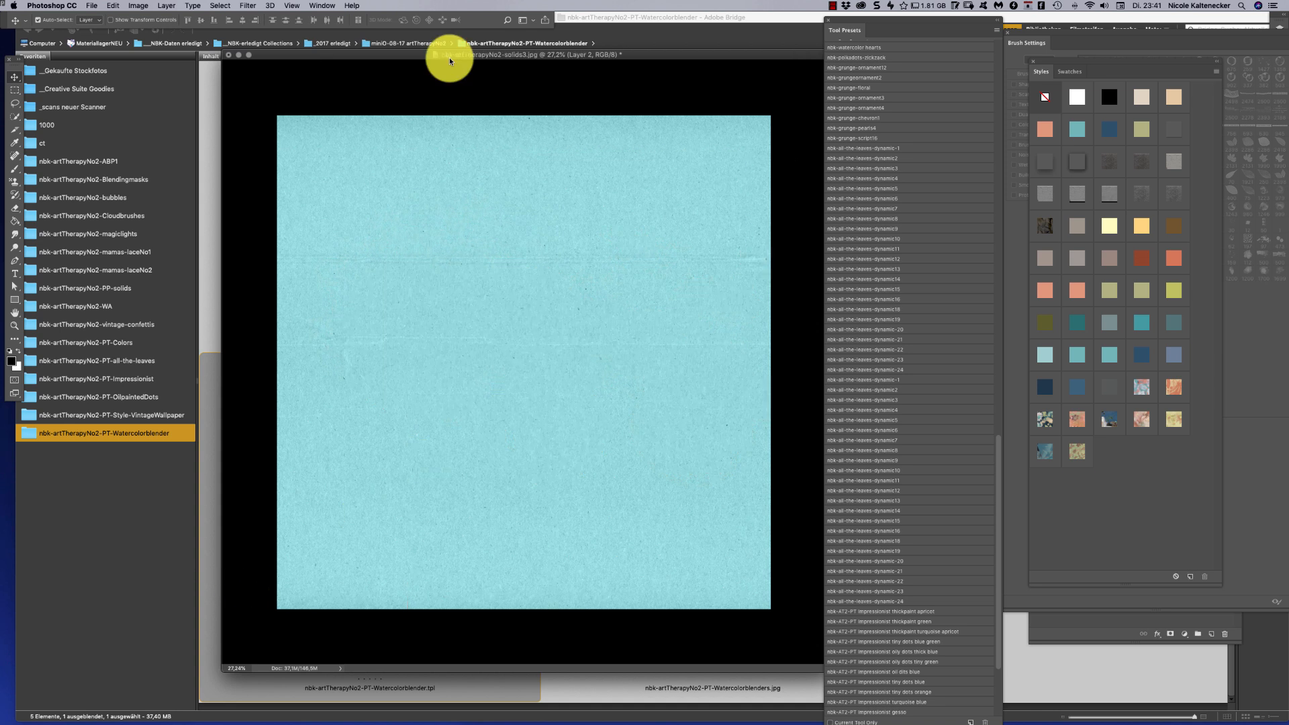
key("super+shift+n")
key("Return")
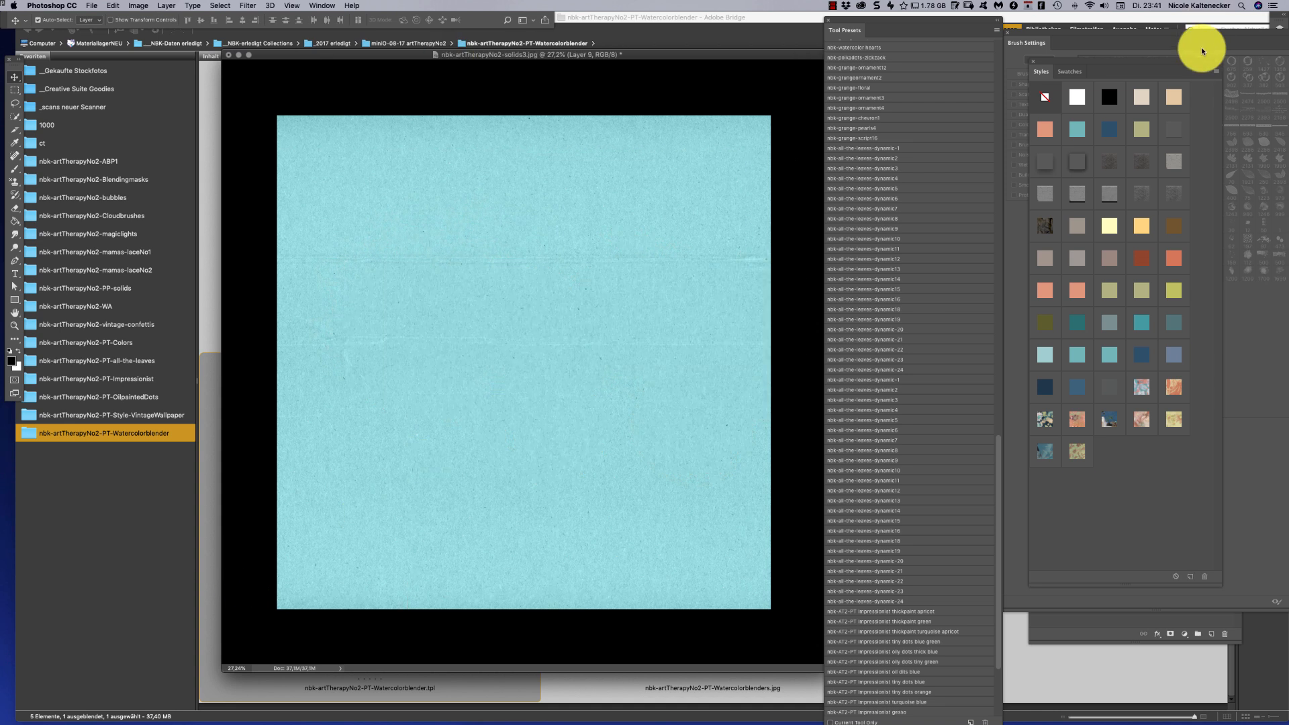
Paint broad black watercolor strokes across the middle of the canvas with the nbk-AT2-PT watercolorblender1 tool preset
scroll(965, 718, "down", 5)
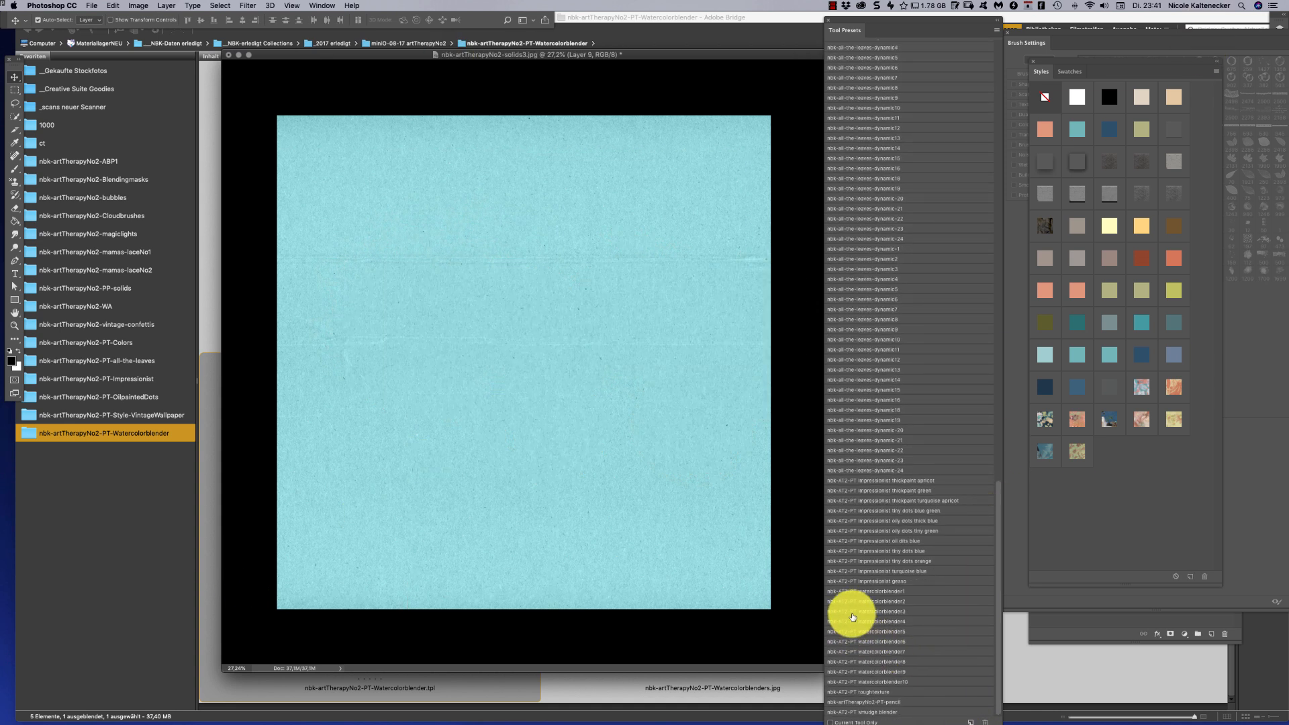
left_click(873, 591)
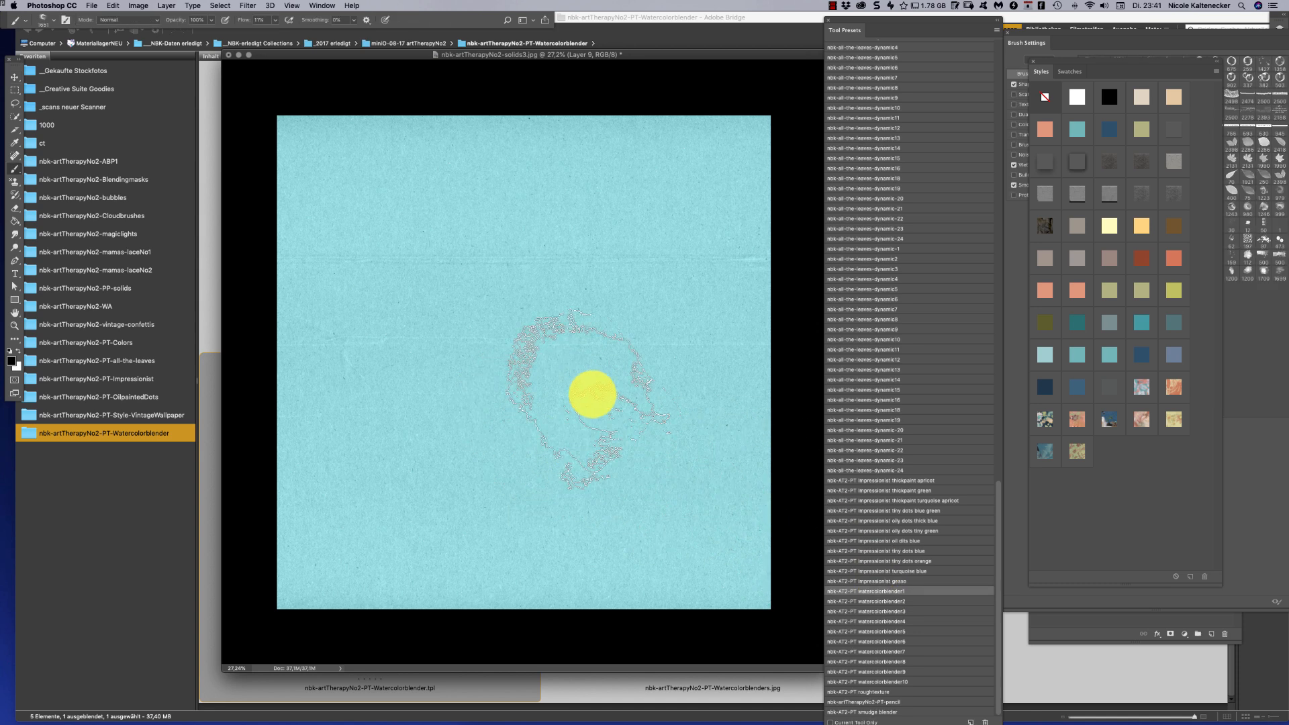
mouse_move(591, 392)
left_mouse_down()
mouse_move(659, 332)
mouse_move(810, 277)
mouse_move(686, 284)
mouse_move(447, 263)
mouse_move(481, 301)
mouse_move(455, 352)
mouse_move(498, 394)
mouse_move(528, 341)
mouse_move(403, 361)
left_mouse_up()
mouse_move(300, 358)
left_mouse_down()
mouse_move(405, 374)
mouse_move(365, 357)
mouse_move(329, 299)
mouse_move(340, 283)
mouse_move(440, 369)
mouse_move(550, 345)
mouse_move(638, 288)
left_mouse_up()
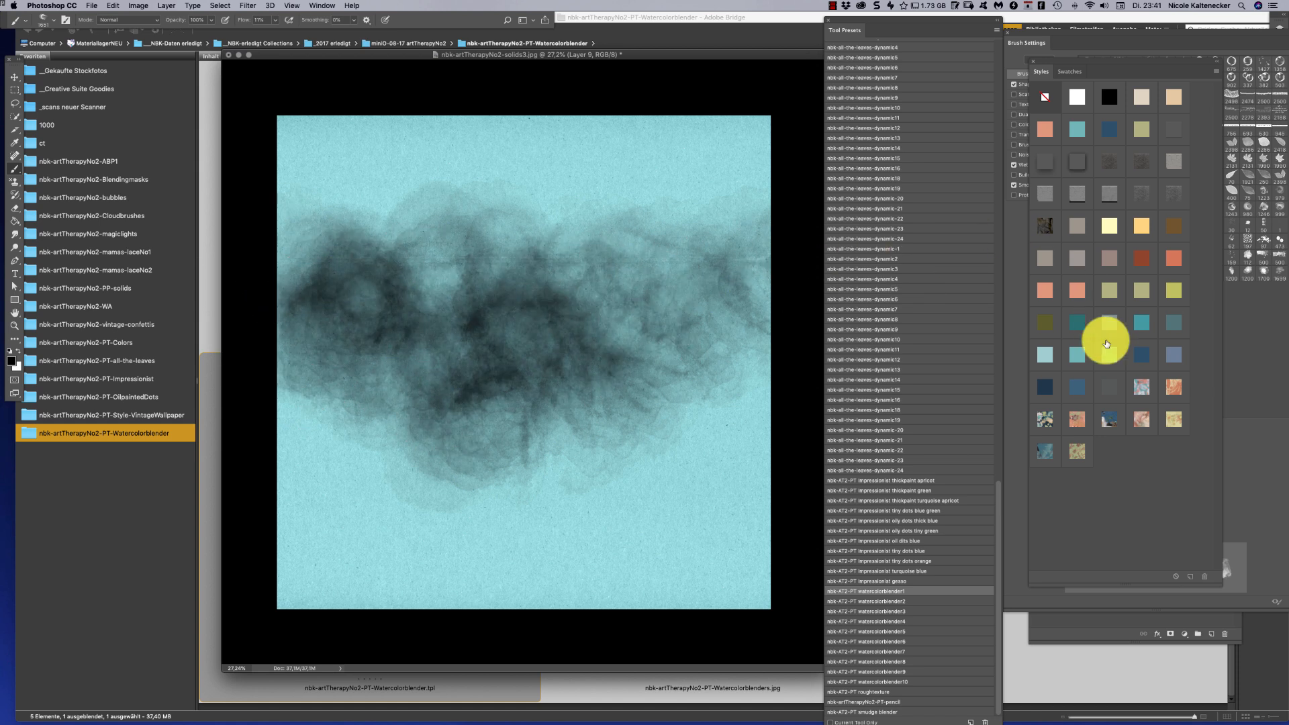
Give the painted watercolor layer a dark blue color overlay style and extend it with more strokes across the canvas
key("super+z")
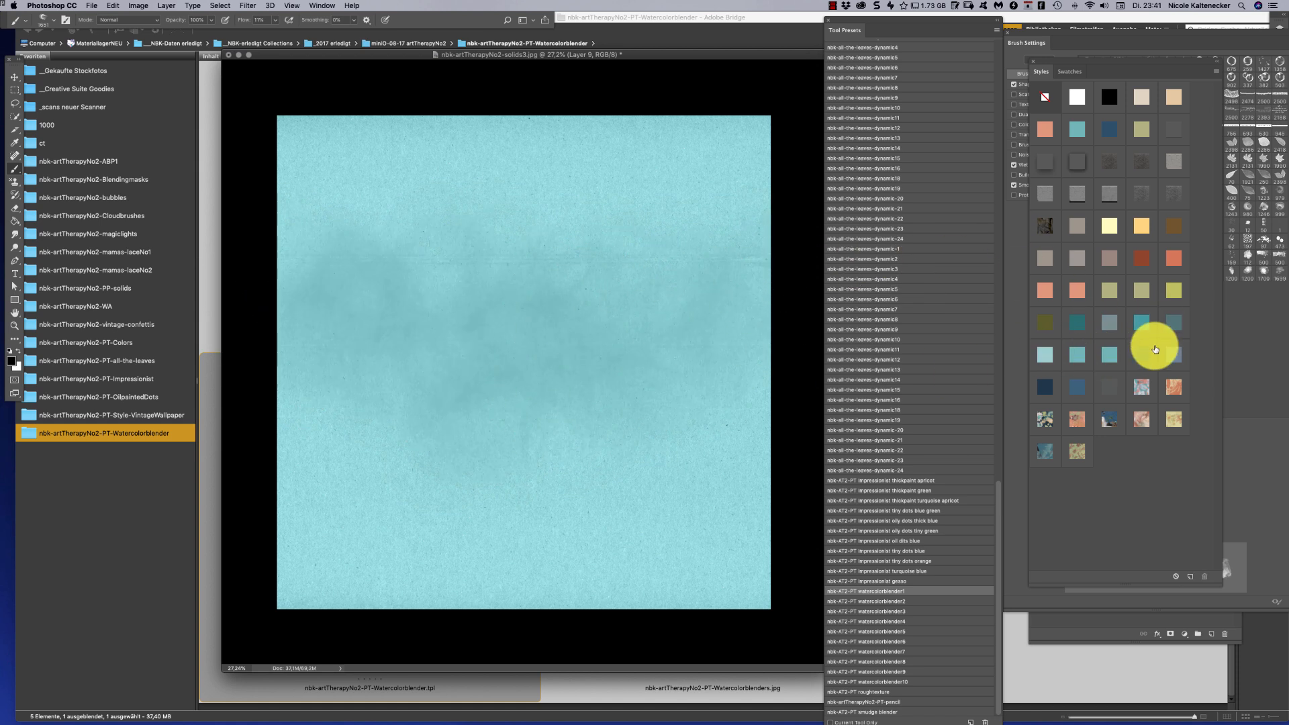
key("super+shift+z")
left_click_drag(675, 317, 834, 360)
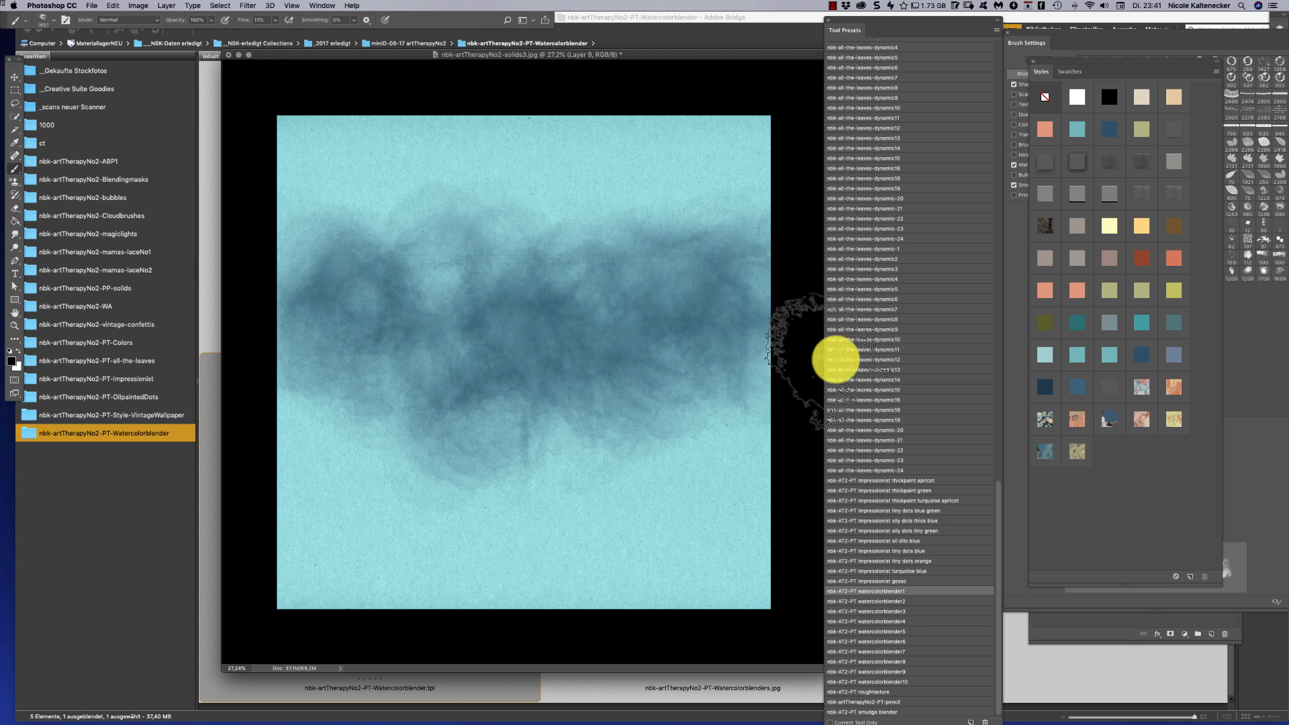
mouse_move(656, 337)
left_mouse_down()
mouse_move(742, 386)
mouse_move(396, 396)
mouse_move(336, 413)
left_mouse_up()
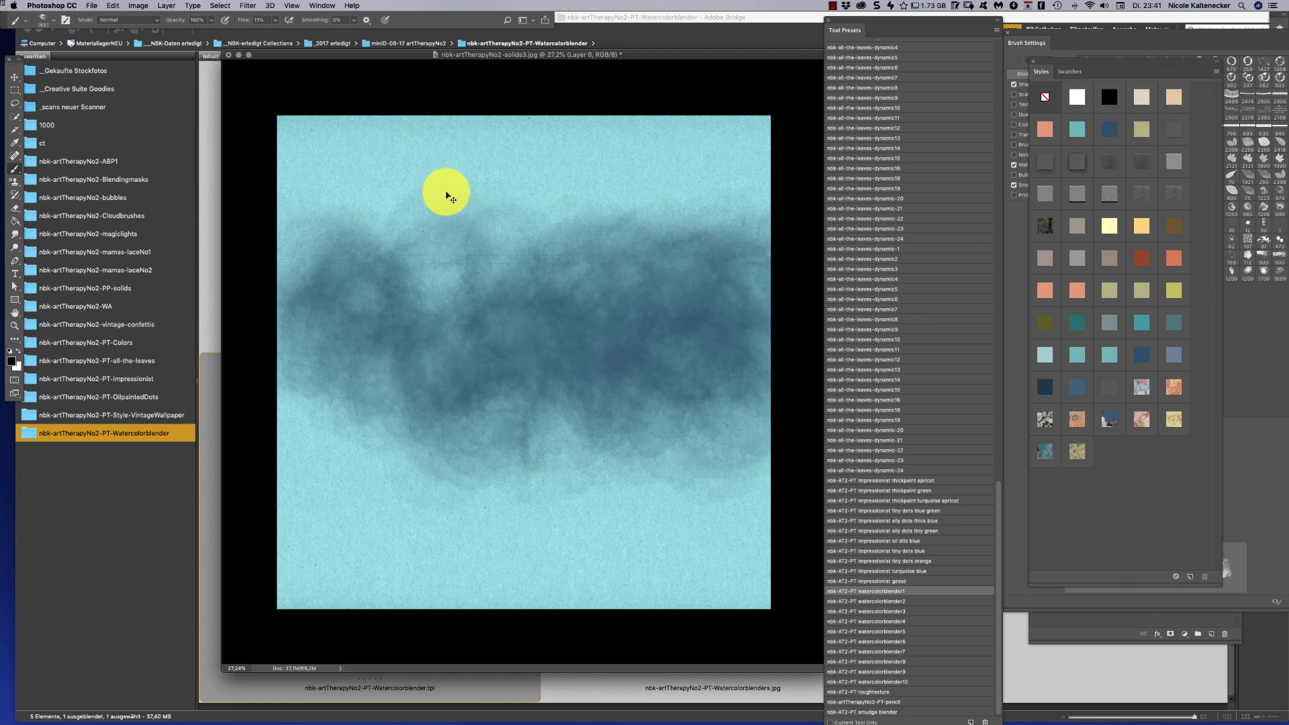
Paint the left part of the canvas on a new layer with watercolorblender2 and apply the olive green color overlay style
key("super+shift+n")
key("Return")
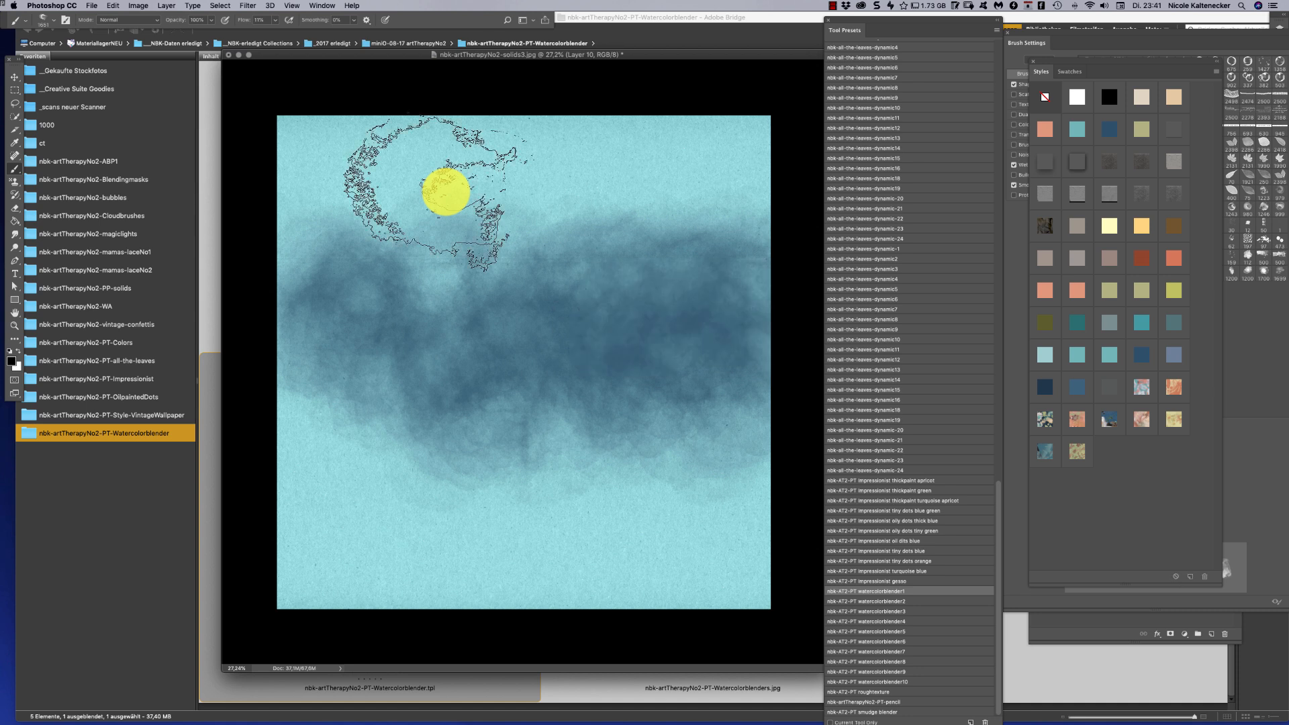
left_click(906, 602)
mouse_move(248, 374)
left_mouse_down()
mouse_move(307, 421)
mouse_move(308, 477)
mouse_move(247, 383)
mouse_move(310, 253)
mouse_move(360, 441)
mouse_move(373, 384)
mouse_move(345, 291)
mouse_move(392, 268)
mouse_move(316, 374)
mouse_move(437, 308)
left_mouse_up()
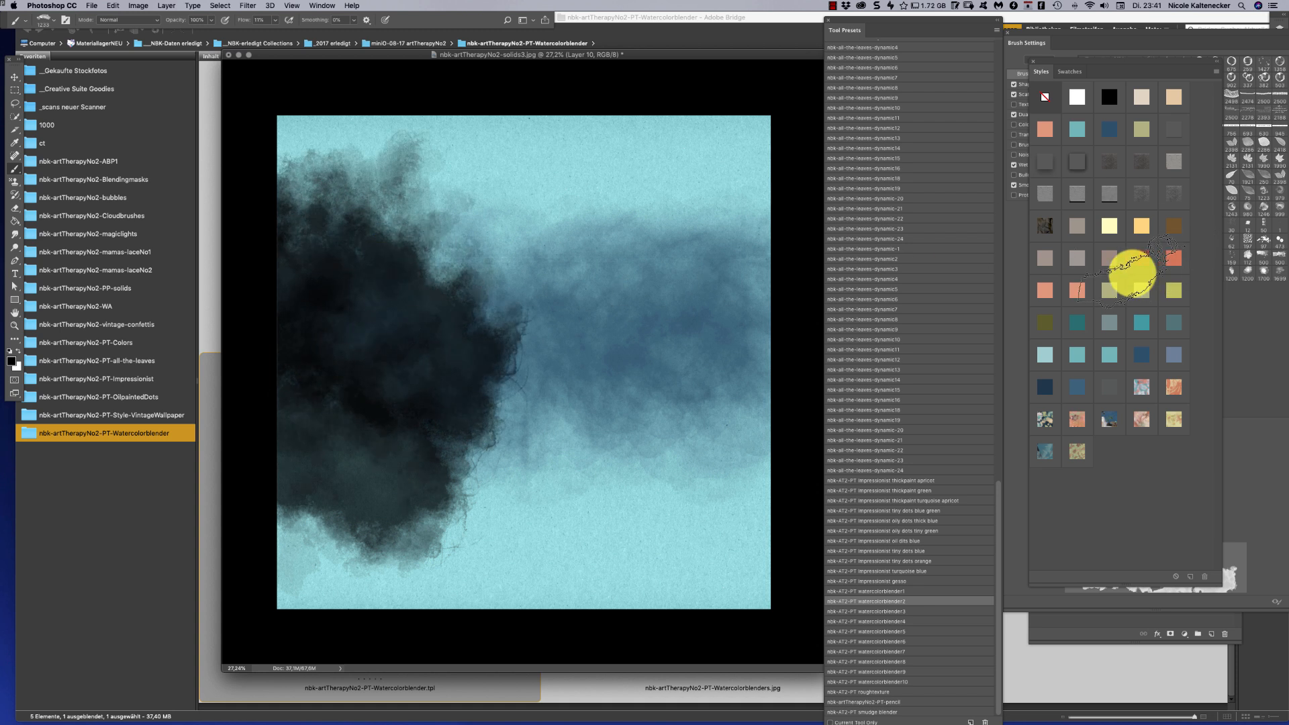
left_click(1138, 136)
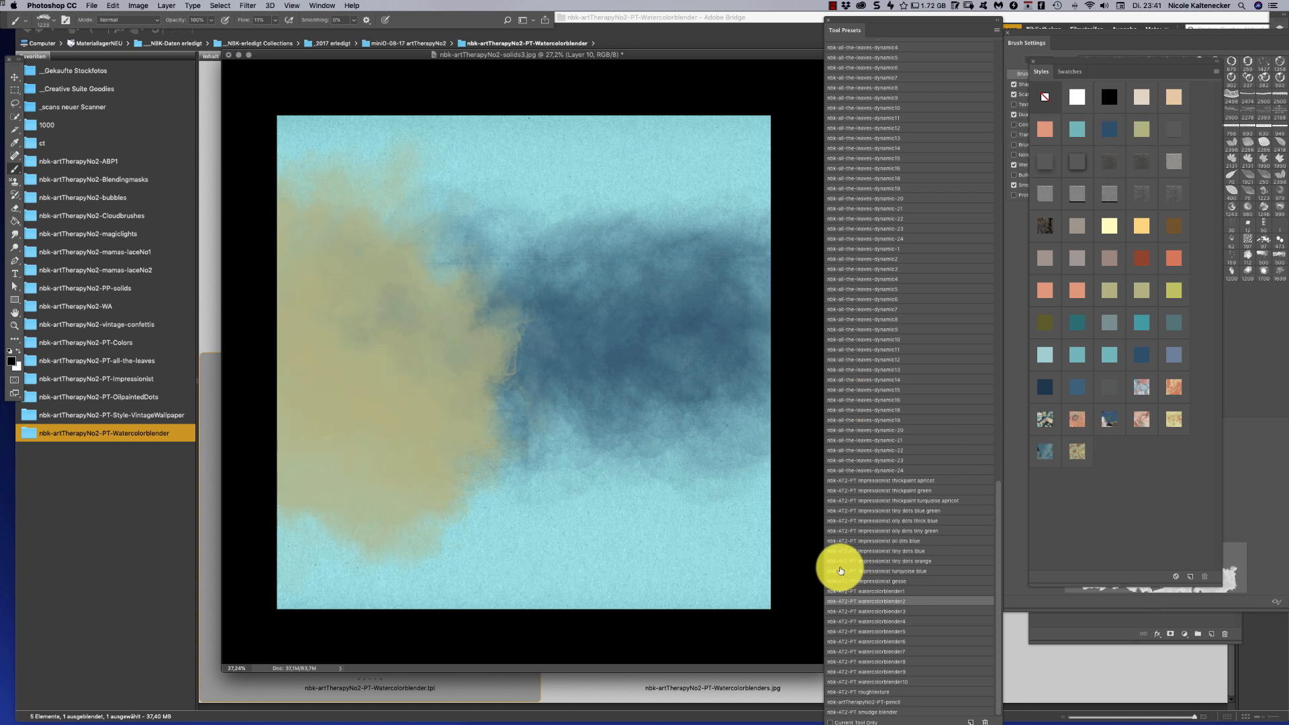
Try watercolorblender3 with a few strokes over the blue area at the right of the canvas, and undo them
left_click(893, 611)
mouse_move(673, 337)
left_mouse_down()
mouse_move(690, 403)
mouse_move(719, 288)
left_mouse_up()
mouse_move(732, 235)
left_mouse_down()
mouse_move(696, 406)
mouse_move(746, 282)
left_mouse_up()
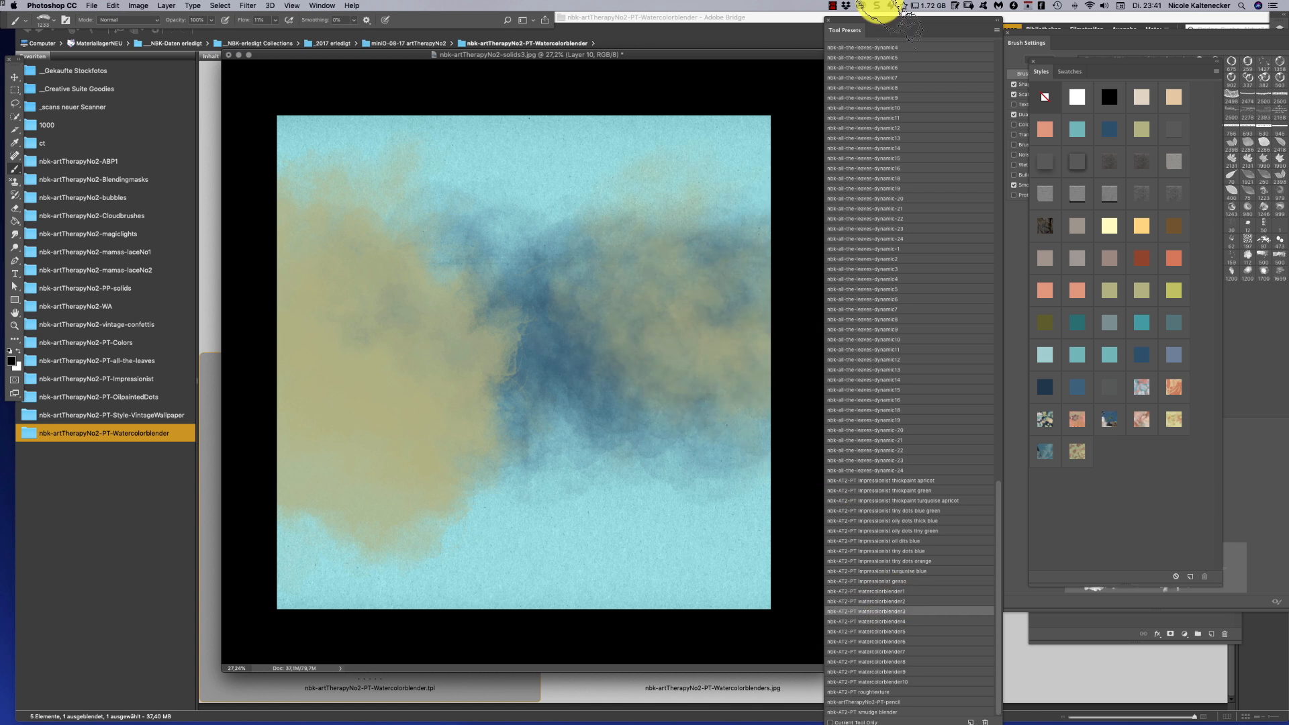
key("super+z")
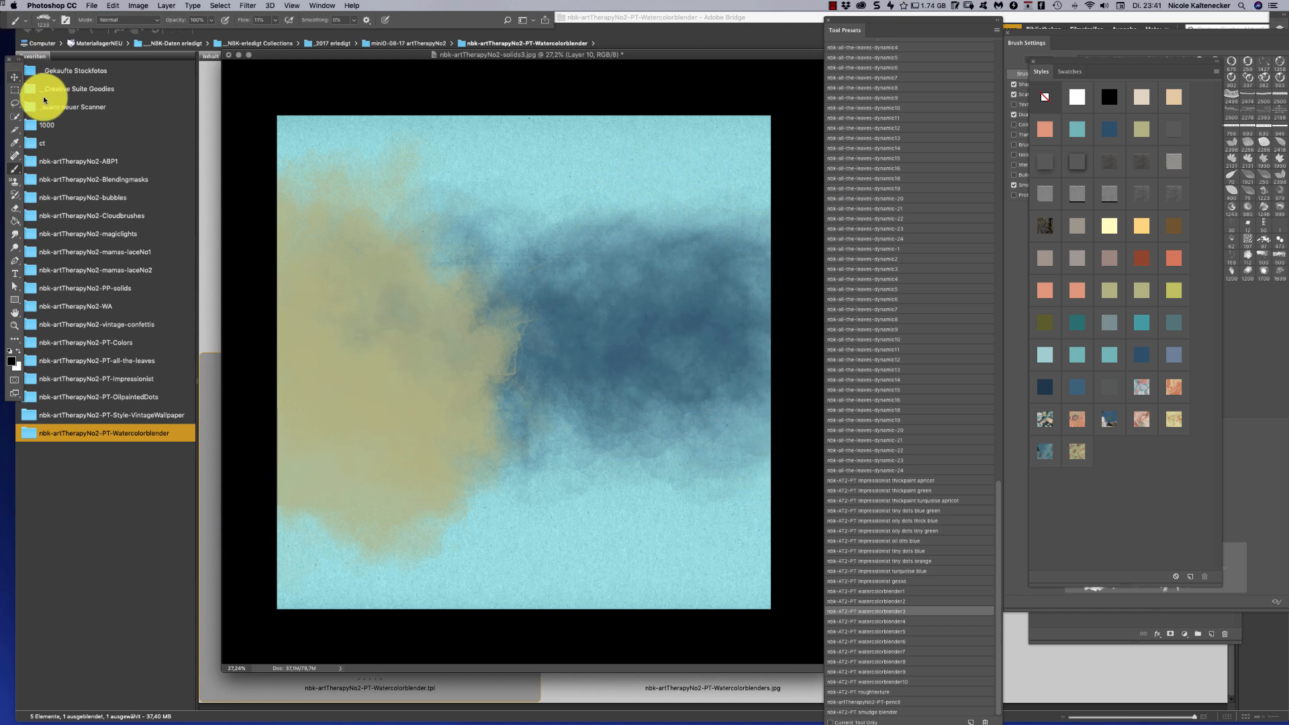
Switch to Bridge, browse to the _OOmpf Bilder folder in __Gekaufte Stockfotos and open the field path photo 003.jpg in Photoshop
left_click(151, 523)
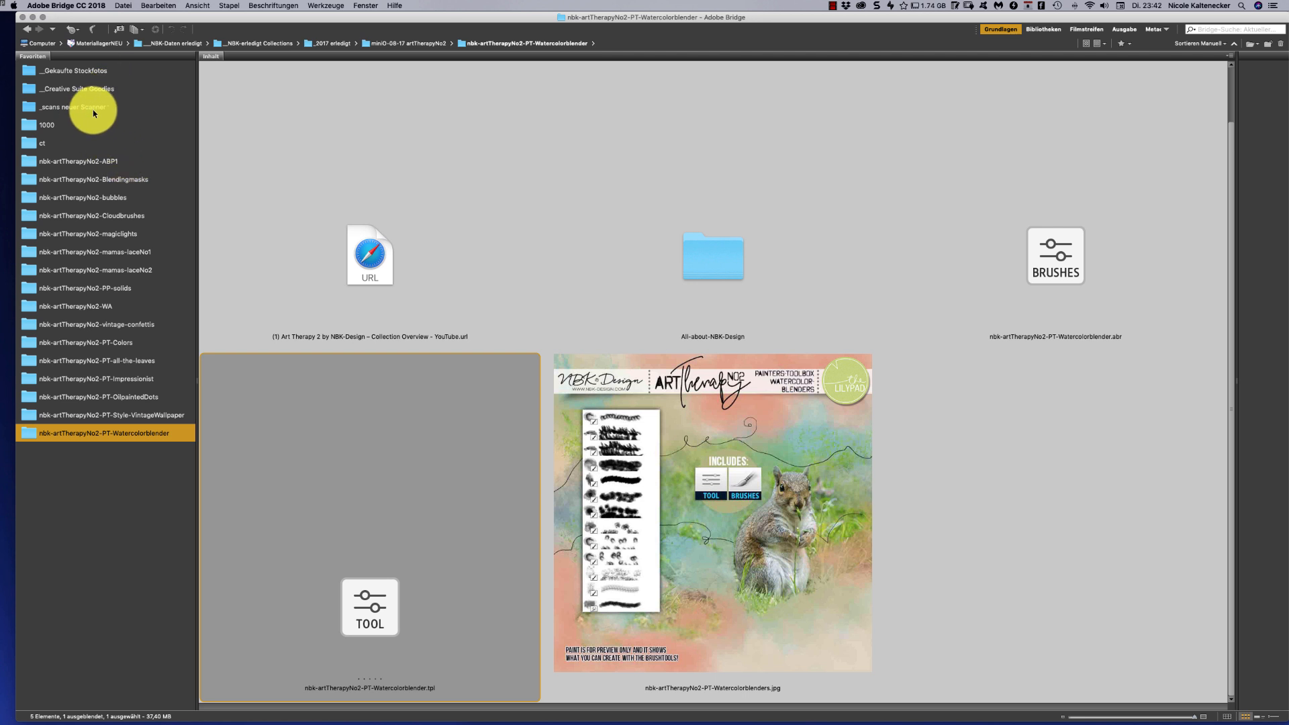
left_click(100, 74)
double_click(377, 326)
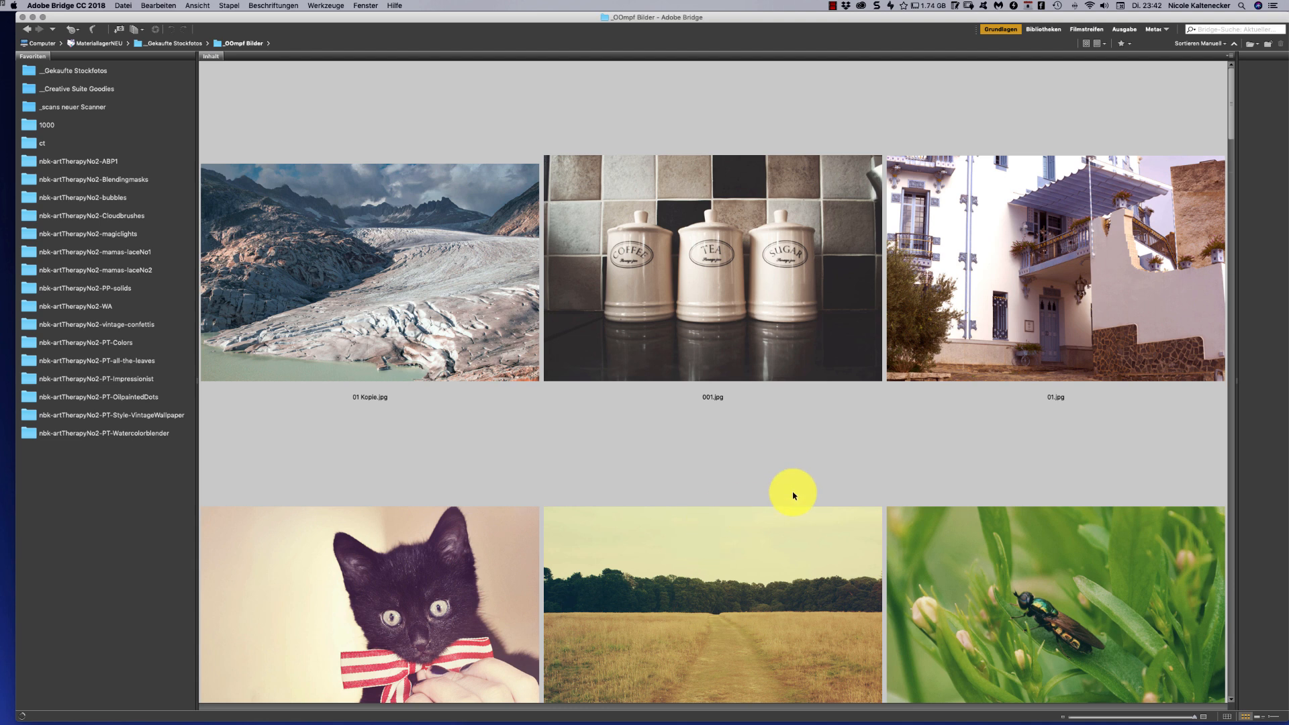
left_click_drag(761, 476, 460, 613)
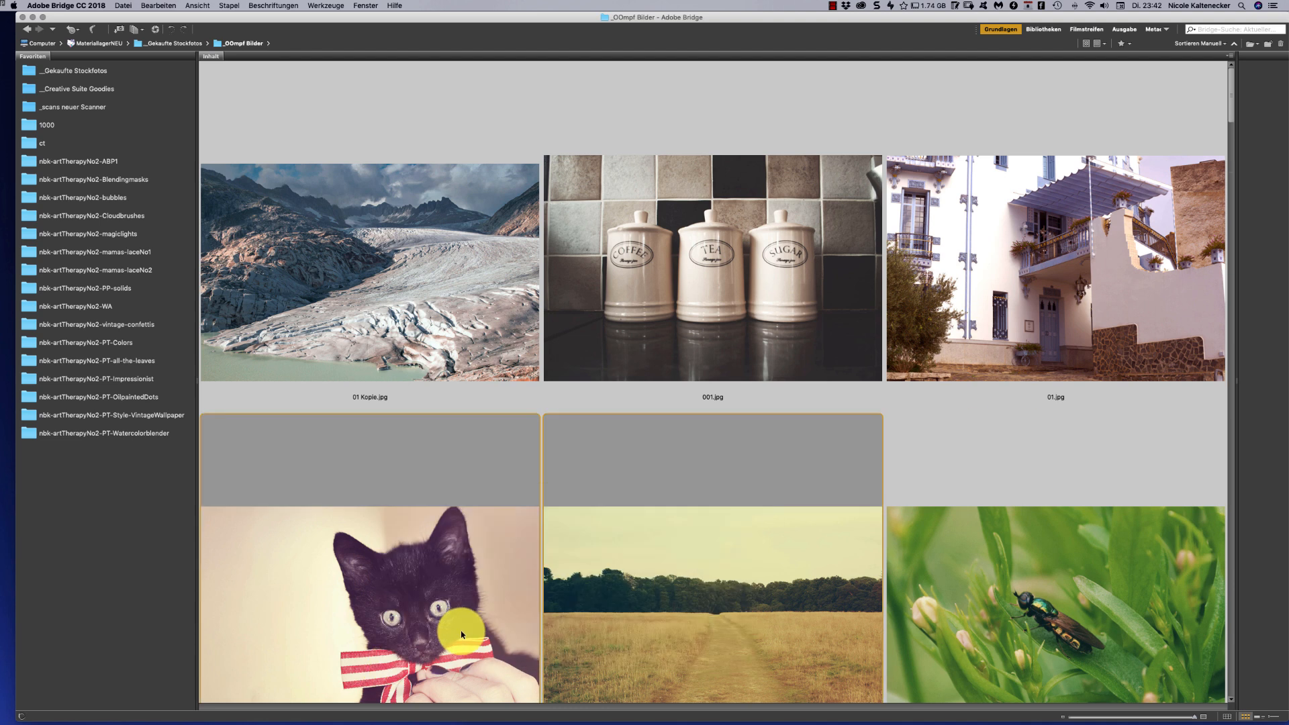
key("super+Tab")
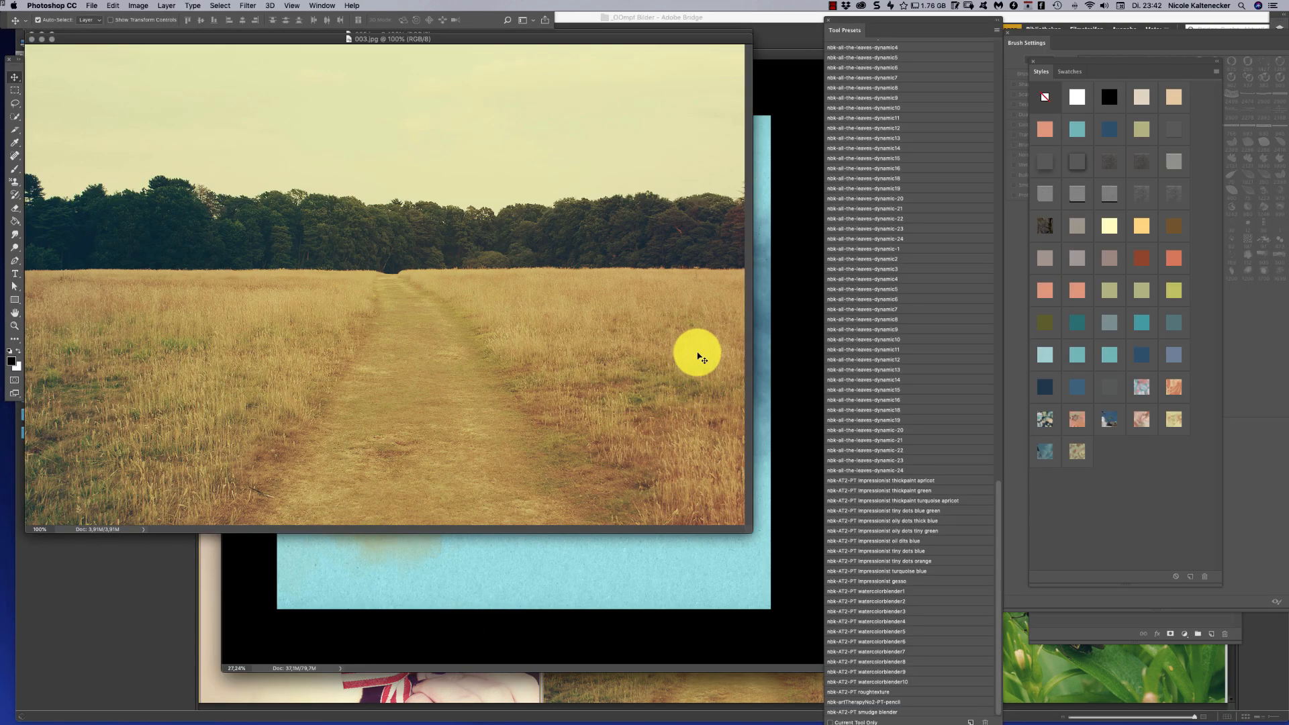
Bring the field path photo into nbk-artTherapyNo2-solids3.jpg and enlarge and center it to span the full canvas width
left_click_drag(734, 574, 430, 510)
key("super+t")
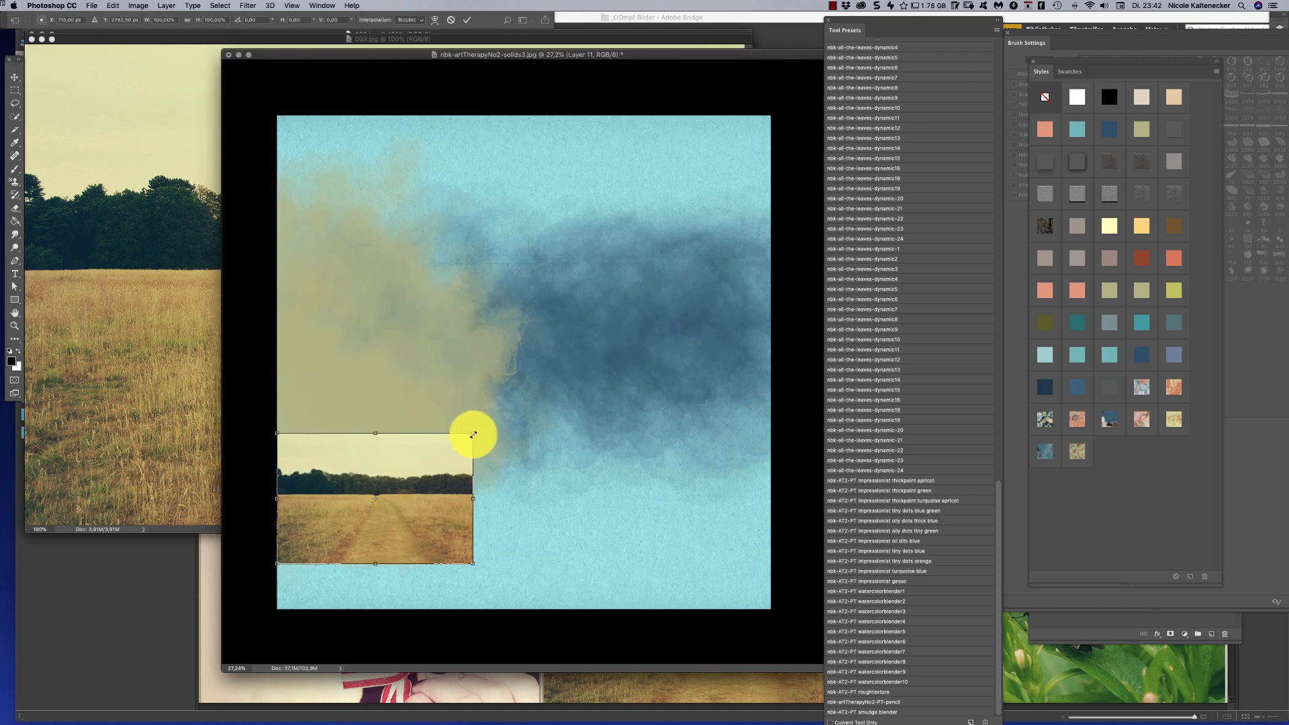
left_click_drag(473, 434, 863, 164)
left_click_drag(688, 332, 622, 352)
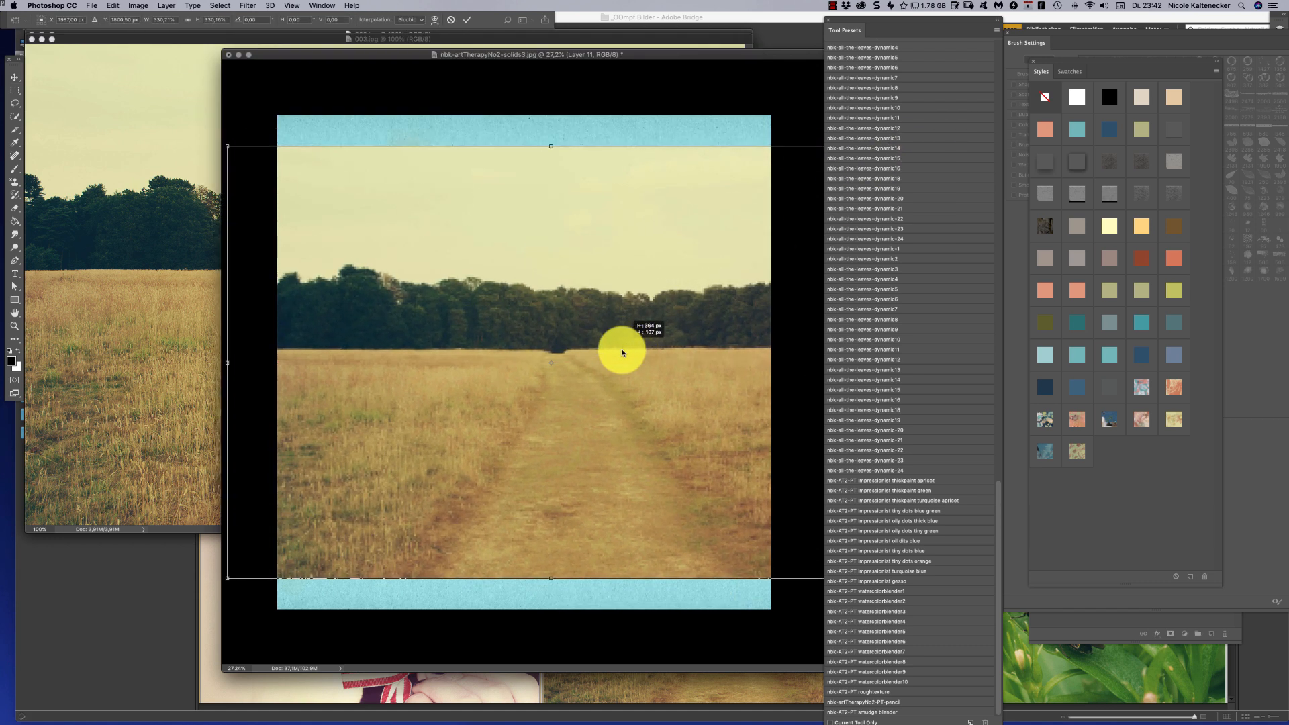
key("Return")
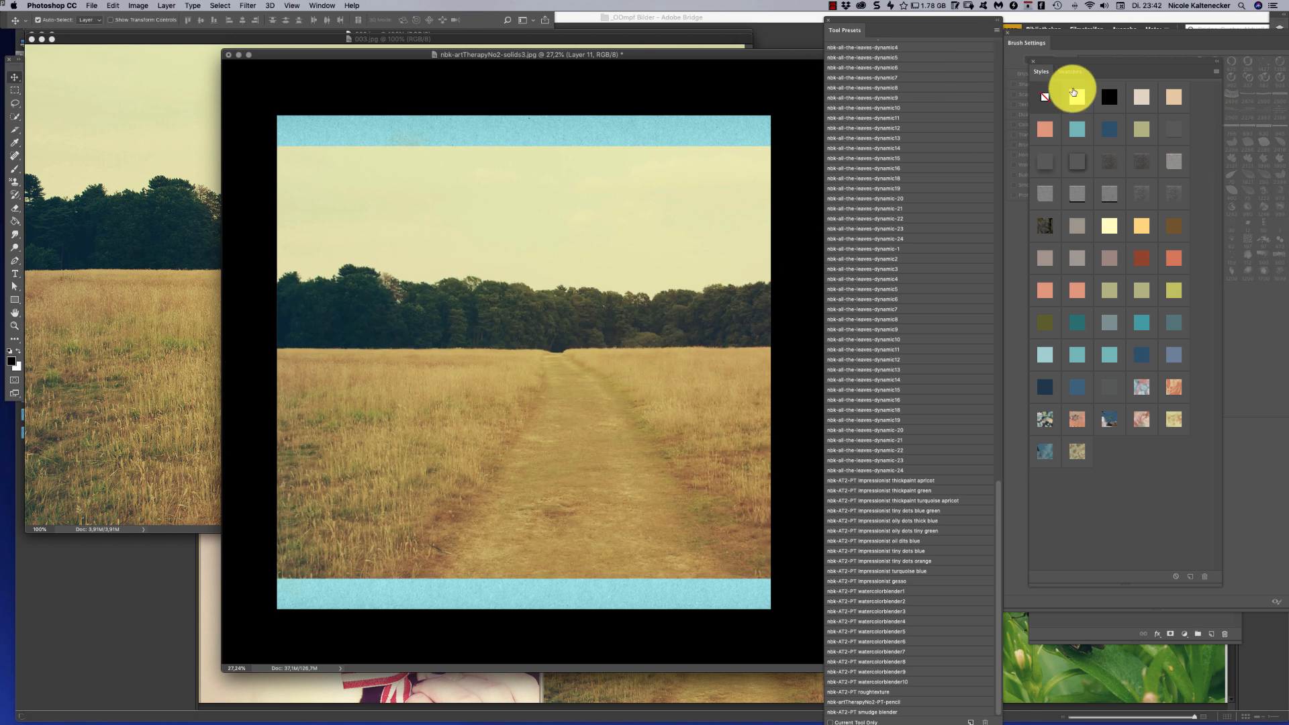
Place the photo layer between the two painted watercolor layers, select both painted layers and arrange the Layers panel beside the Styles panel
left_click(1093, 624)
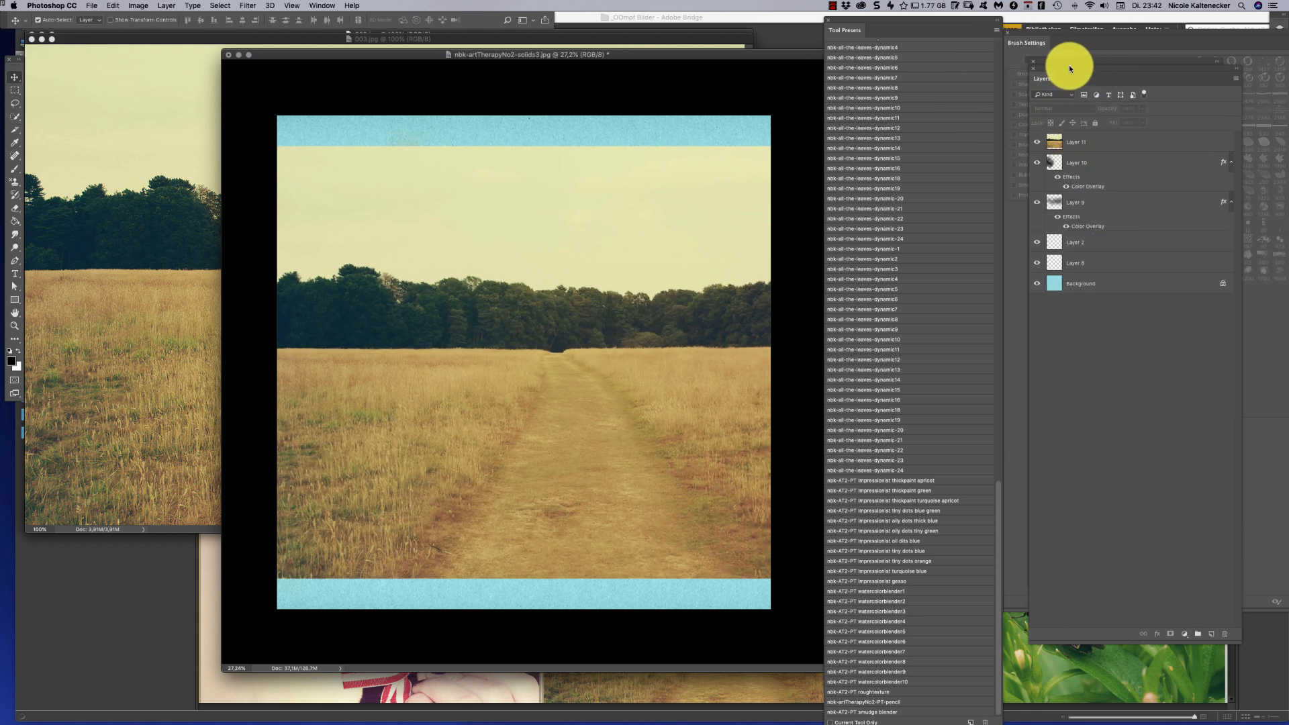
left_click_drag(1069, 67, 929, 46)
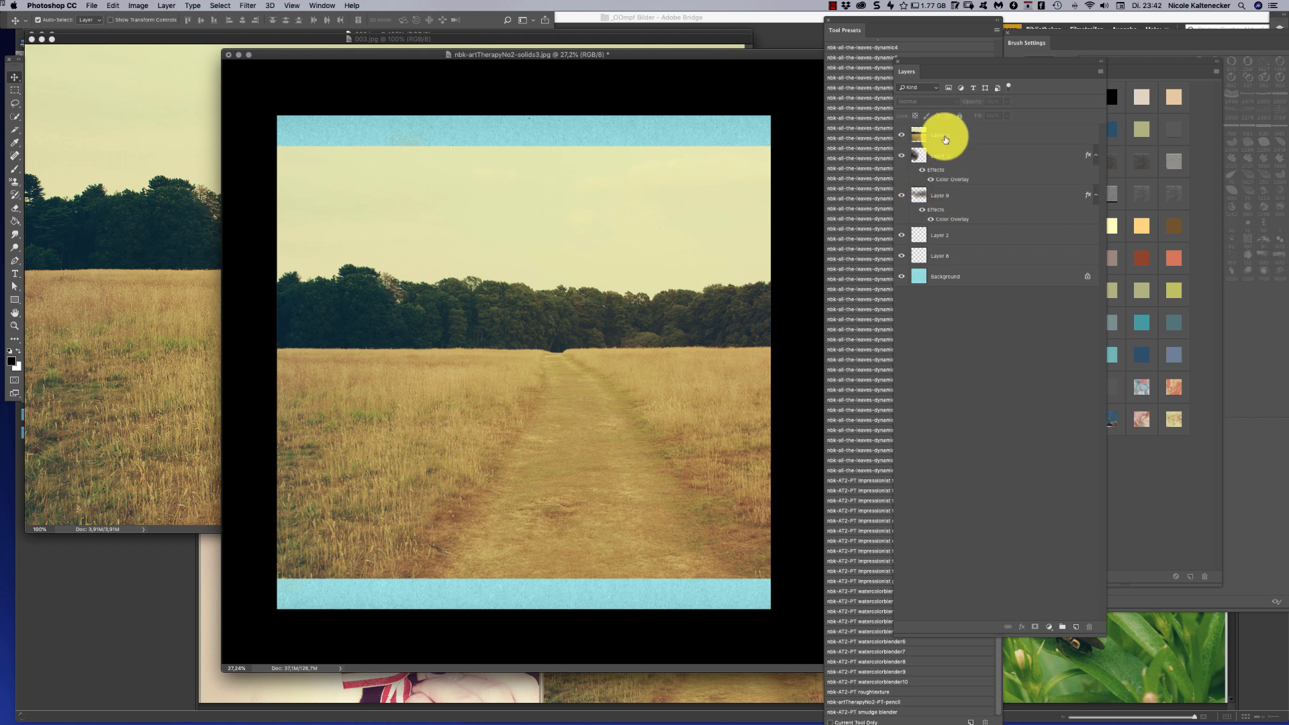
left_click_drag(946, 139, 992, 192)
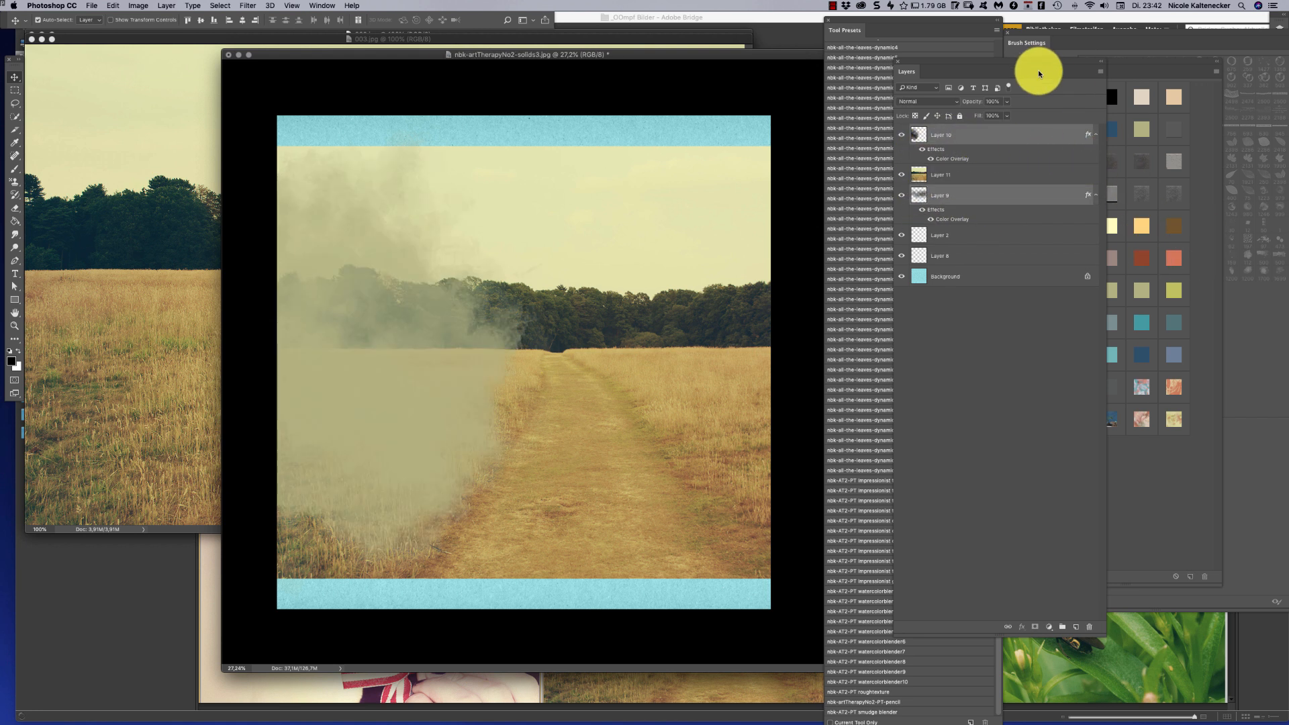
left_click_drag(1025, 63, 920, 67)
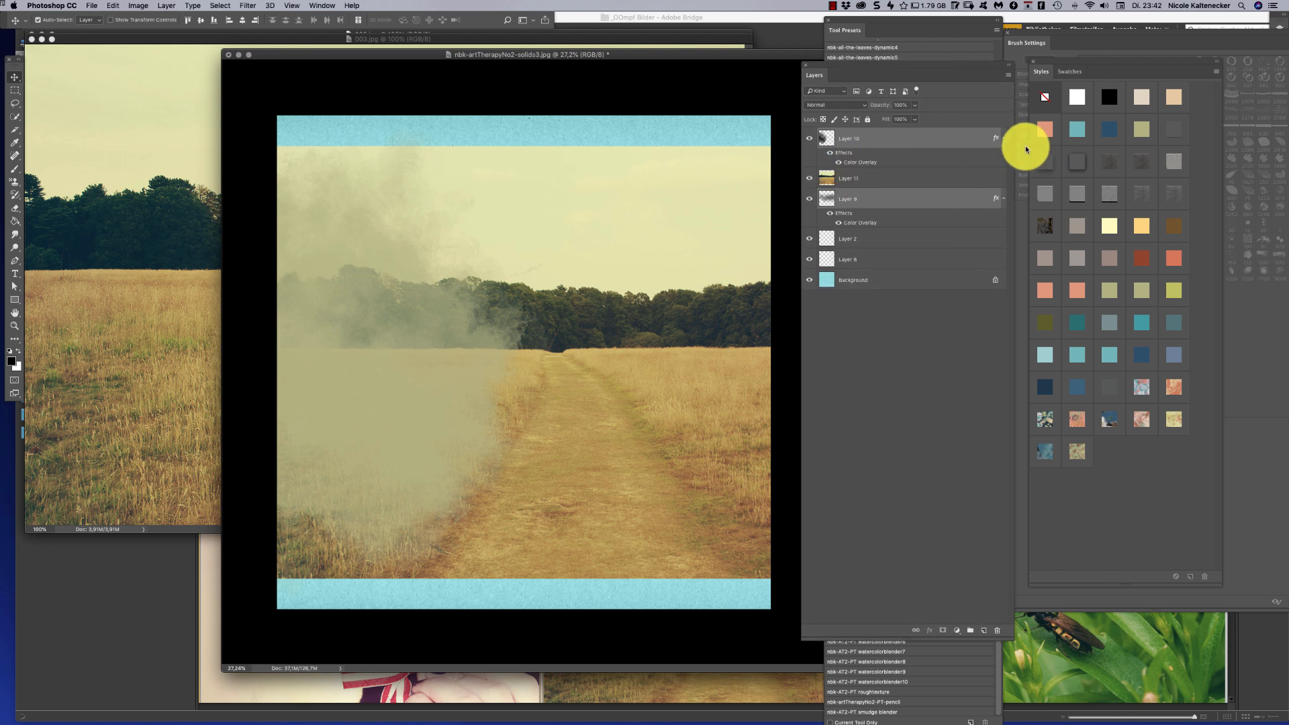
Clear the layer styles from both painted watercolor layers and hide the upper painted layer
left_click(1045, 98)
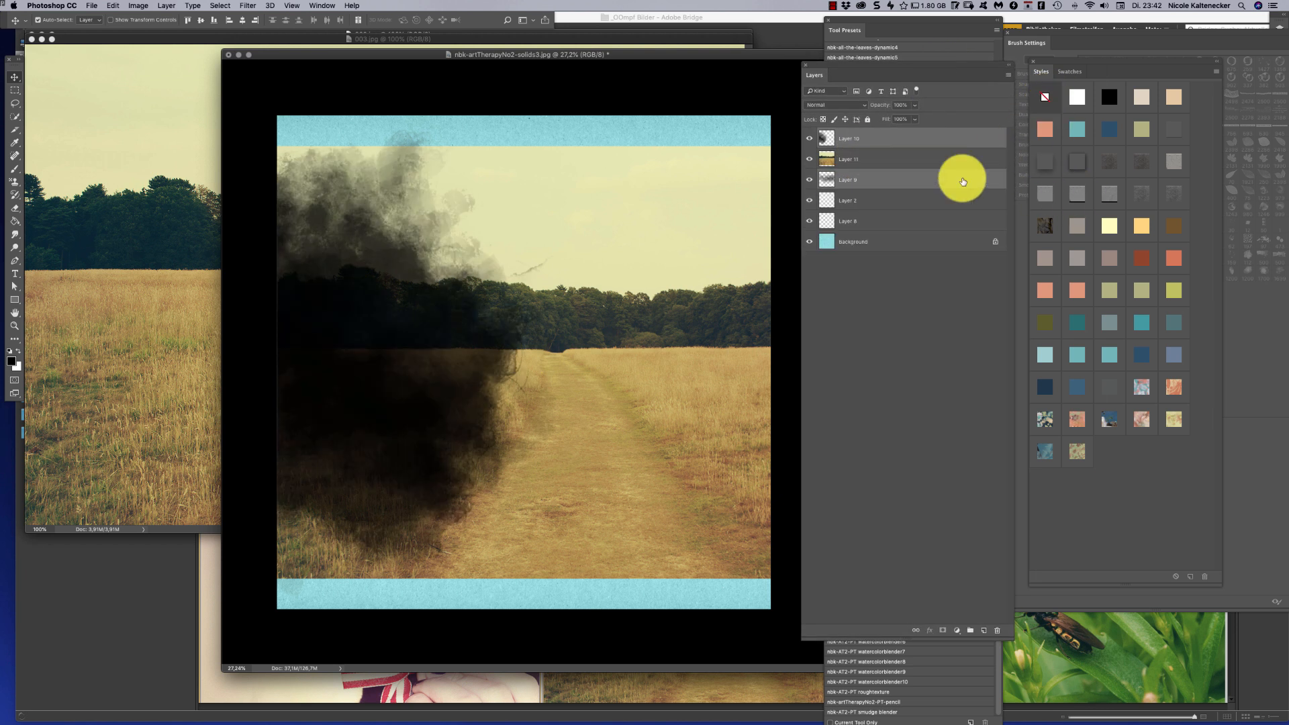
left_click(924, 376)
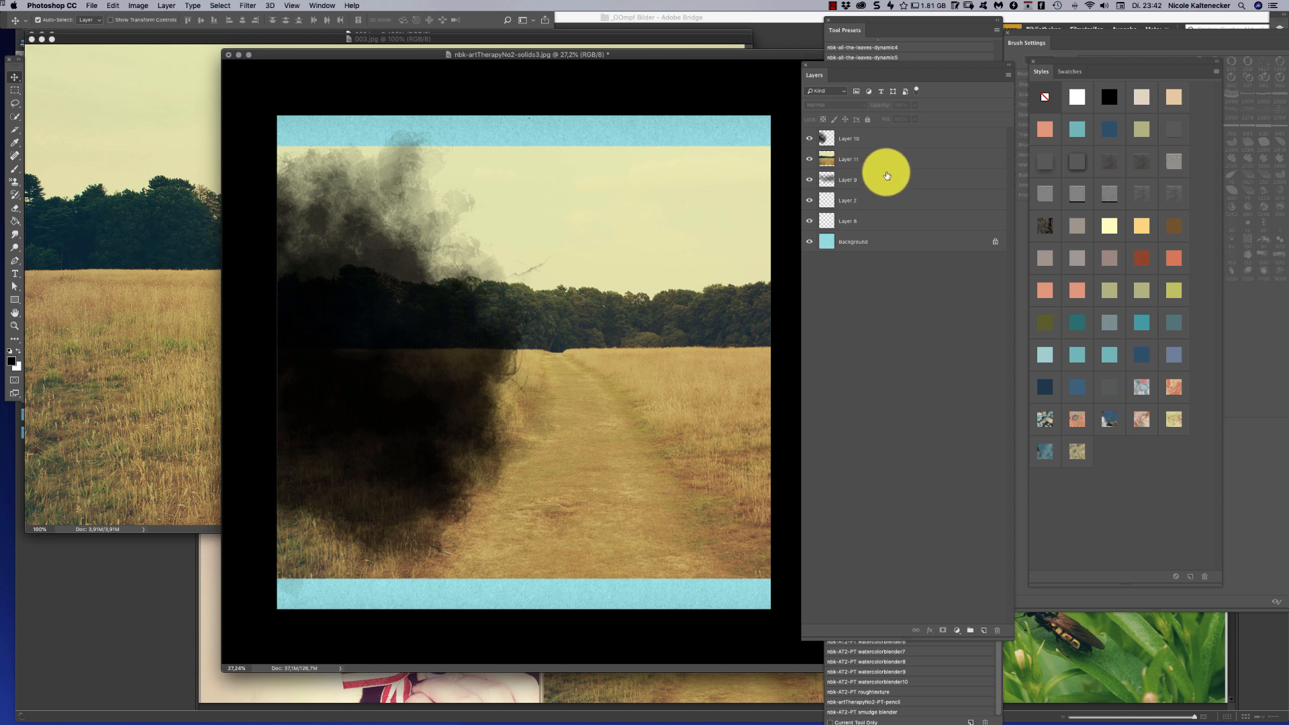
left_click(825, 153)
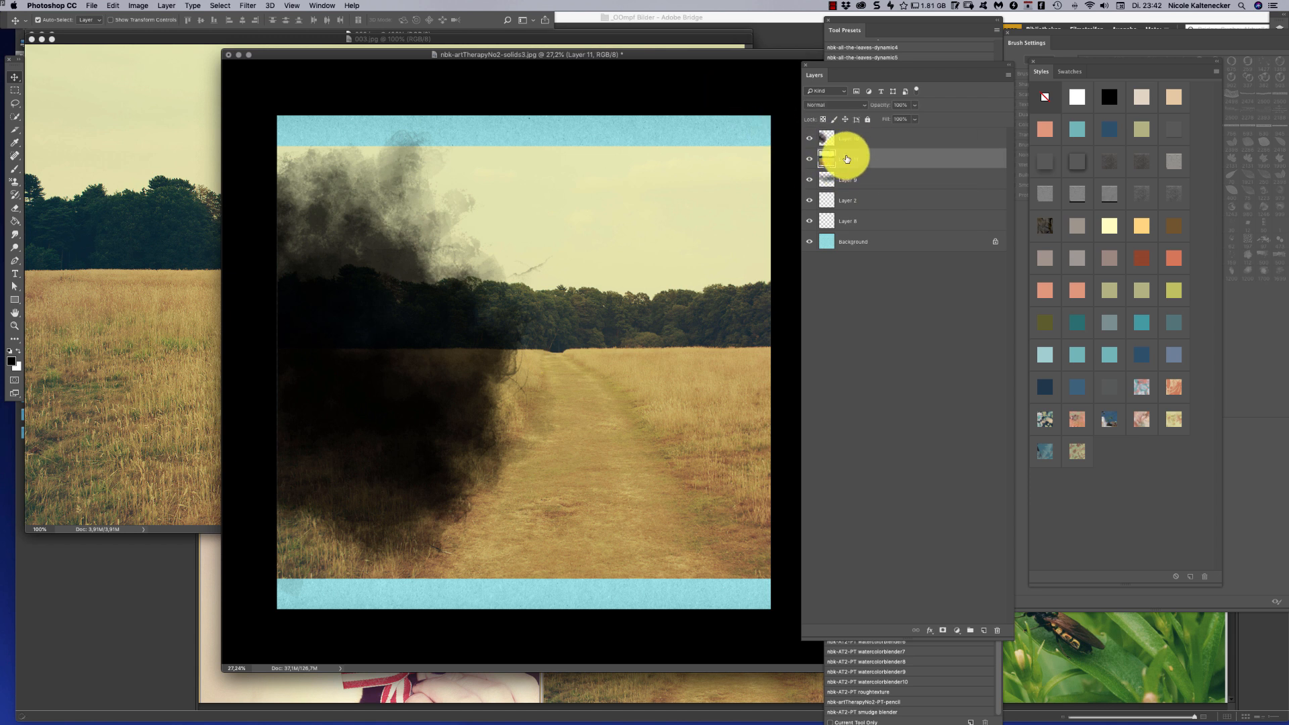
left_click(809, 139)
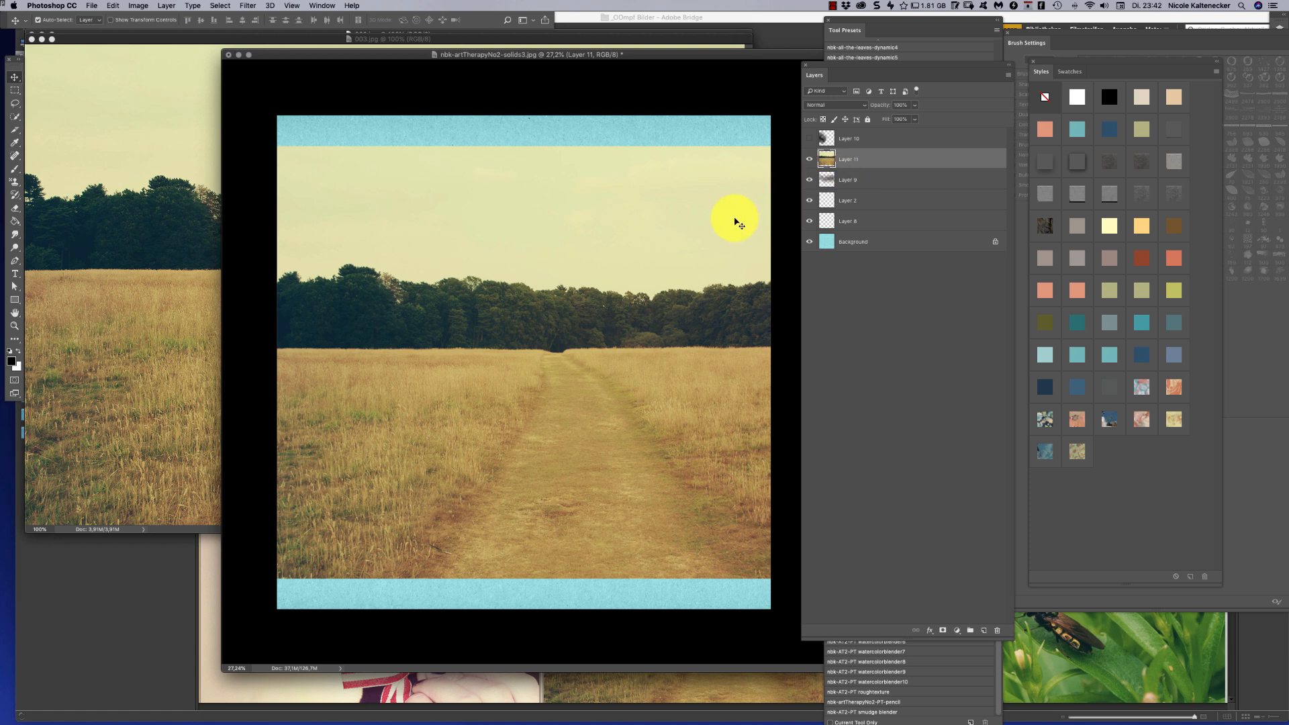
Check the lower painted layer with the field photo hidden, and clip the field photo to that painted layer
left_click(848, 180)
left_click(810, 159)
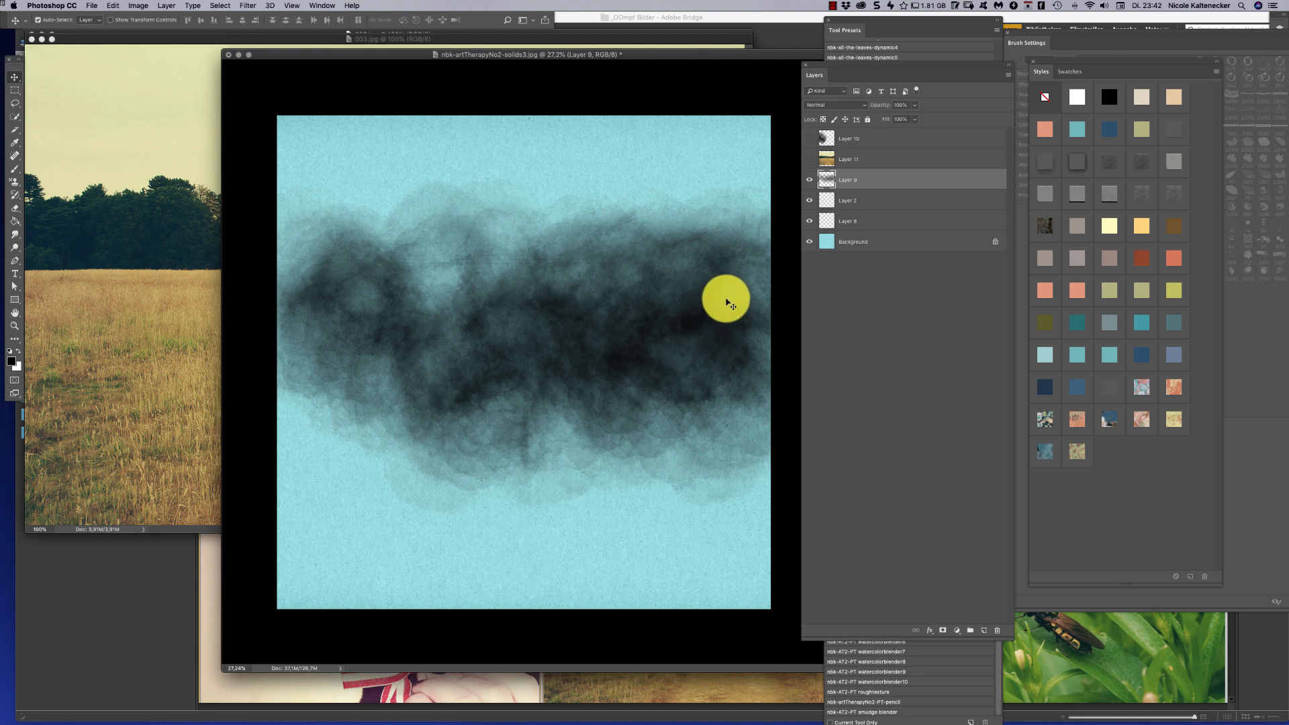
left_click(826, 159)
left_click(810, 159)
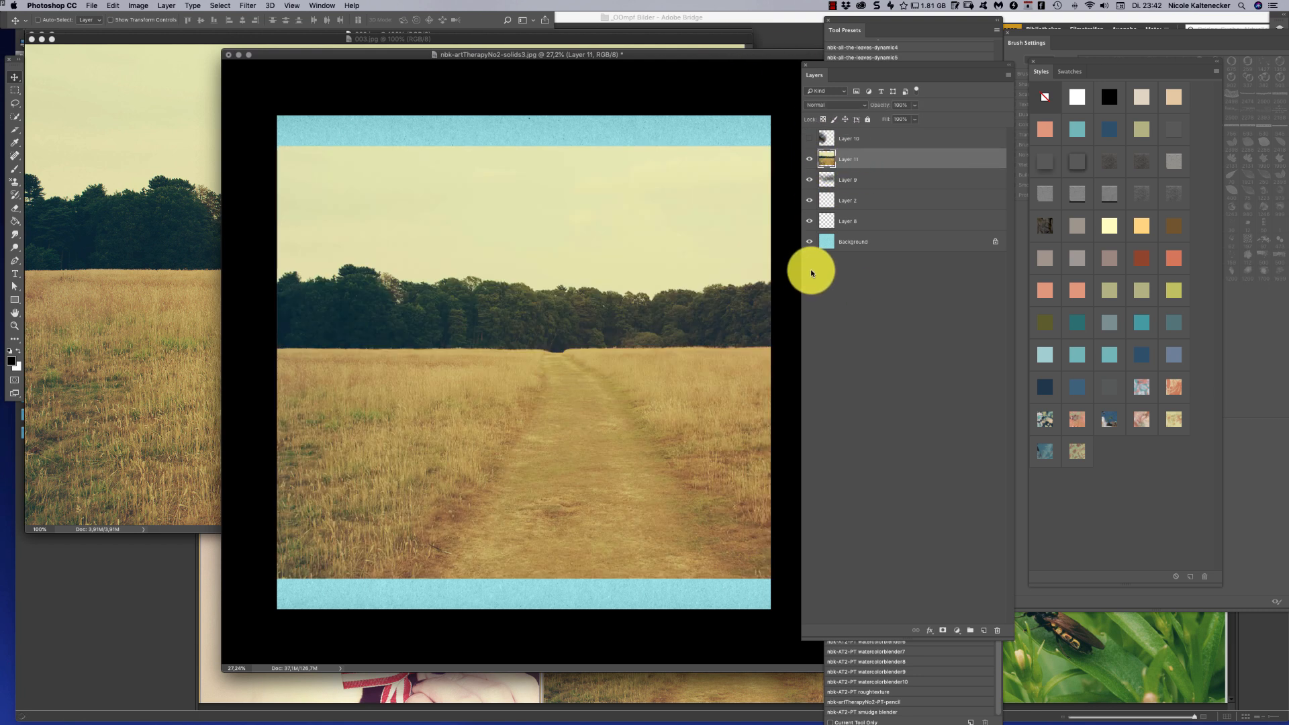
key("super+alt+g")
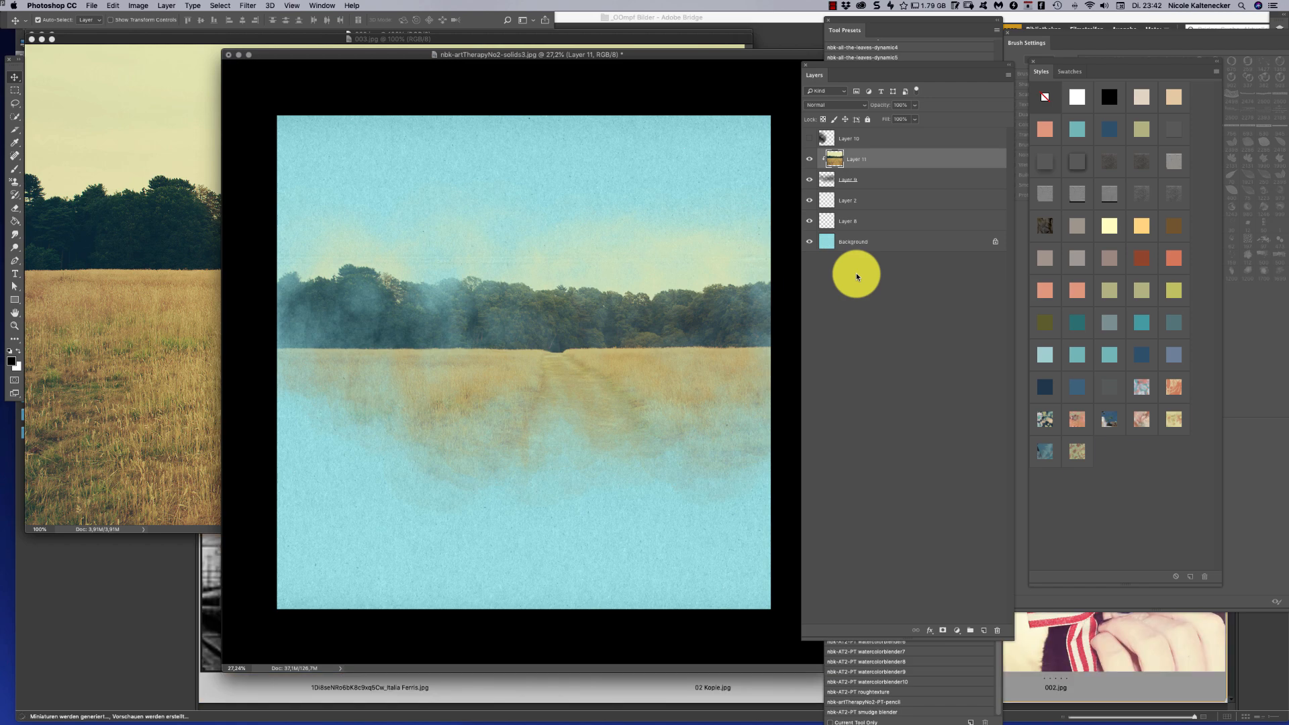
Show and select the upper painted layer, close the field photo 003.jpg and copy the whole kitten photo 002.jpg
left_click(863, 139)
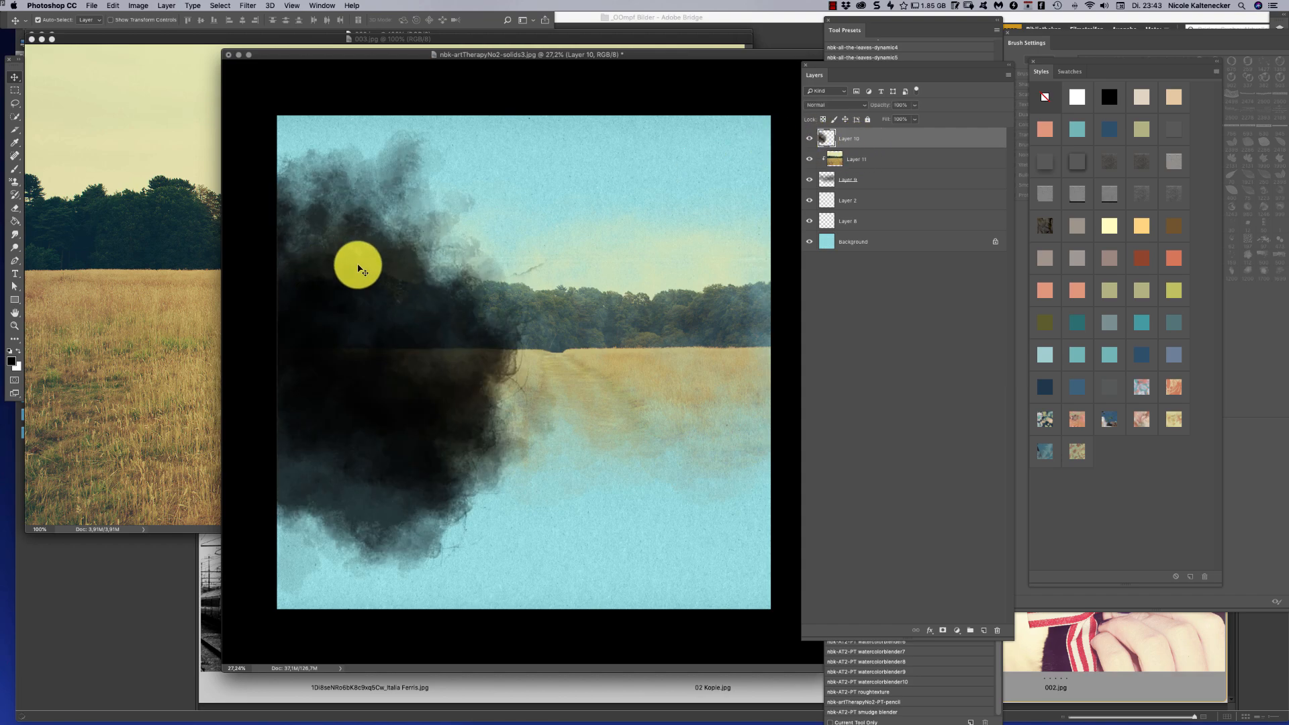
left_click(203, 411)
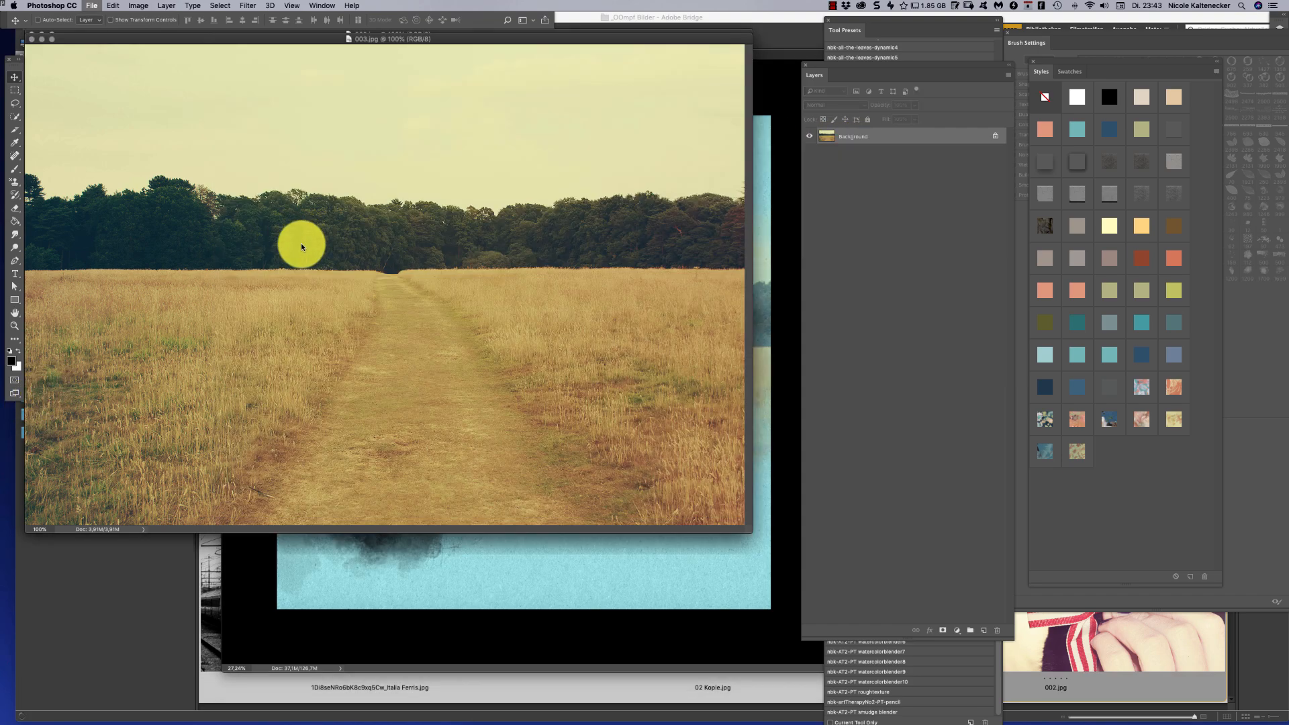
key("super+w")
left_click(140, 278)
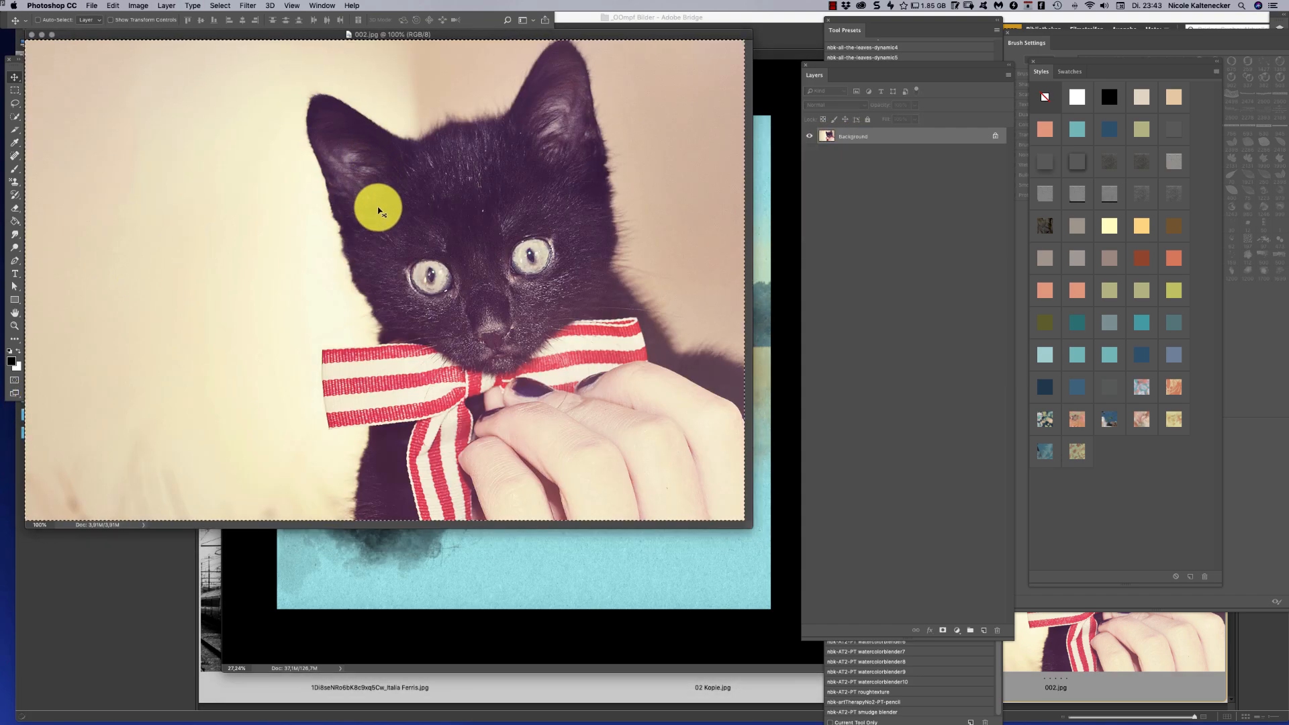
left_click(504, 610)
Paste the kitten photo above the upper painted layer, enlarge it over the canvas's left half and clip it to that layer
left_click_drag(836, 174, 777, 163)
key("ctrl+v")
key("ctrl+t")
left_click_drag(695, 245, 398, 275)
left_click_drag(511, 182, 599, 138)
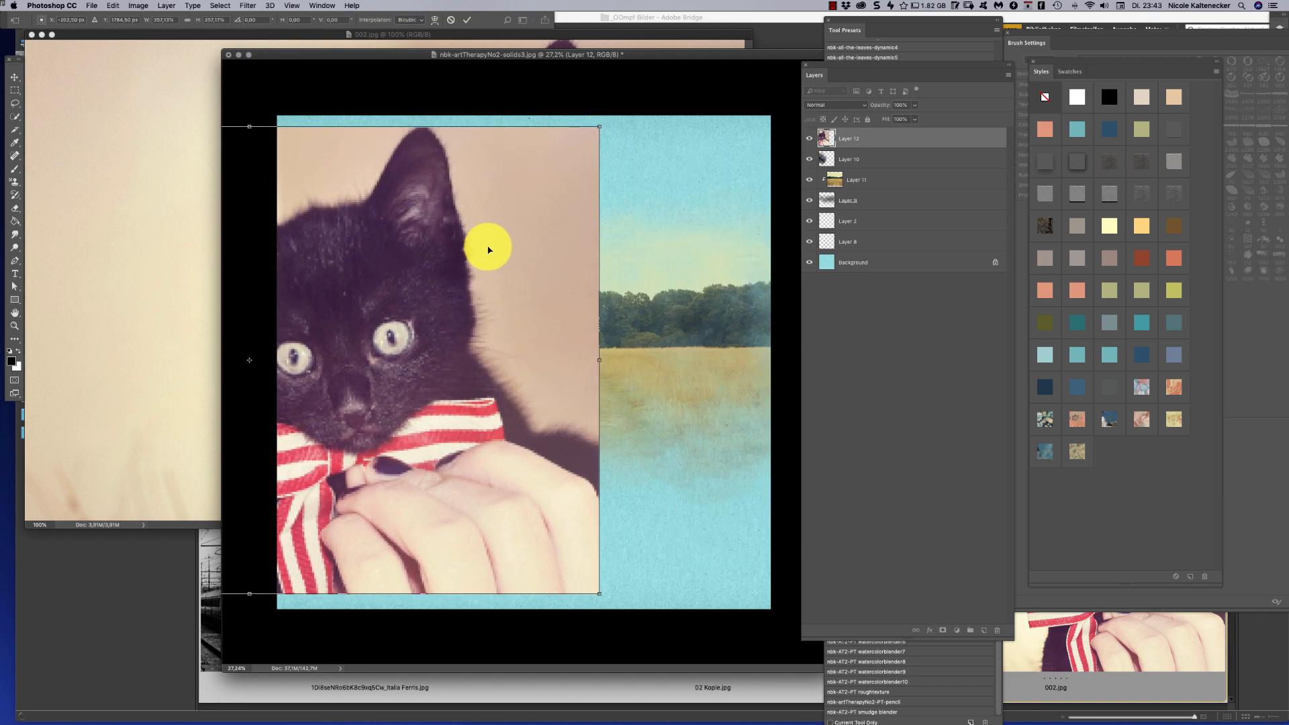
key("Return")
key("ctrl+alt+g")
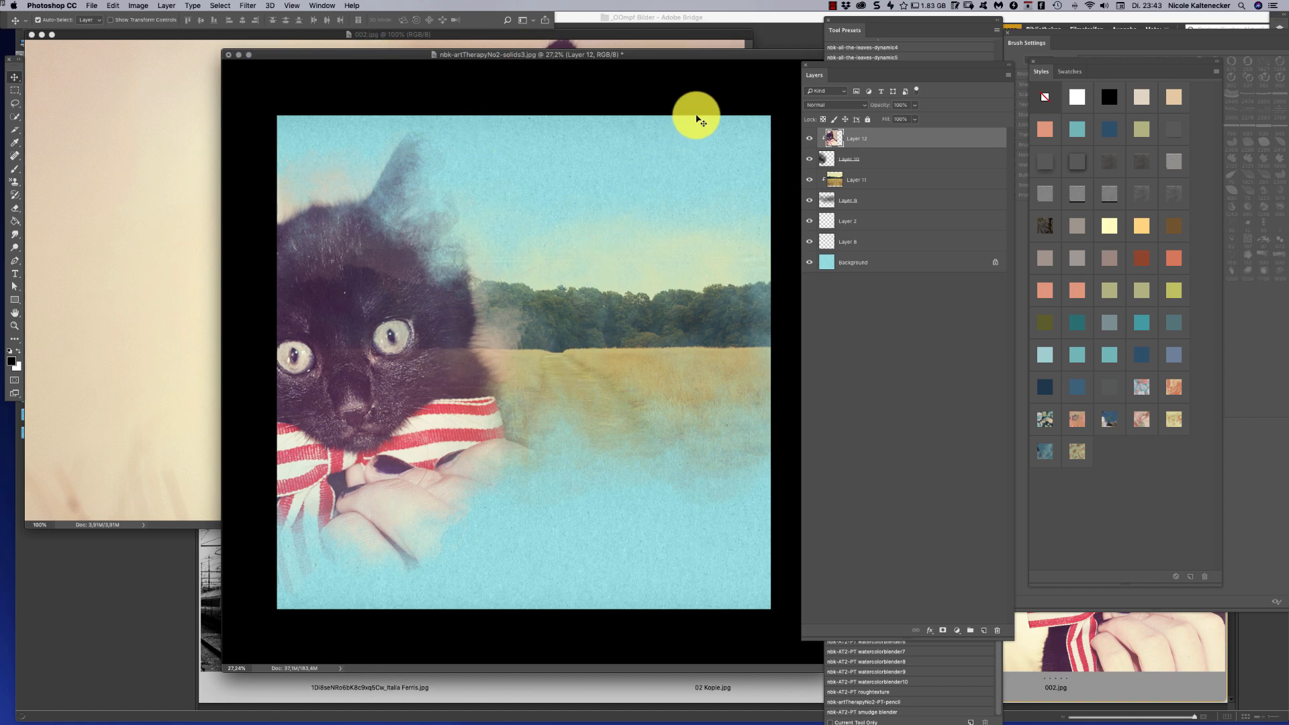
Close the kitten photo 002.jpg and add a new layer at the top of nbk-artTherapyNo2-solids3.jpg
left_click(101, 300)
key("super+w")
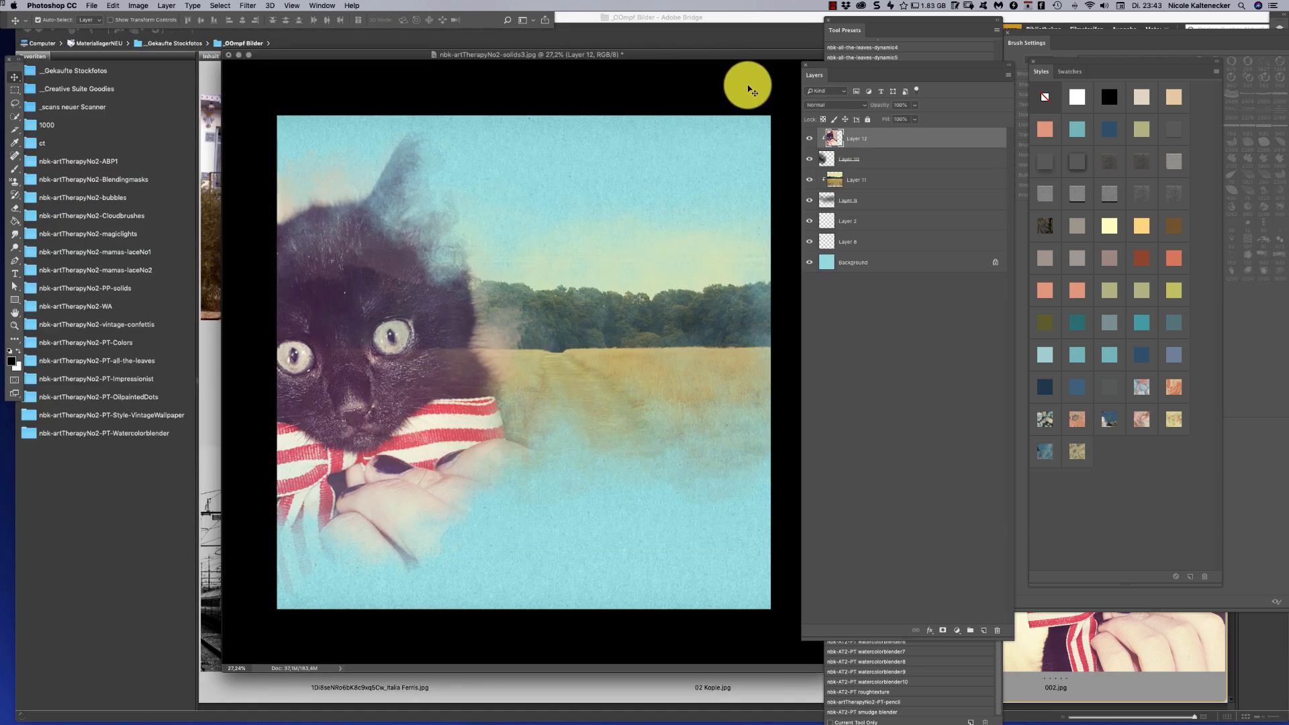
left_click_drag(687, 56, 680, 8)
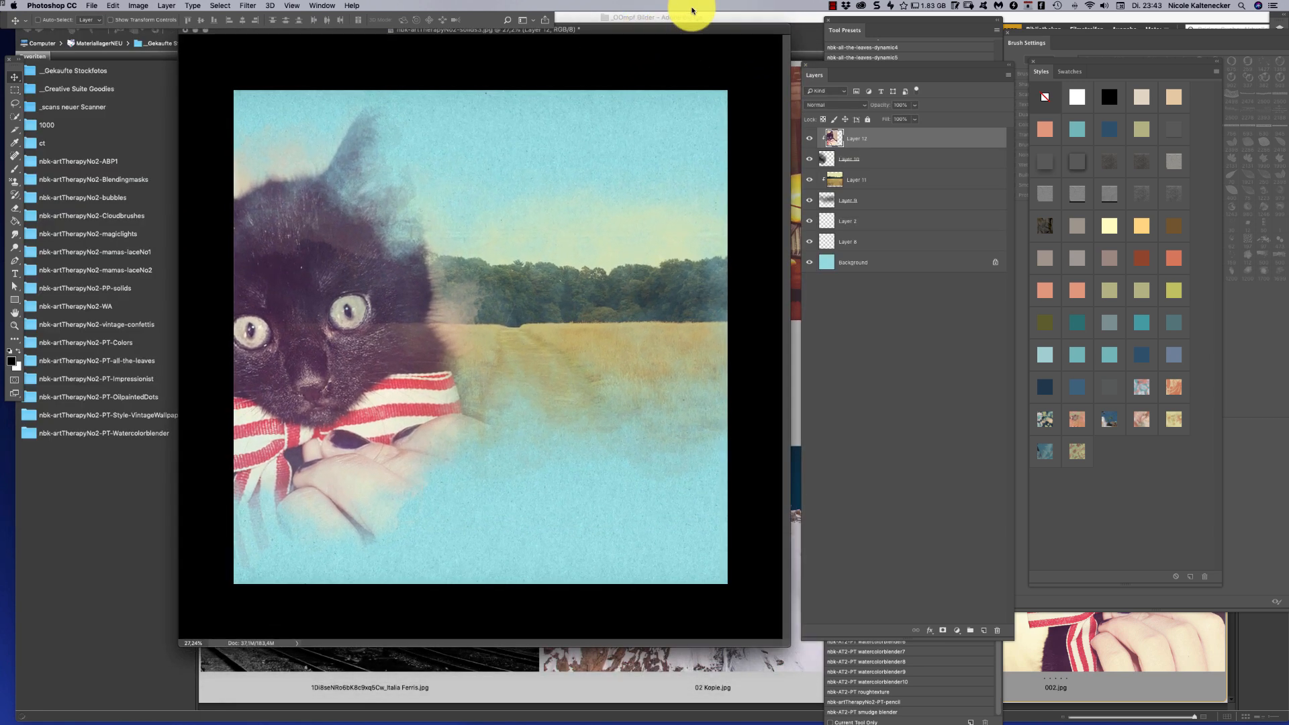
key("super+shift+n")
key("Return")
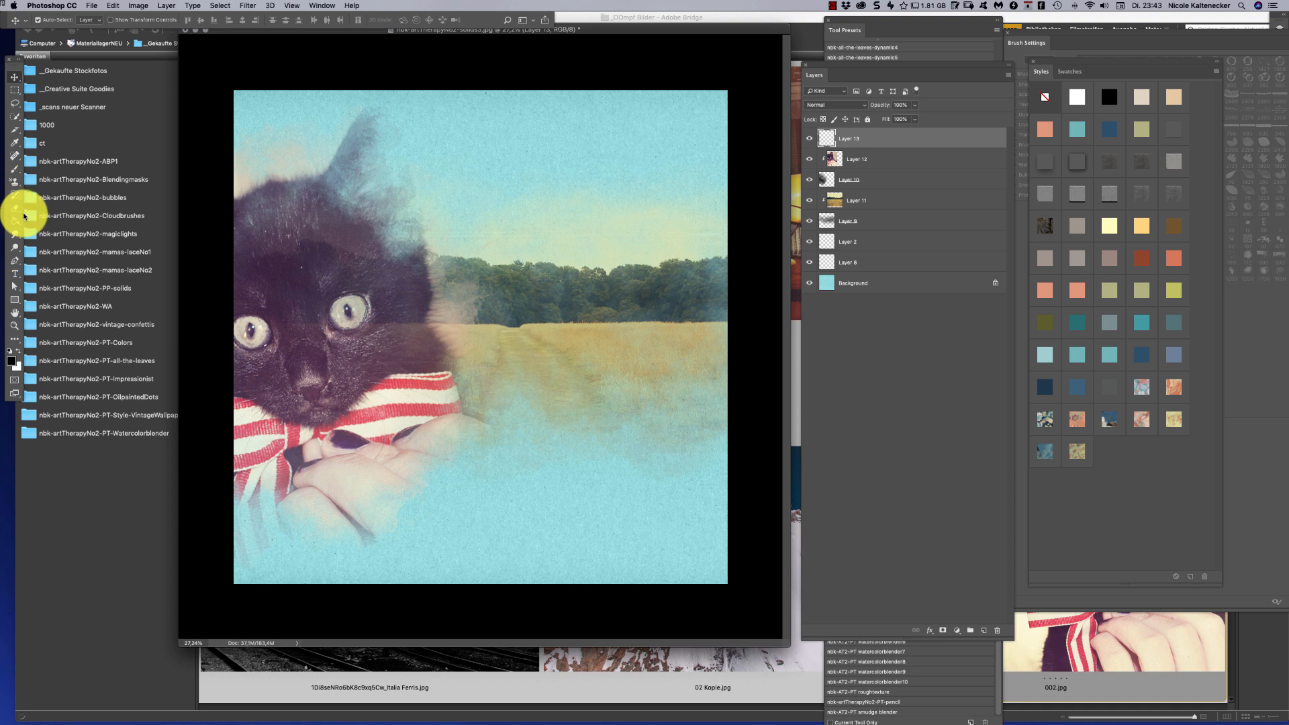
Paint dark watercolor patches over the right side and lower part of the canvas with the watercolorblender brushes, including watercolorblender10
left_click(15, 169)
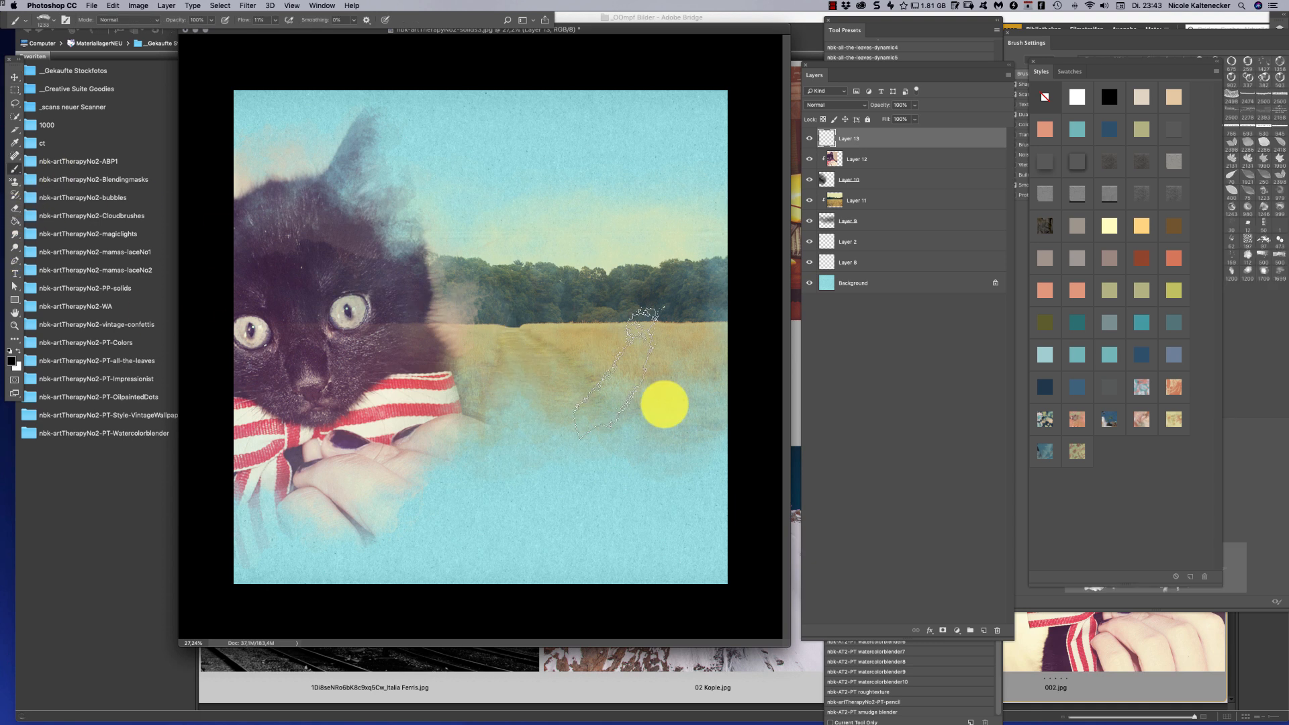
right_click(651, 413)
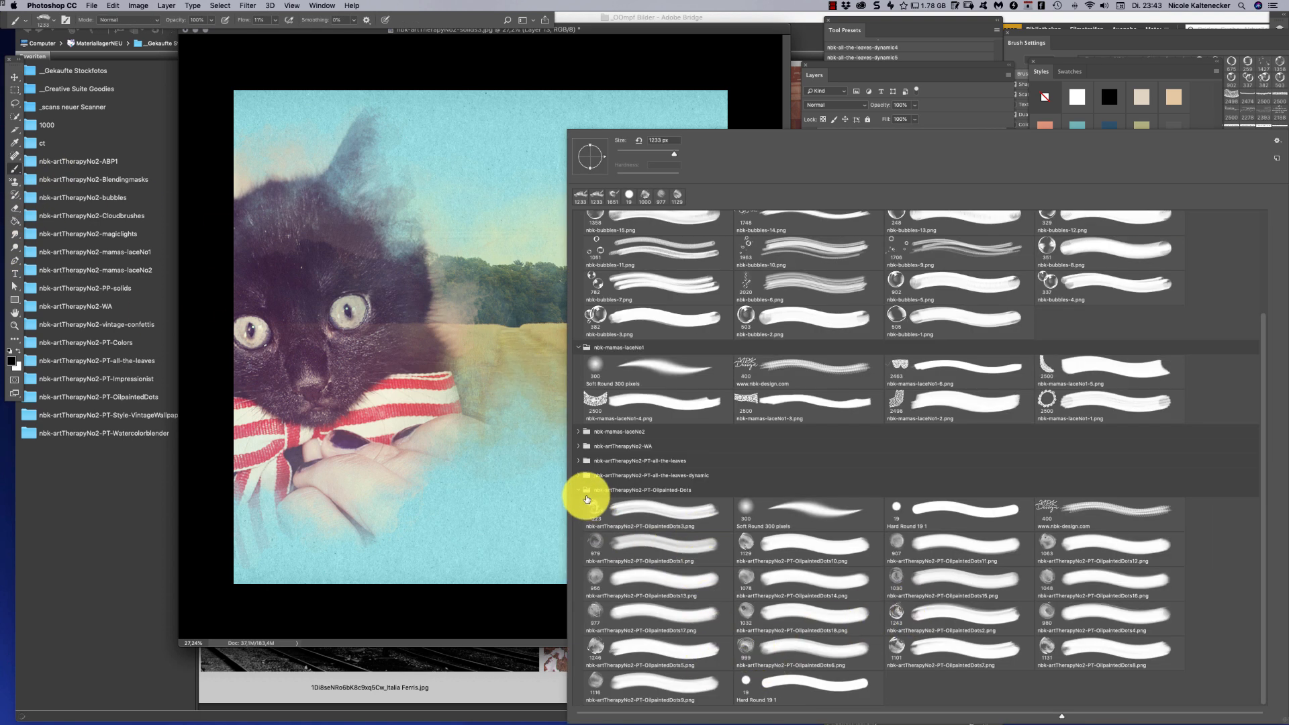
left_click(578, 491)
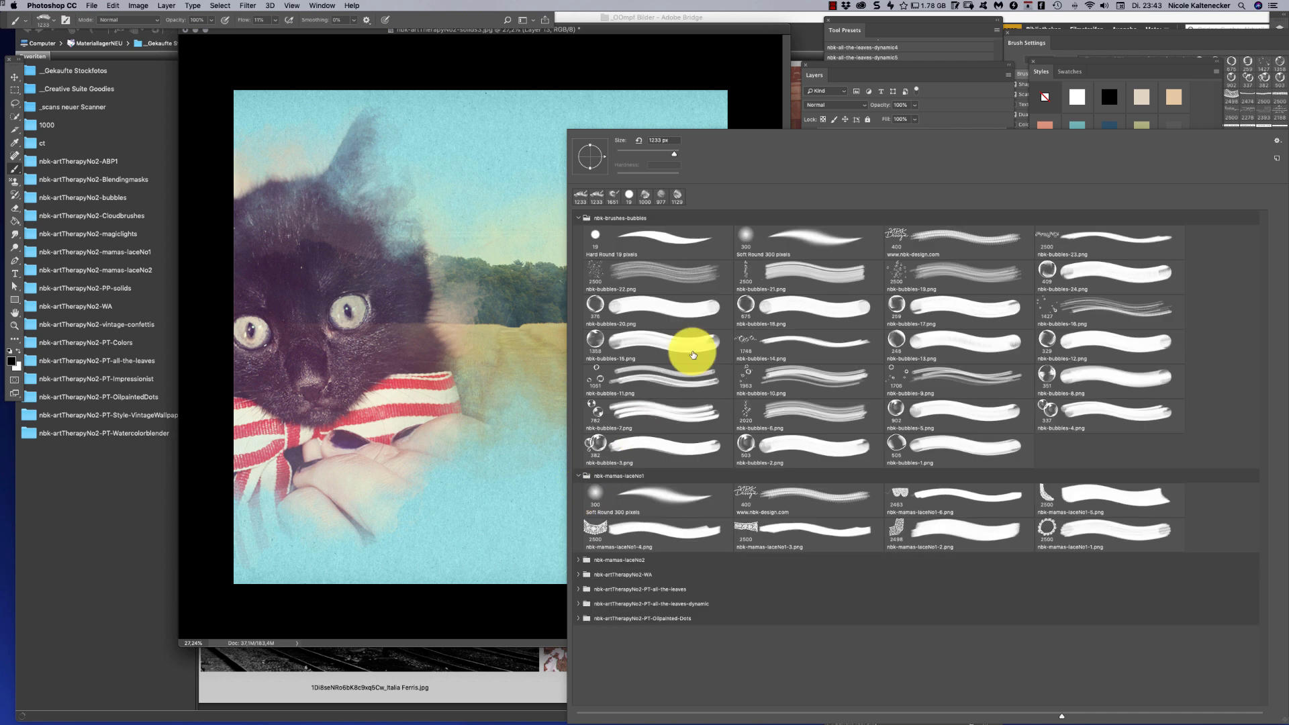
left_click(883, 28)
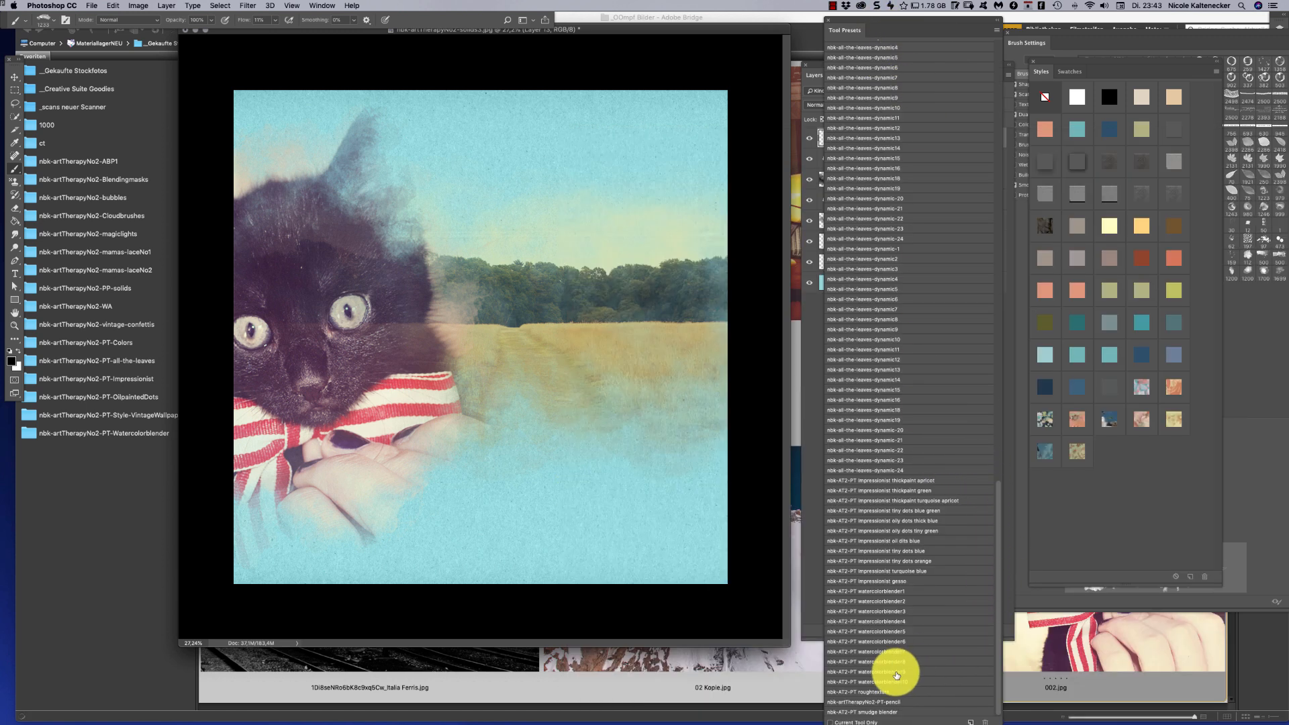
mouse_move(553, 377)
left_mouse_down()
mouse_move(627, 385)
mouse_move(667, 498)
mouse_move(743, 403)
mouse_move(725, 382)
mouse_move(742, 315)
mouse_move(717, 222)
mouse_move(682, 216)
mouse_move(668, 322)
left_mouse_up()
left_click(887, 703)
left_click(898, 685)
mouse_move(463, 436)
left_mouse_down()
mouse_move(483, 477)
mouse_move(606, 504)
mouse_move(591, 530)
mouse_move(564, 477)
mouse_move(714, 432)
mouse_move(627, 426)
left_mouse_up()
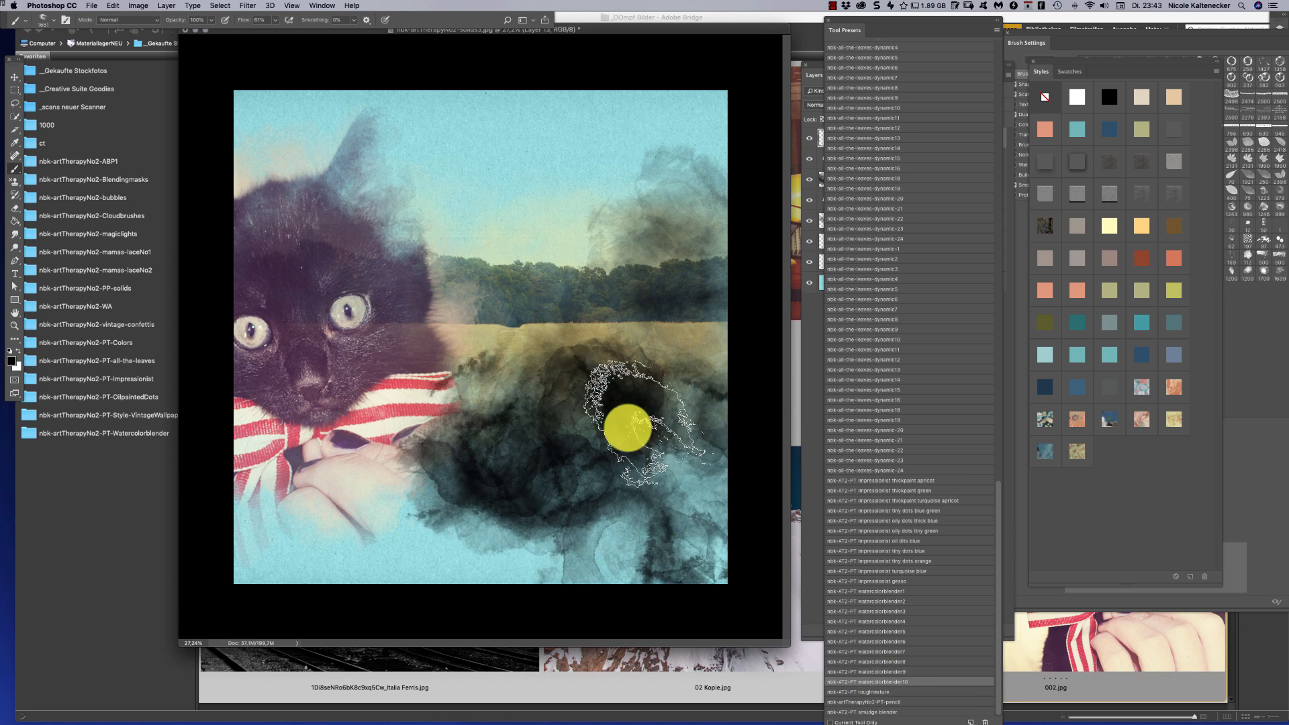
Open the Paris cityscape photo from Bridge, copy all of it, close it and paste it above the newly painted layer
left_click(296, 677)
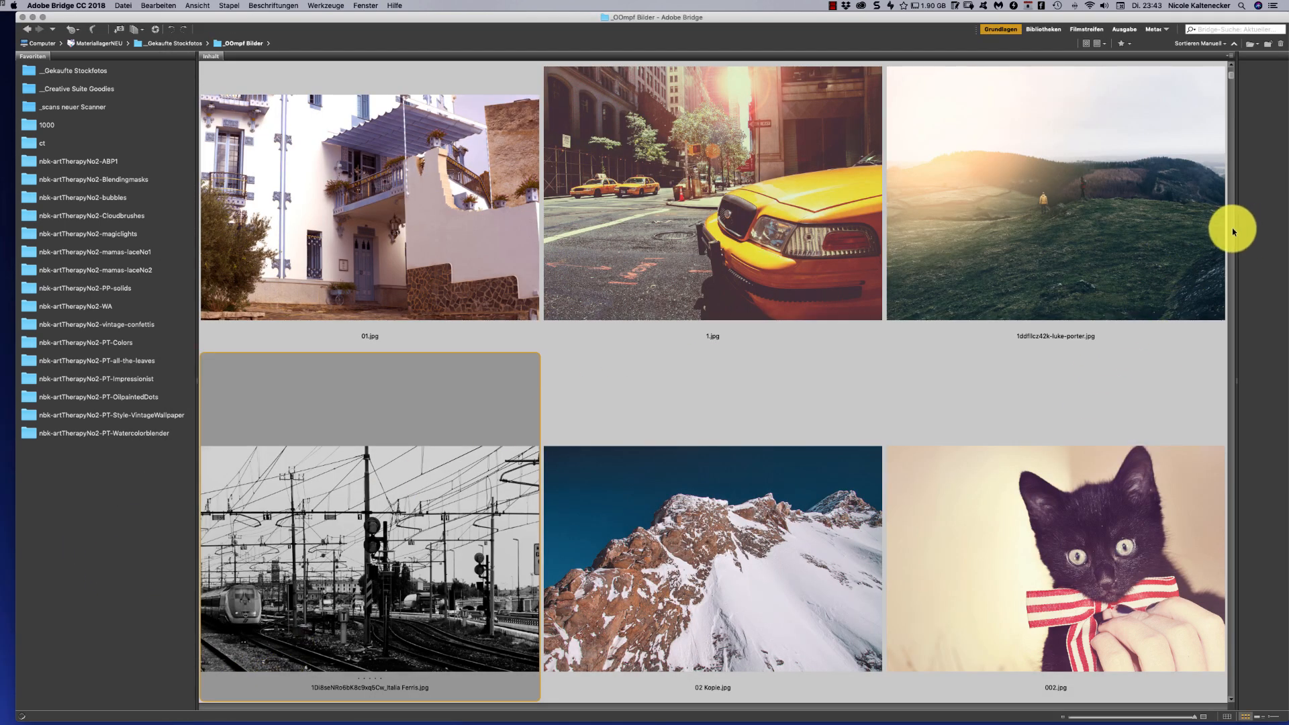
scroll(1231, 227, "down", 4)
double_click(1054, 566)
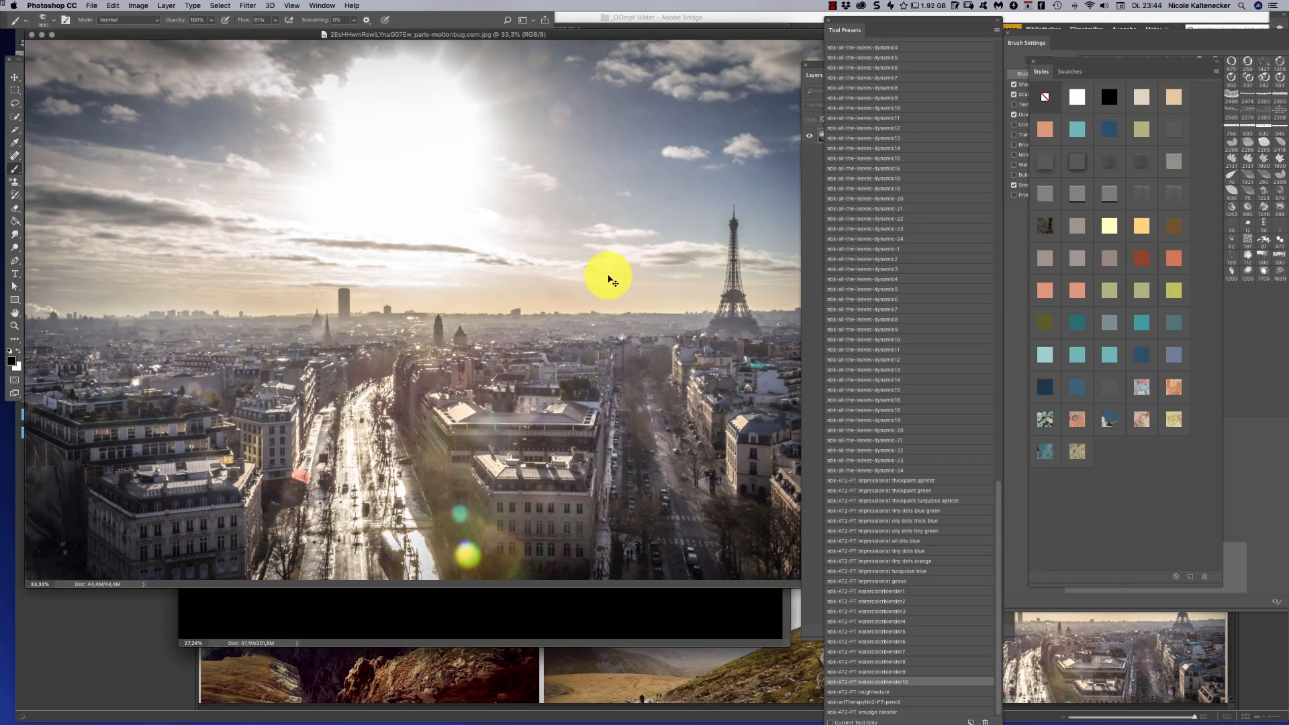
key("super+a")
key("super+c")
key("super+w")
key("super+v")
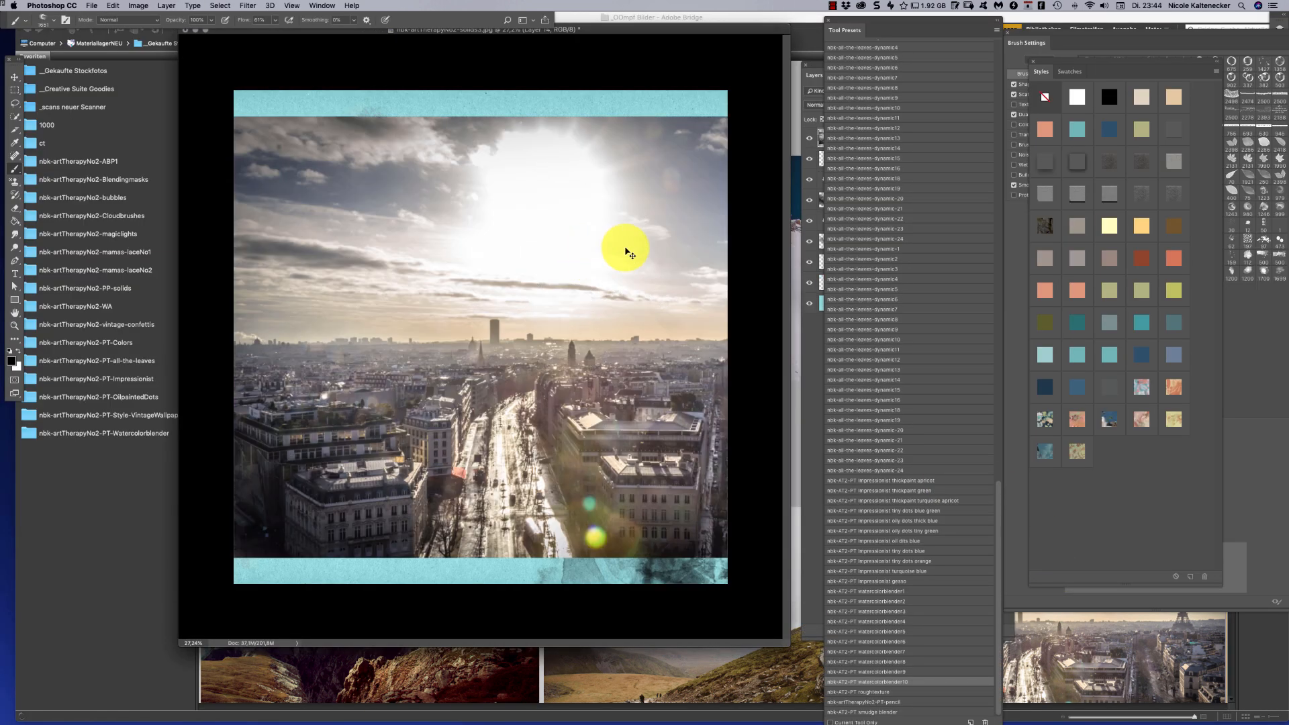
Clip the Paris photo to the painted layer beneath it and shift it slightly down and to the right
key("super+t")
key("Return")
key("alt+super+g")
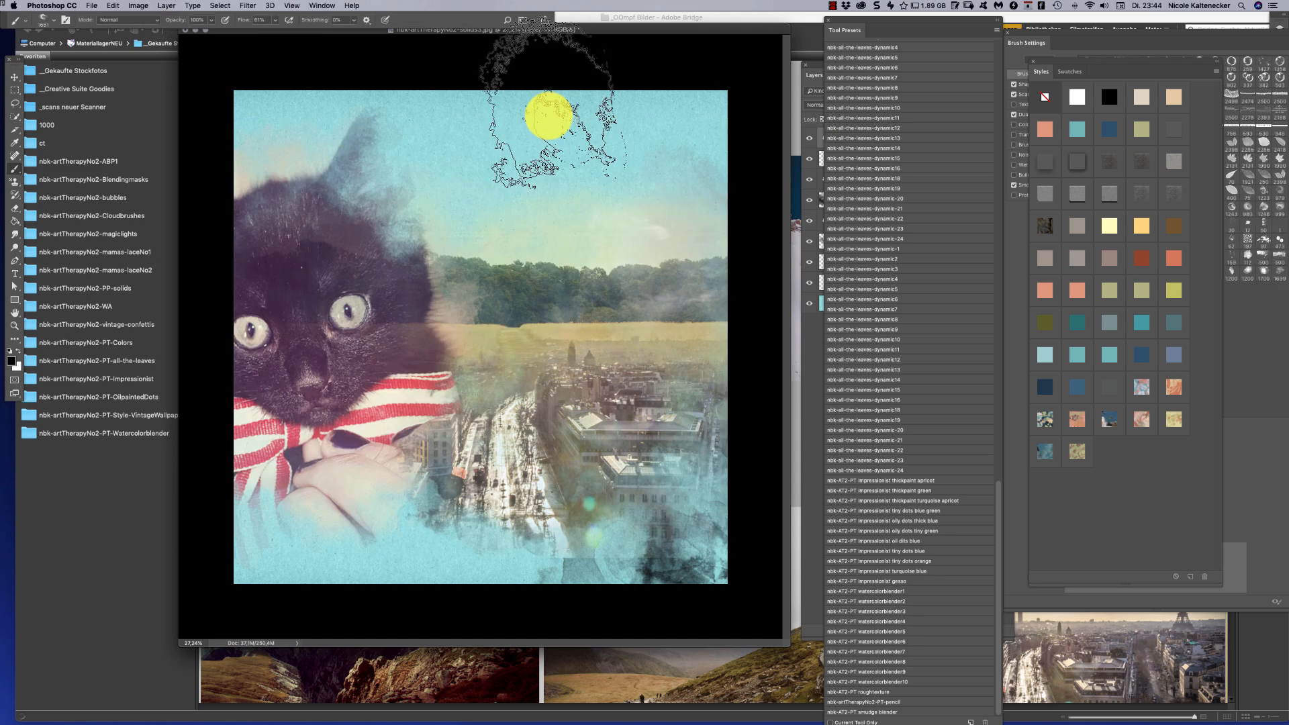
key("super+t")
left_click_drag(607, 385, 739, 7)
key("Return")
key("b")
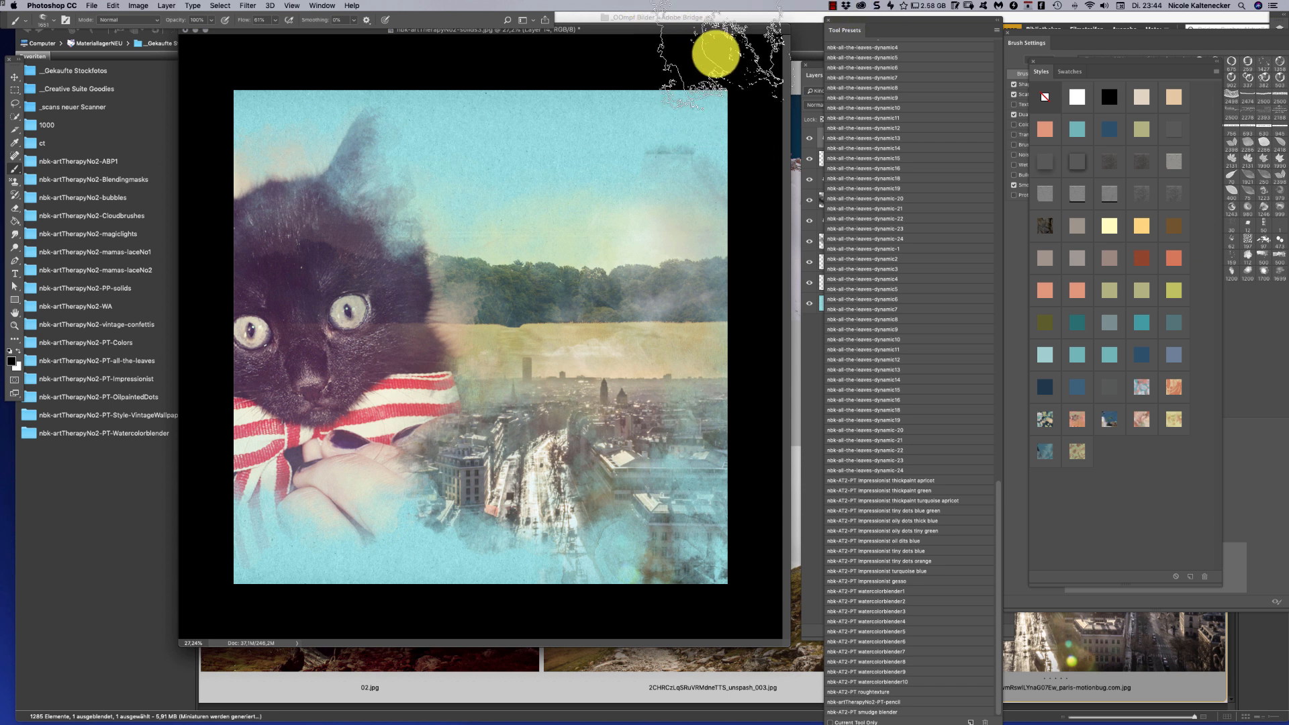
left_click_drag(717, 30, 718, 45)
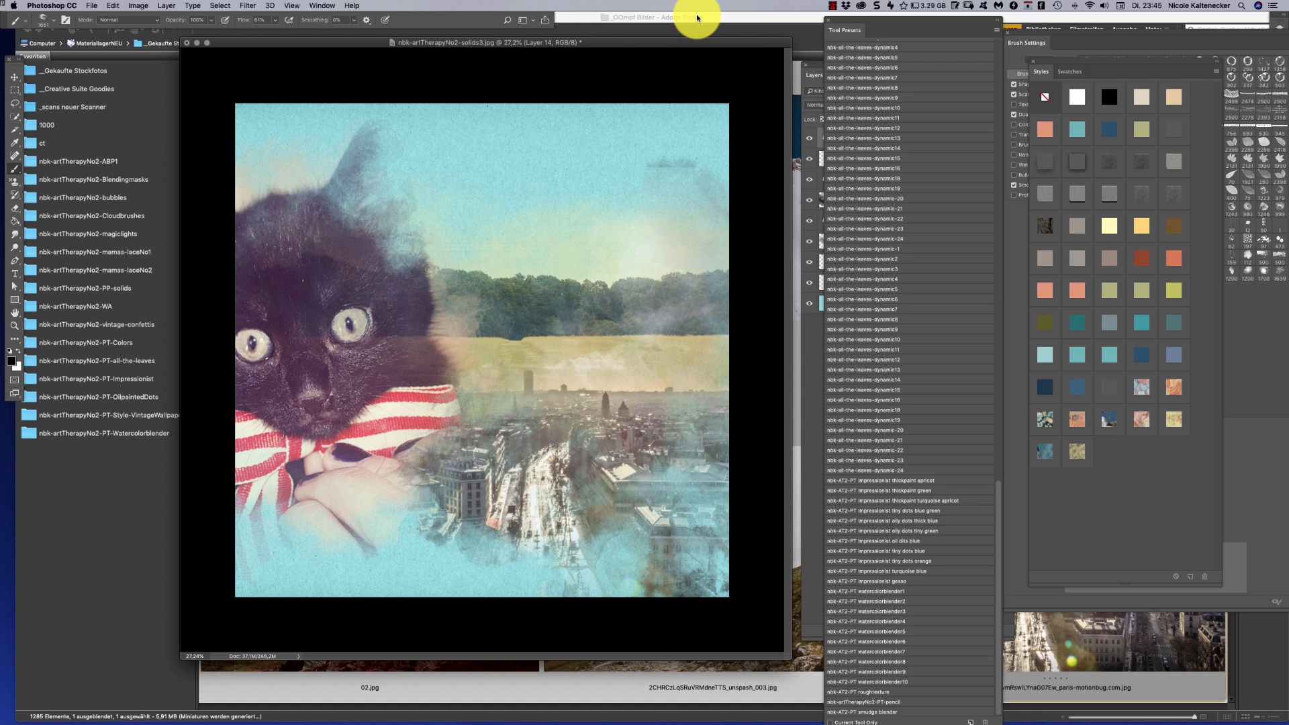
left_click(832, 5)
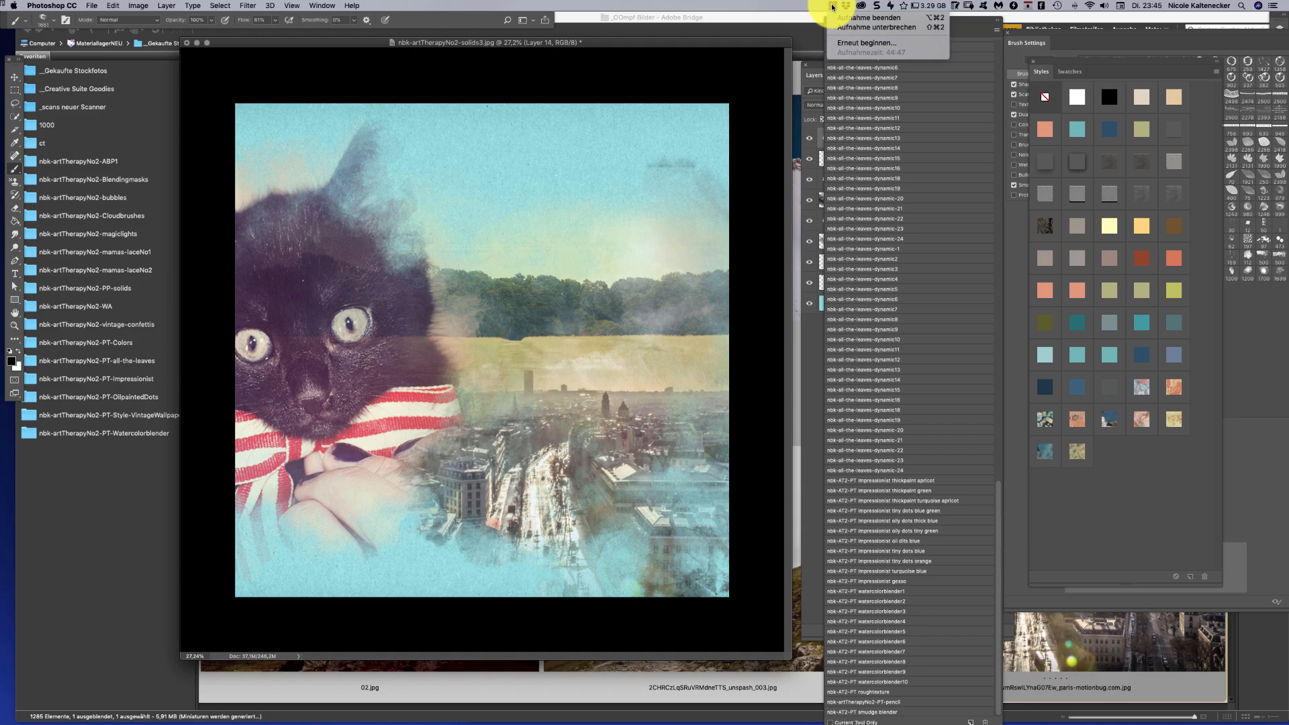
left_click(865, 18)
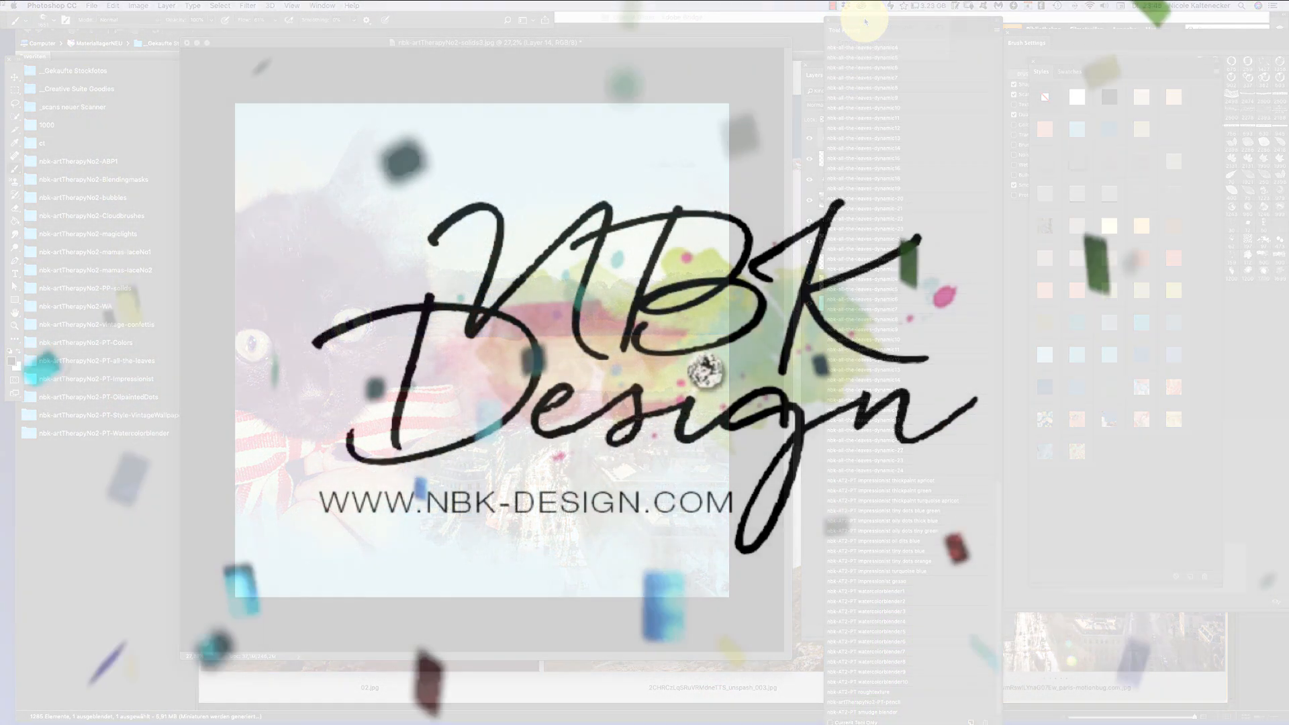